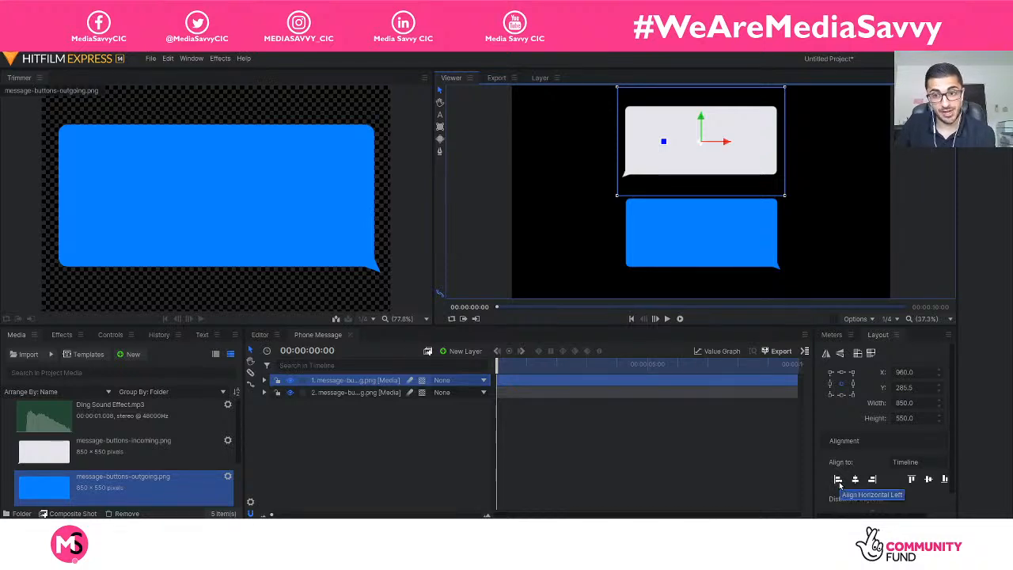
Try out the left, right, top and centre alignments to the timeline on the incoming message bubble.
{"action": "left_click", "coordinate": [838, 479]}
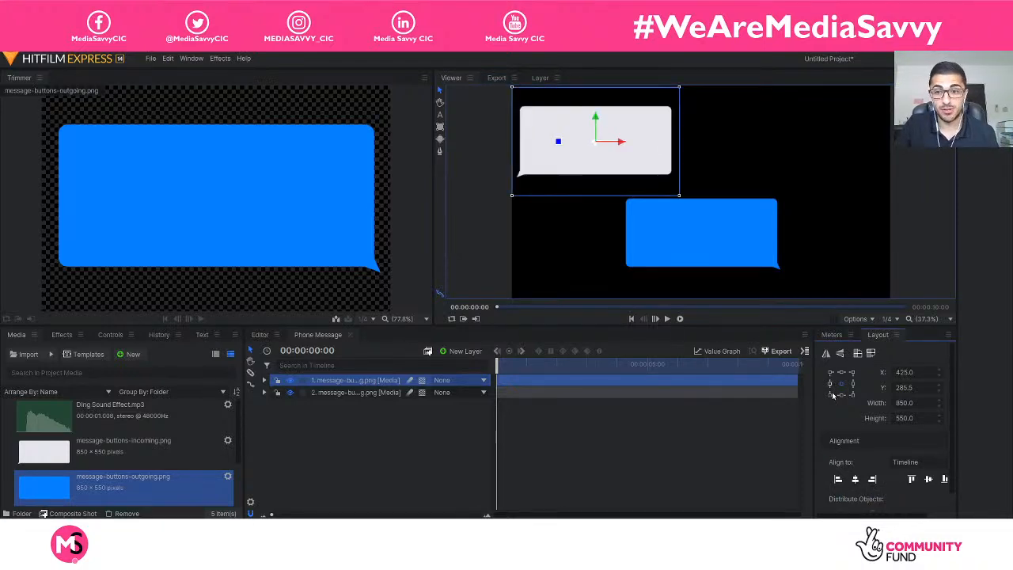
{"action": "left_click", "coordinate": [912, 480]}
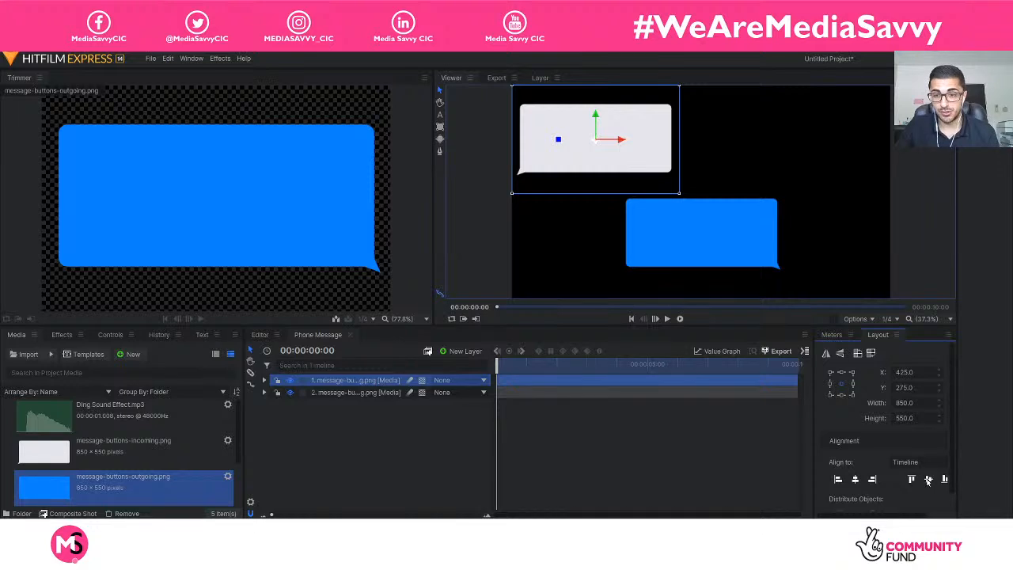
{"action": "left_click", "coordinate": [928, 479]}
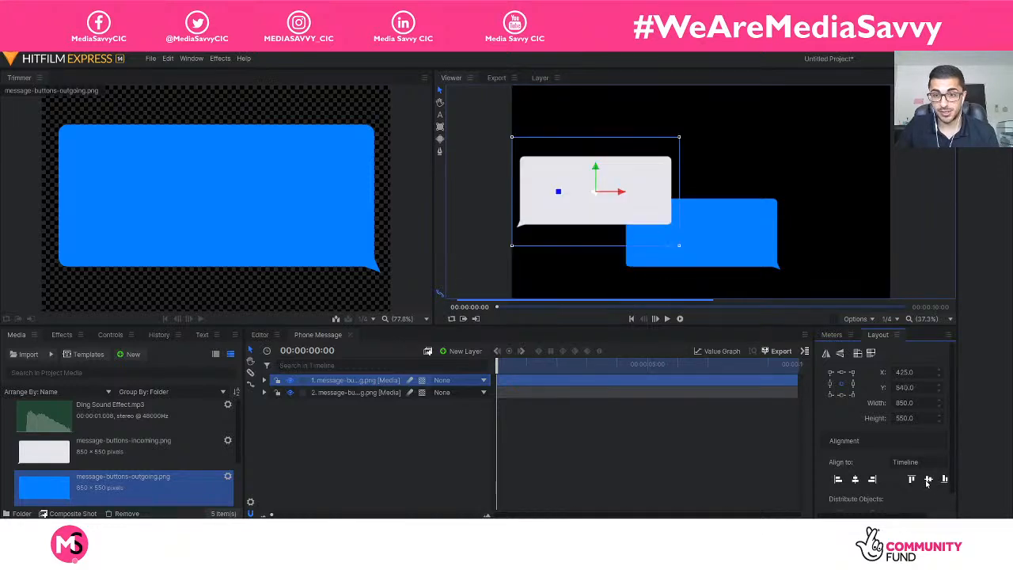
{"action": "left_click", "coordinate": [911, 480]}
{"action": "left_click", "coordinate": [871, 479]}
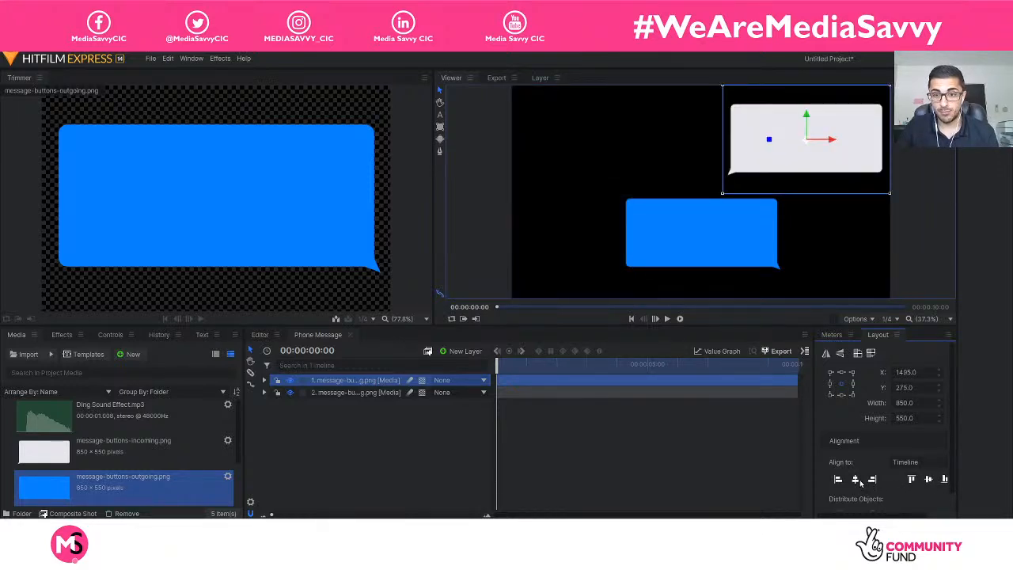
{"action": "left_click", "coordinate": [855, 479]}
{"action": "left_click", "coordinate": [928, 480]}
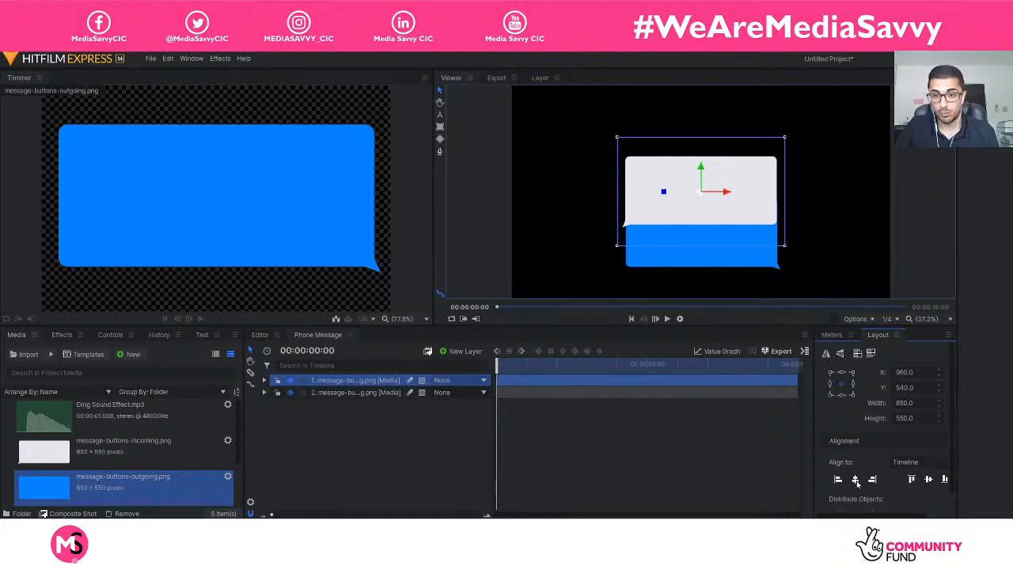
{"action": "left_click", "coordinate": [927, 479]}
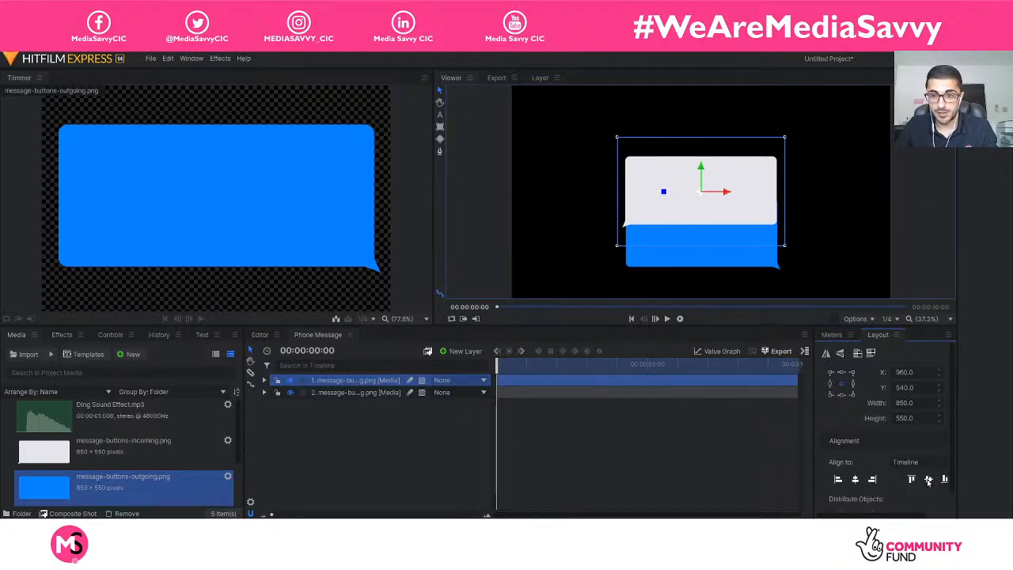
{"action": "left_click", "coordinate": [855, 479]}
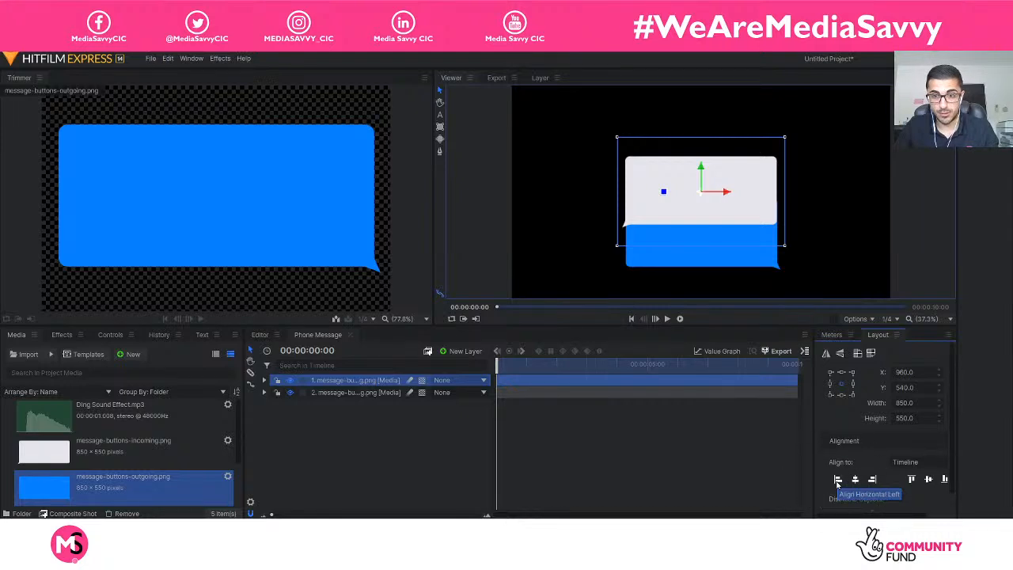
Align the incoming message bubble to the left and top edges of the timeline frame.
{"action": "left_click", "coordinate": [837, 480]}
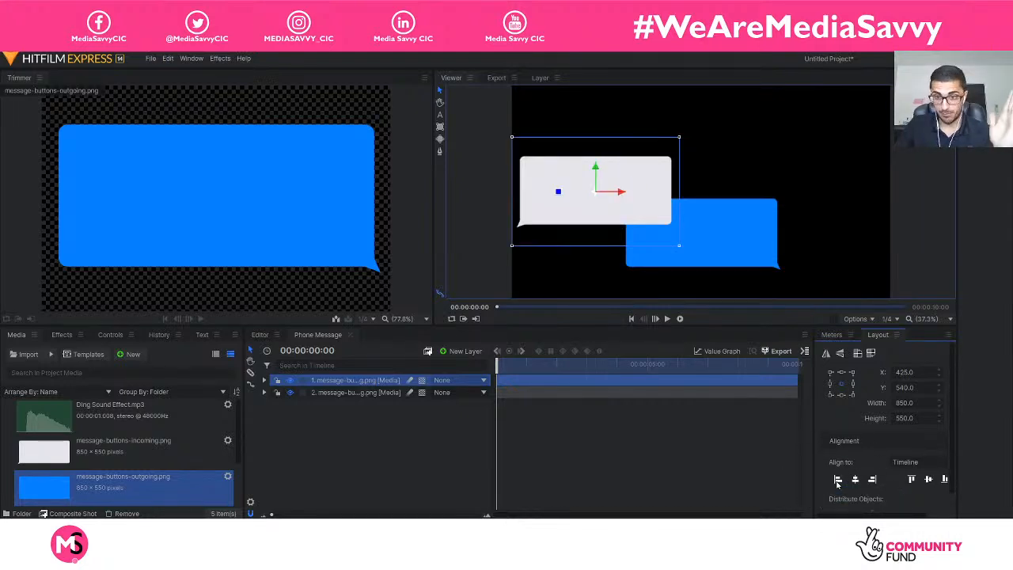
{"action": "left_click", "coordinate": [910, 480]}
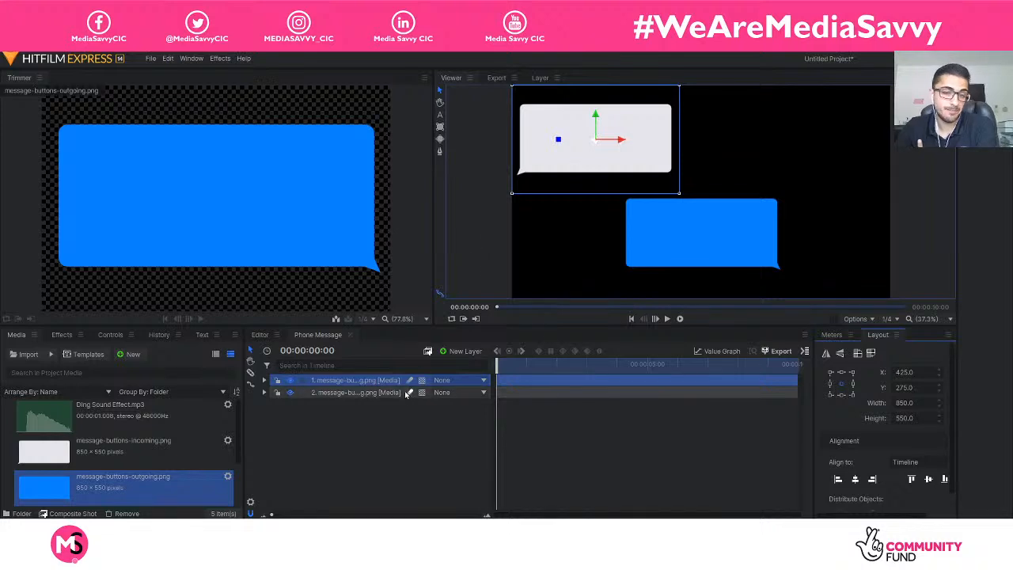
Align the outgoing message bubble to the right and bottom edges of the timeline frame and deselect it.
{"action": "left_click", "coordinate": [364, 393]}
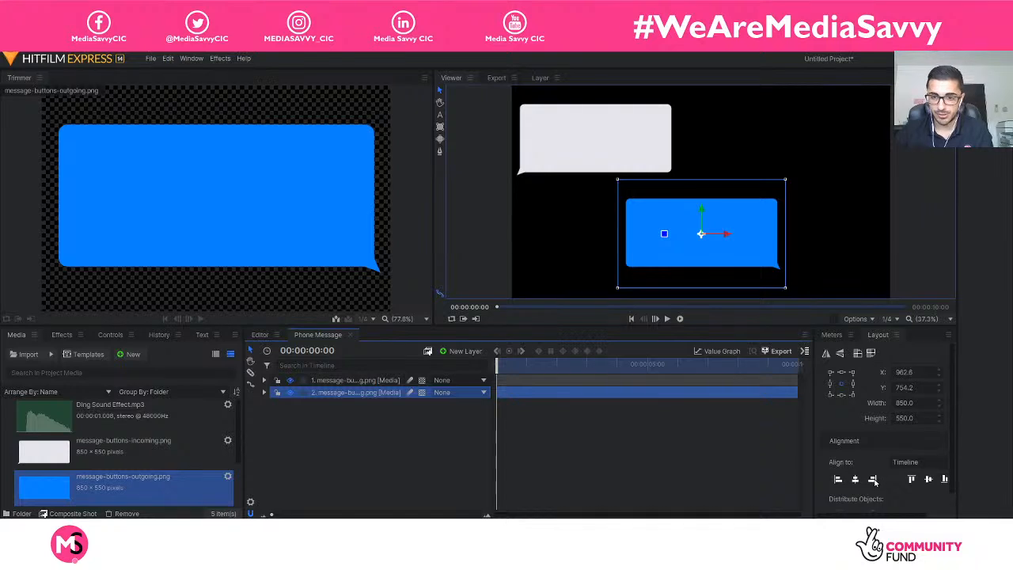
{"action": "left_click", "coordinate": [874, 480]}
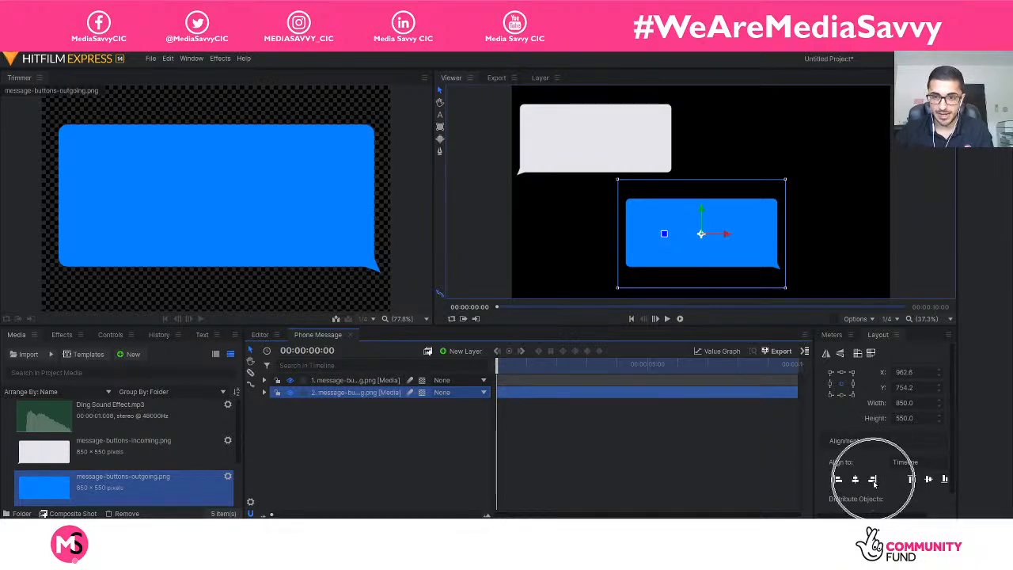
{"action": "left_click", "coordinate": [874, 481]}
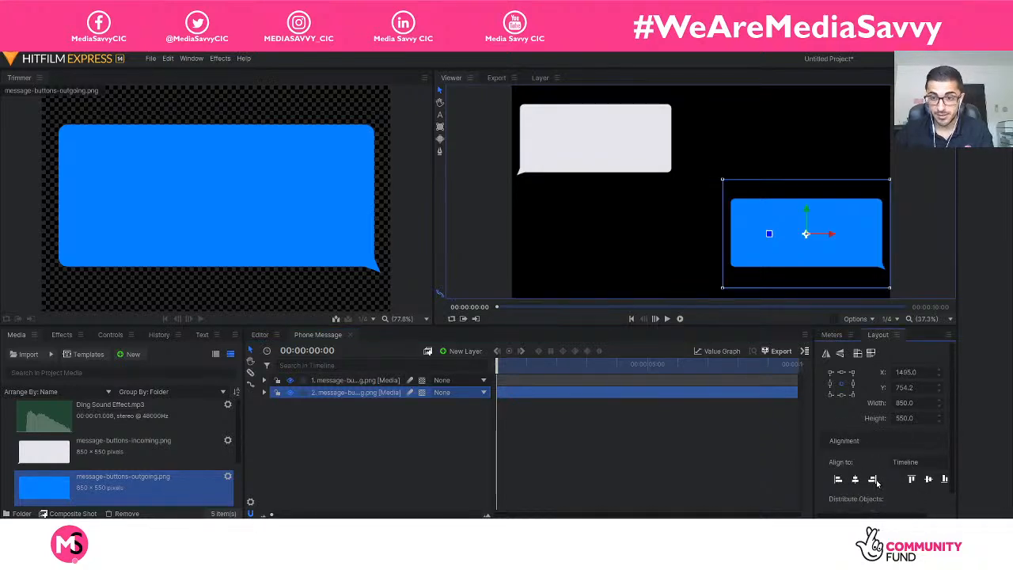
{"action": "left_click", "coordinate": [943, 480]}
{"action": "left_click", "coordinate": [504, 447]}
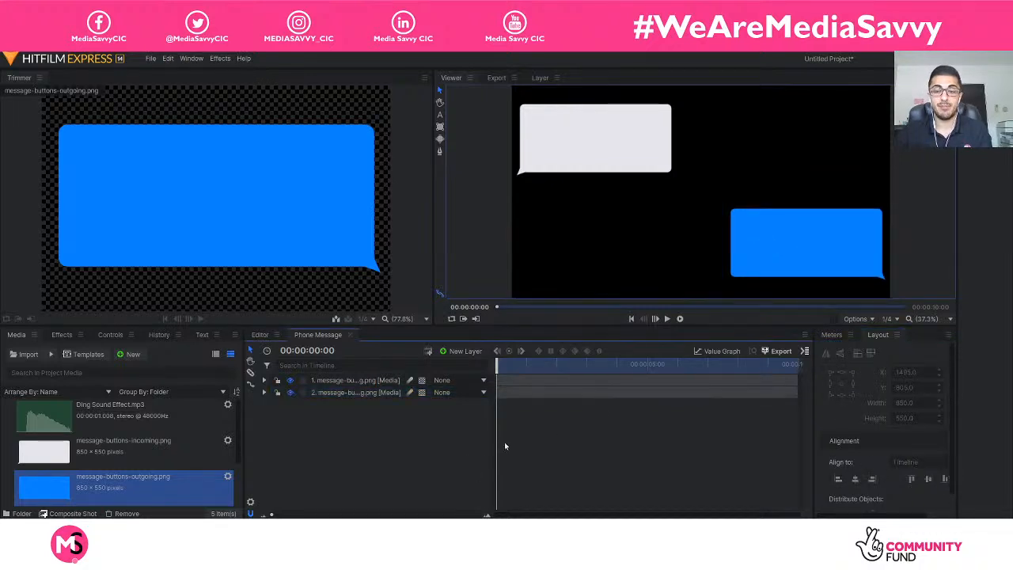
Select the blue outgoing message bubble and reveal its Transform properties in the timeline.
{"action": "left_click", "coordinate": [775, 269]}
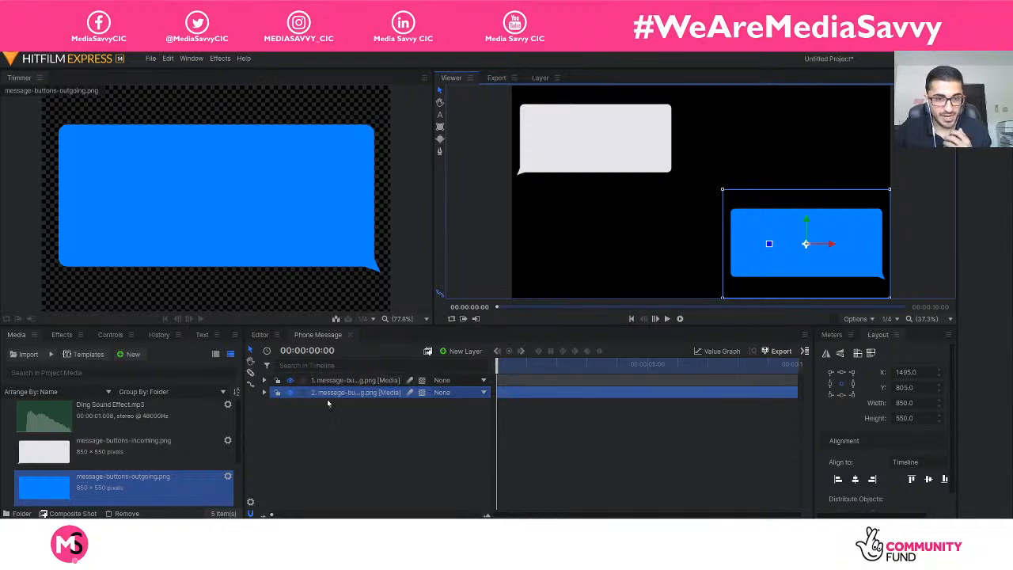
{"action": "left_click", "coordinate": [264, 393]}
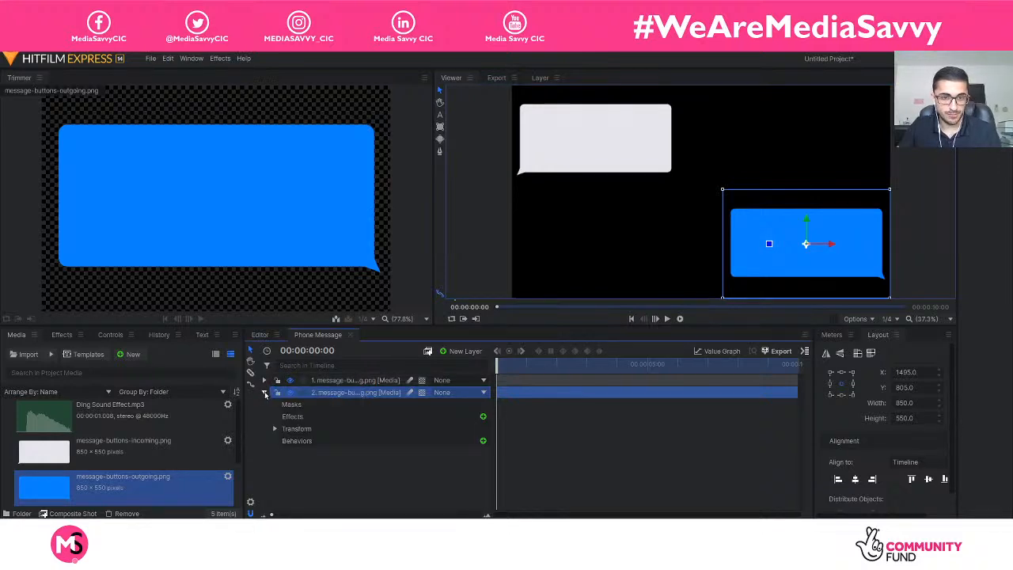
{"action": "left_click", "coordinate": [273, 428]}
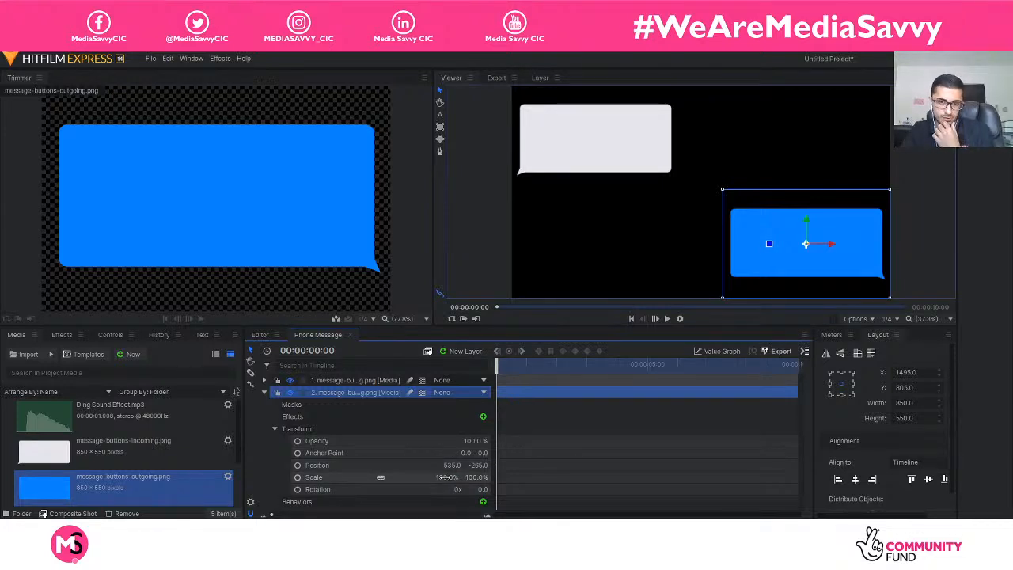
Scale the outgoing message bubble to 125% and realign it to the frame's right and bottom edges.
{"action": "left_click_drag", "start_coordinate": [447, 477], "coordinate": [466, 477]}
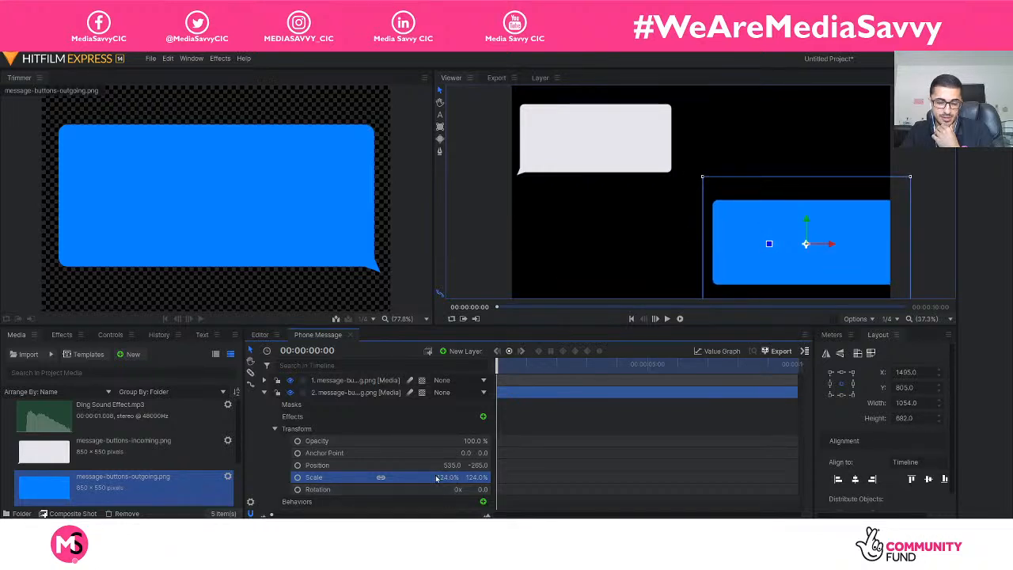
{"action": "left_click_drag", "start_coordinate": [457, 477], "coordinate": [446, 477]}
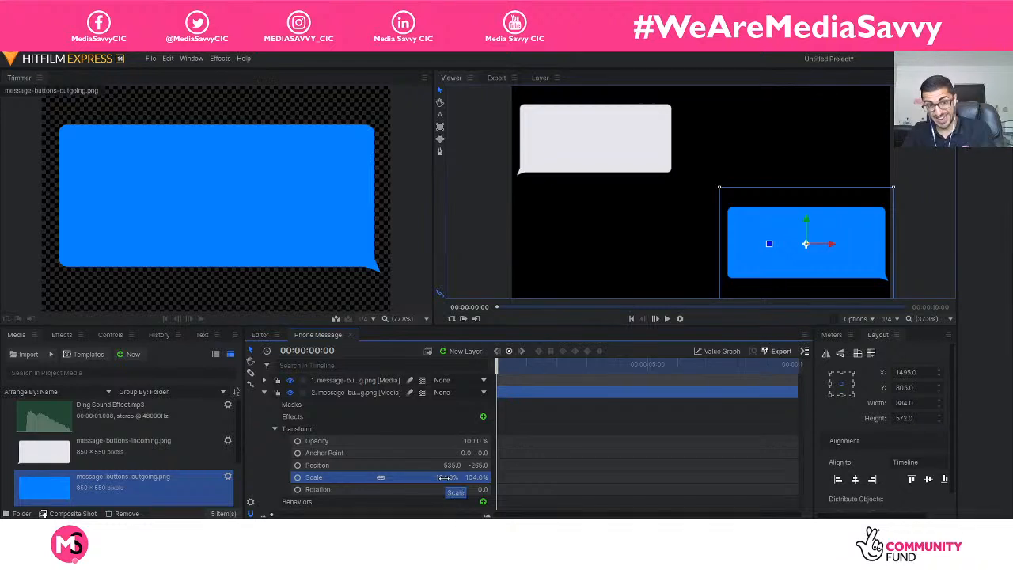
{"action": "mouse_move", "coordinate": [445, 477]}
{"action": "left_mouse_down"}
{"action": "mouse_move", "coordinate": [429, 477]}
{"action": "mouse_move", "coordinate": [456, 477]}
{"action": "left_mouse_up"}
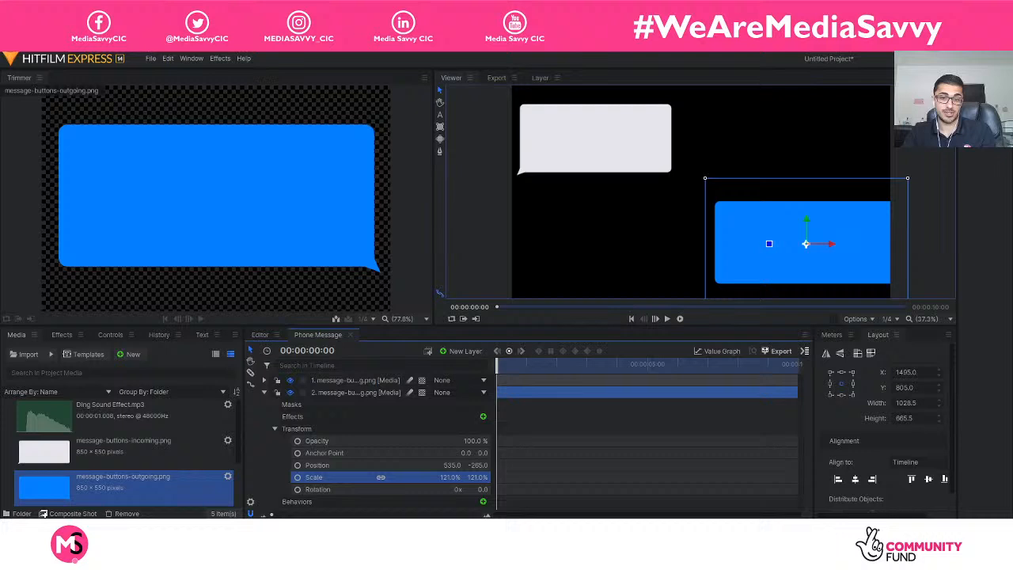
{"action": "left_click", "coordinate": [451, 477]}
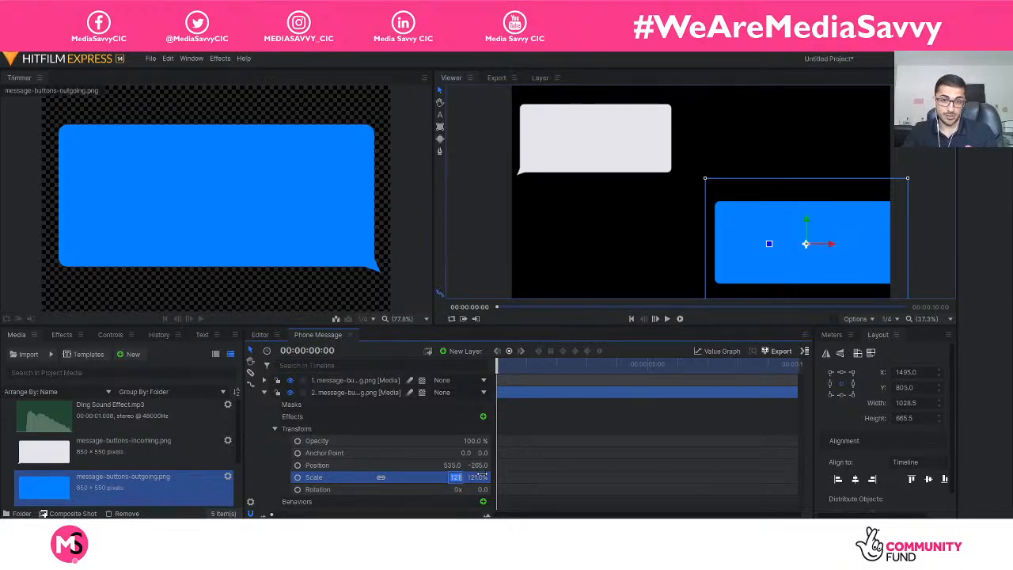
{"action": "key", "text": "BackSpace"}
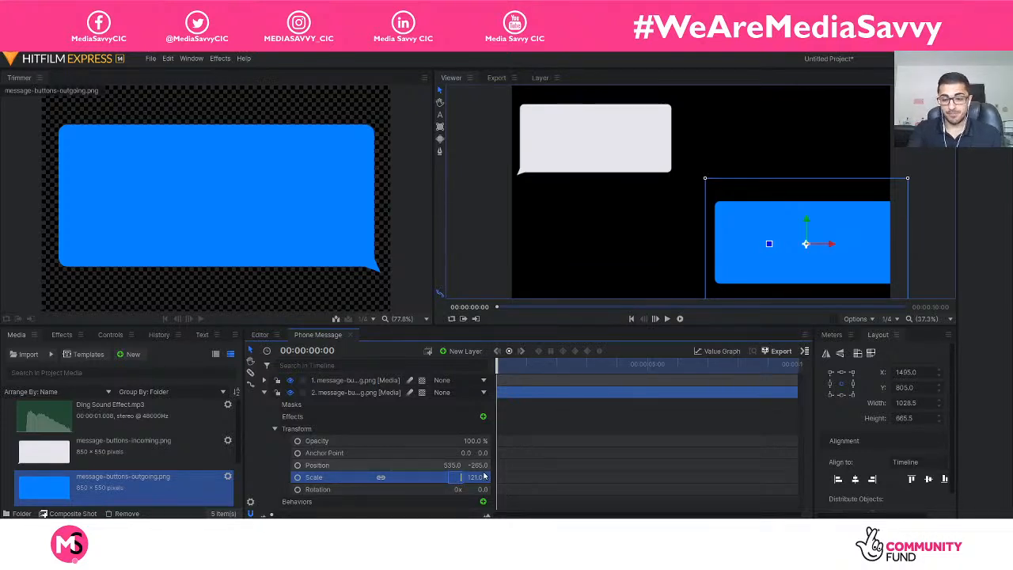
{"action": "type", "text": "125"}
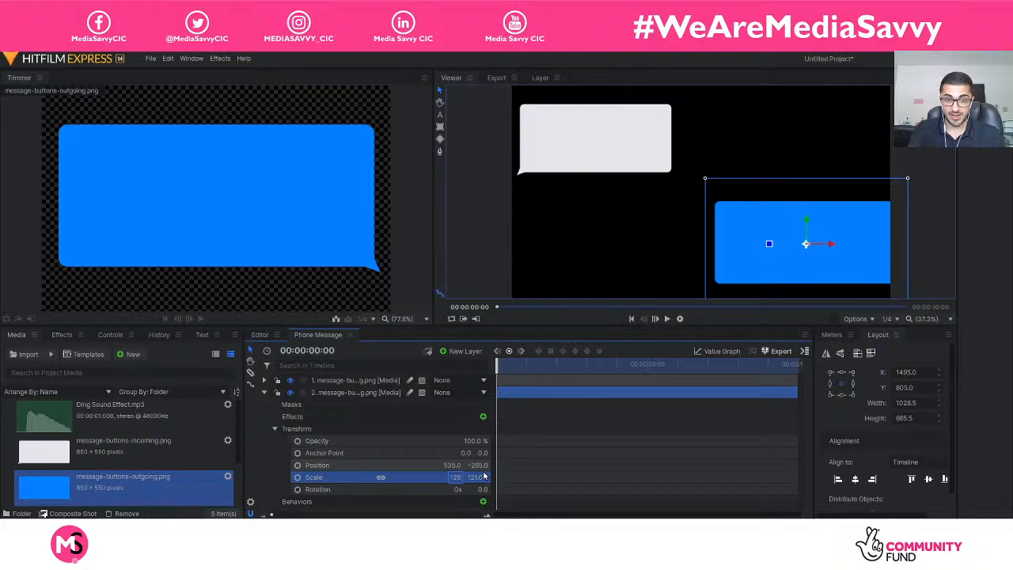
{"action": "key", "text": "Return"}
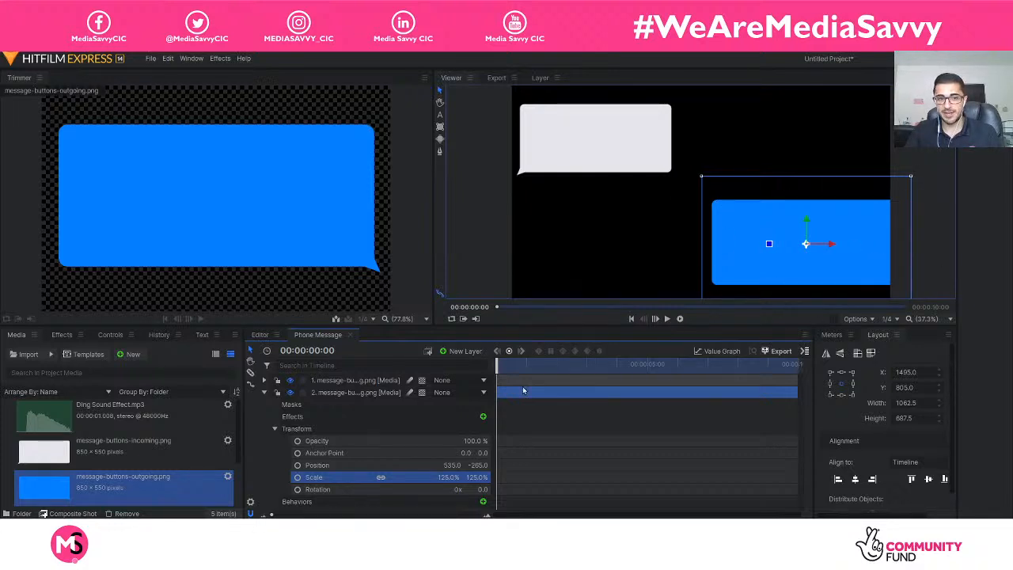
{"action": "left_click", "coordinate": [361, 394]}
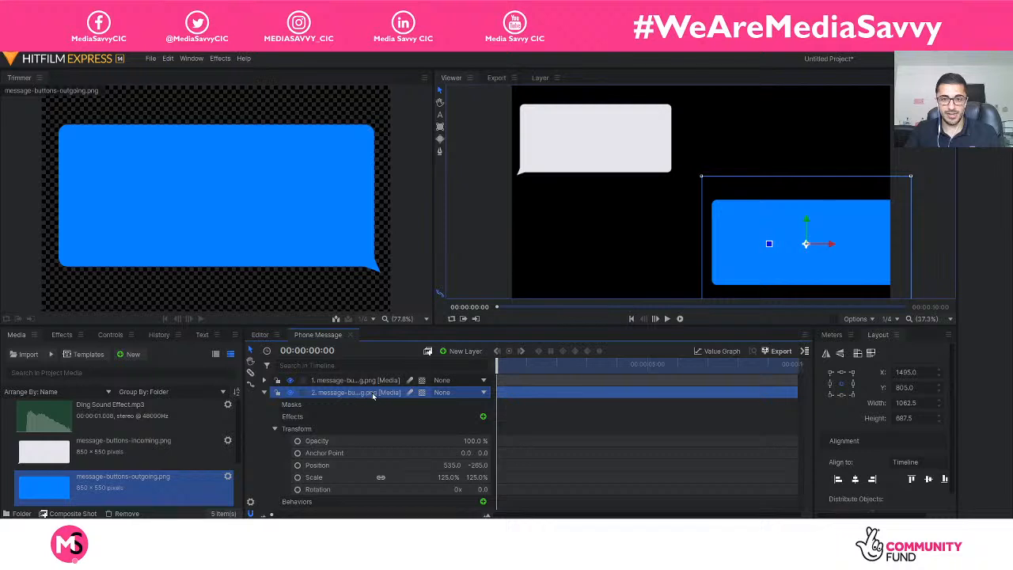
{"action": "left_click", "coordinate": [873, 479]}
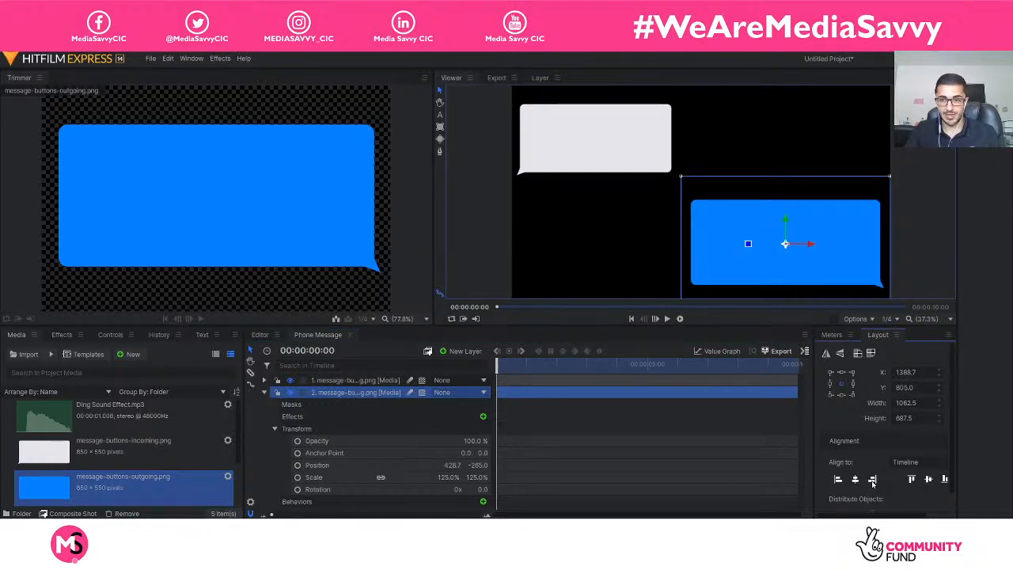
{"action": "left_click", "coordinate": [944, 478]}
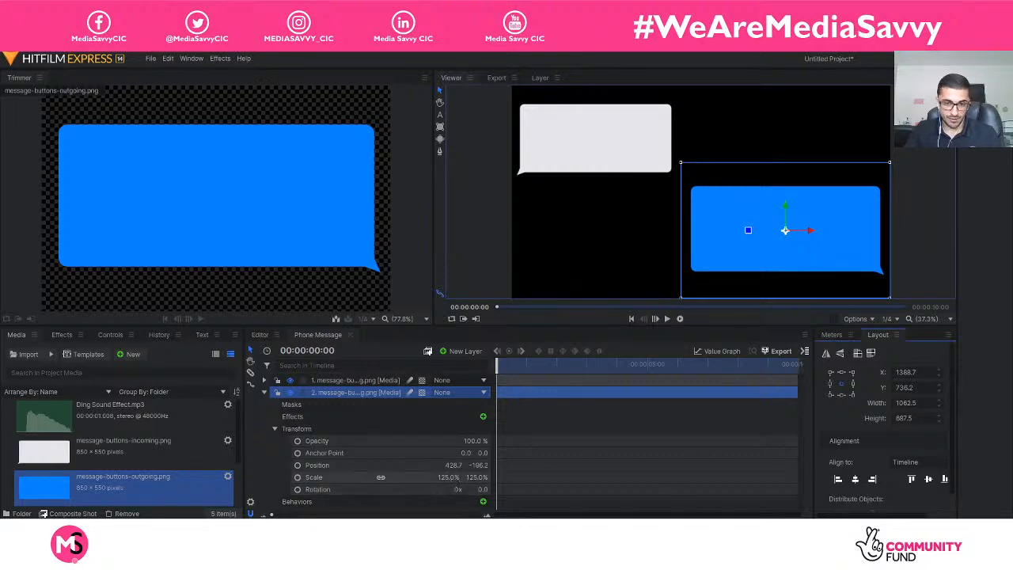
Set the outgoing message bubble's scale to 115% and realign it to the frame's bottom and right edges.
{"action": "left_click", "coordinate": [453, 477]}
{"action": "type", "text": "115"}
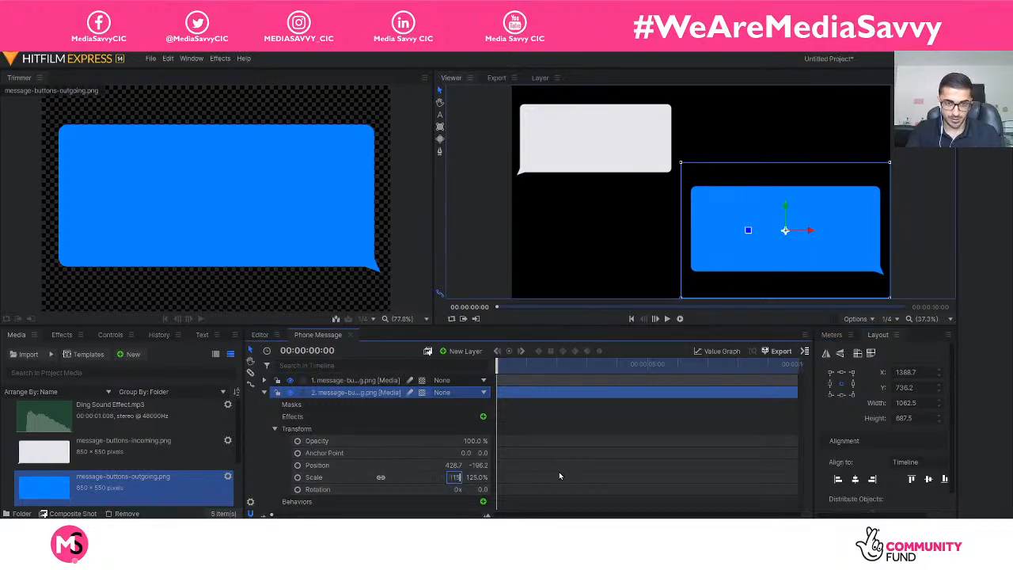
{"action": "key", "text": "Return"}
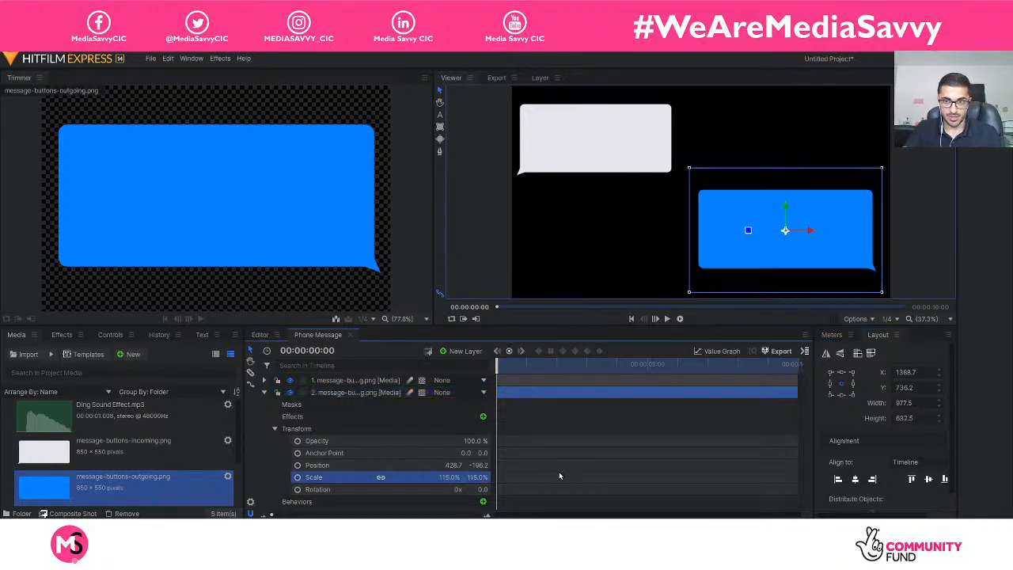
{"action": "left_click", "coordinate": [944, 479]}
{"action": "left_click", "coordinate": [870, 480]}
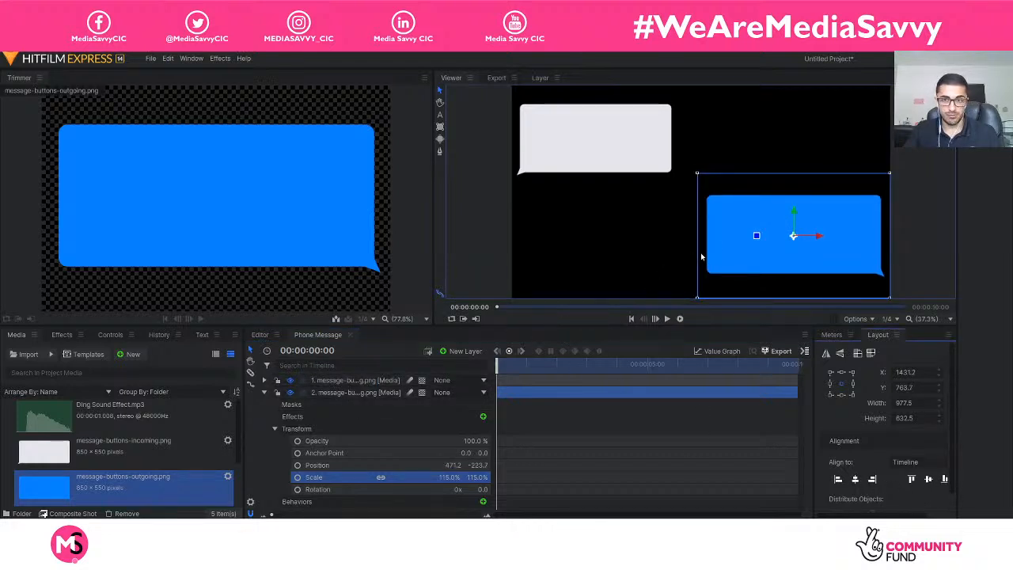
Set the incoming message bubble's scale to 115% and realign it to the frame's left and top edges.
{"action": "left_click", "coordinate": [369, 380]}
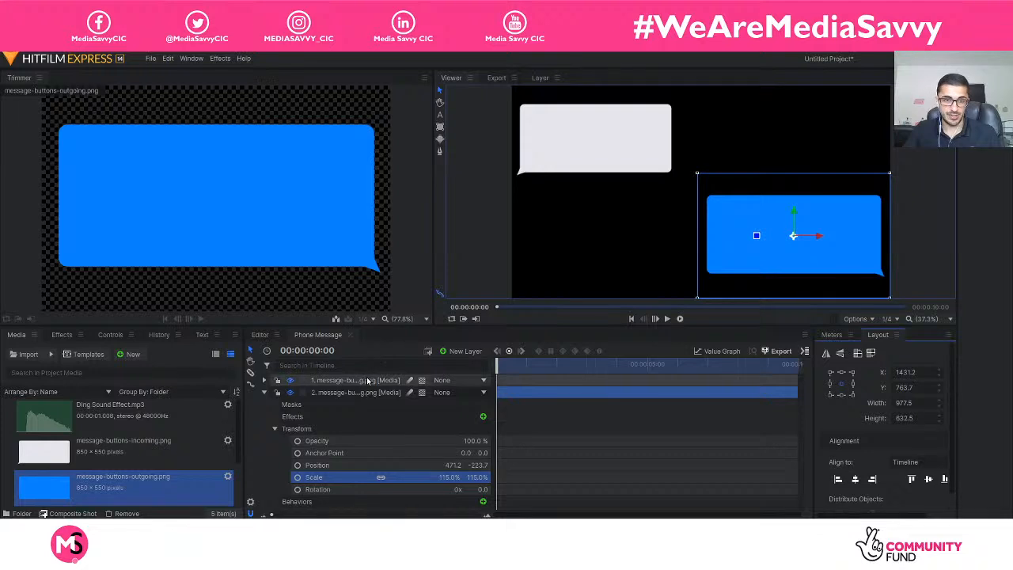
{"action": "left_click", "coordinate": [263, 392]}
{"action": "left_click", "coordinate": [264, 379]}
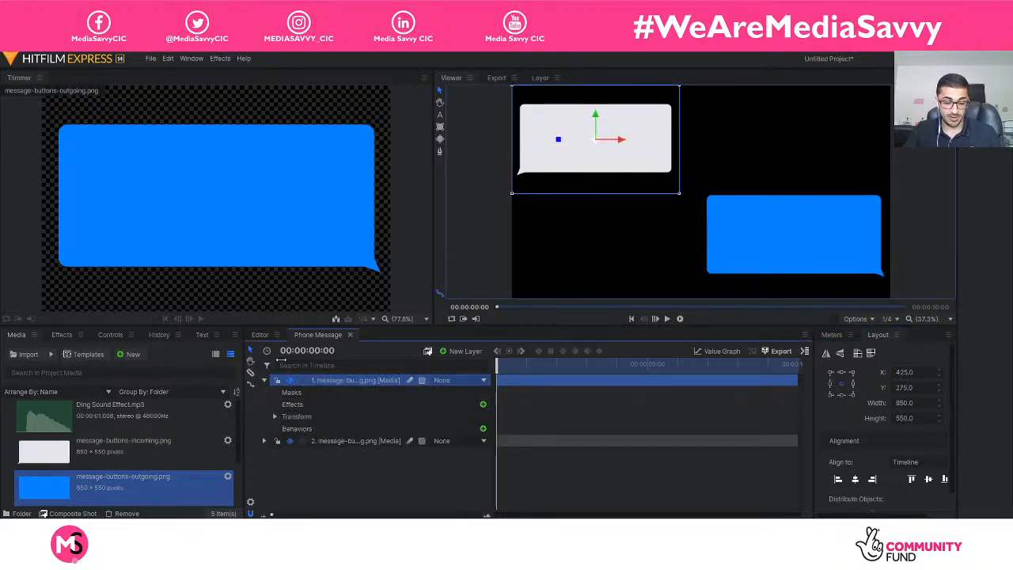
{"action": "left_click", "coordinate": [275, 416]}
{"action": "left_click", "coordinate": [452, 465]}
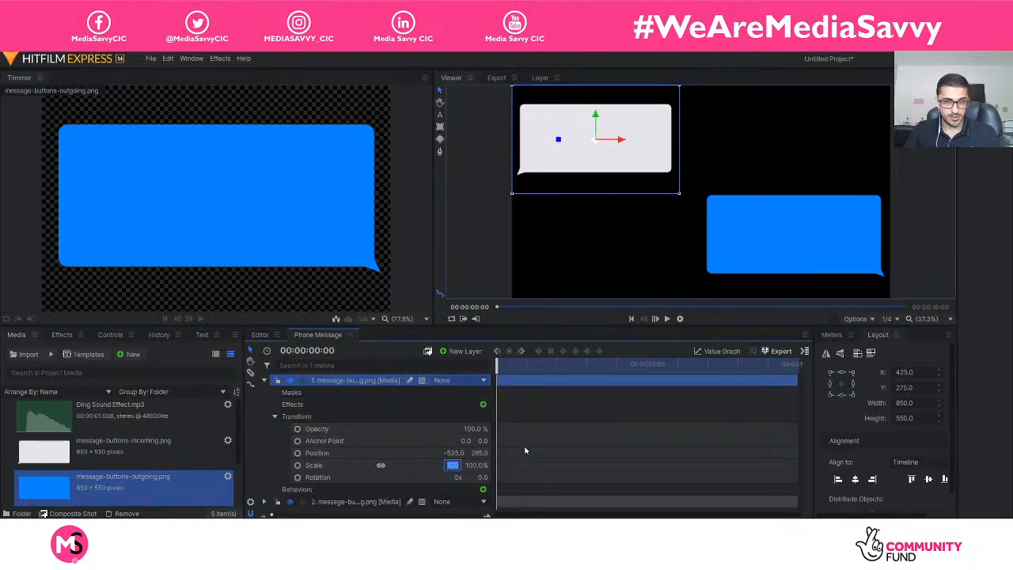
{"action": "type", "text": "135"}
{"action": "key", "text": "BackSpace"}
{"action": "key", "text": "BackSpace"}
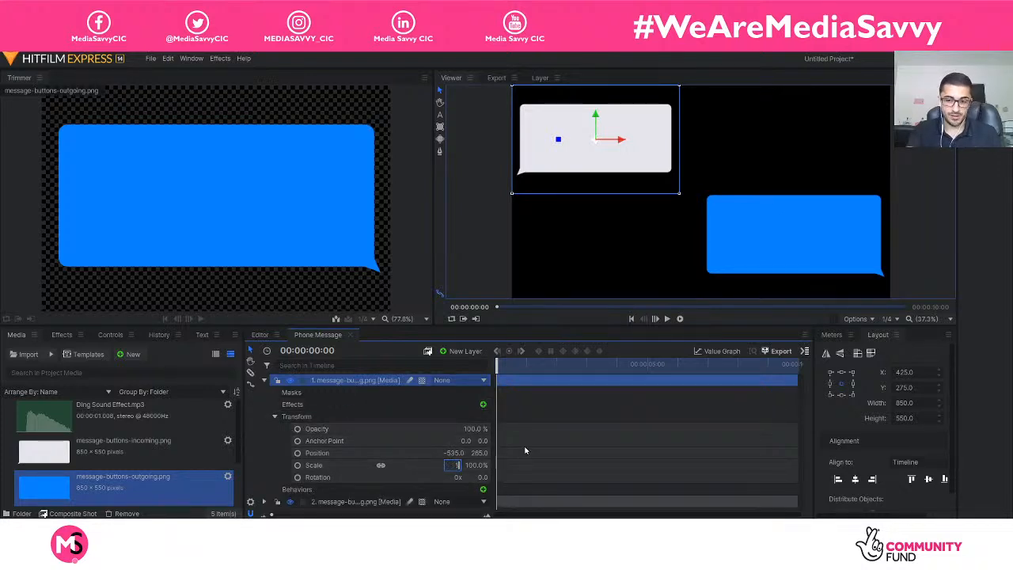
{"action": "key", "text": "Return"}
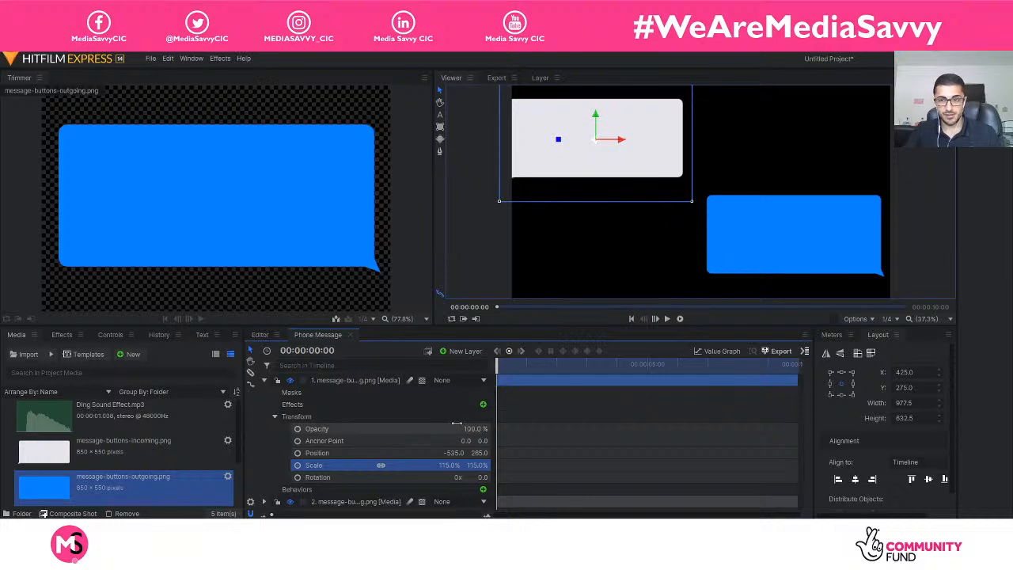
{"action": "left_click", "coordinate": [837, 479]}
{"action": "left_click", "coordinate": [910, 479]}
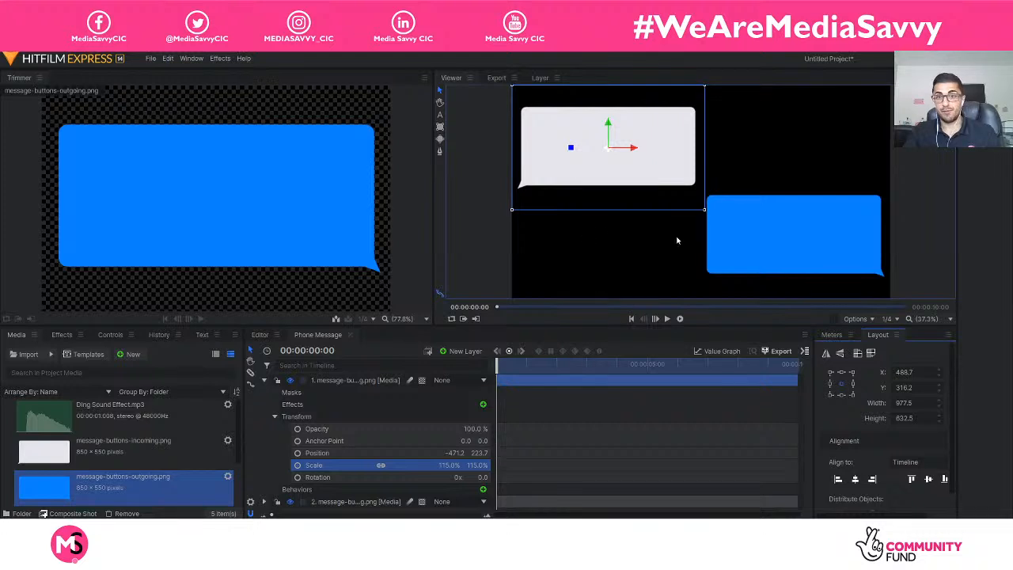
{"action": "left_click", "coordinate": [489, 225]}
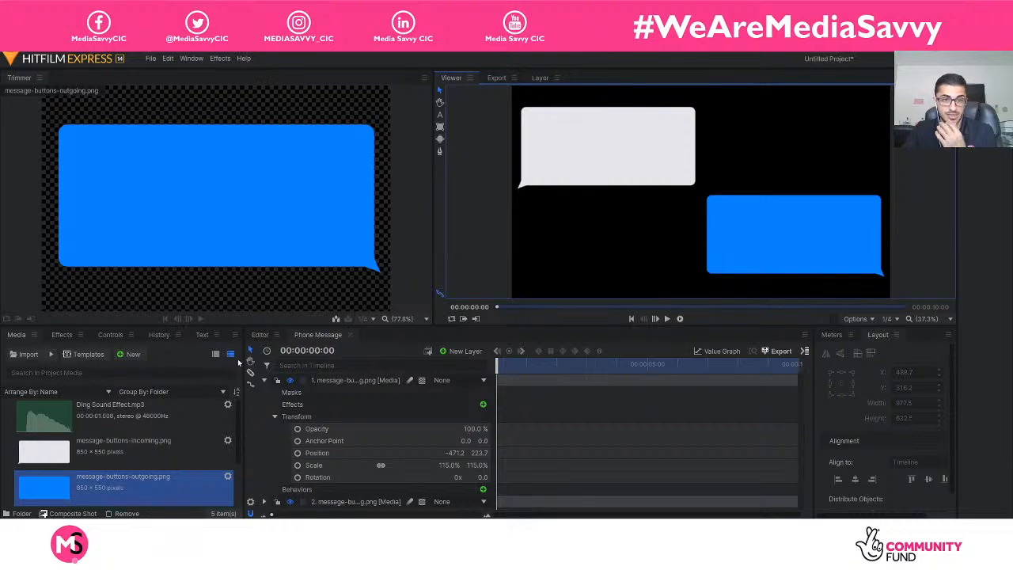
{"action": "left_click", "coordinate": [264, 381]}
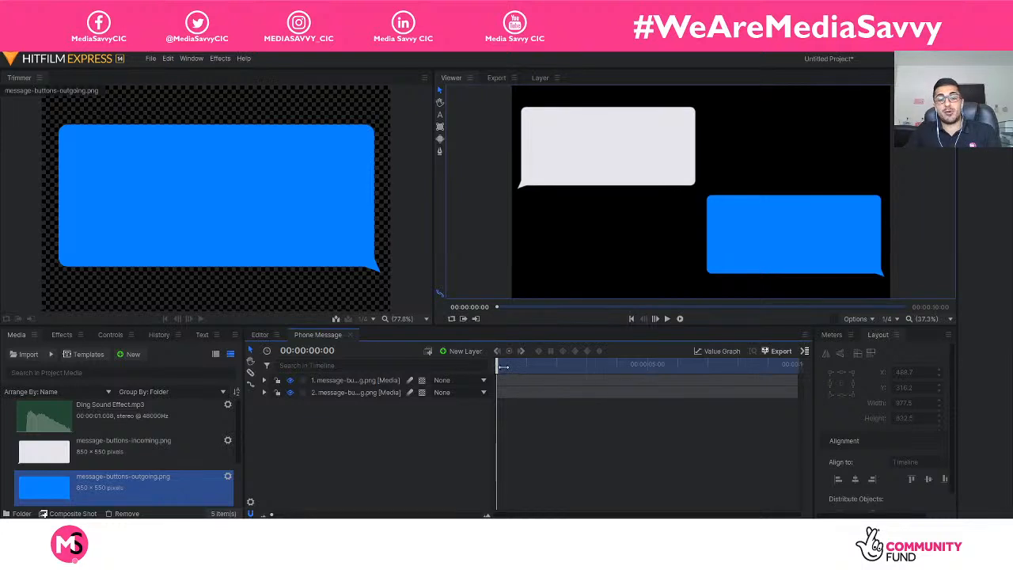
{"action": "mouse_move", "coordinate": [499, 369]}
{"action": "left_mouse_down"}
{"action": "mouse_move", "coordinate": [563, 369]}
{"action": "mouse_move", "coordinate": [485, 369]}
{"action": "left_mouse_up"}
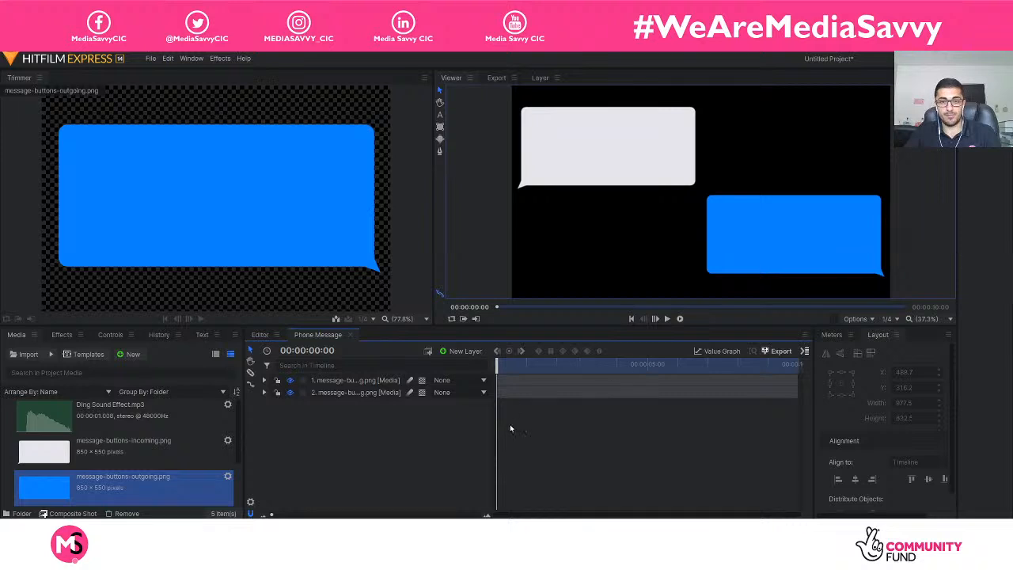
{"action": "left_click", "coordinate": [264, 380]}
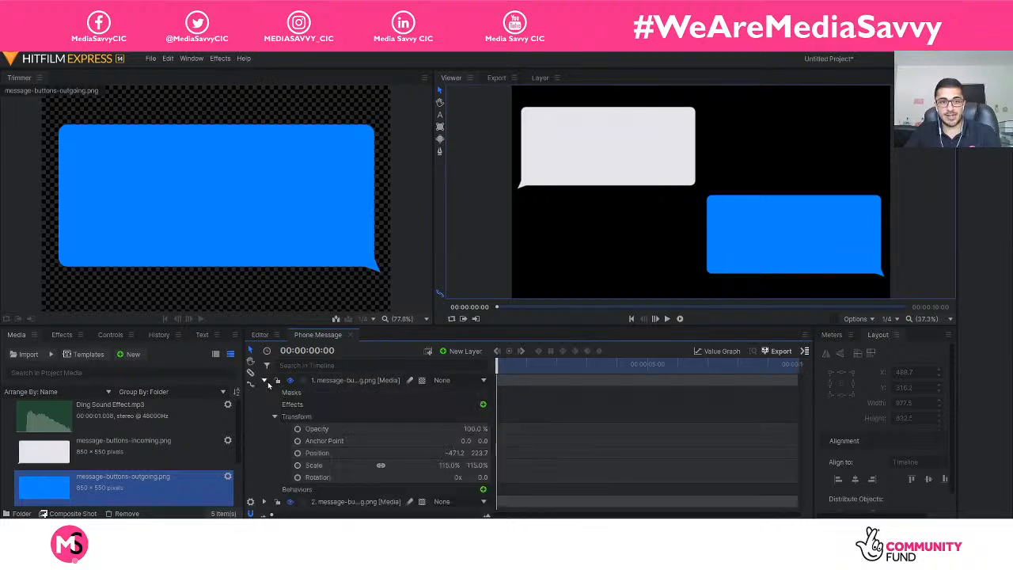
{"action": "left_click", "coordinate": [275, 416]}
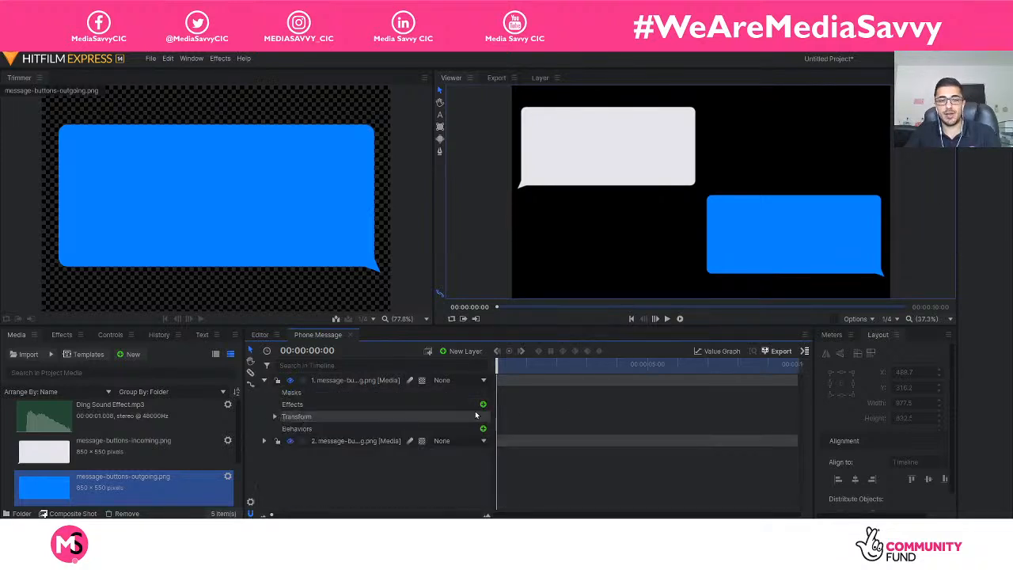
Move the playhead to 00:00:01:00 in the Phone Message composite shot.
{"action": "left_click_drag", "start_coordinate": [500, 368], "coordinate": [557, 370]}
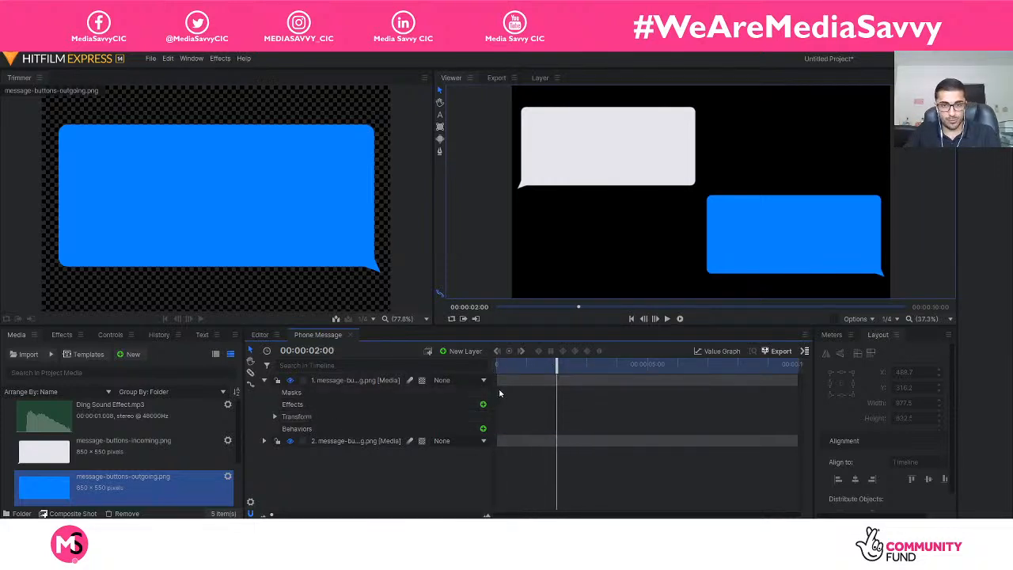
{"action": "left_click_drag", "start_coordinate": [559, 365], "coordinate": [526, 369]}
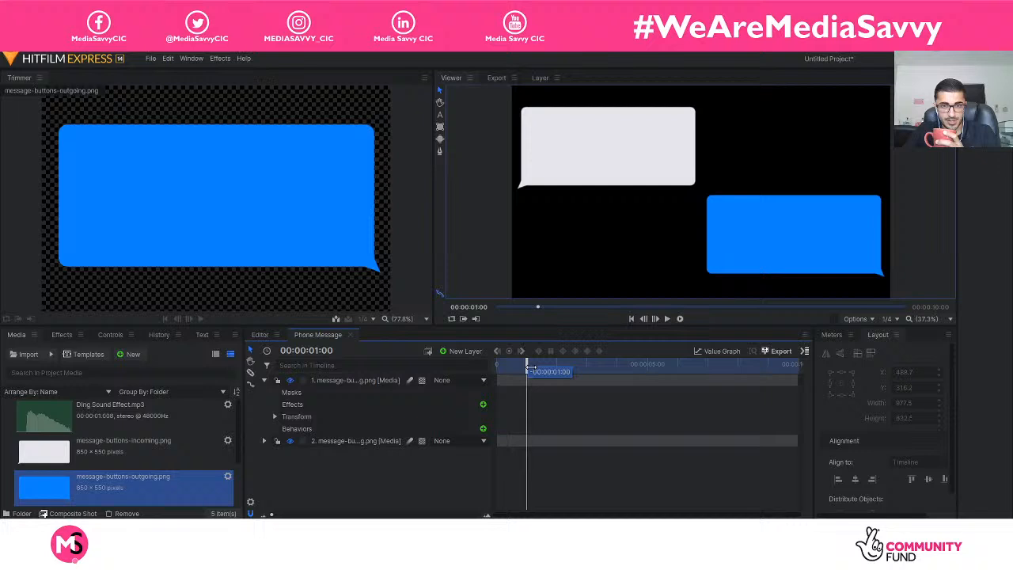
{"action": "left_click", "coordinate": [475, 307]}
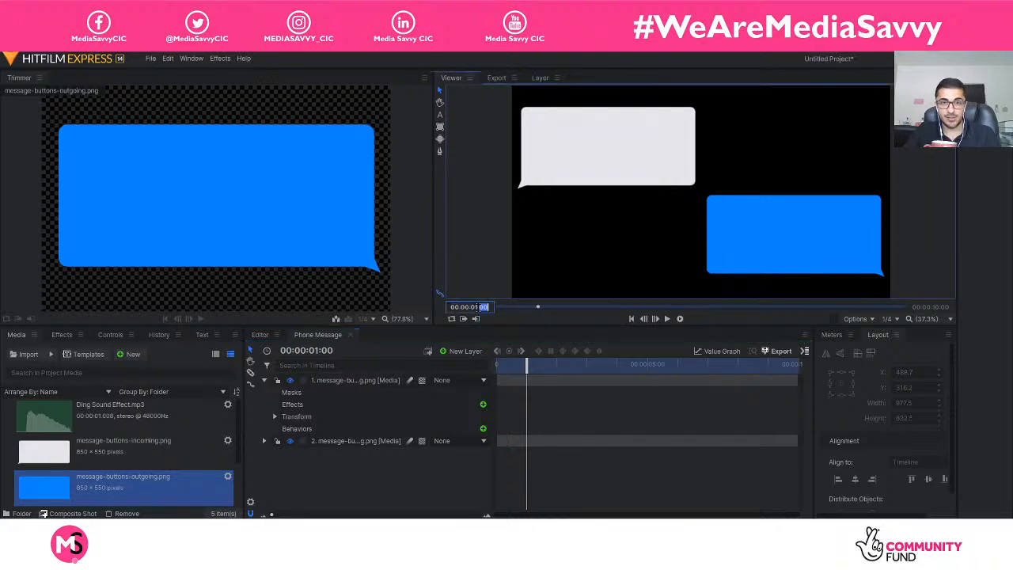
{"action": "key", "text": "Return"}
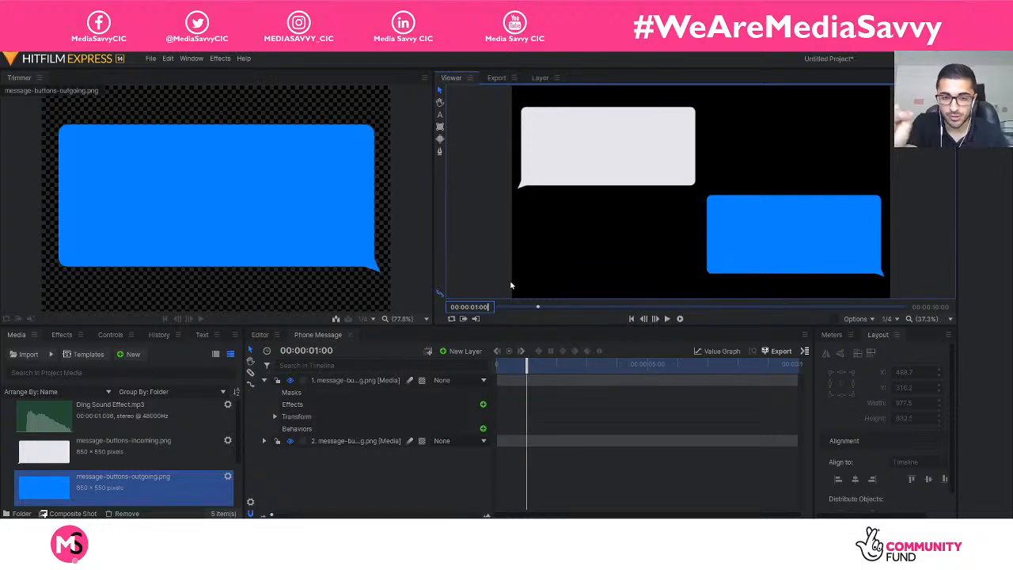
{"action": "left_click_drag", "start_coordinate": [526, 367], "coordinate": [531, 370]}
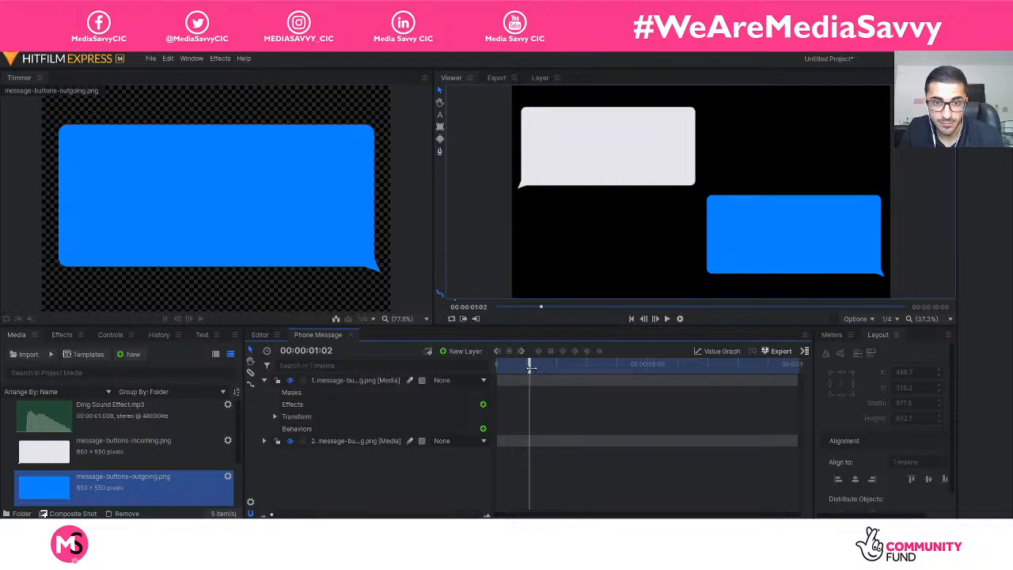
{"action": "left_click", "coordinate": [468, 307]}
{"action": "left_click", "coordinate": [489, 308]}
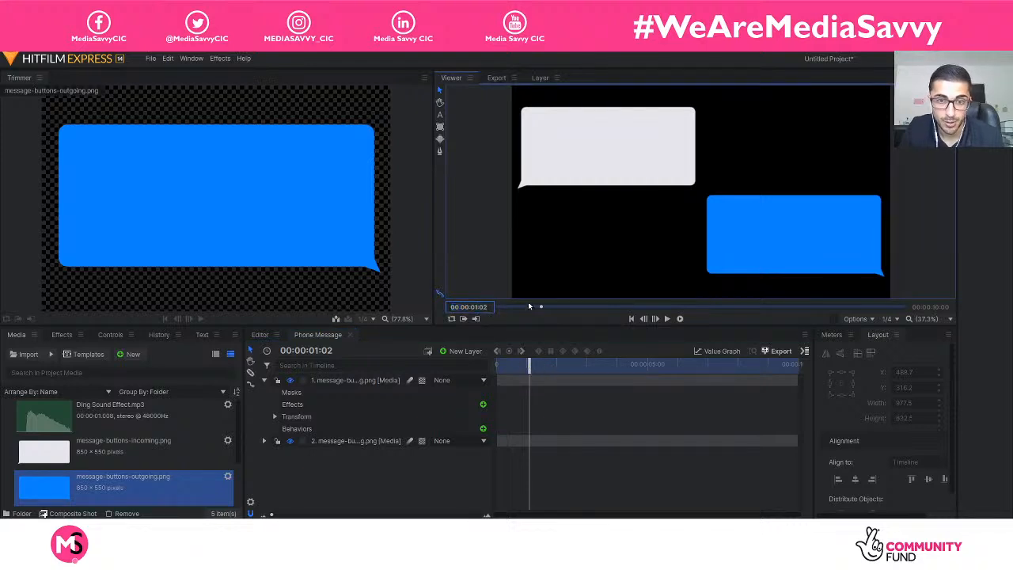
{"action": "key", "text": "BackSpace"}
{"action": "type", "text": "0"}
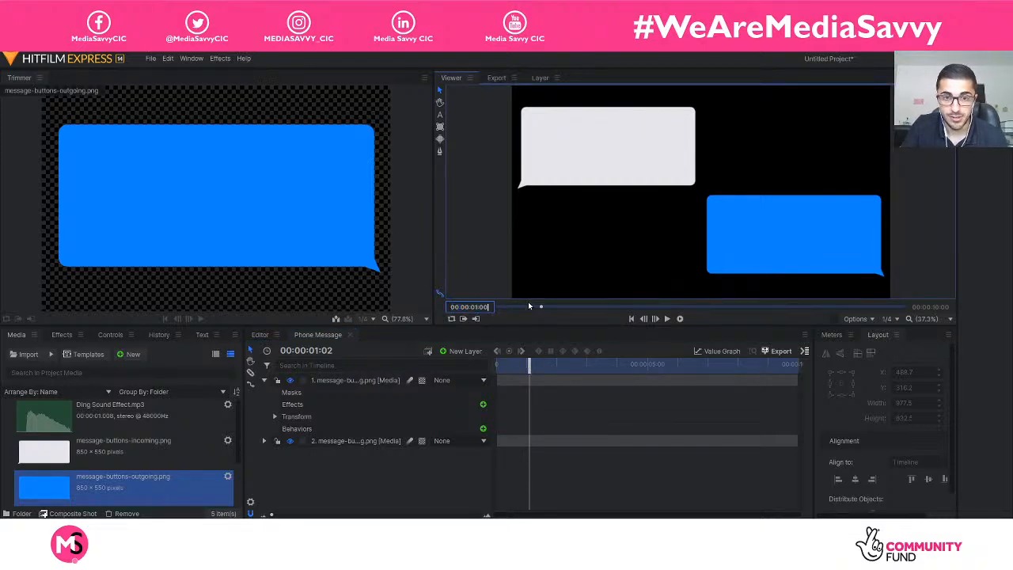
{"action": "key", "text": "Return"}
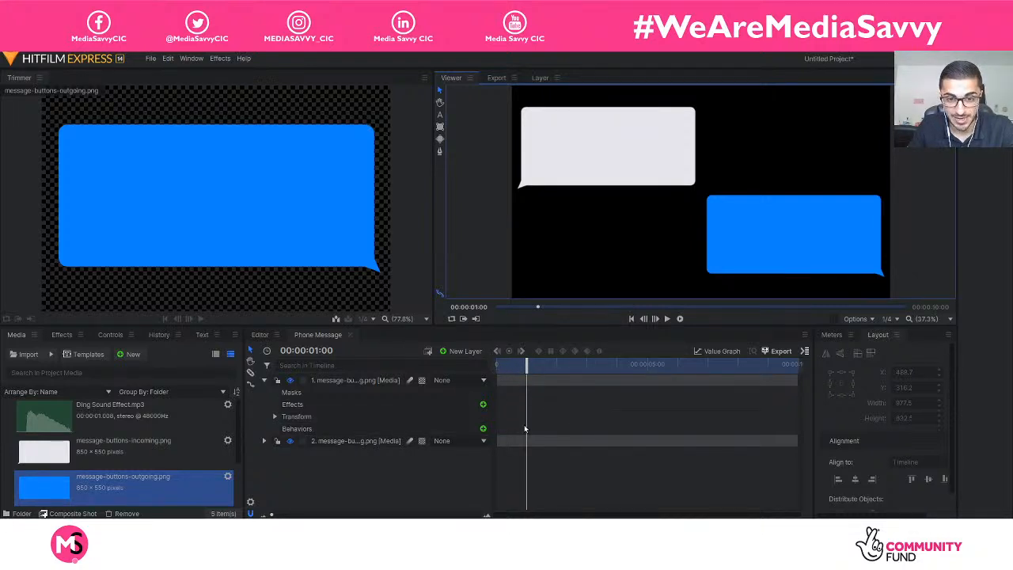
Enable keyframing for the incoming message bubble's Position at 00:00:01:00 to set its on-screen end point.
{"action": "left_click", "coordinate": [274, 417]}
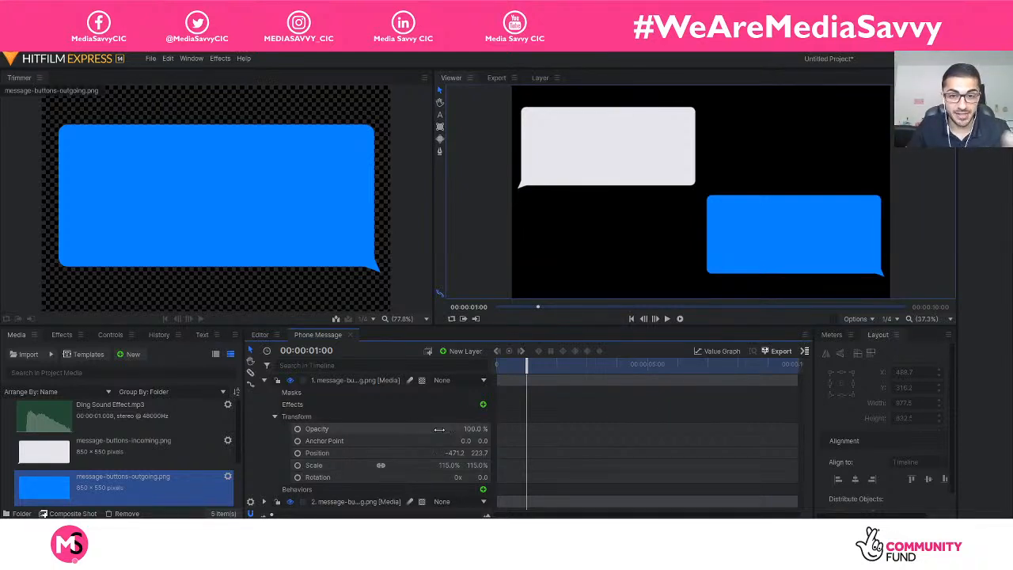
{"action": "left_click", "coordinate": [298, 452]}
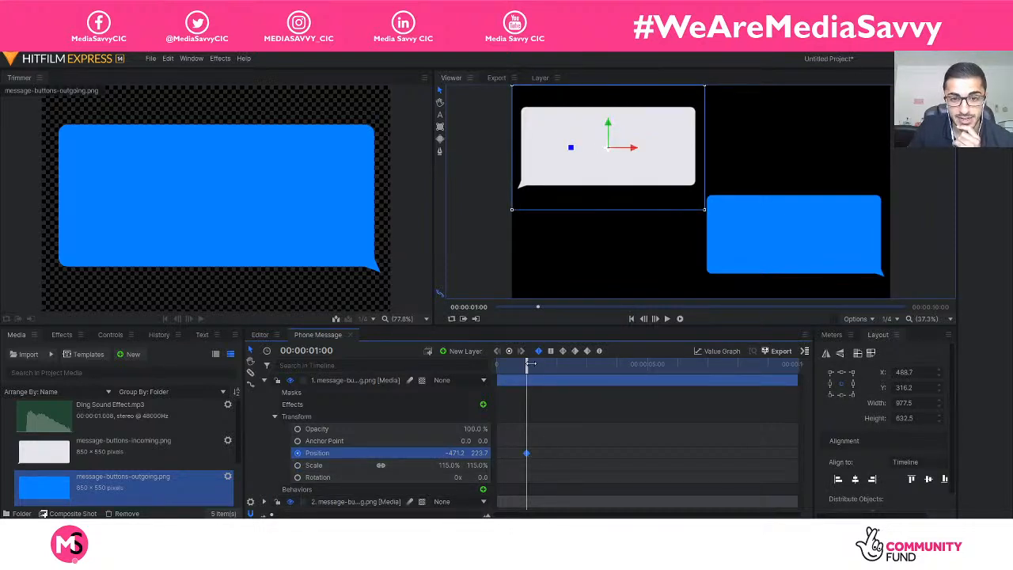
{"action": "left_click_drag", "start_coordinate": [528, 367], "coordinate": [546, 379]}
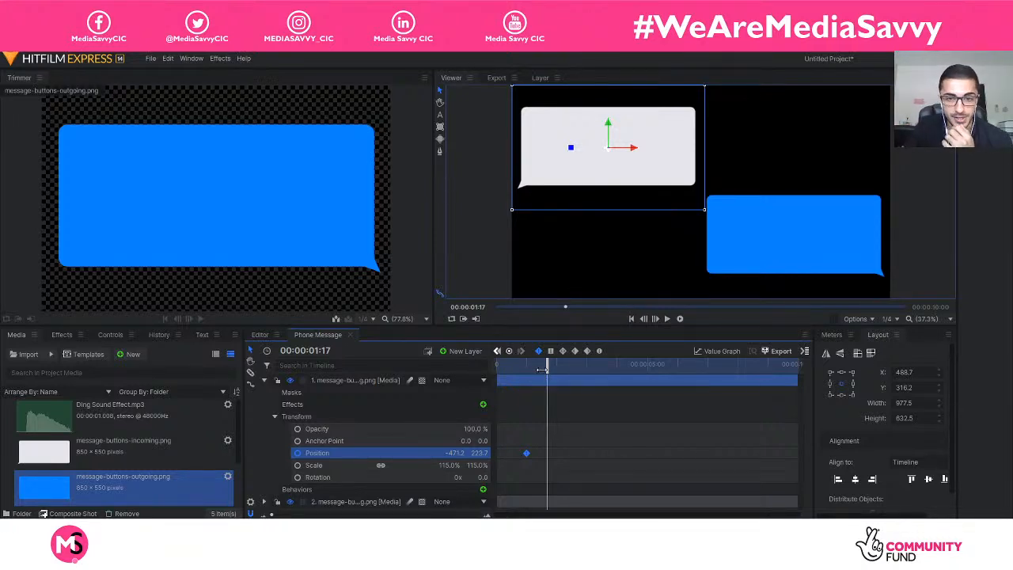
{"action": "left_click_drag", "start_coordinate": [545, 369], "coordinate": [524, 369]}
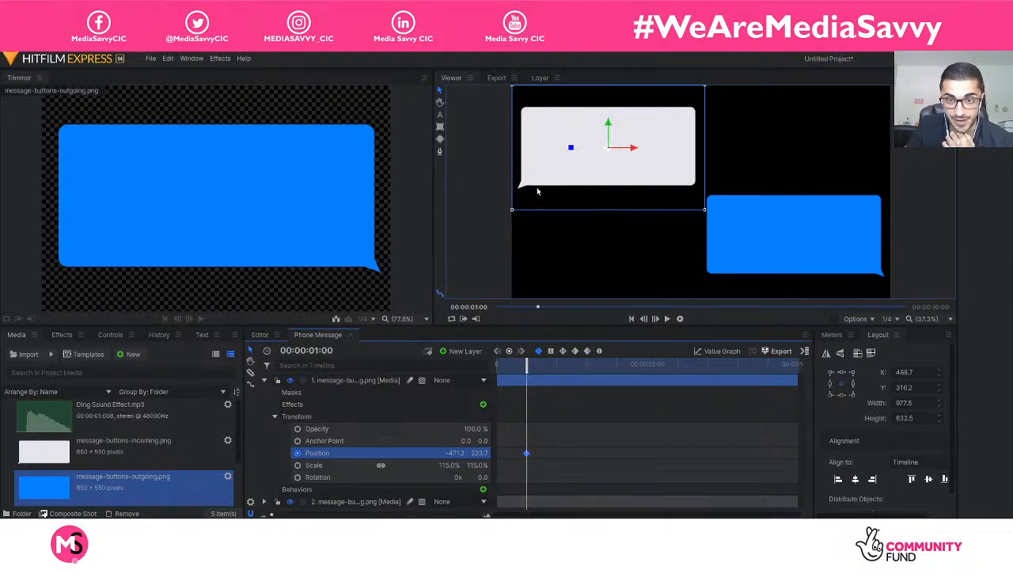
At 00:00:00:00, move the incoming message bubble horizontally off the frame's left edge to Position X -1448.7.
{"action": "left_click_drag", "start_coordinate": [526, 363], "coordinate": [495, 364]}
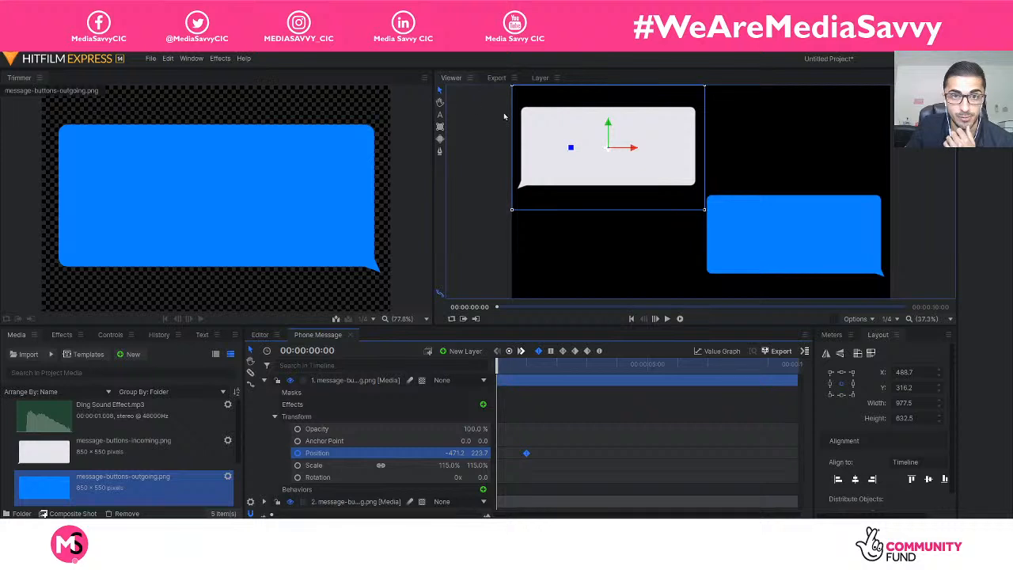
{"action": "left_click_drag", "start_coordinate": [633, 152], "coordinate": [439, 153]}
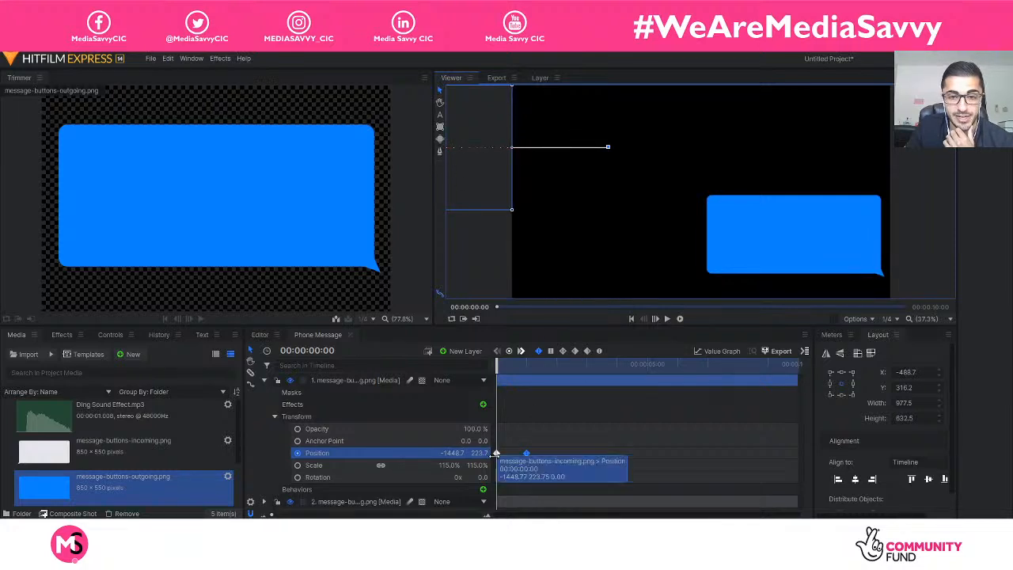
{"action": "left_click", "coordinate": [506, 365]}
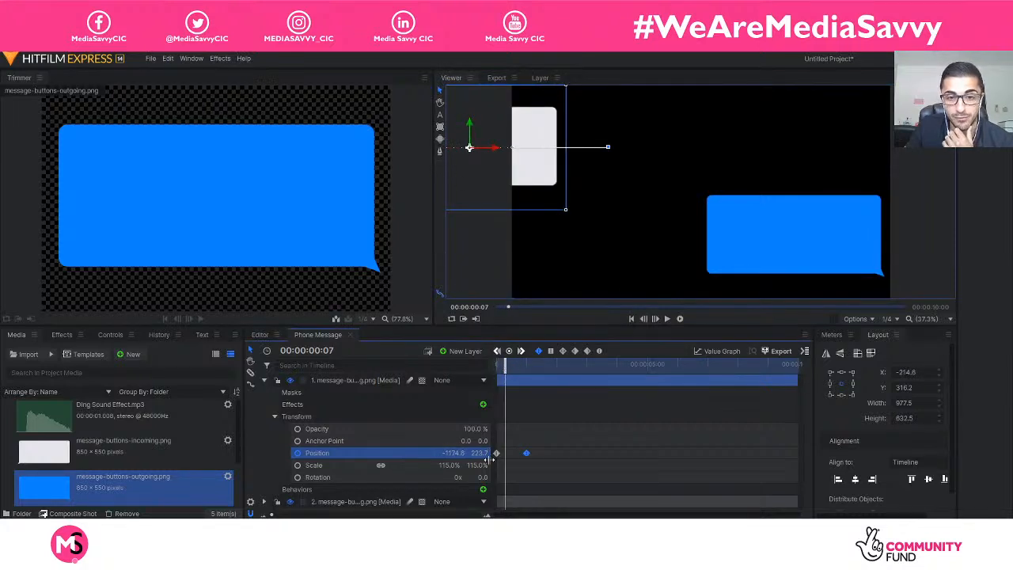
{"action": "left_click", "coordinate": [497, 365]}
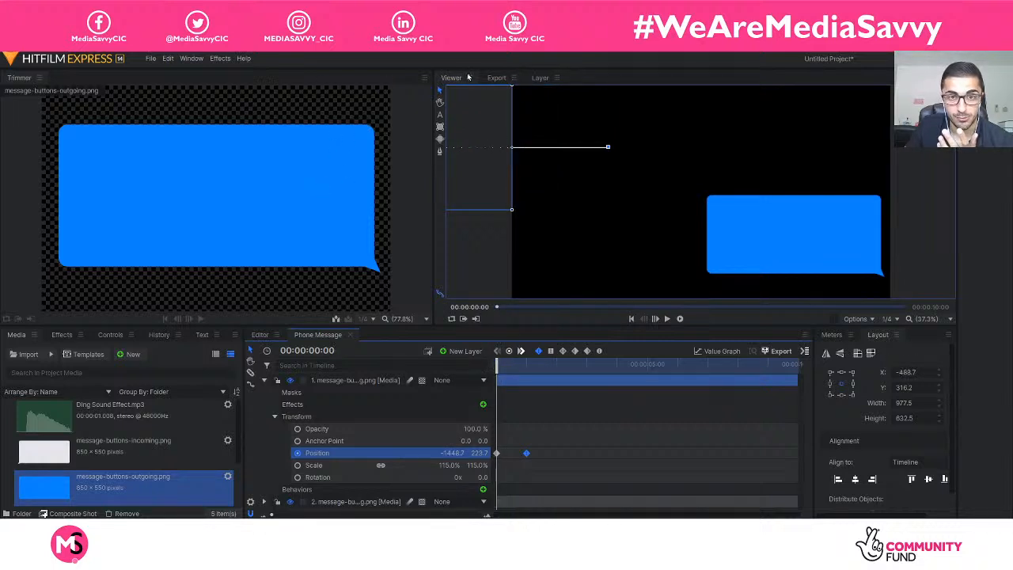
Play back the incoming message bubble's slide-in from the start to judge its speed.
{"action": "left_click_drag", "start_coordinate": [499, 368], "coordinate": [526, 372]}
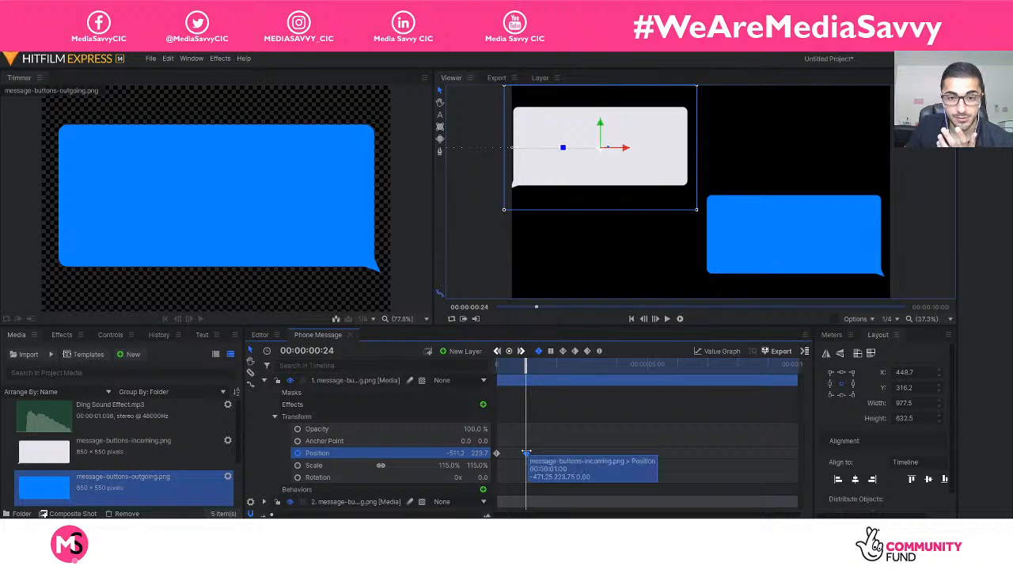
{"action": "key", "text": "space"}
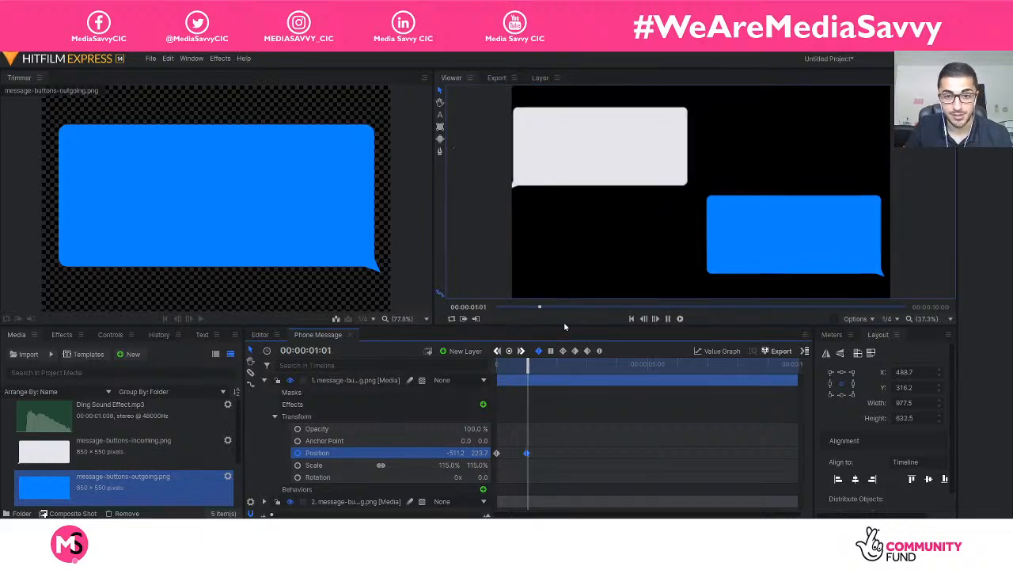
{"action": "key", "text": "space"}
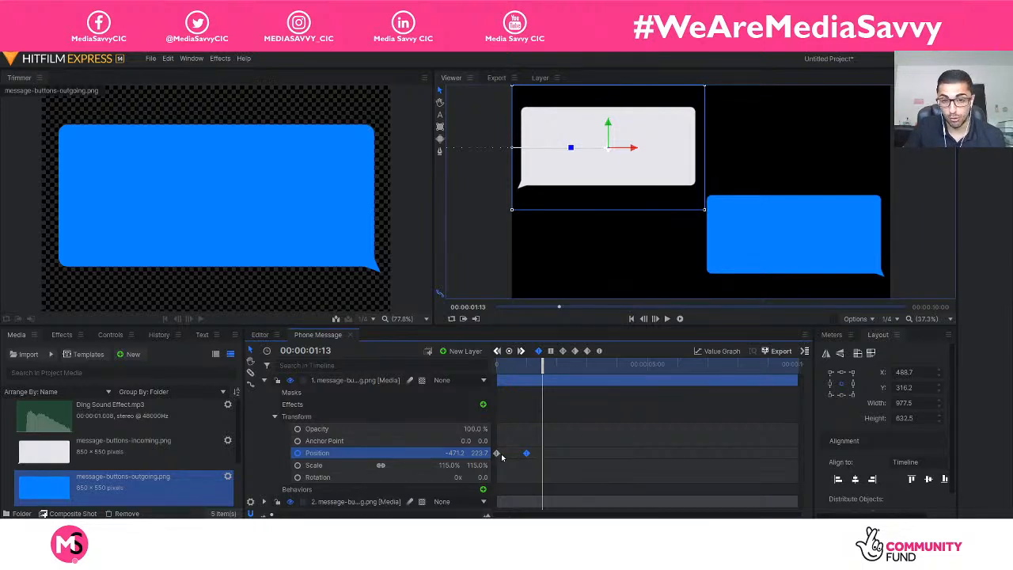
{"action": "left_click_drag", "start_coordinate": [538, 379], "coordinate": [494, 371]}
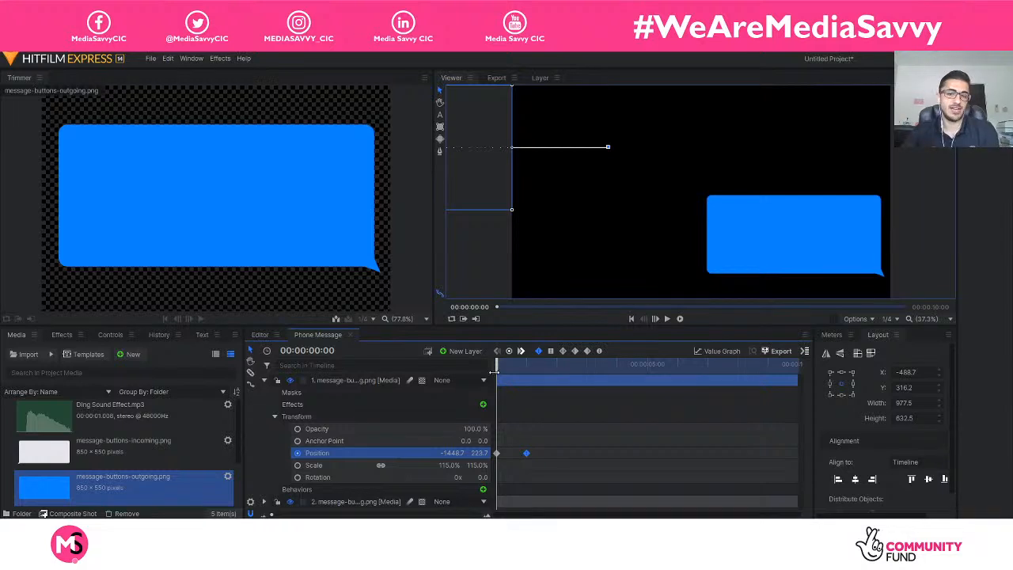
{"action": "key", "text": "space"}
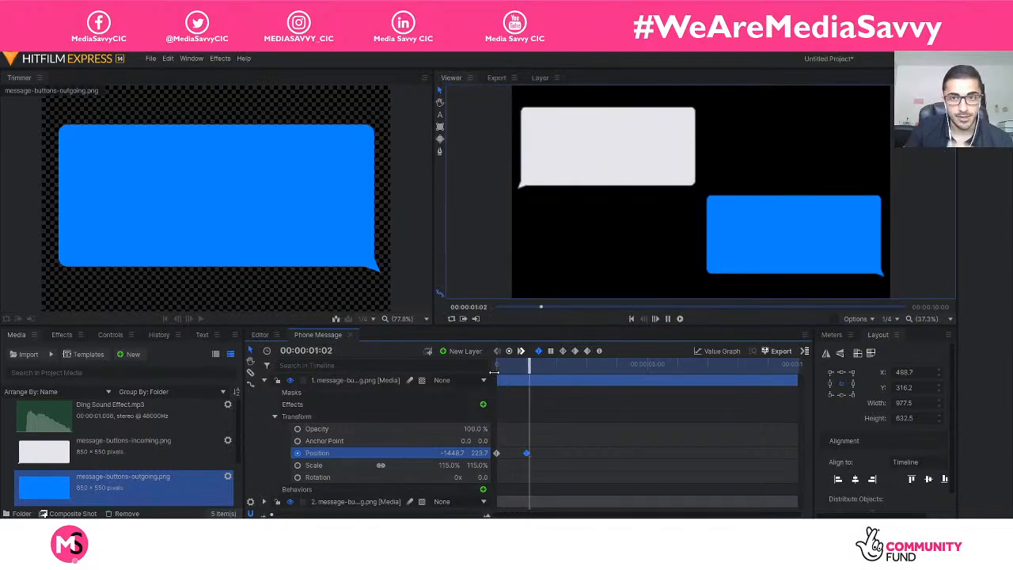
{"action": "left_click_drag", "start_coordinate": [543, 364], "coordinate": [496, 365]}
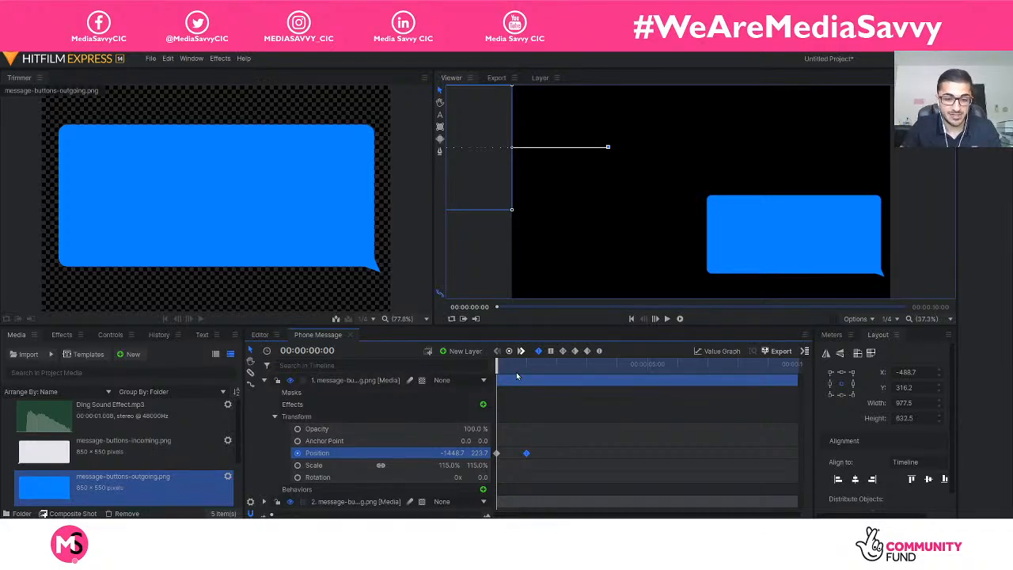
{"action": "key", "text": "space"}
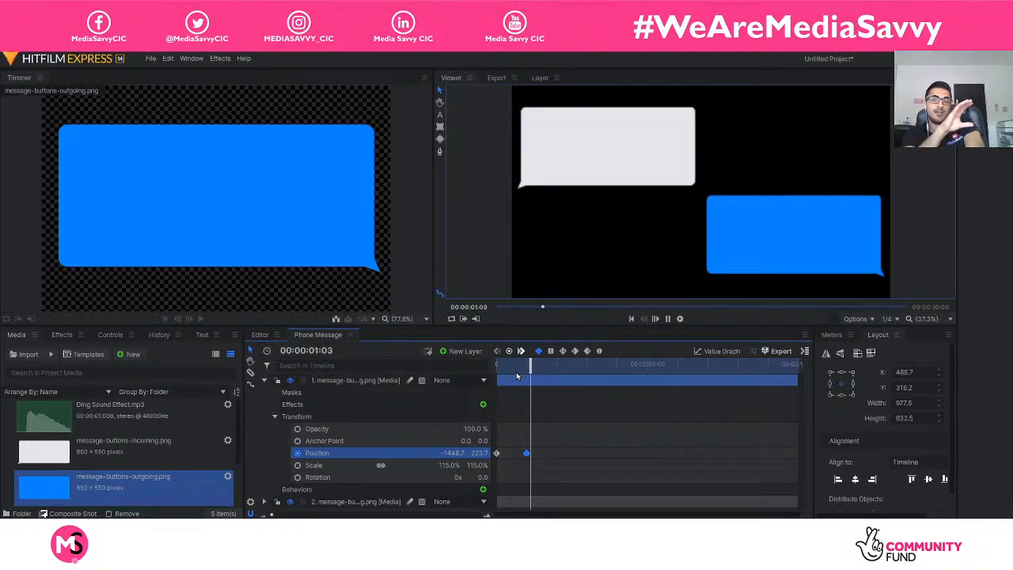
{"action": "key", "text": "space"}
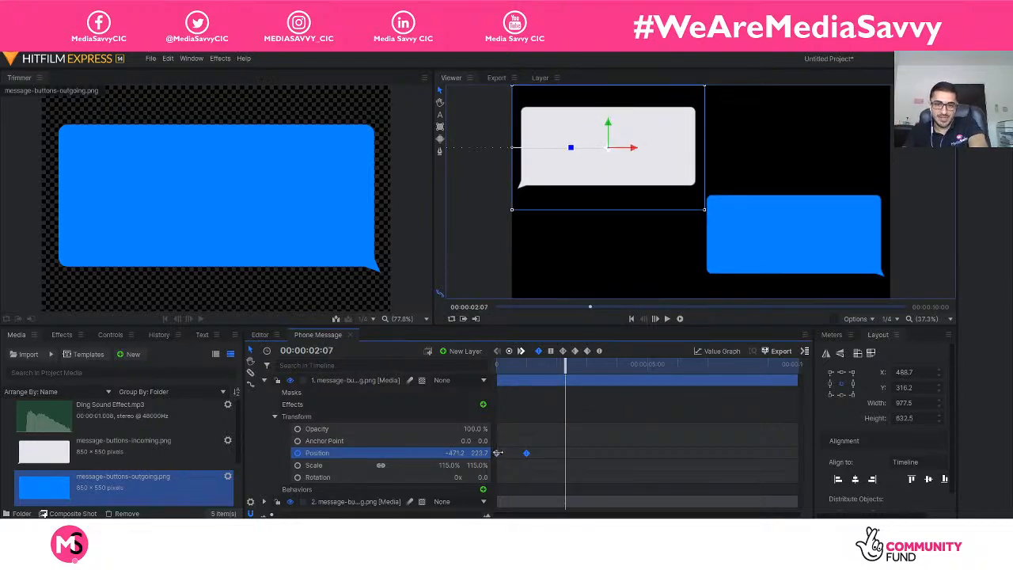
Shorten the incoming bubble's slide-in by moving its end Position keyframe to just after 00:00:00:07, and play it back.
{"action": "left_click_drag", "start_coordinate": [564, 365], "coordinate": [505, 365]}
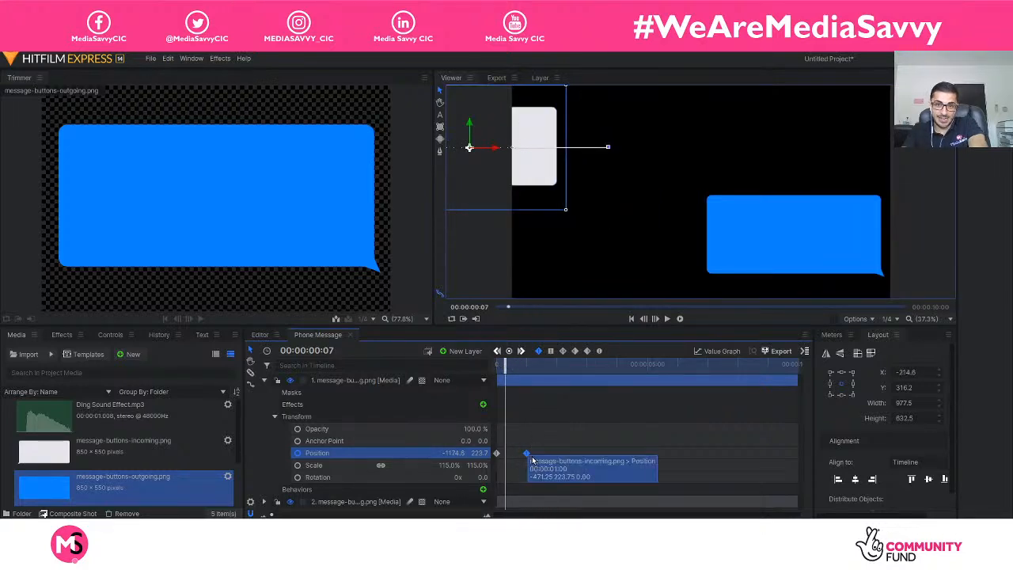
{"action": "left_click_drag", "start_coordinate": [527, 454], "coordinate": [507, 453]}
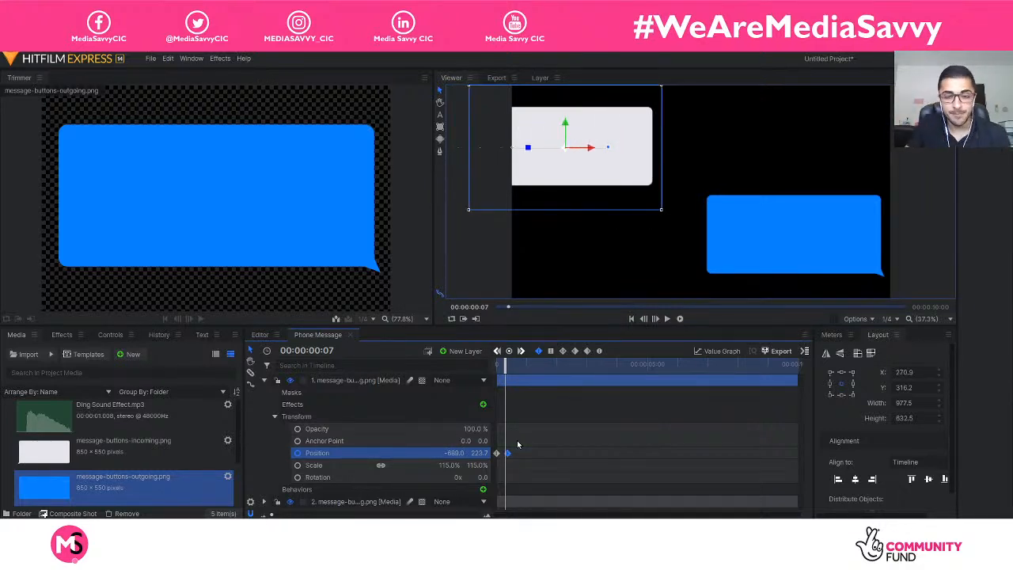
{"action": "left_click", "coordinate": [501, 368]}
{"action": "key", "text": "space"}
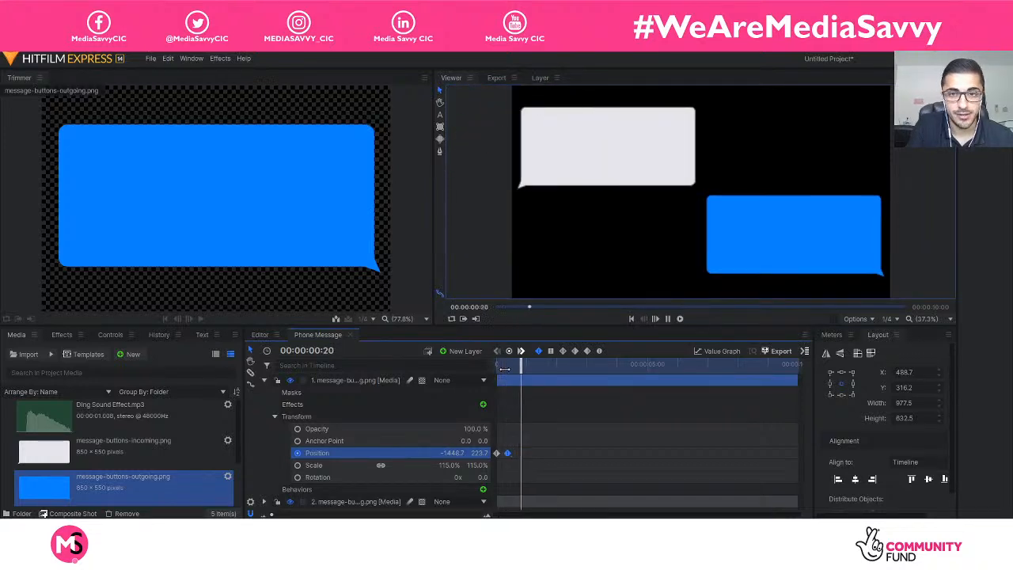
{"action": "key", "text": "space"}
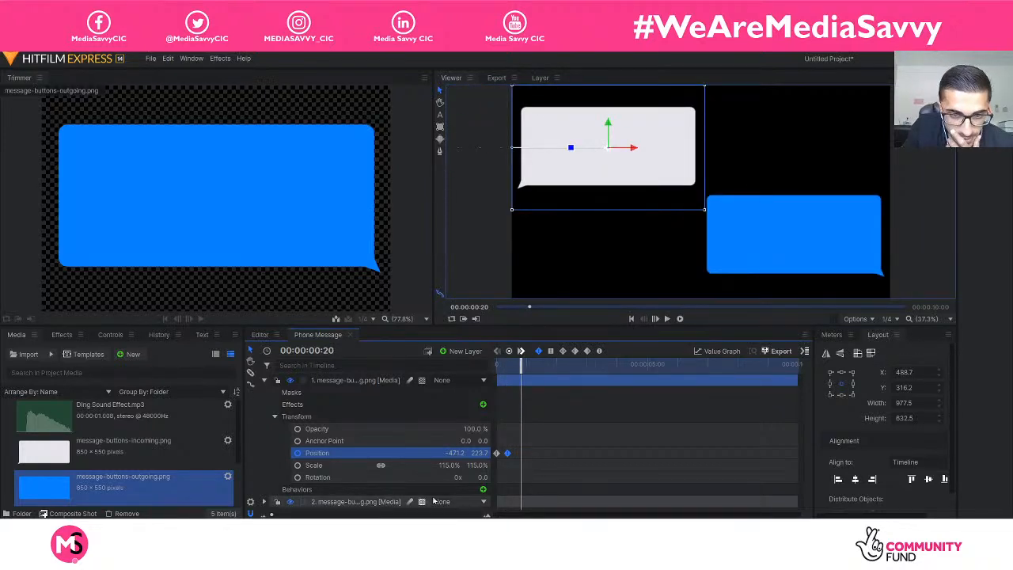
Shorten the incoming bubble's slide-in by moving its end Position keyframe to 00:00:00:05.
{"action": "left_click_drag", "start_coordinate": [273, 515], "coordinate": [296, 515]}
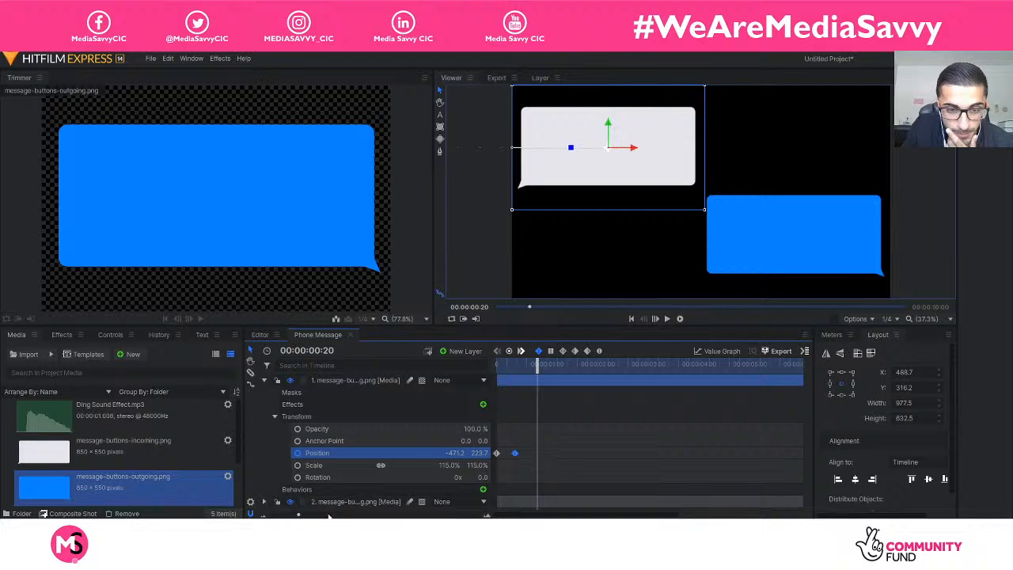
{"action": "left_click_drag", "start_coordinate": [298, 515], "coordinate": [336, 515]}
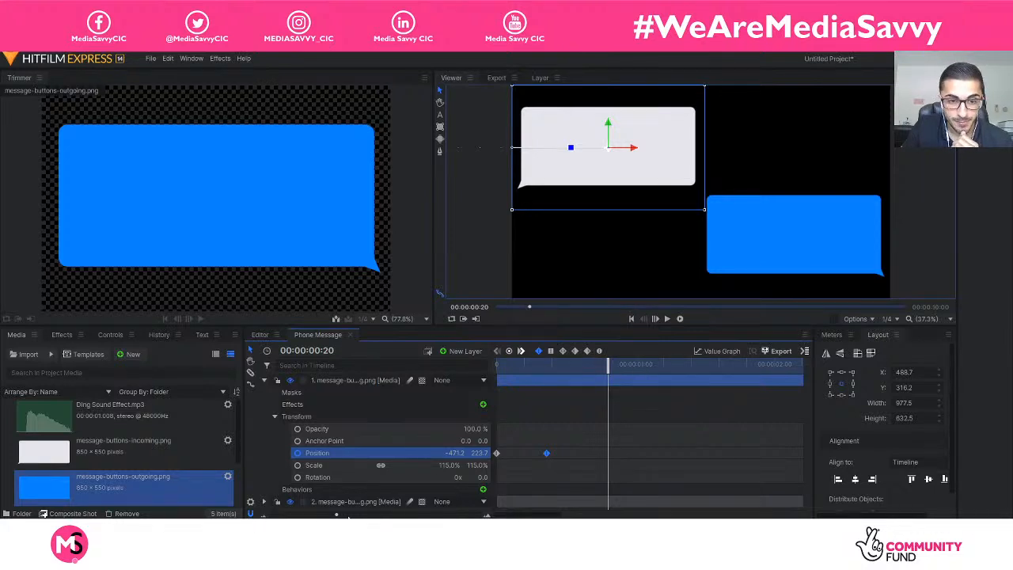
{"action": "mouse_move", "coordinate": [335, 515]}
{"action": "left_mouse_down"}
{"action": "mouse_move", "coordinate": [271, 515]}
{"action": "mouse_move", "coordinate": [350, 515]}
{"action": "left_mouse_up"}
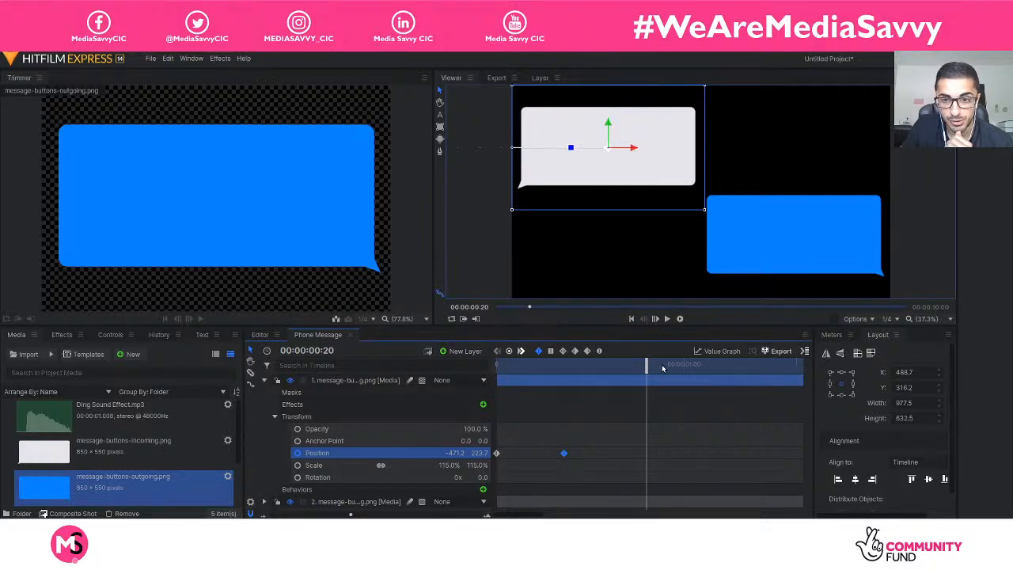
{"action": "left_click_drag", "start_coordinate": [648, 366], "coordinate": [534, 365]}
{"action": "left_click_drag", "start_coordinate": [563, 452], "coordinate": [534, 453]}
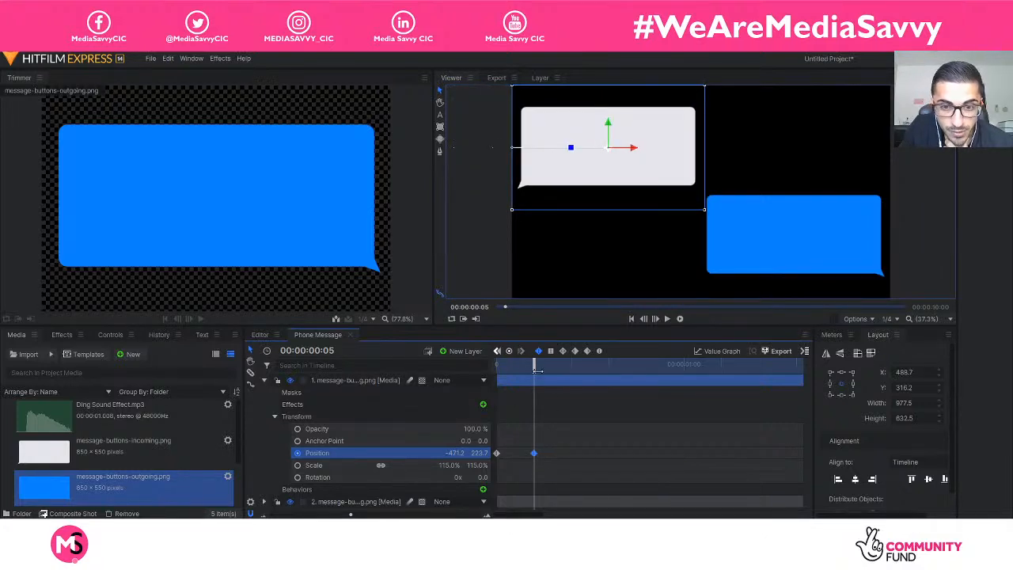
{"action": "left_click_drag", "start_coordinate": [351, 515], "coordinate": [264, 511]}
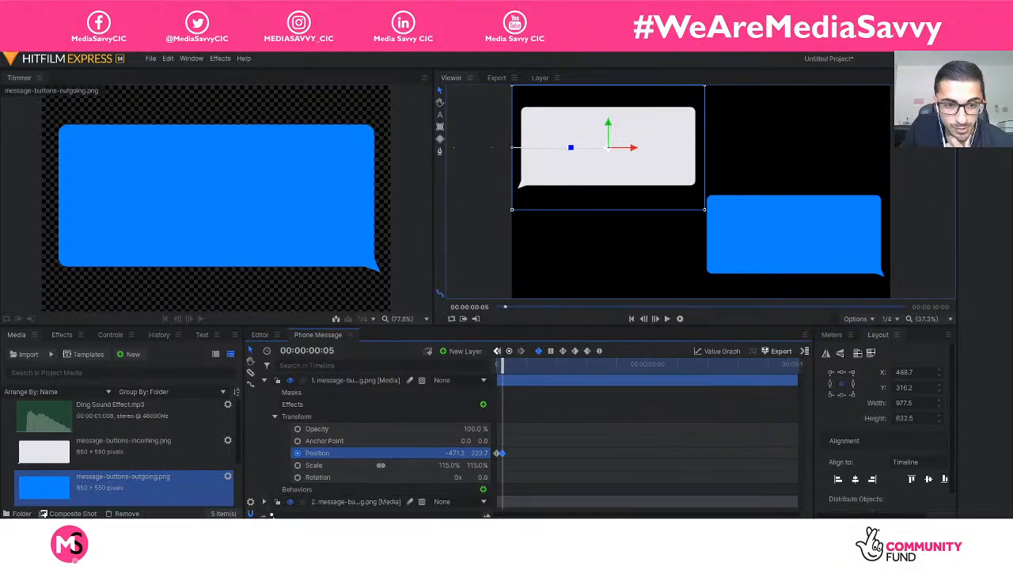
Play back the incoming bubble's shortened slide-in from the start and replay it to judge its speed.
{"action": "key", "text": "space"}
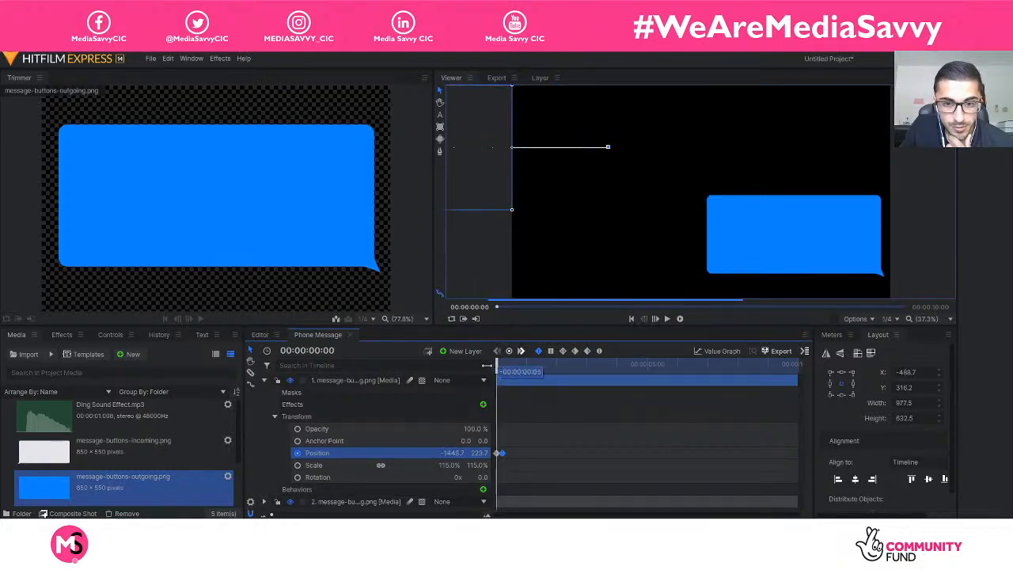
{"action": "key", "text": "space"}
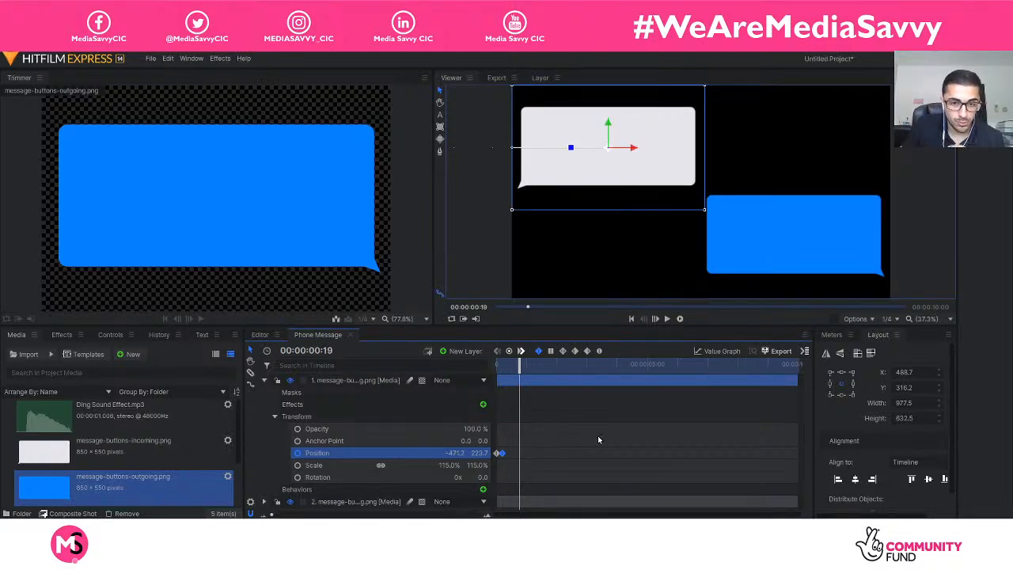
{"action": "left_click", "coordinate": [517, 464]}
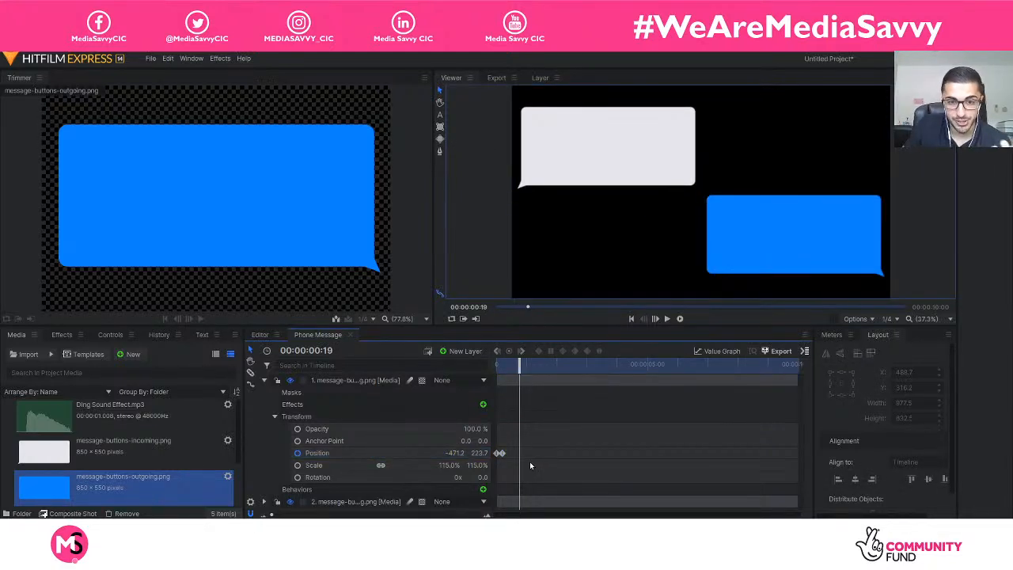
{"action": "left_click_drag", "start_coordinate": [524, 377], "coordinate": [489, 365]}
{"action": "key", "text": "space"}
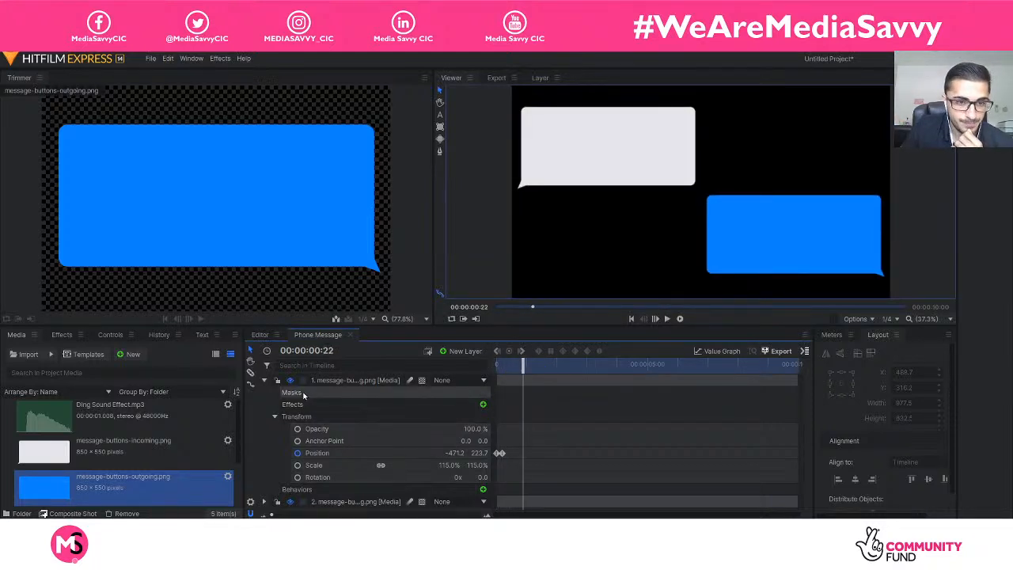
Collapse the incoming bubble's layer, select the outgoing bubble's layer, and replay the composite shot from 00:00:00:00.
{"action": "left_click", "coordinate": [264, 380]}
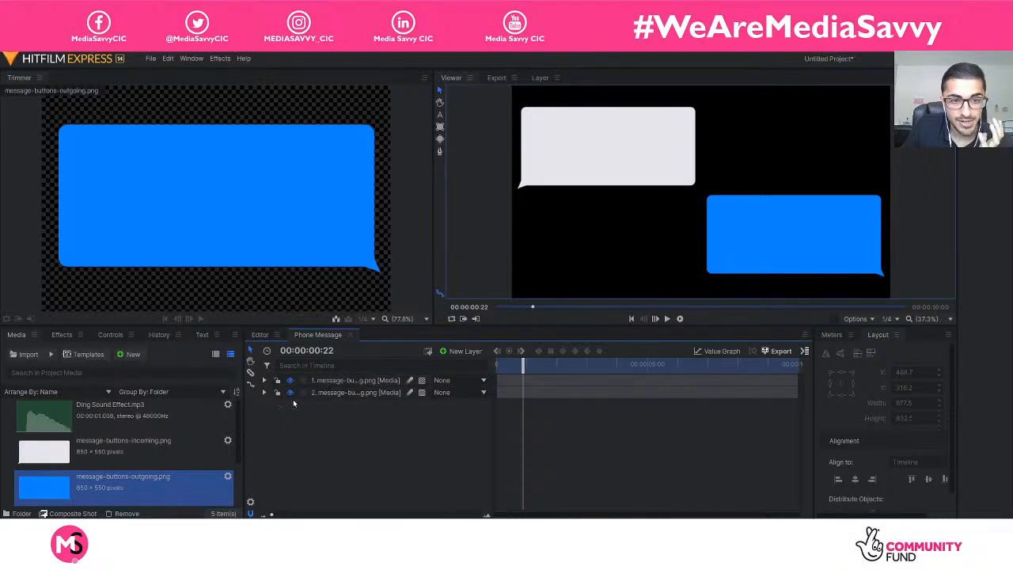
{"action": "left_click", "coordinate": [324, 381]}
{"action": "left_click", "coordinate": [342, 392]}
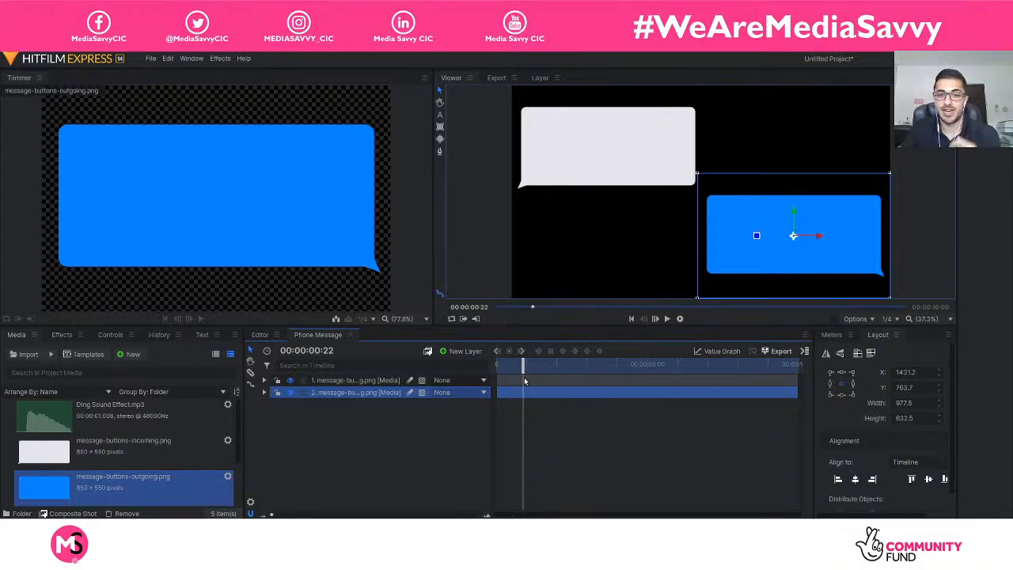
{"action": "left_click_drag", "start_coordinate": [522, 365], "coordinate": [467, 366]}
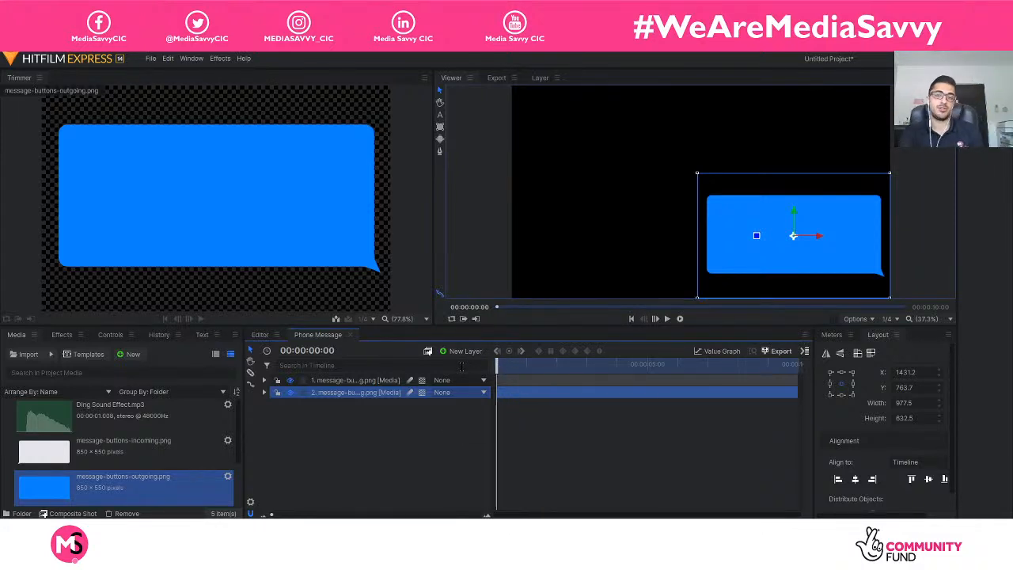
{"action": "key", "text": "space"}
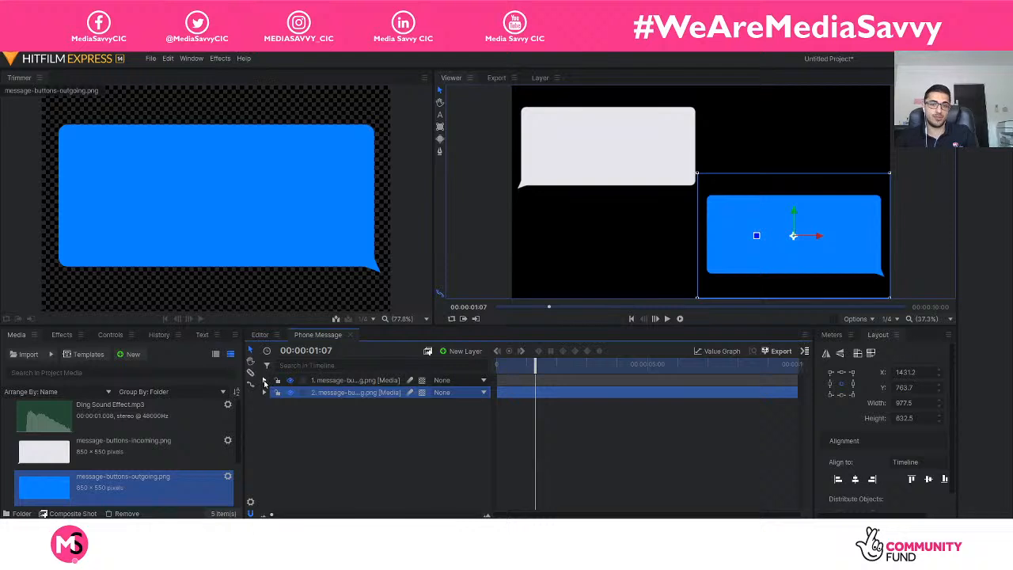
{"action": "left_click_drag", "start_coordinate": [535, 365], "coordinate": [475, 364]}
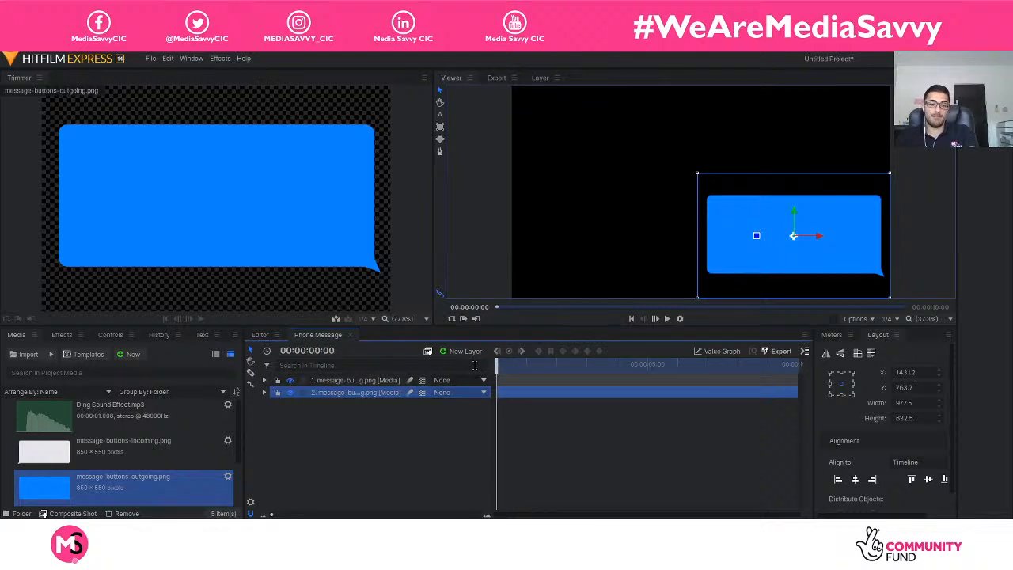
{"action": "key", "text": "space"}
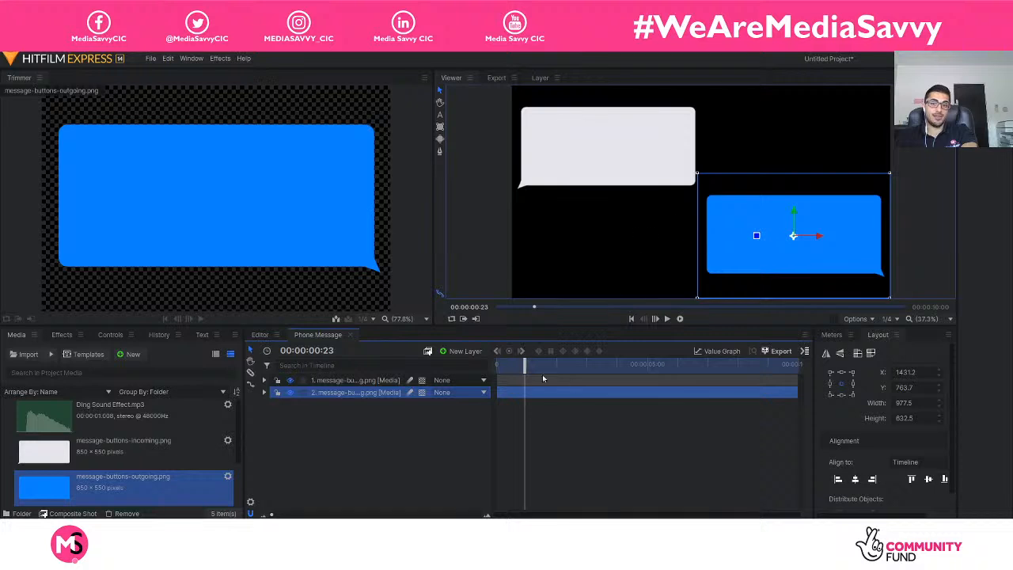
Reveal the incoming bubble's Position keyframes and play from the start to judge when the outgoing bubble should enter.
{"action": "left_click_drag", "start_coordinate": [524, 365], "coordinate": [568, 365]}
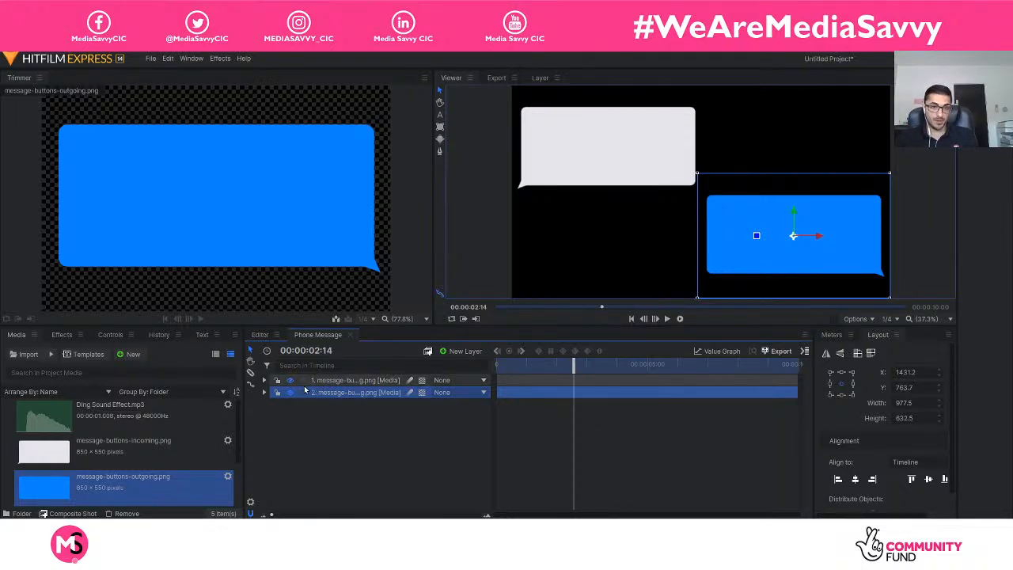
{"action": "left_click", "coordinate": [264, 381]}
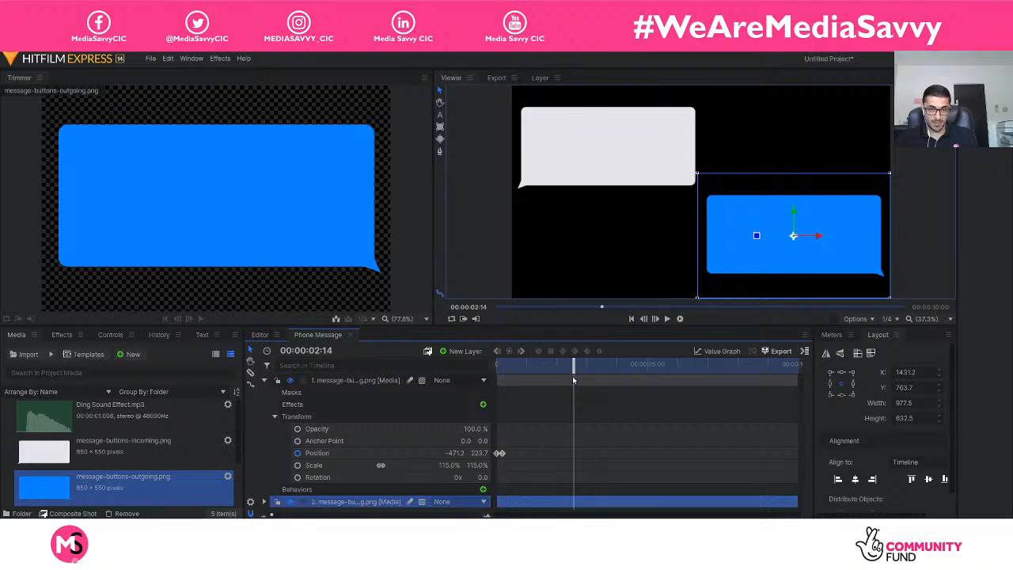
{"action": "left_click_drag", "start_coordinate": [573, 381], "coordinate": [483, 368]}
{"action": "key", "text": "space"}
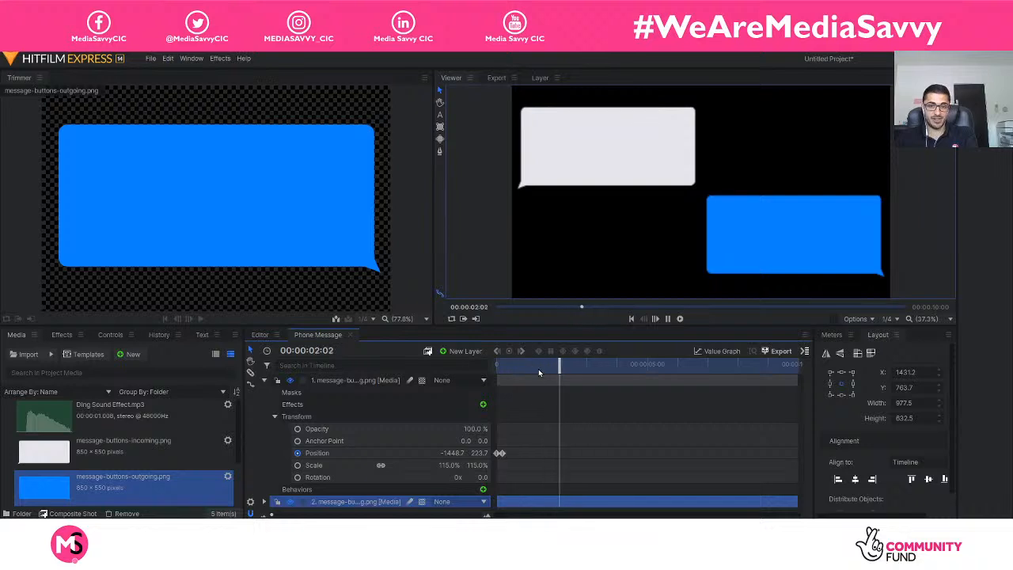
{"action": "key", "text": "space"}
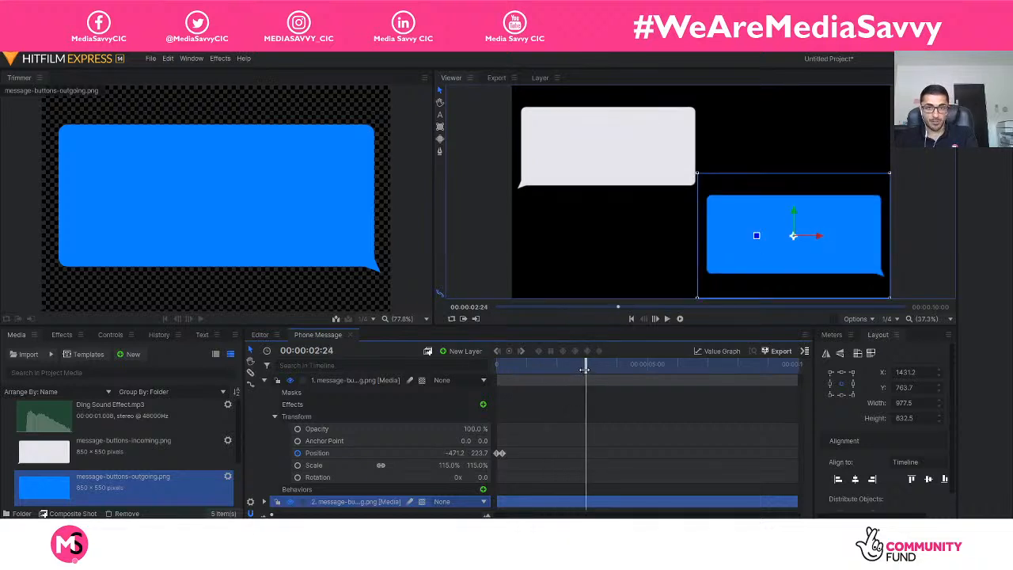
Enable keyframing for the outgoing message bubble's Position at 00:00:04:00 to set its on-screen end point.
{"action": "left_click_drag", "start_coordinate": [585, 370], "coordinate": [587, 370]}
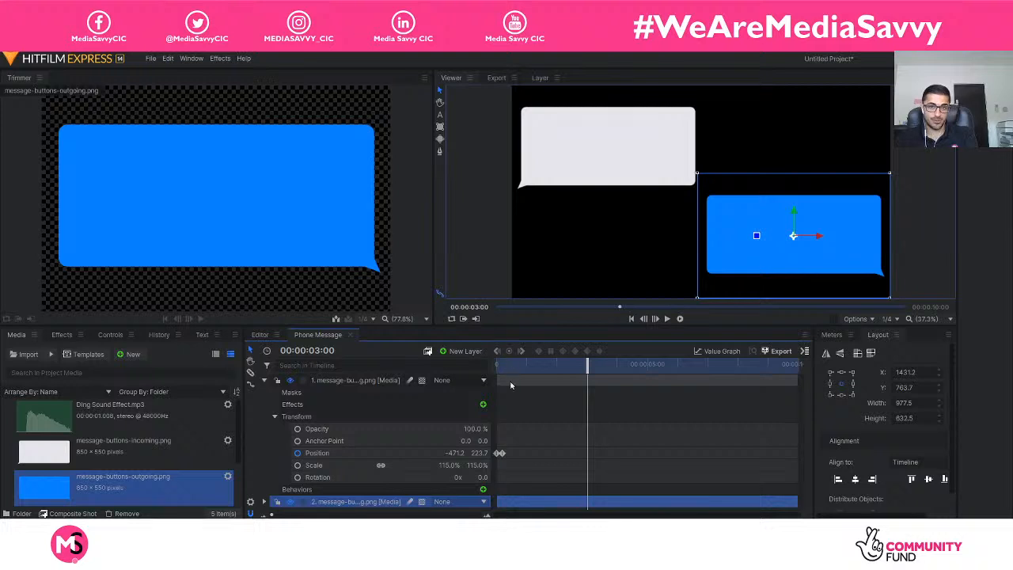
{"action": "left_click", "coordinate": [264, 380]}
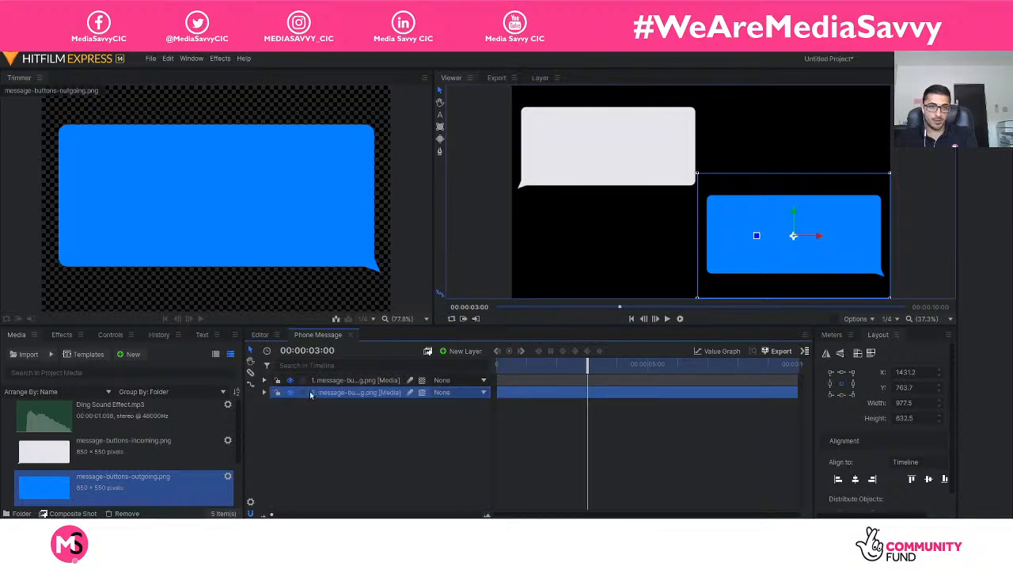
{"action": "left_click", "coordinate": [265, 392]}
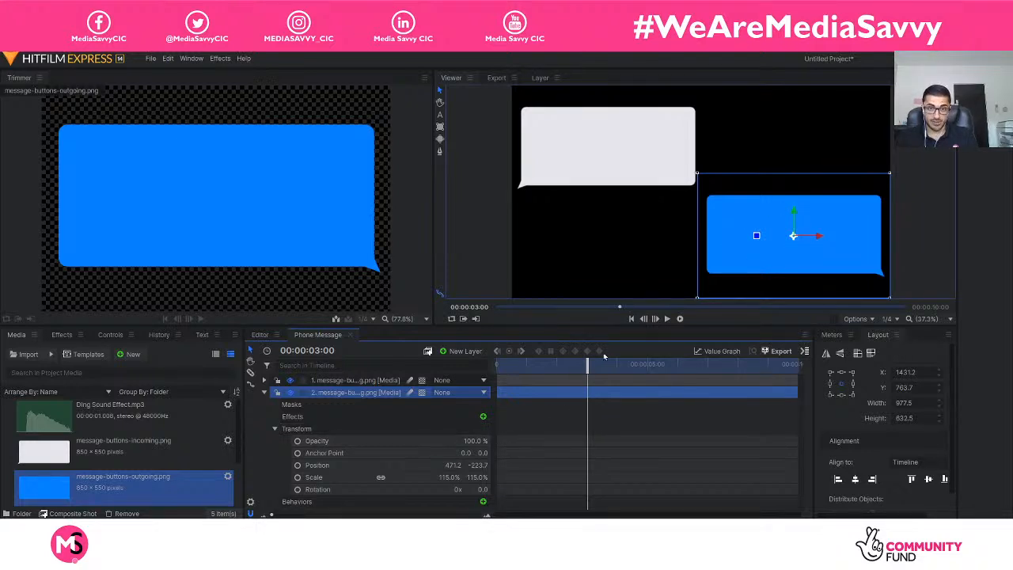
{"action": "left_click_drag", "start_coordinate": [588, 363], "coordinate": [617, 369]}
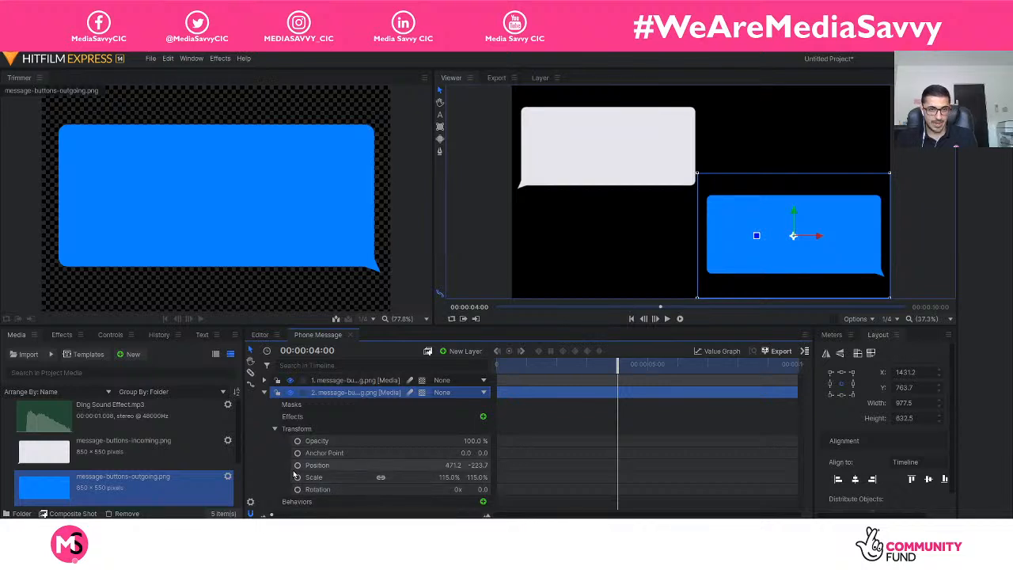
{"action": "left_click", "coordinate": [298, 465]}
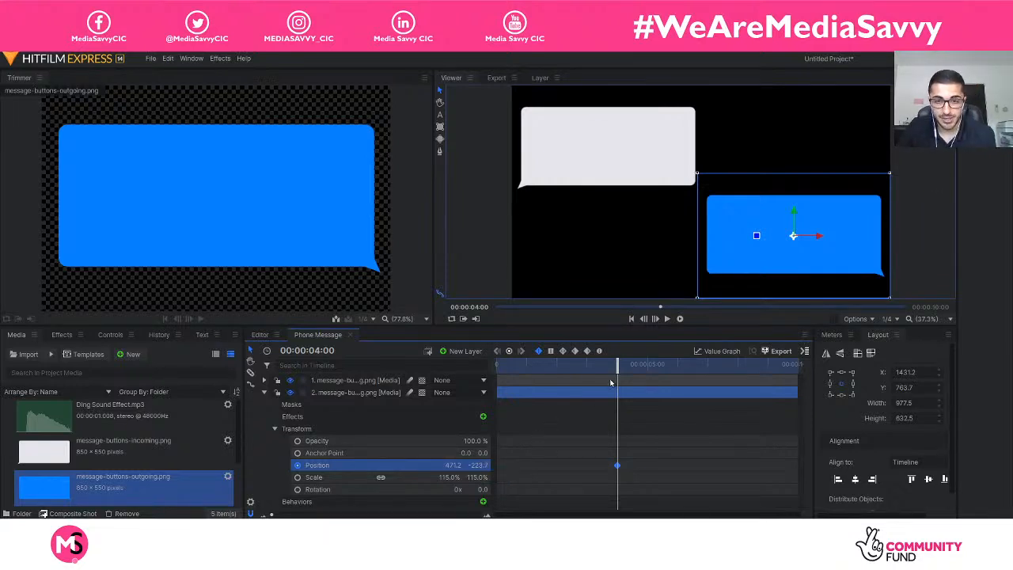
At 00:00:03:20, move the outgoing message bubble horizontally off the frame's right edge to Position X 1456.8, and scrub through its slide-in.
{"action": "left_click_drag", "start_coordinate": [617, 366], "coordinate": [609, 370]}
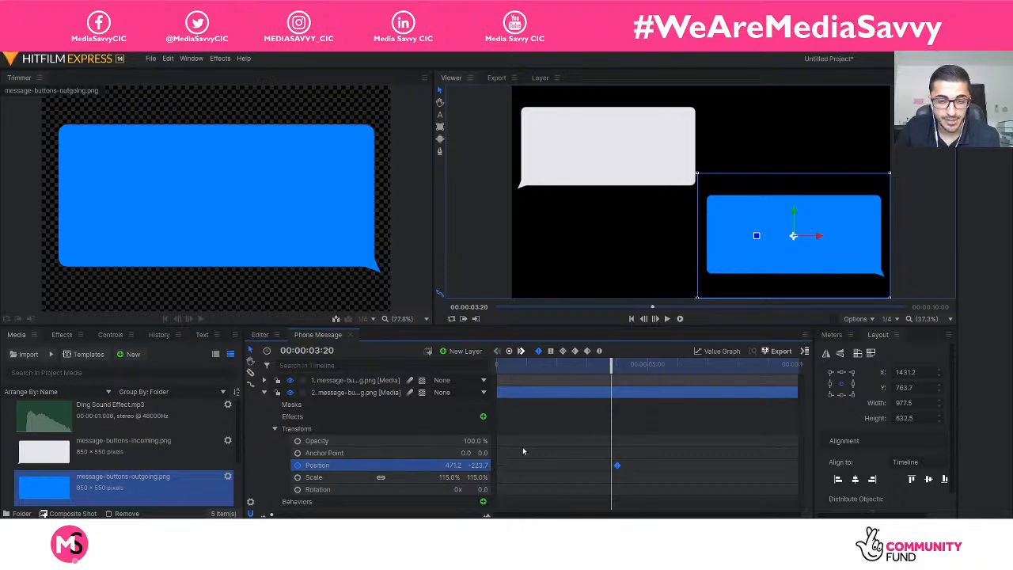
{"action": "left_click_drag", "start_coordinate": [818, 241], "coordinate": [1010, 240]}
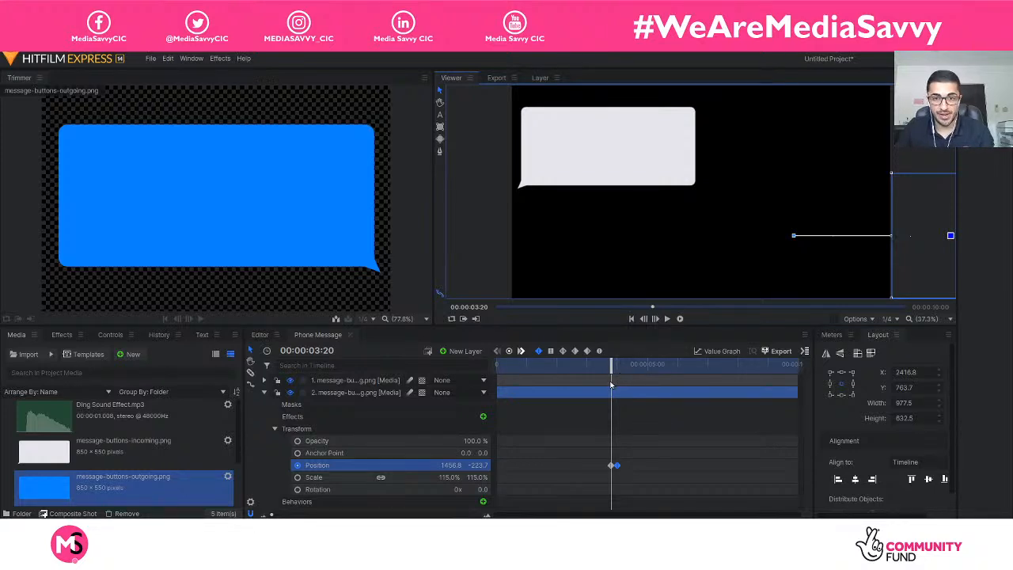
{"action": "left_click_drag", "start_coordinate": [610, 370], "coordinate": [628, 370]}
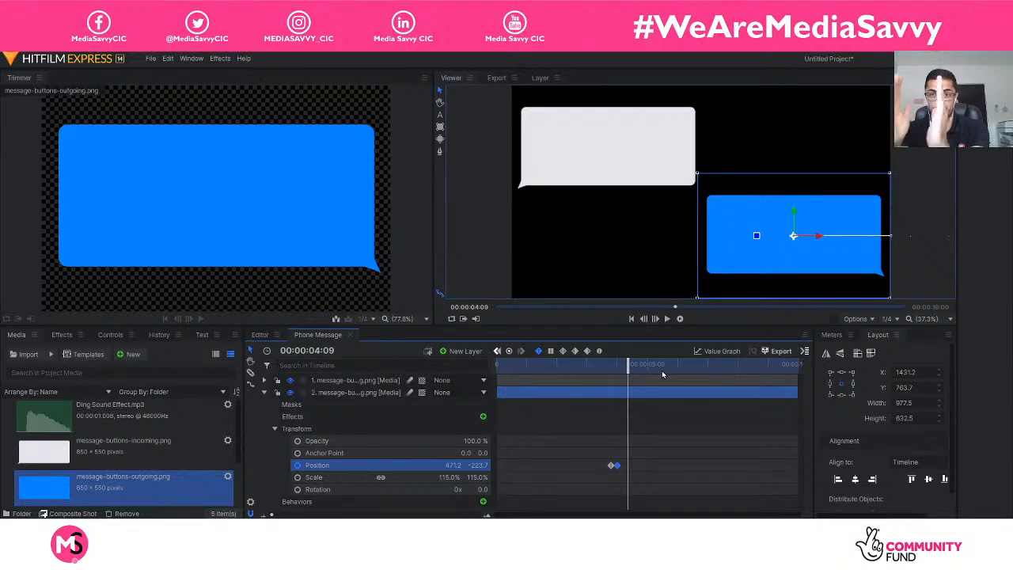
Inspect the outgoing bubble's start and end Position keyframes at 00:00:03:20 and 00:00:04:00.
{"action": "left_click", "coordinate": [653, 452]}
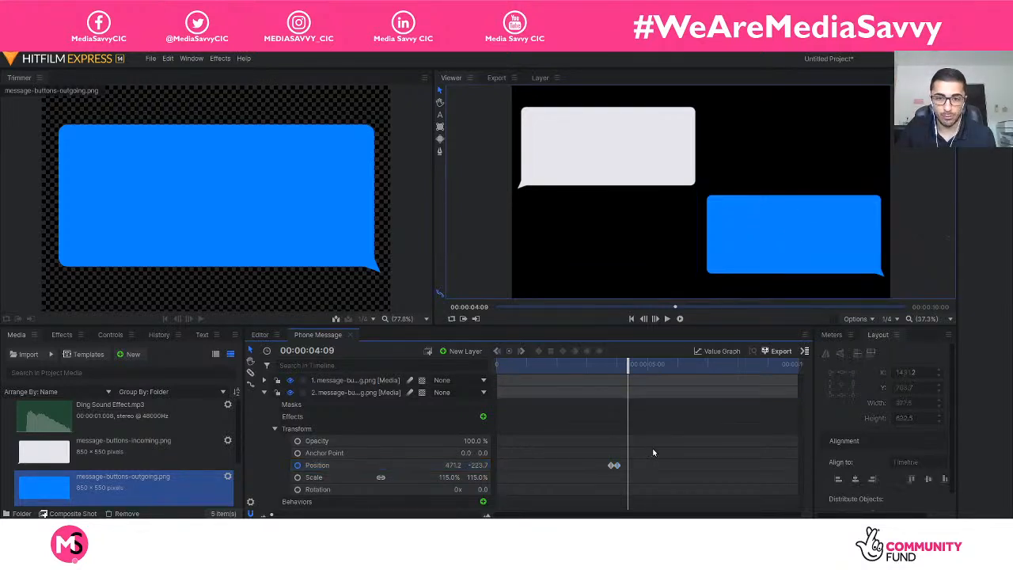
{"action": "left_click_drag", "start_coordinate": [630, 371], "coordinate": [611, 372]}
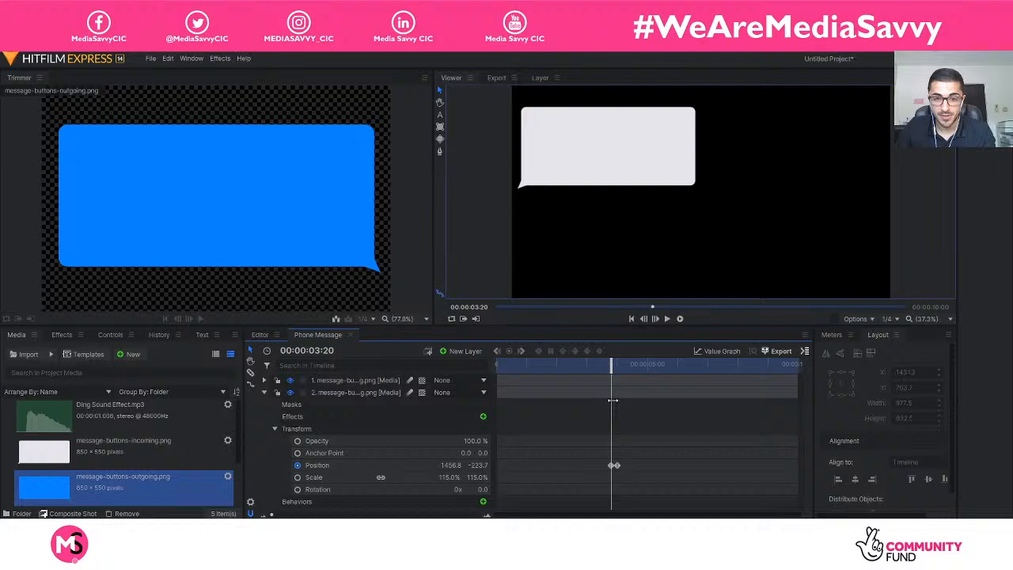
{"action": "left_click", "coordinate": [614, 466]}
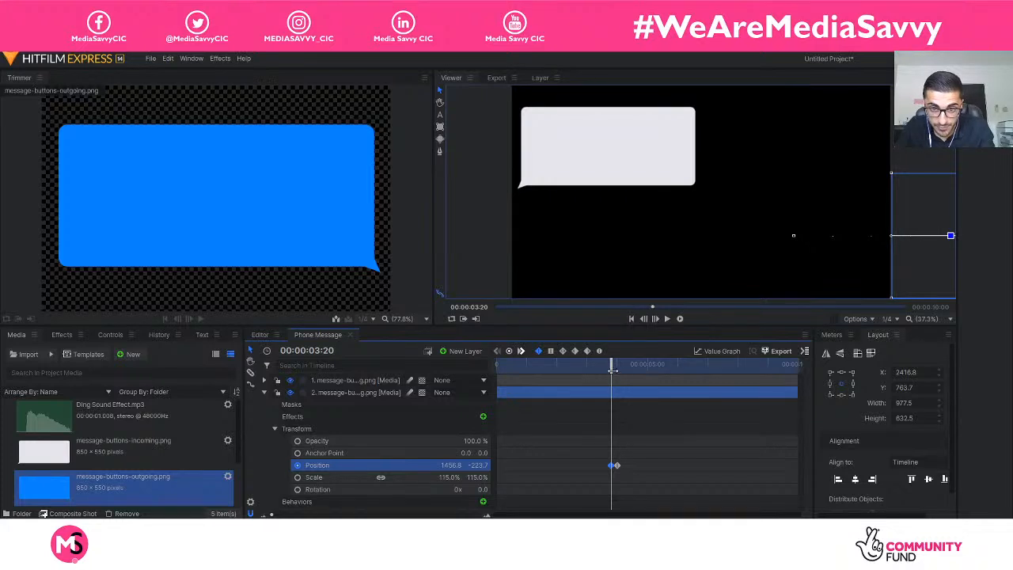
{"action": "left_click_drag", "start_coordinate": [612, 370], "coordinate": [619, 367]}
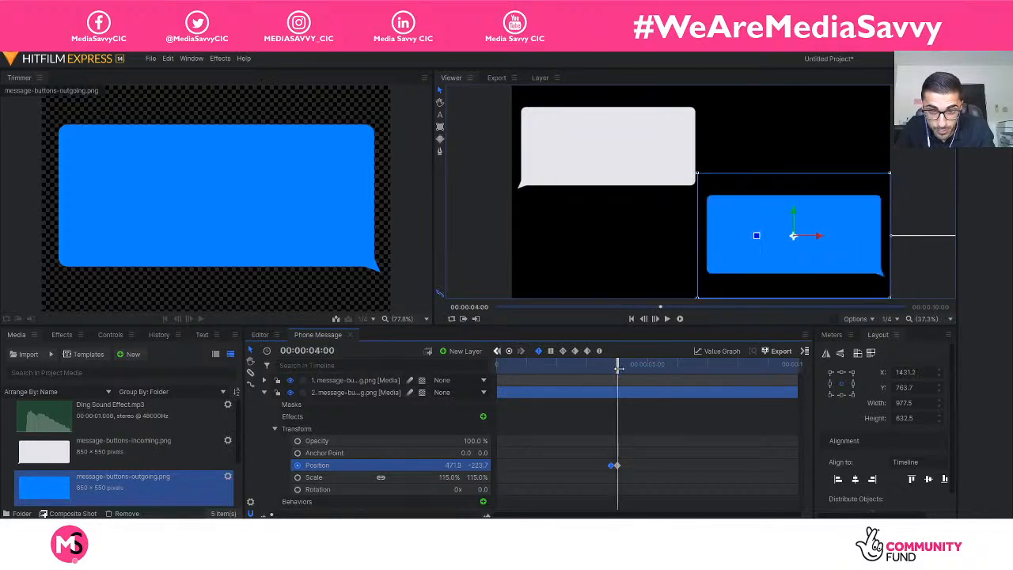
{"action": "left_click", "coordinate": [616, 466]}
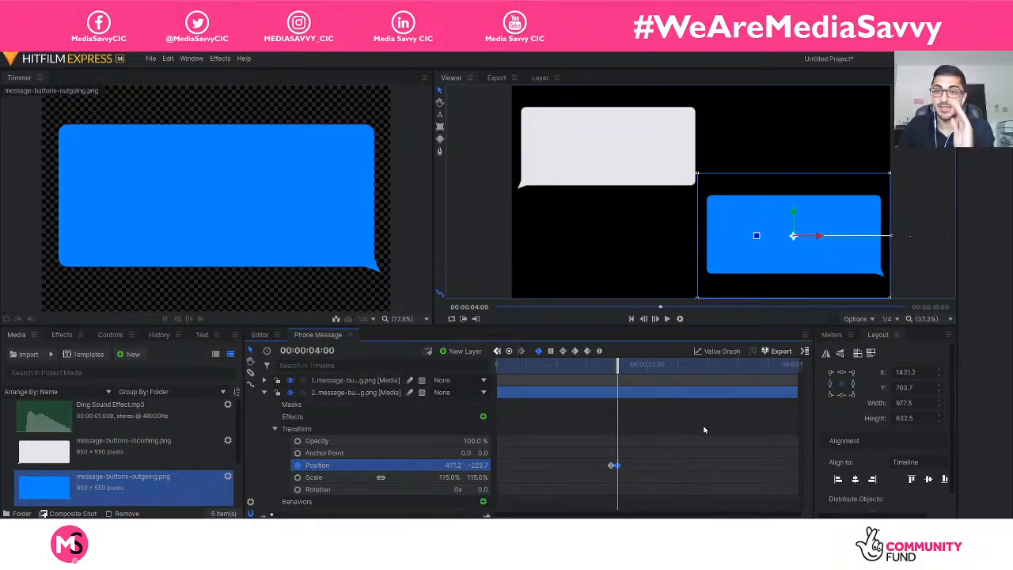
Collapse the outgoing bubble's layer and play the composite shot from the start to check both bubbles' slide-ins.
{"action": "left_click", "coordinate": [264, 392]}
{"action": "left_click_drag", "start_coordinate": [614, 368], "coordinate": [459, 359]}
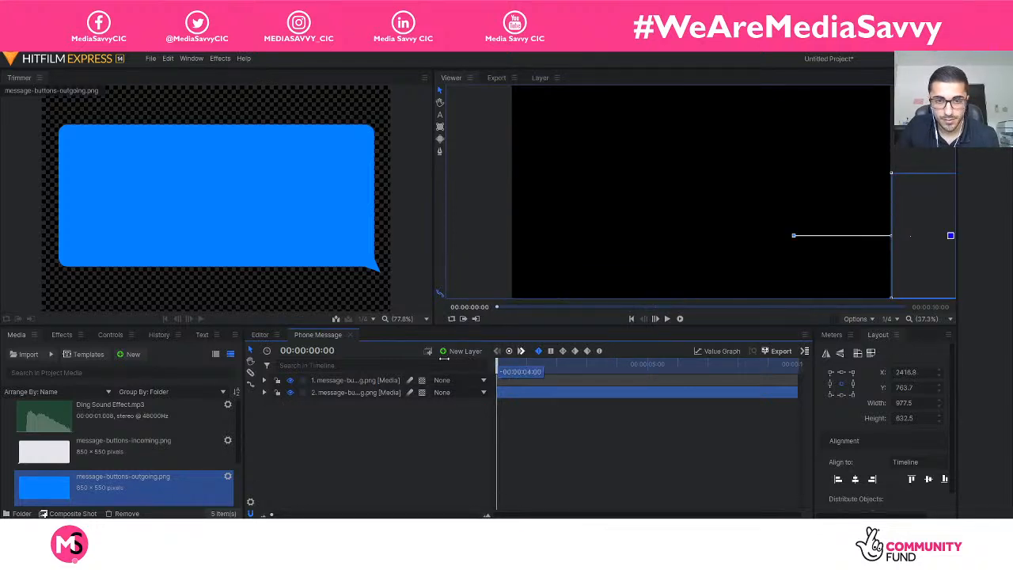
{"action": "key", "text": "space"}
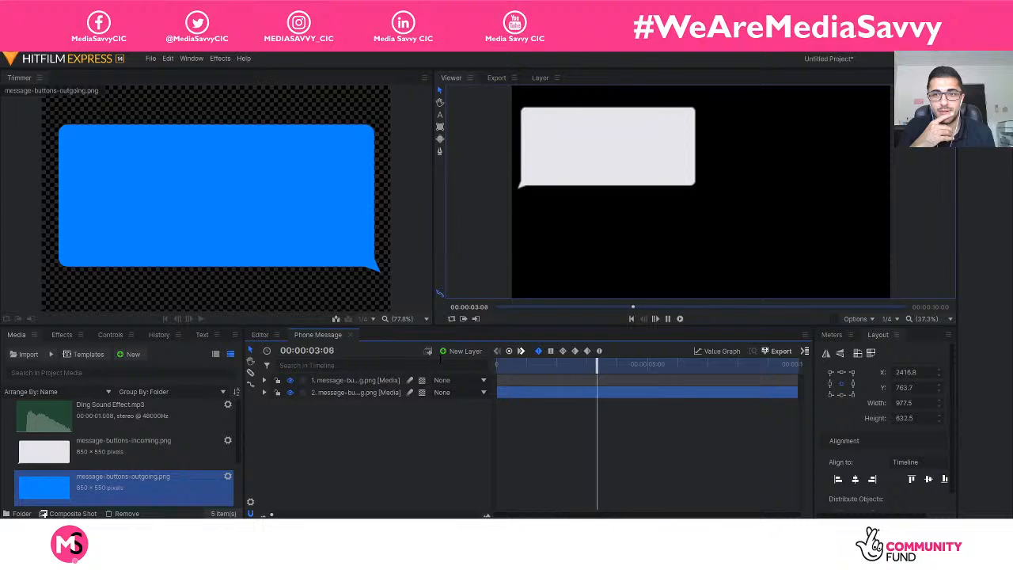
{"action": "key", "text": "space"}
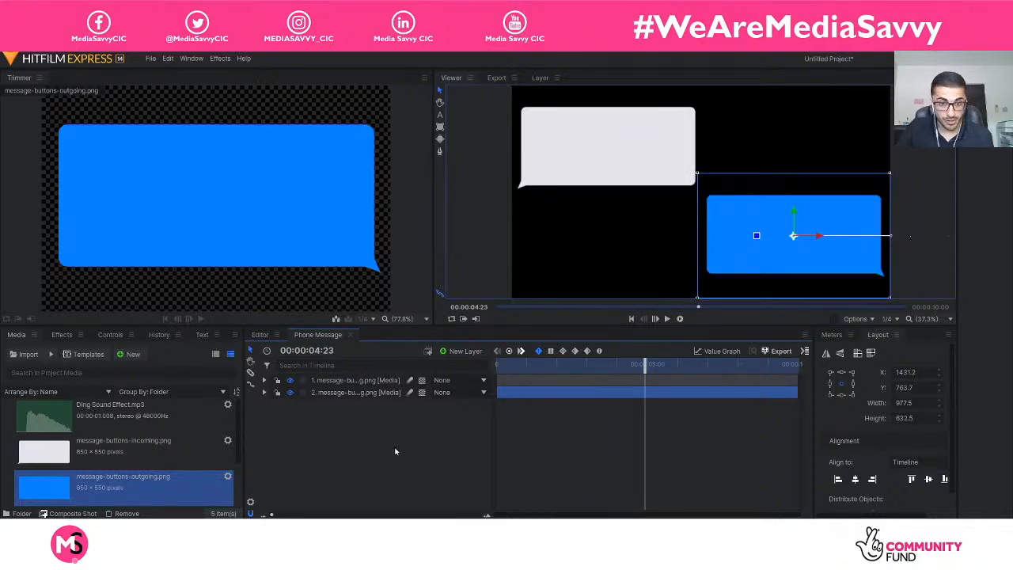
Inspect the Position keyframes of the incoming and outgoing bubble layers in turn.
{"action": "left_click", "coordinate": [364, 444]}
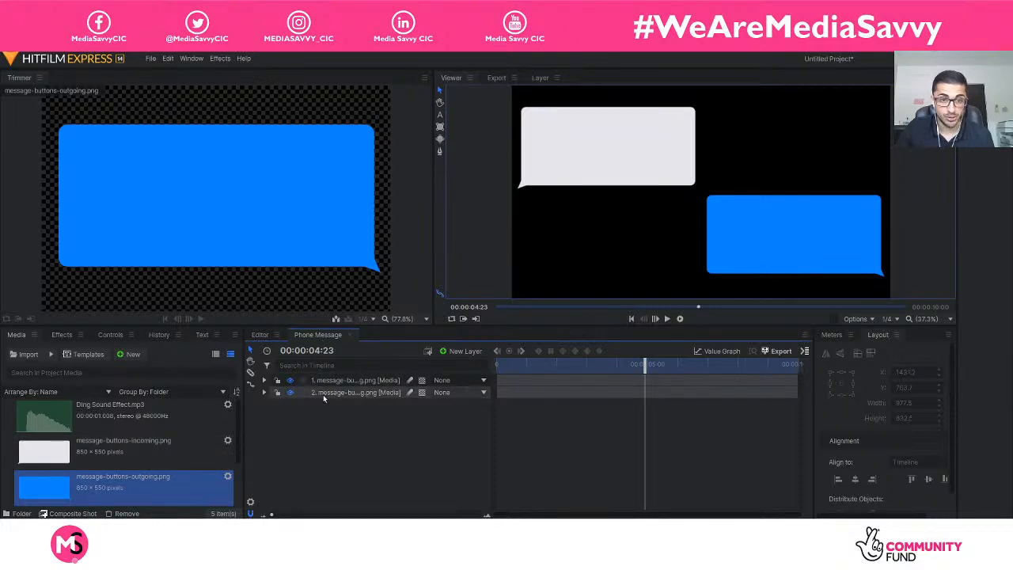
{"action": "left_click", "coordinate": [264, 392]}
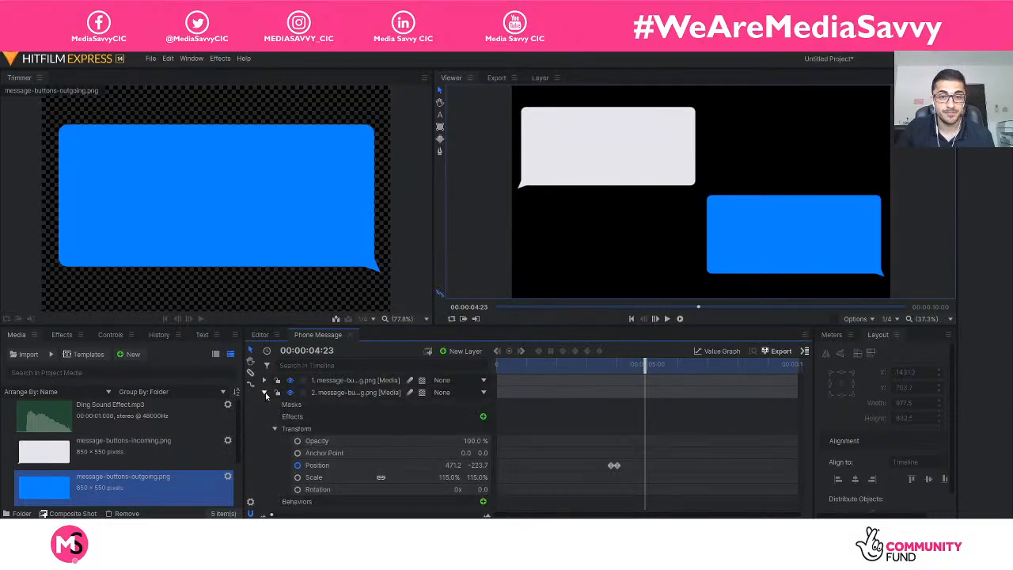
{"action": "left_click", "coordinate": [264, 393]}
{"action": "left_click", "coordinate": [264, 380]}
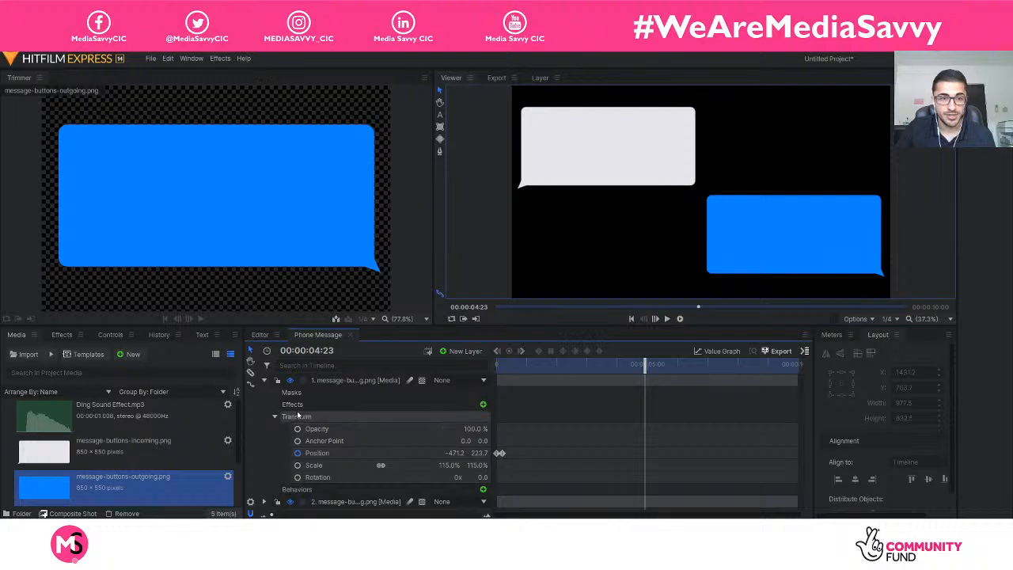
{"action": "left_click", "coordinate": [265, 380]}
Shift the outgoing bubble's two Position keyframes earlier together so its slide-in starts at 00:00:03:00.
{"action": "left_click", "coordinate": [264, 392]}
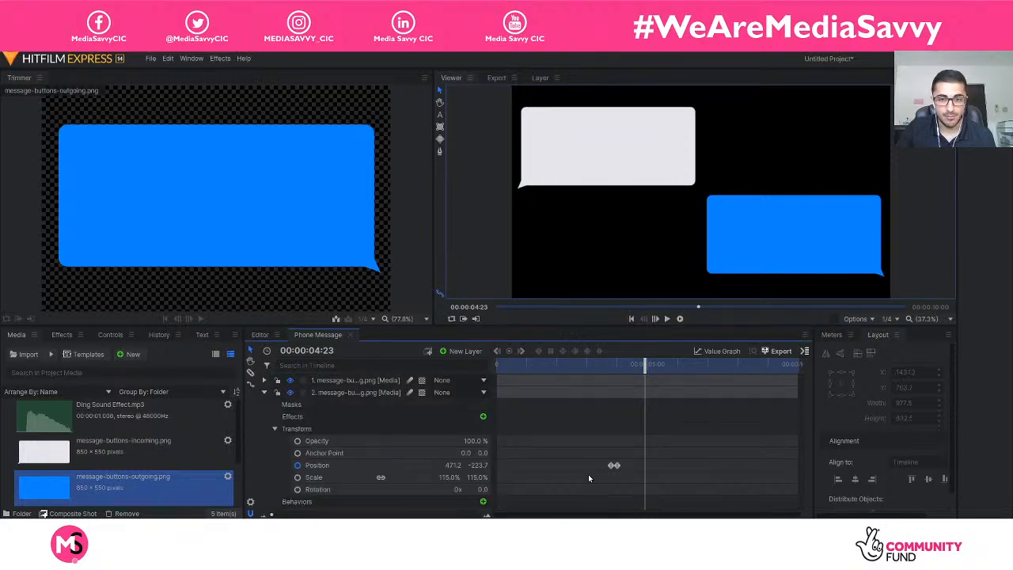
{"action": "left_click_drag", "start_coordinate": [640, 366], "coordinate": [634, 367]}
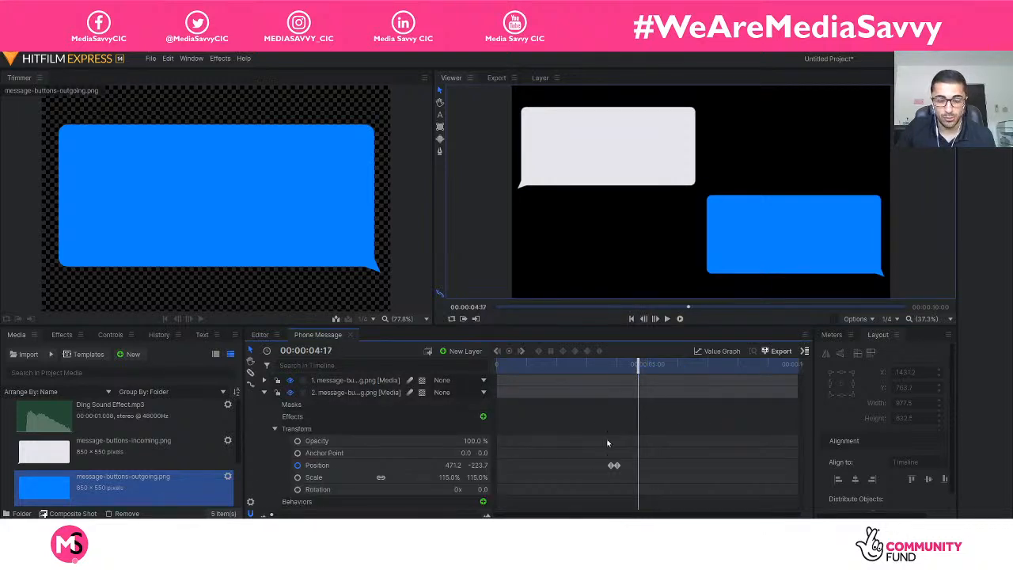
{"action": "left_click_drag", "start_coordinate": [601, 457], "coordinate": [617, 468]}
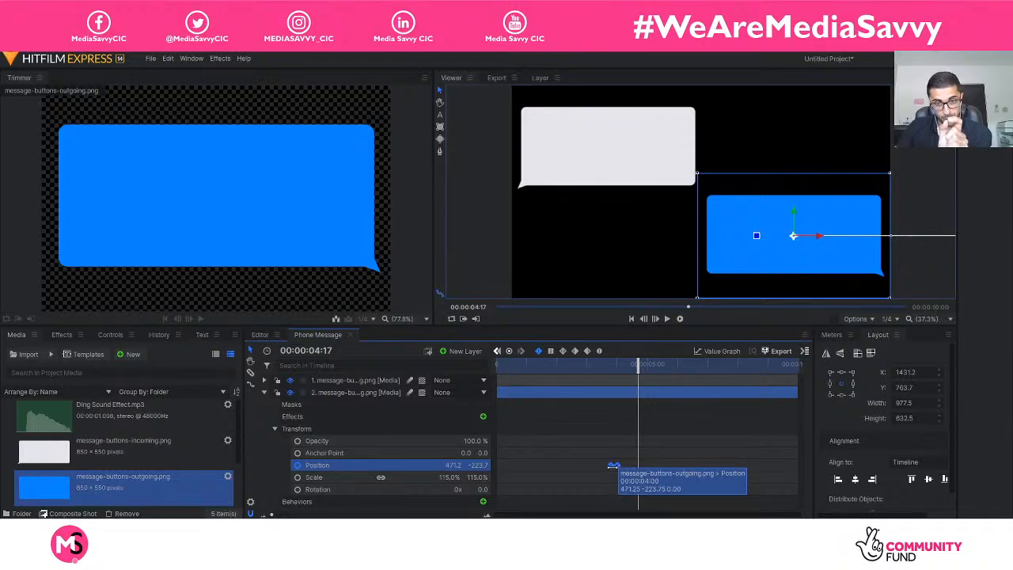
{"action": "left_click_drag", "start_coordinate": [614, 466], "coordinate": [599, 467]}
{"action": "left_click", "coordinate": [584, 365]}
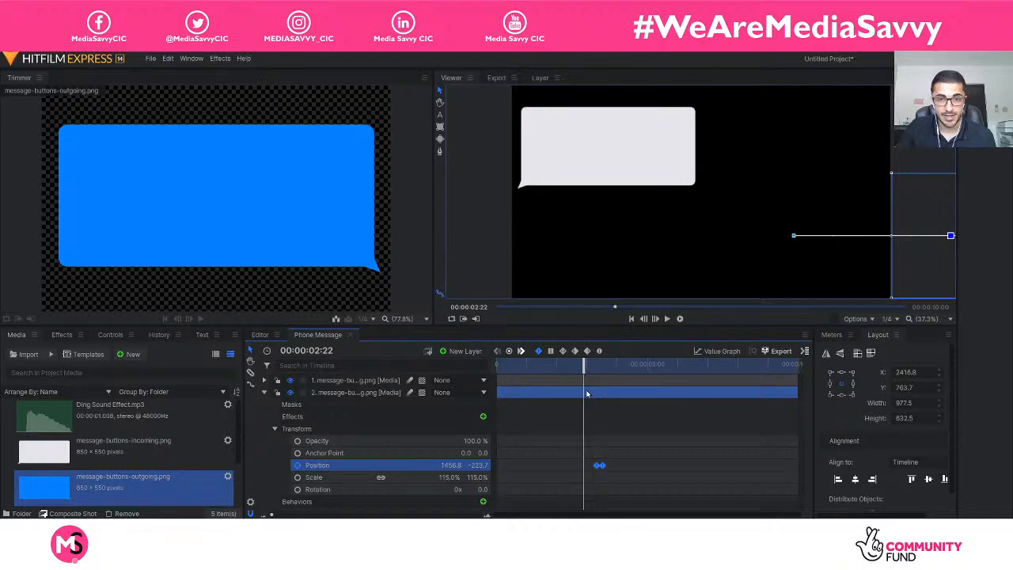
{"action": "left_click_drag", "start_coordinate": [588, 368], "coordinate": [589, 371]}
{"action": "left_click_drag", "start_coordinate": [602, 466], "coordinate": [594, 467]}
Play the composite shot from the start to check the outgoing bubble's shifted slide-in.
{"action": "left_click_drag", "start_coordinate": [586, 370], "coordinate": [436, 366]}
{"action": "key", "text": "space"}
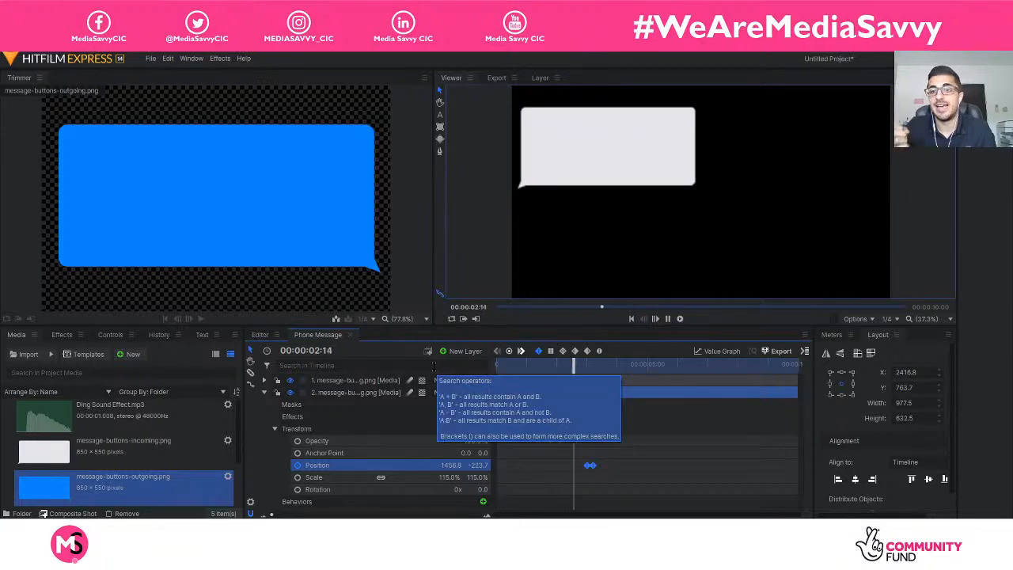
{"action": "key", "text": "space"}
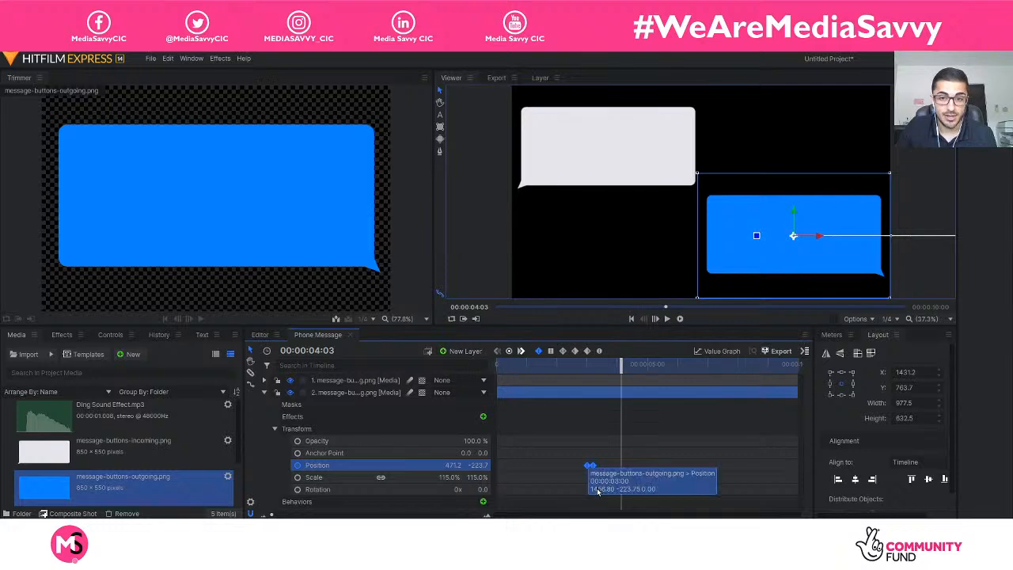
Move the outgoing bubble's two Position keyframes together so the slide-in starts at 00:00:03:14, and collapse its layer.
{"action": "left_click_drag", "start_coordinate": [620, 364], "coordinate": [607, 373]}
{"action": "left_click_drag", "start_coordinate": [590, 468], "coordinate": [606, 472]}
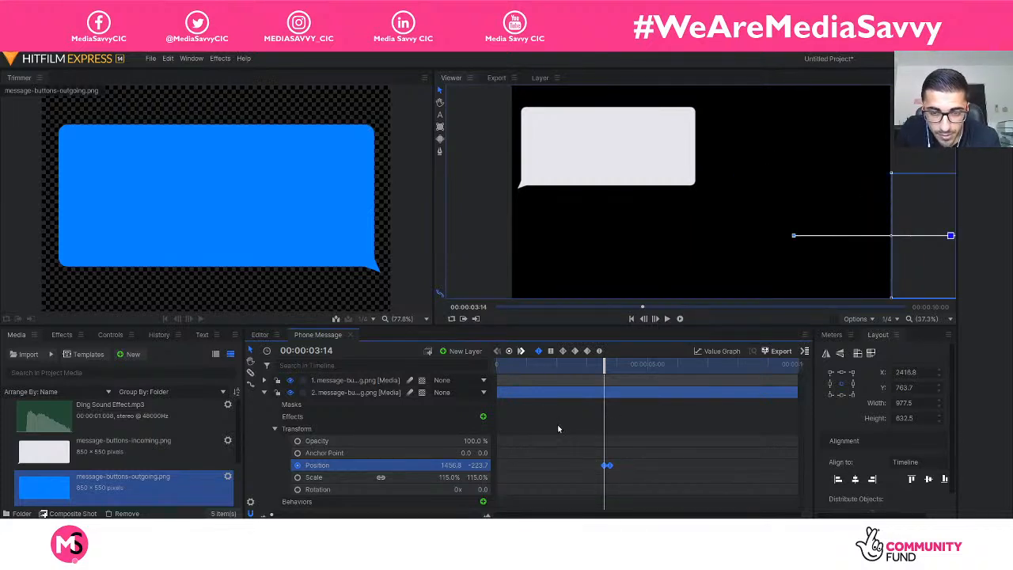
{"action": "left_click", "coordinate": [264, 392]}
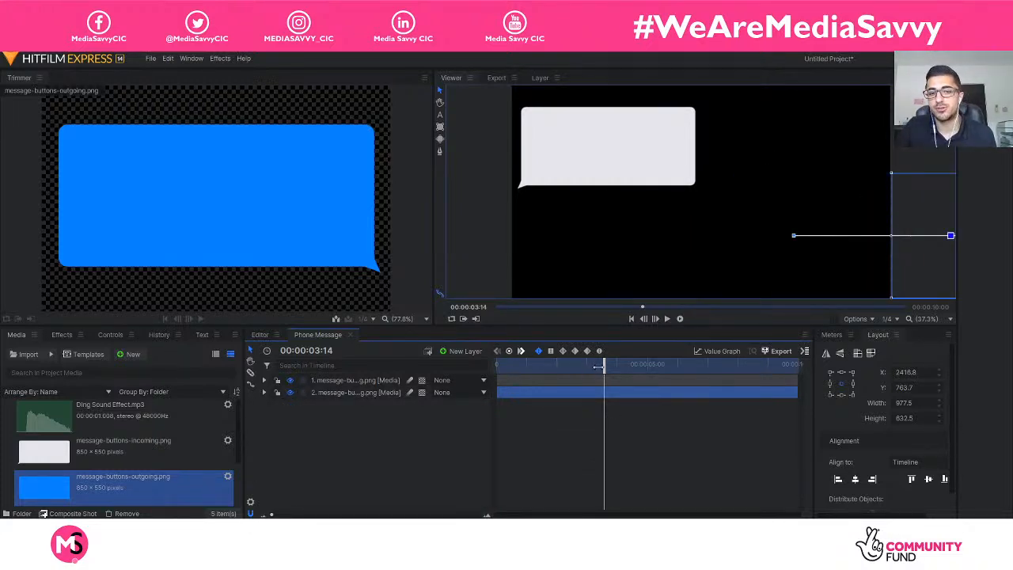
Play the composite shot twice from the start to review the timing of both bubbles' slide-ins.
{"action": "left_click_drag", "start_coordinate": [598, 366], "coordinate": [465, 360]}
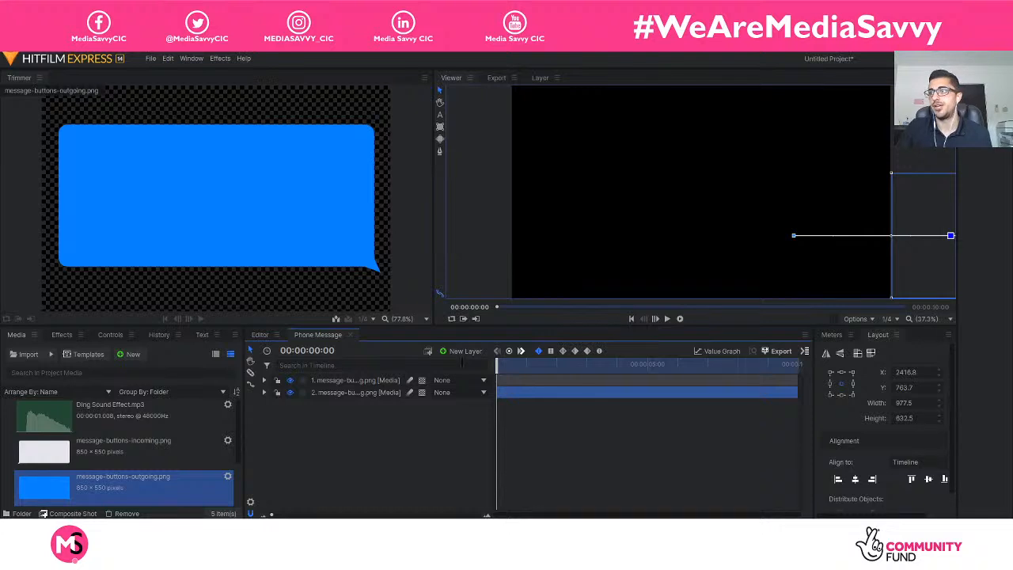
{"action": "key", "text": "space"}
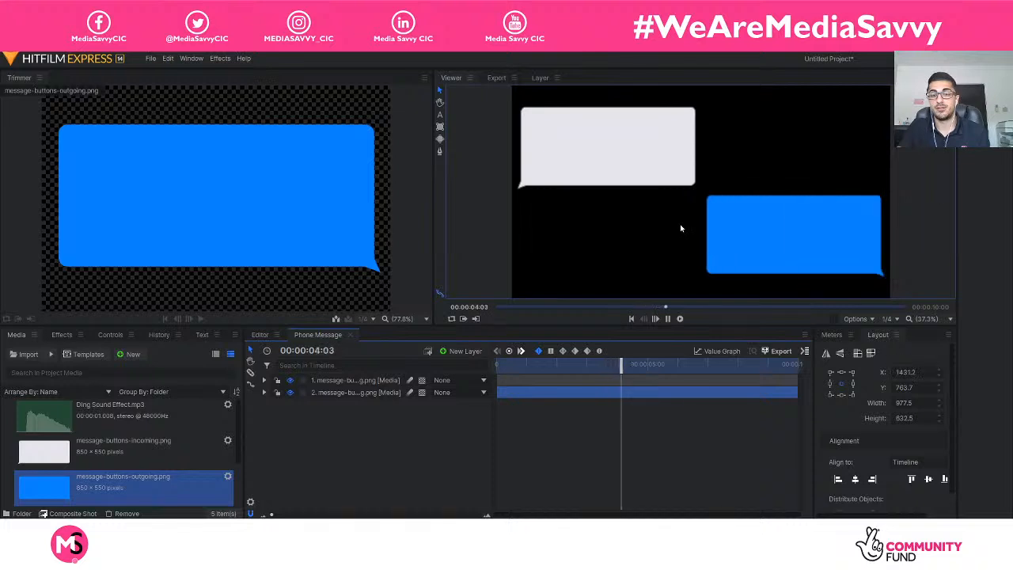
{"action": "key", "text": "space"}
{"action": "left_click", "coordinate": [460, 450]}
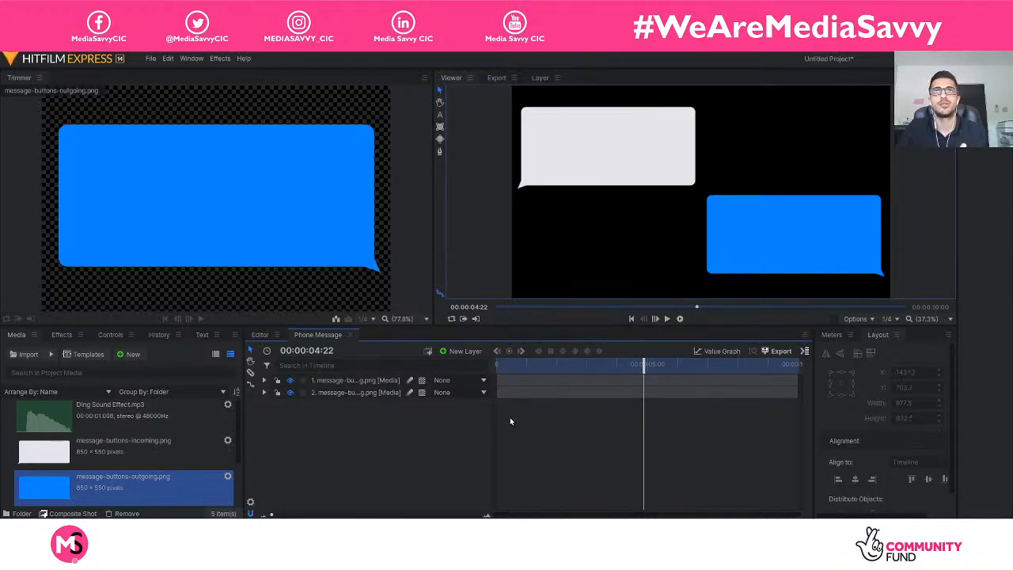
{"action": "left_click_drag", "start_coordinate": [643, 364], "coordinate": [470, 377]}
{"action": "key", "text": "space"}
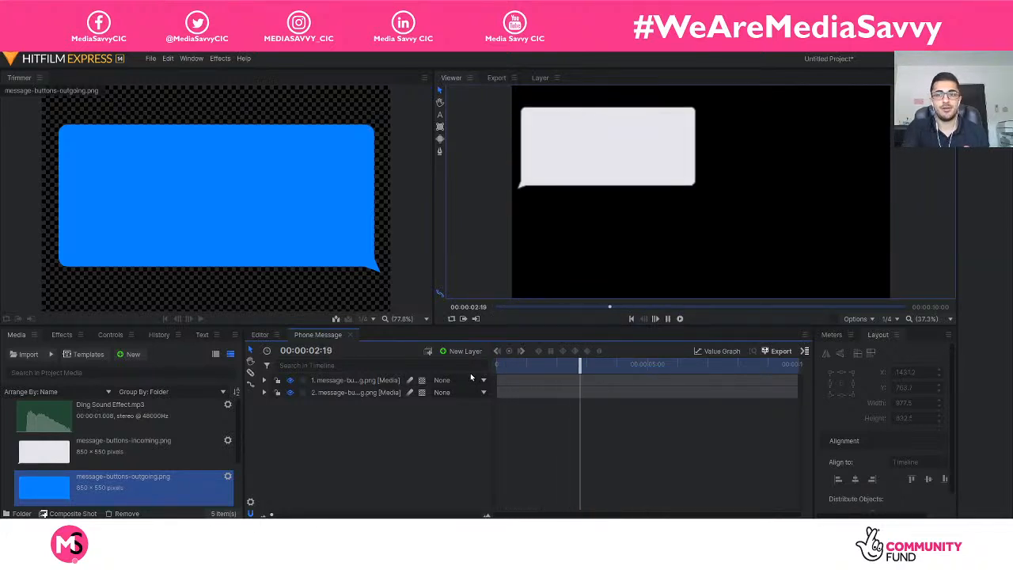
{"action": "key", "text": "space"}
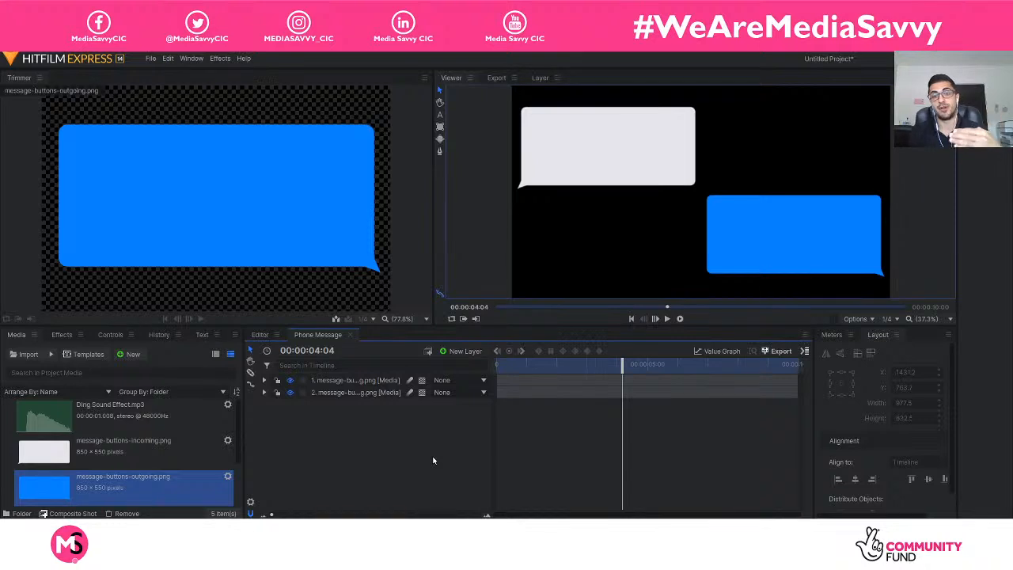
Add a text layer over the incoming message bubble reading "Hello, you okay?".
{"action": "left_click", "coordinate": [593, 169]}
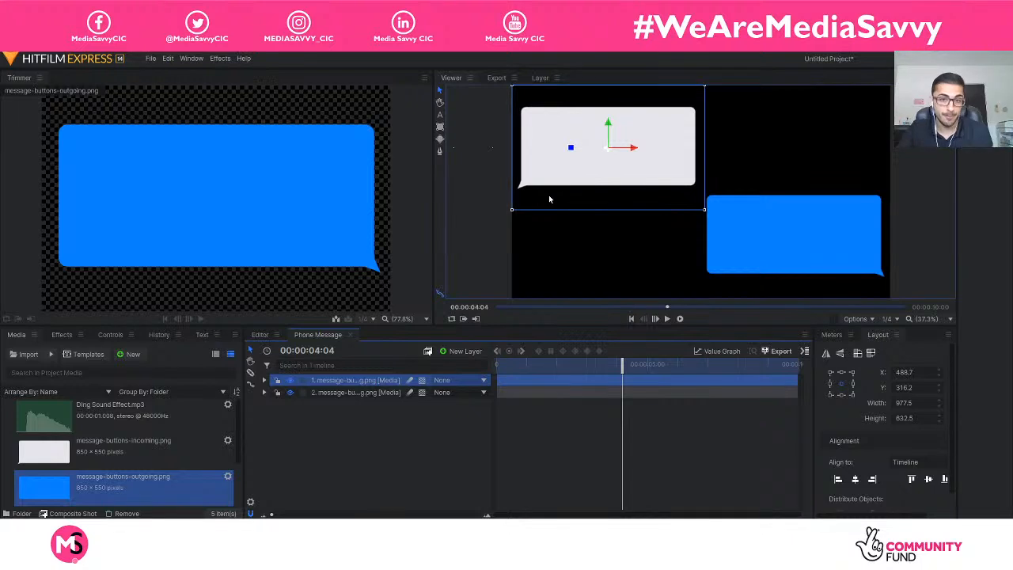
{"action": "left_click", "coordinate": [452, 467]}
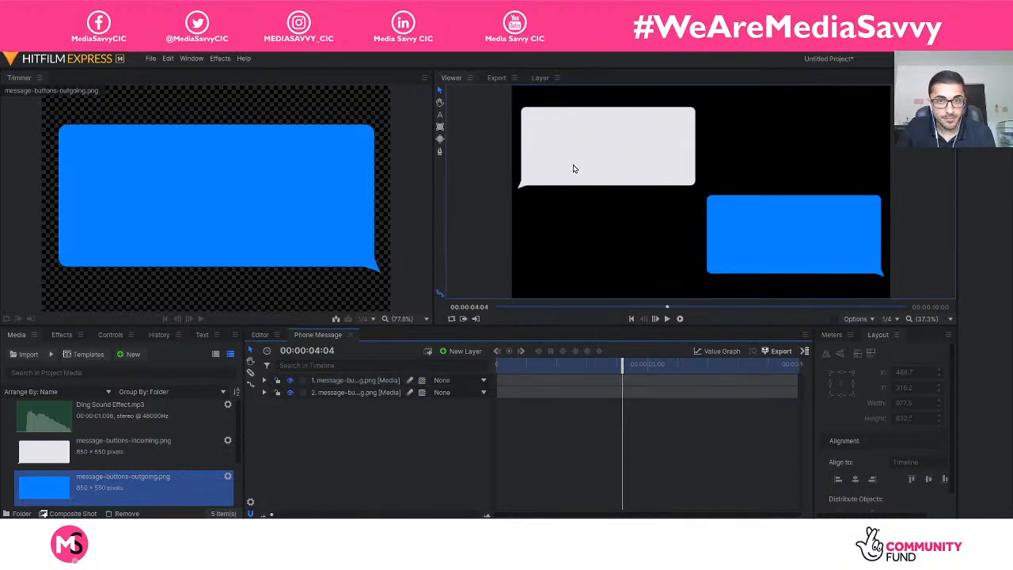
{"action": "left_click", "coordinate": [441, 115]}
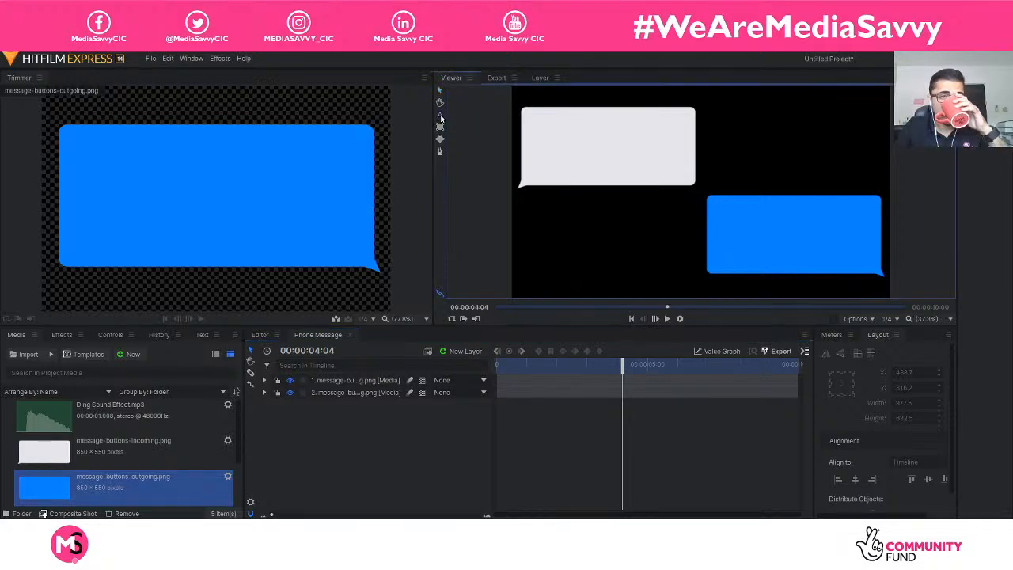
{"action": "left_click", "coordinate": [558, 144]}
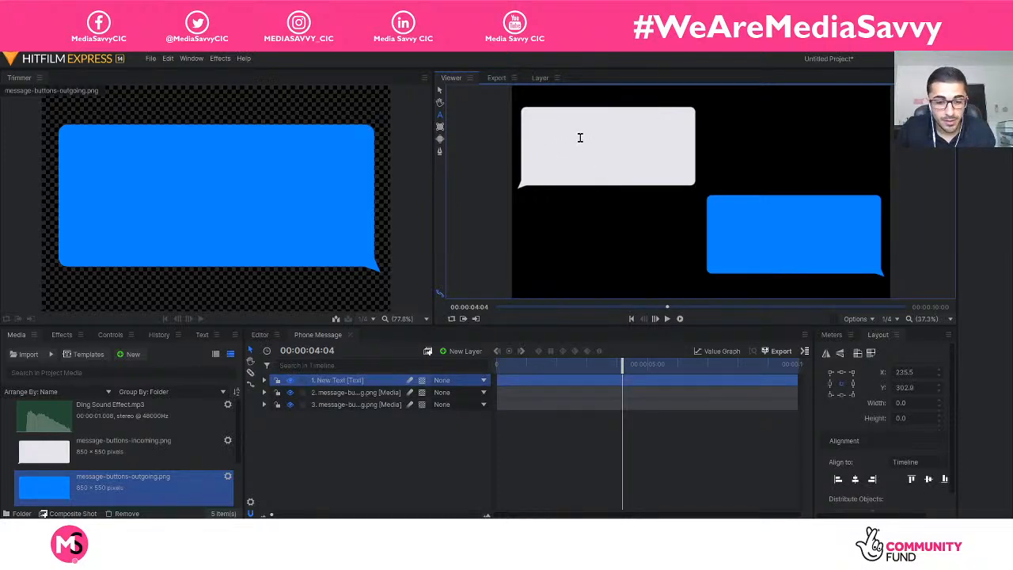
{"action": "type", "text": "Hello"}
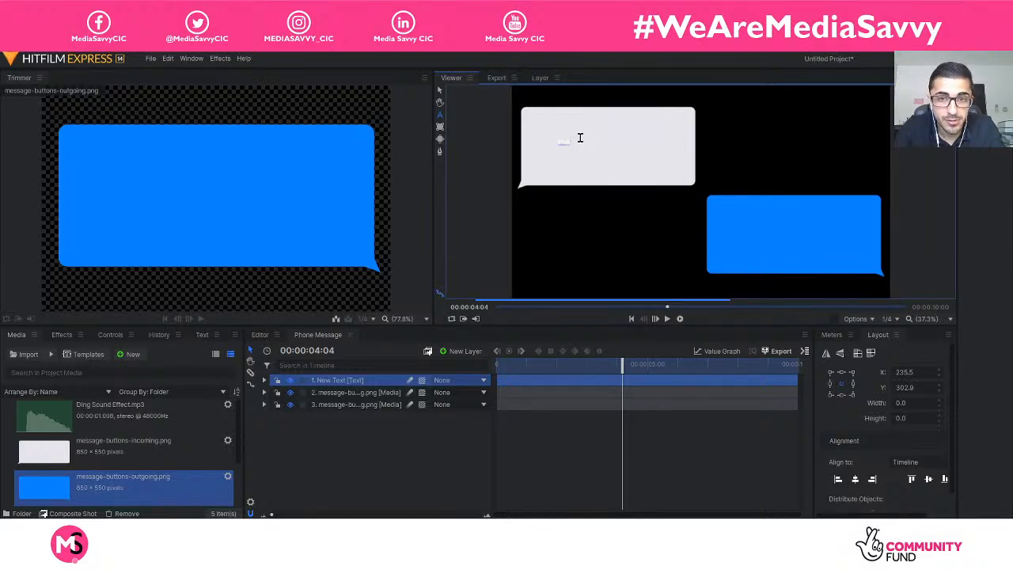
{"action": "type", "text": " how are "}
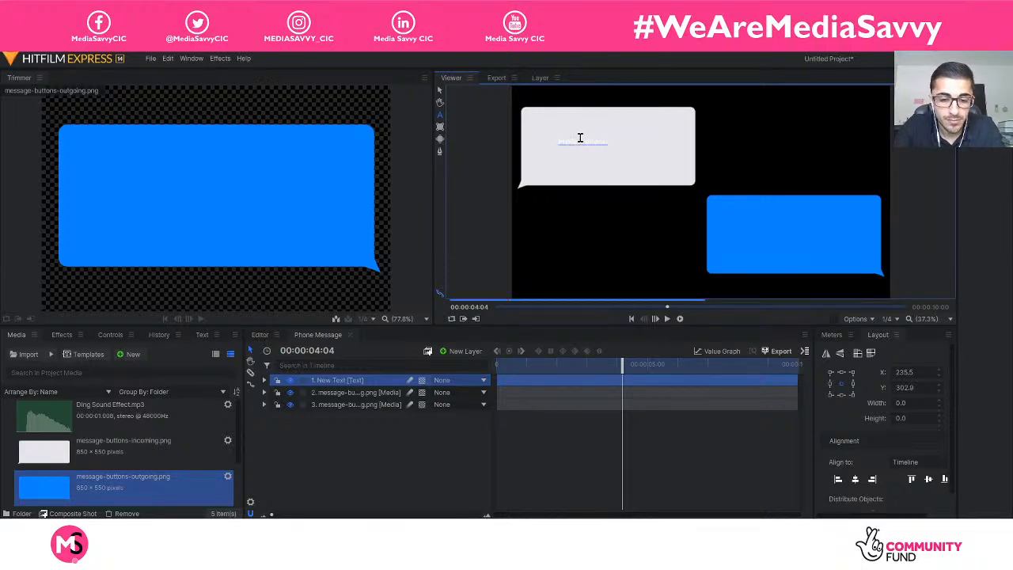
{"action": "type", "text": "you?"}
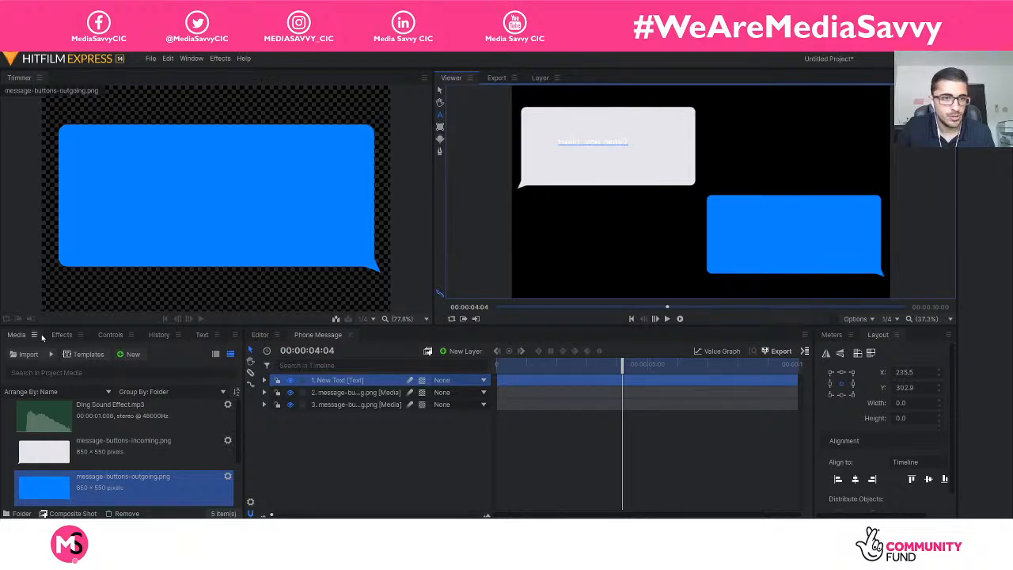
Select all of the incoming message text and set its fill colour to black, #000000.
{"action": "left_click", "coordinate": [201, 336]}
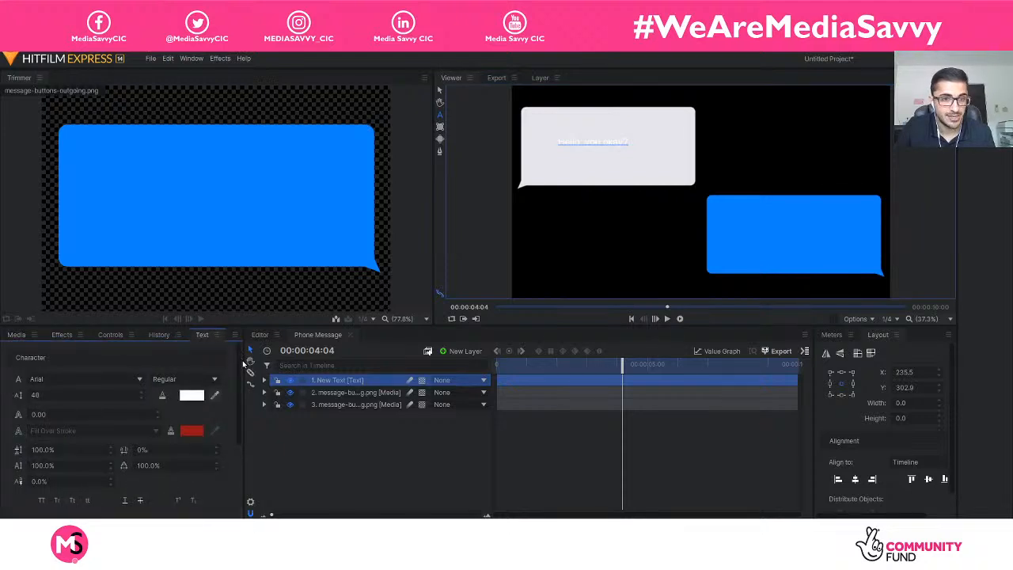
{"action": "left_click_drag", "start_coordinate": [236, 361], "coordinate": [184, 361]}
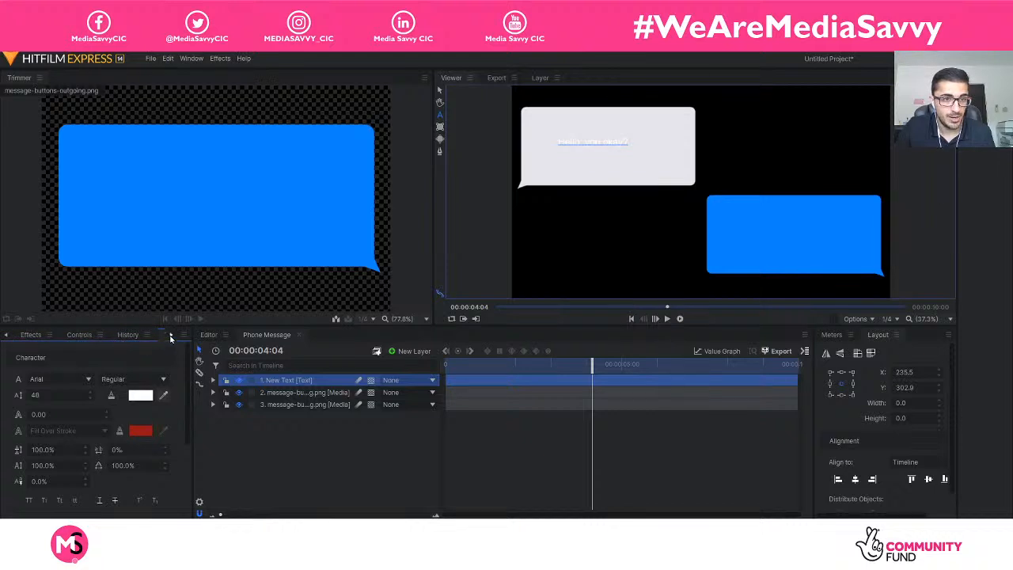
{"action": "left_click", "coordinate": [171, 336]}
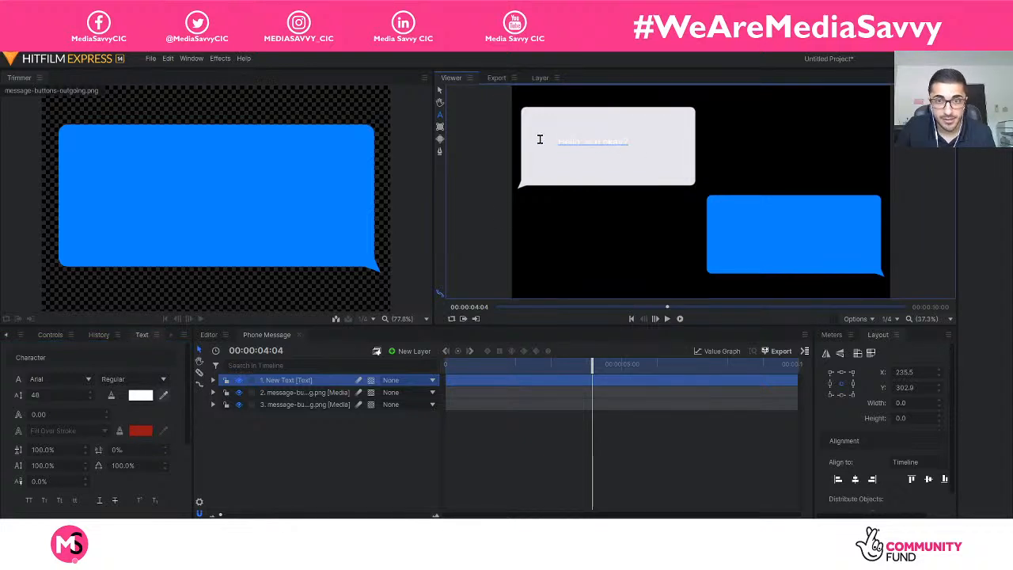
{"action": "double_click", "coordinate": [594, 142]}
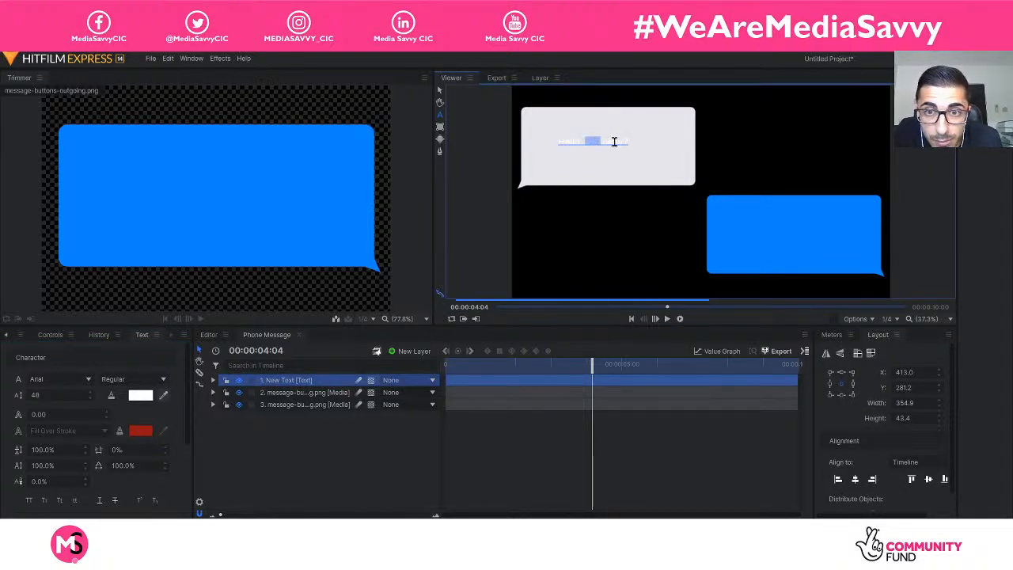
{"action": "left_click_drag", "start_coordinate": [625, 141], "coordinate": [554, 140]}
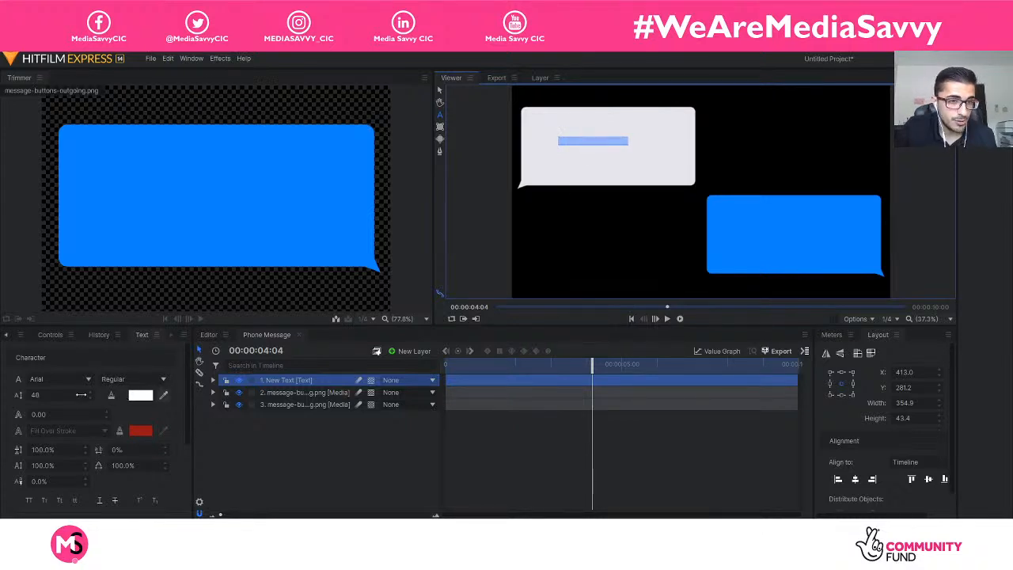
{"action": "left_click", "coordinate": [140, 395]}
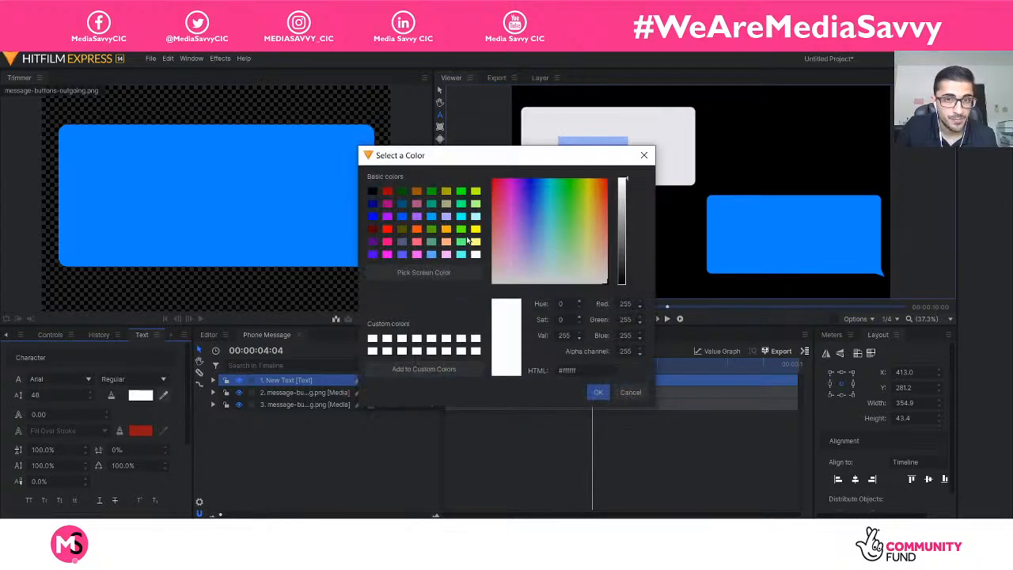
{"action": "left_click", "coordinate": [373, 193]}
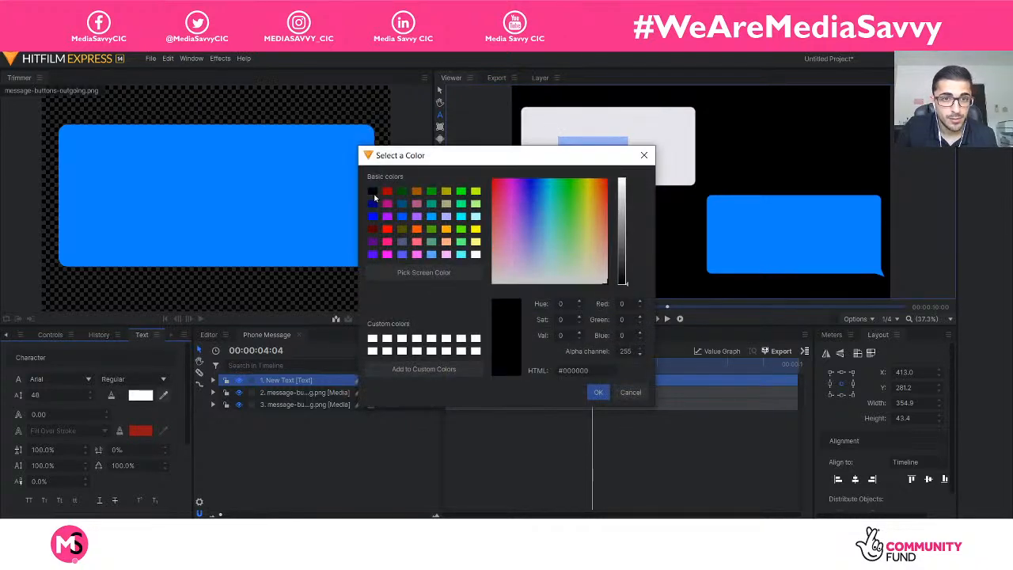
{"action": "left_click", "coordinate": [595, 392]}
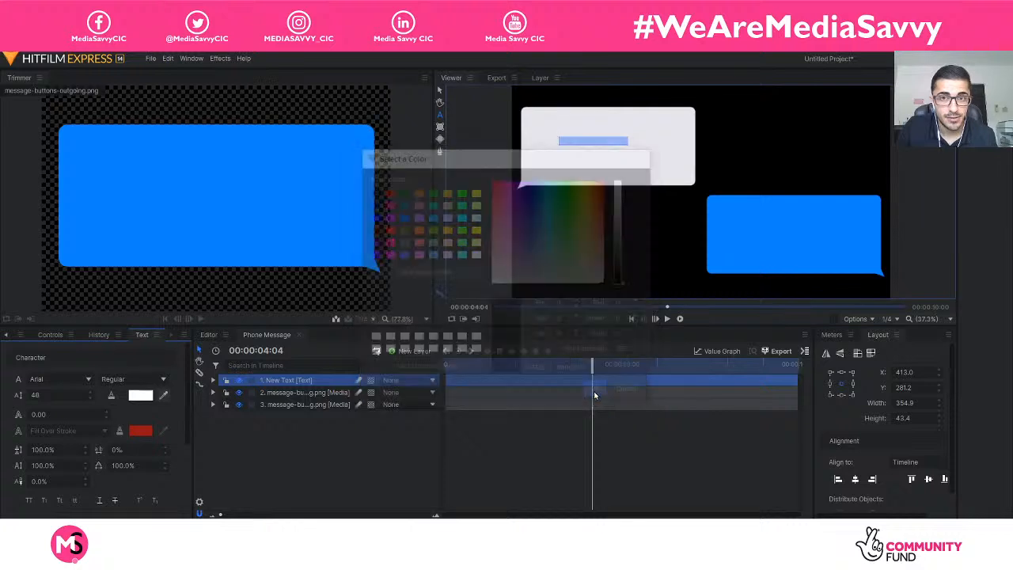
Set the incoming message text's font size to 100.
{"action": "left_click", "coordinate": [70, 394]}
{"action": "type", "text": "100"}
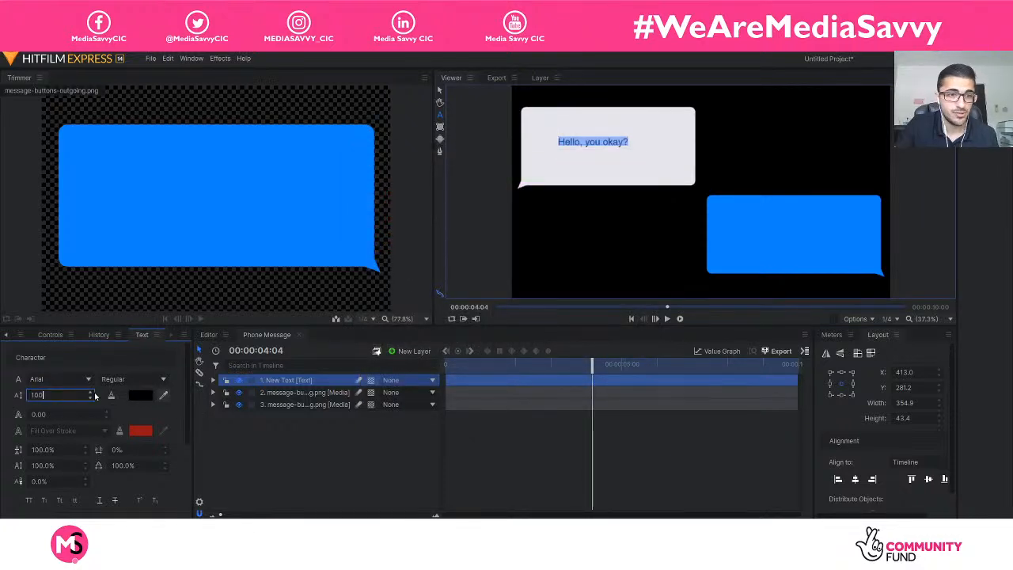
{"action": "key", "text": "Return"}
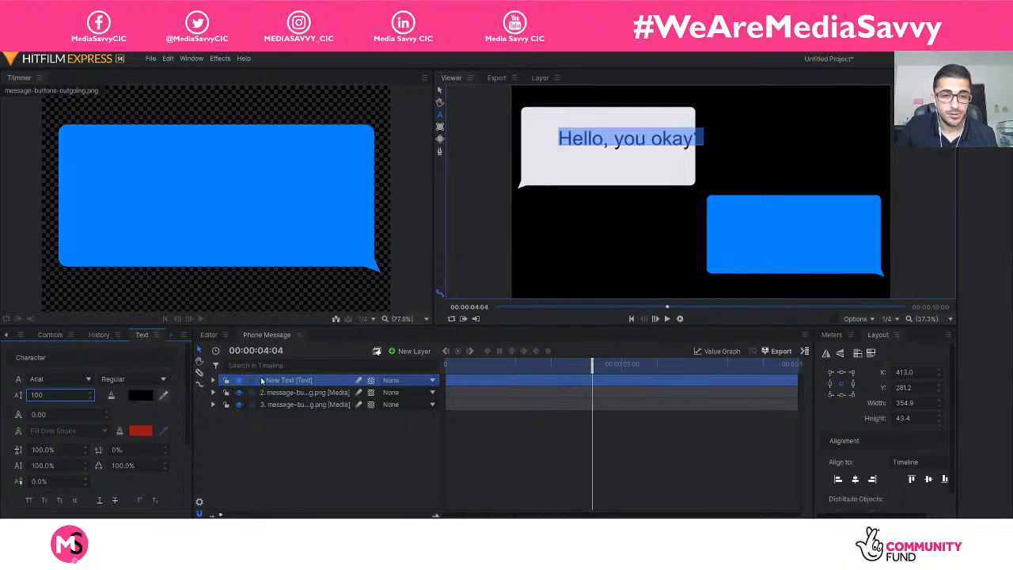
Reposition the "Hello, you okay?" text so the whole line sits inside the incoming message bubble.
{"action": "left_click", "coordinate": [274, 383]}
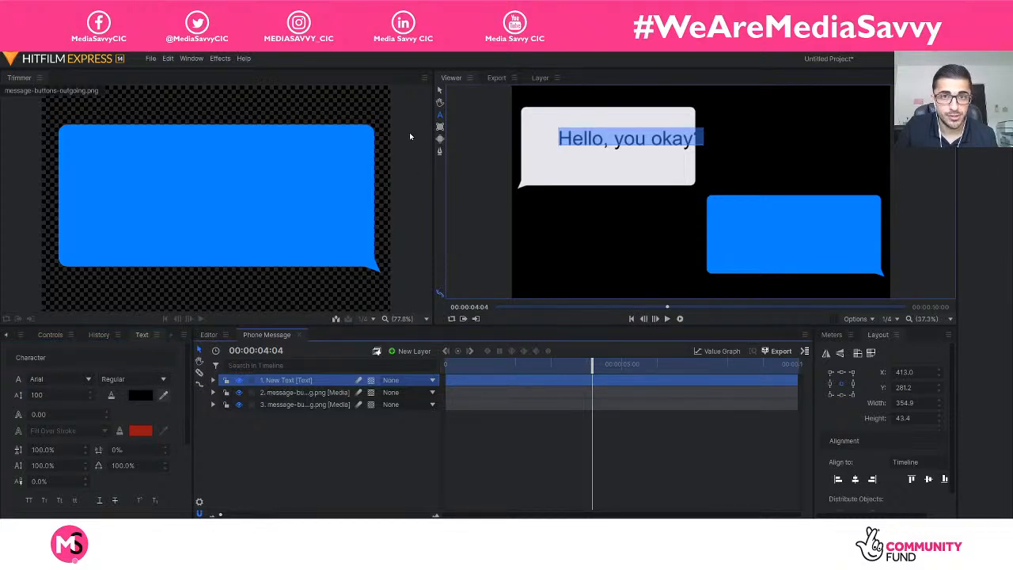
{"action": "left_click", "coordinate": [439, 91]}
{"action": "left_click_drag", "start_coordinate": [580, 146], "coordinate": [536, 135]}
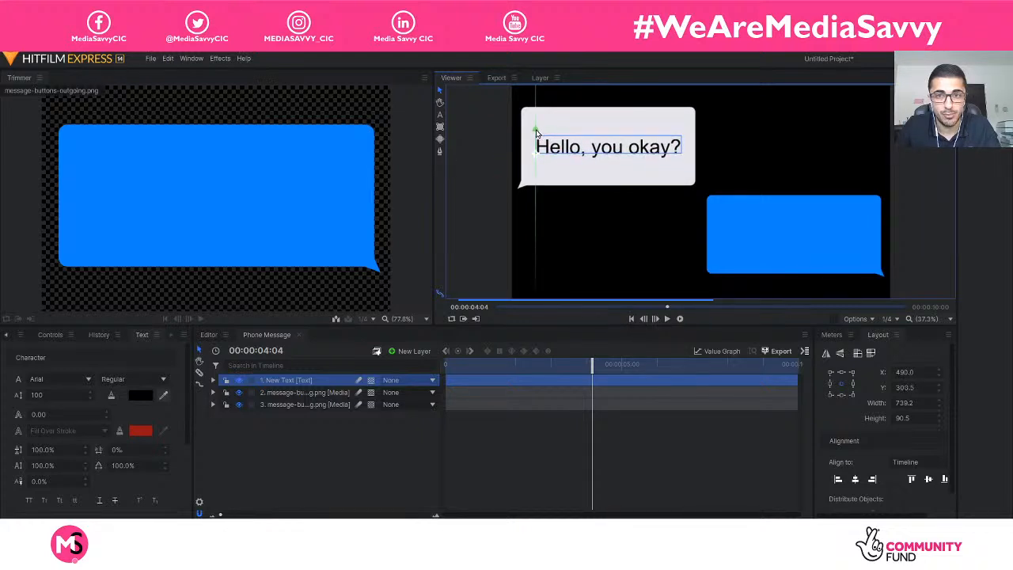
Parent the "Hello, you okay?" text layer to message-buttons-incoming.png and scrub the opening frames to check its movement.
{"action": "left_click", "coordinate": [420, 434]}
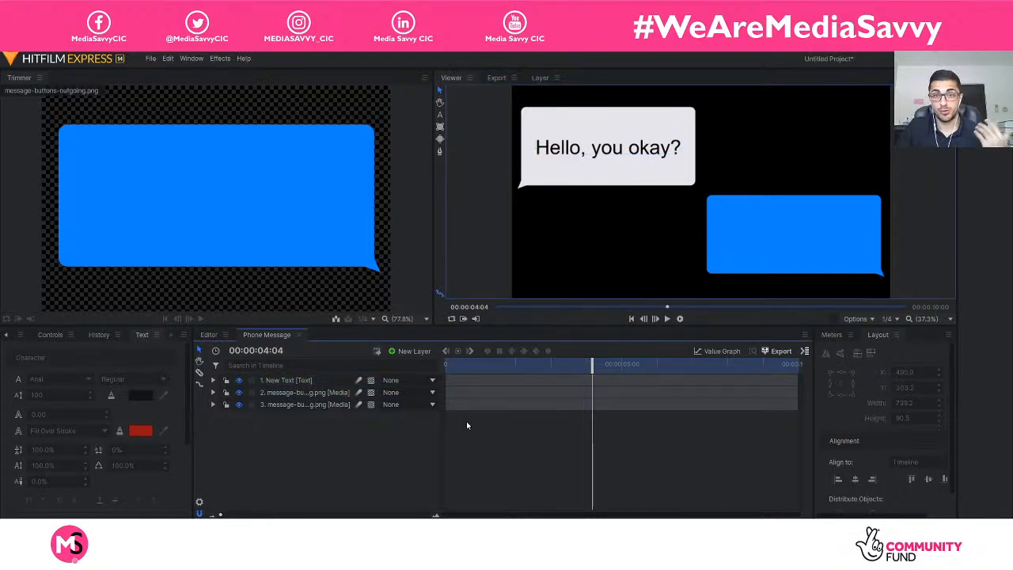
{"action": "left_click_drag", "start_coordinate": [587, 365], "coordinate": [443, 365]}
{"action": "left_click_drag", "start_coordinate": [452, 365], "coordinate": [461, 365]}
{"action": "left_click", "coordinate": [328, 385]}
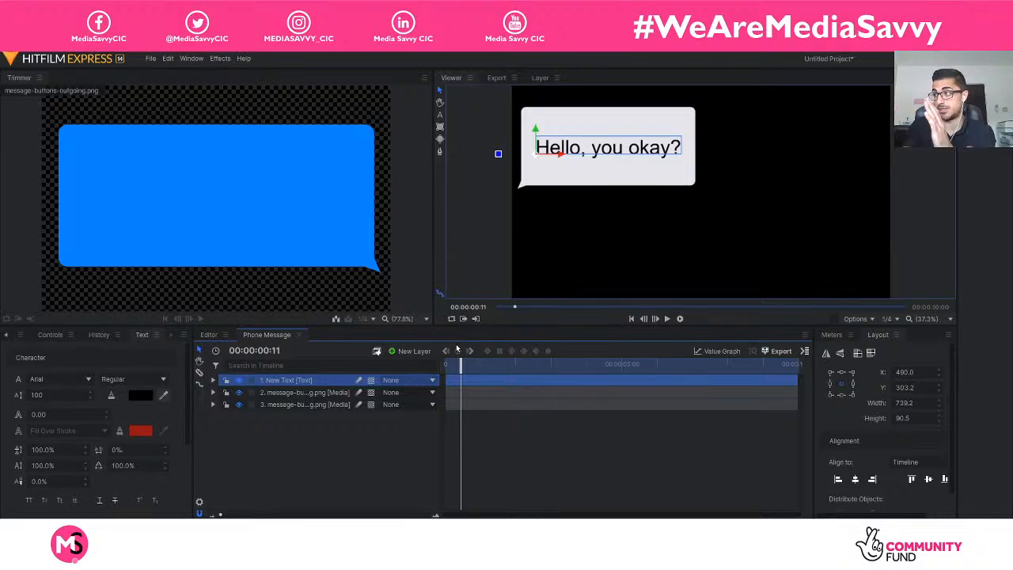
{"action": "left_click", "coordinate": [432, 380]}
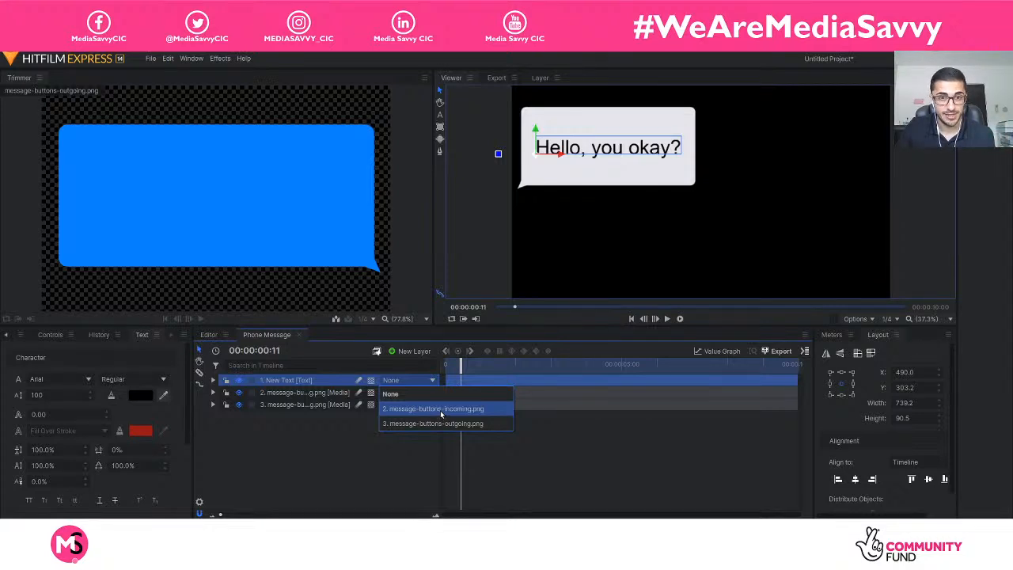
{"action": "left_click", "coordinate": [441, 410]}
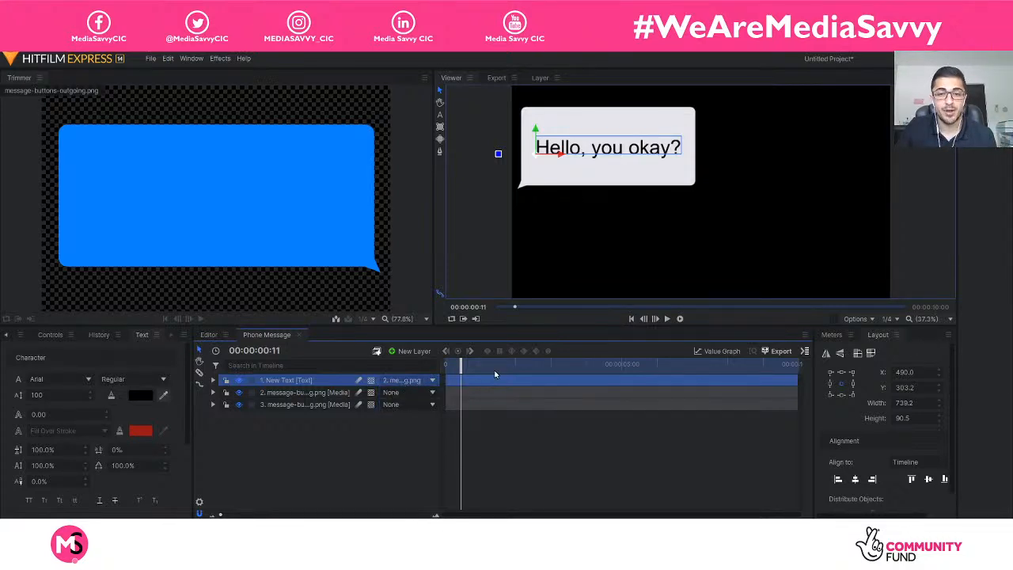
{"action": "mouse_move", "coordinate": [468, 366]}
{"action": "left_mouse_down"}
{"action": "mouse_move", "coordinate": [446, 372]}
{"action": "mouse_move", "coordinate": [463, 371]}
{"action": "left_mouse_up"}
{"action": "left_click", "coordinate": [395, 437]}
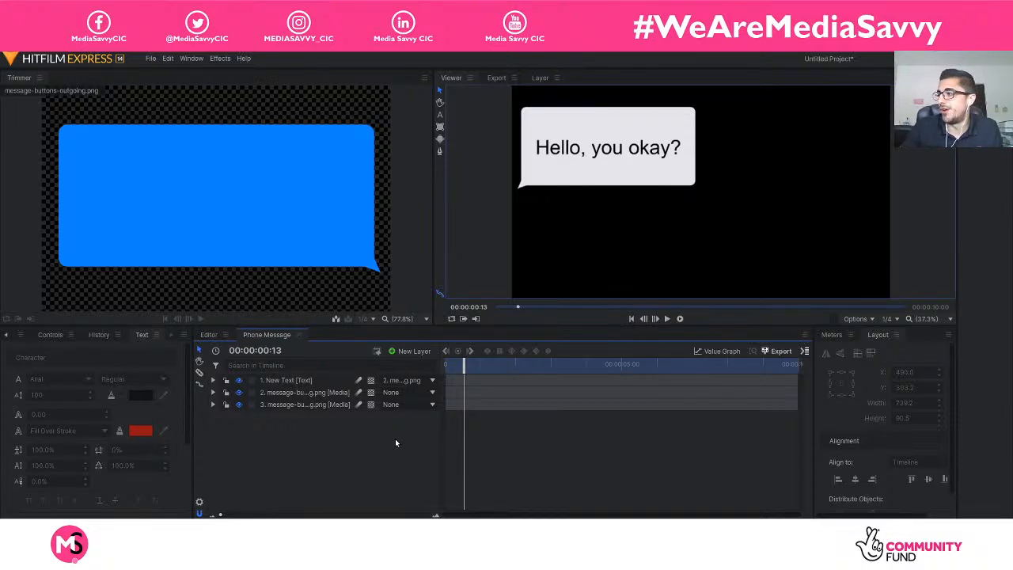
Scrub the timeline's opening frames again and check the incoming text layer's parent setting.
{"action": "left_click", "coordinate": [8, 335]}
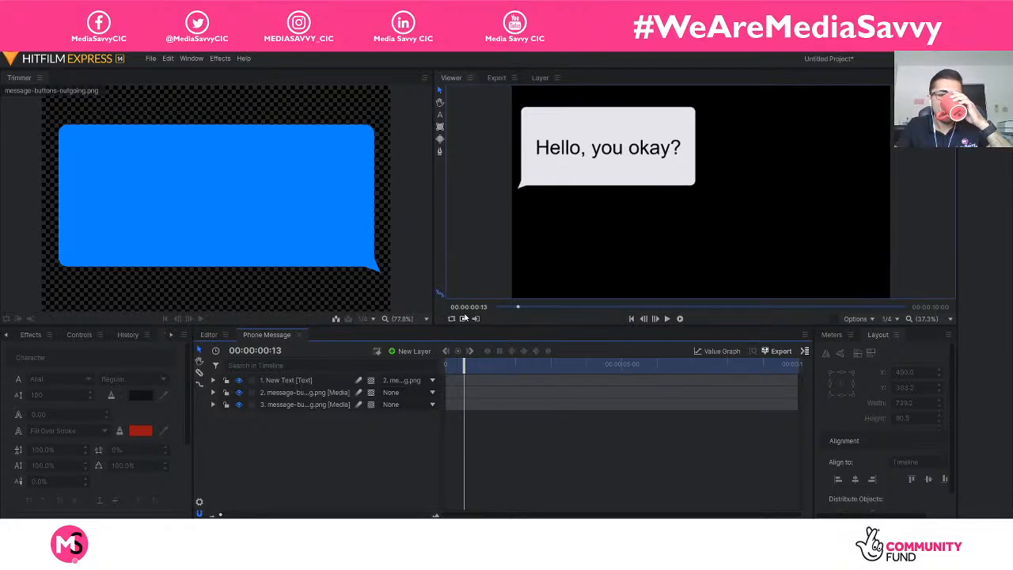
{"action": "mouse_move", "coordinate": [463, 364]}
{"action": "left_mouse_down"}
{"action": "mouse_move", "coordinate": [446, 364]}
{"action": "mouse_move", "coordinate": [459, 364]}
{"action": "mouse_move", "coordinate": [457, 393]}
{"action": "mouse_move", "coordinate": [526, 395]}
{"action": "mouse_move", "coordinate": [472, 396]}
{"action": "mouse_move", "coordinate": [462, 382]}
{"action": "left_mouse_up"}
{"action": "left_click", "coordinate": [333, 380]}
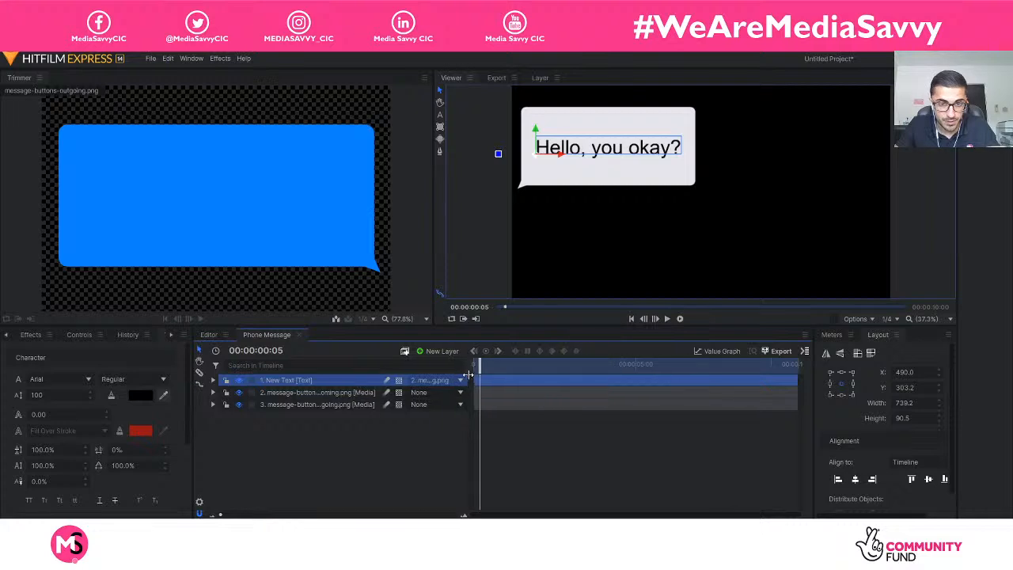
{"action": "left_click", "coordinate": [426, 383]}
{"action": "left_click", "coordinate": [401, 420]}
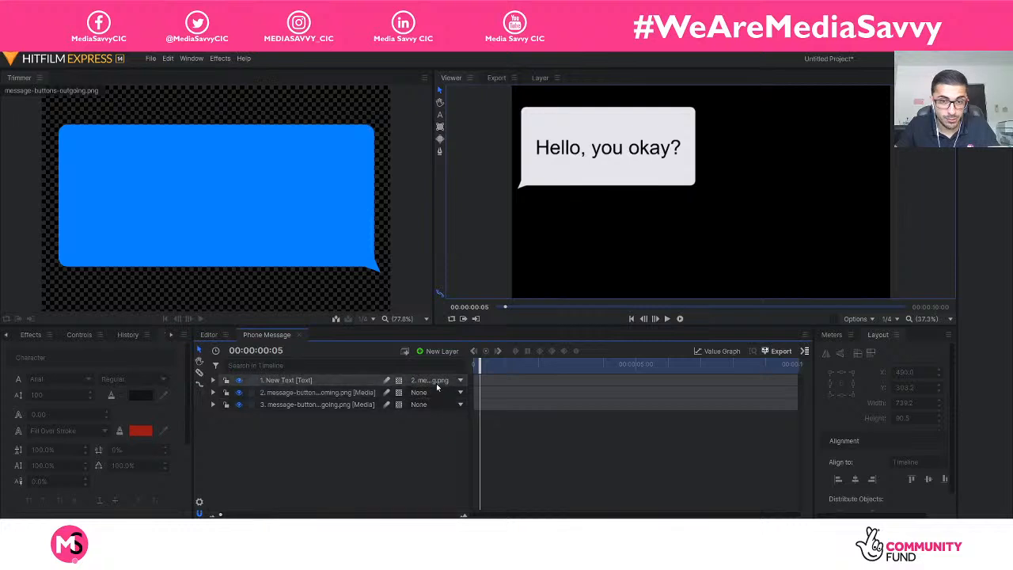
{"action": "left_click", "coordinate": [305, 381]}
{"action": "right_click", "coordinate": [306, 380]}
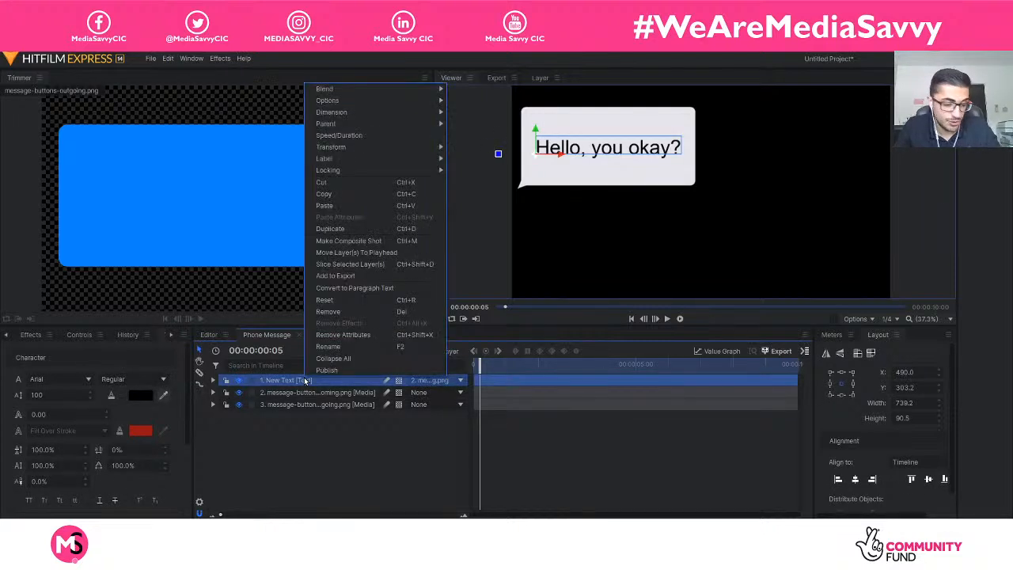
{"action": "left_click", "coordinate": [271, 450]}
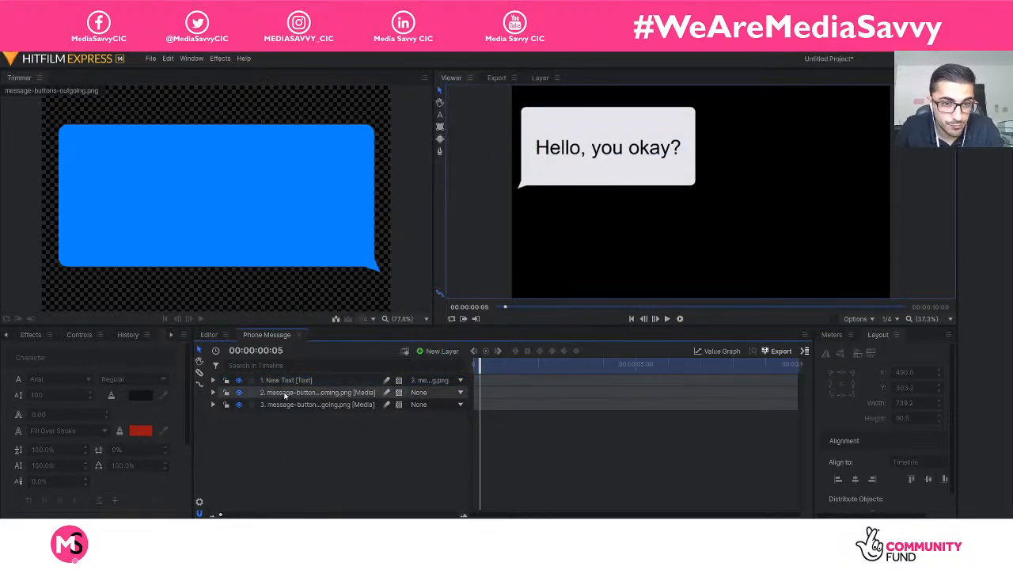
Rename the incoming message's text layer as "Message IN".
{"action": "left_click", "coordinate": [289, 380]}
{"action": "right_click", "coordinate": [299, 382]}
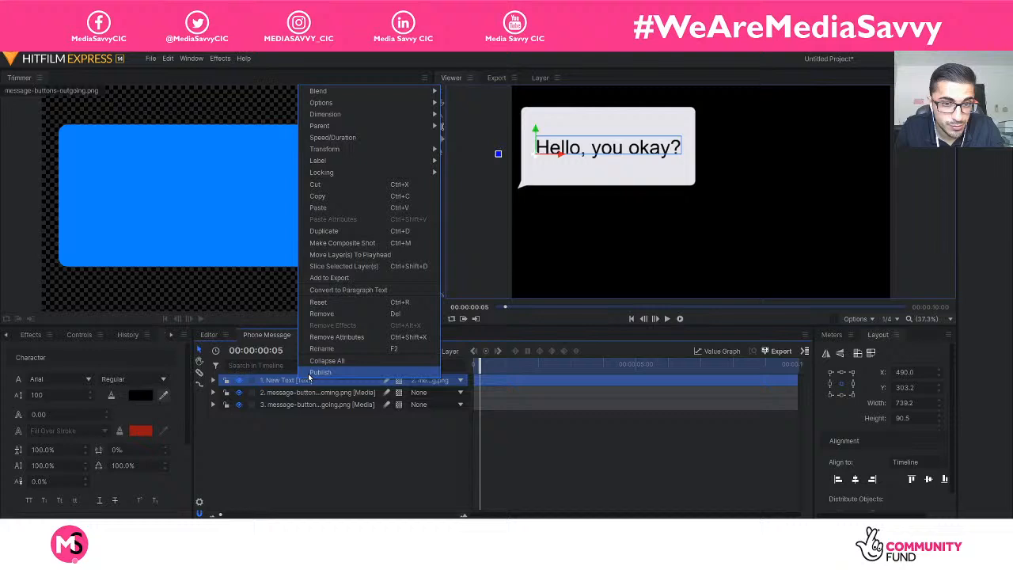
{"action": "left_click", "coordinate": [355, 349]}
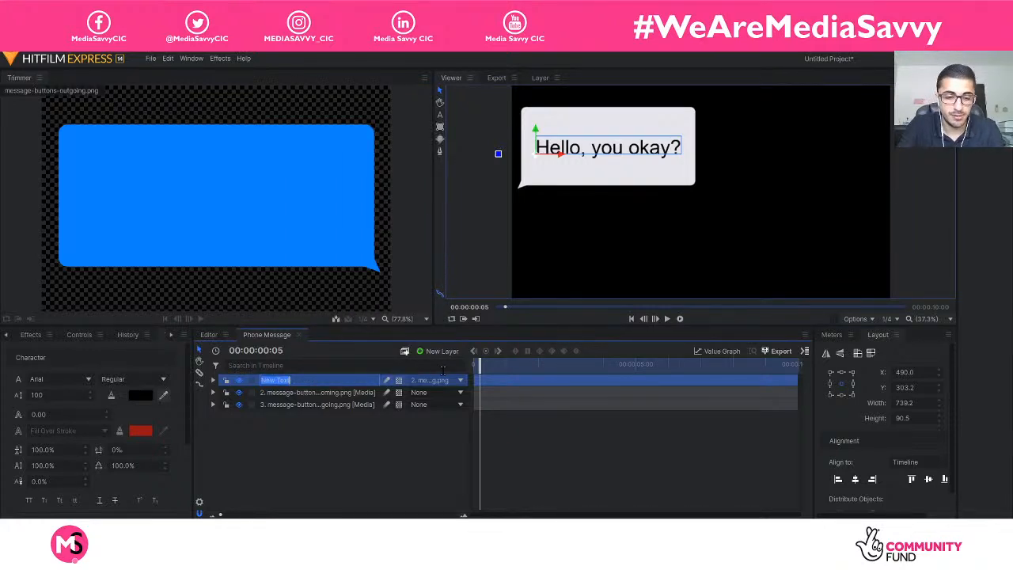
{"action": "type", "text": "Message"}
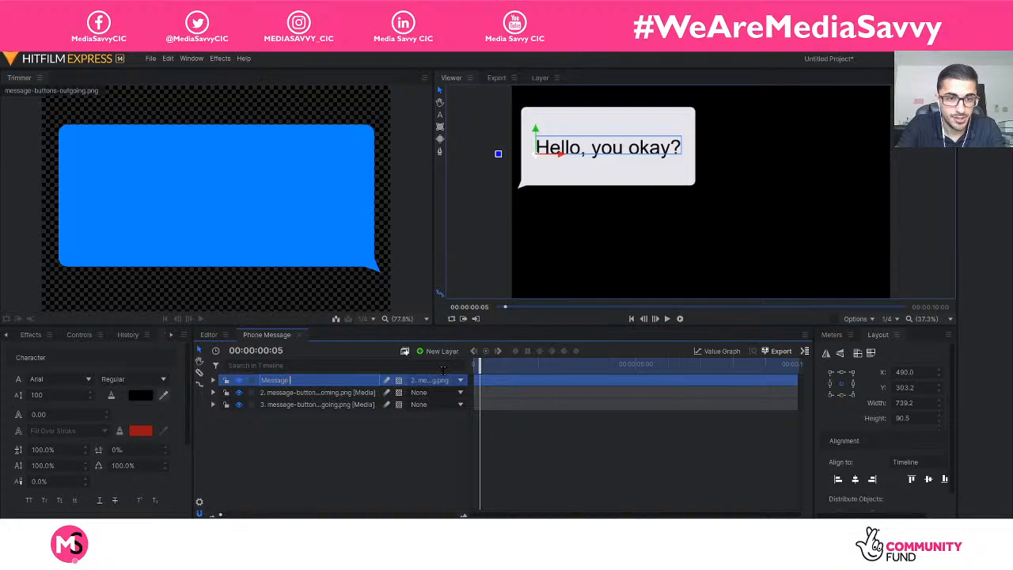
{"action": "type", "text": " (N"}
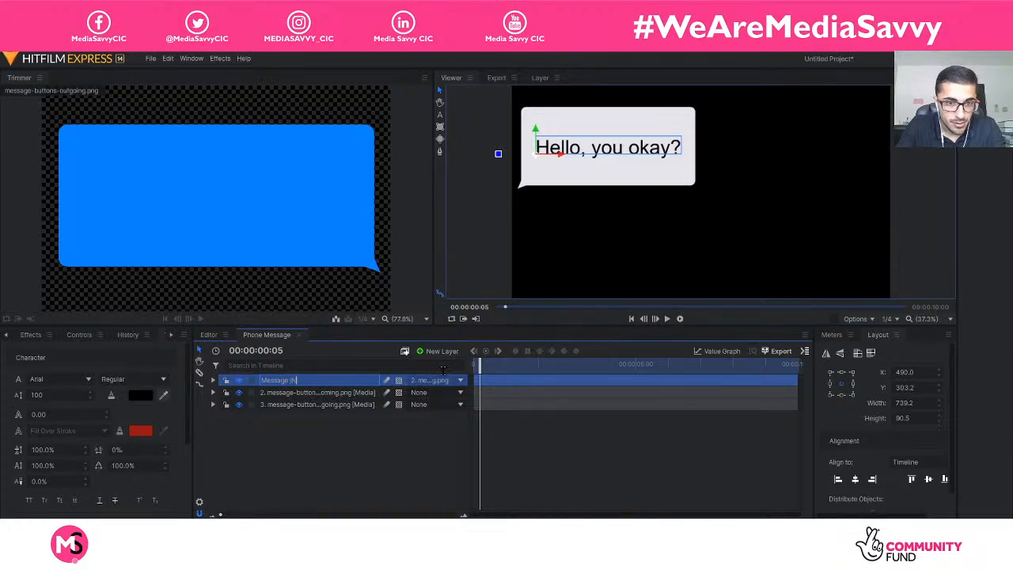
{"action": "key", "text": "Return"}
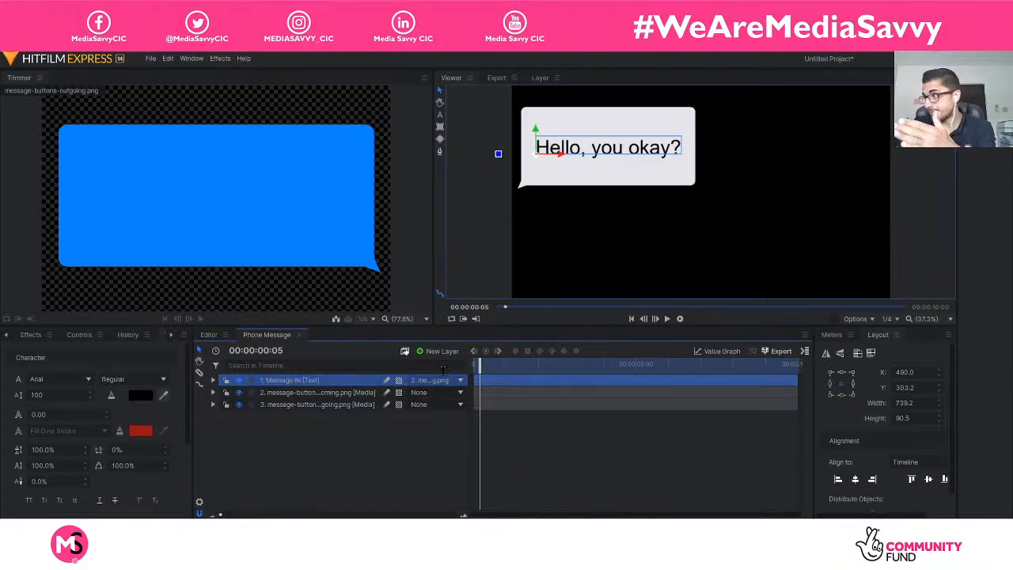
{"action": "left_click", "coordinate": [393, 453]}
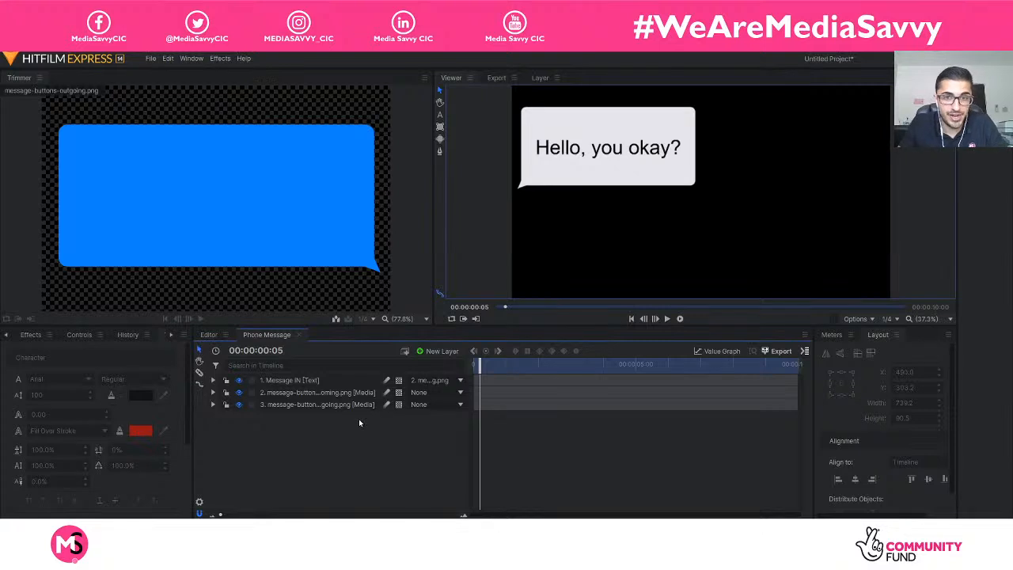
At 00:00:04:06, add a text layer reading "Yes, are you?" and position it in the middle of the outgoing message bubble.
{"action": "left_click_drag", "start_coordinate": [479, 366], "coordinate": [611, 365]}
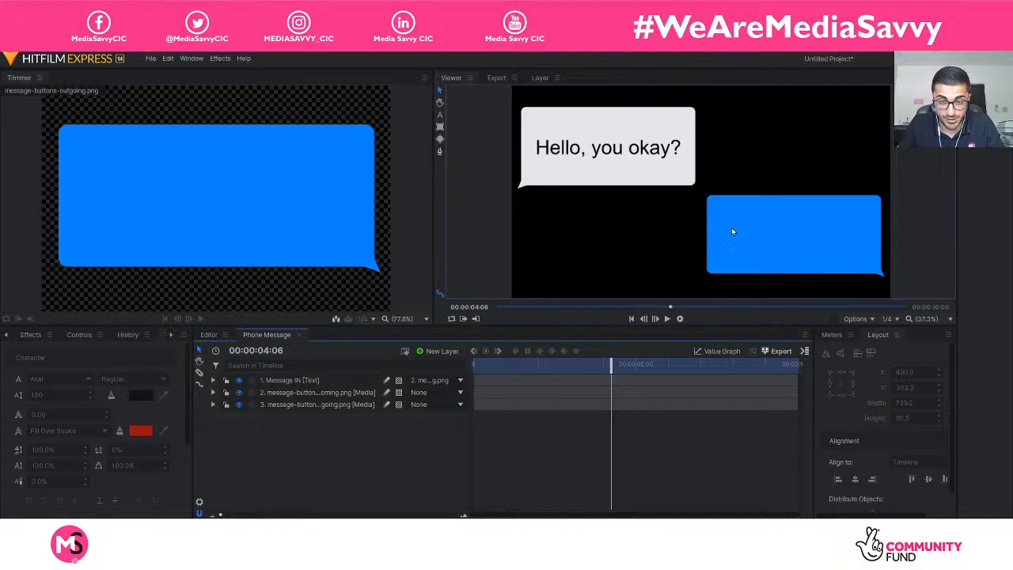
{"action": "left_click", "coordinate": [440, 116]}
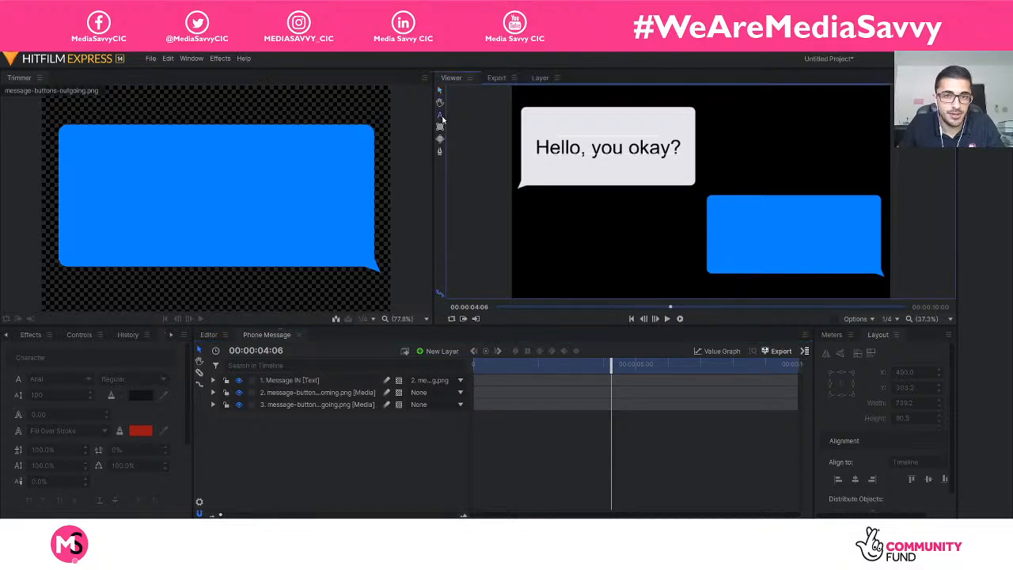
{"action": "left_click", "coordinate": [743, 233]}
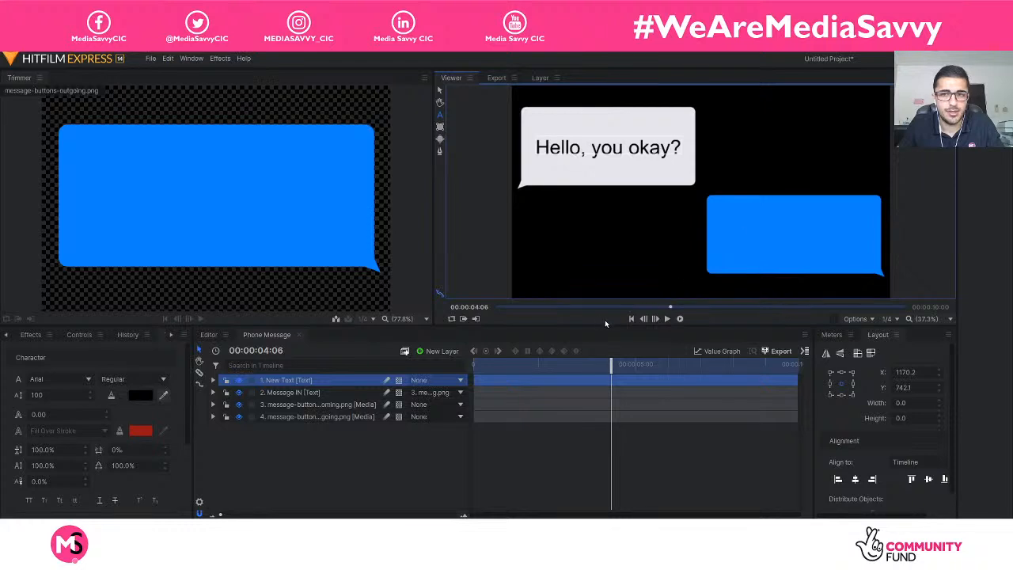
{"action": "type", "text": "Yes"}
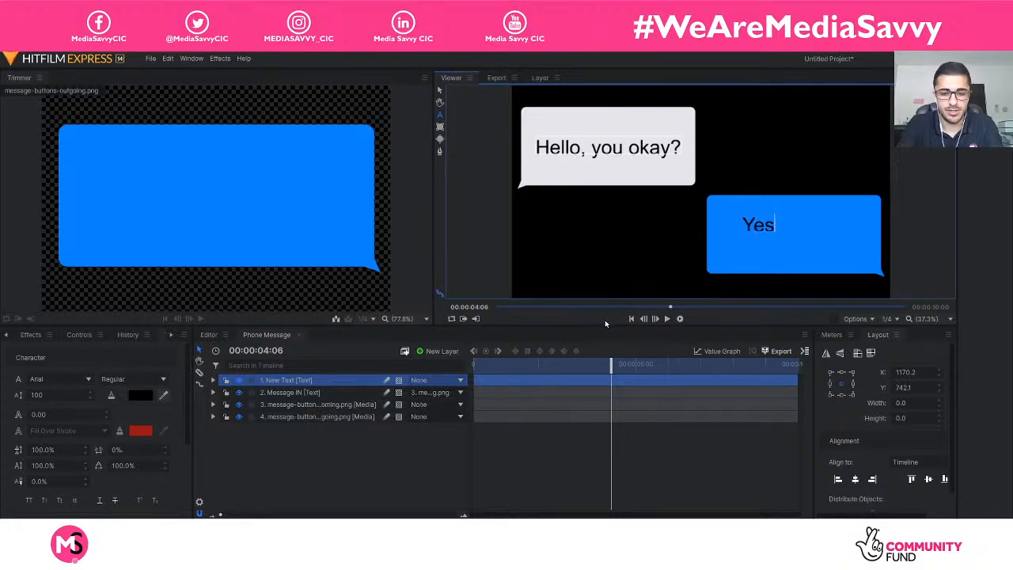
{"action": "type", "text": ", are you?"}
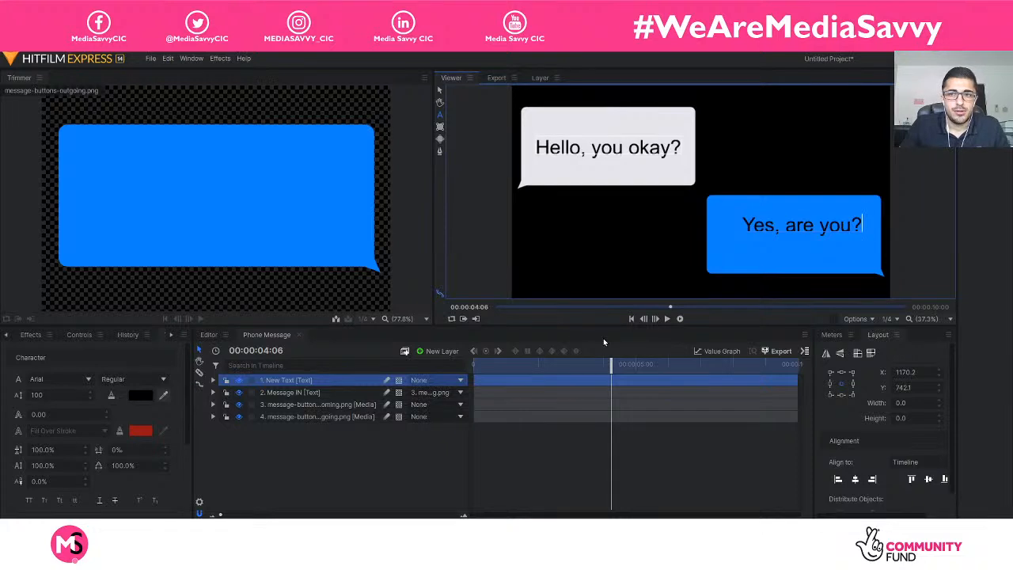
{"action": "left_click", "coordinate": [440, 91]}
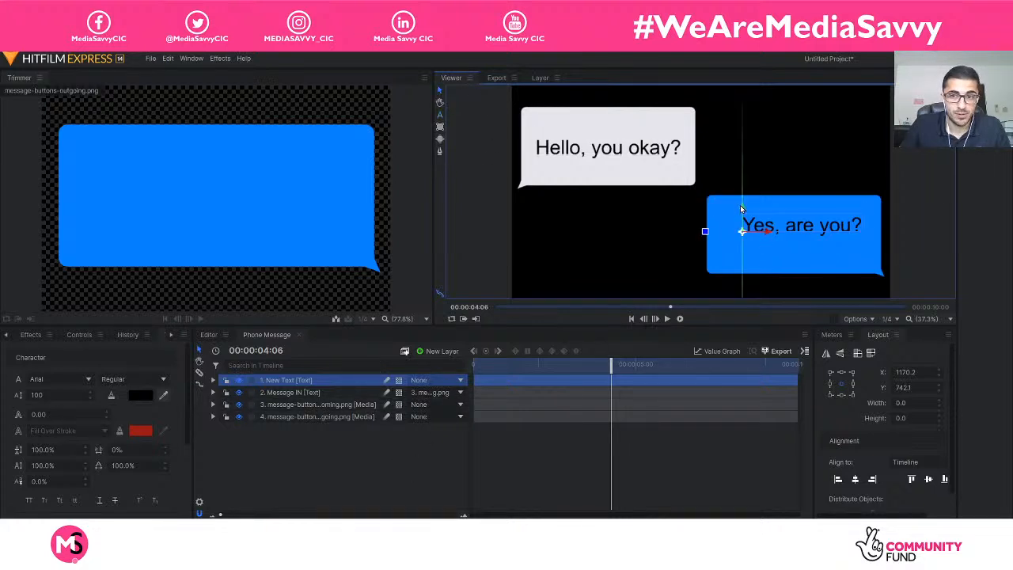
{"action": "mouse_move", "coordinate": [744, 209]}
{"action": "left_mouse_down"}
{"action": "mouse_move", "coordinate": [763, 249]}
{"action": "mouse_move", "coordinate": [735, 218]}
{"action": "left_mouse_up"}
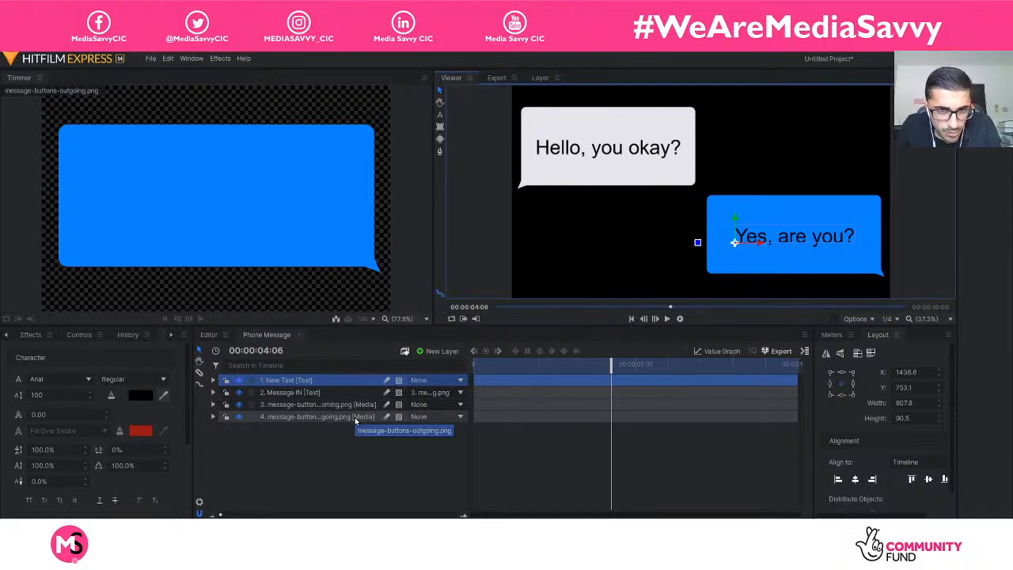
{"action": "left_click", "coordinate": [355, 420]}
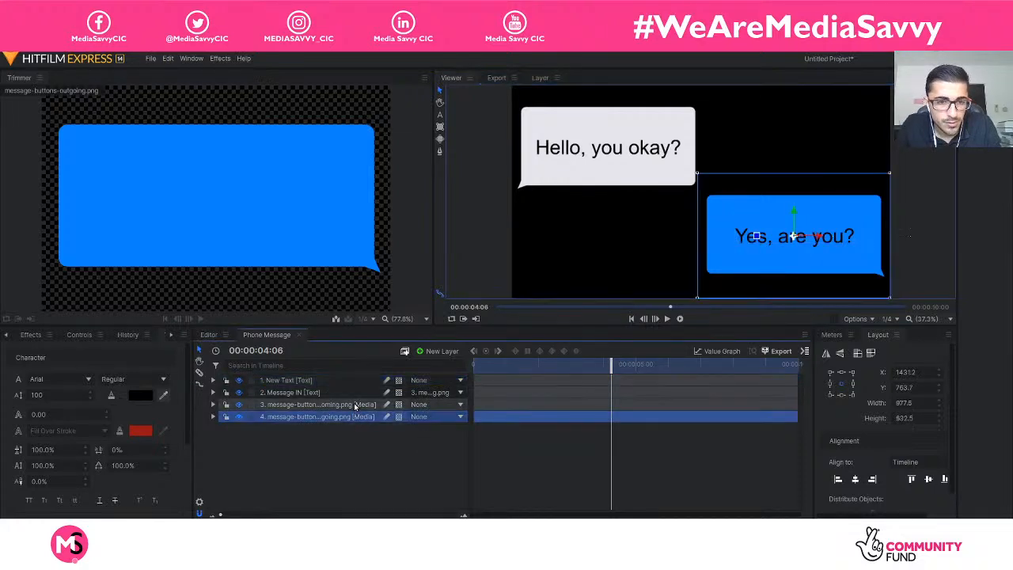
{"action": "left_click", "coordinate": [348, 382]}
{"action": "left_click", "coordinate": [904, 461]}
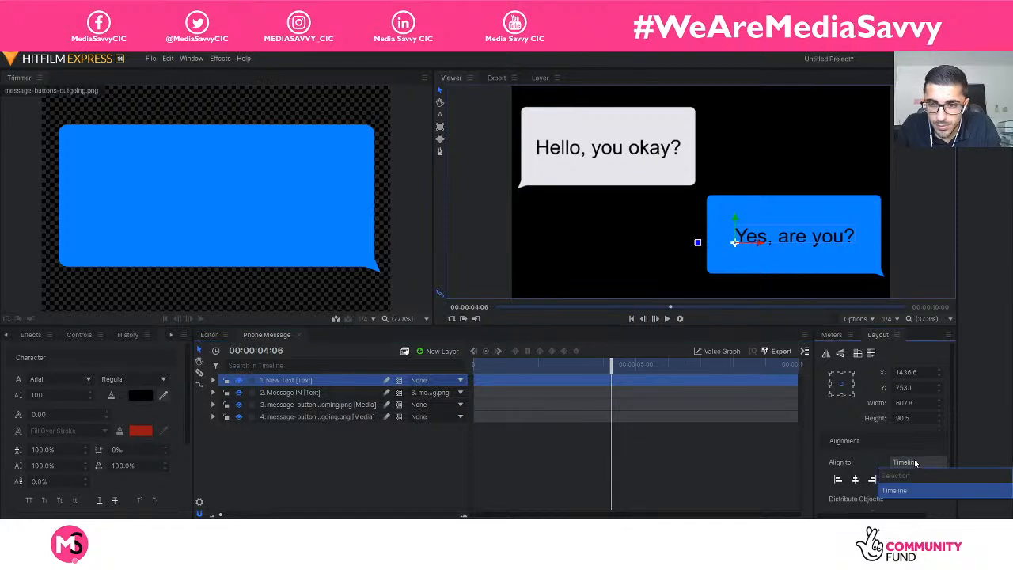
{"action": "left_click", "coordinate": [733, 267]}
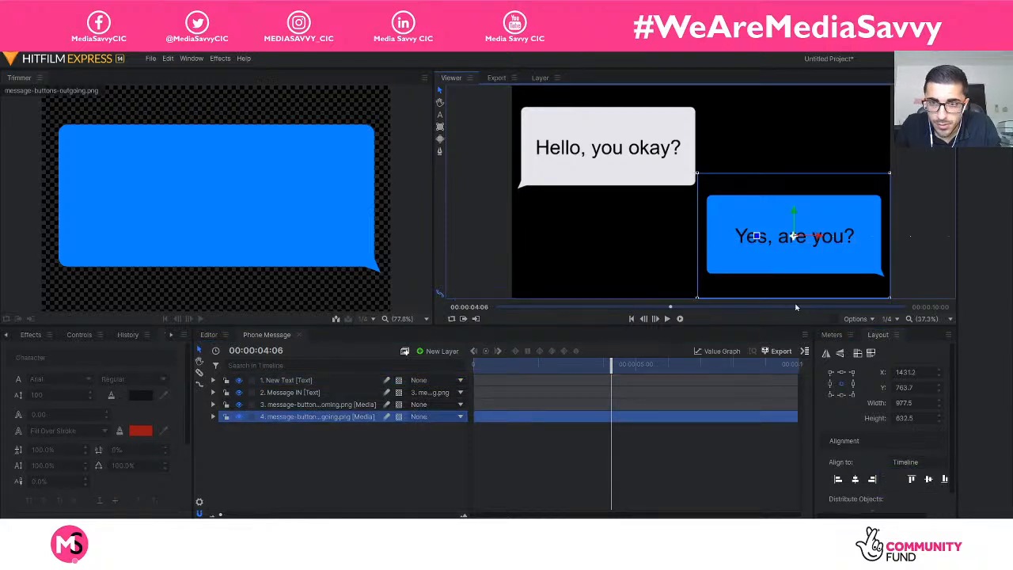
{"action": "left_click", "coordinate": [363, 455]}
Parent the "Yes, are you?" text layer to message-buttons-outgoing.png and scrub around four seconds to check its movement.
{"action": "left_click", "coordinate": [316, 381]}
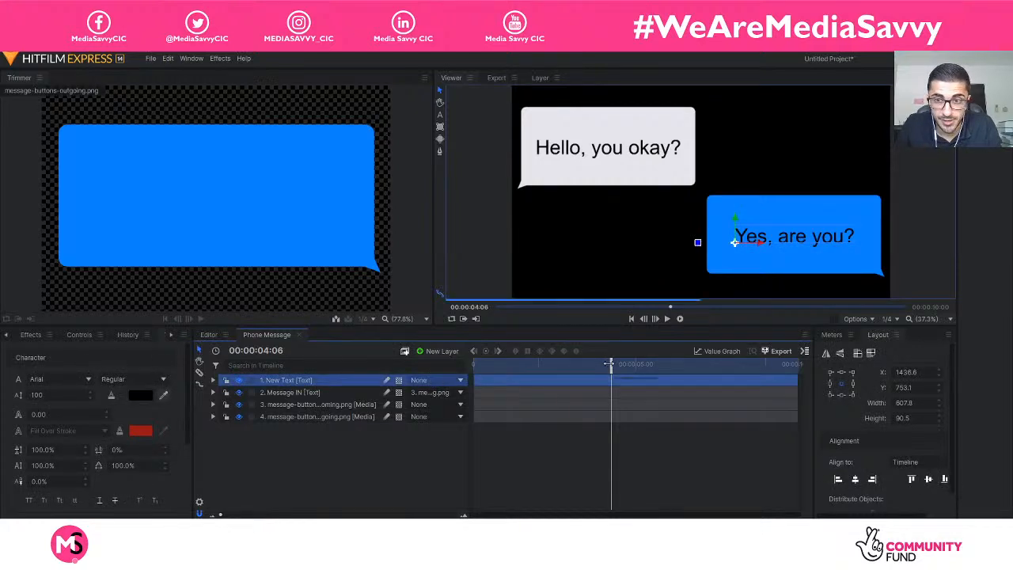
{"action": "mouse_move", "coordinate": [610, 366]}
{"action": "left_mouse_down"}
{"action": "mouse_move", "coordinate": [583, 366]}
{"action": "mouse_move", "coordinate": [594, 370]}
{"action": "left_mouse_up"}
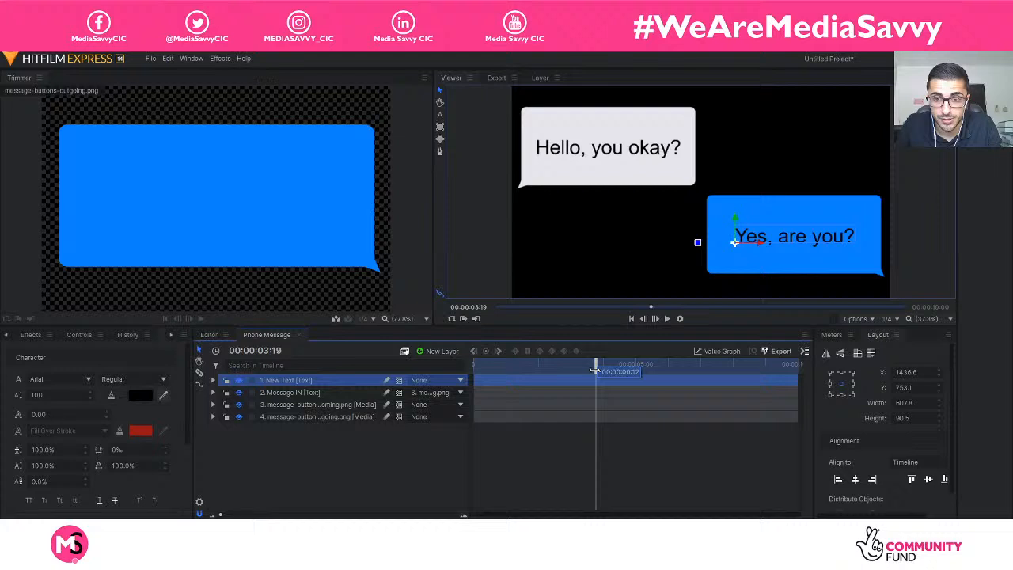
{"action": "left_click", "coordinate": [442, 383]}
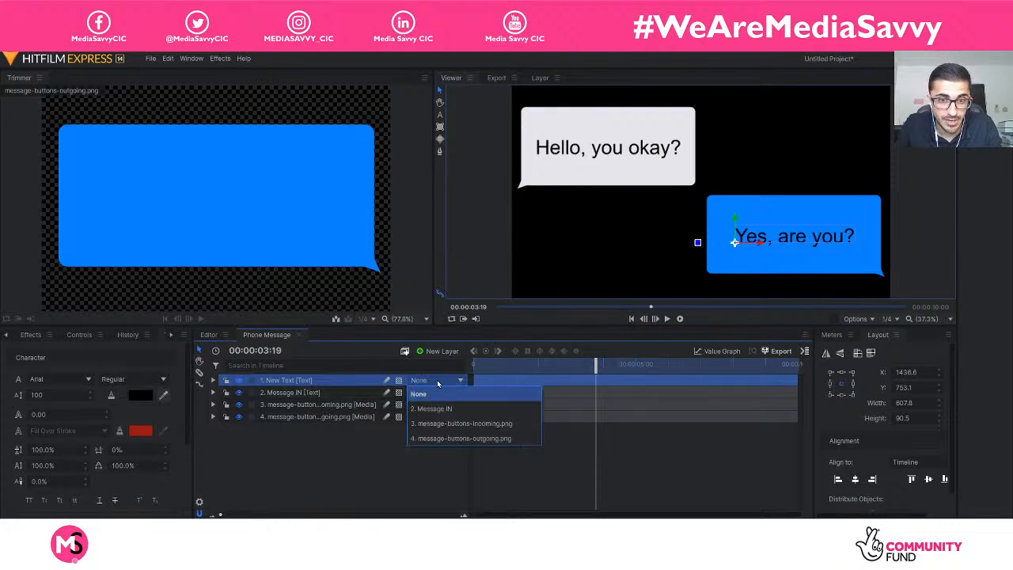
{"action": "left_click", "coordinate": [491, 439]}
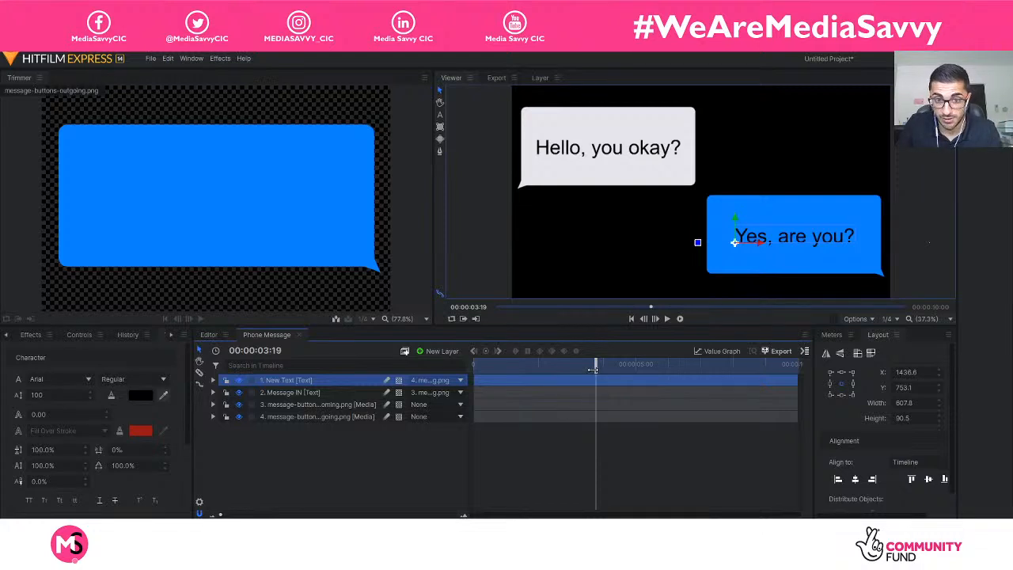
{"action": "mouse_move", "coordinate": [593, 369]}
{"action": "left_mouse_down"}
{"action": "mouse_move", "coordinate": [585, 375]}
{"action": "mouse_move", "coordinate": [599, 375]}
{"action": "mouse_move", "coordinate": [581, 376]}
{"action": "mouse_move", "coordinate": [609, 375]}
{"action": "left_mouse_up"}
{"action": "left_click", "coordinate": [463, 443]}
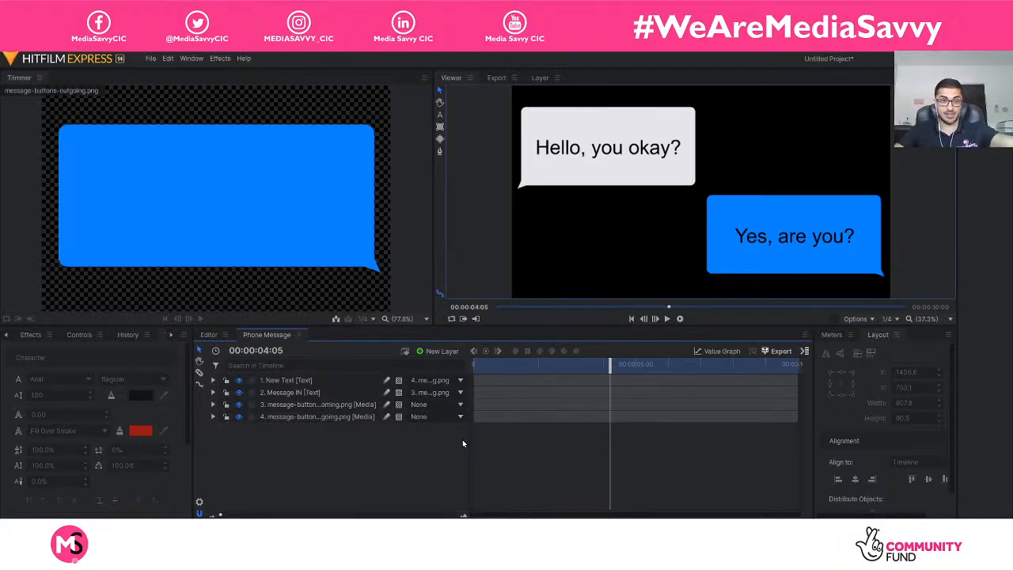
Select the text and bubble layers one by one to examine which layer matches each element in the frame.
{"action": "left_click", "coordinate": [340, 380]}
{"action": "left_click", "coordinate": [318, 393]}
{"action": "left_click", "coordinate": [320, 406]}
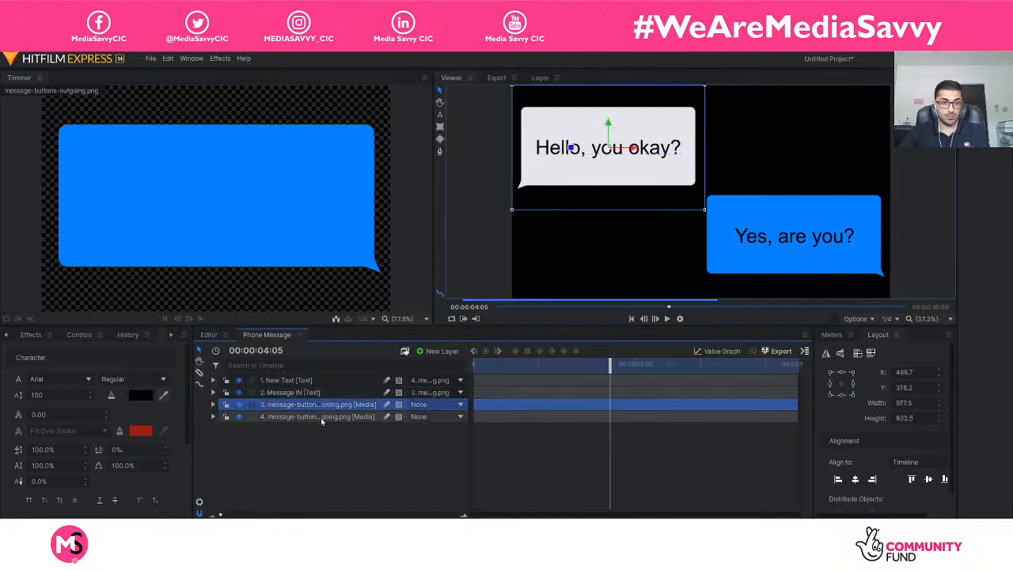
{"action": "left_click", "coordinate": [321, 419]}
{"action": "left_click", "coordinate": [347, 460]}
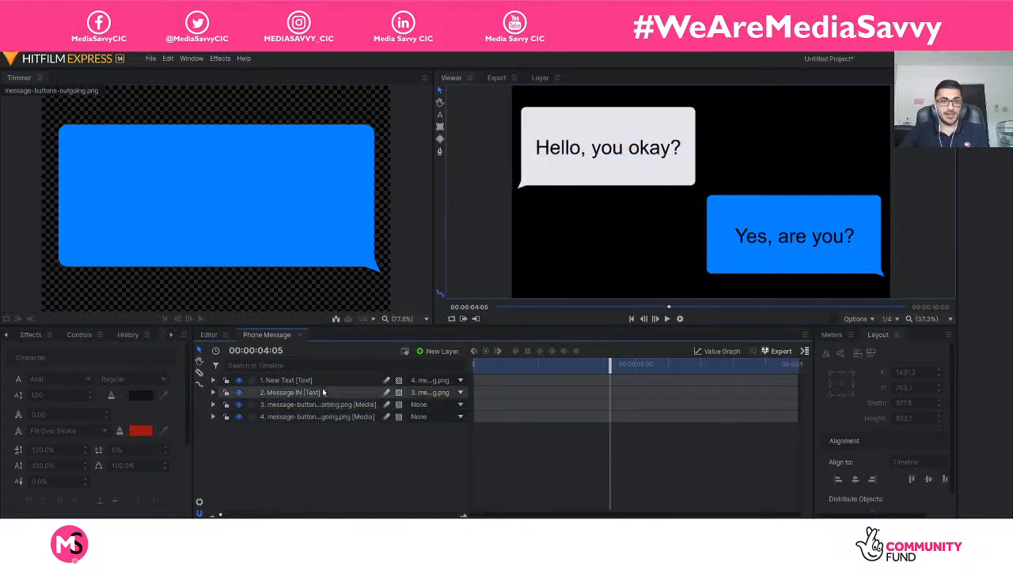
{"action": "left_click", "coordinate": [551, 161]}
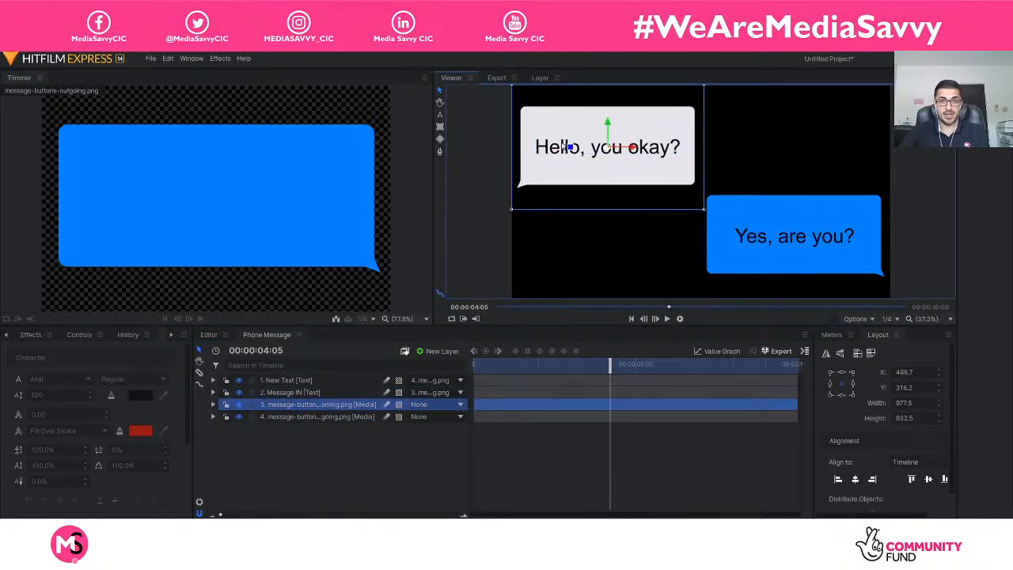
{"action": "left_click", "coordinate": [871, 218]}
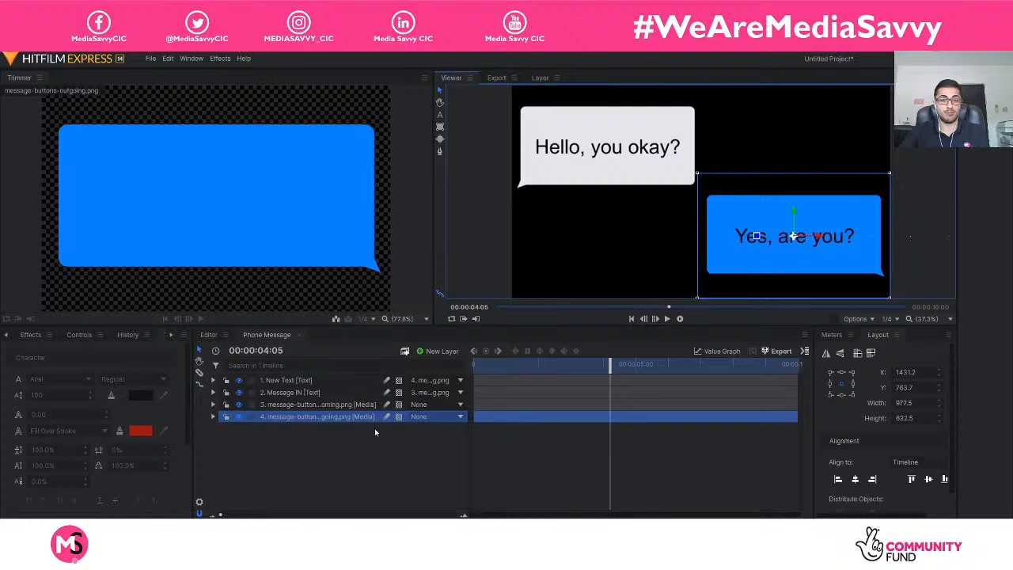
Check the incoming bubble, outgoing bubble and message text layers against the frame by selecting them in turn, and clear the selection.
{"action": "left_click", "coordinate": [391, 439]}
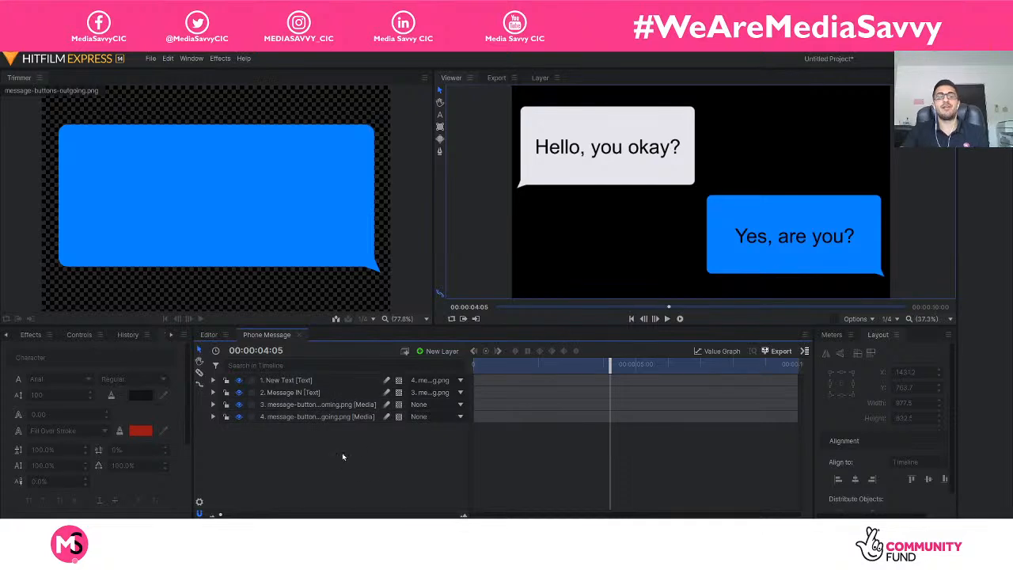
{"action": "left_click", "coordinate": [298, 417]}
{"action": "left_click", "coordinate": [299, 392]}
{"action": "left_click", "coordinate": [297, 404]}
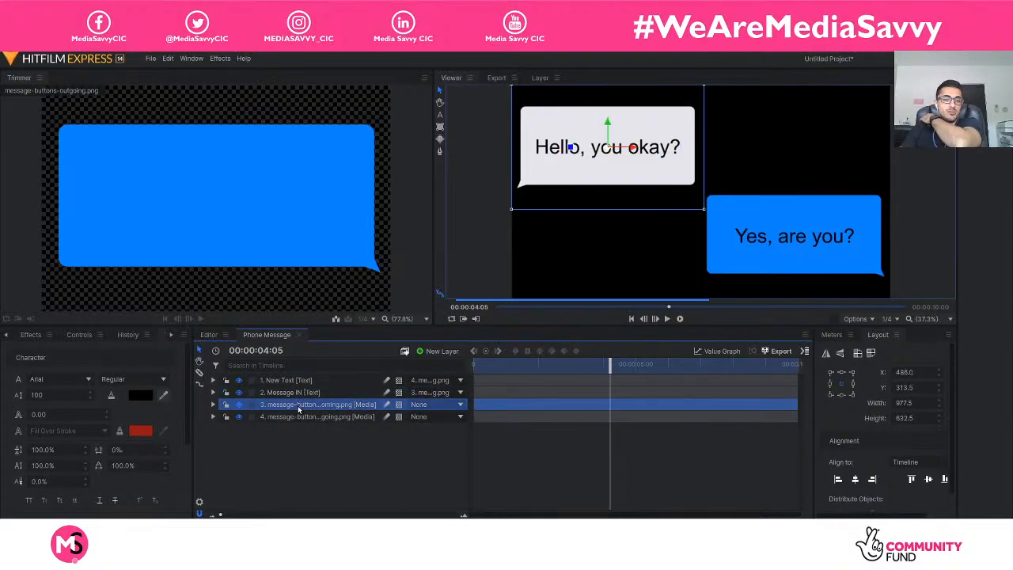
{"action": "left_click", "coordinate": [297, 417]}
{"action": "left_click", "coordinate": [295, 444]}
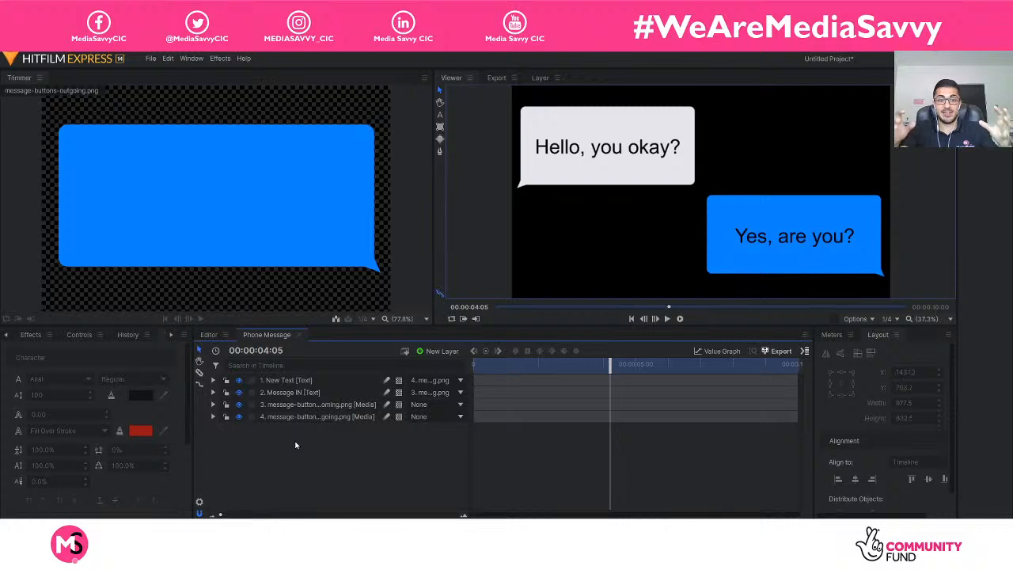
{"action": "left_click", "coordinate": [304, 381]}
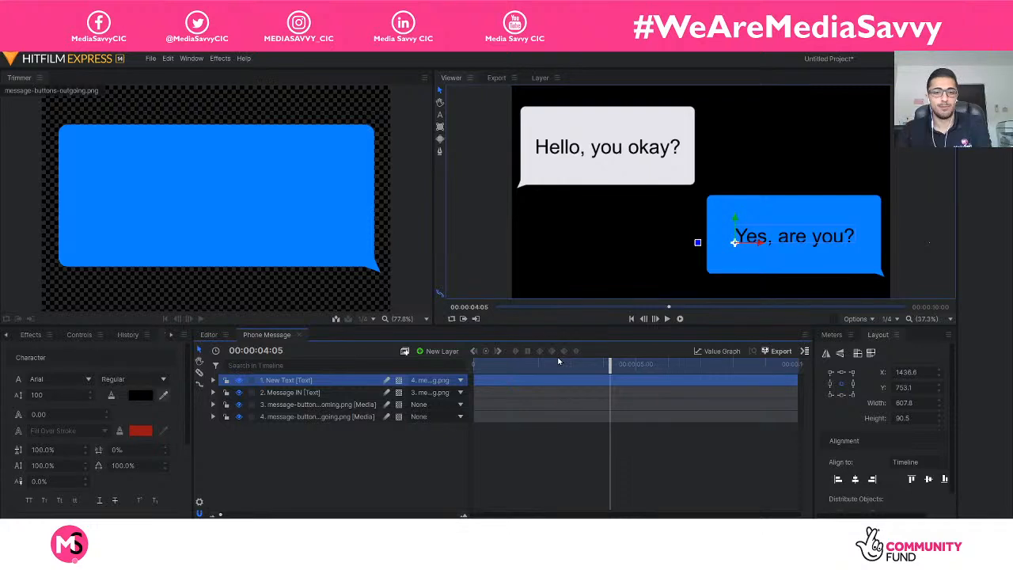
{"action": "left_click", "coordinate": [368, 451]}
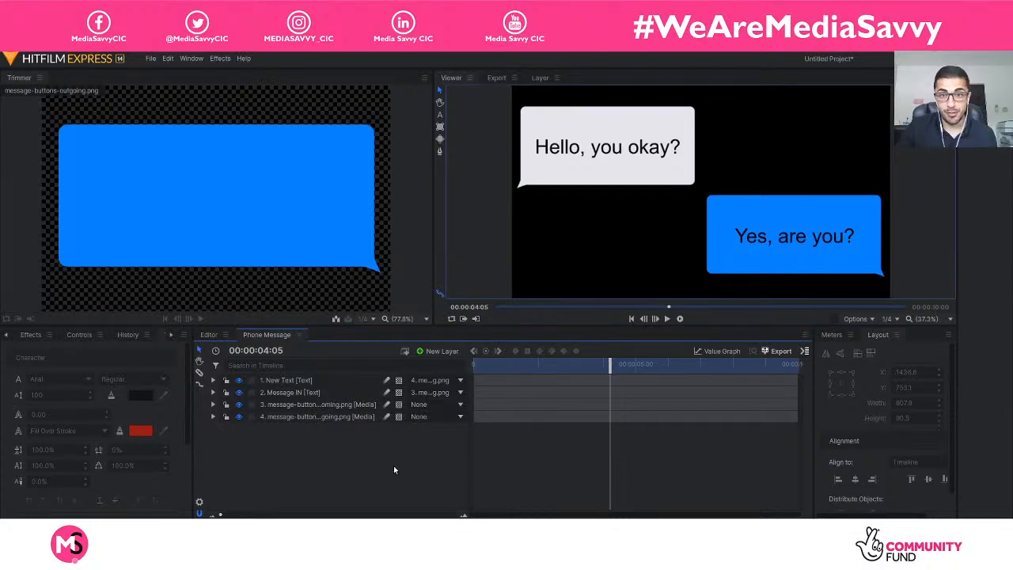
Rename the "Yes, are you?" text layer as "Message OUT" and deselect it.
{"action": "right_click", "coordinate": [305, 380]}
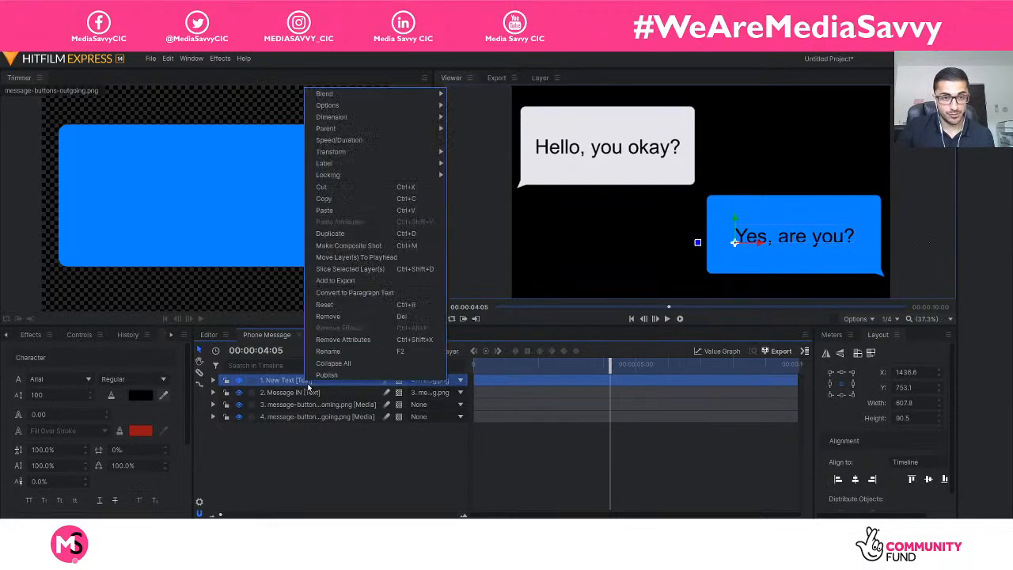
{"action": "left_click", "coordinate": [364, 352]}
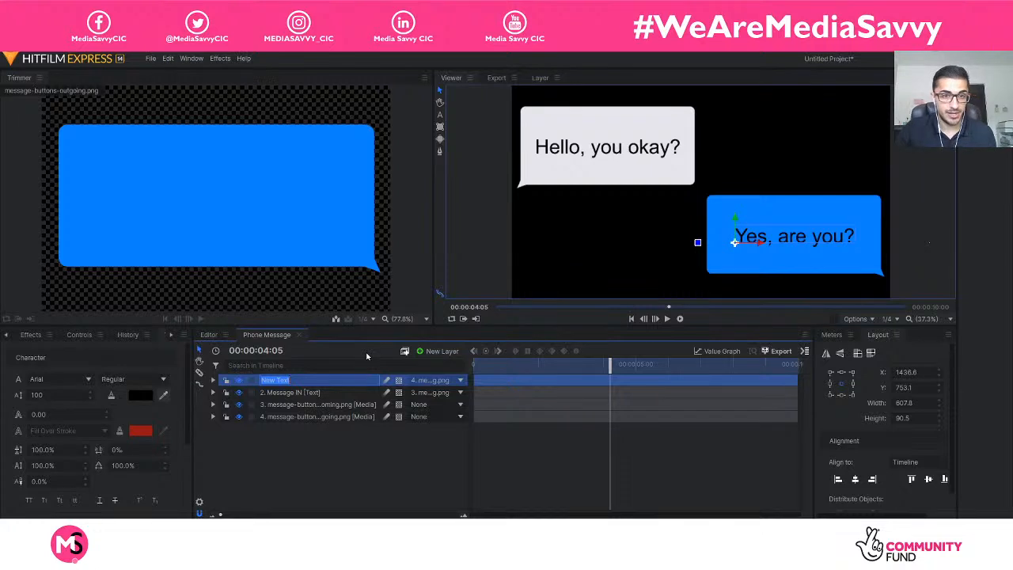
{"action": "type", "text": "M"}
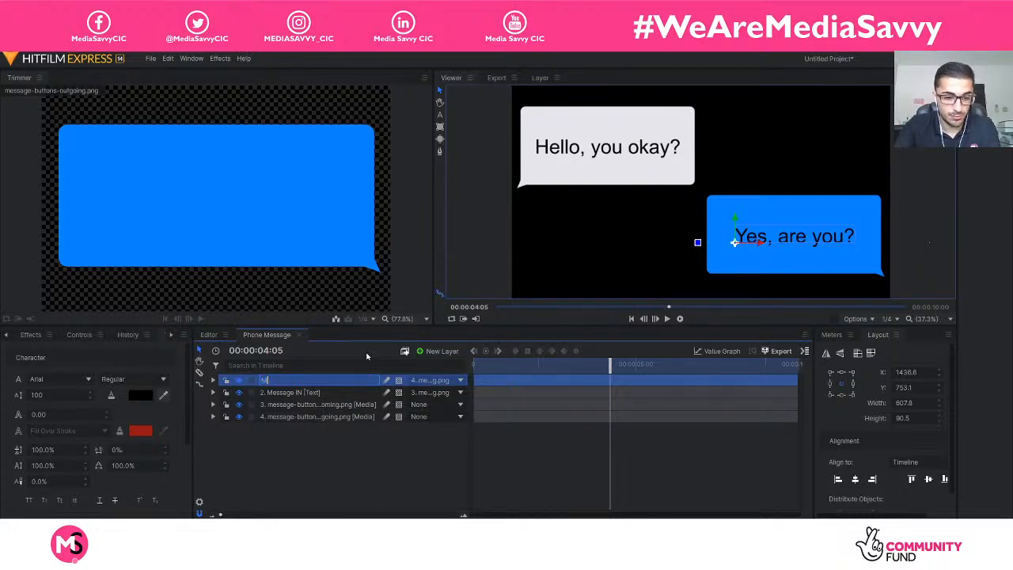
{"action": "type", "text": "essage OUT"}
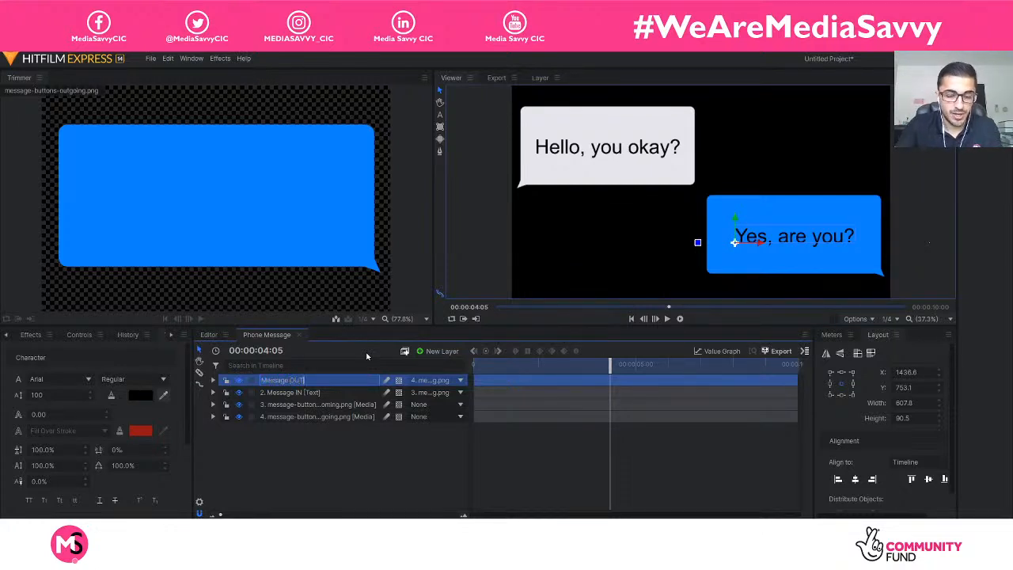
{"action": "key", "text": "Return"}
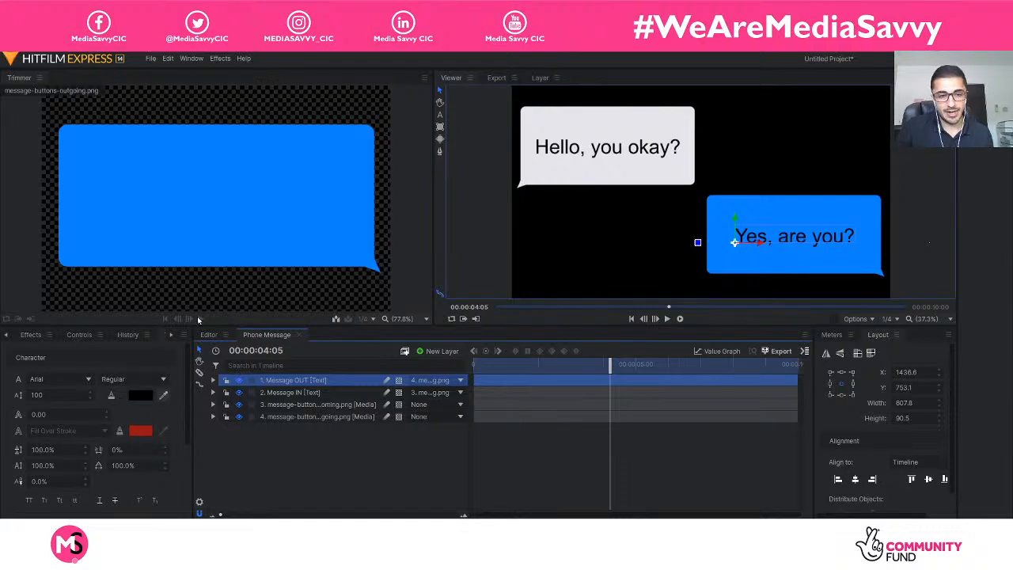
{"action": "left_click", "coordinate": [310, 452]}
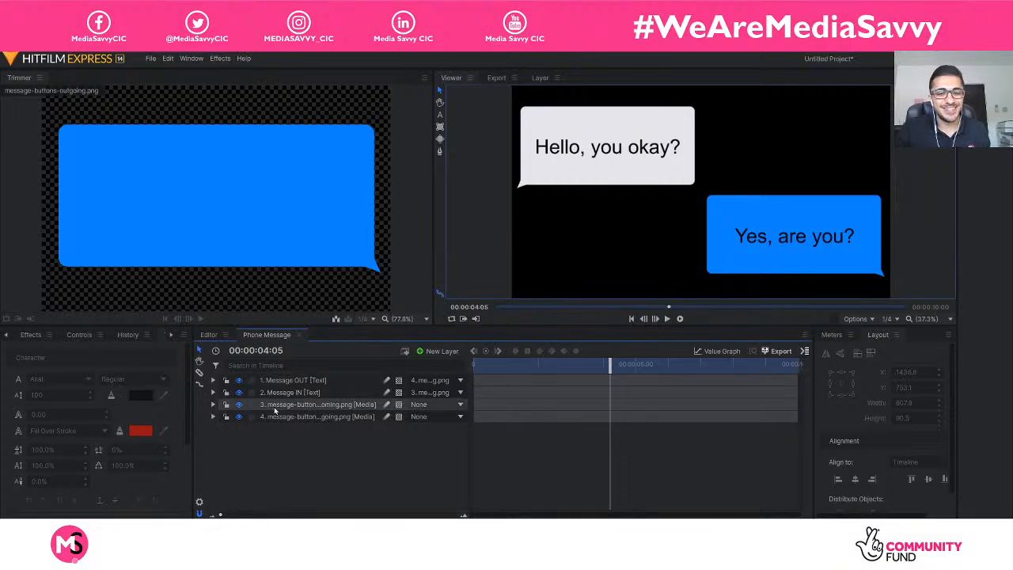
Toggle the lock and visibility of the message-buttons-outgoing.png layer to check their effect, leaving the layer unlocked and visible.
{"action": "left_click", "coordinate": [305, 417]}
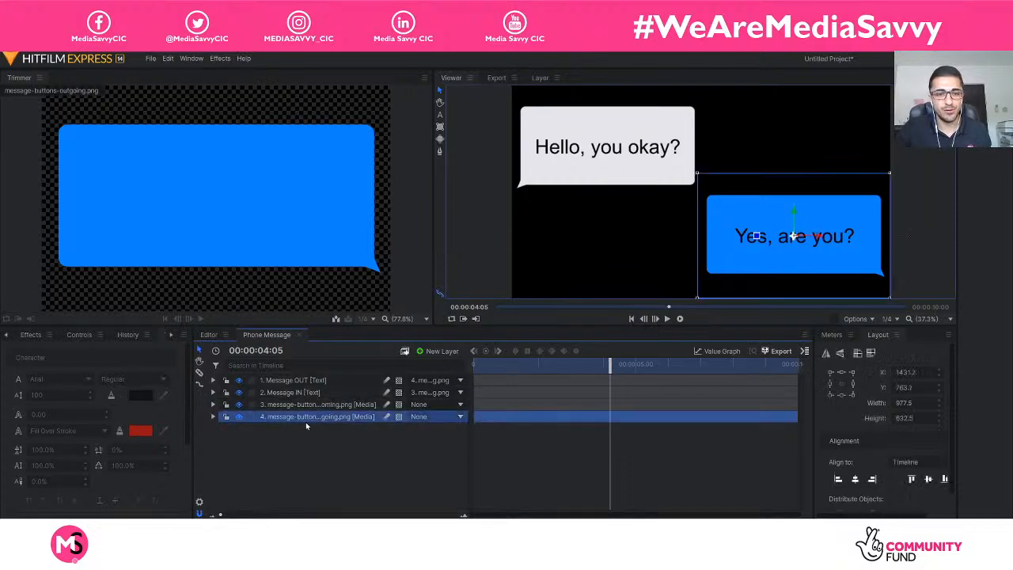
{"action": "left_click", "coordinate": [264, 449]}
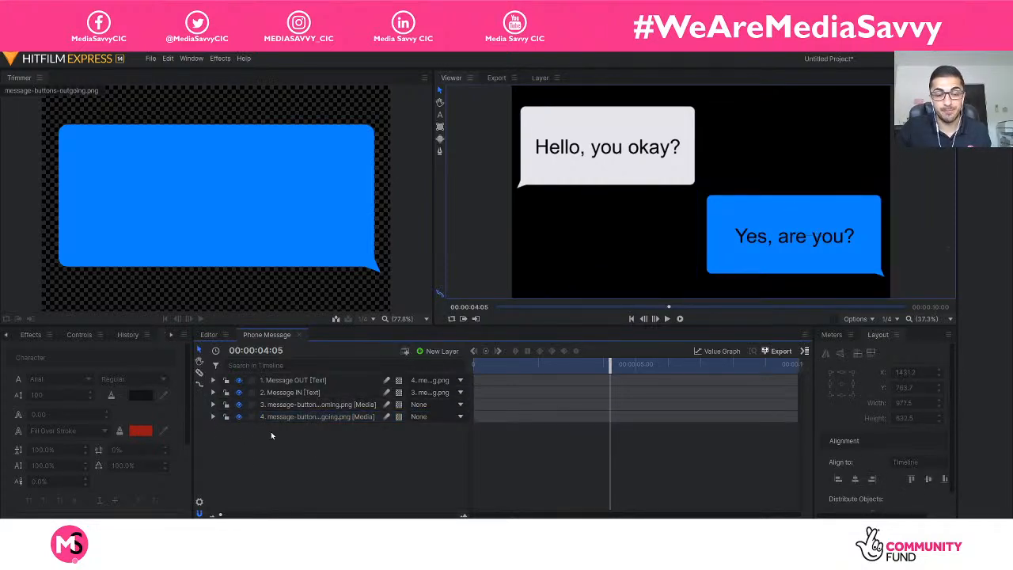
{"action": "left_click", "coordinate": [227, 417]}
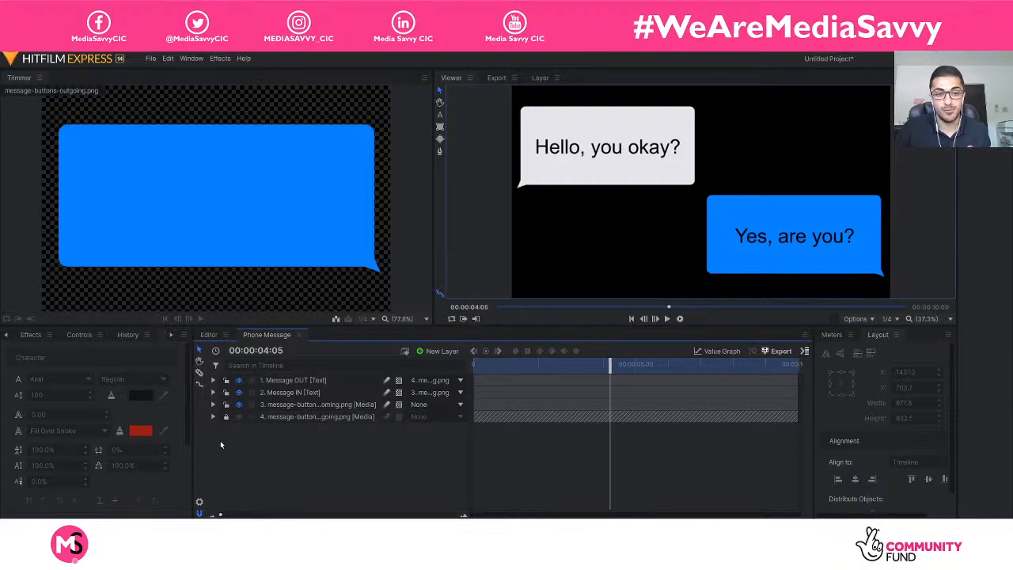
{"action": "left_click", "coordinate": [226, 417]}
{"action": "left_click", "coordinate": [239, 417]}
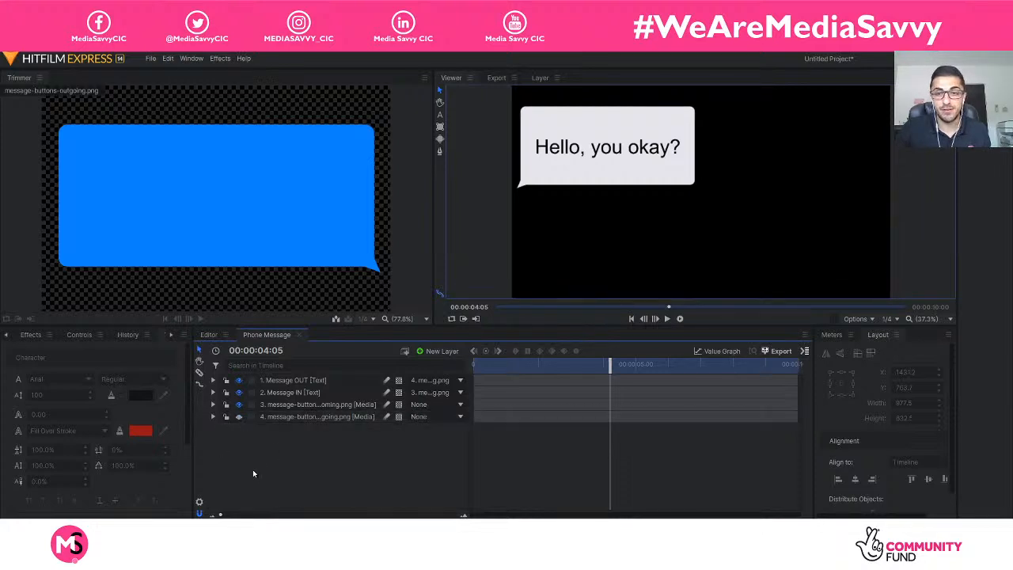
{"action": "left_click", "coordinate": [239, 416]}
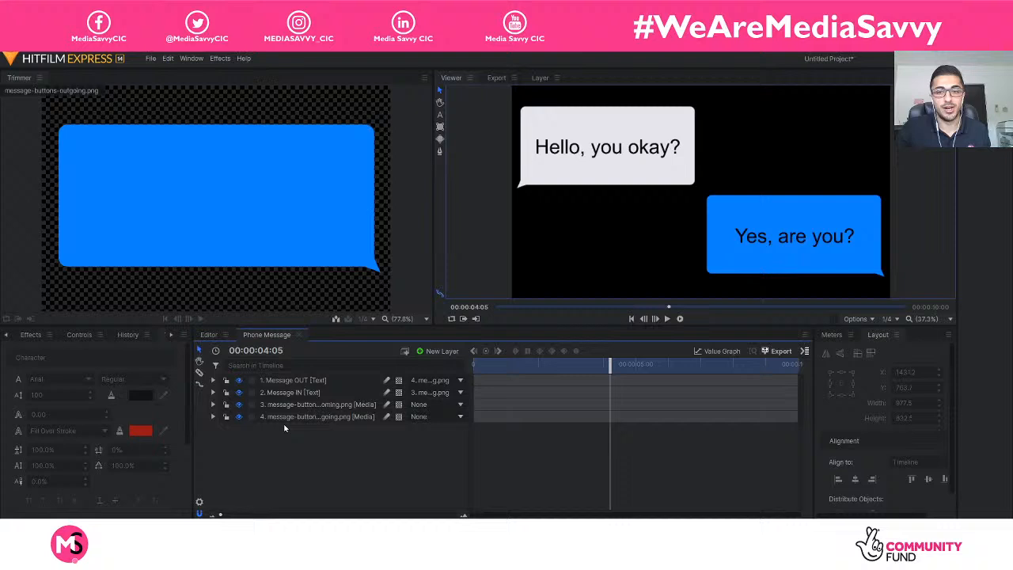
{"action": "left_click", "coordinate": [239, 416]}
{"action": "left_click", "coordinate": [238, 416]}
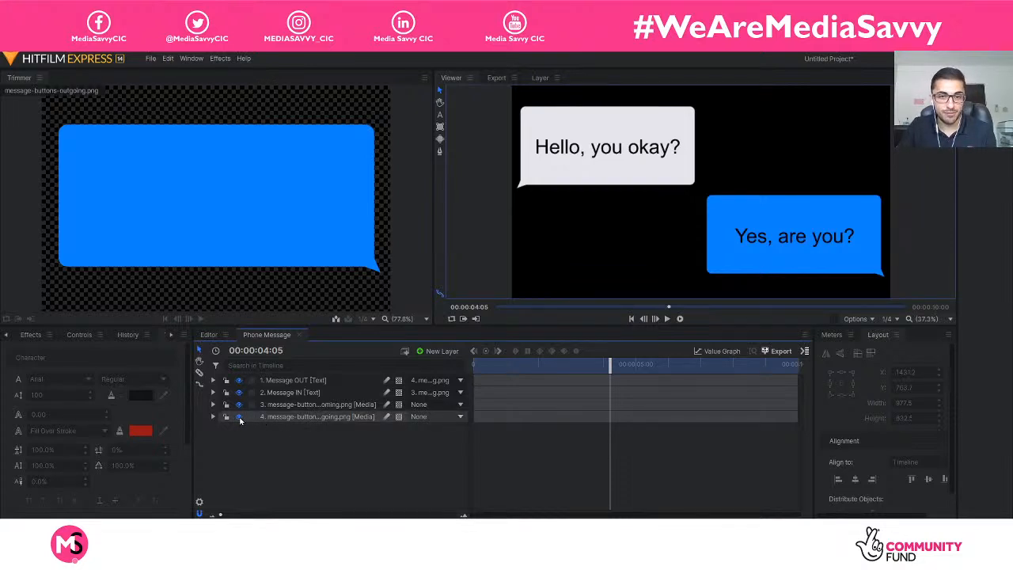
{"action": "left_click", "coordinate": [238, 417]}
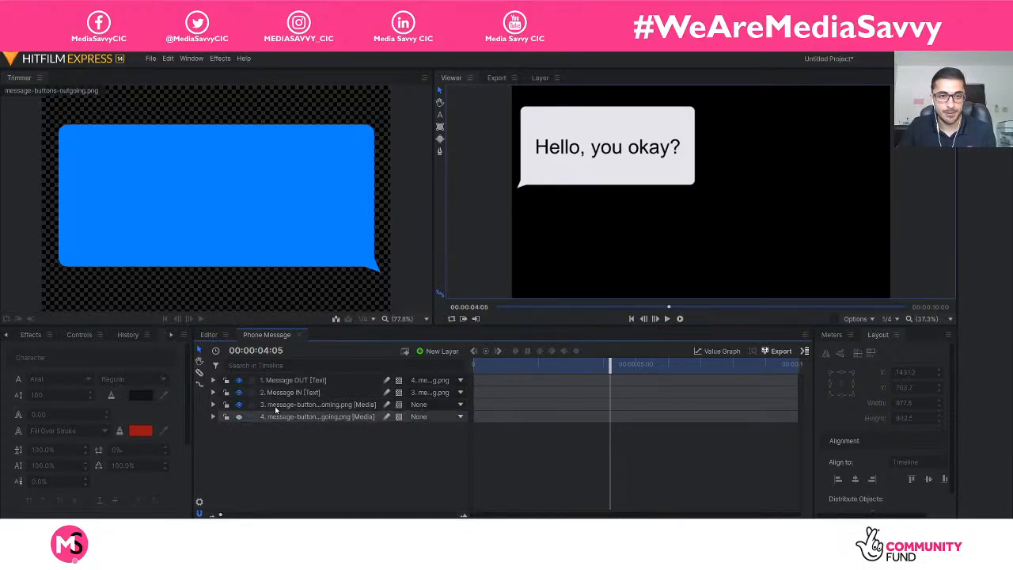
{"action": "left_click", "coordinate": [239, 416]}
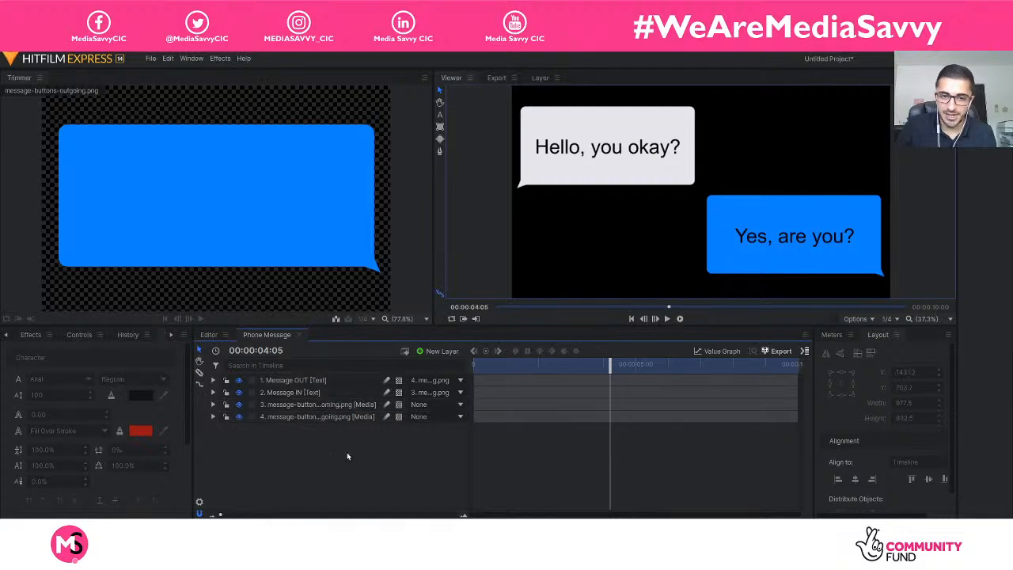
Play the composite shot from the beginning to preview both message bubbles and their texts moving into frame.
{"action": "left_click_drag", "start_coordinate": [609, 363], "coordinate": [443, 364]}
{"action": "key", "text": "space"}
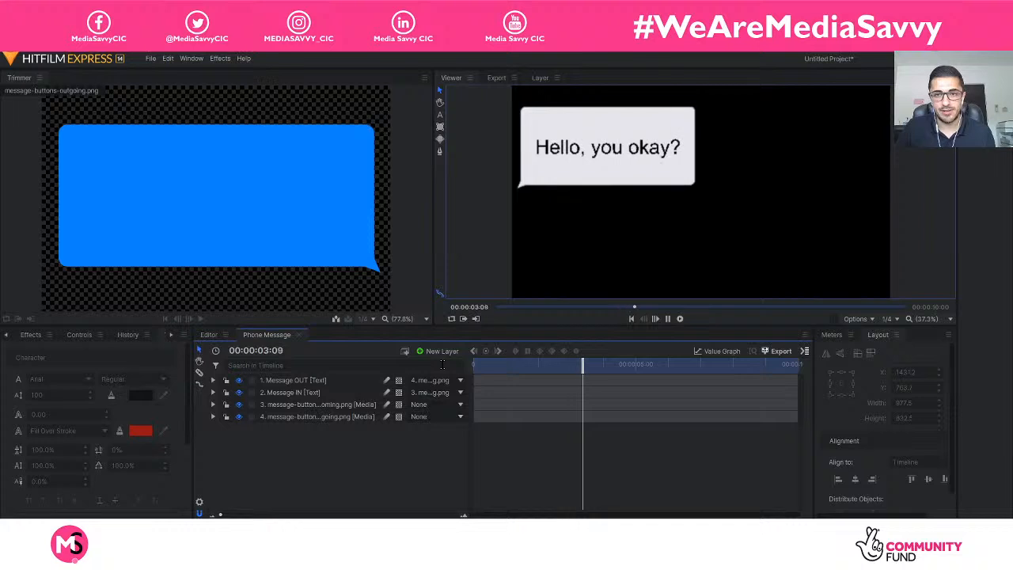
{"action": "key", "text": "space"}
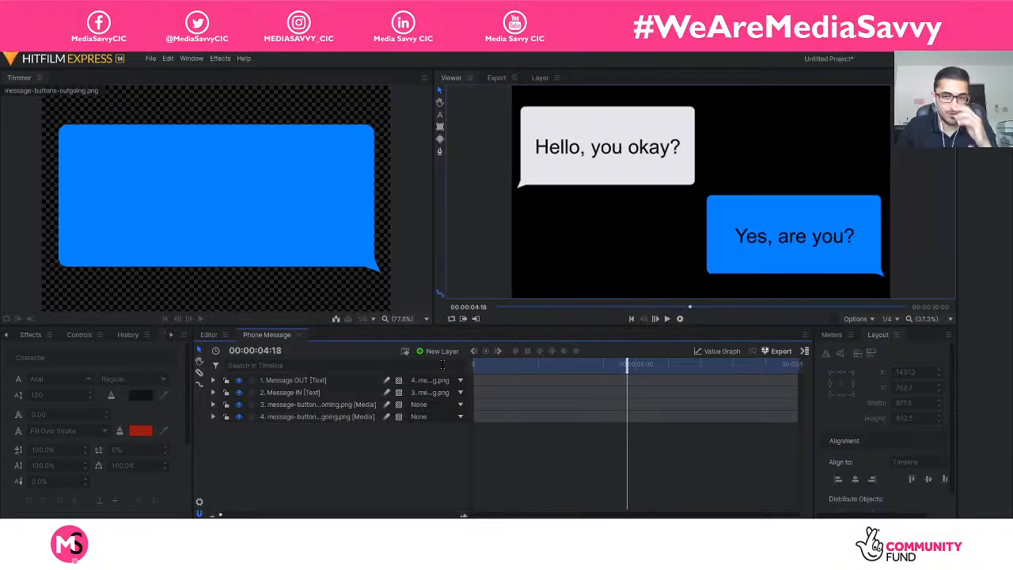
{"action": "left_click", "coordinate": [348, 384]}
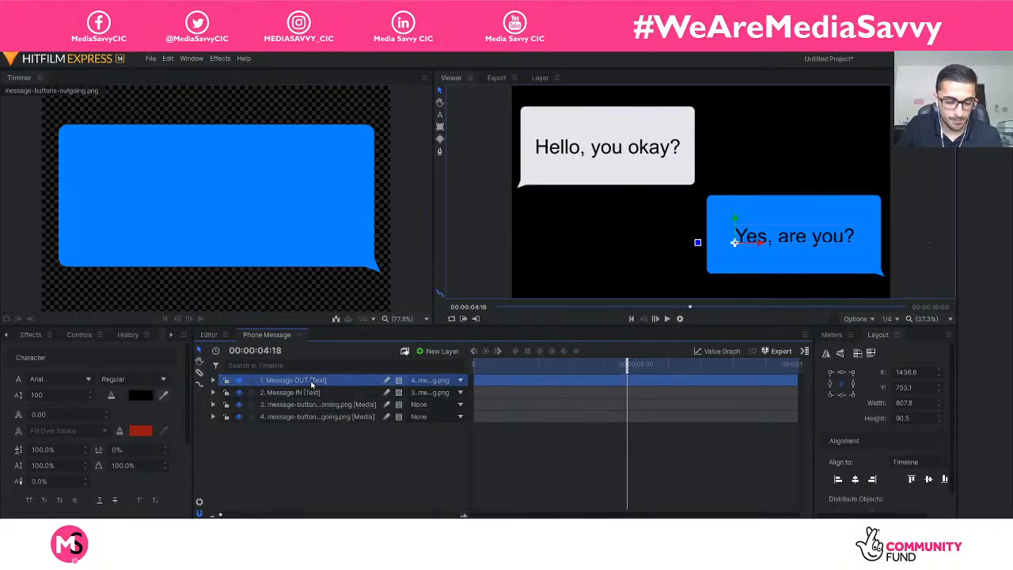
{"action": "right_click", "coordinate": [312, 383]}
{"action": "left_click", "coordinate": [330, 458]}
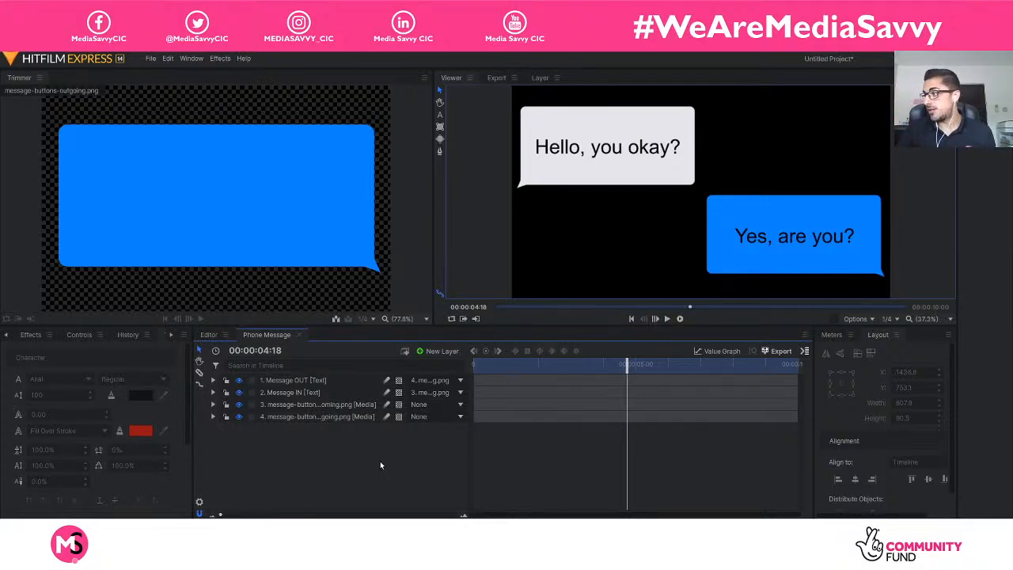
{"action": "left_click", "coordinate": [278, 381]}
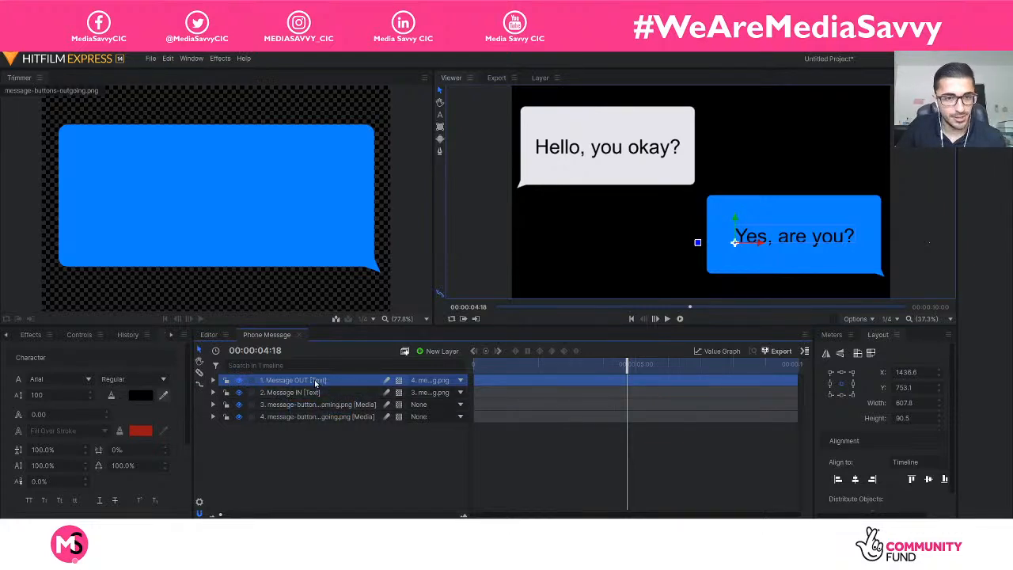
{"action": "right_click", "coordinate": [316, 381]}
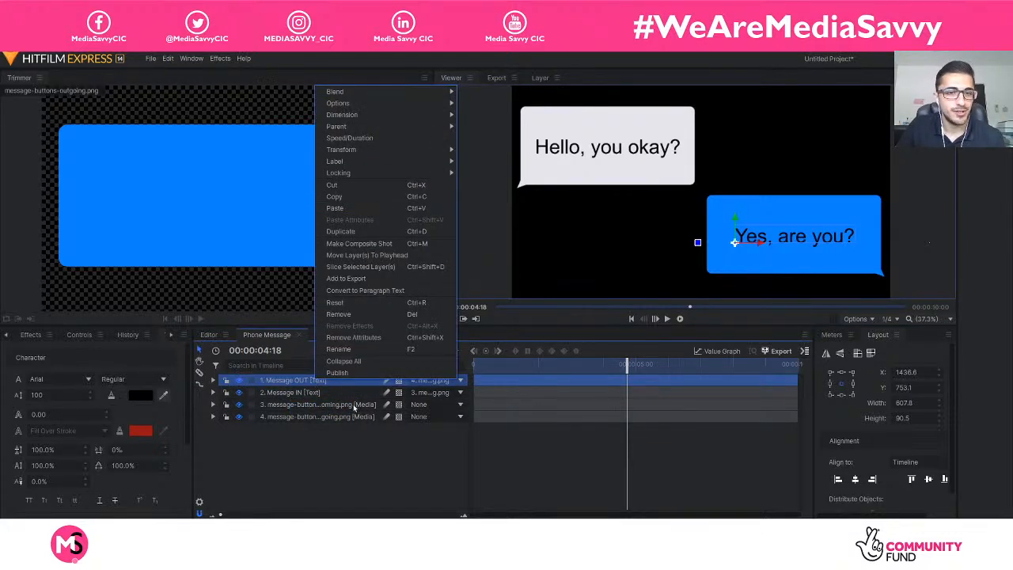
{"action": "left_click", "coordinate": [369, 464]}
Enable Motion Blur on the Message OUT and Message IN text layers.
{"action": "left_click", "coordinate": [313, 380]}
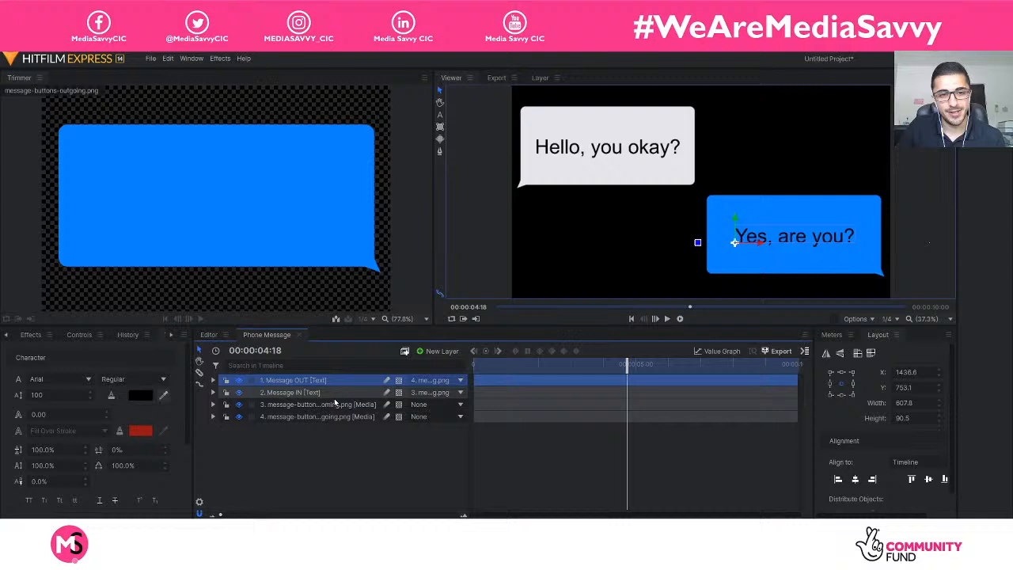
{"action": "right_click", "coordinate": [288, 382]}
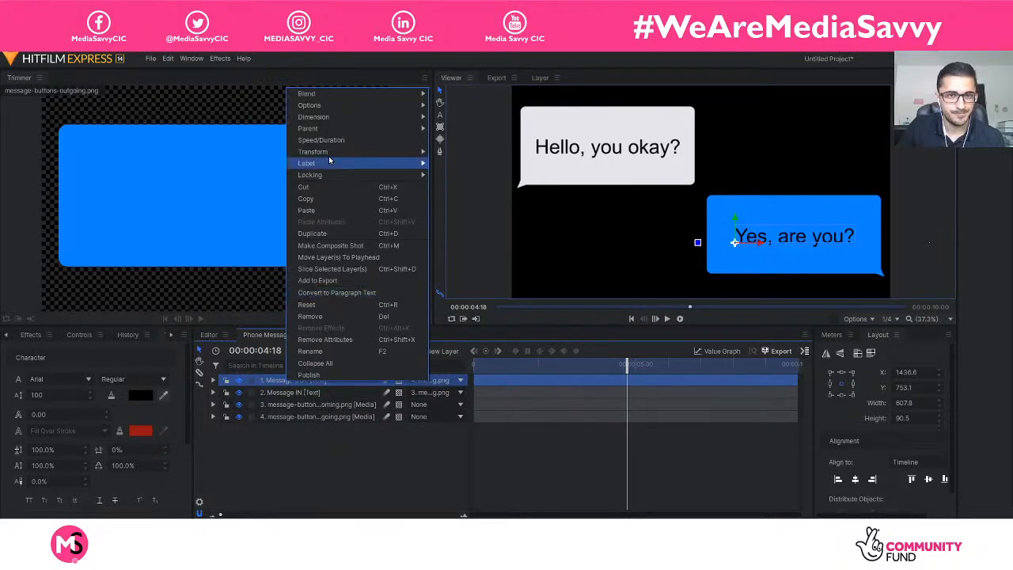
{"action": "mouse_move", "coordinate": [403, 108]}
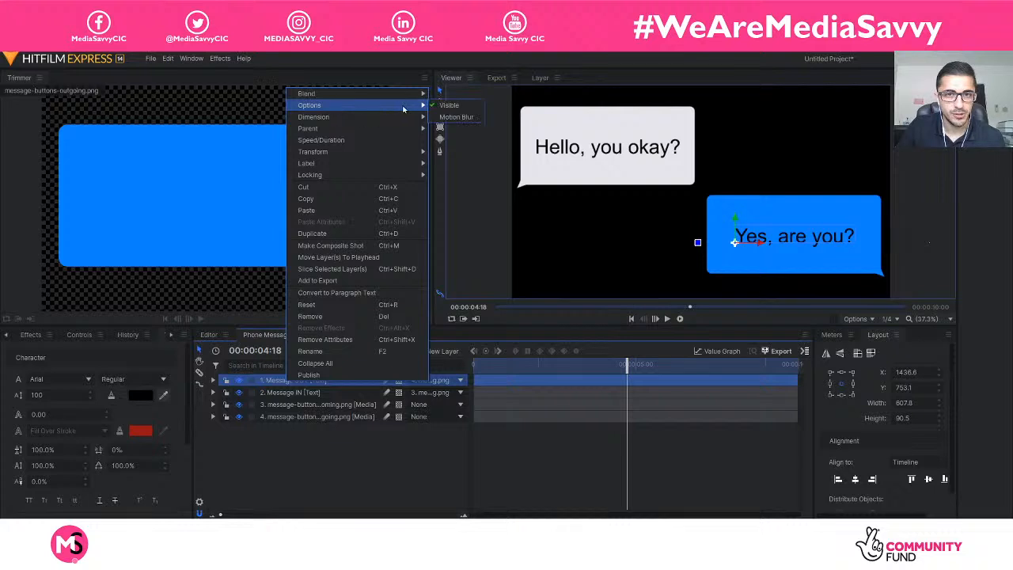
{"action": "left_click", "coordinate": [463, 119]}
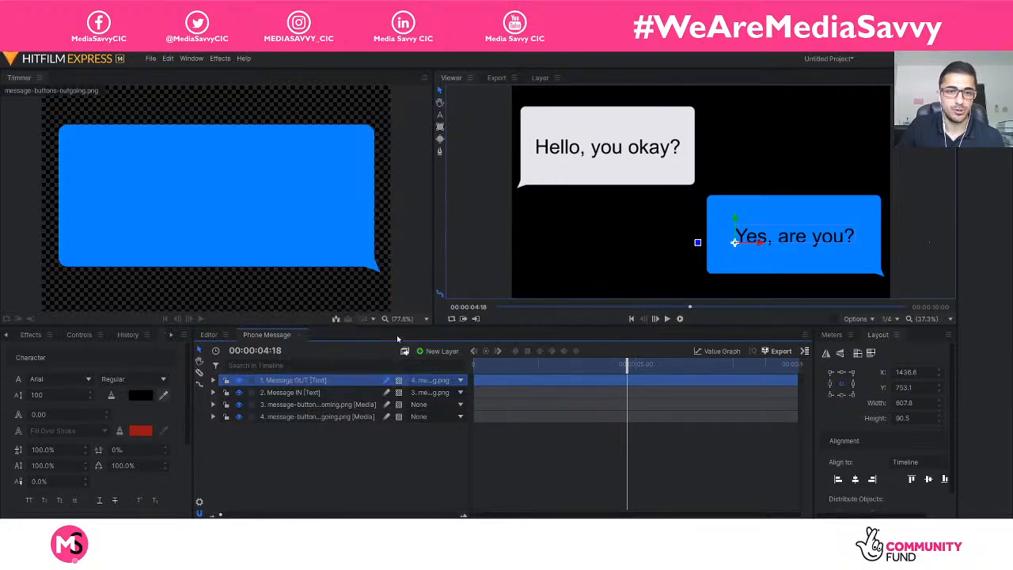
{"action": "right_click", "coordinate": [333, 391]}
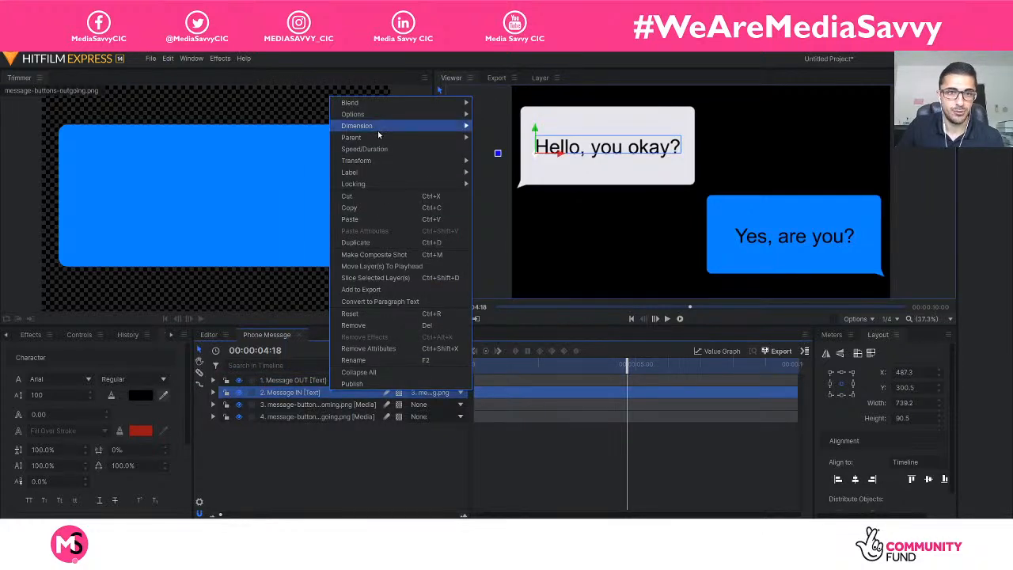
{"action": "mouse_move", "coordinate": [389, 123]}
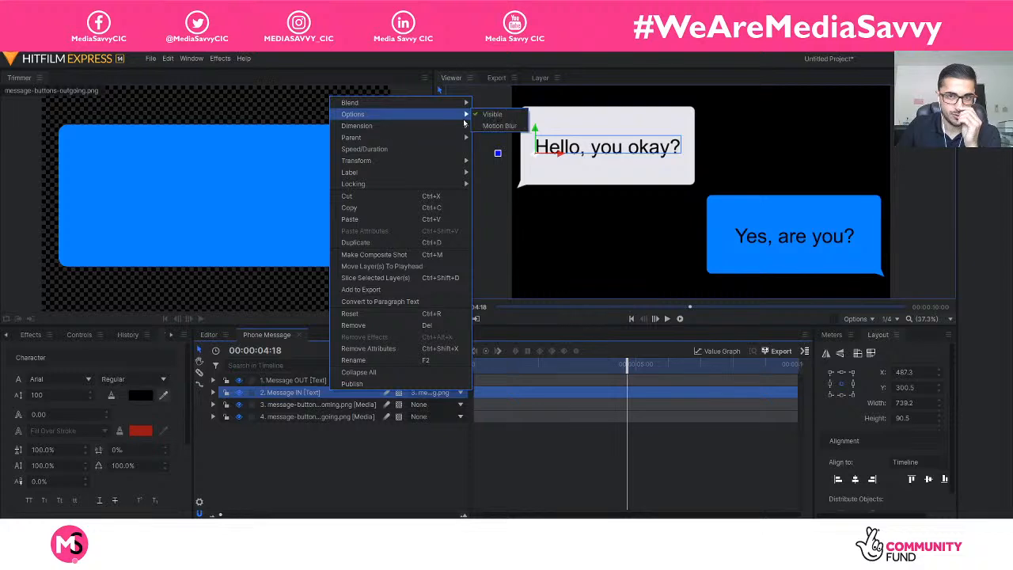
{"action": "left_click", "coordinate": [486, 125]}
Enable Motion Blur on the incoming and outgoing message-buttons media layers and deselect them.
{"action": "right_click", "coordinate": [325, 405]}
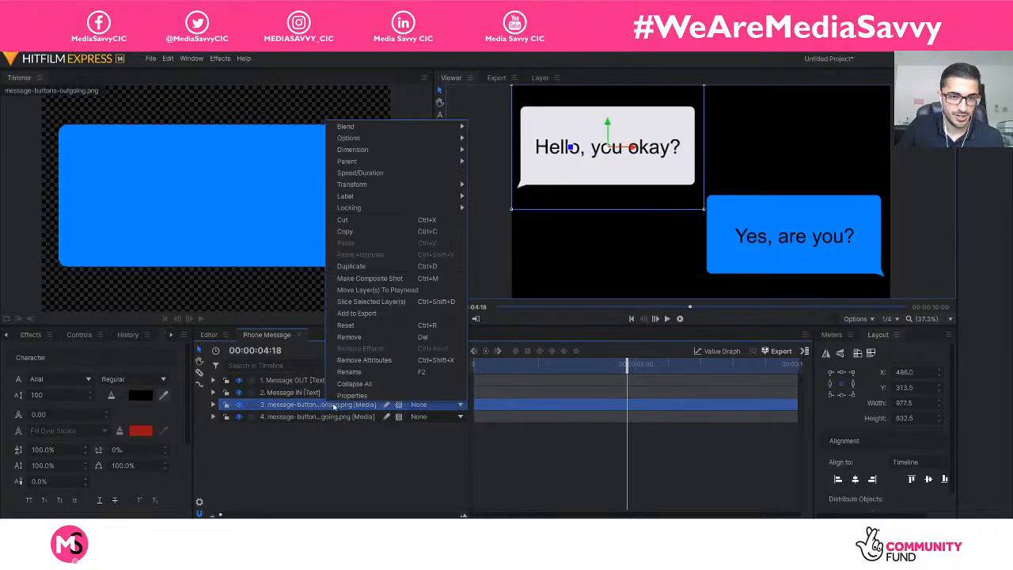
{"action": "mouse_move", "coordinate": [405, 149]}
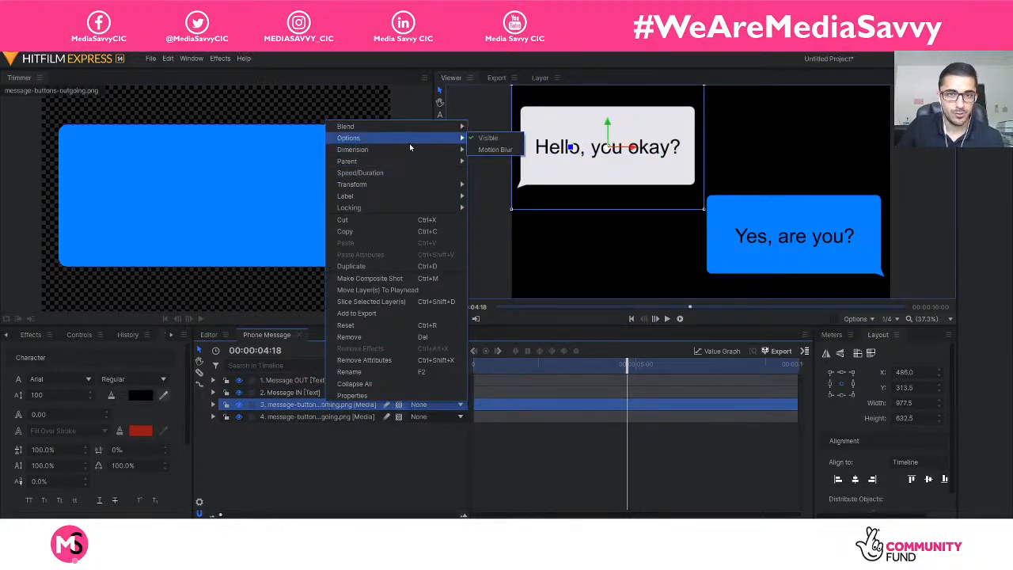
{"action": "left_click", "coordinate": [482, 150]}
{"action": "left_click", "coordinate": [328, 416]}
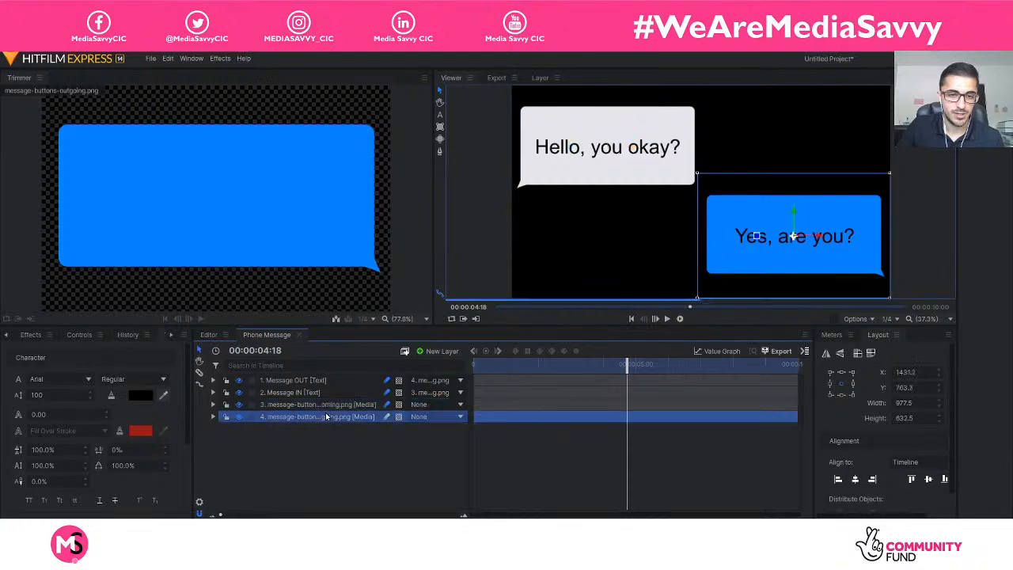
{"action": "right_click", "coordinate": [328, 416]}
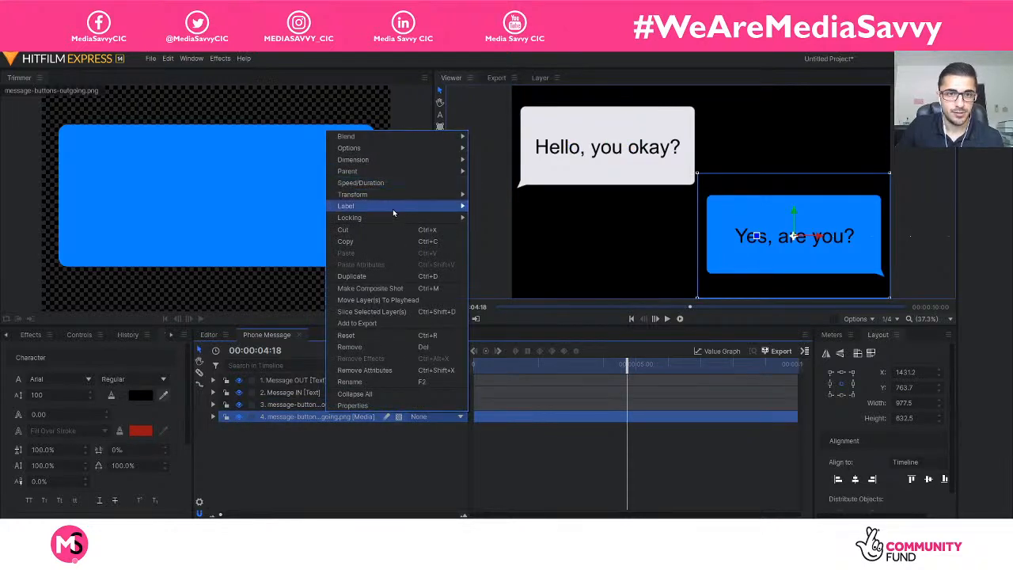
{"action": "mouse_move", "coordinate": [383, 147]}
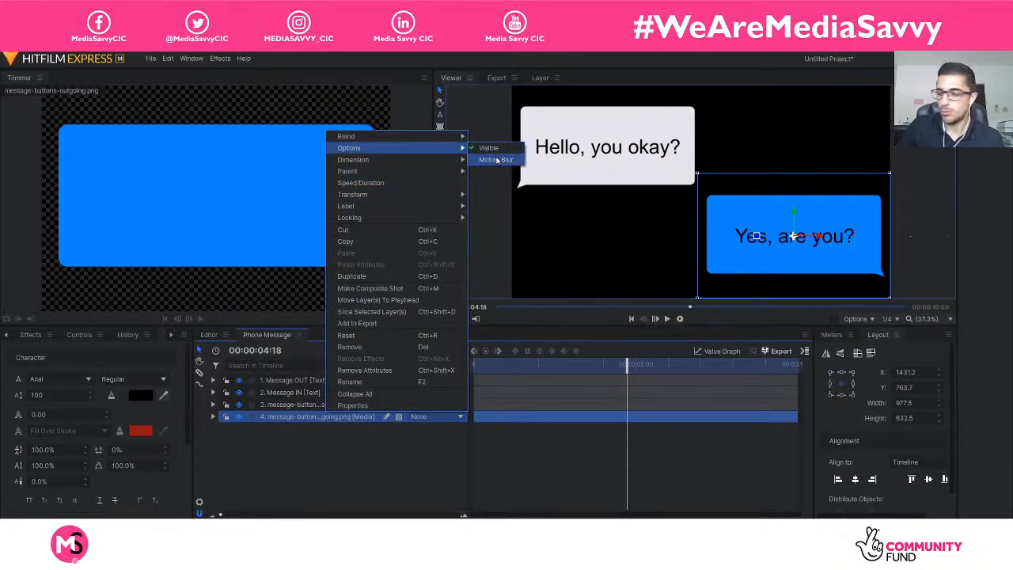
{"action": "left_click", "coordinate": [497, 161]}
{"action": "left_click", "coordinate": [541, 399]}
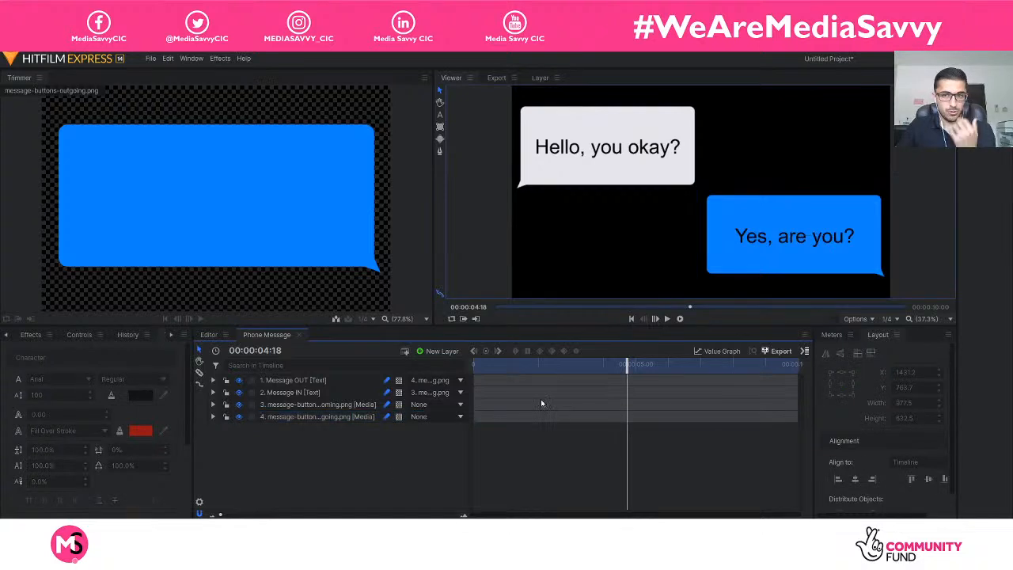
Play and scrub the composite shot to examine the motion blur on both sliding message bubbles and their texts.
{"action": "left_click_drag", "start_coordinate": [627, 367], "coordinate": [451, 361]}
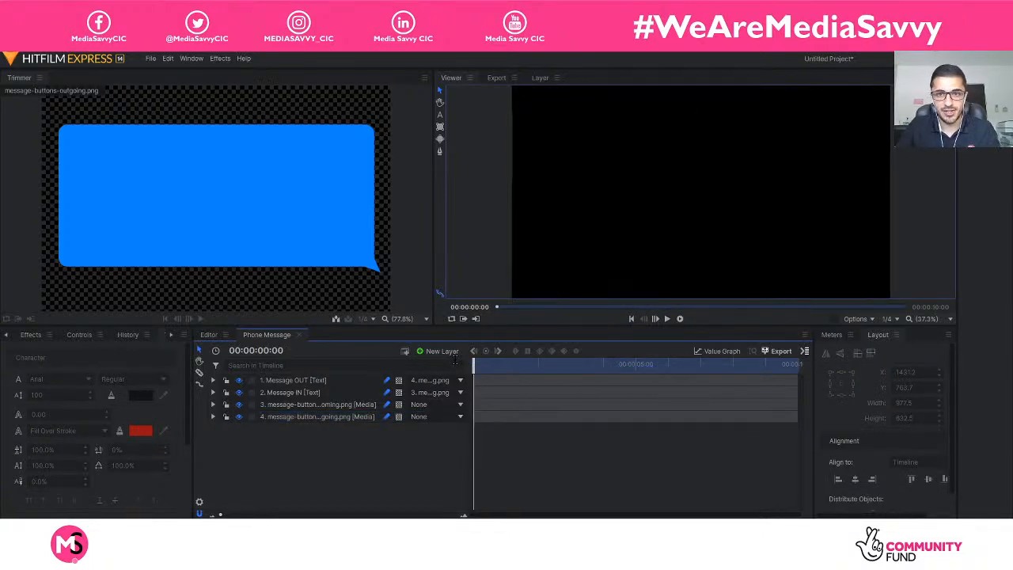
{"action": "key", "text": "space"}
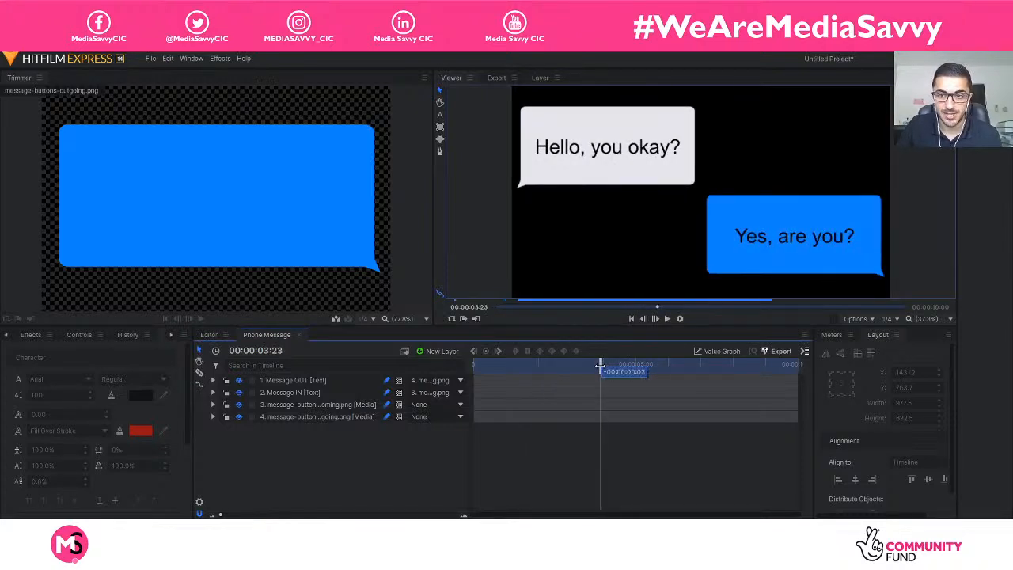
{"action": "left_click_drag", "start_coordinate": [599, 365], "coordinate": [593, 368]}
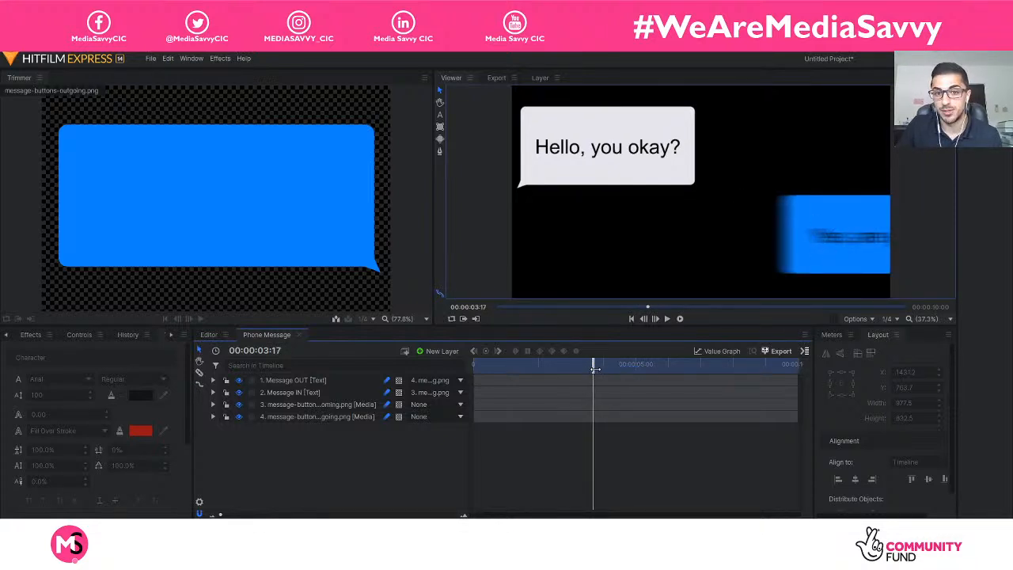
{"action": "left_click_drag", "start_coordinate": [593, 368], "coordinate": [479, 371]}
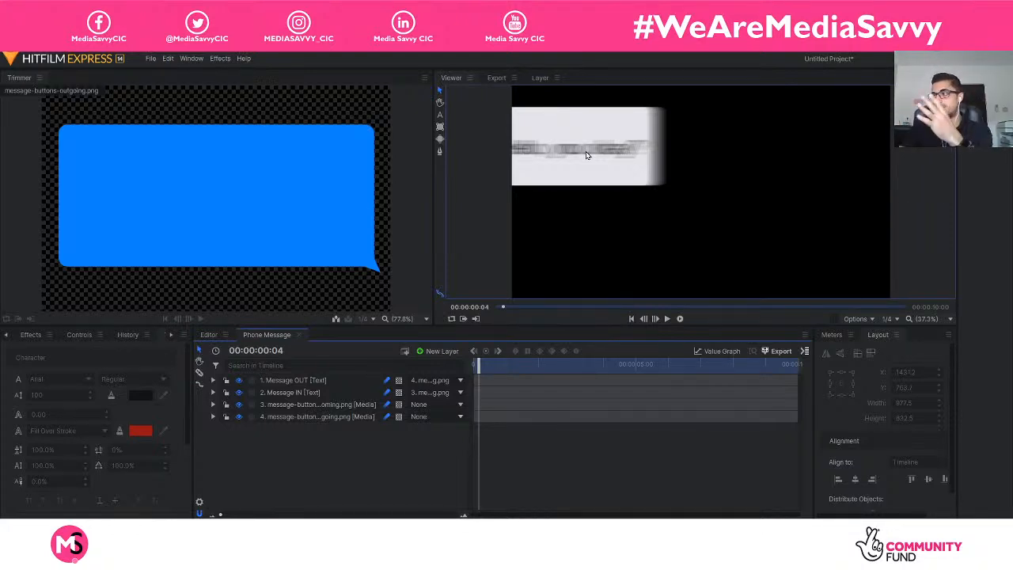
{"action": "key", "text": "space"}
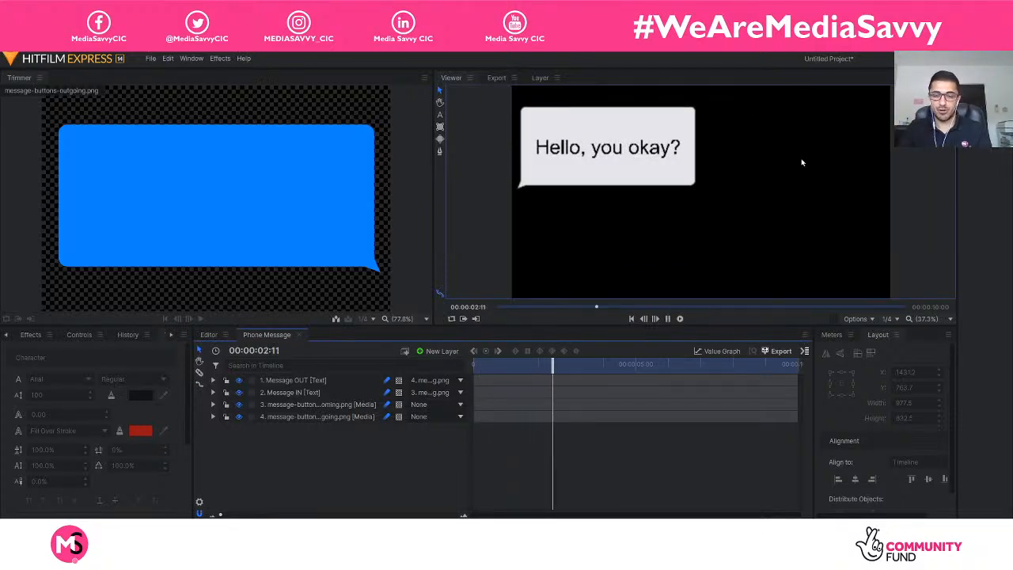
{"action": "key", "text": "space"}
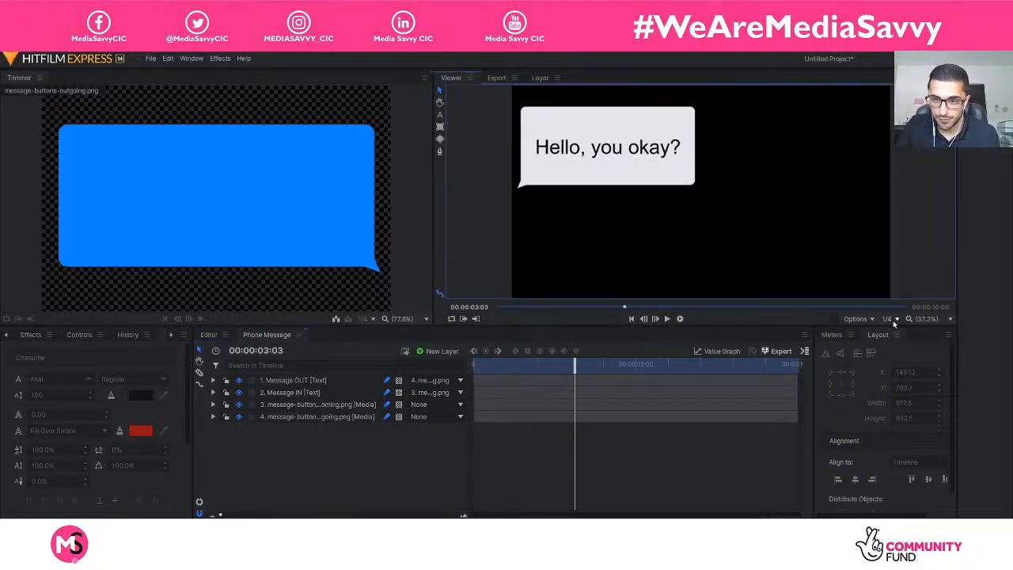
Switch the viewer's playback resolution to Full and return it to 1/4.
{"action": "left_click", "coordinate": [892, 319]}
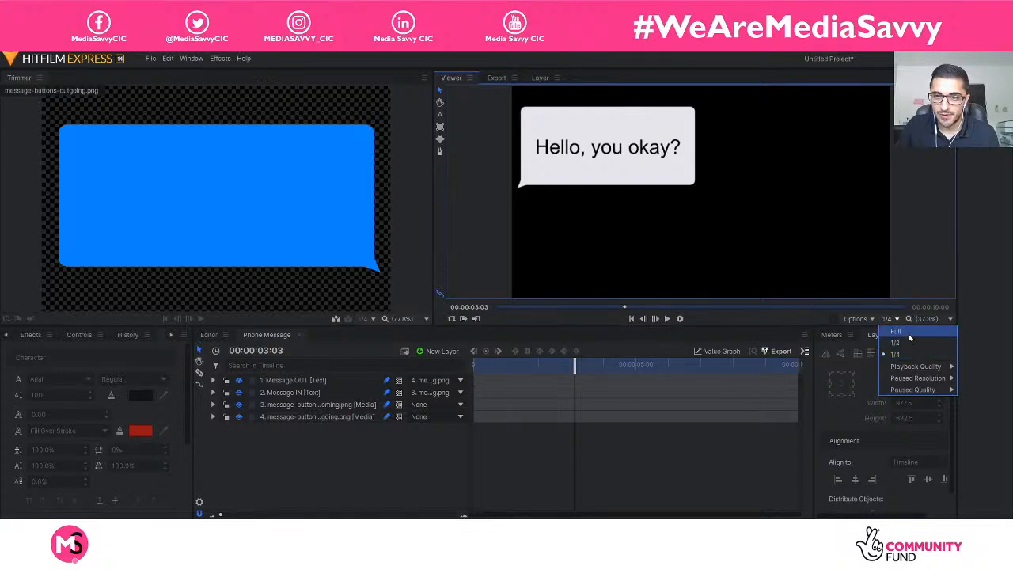
{"action": "left_click", "coordinate": [895, 330]}
{"action": "left_click", "coordinate": [887, 319]}
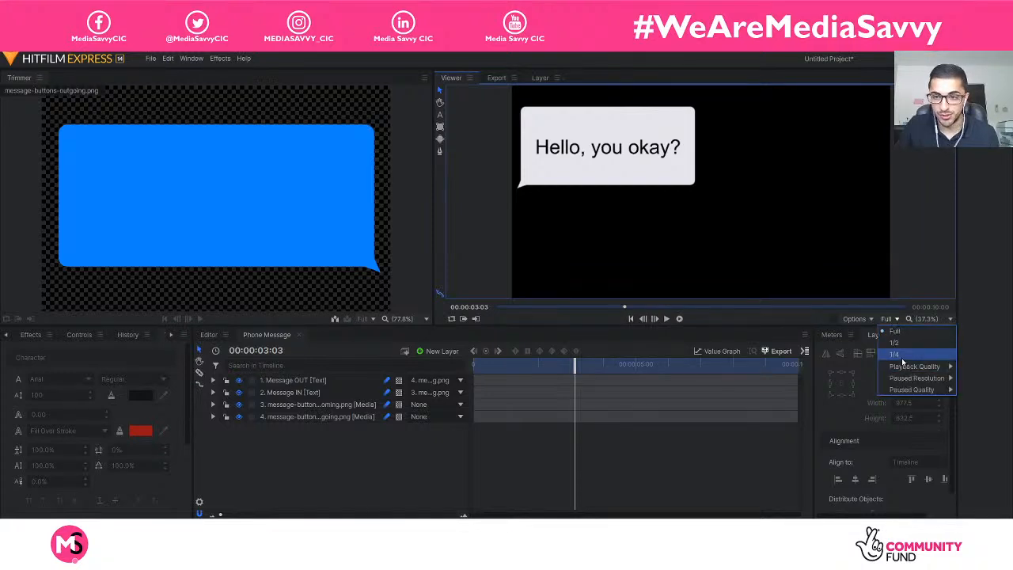
{"action": "left_click", "coordinate": [894, 354]}
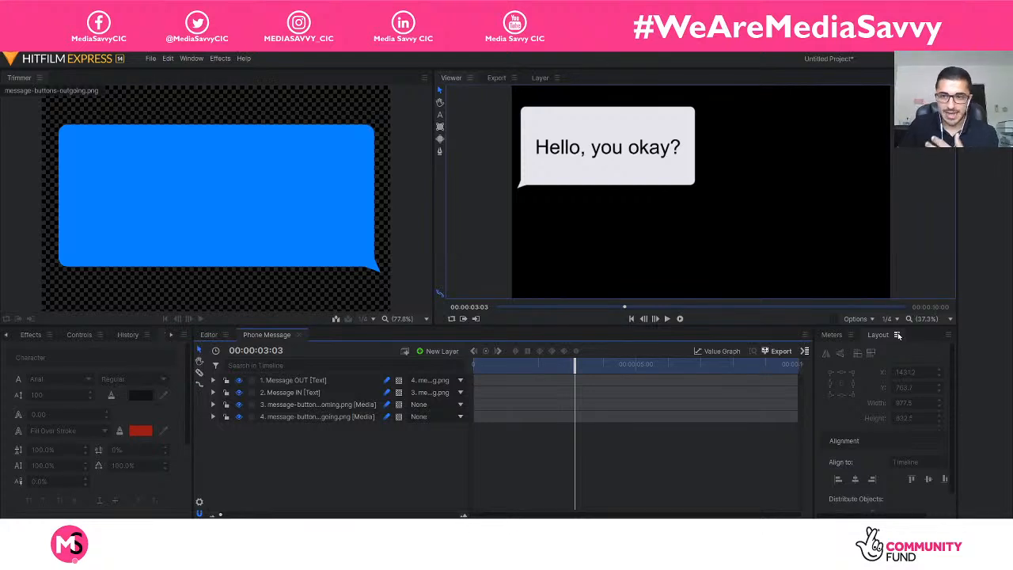
{"action": "left_click", "coordinate": [887, 320]}
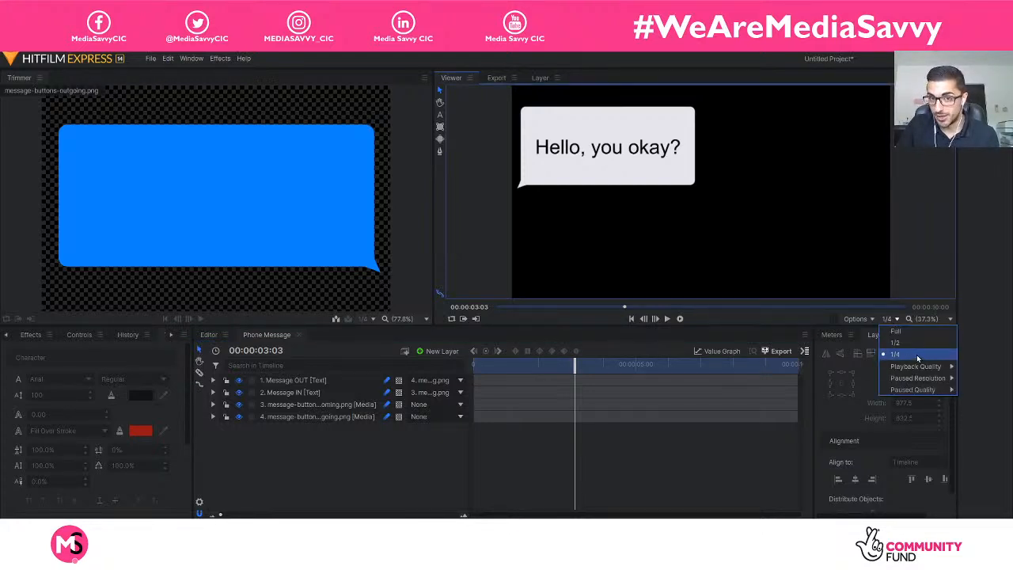
{"action": "left_click", "coordinate": [916, 355]}
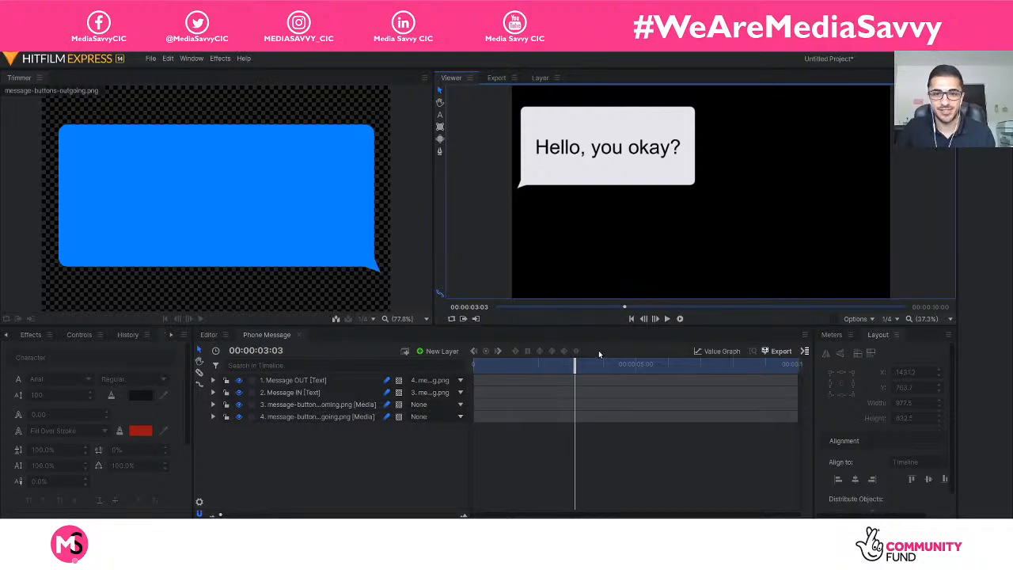
{"action": "left_click_drag", "start_coordinate": [574, 364], "coordinate": [644, 365]}
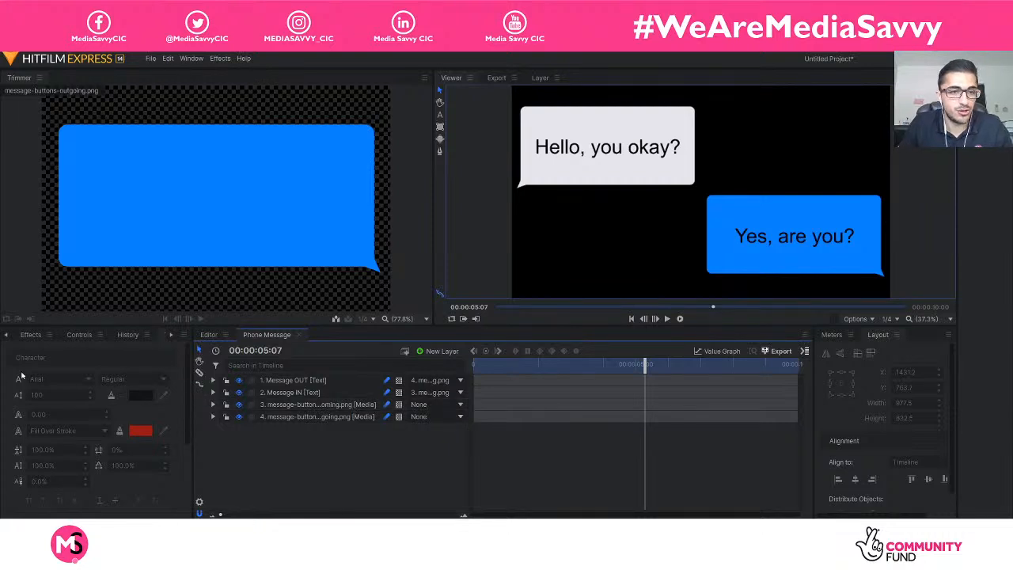
{"action": "left_click", "coordinate": [7, 336]}
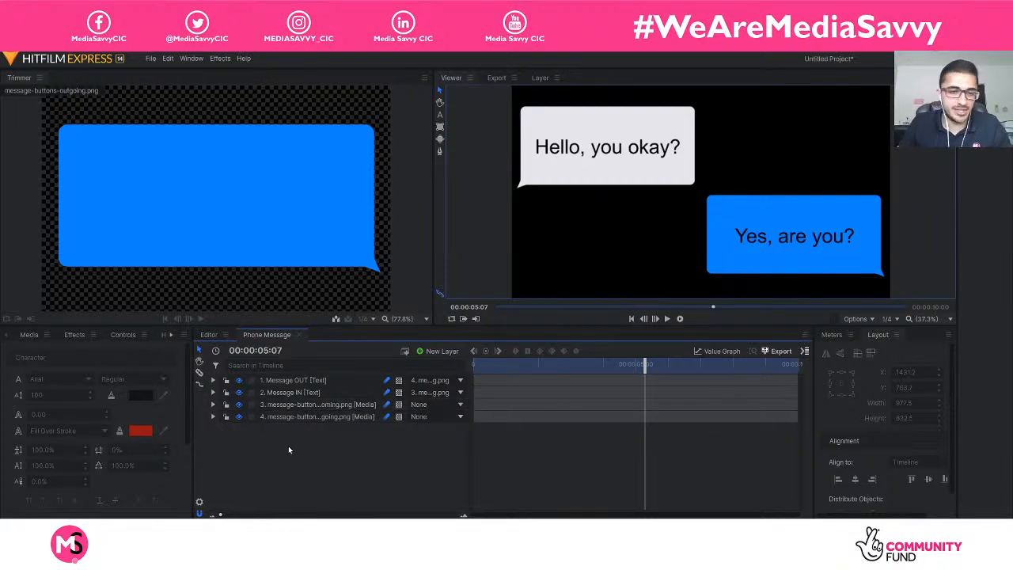
{"action": "left_click", "coordinate": [149, 62]}
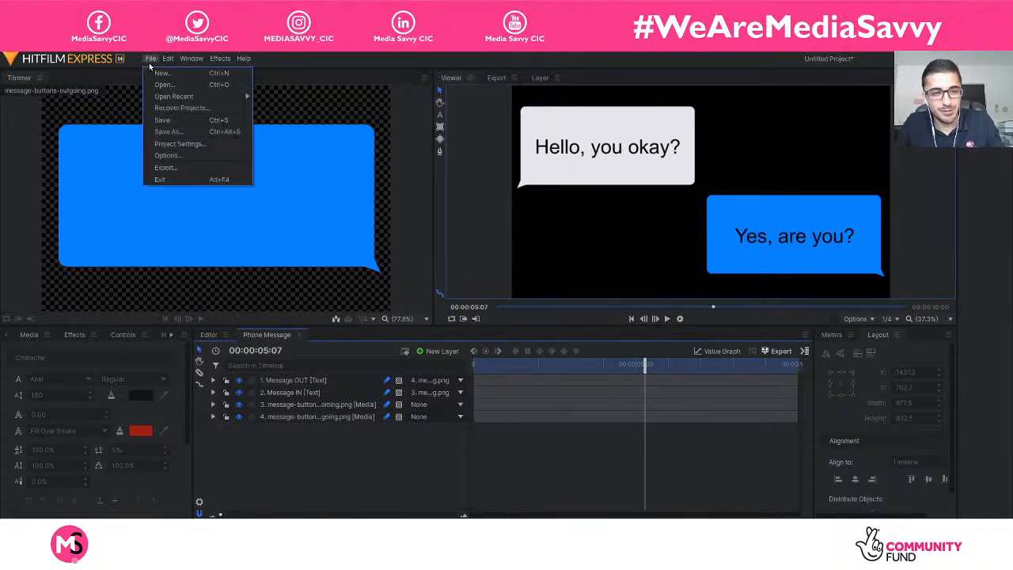
{"action": "left_click", "coordinate": [293, 67]}
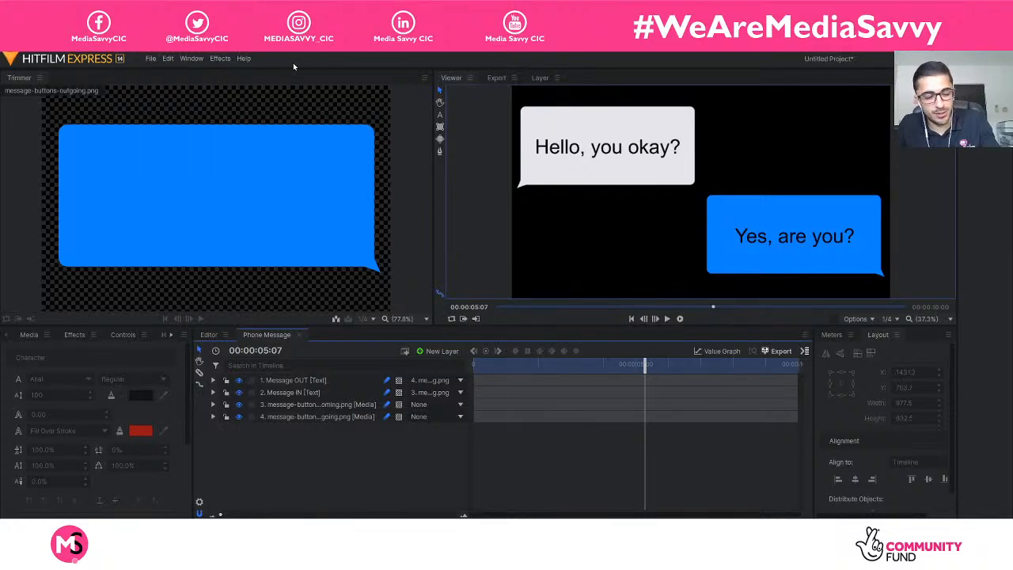
{"action": "left_click", "coordinate": [158, 62]}
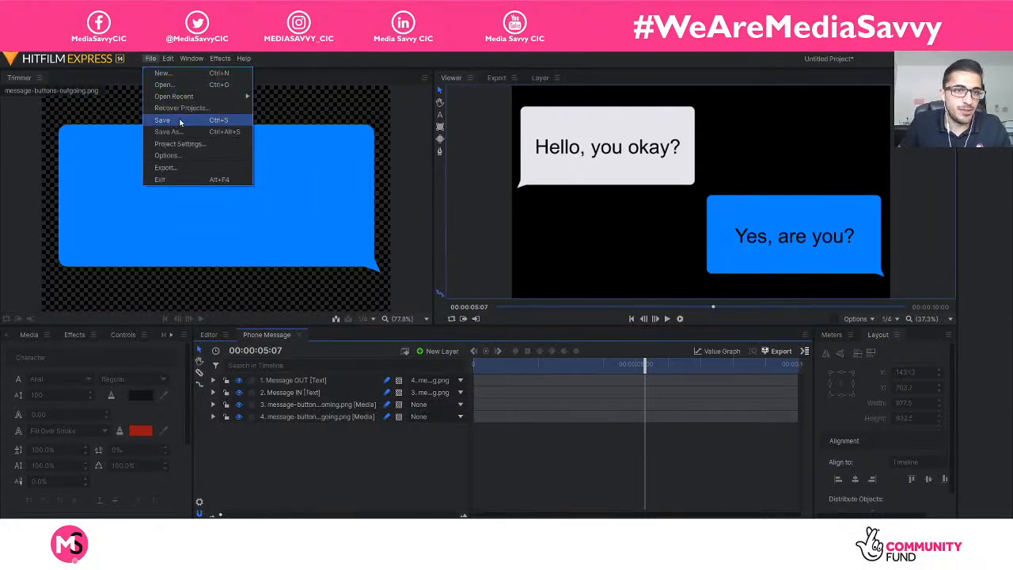
{"action": "left_click", "coordinate": [556, 407]}
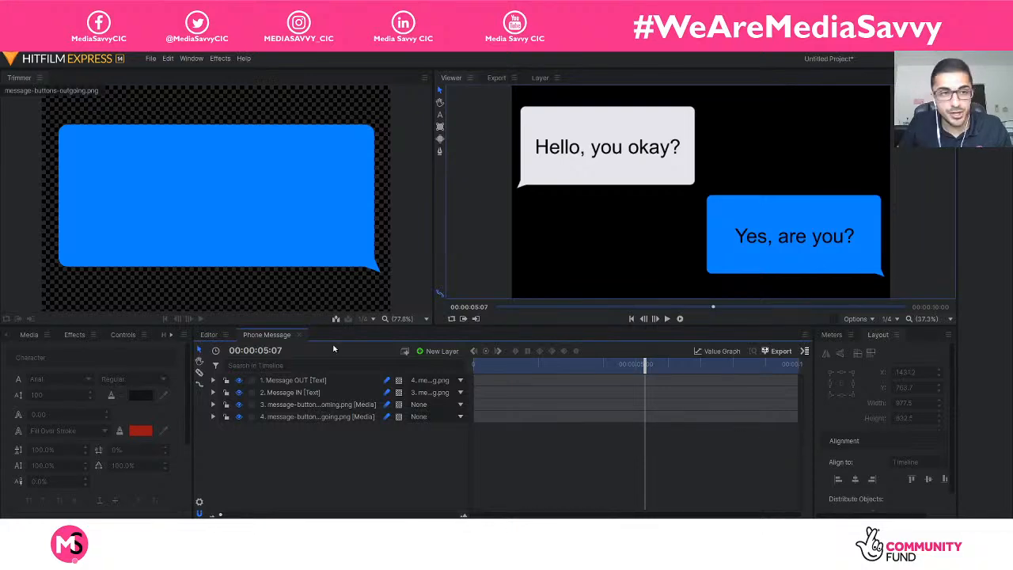
Save the project to the Desktop as a HitFilm project named "Session1-animation".
{"action": "left_click", "coordinate": [154, 59]}
{"action": "left_click", "coordinate": [186, 133]}
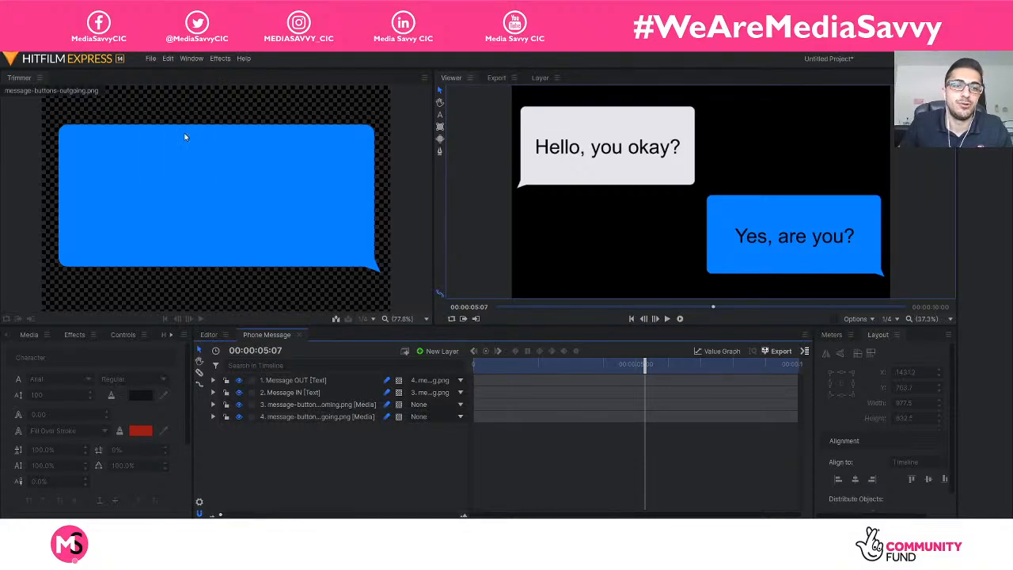
{"action": "scroll", "coordinate": [64, 166], "scroll_direction": "up", "scroll_amount": 3}
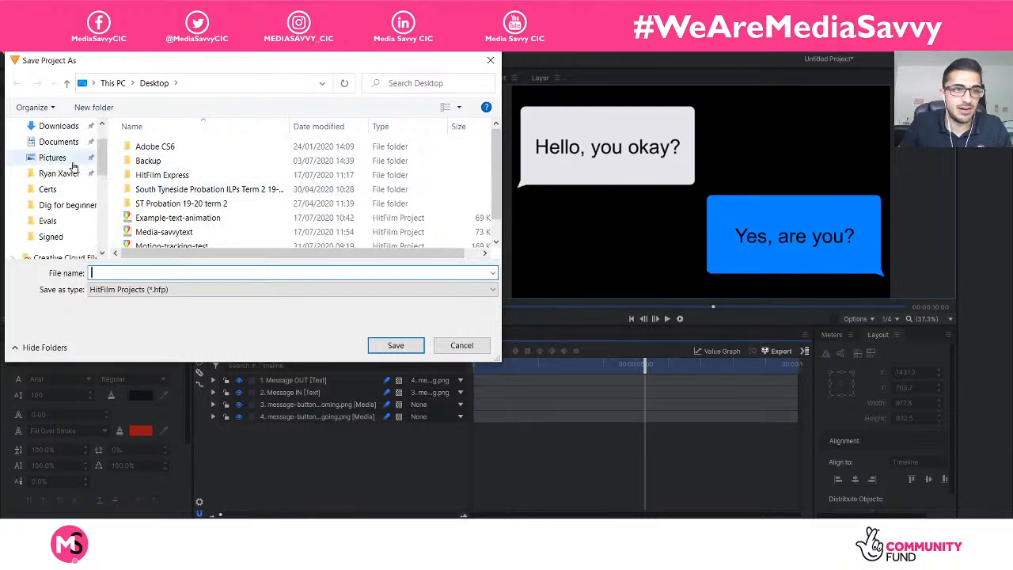
{"action": "left_click", "coordinate": [64, 155]}
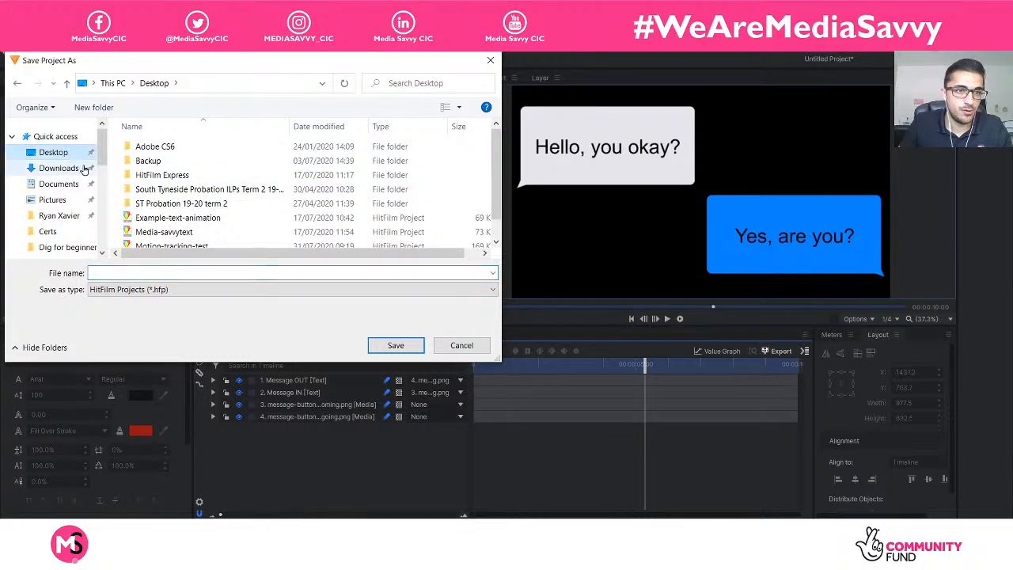
{"action": "left_click", "coordinate": [175, 274]}
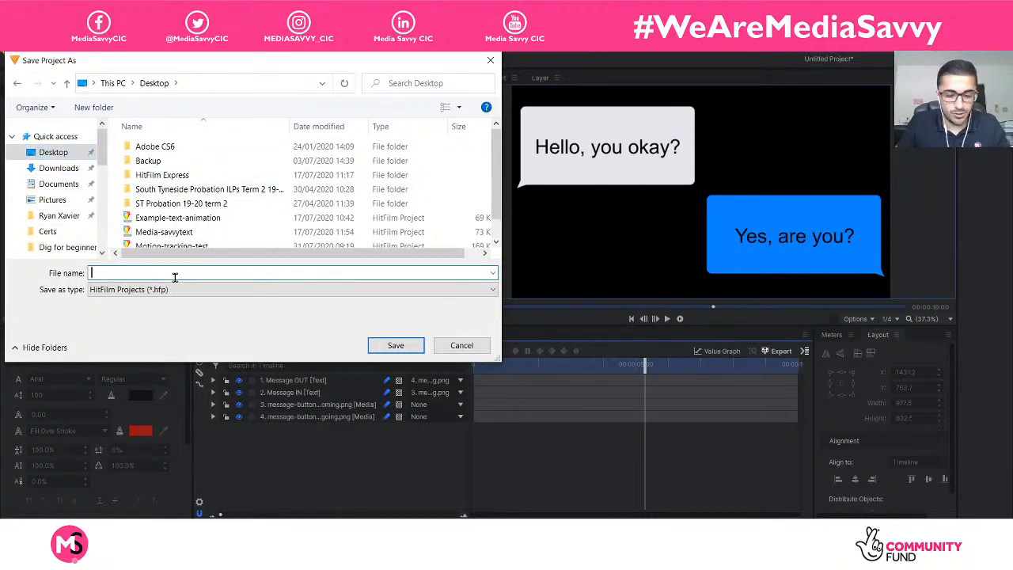
{"action": "type", "text": "Sessio"}
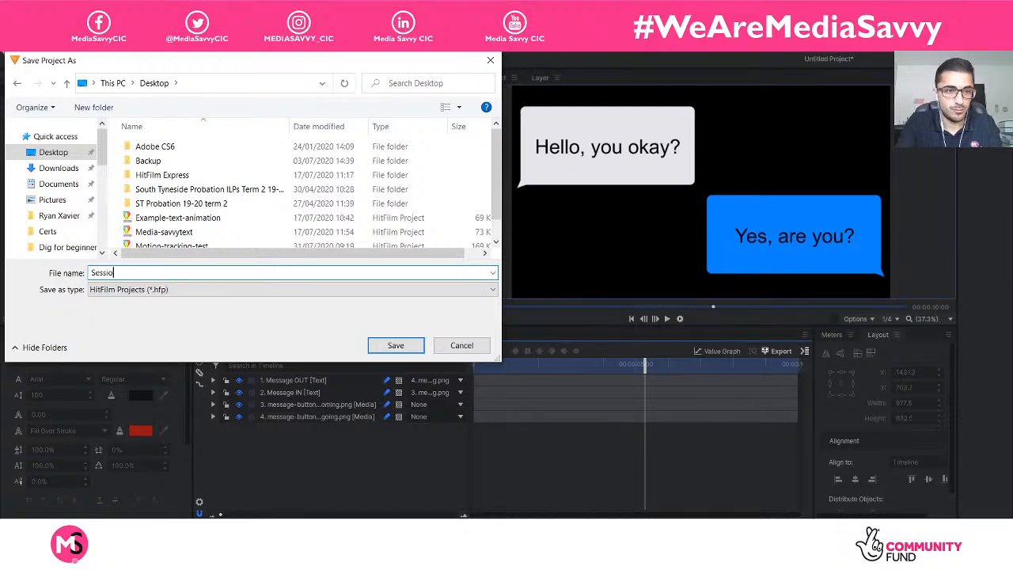
{"action": "type", "text": "n1-animation"}
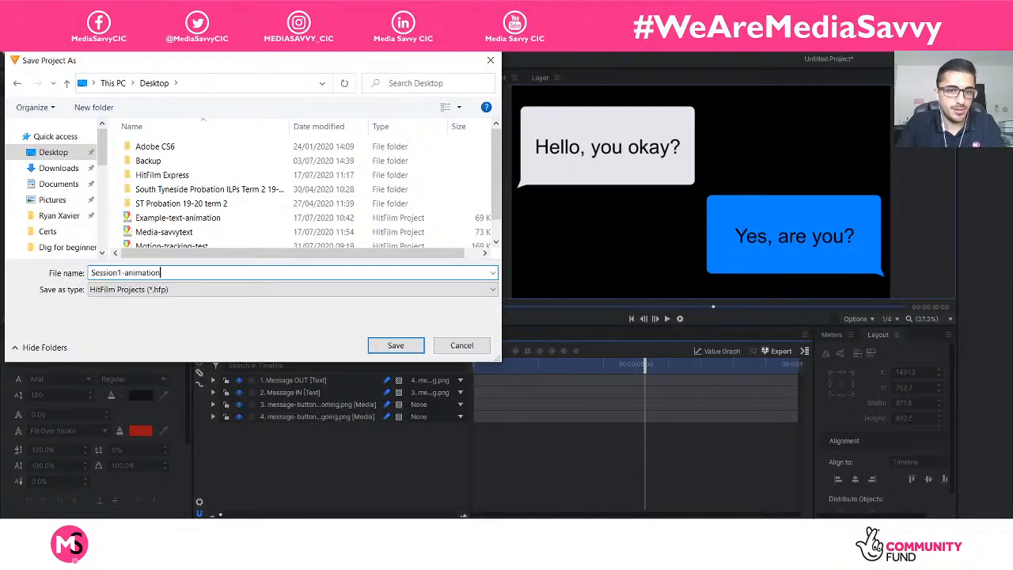
{"action": "key", "text": "Return"}
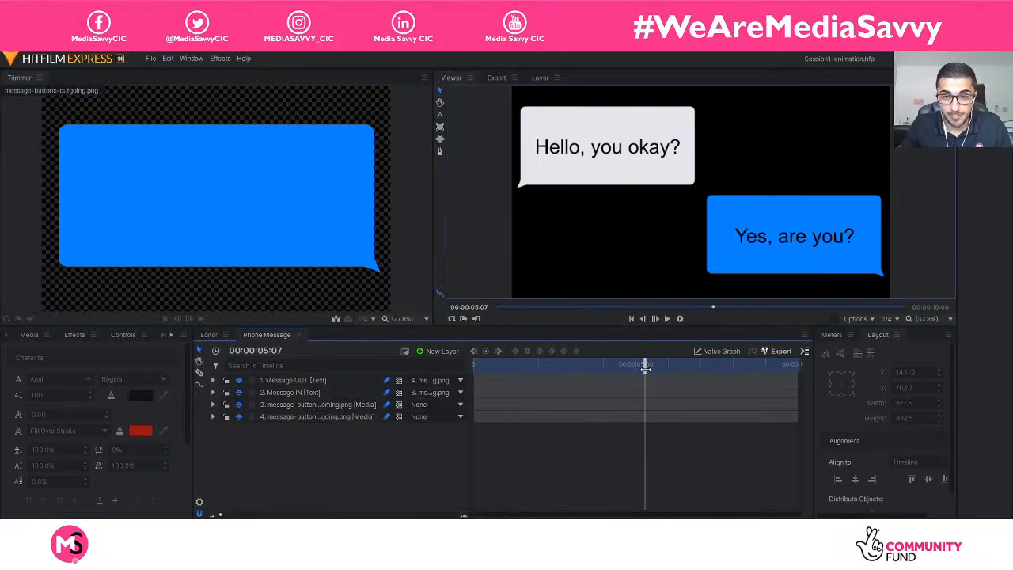
Play the Phone Message composite shot twice from the beginning to review the finished bubble animation.
{"action": "left_click_drag", "start_coordinate": [644, 364], "coordinate": [445, 375]}
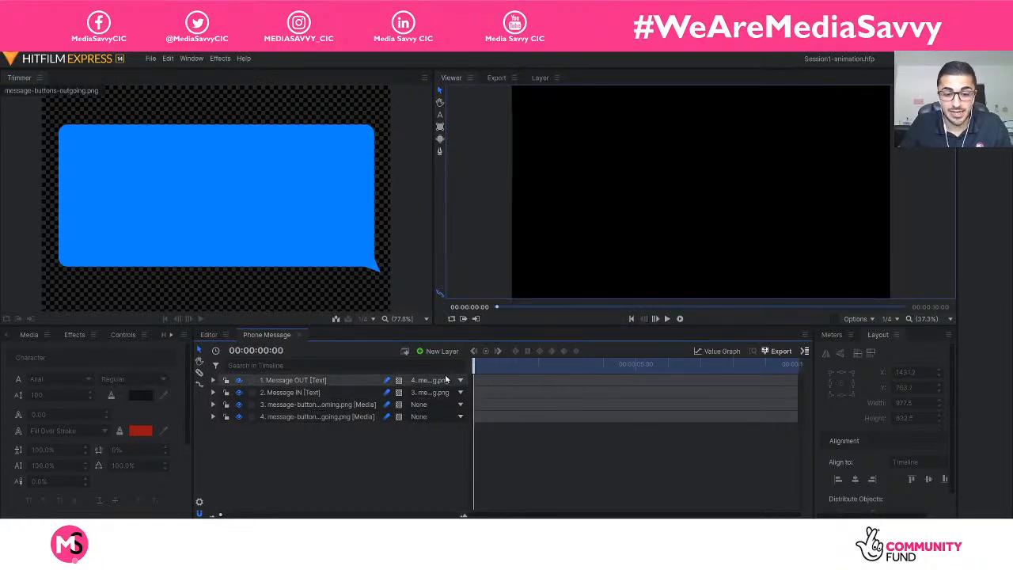
{"action": "key", "text": "space"}
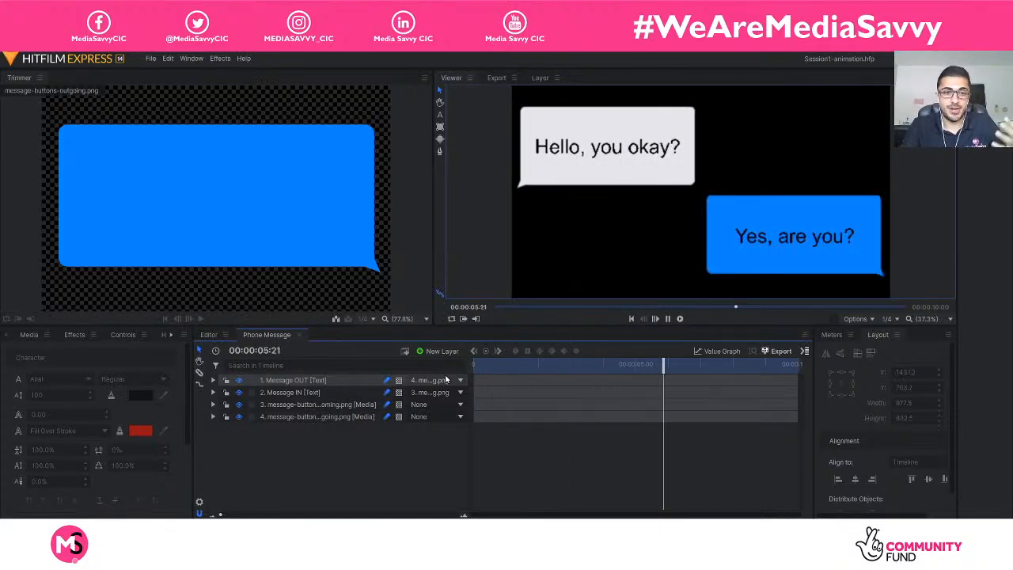
{"action": "key", "text": "space"}
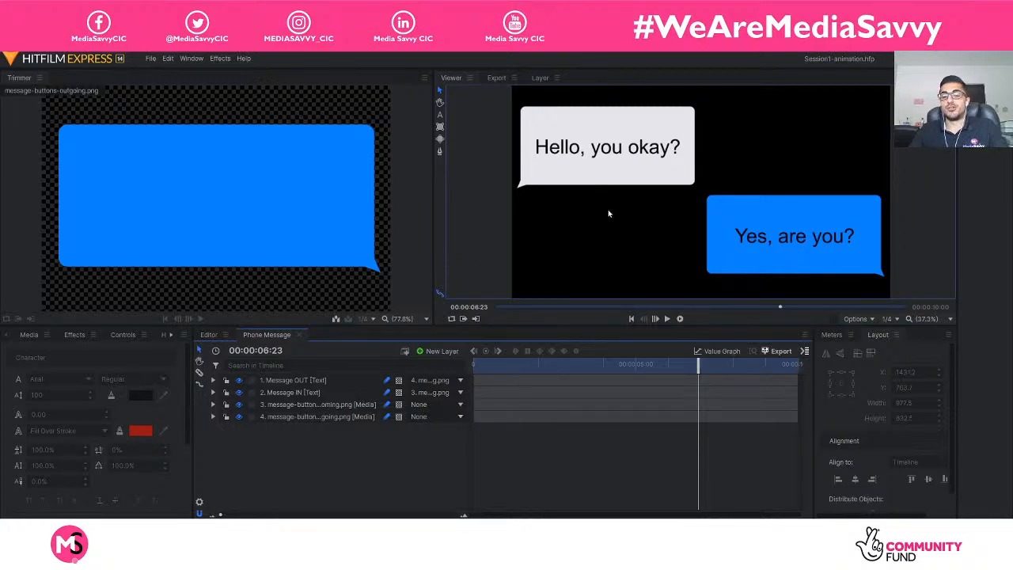
{"action": "left_click_drag", "start_coordinate": [700, 378], "coordinate": [427, 362]}
{"action": "key", "text": "space"}
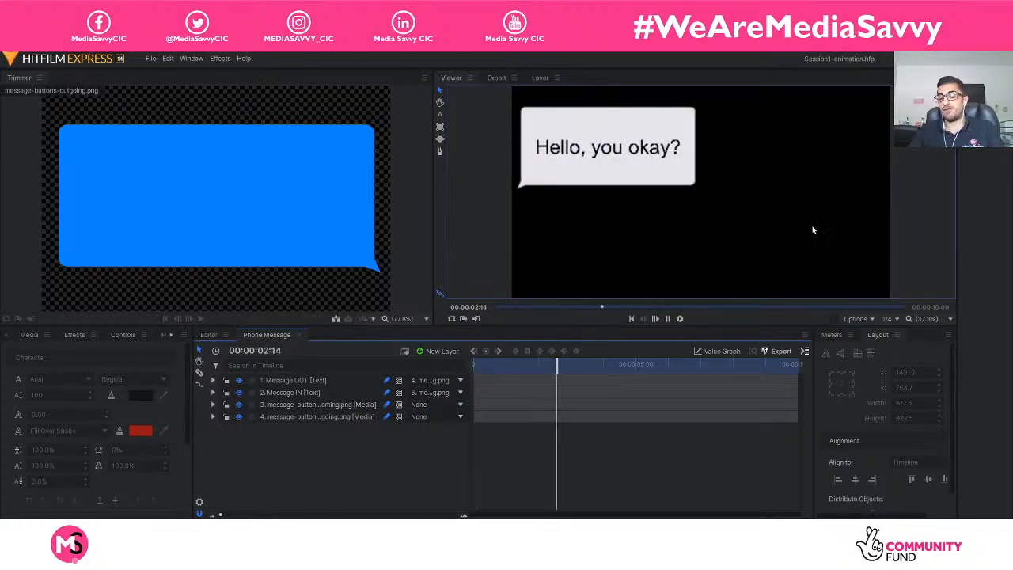
{"action": "key", "text": "space"}
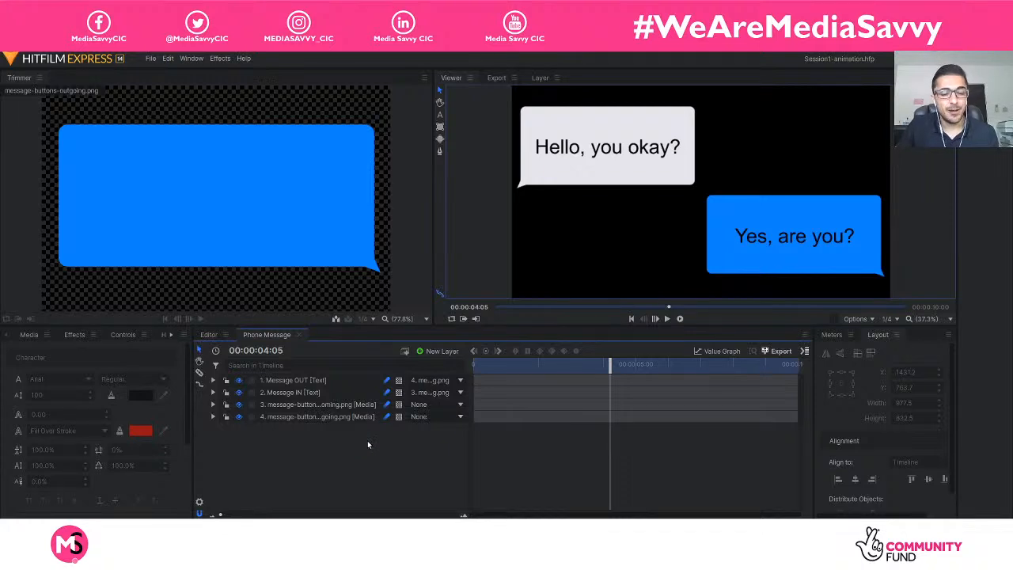
Return the playhead to the start of the Phone Message timeline and save the project.
{"action": "left_click_drag", "start_coordinate": [609, 365], "coordinate": [475, 365]}
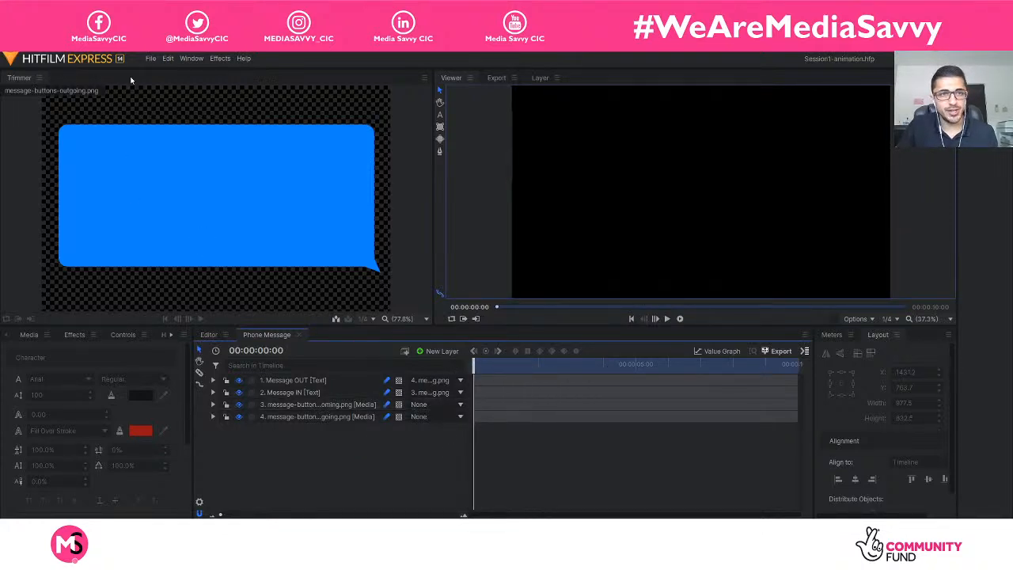
{"action": "left_click", "coordinate": [151, 60]}
{"action": "left_click", "coordinate": [176, 120]}
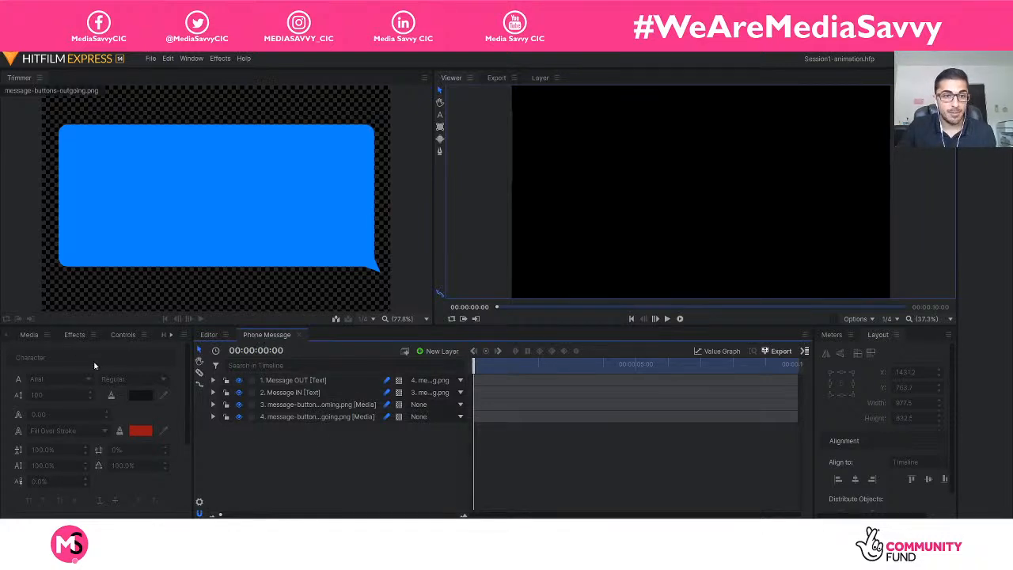
Show the project's media list and switch to the Editor timeline.
{"action": "left_click", "coordinate": [39, 337]}
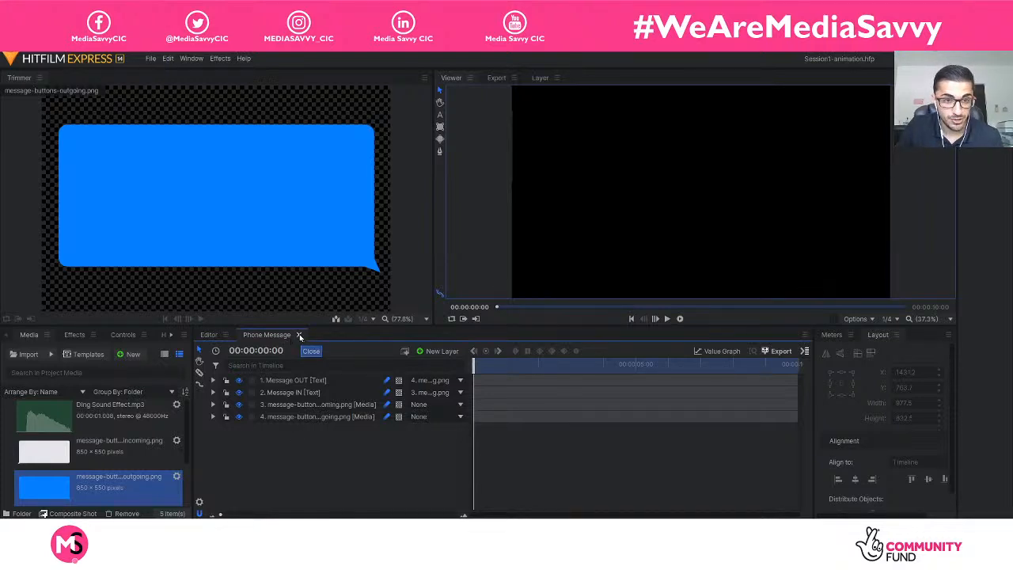
{"action": "left_click", "coordinate": [208, 335]}
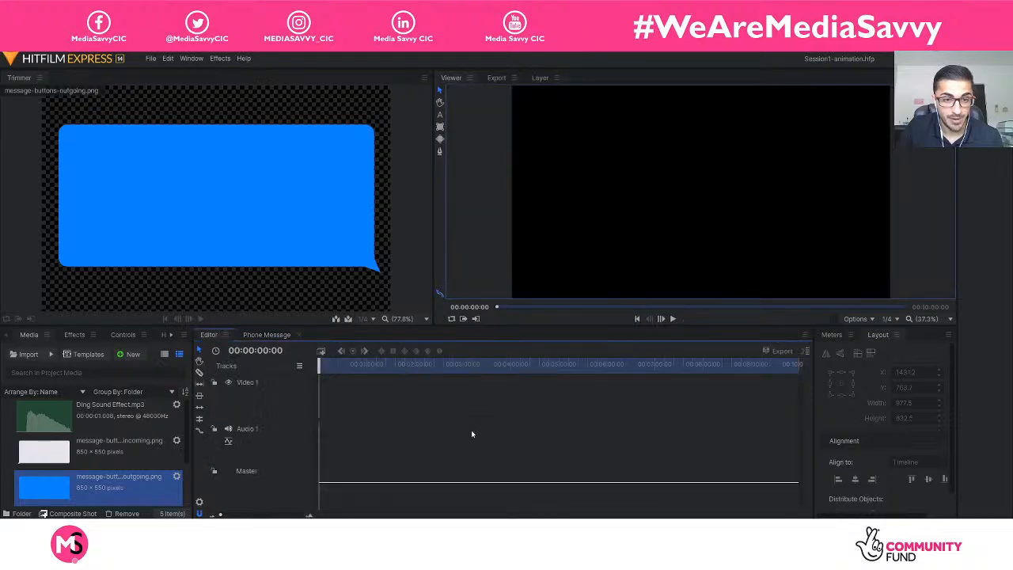
{"action": "scroll", "coordinate": [143, 429], "scroll_direction": "down", "scroll_amount": 2}
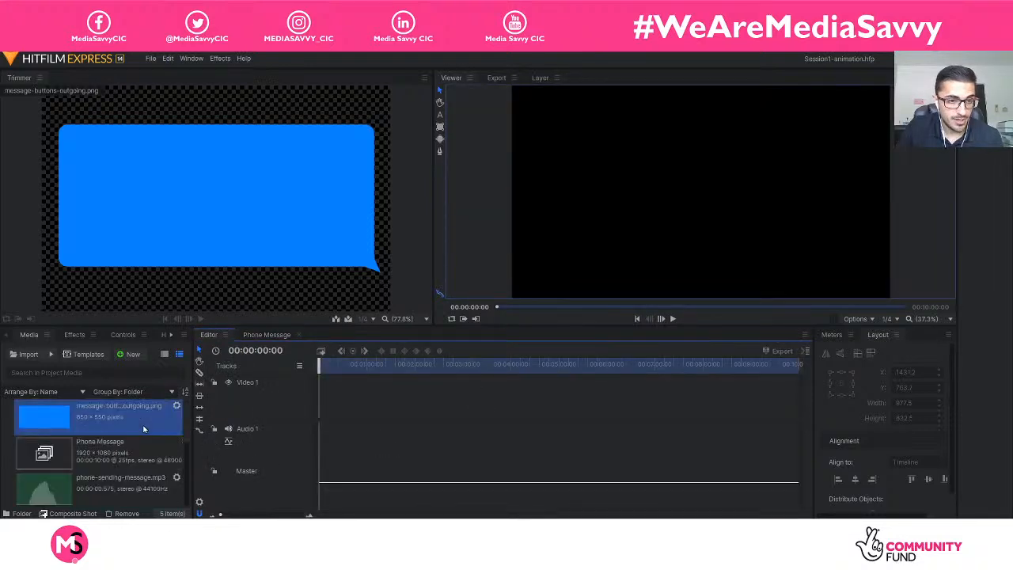
{"action": "scroll", "coordinate": [143, 429], "scroll_direction": "up", "scroll_amount": 2}
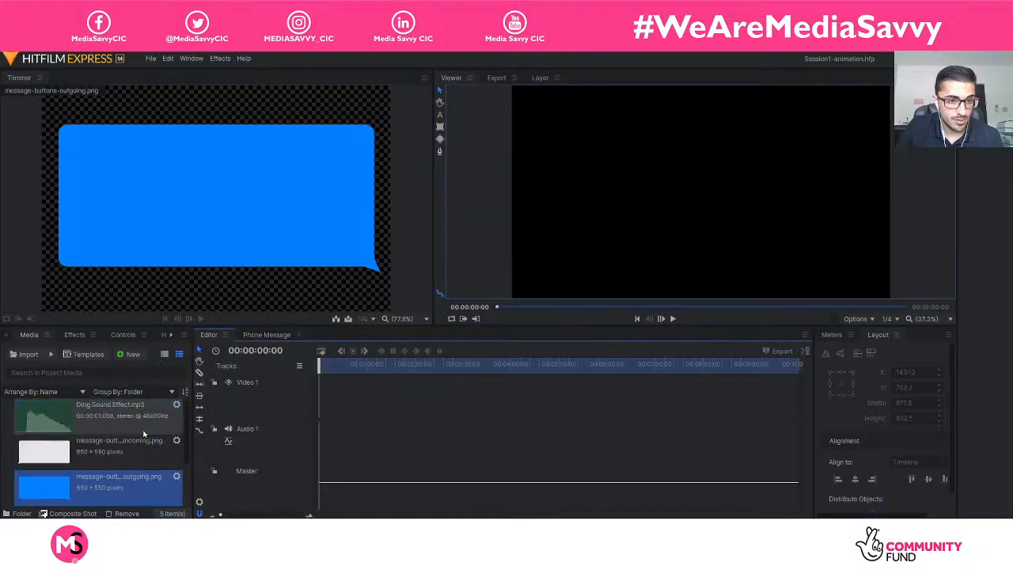
Import the "Phone footage" video from the Motion Tracking folder inside Documents > Animation Course.
{"action": "left_click", "coordinate": [34, 356]}
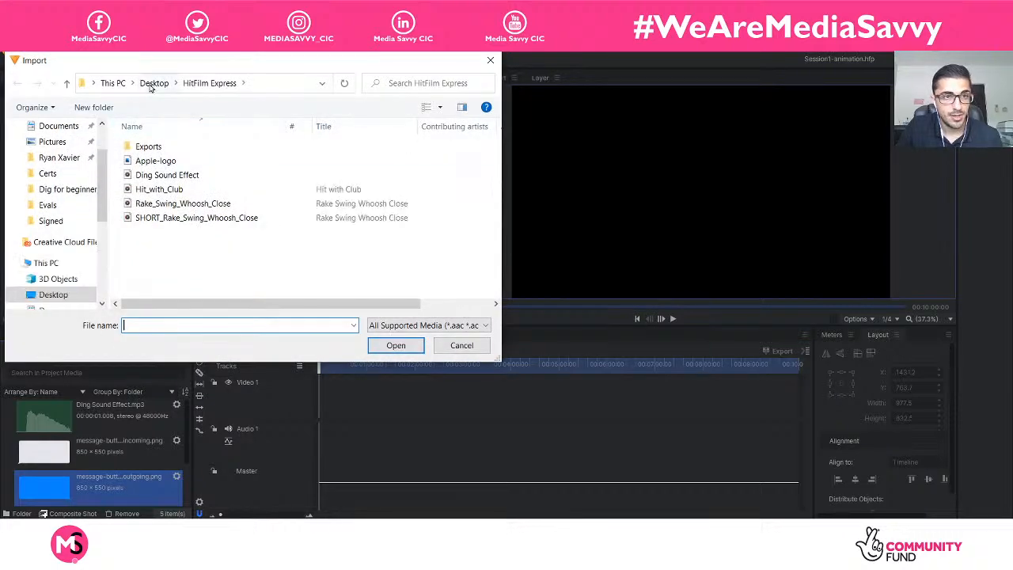
{"action": "left_click", "coordinate": [151, 85]}
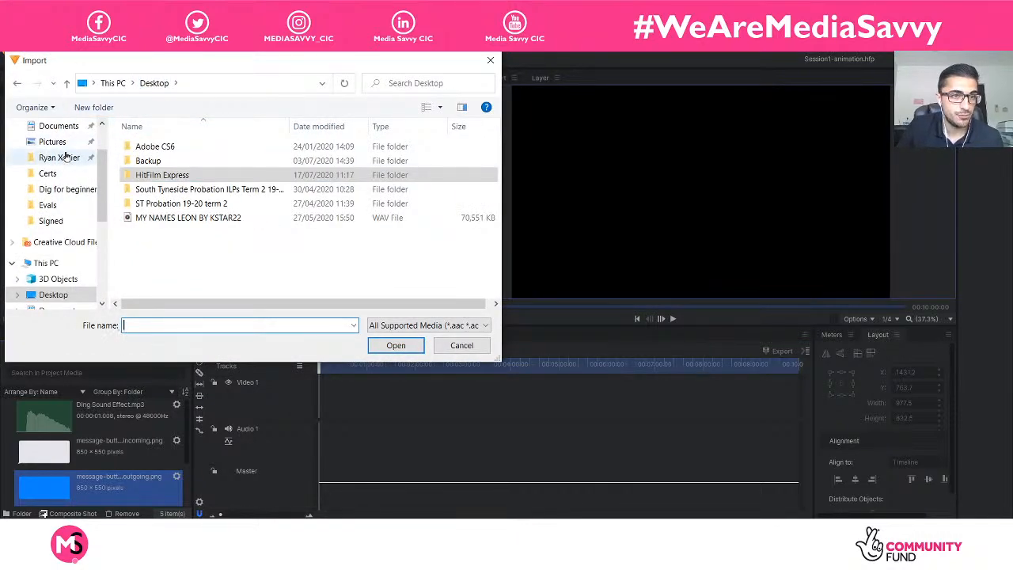
{"action": "left_click", "coordinate": [59, 125]}
{"action": "scroll", "coordinate": [189, 198], "scroll_direction": "down", "scroll_amount": 1}
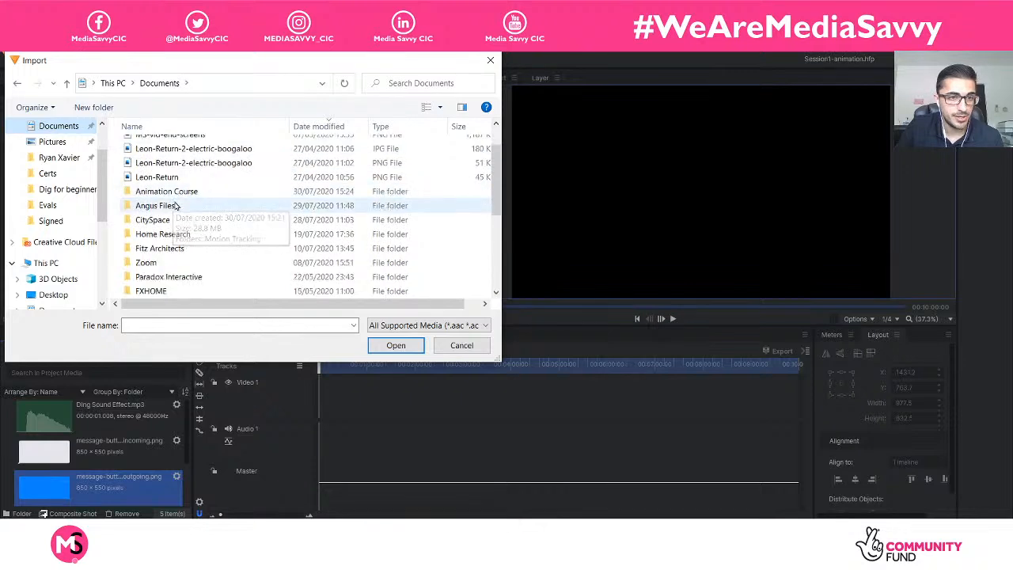
{"action": "scroll", "coordinate": [175, 206], "scroll_direction": "down", "scroll_amount": 1}
{"action": "double_click", "coordinate": [168, 158]}
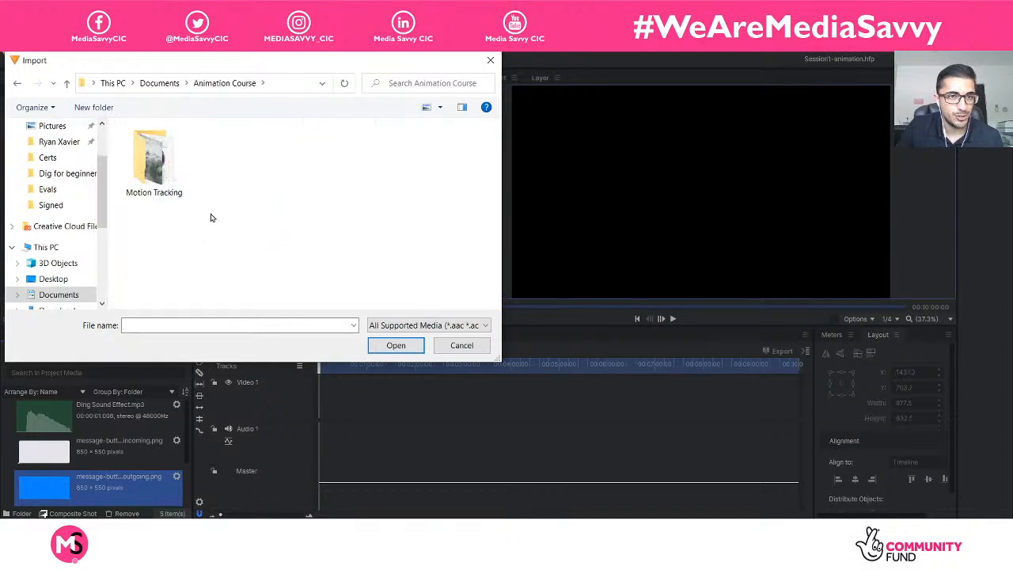
{"action": "double_click", "coordinate": [152, 168]}
{"action": "left_click", "coordinate": [363, 163]}
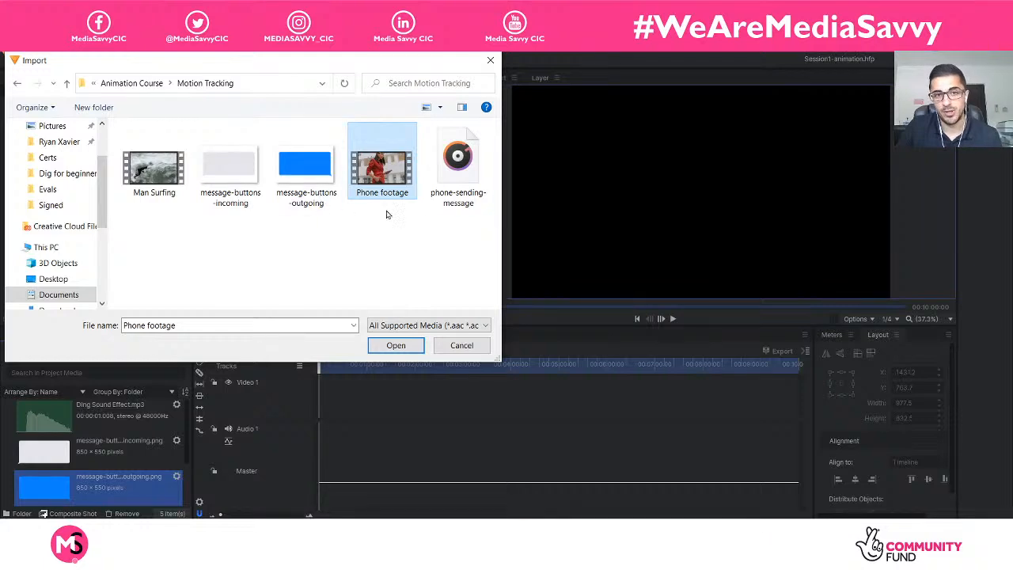
{"action": "left_click", "coordinate": [418, 351]}
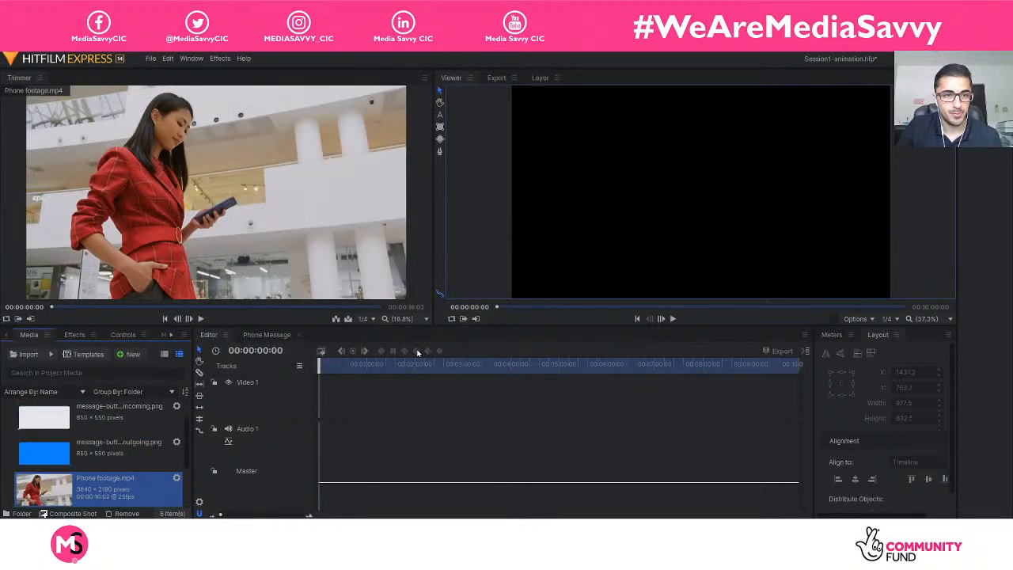
{"action": "right_click", "coordinate": [92, 489]}
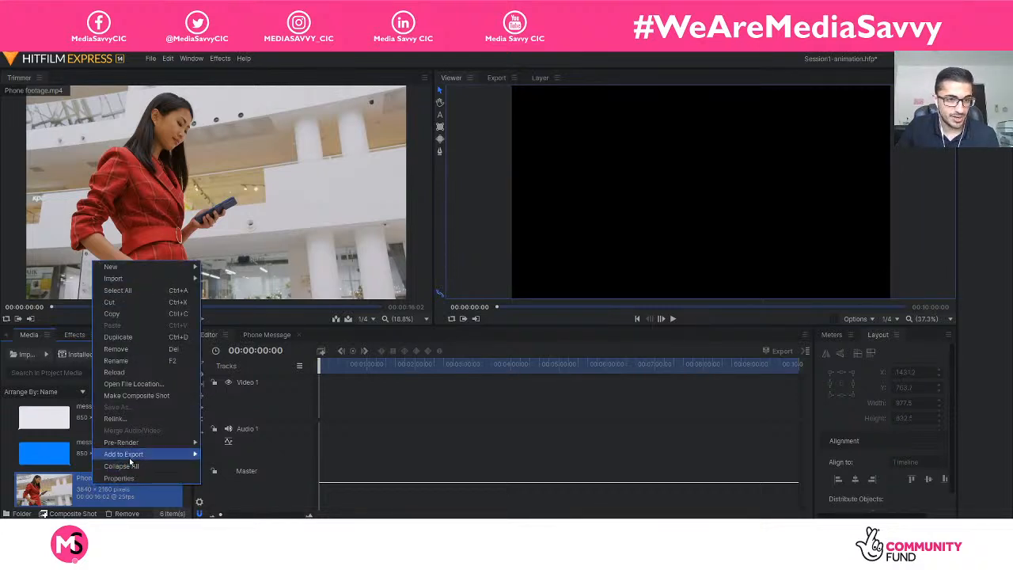
{"action": "left_click", "coordinate": [150, 395]}
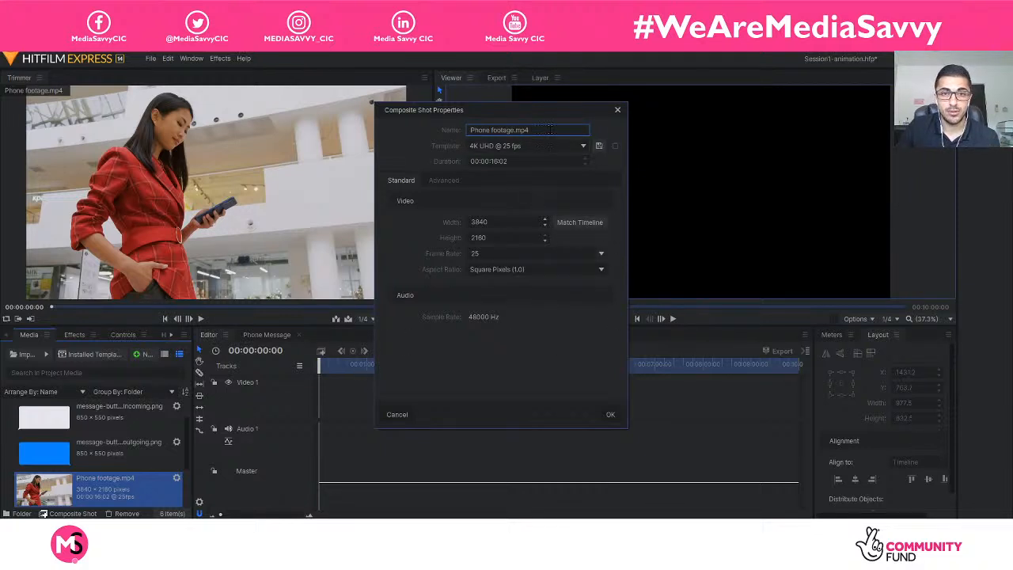
{"action": "left_click_drag", "start_coordinate": [550, 130], "coordinate": [428, 133]}
{"action": "type", "text": "P"}
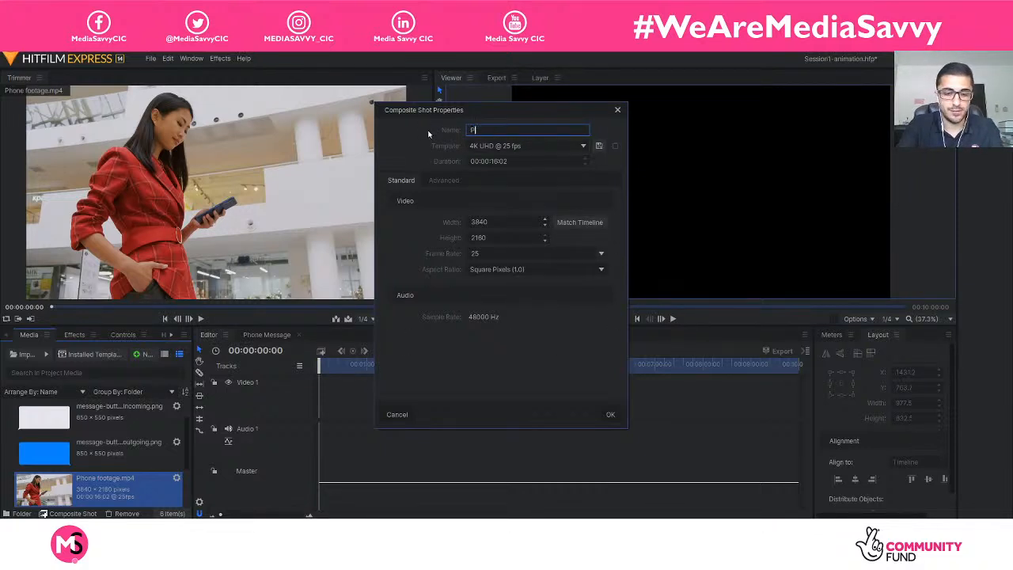
{"action": "type", "text": "hone tracking"}
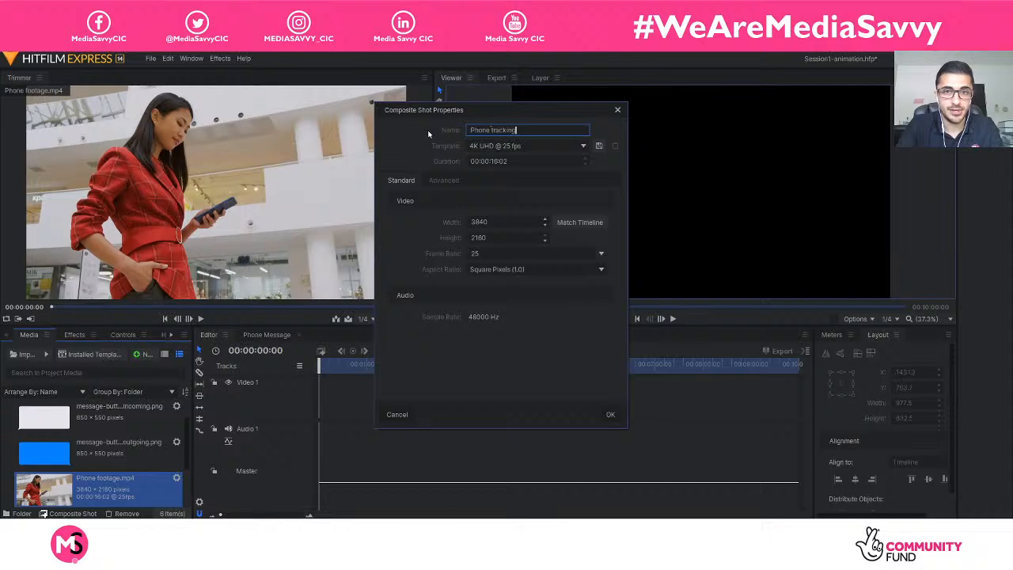
{"action": "left_click", "coordinate": [580, 223]}
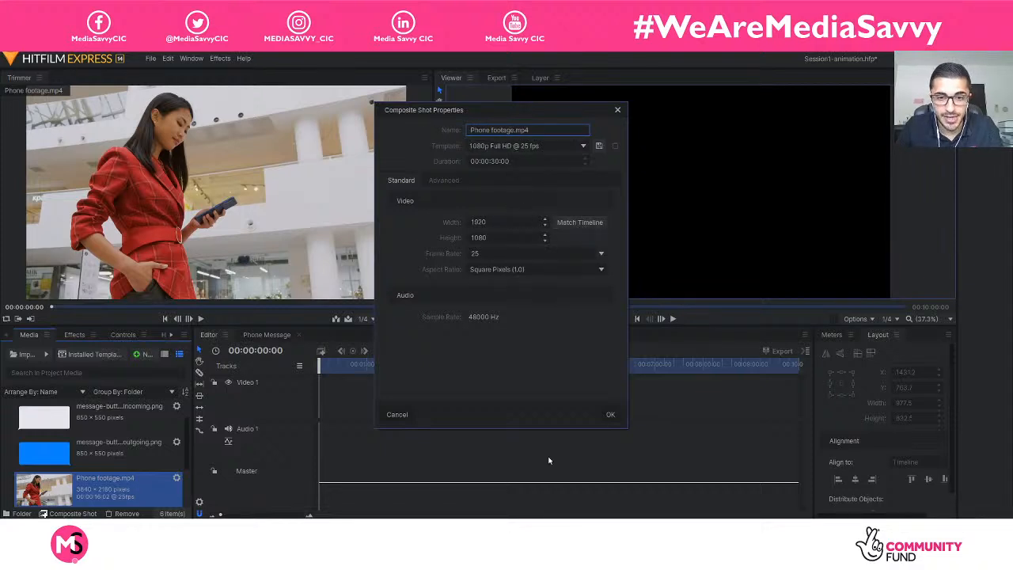
{"action": "left_click", "coordinate": [402, 413]}
Start making a composite shot from Phone footage.mp4 and match its settings to the 1920 × 1080 timeline.
{"action": "right_click", "coordinate": [123, 489]}
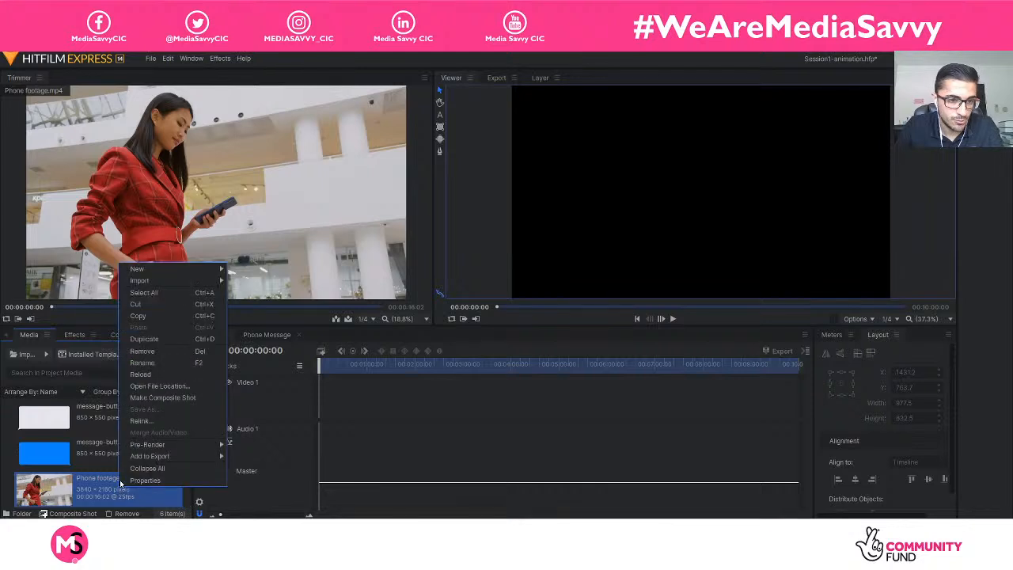
{"action": "left_click", "coordinate": [172, 398]}
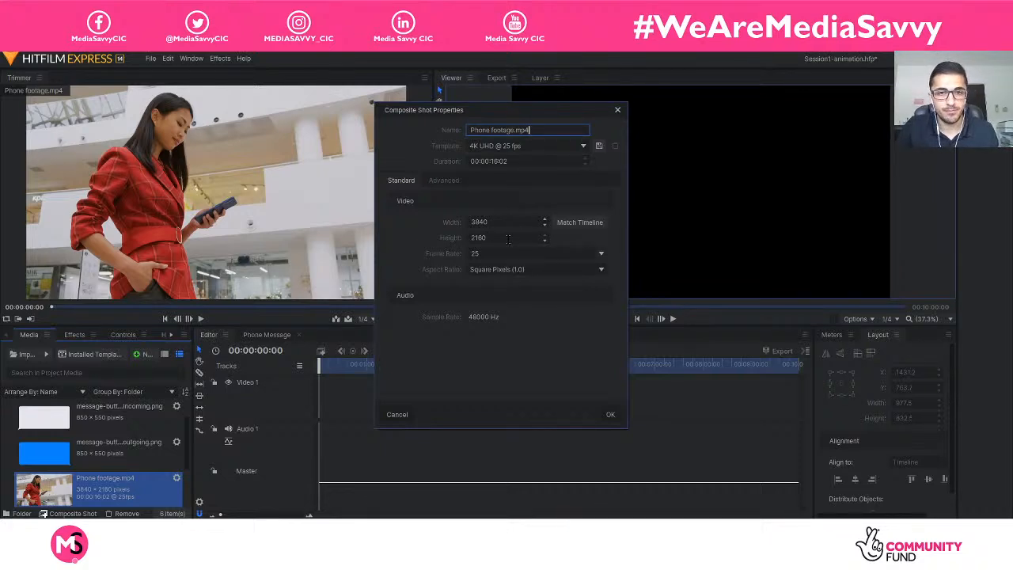
{"action": "left_click", "coordinate": [516, 236]}
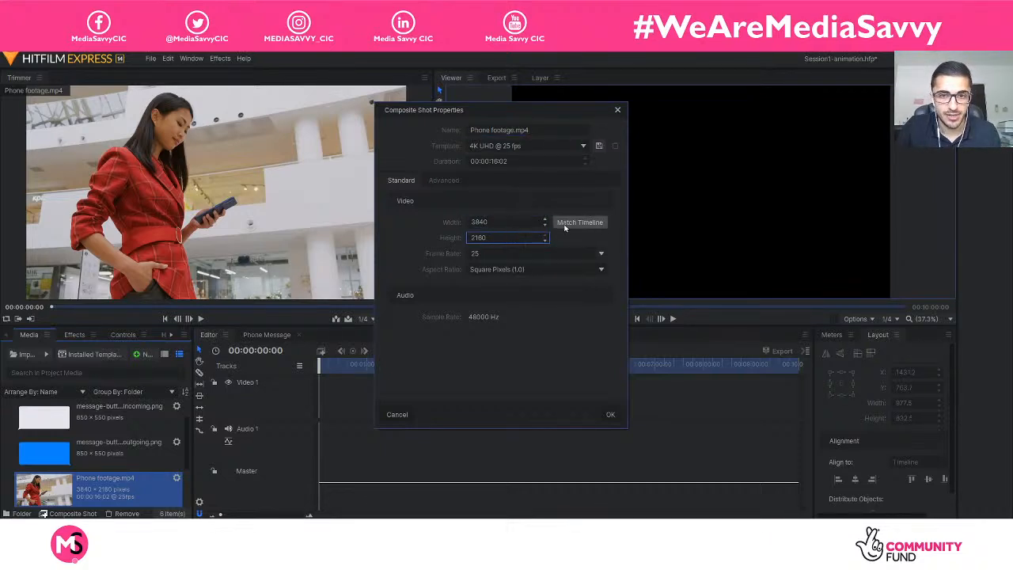
{"action": "left_click", "coordinate": [578, 223]}
{"action": "left_click", "coordinate": [506, 222]}
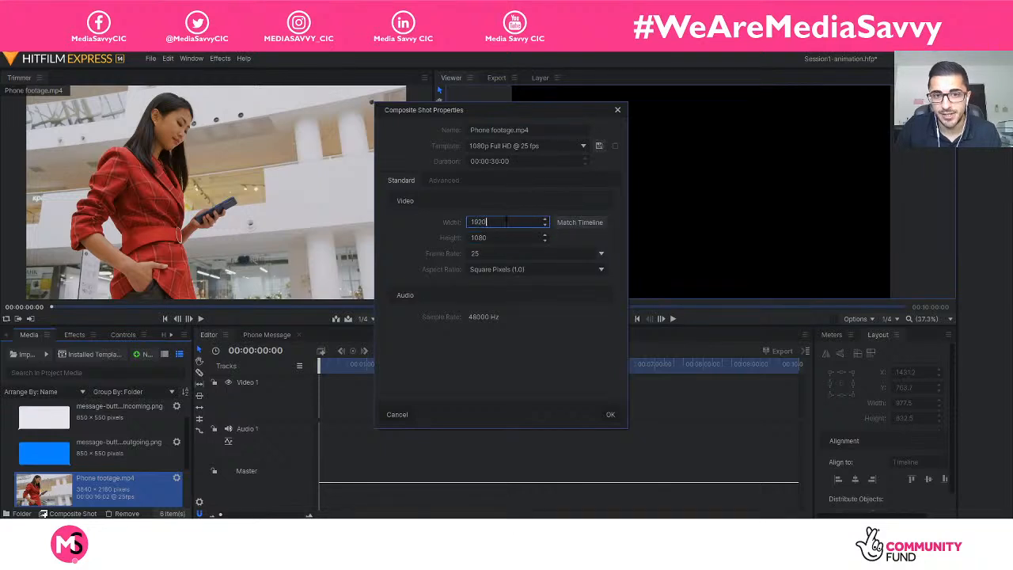
{"action": "left_click", "coordinate": [506, 237]}
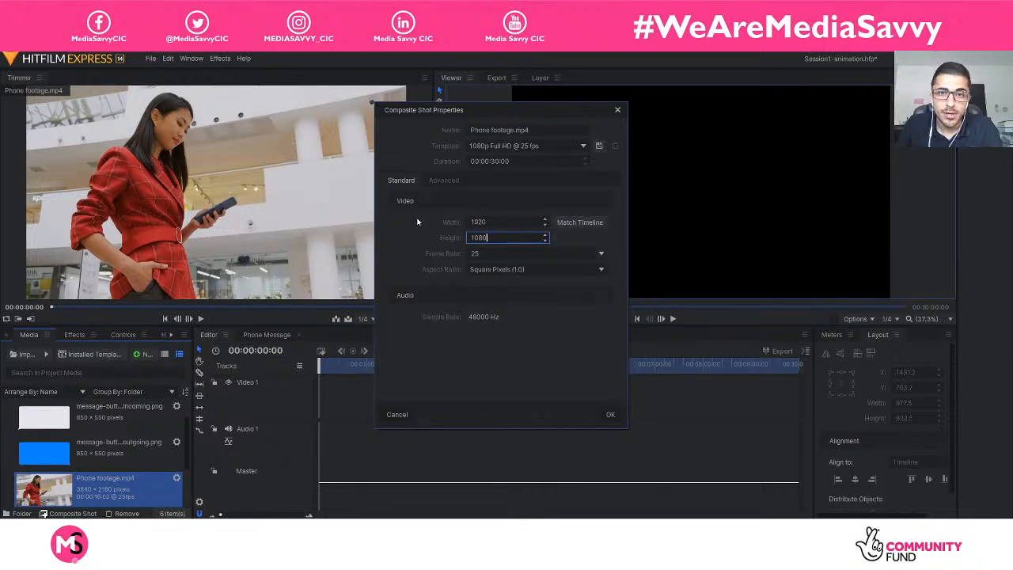
Name the composite shot "Phone tracking", set its duration to 00:00:15:00 and create it.
{"action": "left_click_drag", "start_coordinate": [539, 130], "coordinate": [378, 131]}
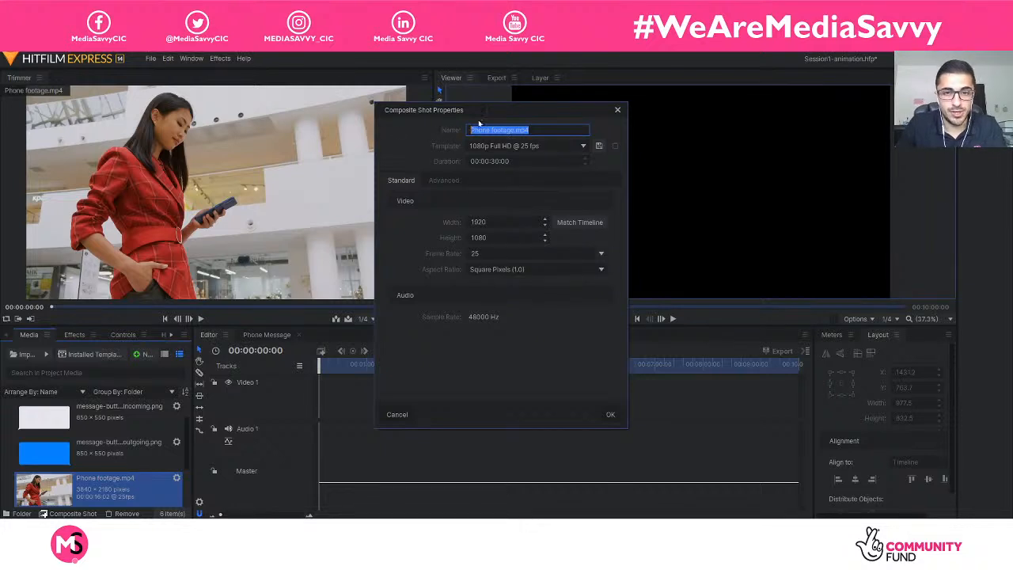
{"action": "type", "text": "Phone"}
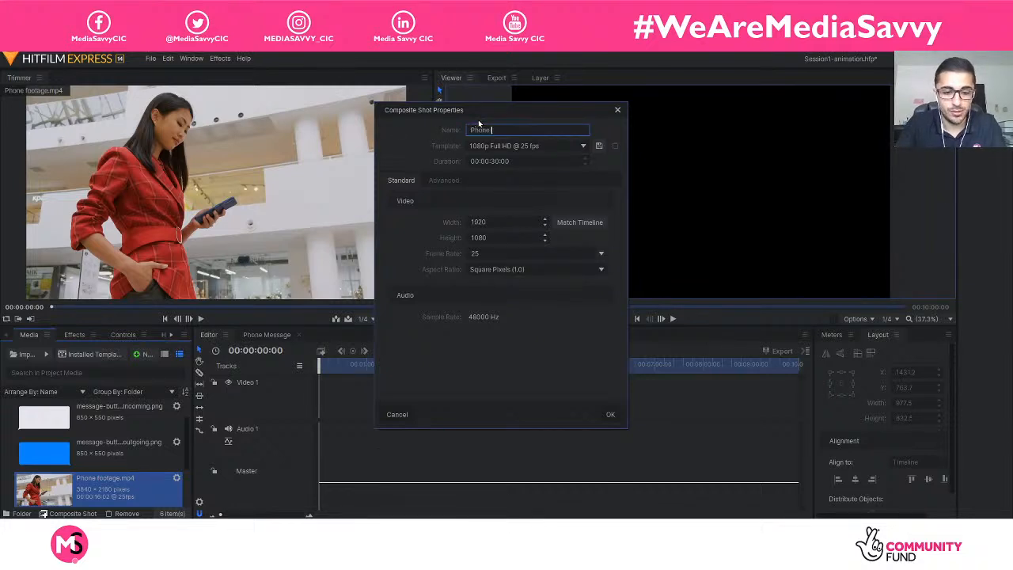
{"action": "type", "text": " tracking"}
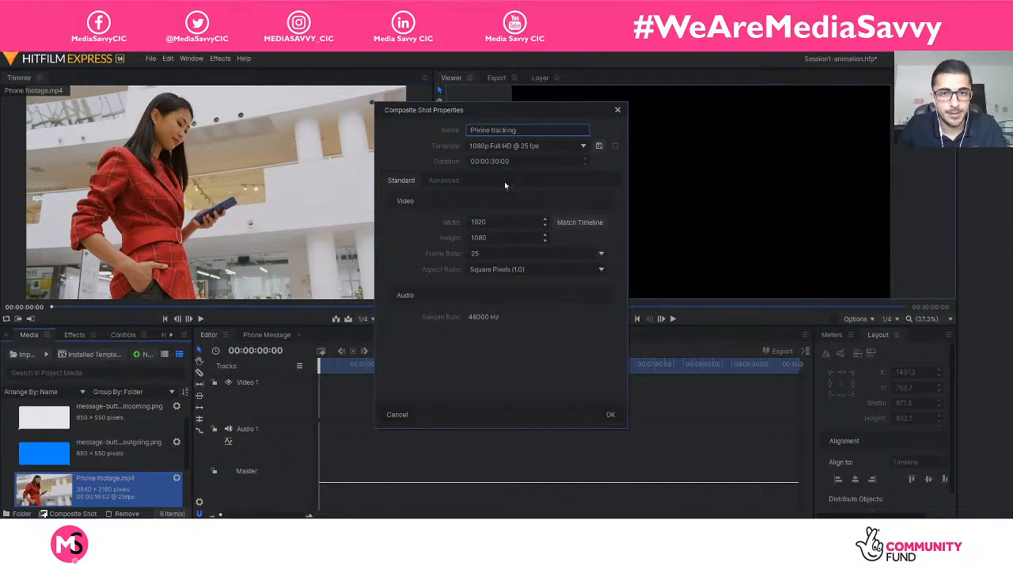
{"action": "left_click", "coordinate": [501, 161]}
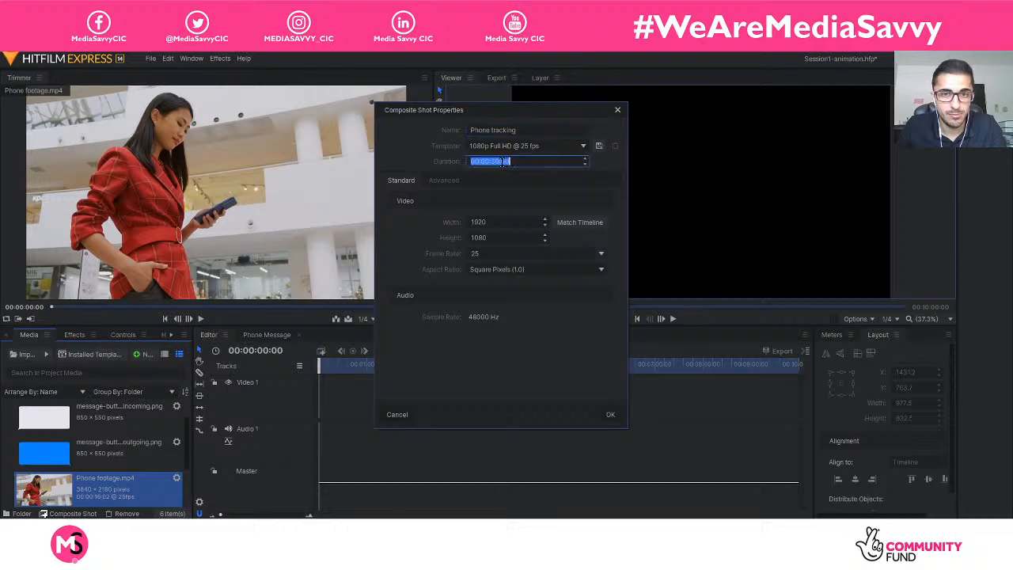
{"action": "left_click", "coordinate": [502, 162]}
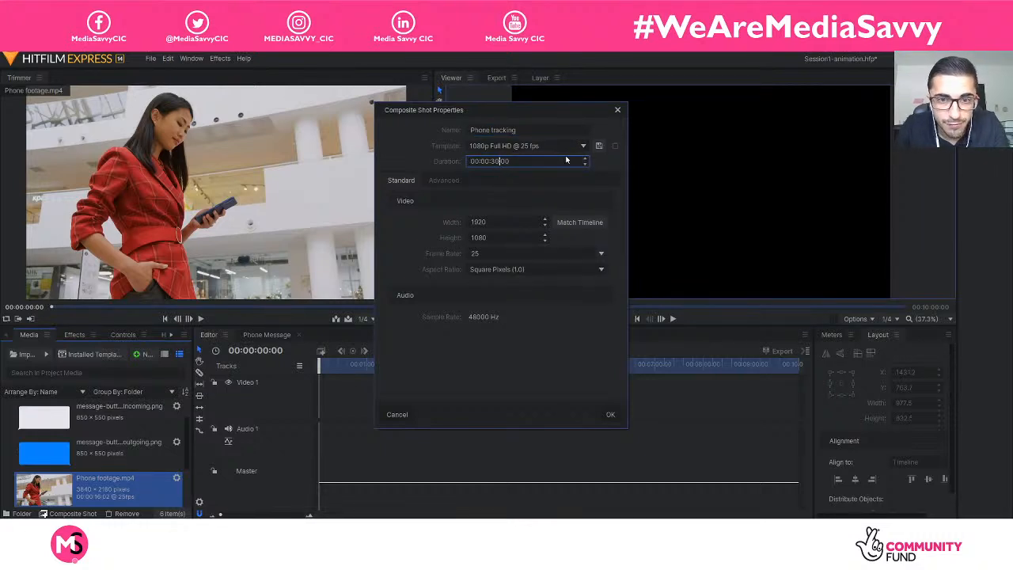
{"action": "key", "text": "BackSpace"}
{"action": "key", "text": "BackSpace"}
{"action": "type", "text": "15"}
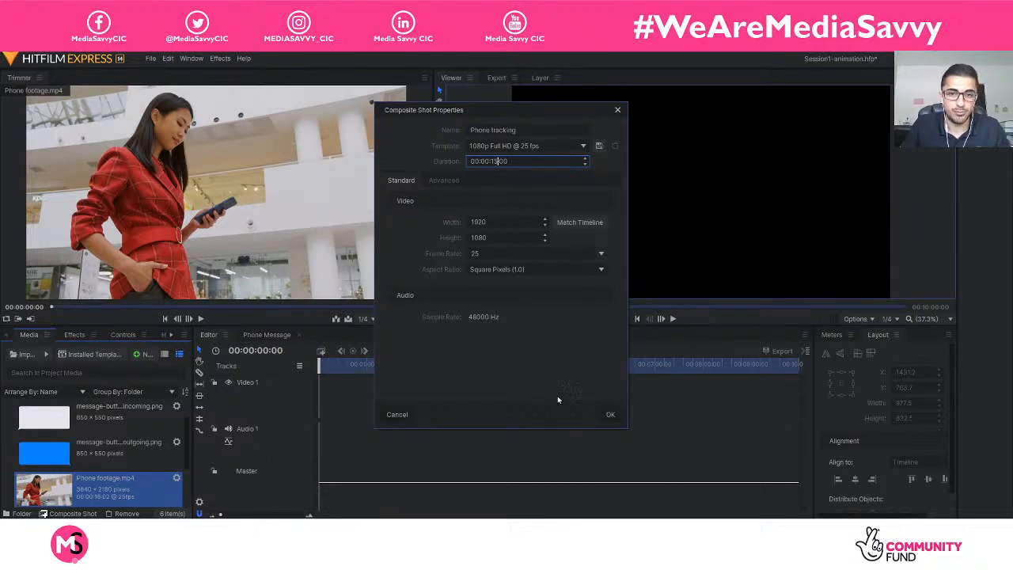
{"action": "left_click", "coordinate": [611, 415]}
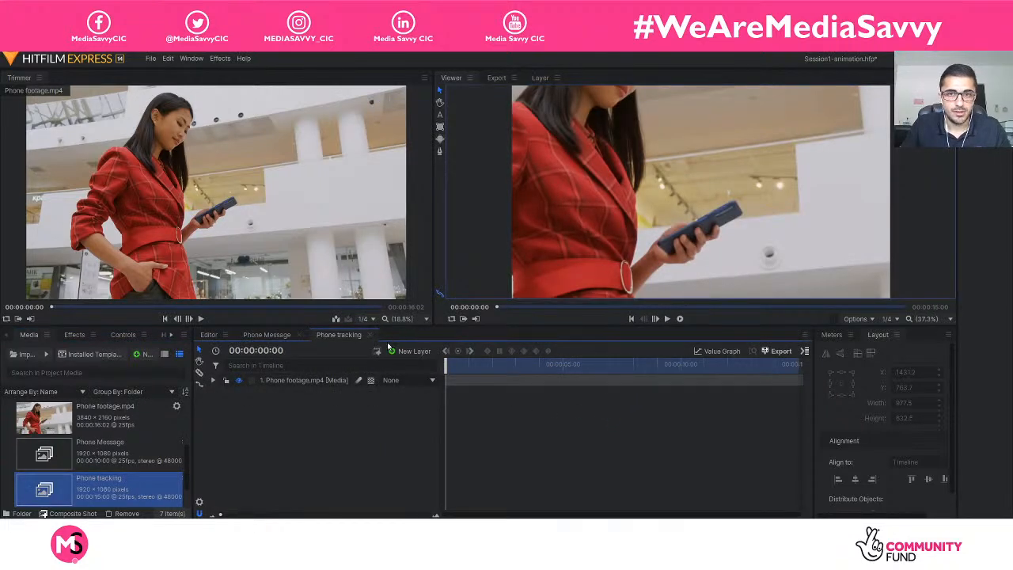
Try fitting the Phone footage layer to the frame and undo the transform.
{"action": "left_click", "coordinate": [305, 381]}
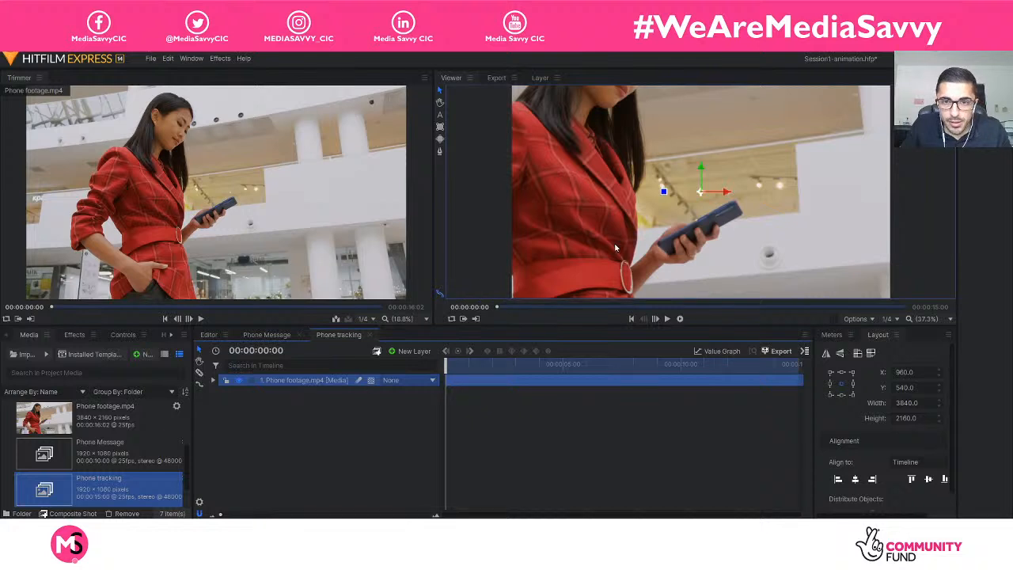
{"action": "scroll", "coordinate": [616, 249], "scroll_direction": "down", "scroll_amount": 1}
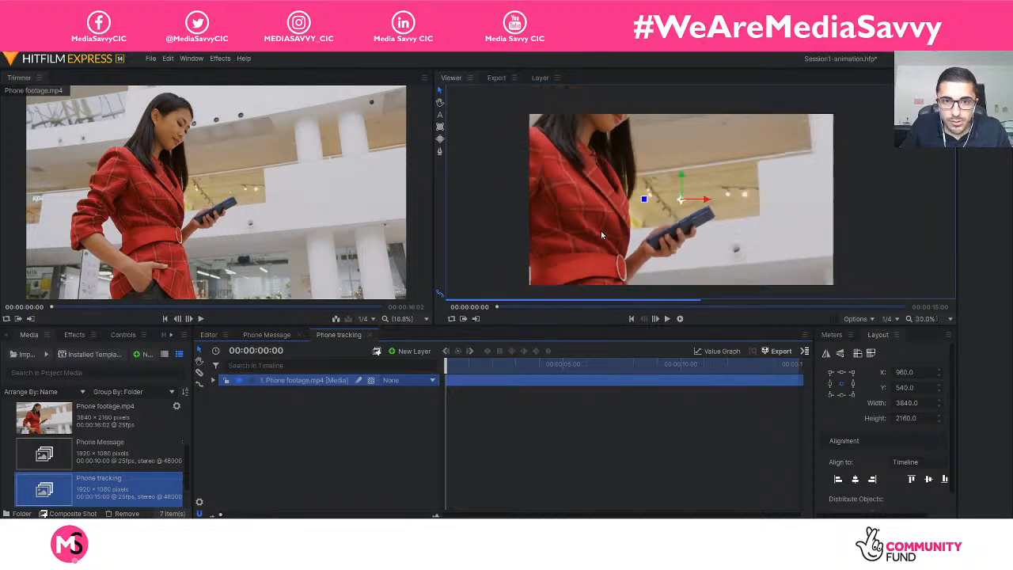
{"action": "right_click", "coordinate": [316, 382]}
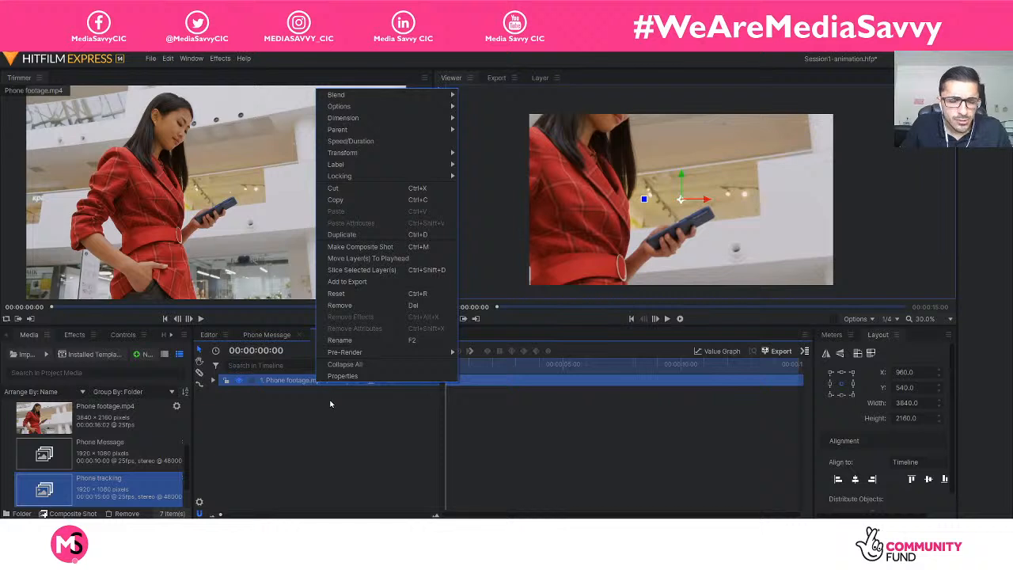
{"action": "mouse_move", "coordinate": [375, 158]}
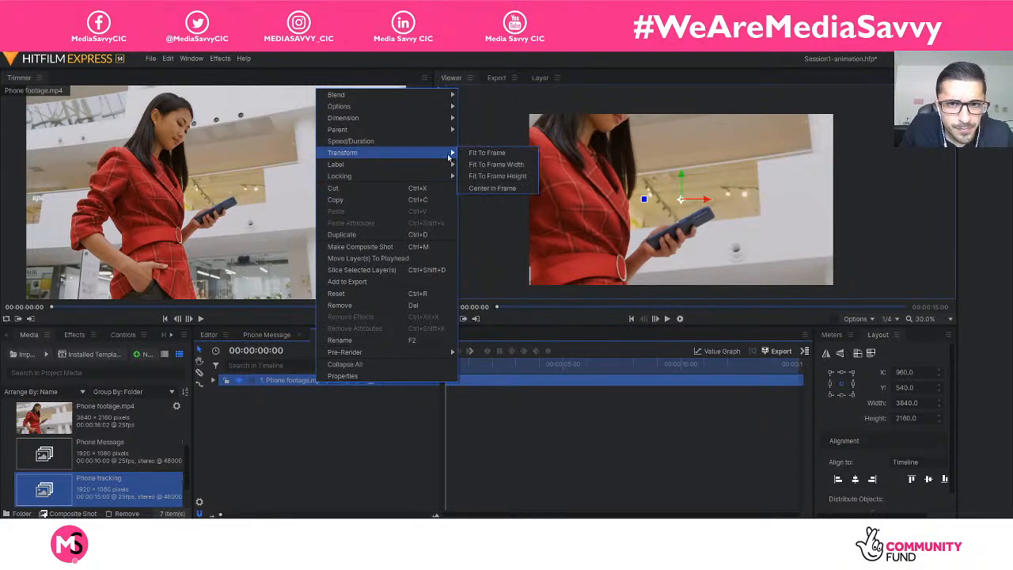
{"action": "left_click", "coordinate": [486, 152]}
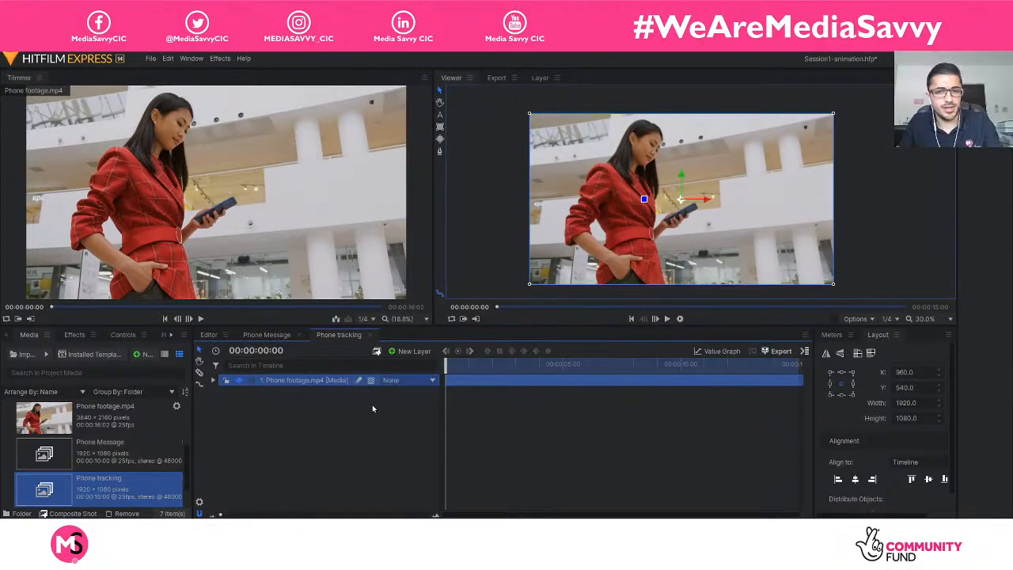
{"action": "key", "text": "ctrl+z"}
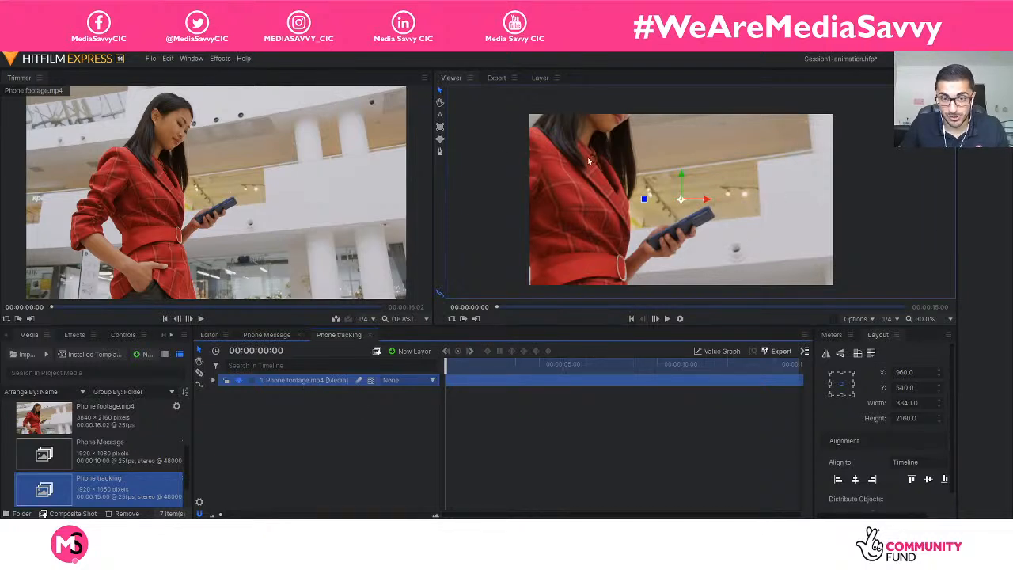
Transform the Phone footage.mp4 layer with Fit To Frame, then deselect it.
{"action": "right_click", "coordinate": [299, 383]}
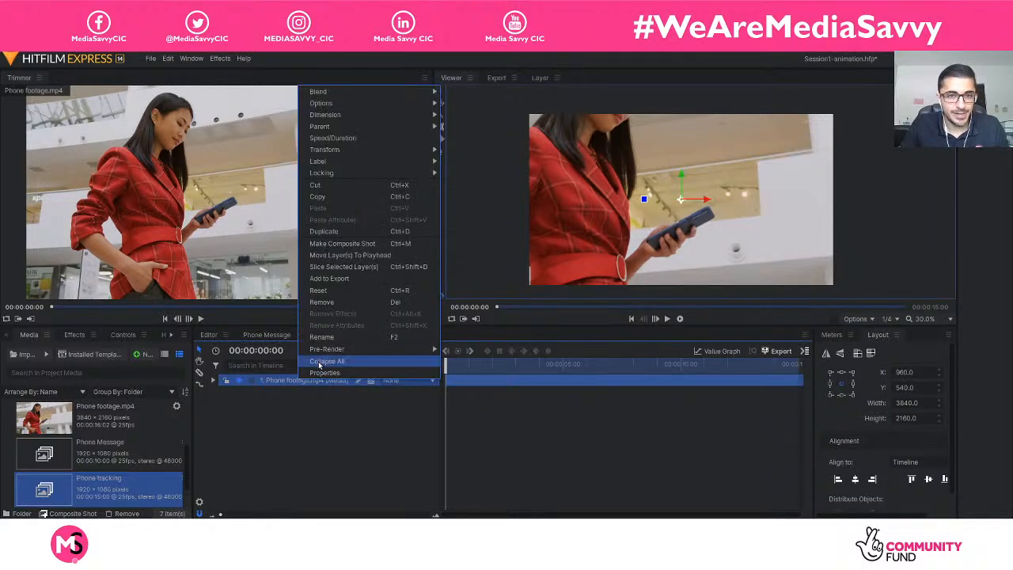
{"action": "mouse_move", "coordinate": [370, 151]}
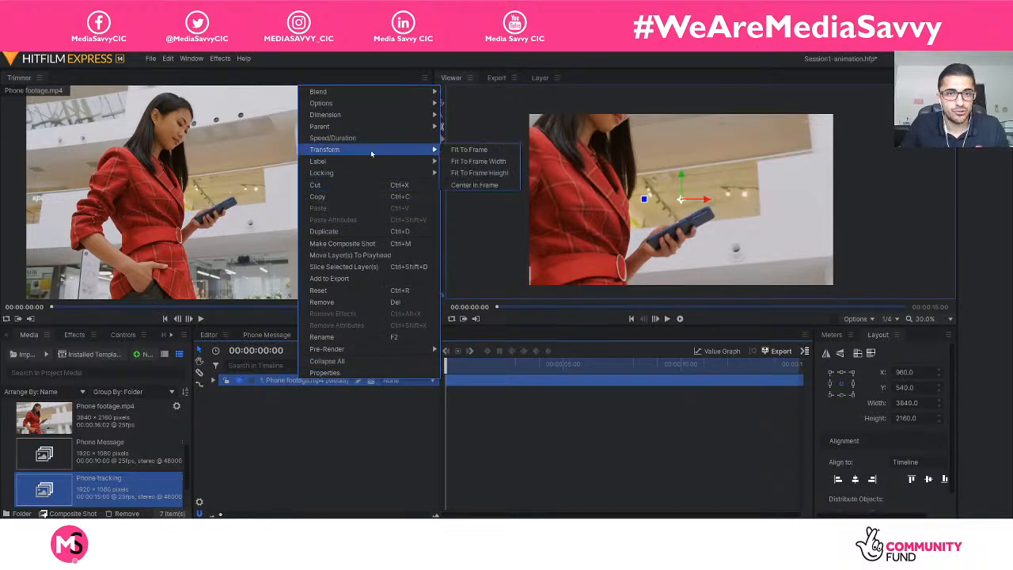
{"action": "left_click", "coordinate": [483, 151]}
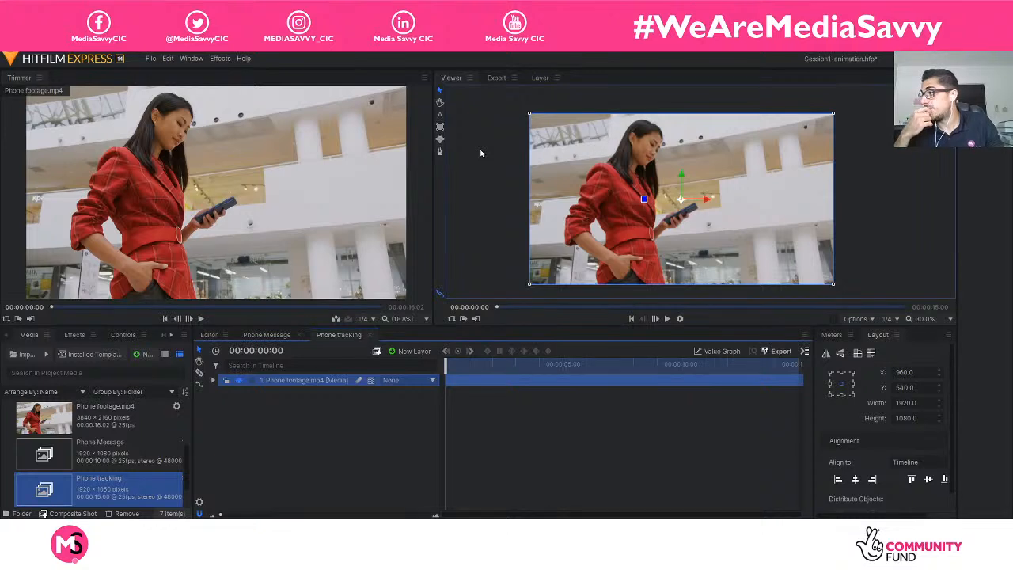
{"action": "left_click", "coordinate": [357, 432]}
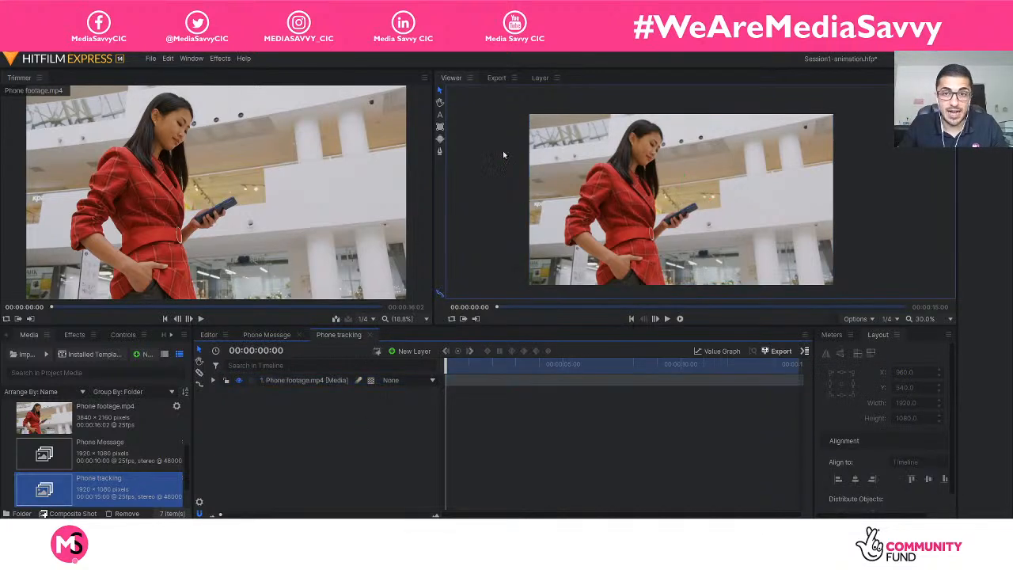
Save the changes to the Session1-animation project under its existing file name.
{"action": "scroll", "coordinate": [621, 202], "scroll_direction": "up", "scroll_amount": 1}
{"action": "scroll", "coordinate": [621, 203], "scroll_direction": "down", "scroll_amount": 1}
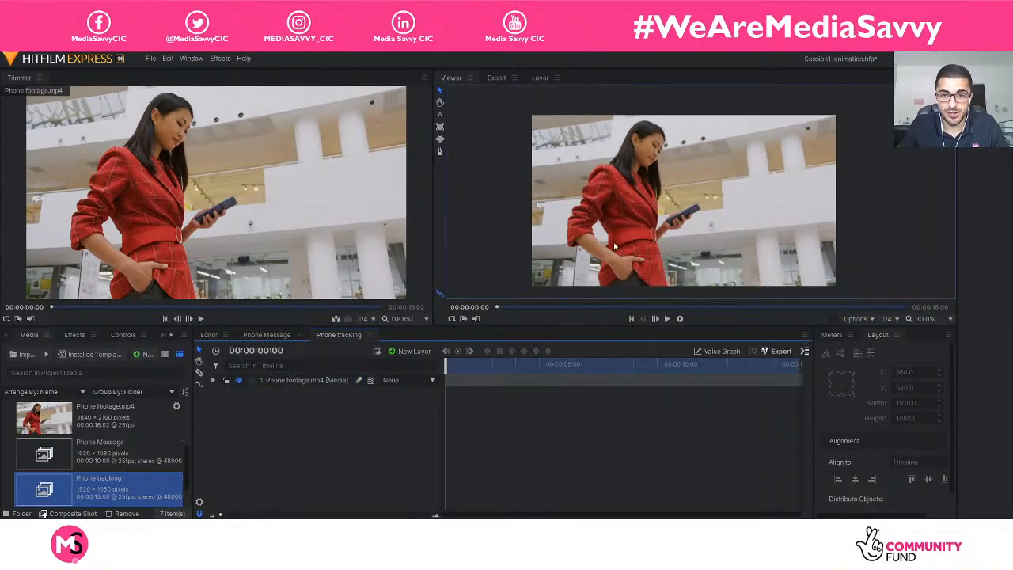
{"action": "scroll", "coordinate": [621, 202], "scroll_direction": "up", "scroll_amount": 1}
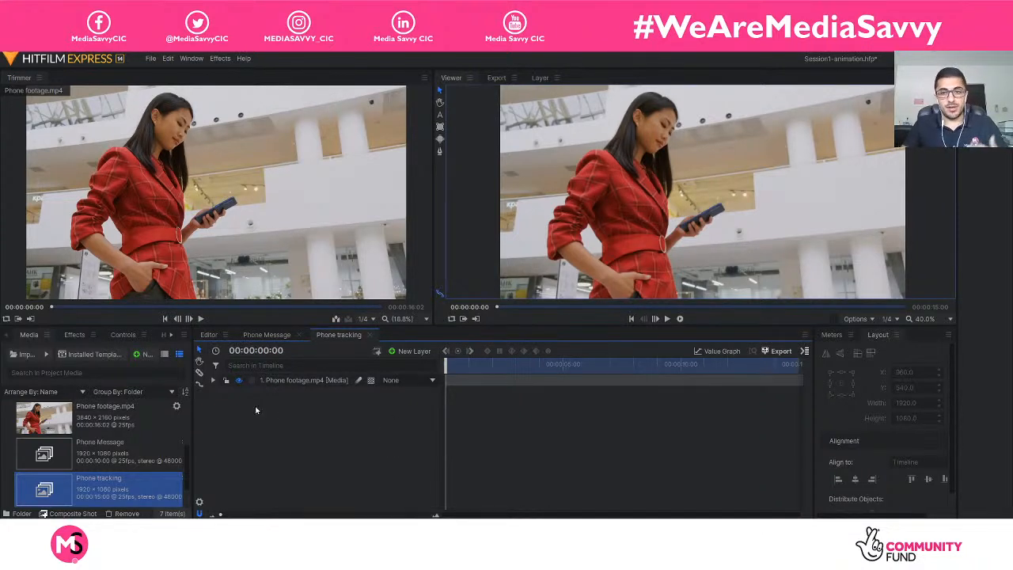
{"action": "left_click", "coordinate": [151, 59]}
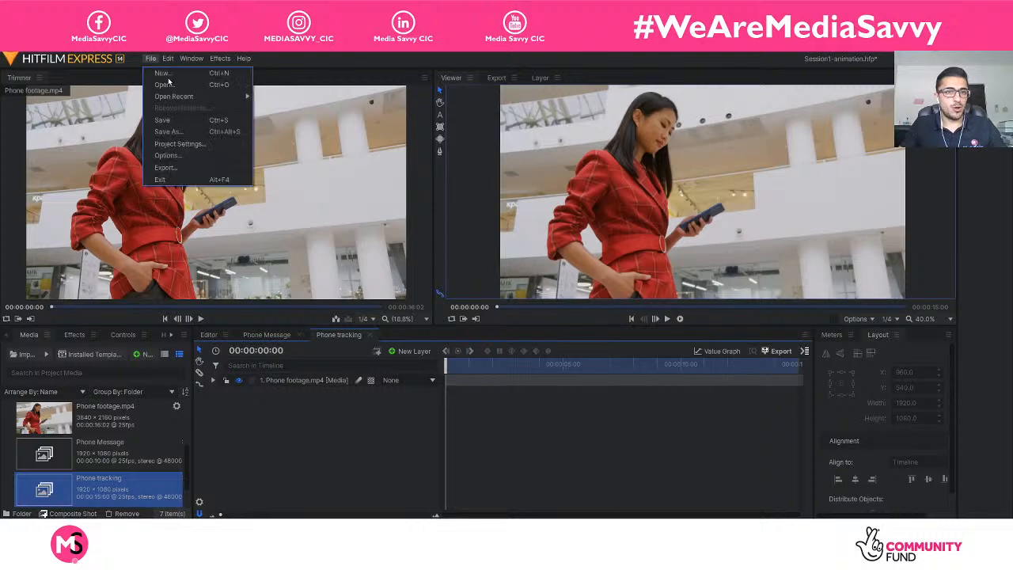
{"action": "left_click", "coordinate": [190, 120]}
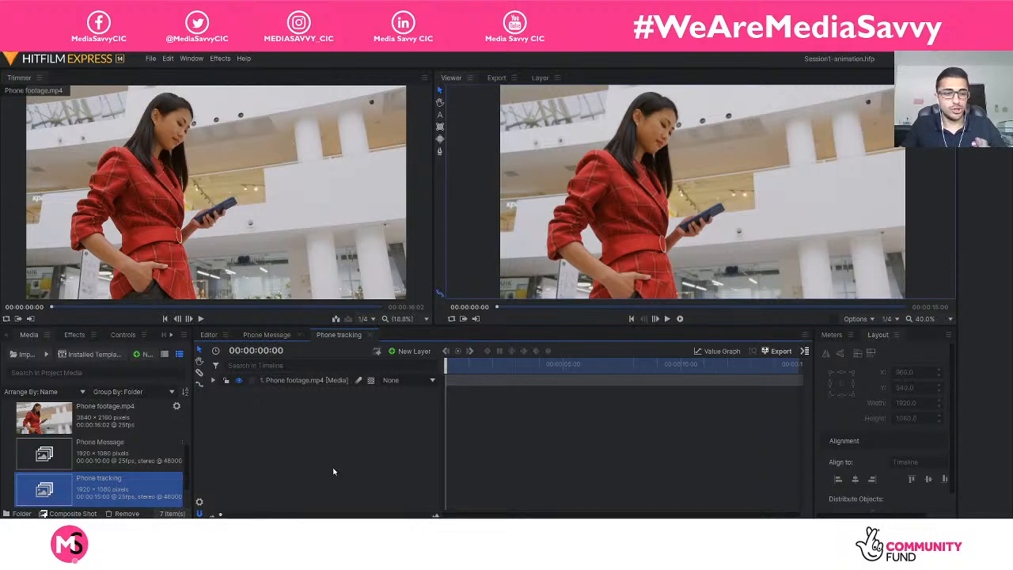
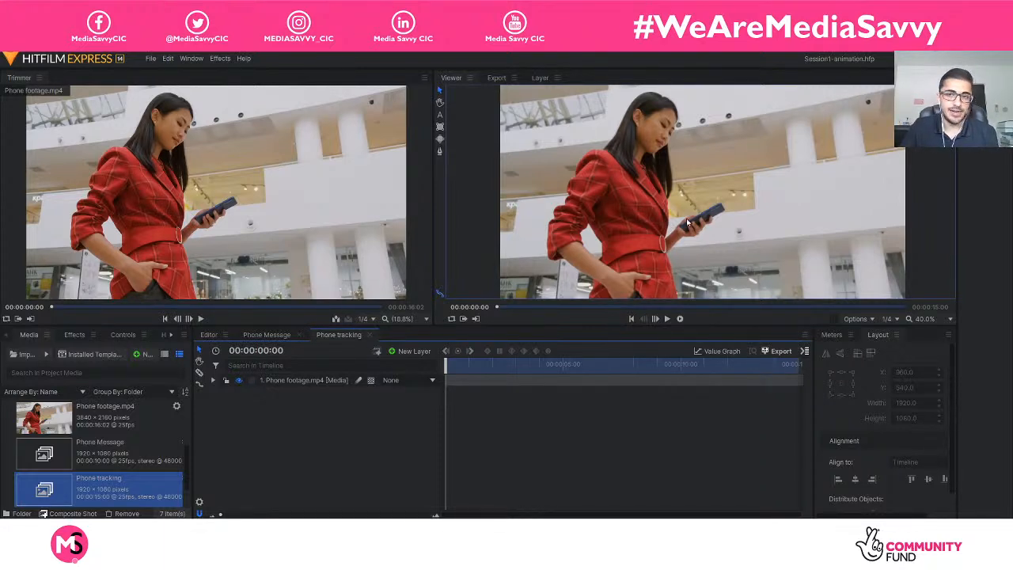
Examine the phone and the hand holding it up close in the Phone tracking composite shot.
{"action": "scroll", "coordinate": [708, 221], "scroll_direction": "up", "scroll_amount": 1}
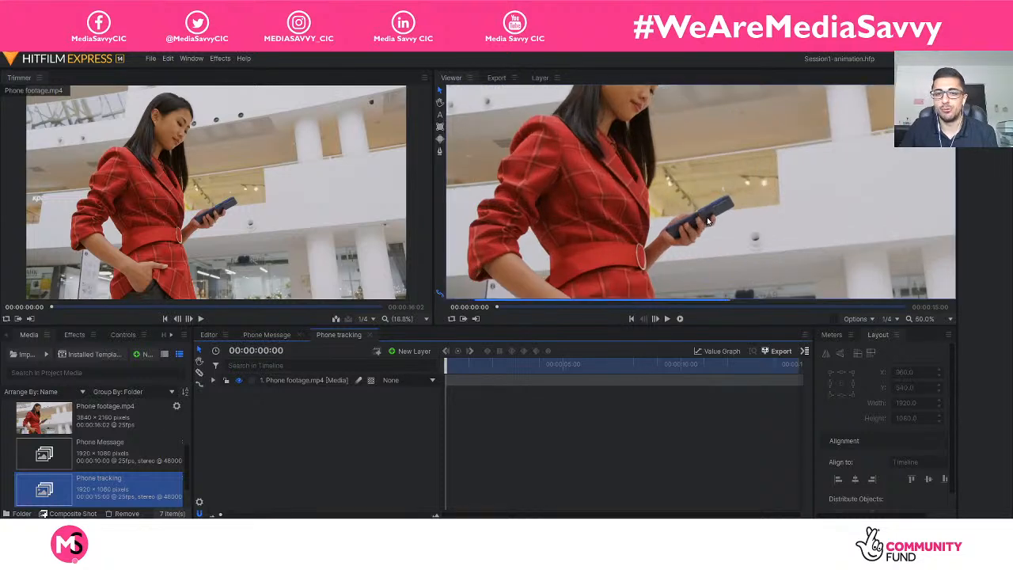
{"action": "scroll", "coordinate": [712, 216], "scroll_direction": "up", "scroll_amount": 4}
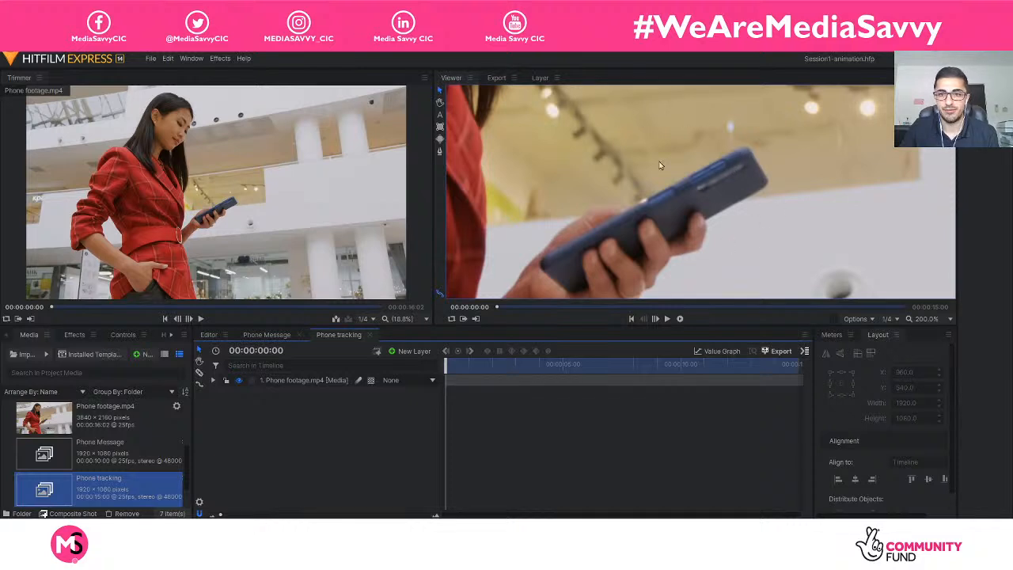
{"action": "scroll", "coordinate": [700, 204], "scroll_direction": "down", "scroll_amount": 3}
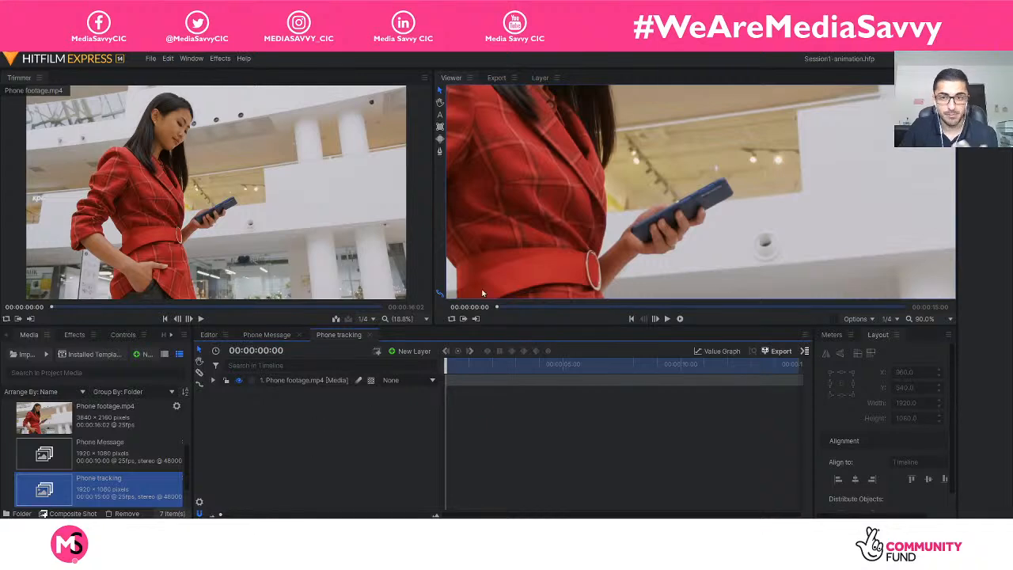
{"action": "scroll", "coordinate": [720, 168], "scroll_direction": "down", "scroll_amount": 5}
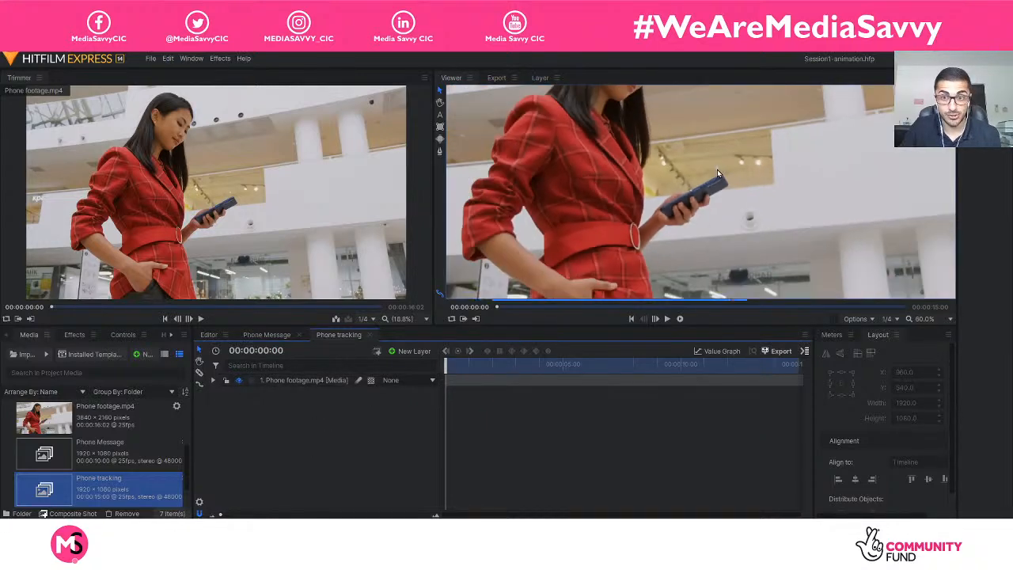
{"action": "scroll", "coordinate": [716, 169], "scroll_direction": "up", "scroll_amount": 5}
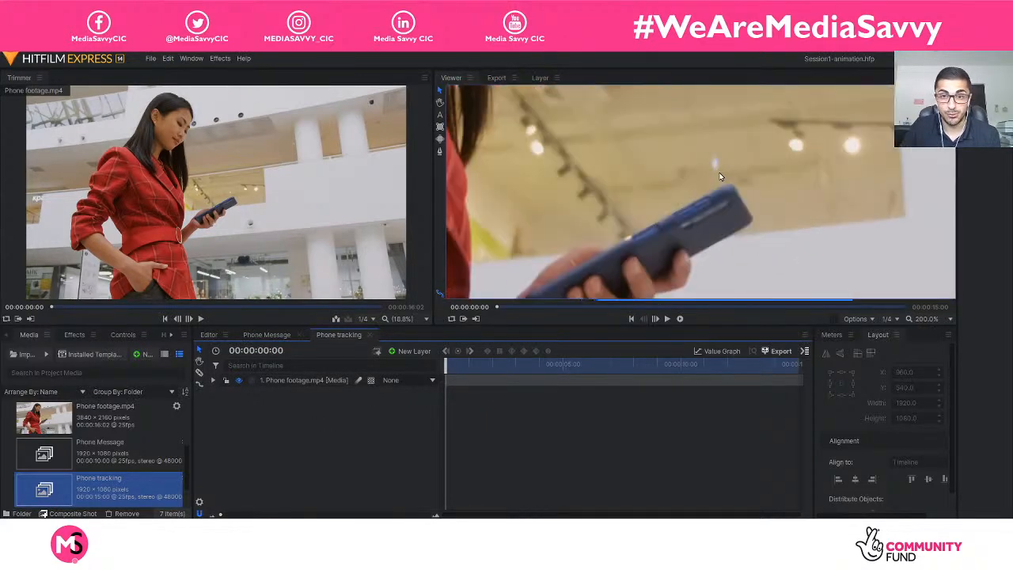
{"action": "scroll", "coordinate": [720, 175], "scroll_direction": "down", "scroll_amount": 4}
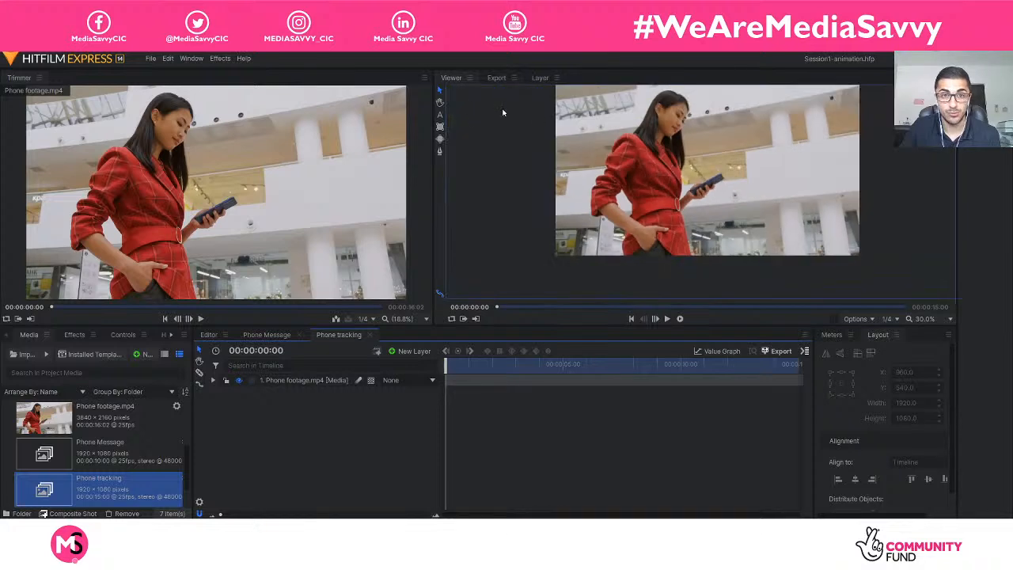
{"action": "left_click", "coordinate": [441, 102]}
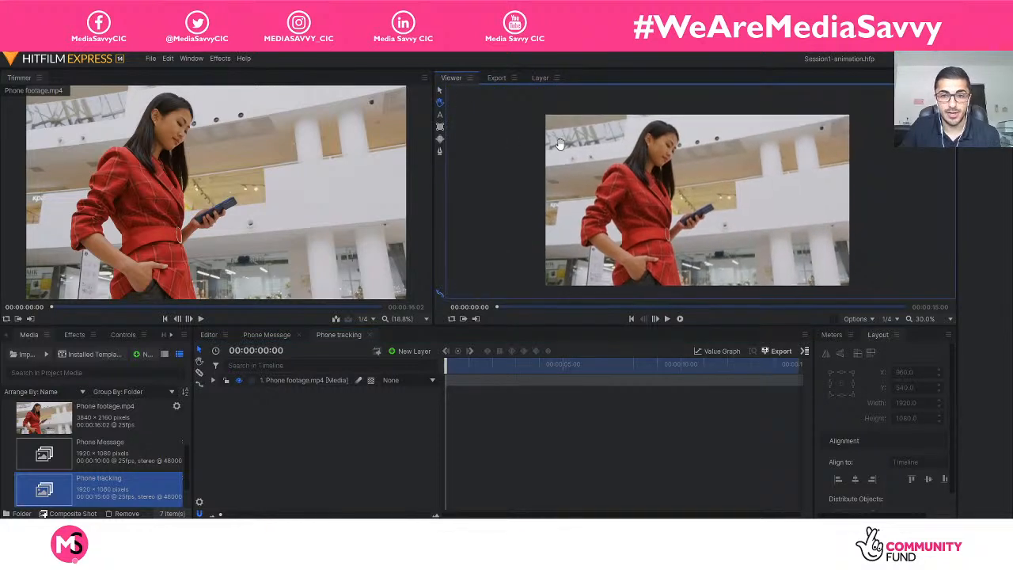
{"action": "scroll", "coordinate": [568, 150], "scroll_direction": "up", "scroll_amount": 1}
{"action": "mouse_move", "coordinate": [583, 163]}
{"action": "left_mouse_down"}
{"action": "mouse_move", "coordinate": [529, 141]}
{"action": "mouse_move", "coordinate": [581, 150]}
{"action": "left_mouse_up"}
{"action": "scroll", "coordinate": [583, 150], "scroll_direction": "down", "scroll_amount": 1}
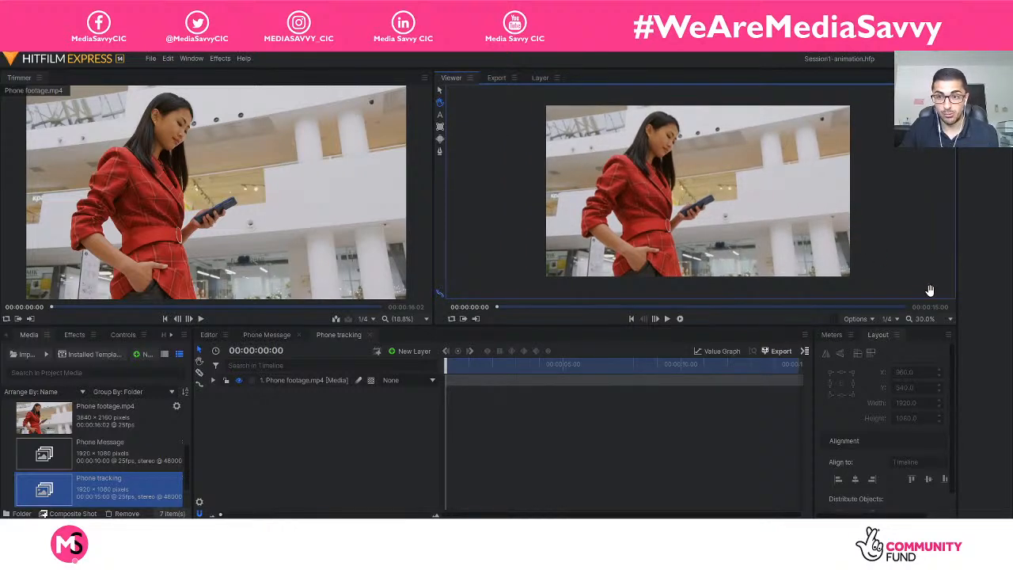
{"action": "left_click", "coordinate": [947, 318]}
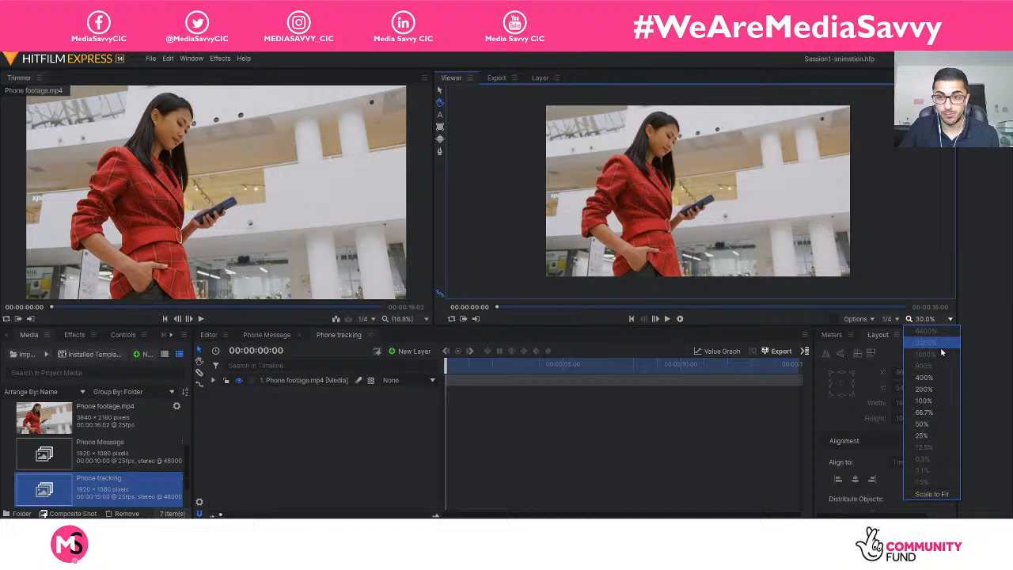
{"action": "left_click", "coordinate": [933, 402]}
{"action": "left_click_drag", "start_coordinate": [822, 285], "coordinate": [713, 202]}
{"action": "scroll", "coordinate": [715, 204], "scroll_direction": "down", "scroll_amount": 3}
{"action": "scroll", "coordinate": [770, 235], "scroll_direction": "up", "scroll_amount": 2}
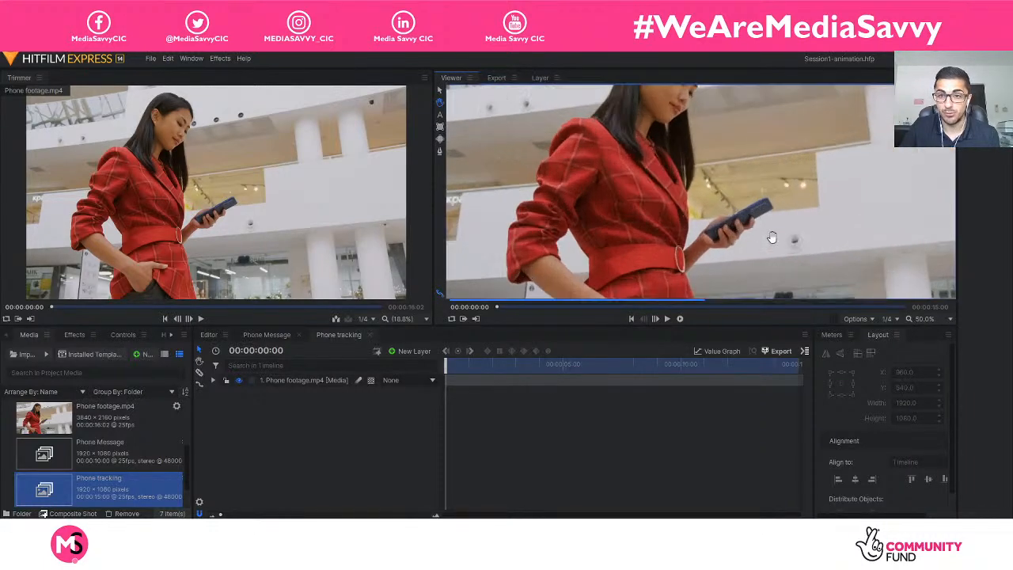
{"action": "scroll", "coordinate": [736, 230], "scroll_direction": "up", "scroll_amount": 3}
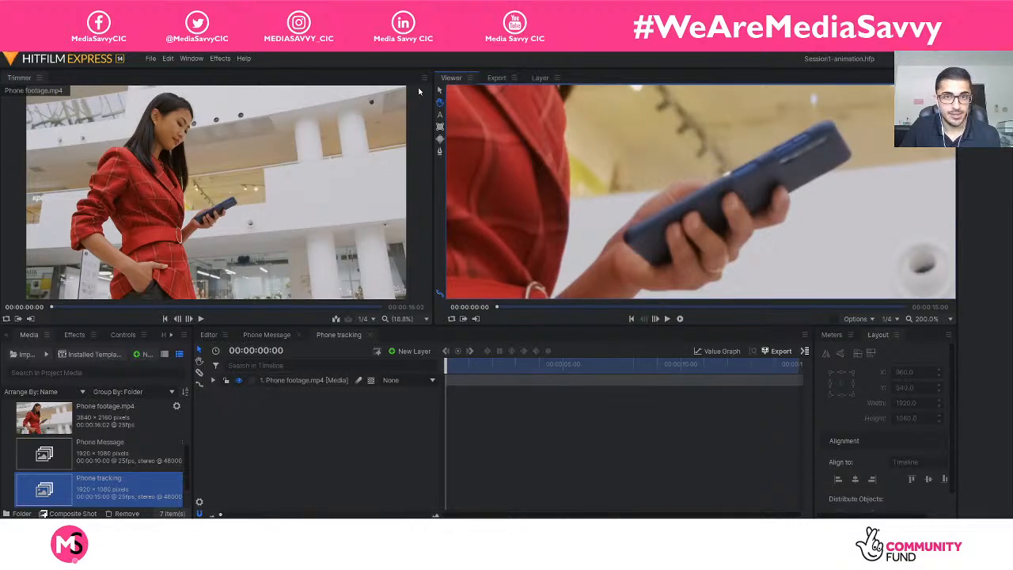
Add a tracker to the Phone footage.mp4 layer's Tracks, making room for the tracking settings.
{"action": "left_click", "coordinate": [212, 380]}
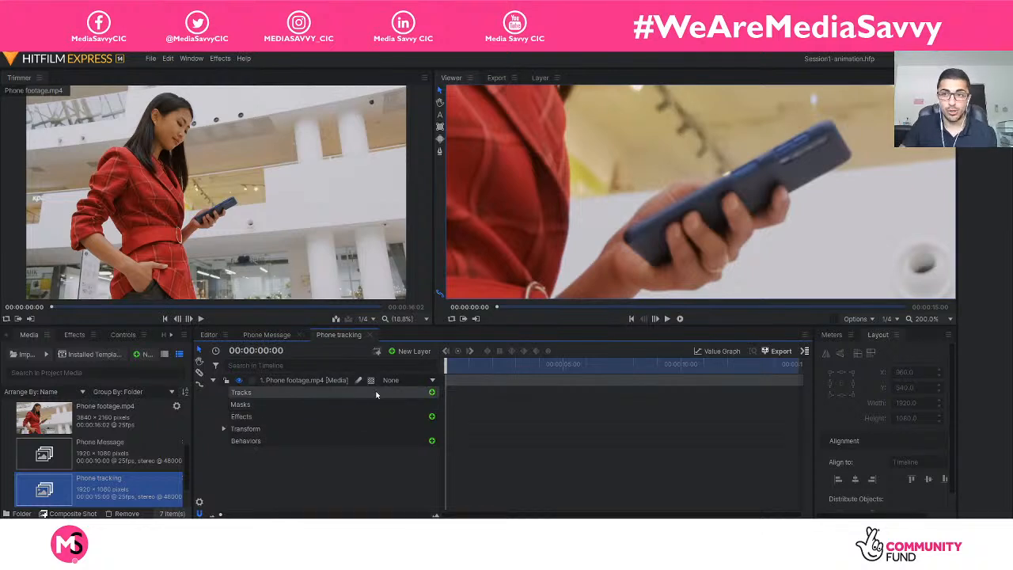
{"action": "left_click_drag", "start_coordinate": [958, 320], "coordinate": [807, 319]}
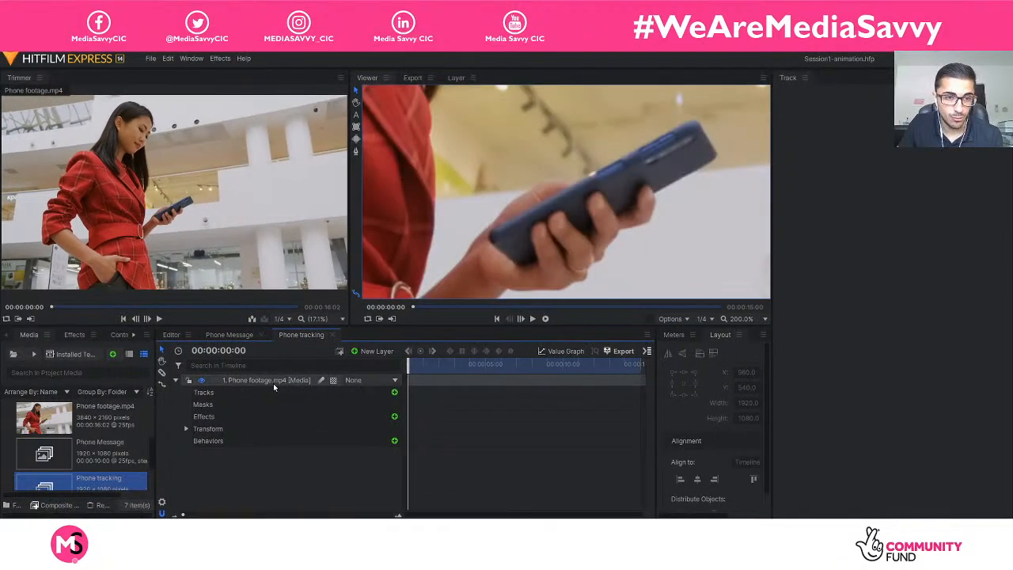
{"action": "left_click", "coordinate": [394, 393]}
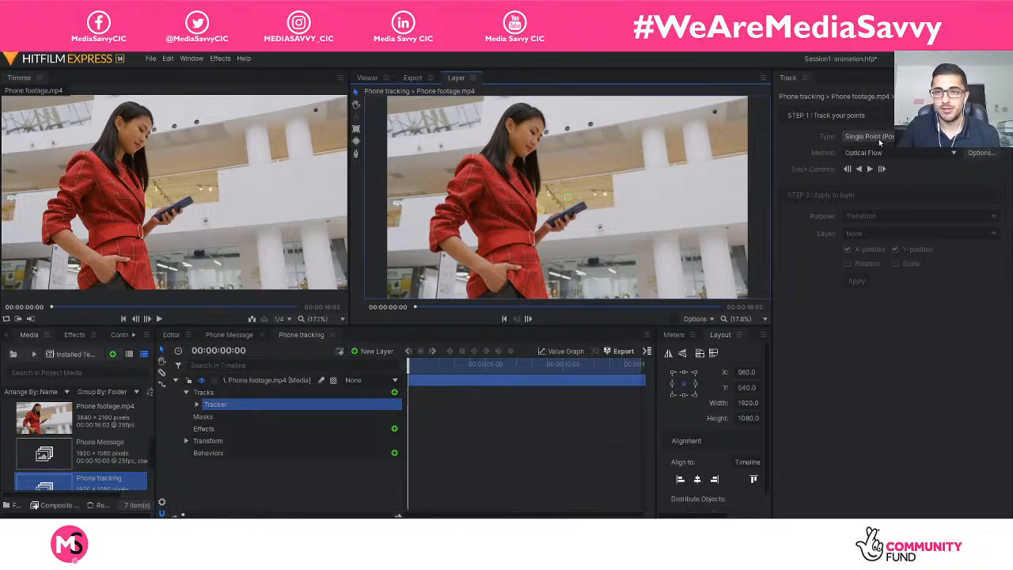
Keep the tracker type at Single Point (Position Only) and set the tracking method to Optical Flow.
{"action": "left_click", "coordinate": [870, 137]}
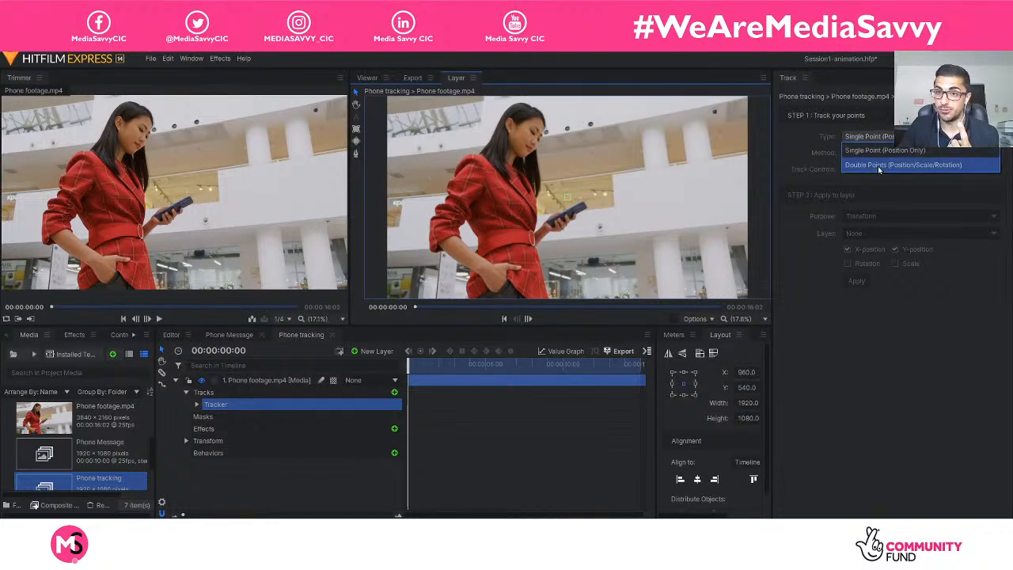
{"action": "left_click", "coordinate": [812, 148]}
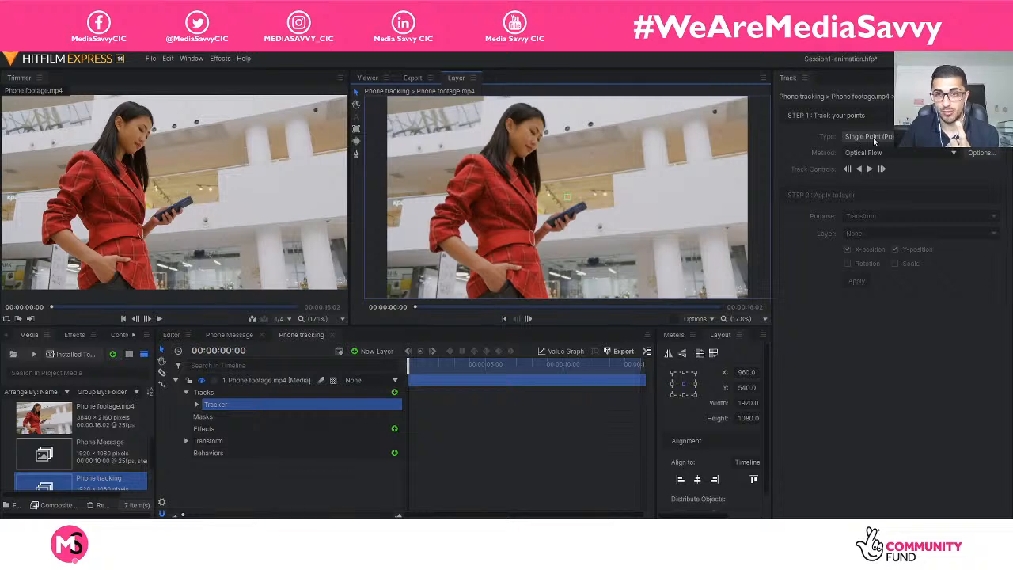
{"action": "left_click", "coordinate": [863, 155]}
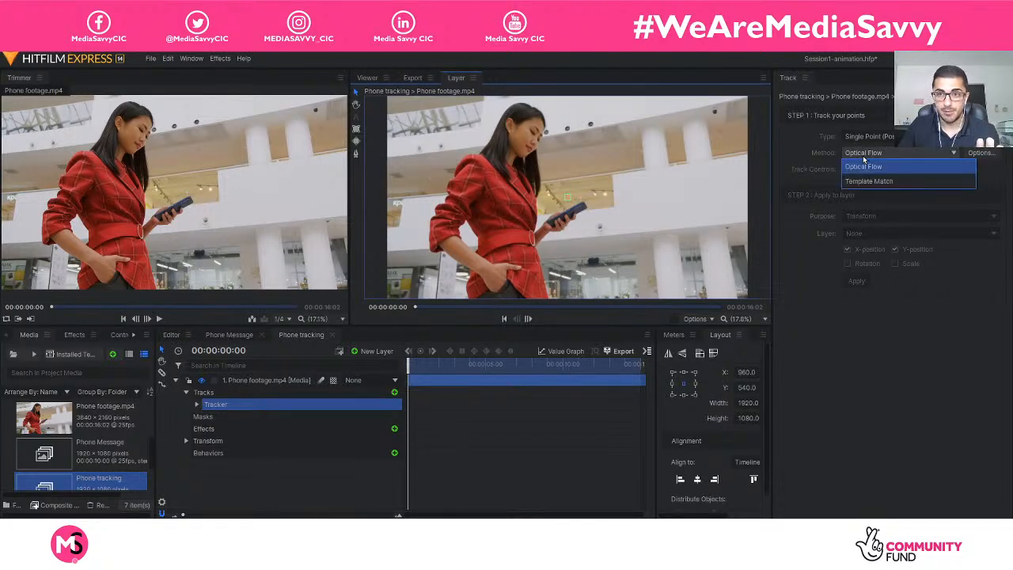
{"action": "left_click", "coordinate": [862, 166]}
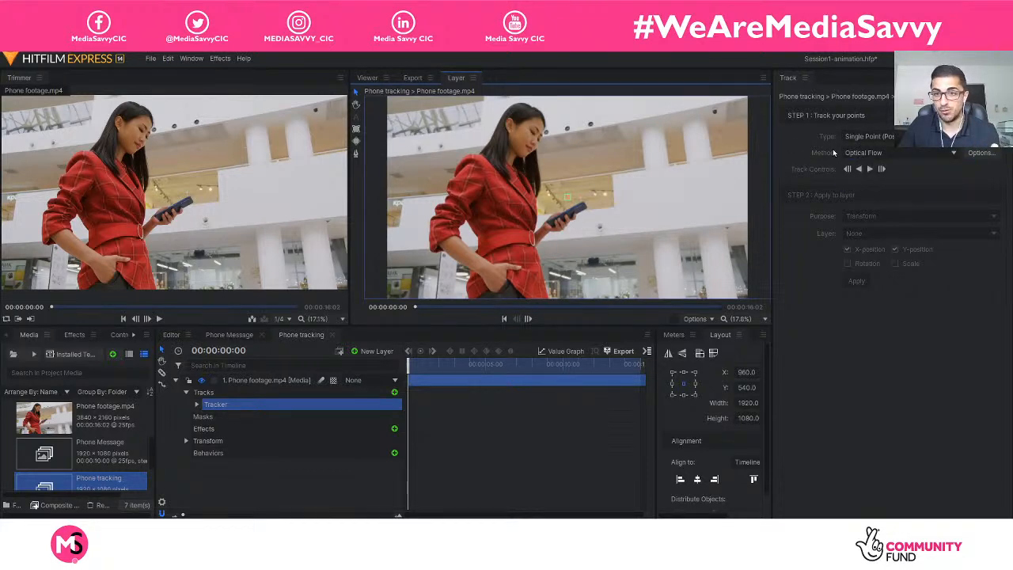
Review the Error Tolerance and Iterations in the Track & Stabilize Options and accept them as they are.
{"action": "left_click", "coordinate": [978, 153]}
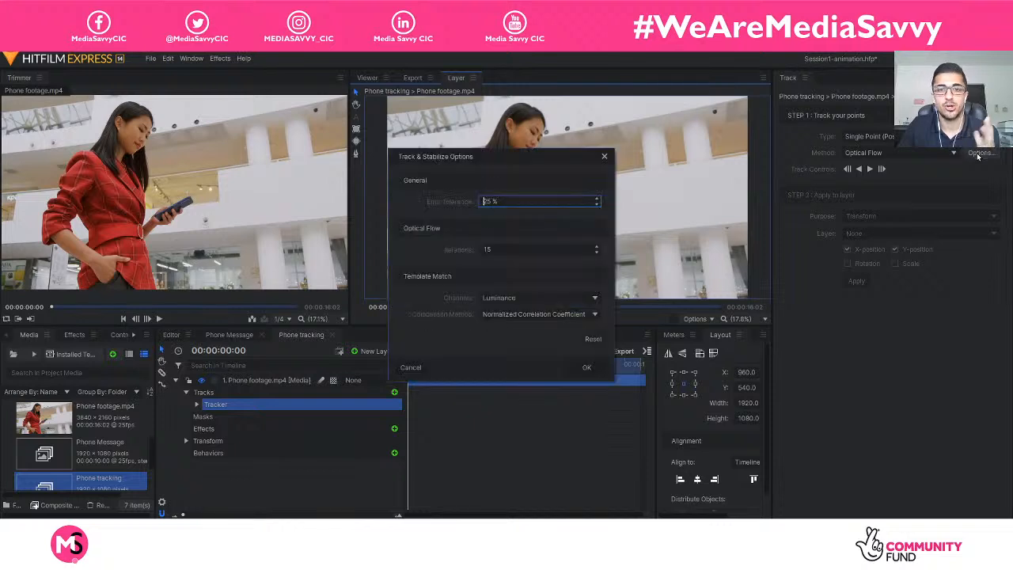
{"action": "left_click", "coordinate": [604, 157]}
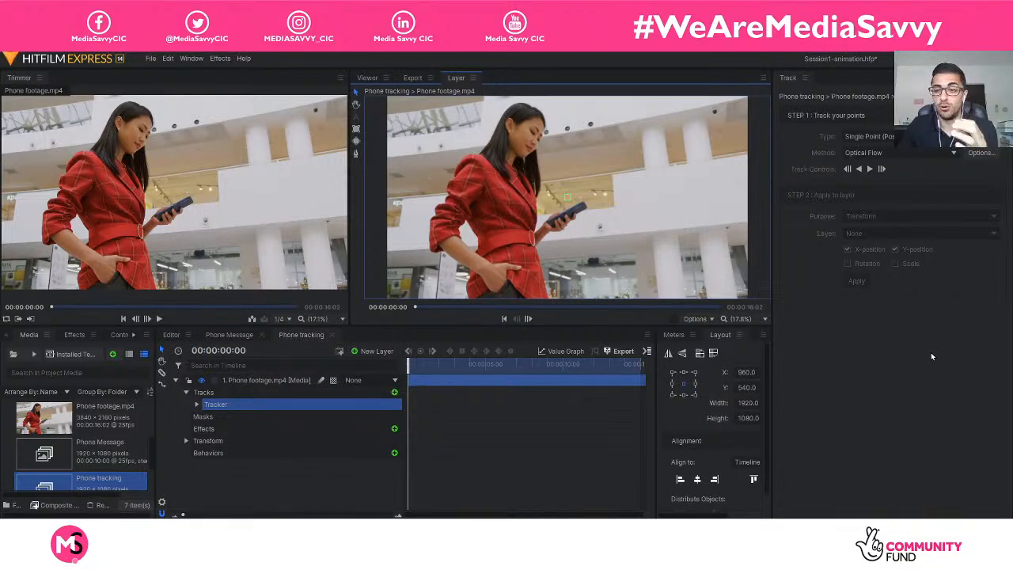
{"action": "left_click", "coordinate": [978, 155]}
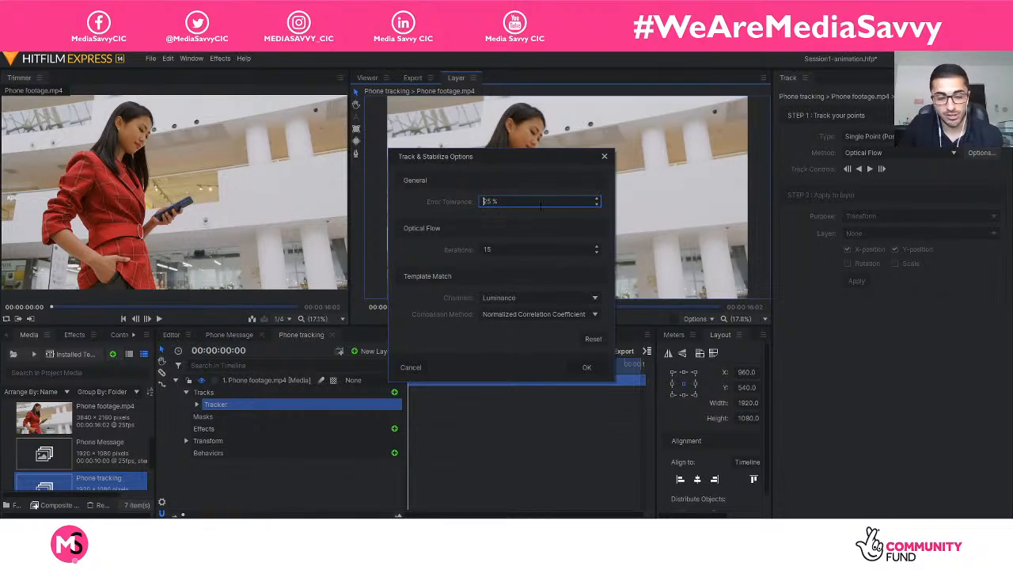
{"action": "left_click", "coordinate": [524, 249]}
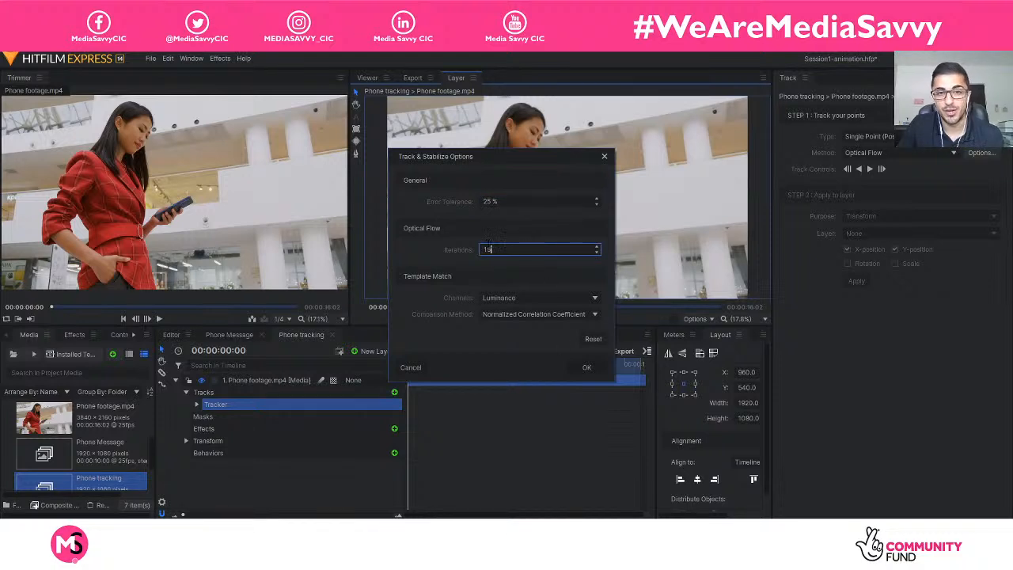
{"action": "left_click", "coordinate": [500, 201]}
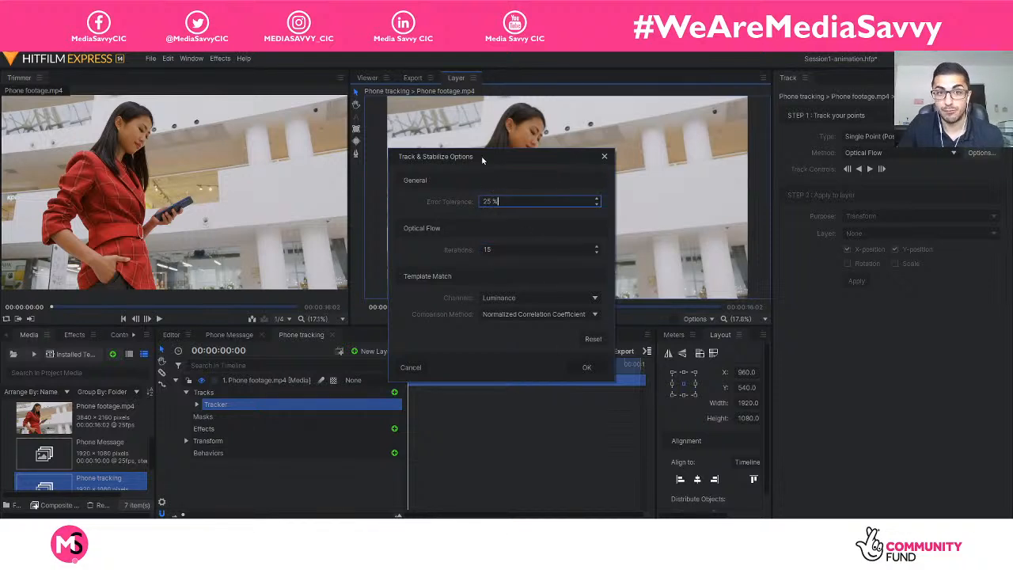
{"action": "left_click_drag", "start_coordinate": [482, 159], "coordinate": [506, 163]}
{"action": "double_click", "coordinate": [536, 205]}
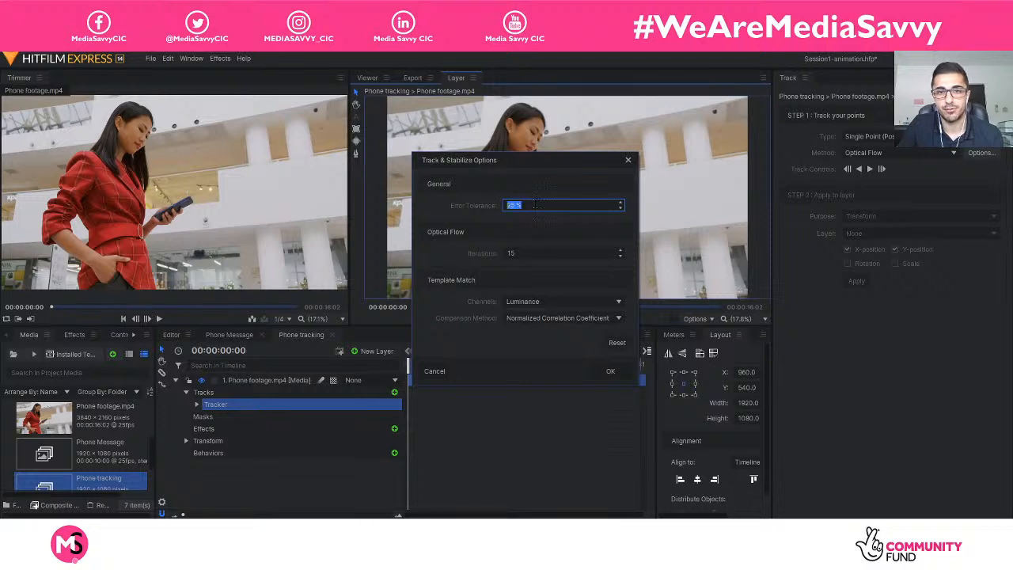
{"action": "left_click", "coordinate": [536, 204]}
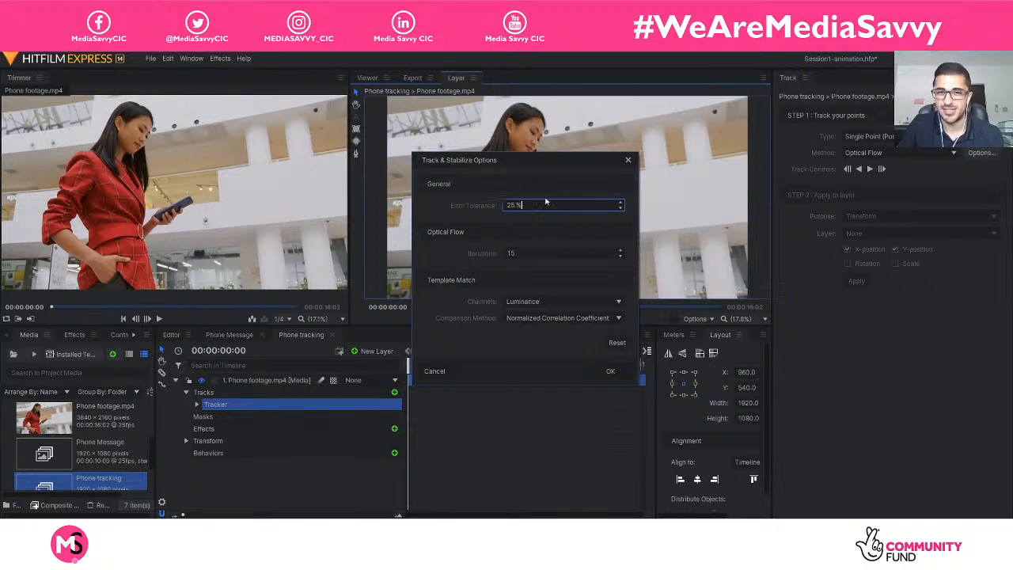
{"action": "left_click", "coordinate": [609, 371]}
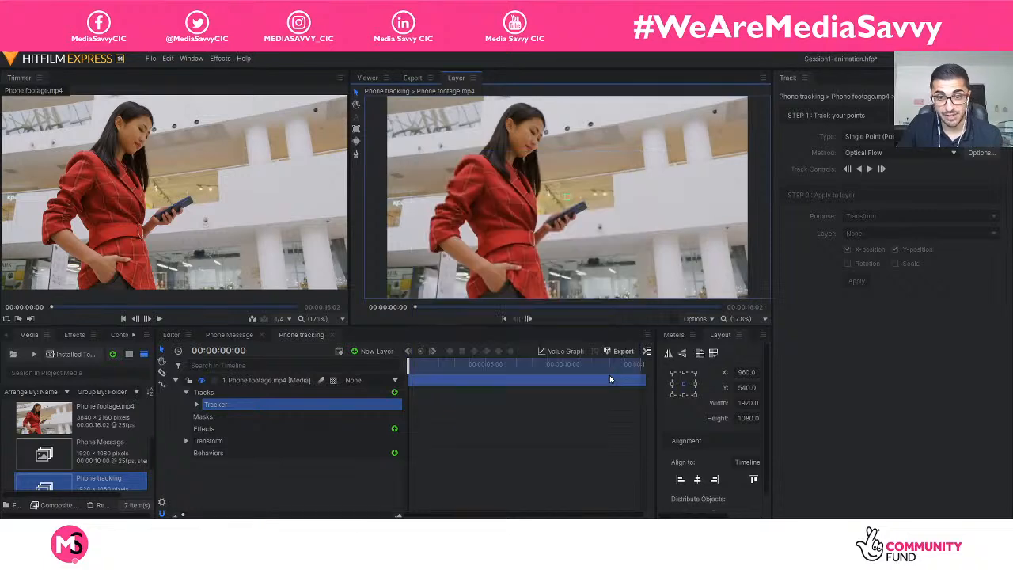
Try moving the tracker point in the area above the phone and undo the separate shift of its centre marker.
{"action": "scroll", "coordinate": [574, 212], "scroll_direction": "up", "scroll_amount": 6}
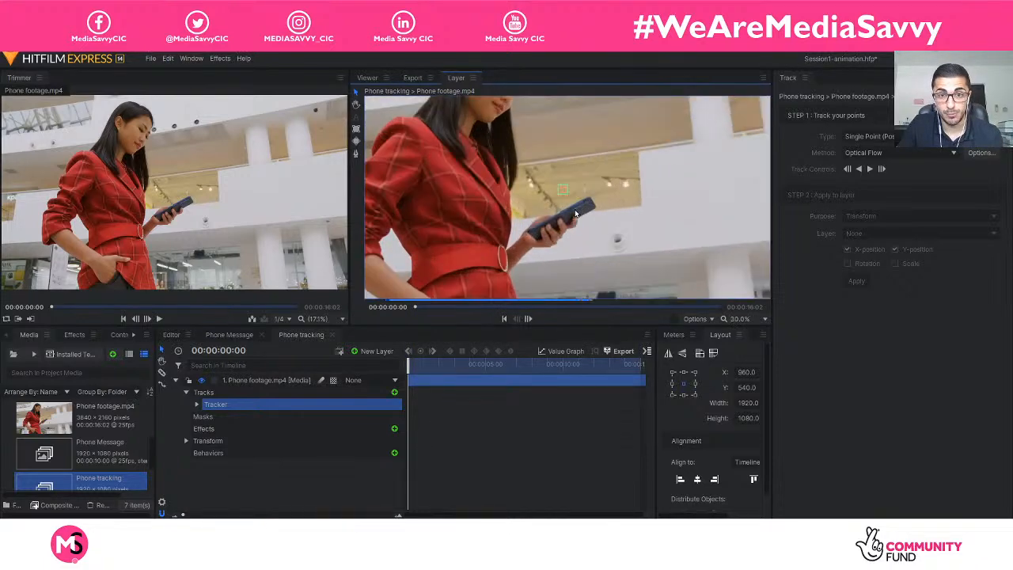
{"action": "scroll", "coordinate": [575, 212], "scroll_direction": "up", "scroll_amount": 5}
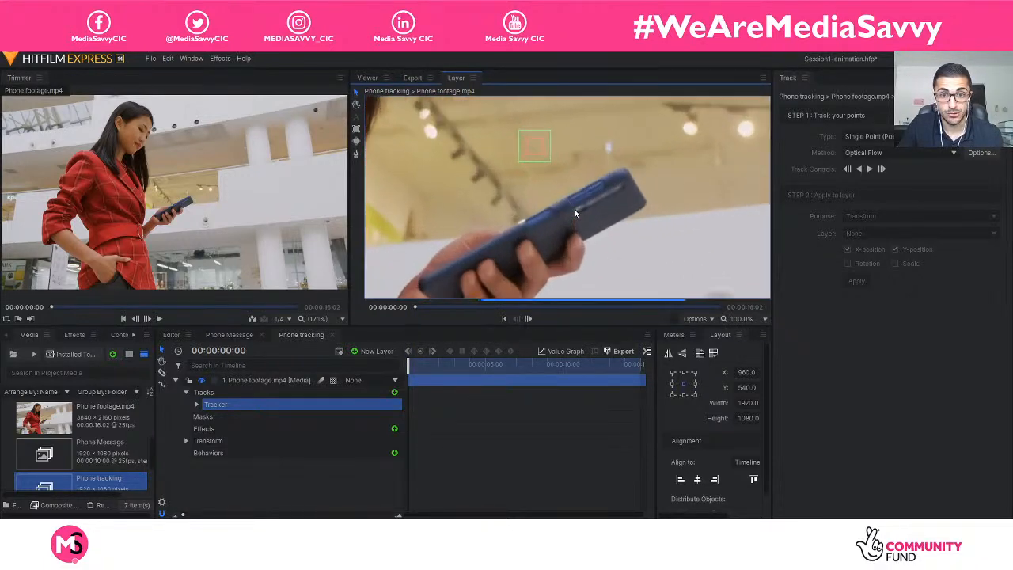
{"action": "scroll", "coordinate": [574, 212], "scroll_direction": "down", "scroll_amount": 2}
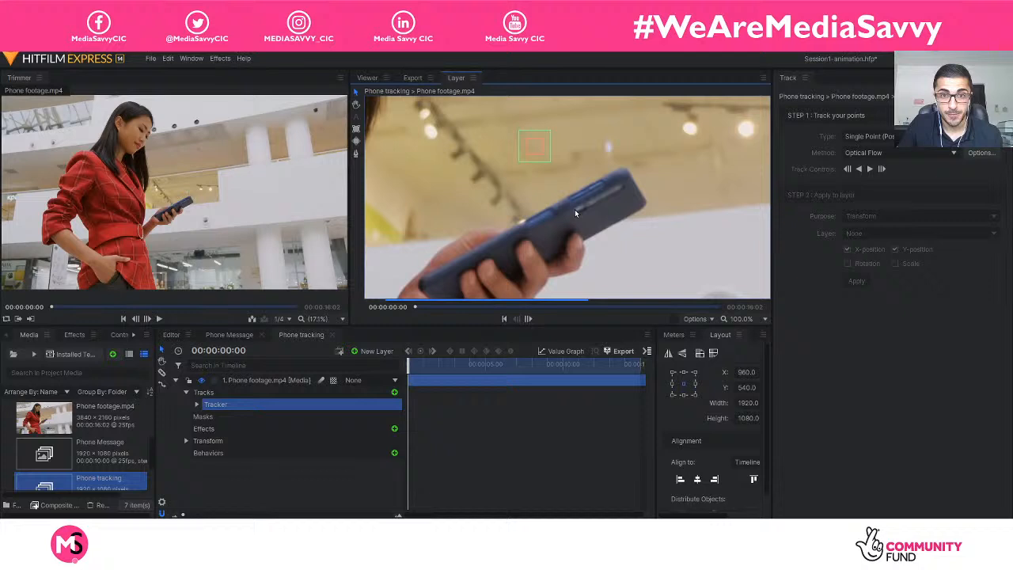
{"action": "left_click", "coordinate": [547, 158]}
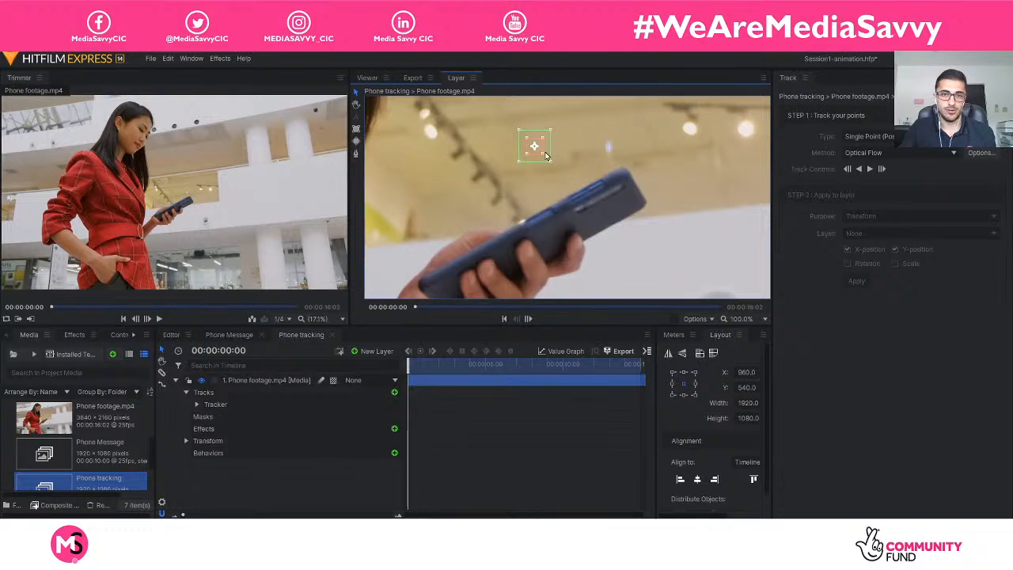
{"action": "left_click_drag", "start_coordinate": [541, 153], "coordinate": [542, 159]}
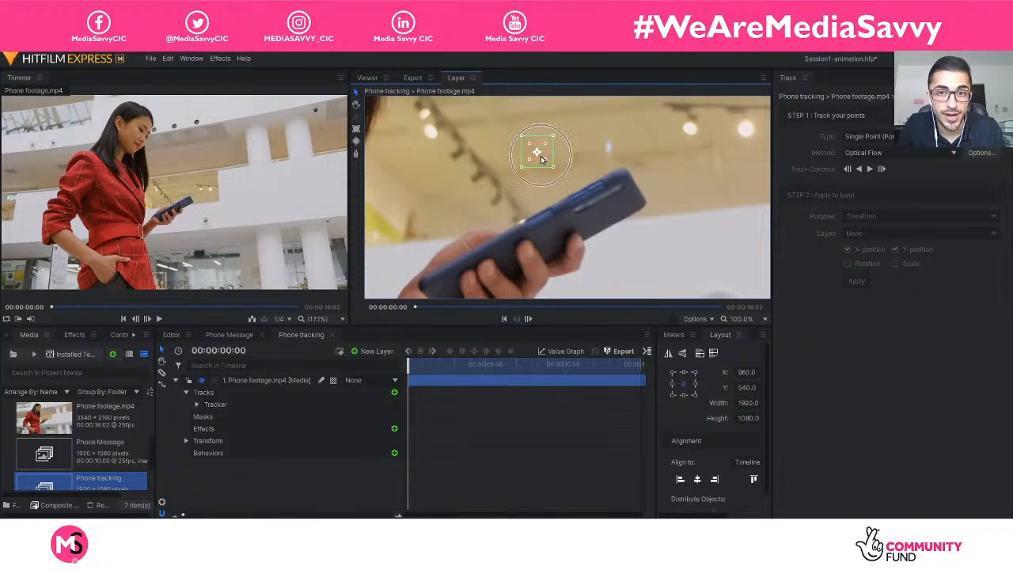
{"action": "left_click_drag", "start_coordinate": [541, 159], "coordinate": [567, 131]}
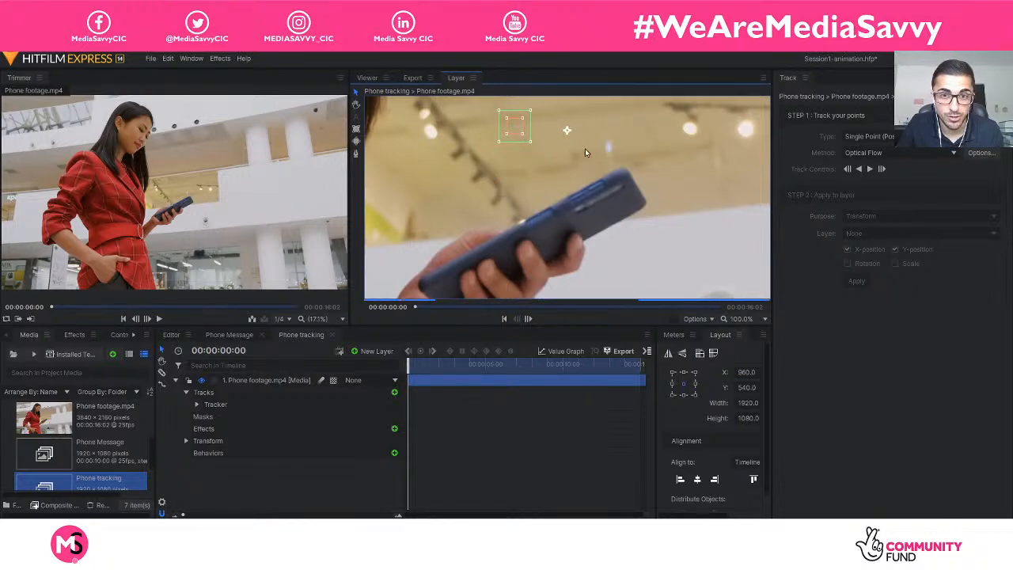
{"action": "key", "text": "ctrl+z"}
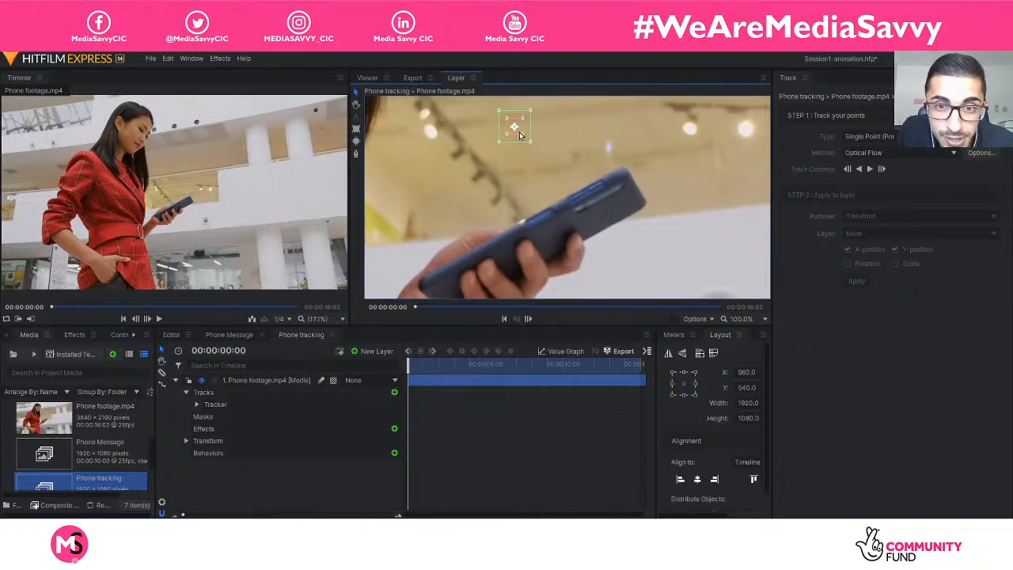
Move the tracker onto the camera end of the phone and enlarge its inner feature box and outer search box around that end.
{"action": "left_click_drag", "start_coordinate": [519, 136], "coordinate": [601, 227]}
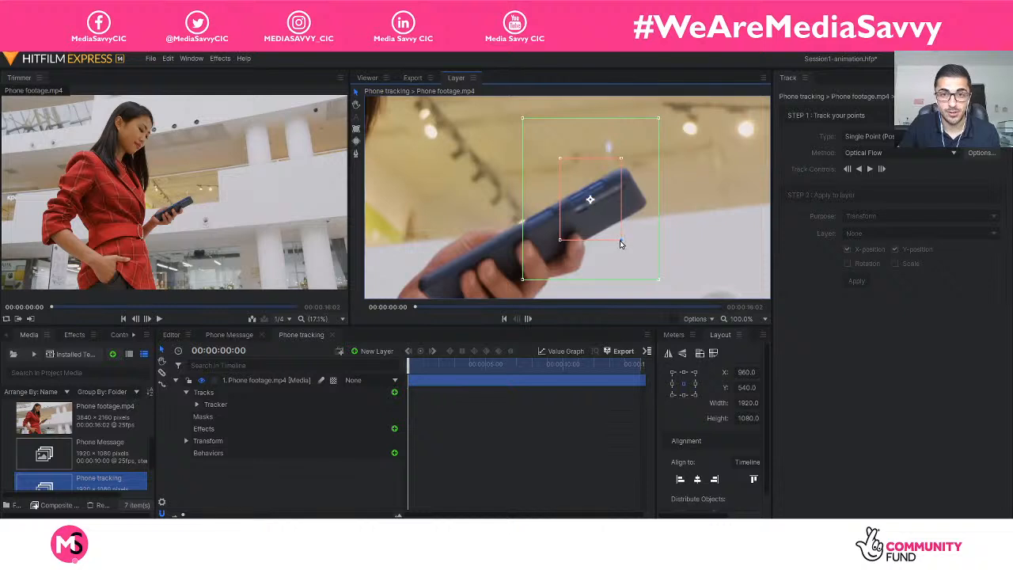
{"action": "left_click_drag", "start_coordinate": [607, 226], "coordinate": [634, 226]}
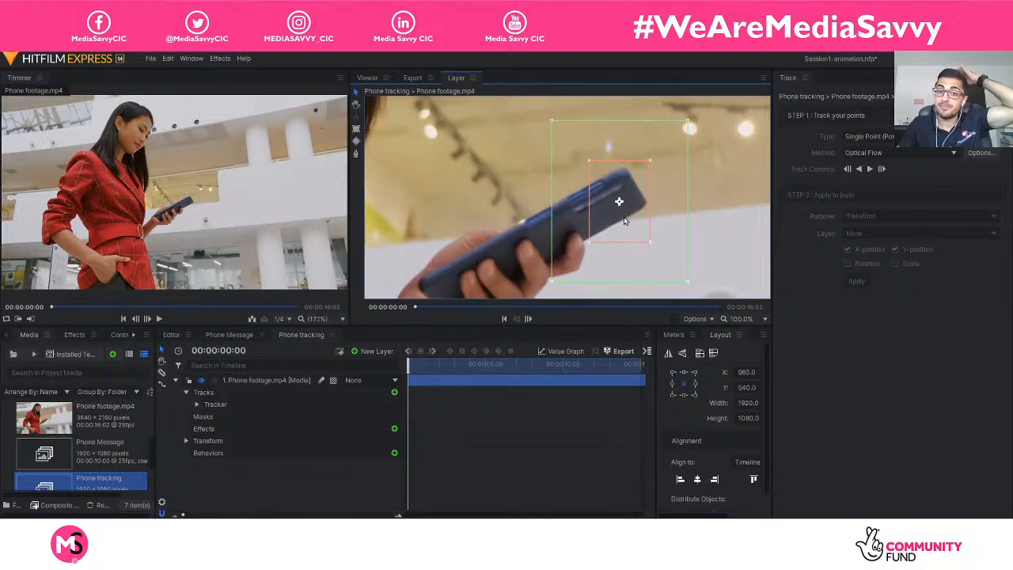
Shrink the tracker's inner feature box to a small square and fit the outer search box around the phone's camera end.
{"action": "left_click_drag", "start_coordinate": [650, 162], "coordinate": [624, 210]}
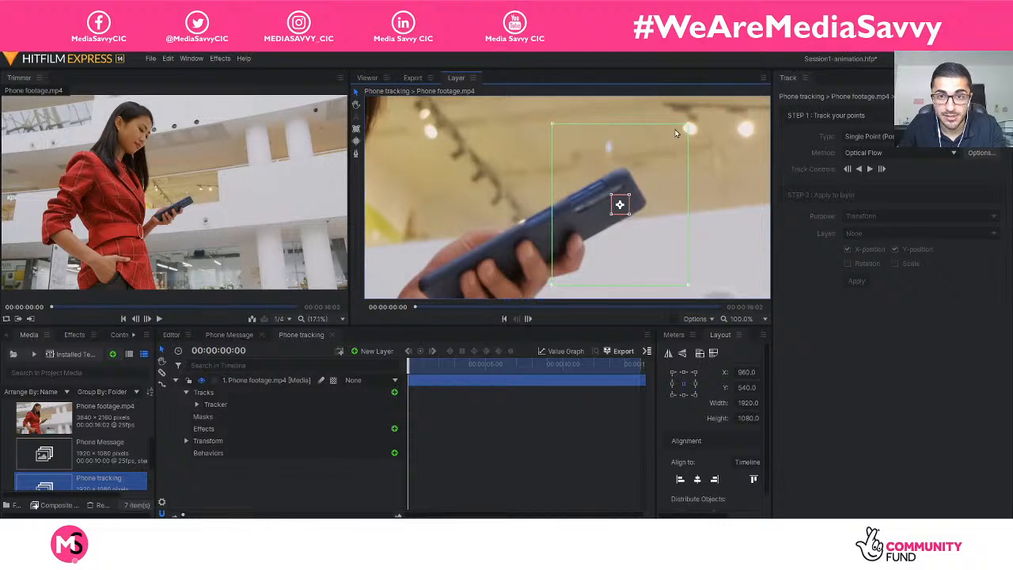
{"action": "left_click_drag", "start_coordinate": [685, 124], "coordinate": [647, 166]}
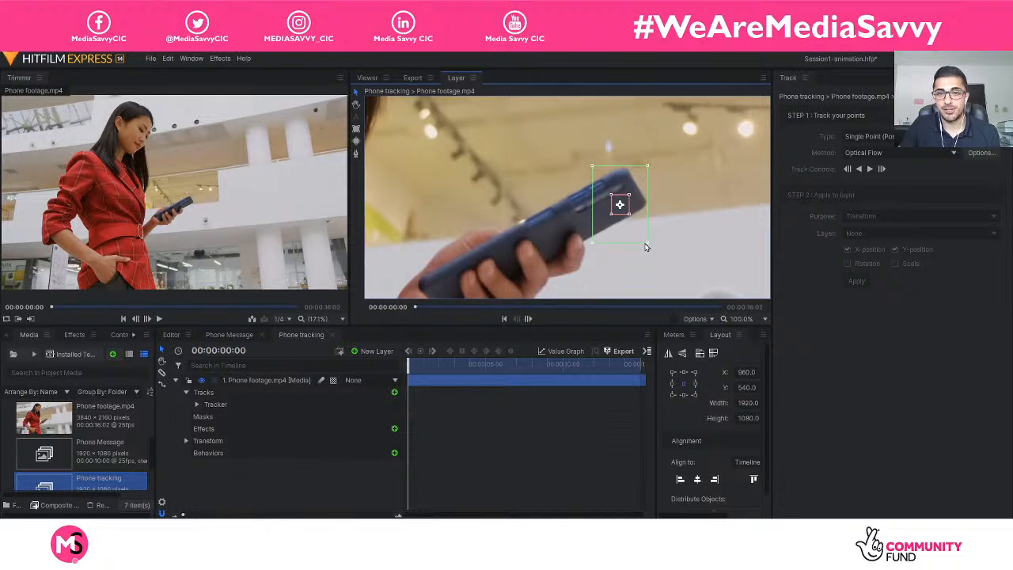
{"action": "left_click_drag", "start_coordinate": [646, 243], "coordinate": [707, 271]}
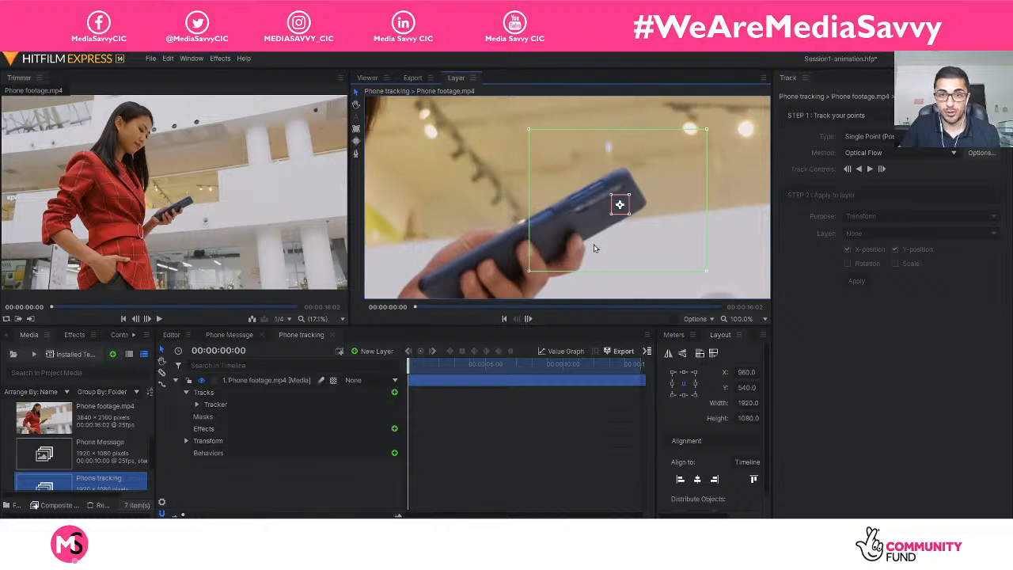
{"action": "left_click_drag", "start_coordinate": [528, 271], "coordinate": [651, 235]}
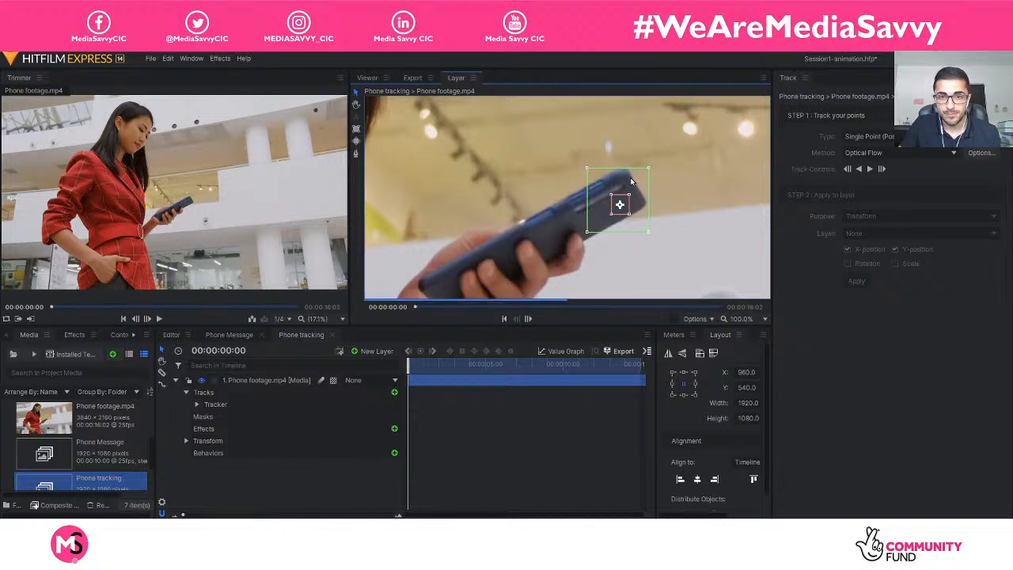
{"action": "left_click_drag", "start_coordinate": [649, 167], "coordinate": [648, 165]}
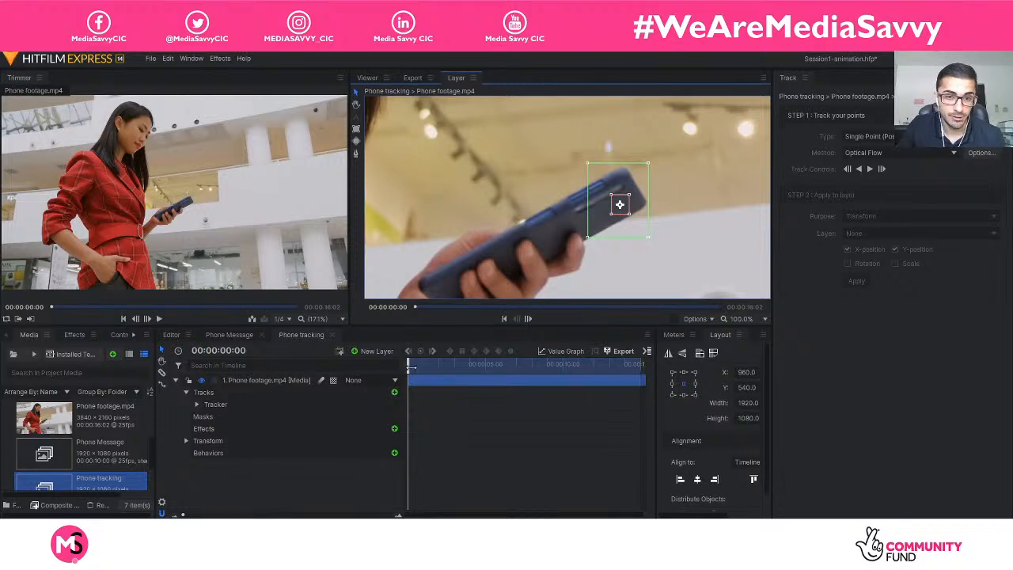
Keep the playhead at the first frame and tighten the outer search box closely around the camera end of the phone.
{"action": "left_click_drag", "start_coordinate": [408, 365], "coordinate": [368, 367]}
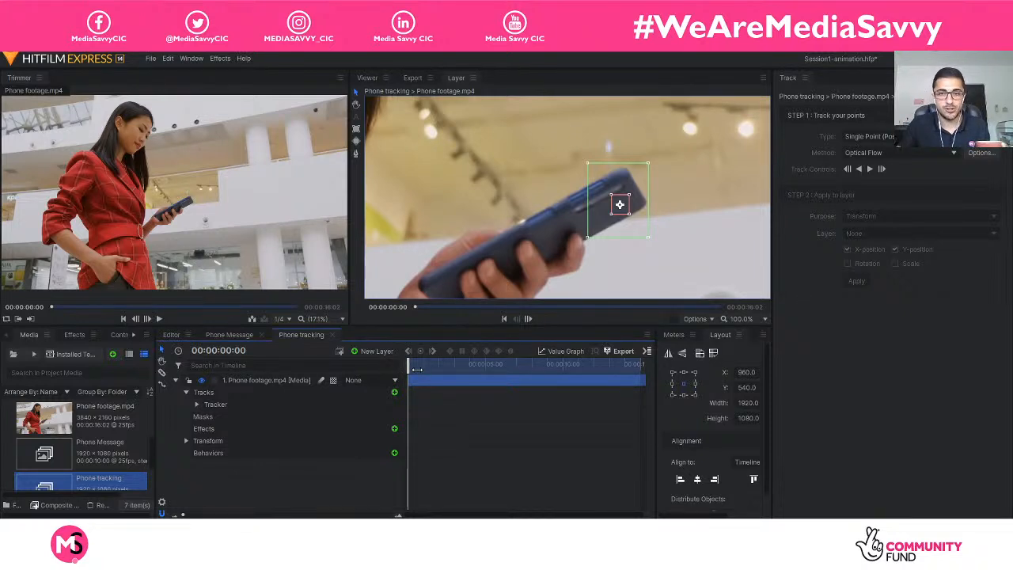
{"action": "scroll", "coordinate": [678, 238], "scroll_direction": "down", "scroll_amount": 4}
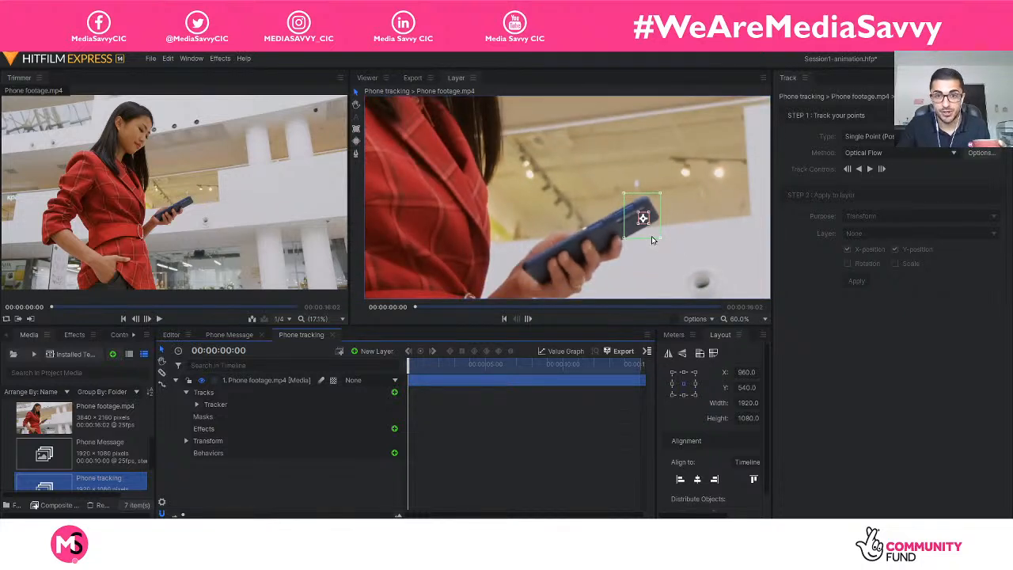
{"action": "left_click_drag", "start_coordinate": [624, 241], "coordinate": [658, 231]}
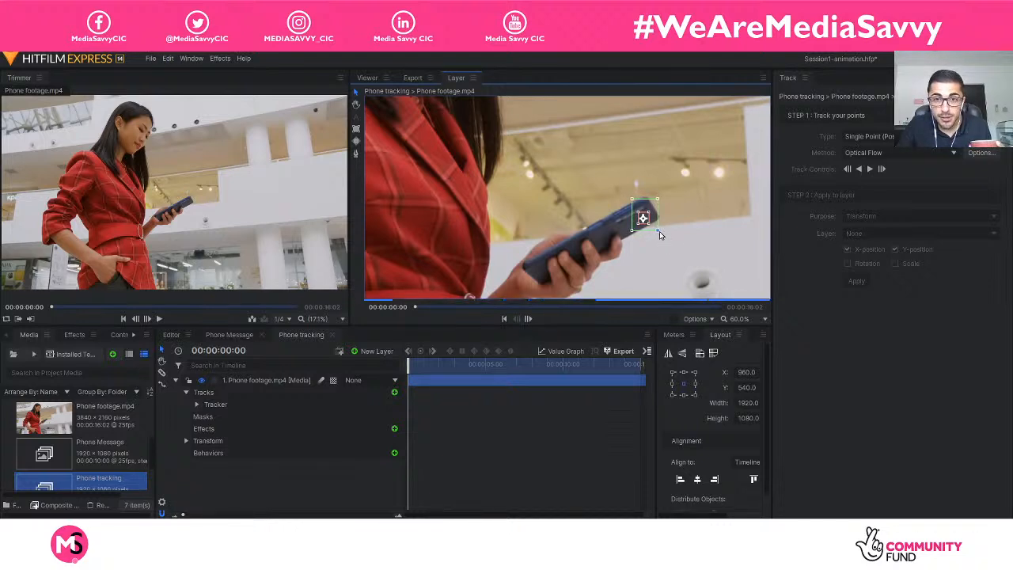
{"action": "left_click_drag", "start_coordinate": [631, 231], "coordinate": [630, 231]}
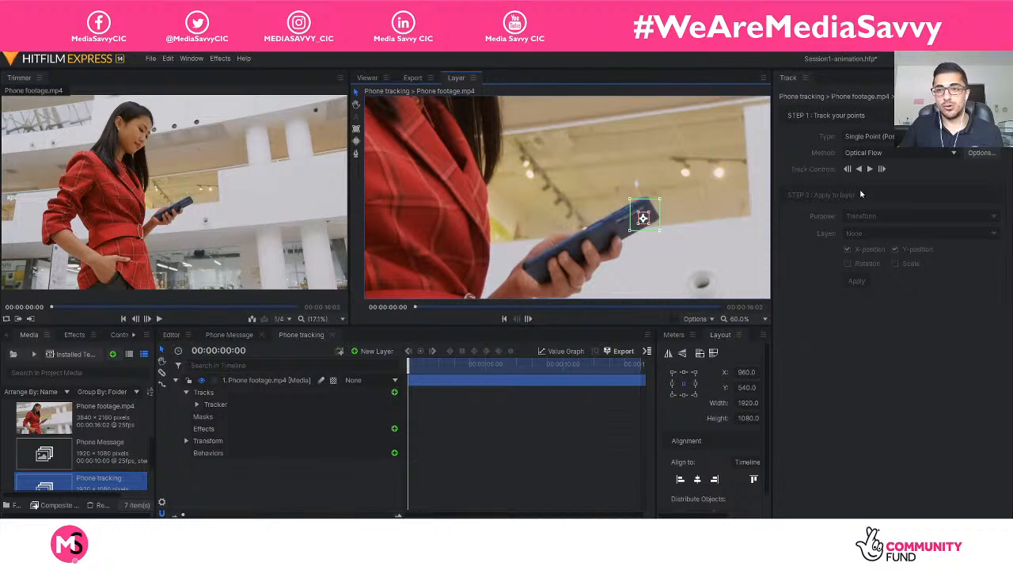
Scrub the footage to about 11 and 10 seconds to check the phone's movement and return to the first frame.
{"action": "left_click_drag", "start_coordinate": [407, 366], "coordinate": [578, 367]}
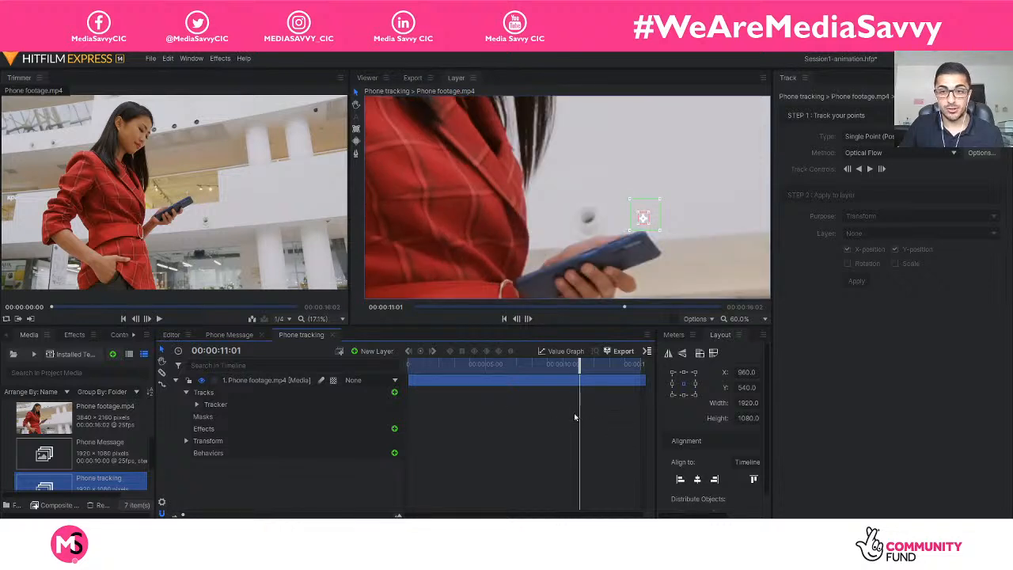
{"action": "left_click_drag", "start_coordinate": [579, 366], "coordinate": [405, 369]}
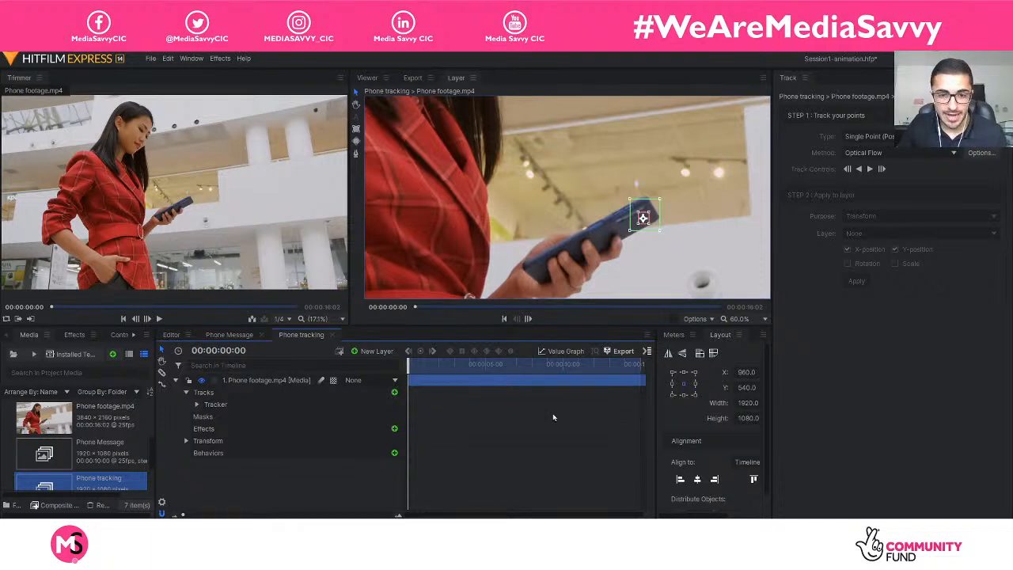
{"action": "left_click", "coordinate": [564, 374]}
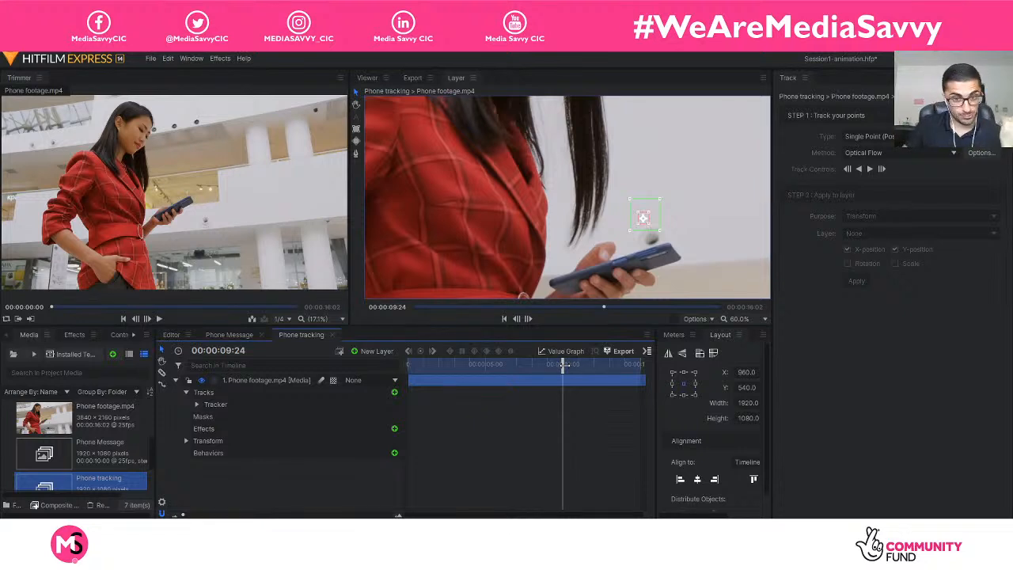
{"action": "left_click_drag", "start_coordinate": [563, 365], "coordinate": [312, 371]}
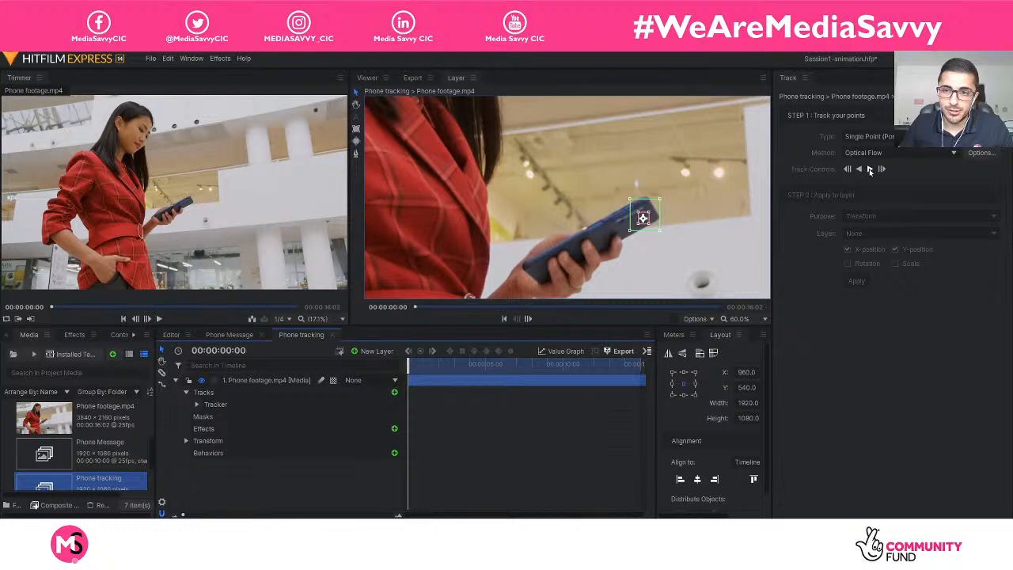
Track the phone forward from the first frame in short bursts, stopping at 00:00:00:06.
{"action": "left_click", "coordinate": [869, 169]}
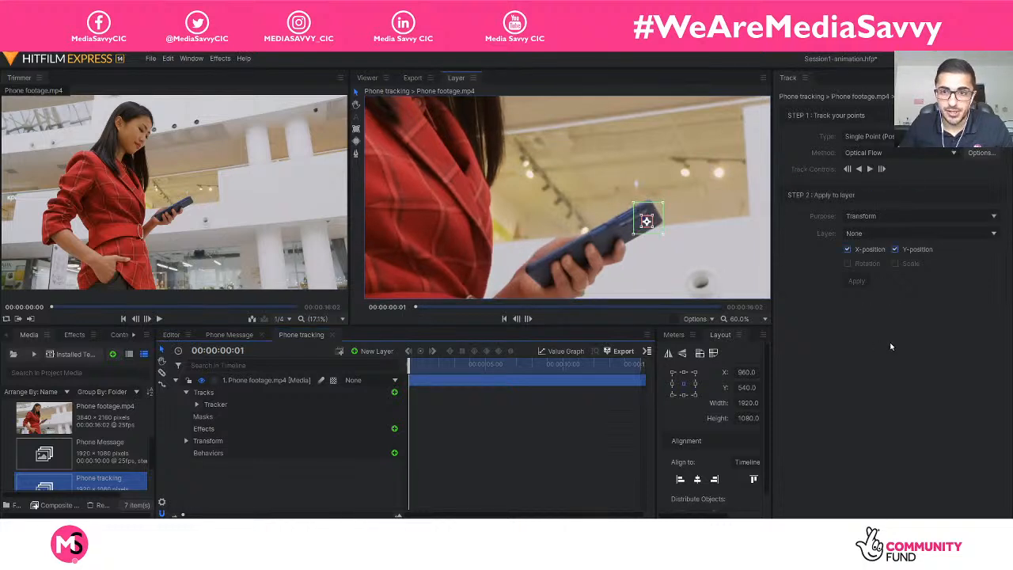
{"action": "scroll", "coordinate": [728, 281], "scroll_direction": "up", "scroll_amount": 4}
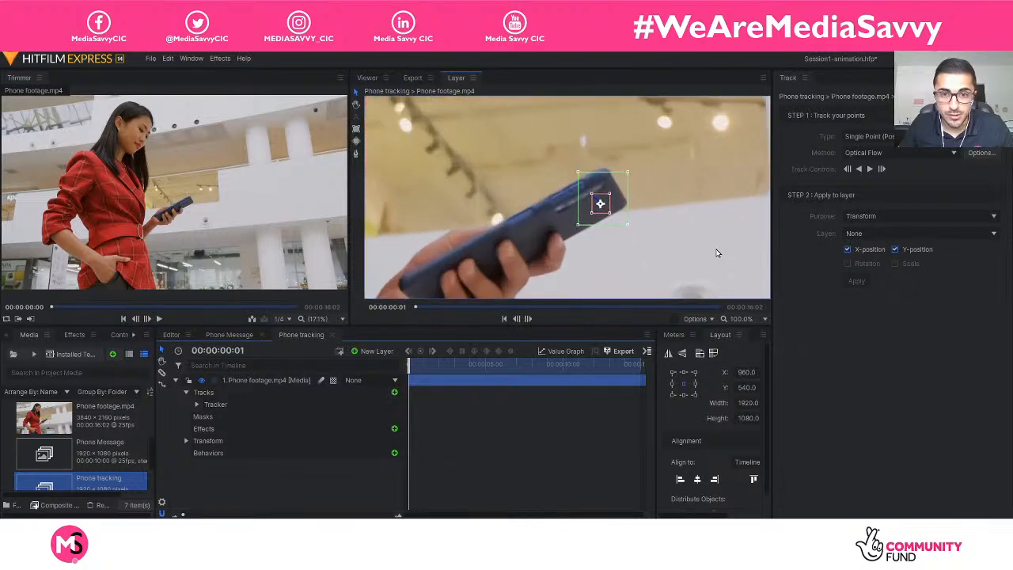
{"action": "scroll", "coordinate": [682, 237], "scroll_direction": "down", "scroll_amount": 2}
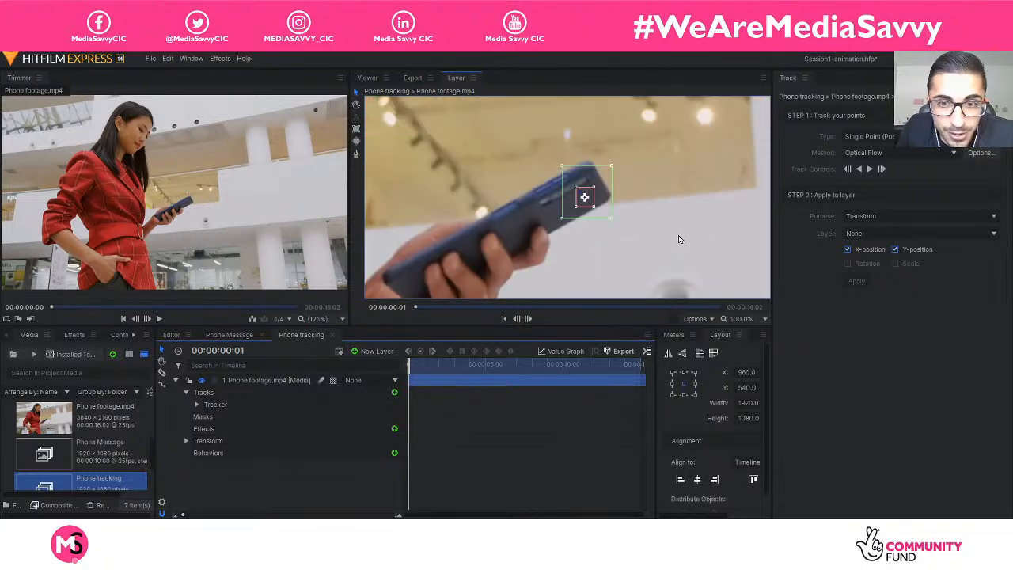
{"action": "left_click", "coordinate": [871, 169]}
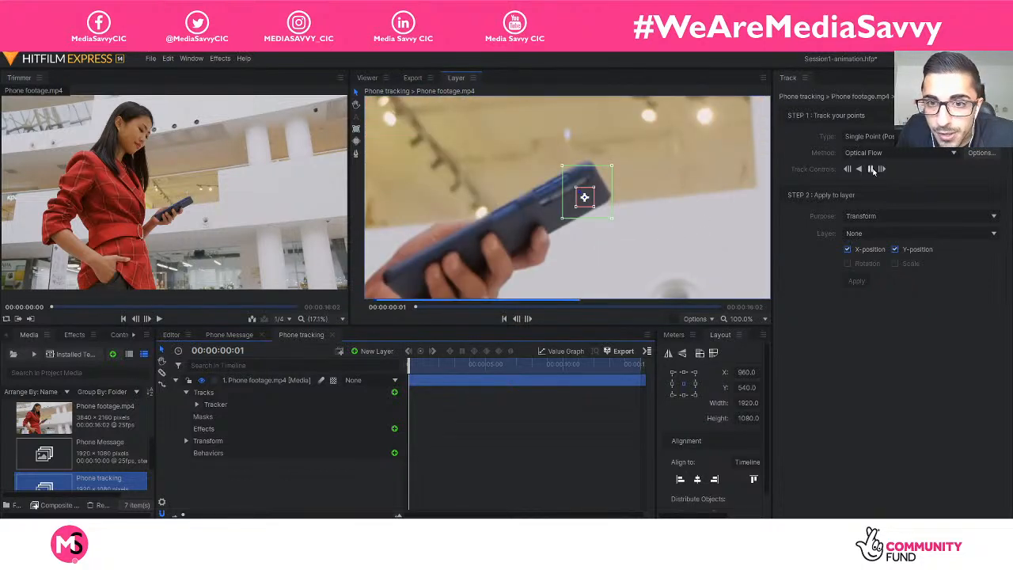
{"action": "left_click", "coordinate": [870, 170]}
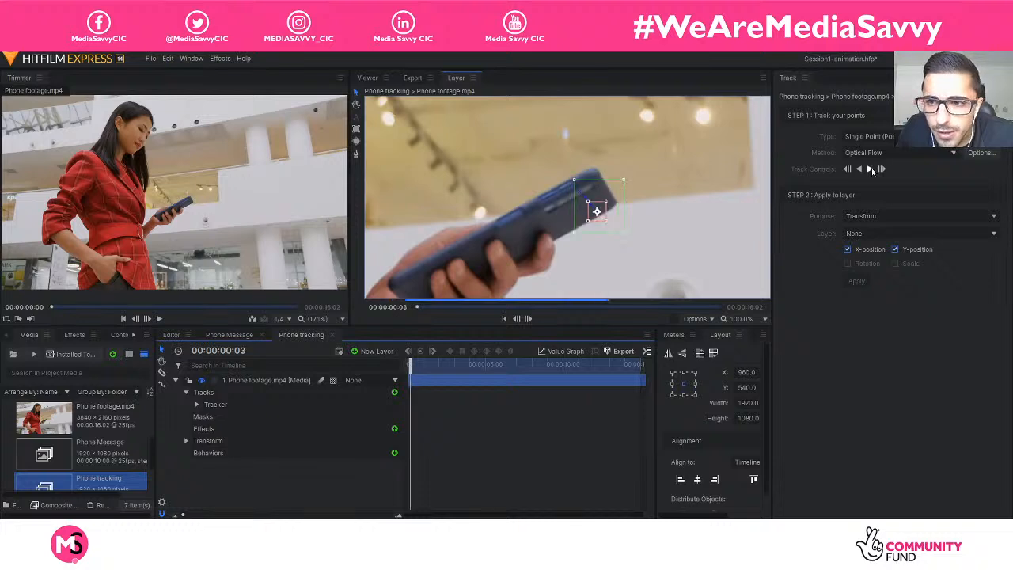
{"action": "left_click", "coordinate": [870, 169]}
{"action": "left_click", "coordinate": [870, 169]}
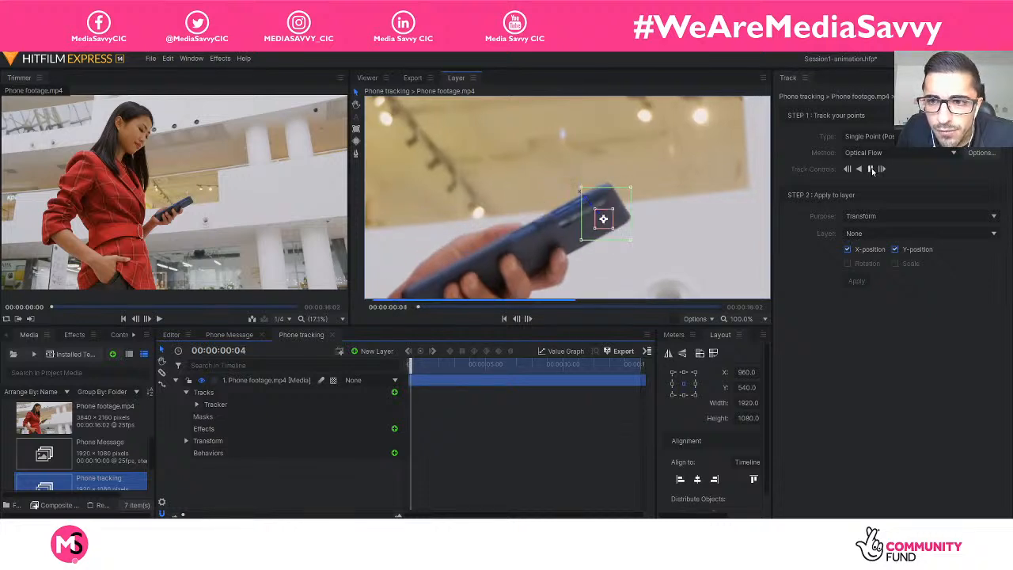
{"action": "left_click", "coordinate": [870, 169]}
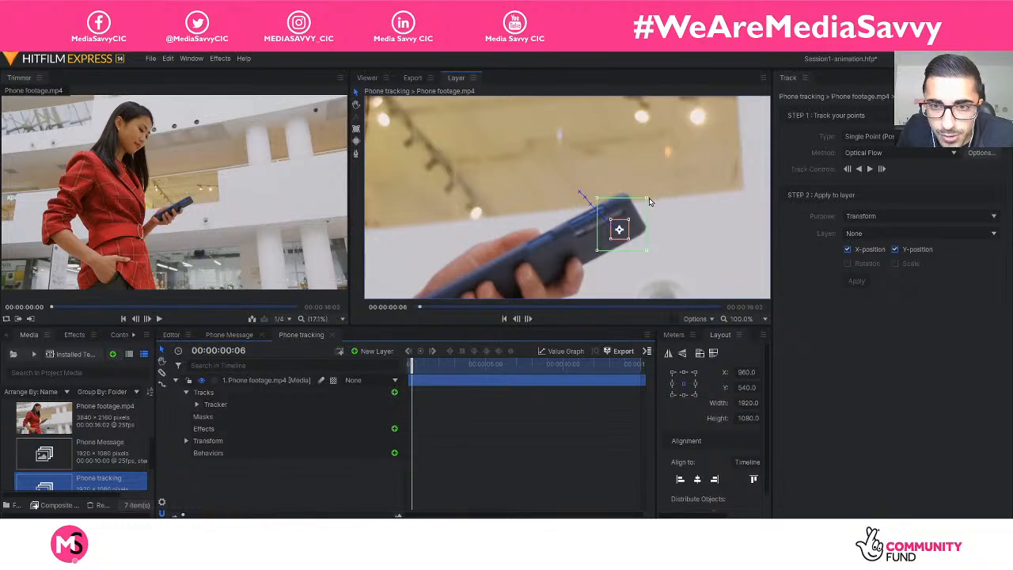
Reduce the outer search box at 00:00:00:06 and continue tracking the phone forward to 00:00:03:07.
{"action": "left_click_drag", "start_coordinate": [649, 202], "coordinate": [637, 203]}
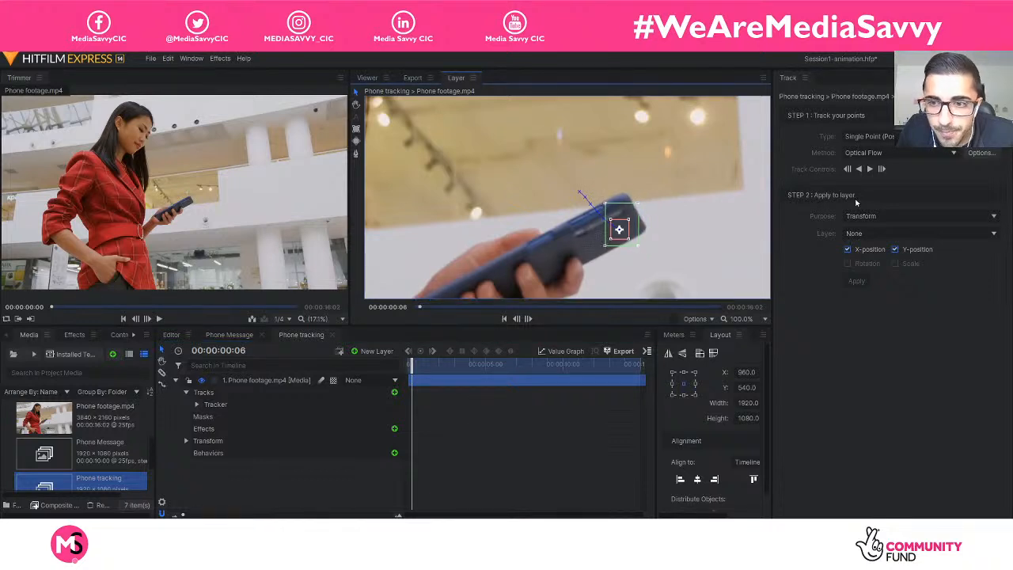
{"action": "left_click", "coordinate": [870, 169]}
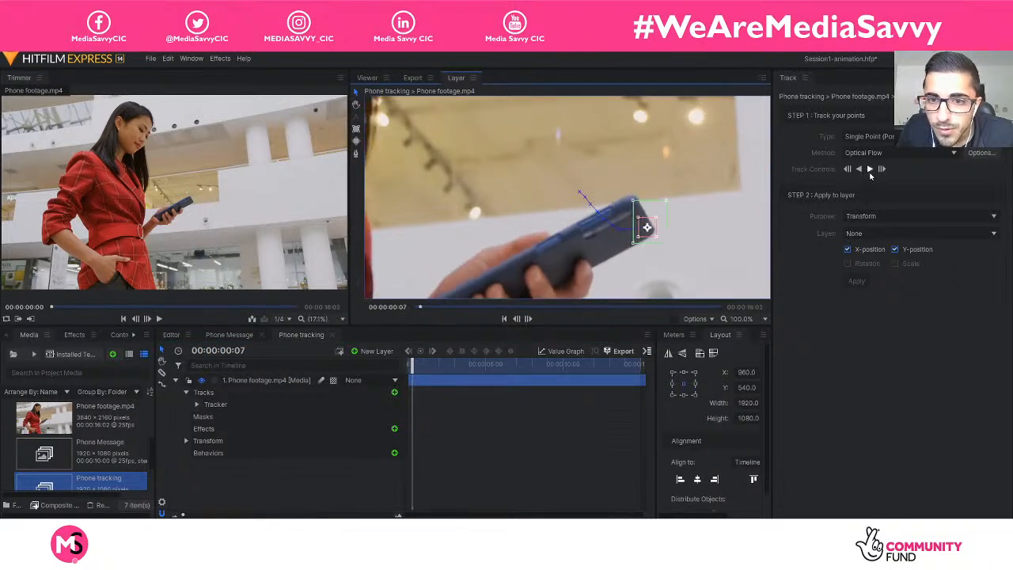
{"action": "left_click", "coordinate": [869, 170]}
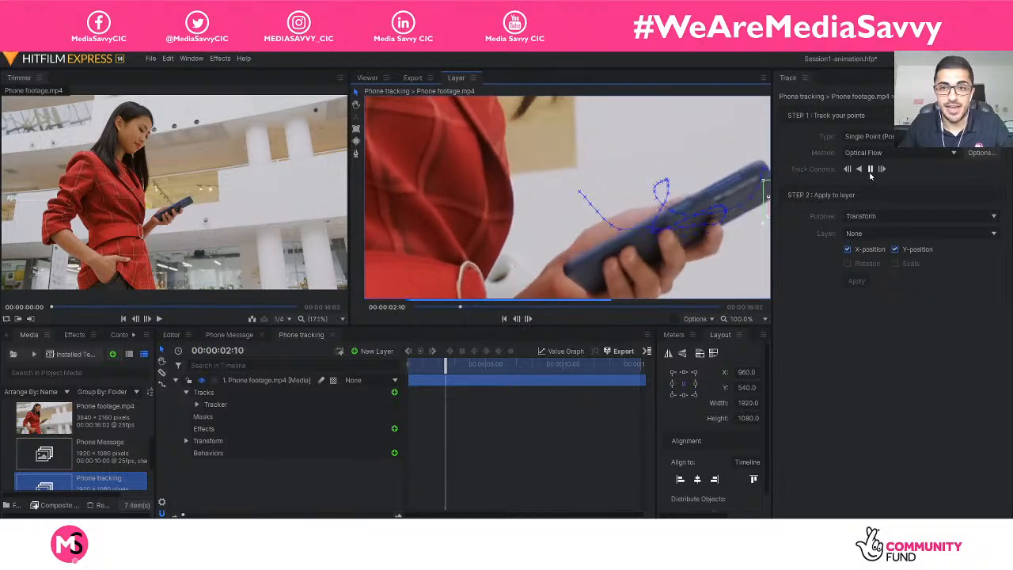
{"action": "scroll", "coordinate": [743, 248], "scroll_direction": "down", "scroll_amount": 5}
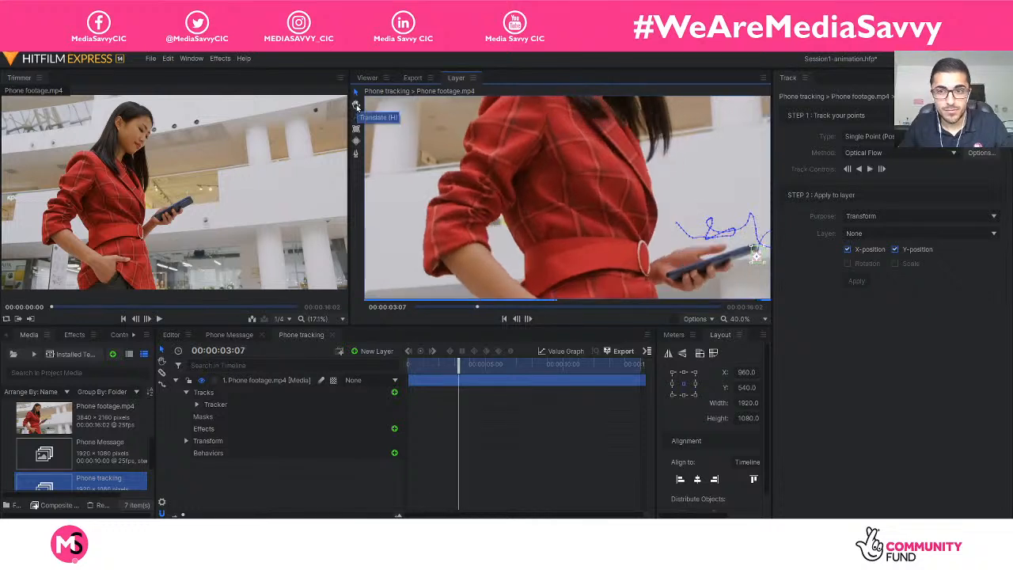
Move the tracker back onto the phone's far end at 00:00:03:07 and refit the outer search box closely around it.
{"action": "left_click", "coordinate": [356, 105]}
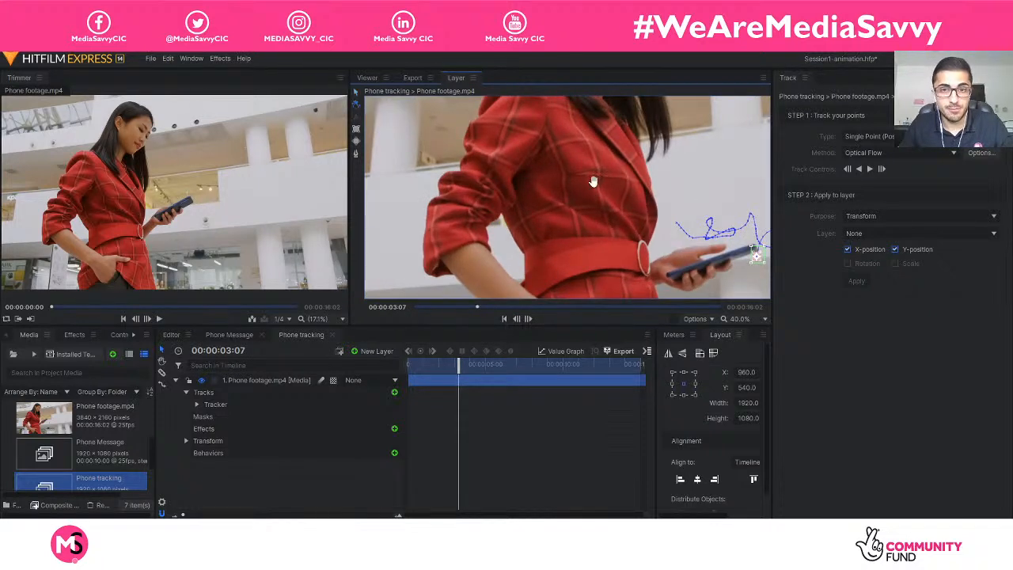
{"action": "left_click_drag", "start_coordinate": [691, 220], "coordinate": [583, 193]}
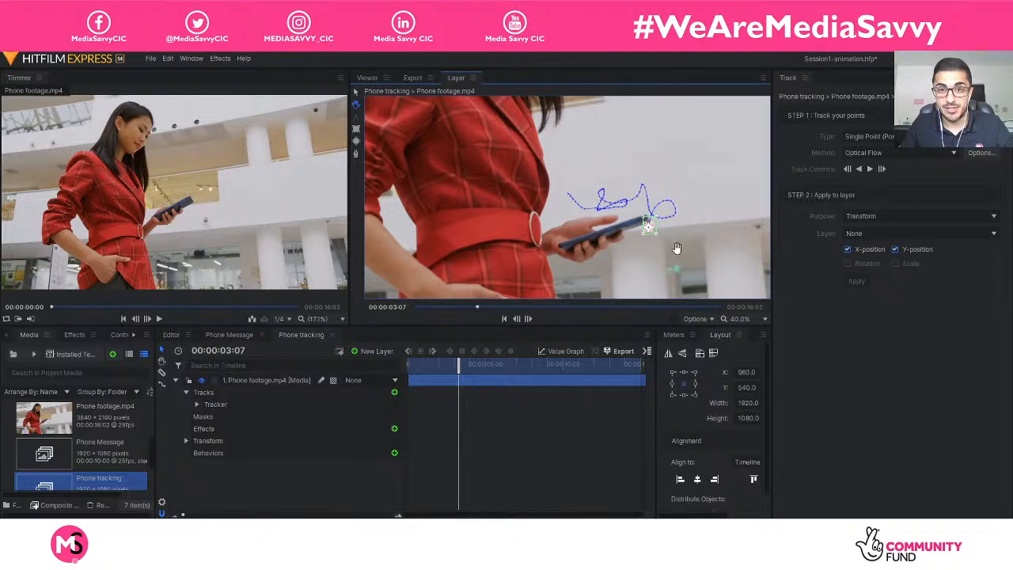
{"action": "scroll", "coordinate": [677, 247], "scroll_direction": "up", "scroll_amount": 4}
{"action": "scroll", "coordinate": [676, 236], "scroll_direction": "up", "scroll_amount": 2}
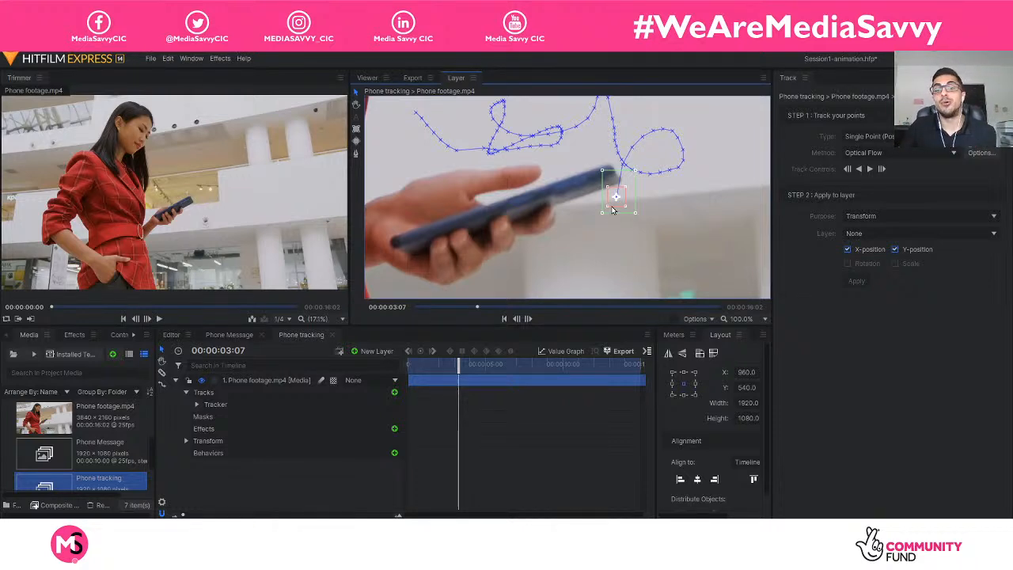
{"action": "left_click_drag", "start_coordinate": [621, 205], "coordinate": [612, 188]}
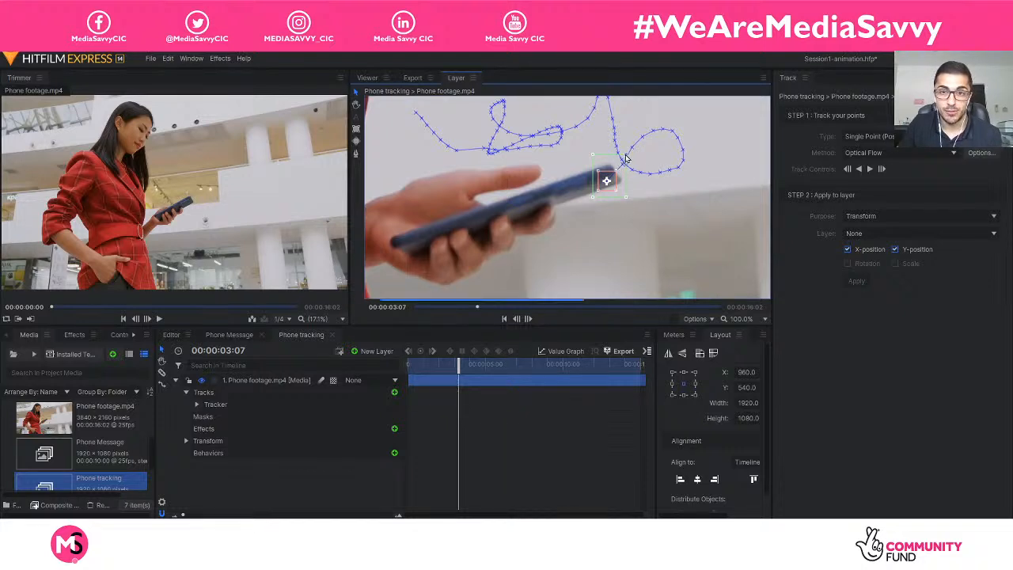
{"action": "left_click_drag", "start_coordinate": [625, 156], "coordinate": [628, 155]}
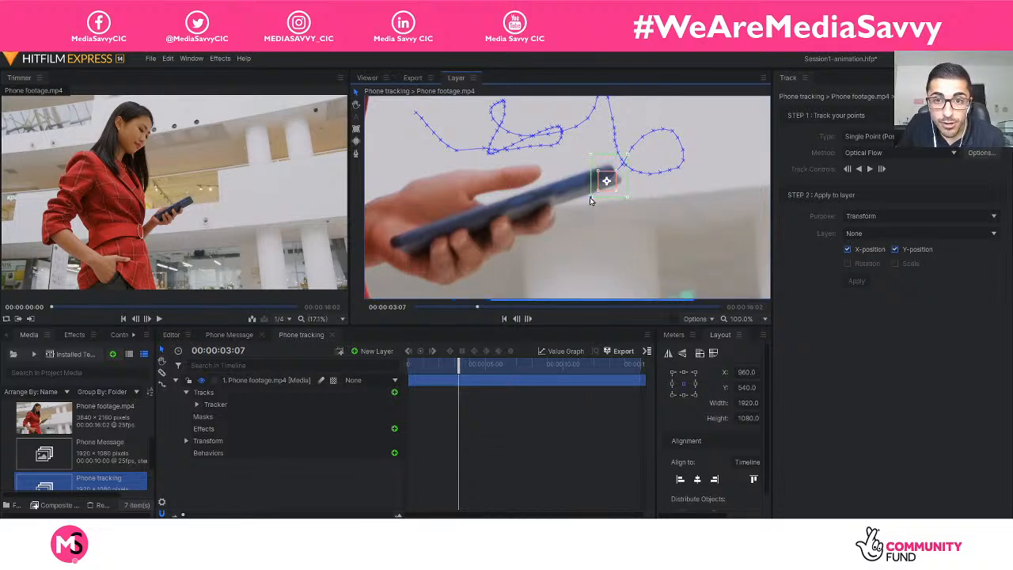
{"action": "left_click_drag", "start_coordinate": [594, 197], "coordinate": [587, 205]}
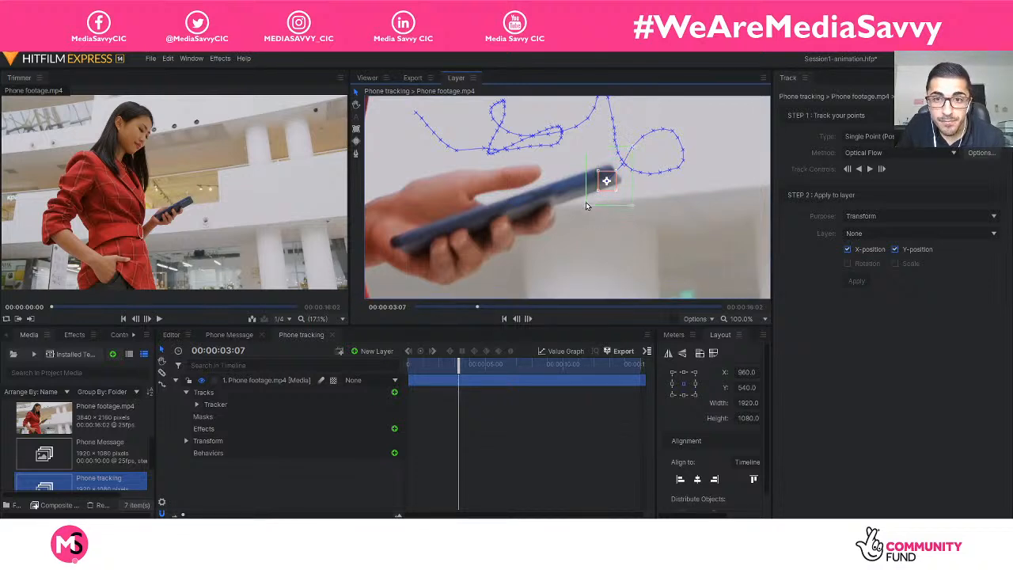
{"action": "left_click_drag", "start_coordinate": [633, 152], "coordinate": [618, 191]}
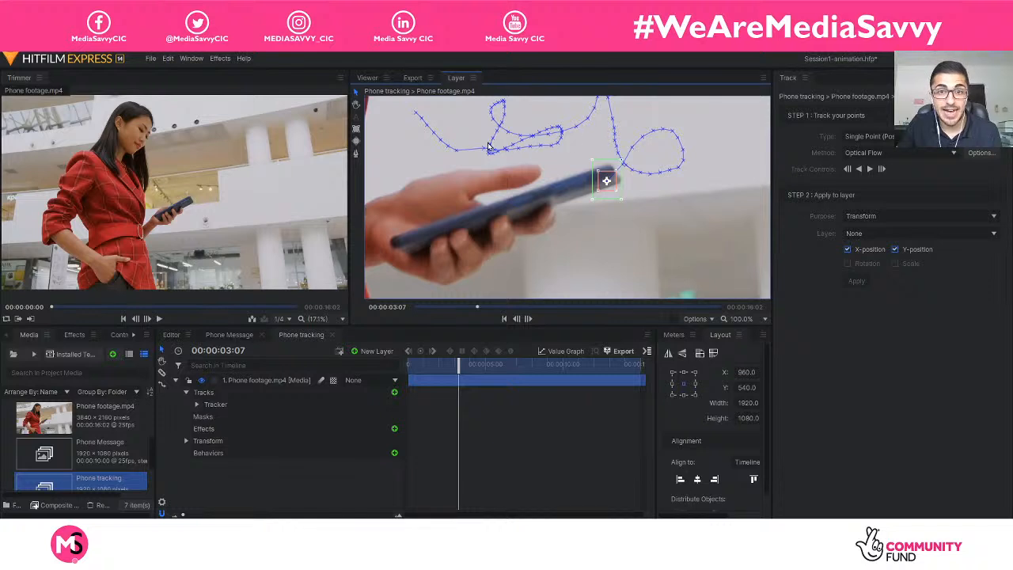
Track forward a frame at a time to 00:00:03:09, moving the tracker back onto the phone's far end after each frame.
{"action": "left_click", "coordinate": [870, 171]}
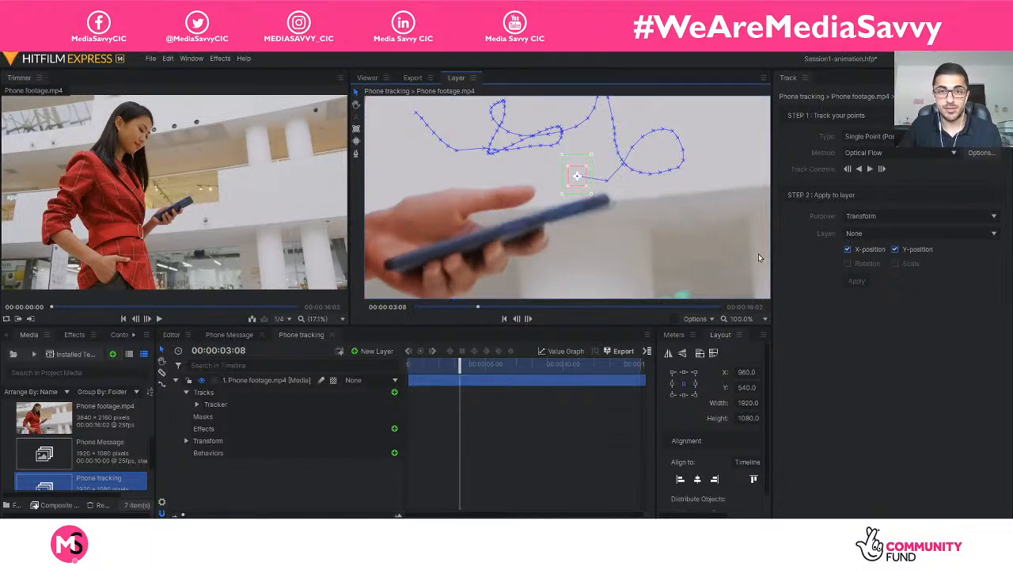
{"action": "left_click_drag", "start_coordinate": [582, 186], "coordinate": [601, 210]}
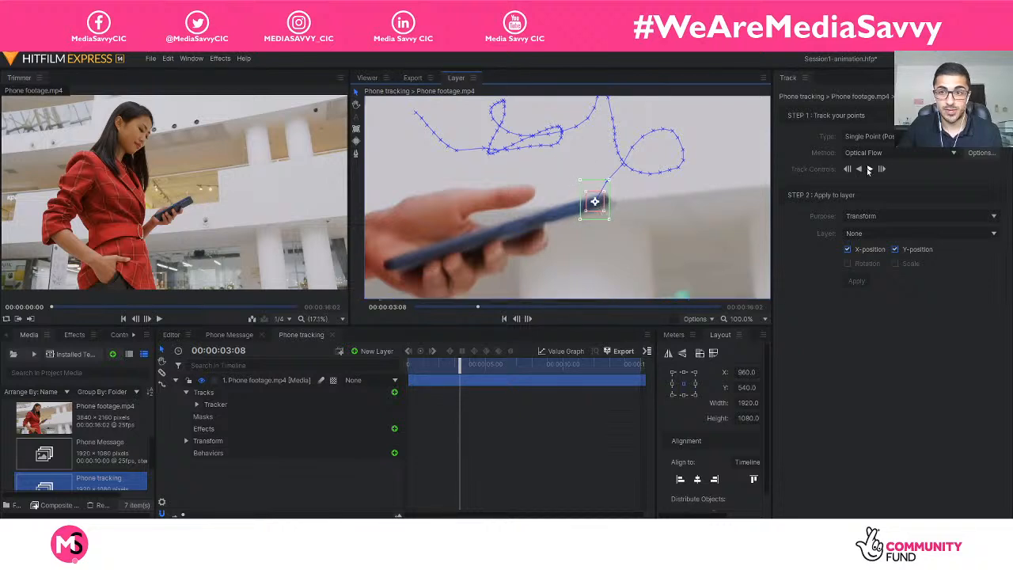
{"action": "left_click", "coordinate": [868, 169]}
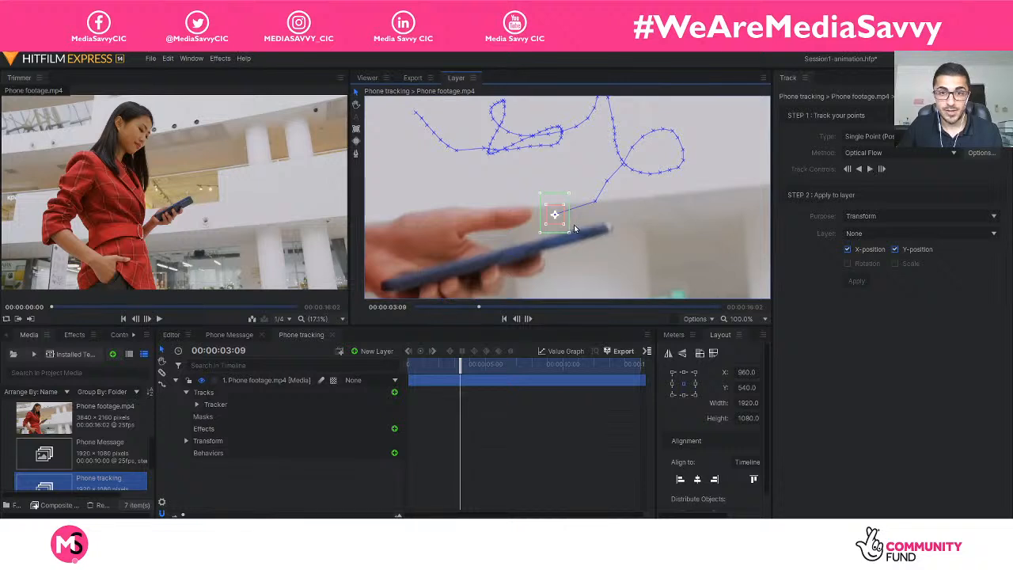
{"action": "left_click_drag", "start_coordinate": [560, 226], "coordinate": [598, 236]}
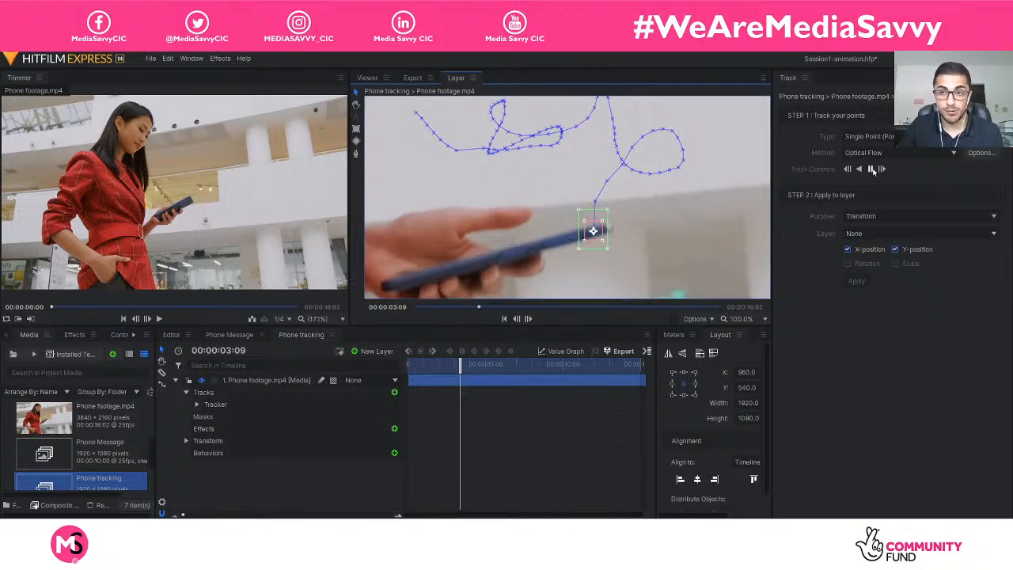
Track the phone forward a frame at a time from 00:00:03:09 to 00:00:03:11, returning the tracker to the phone's far end after each frame.
{"action": "left_click", "coordinate": [872, 169]}
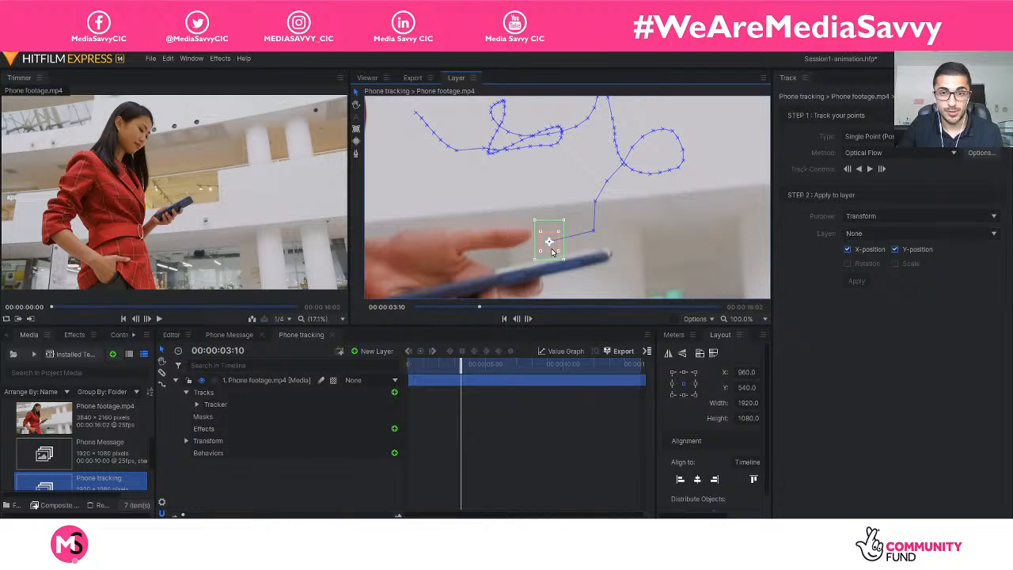
{"action": "left_click_drag", "start_coordinate": [552, 250], "coordinate": [594, 267]}
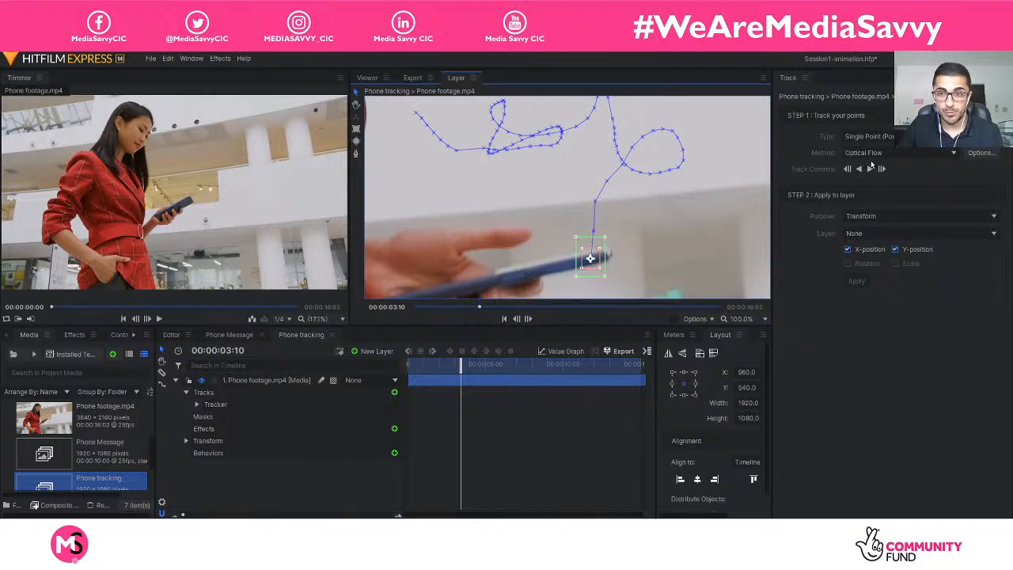
{"action": "left_click", "coordinate": [870, 169]}
{"action": "scroll", "coordinate": [685, 205], "scroll_direction": "down", "scroll_amount": 1}
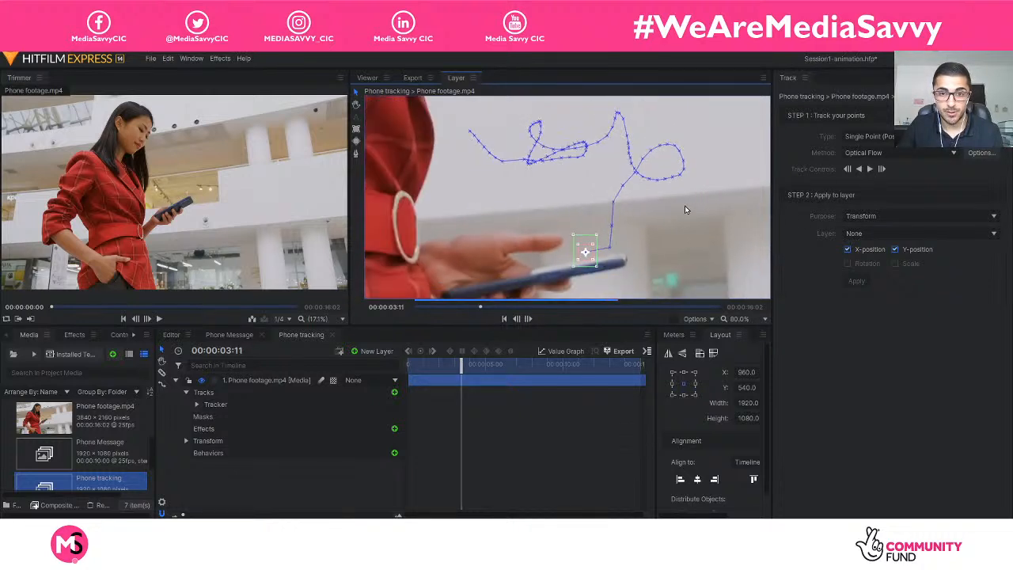
{"action": "left_click", "coordinate": [356, 105]}
{"action": "left_click_drag", "start_coordinate": [644, 226], "coordinate": [617, 179]}
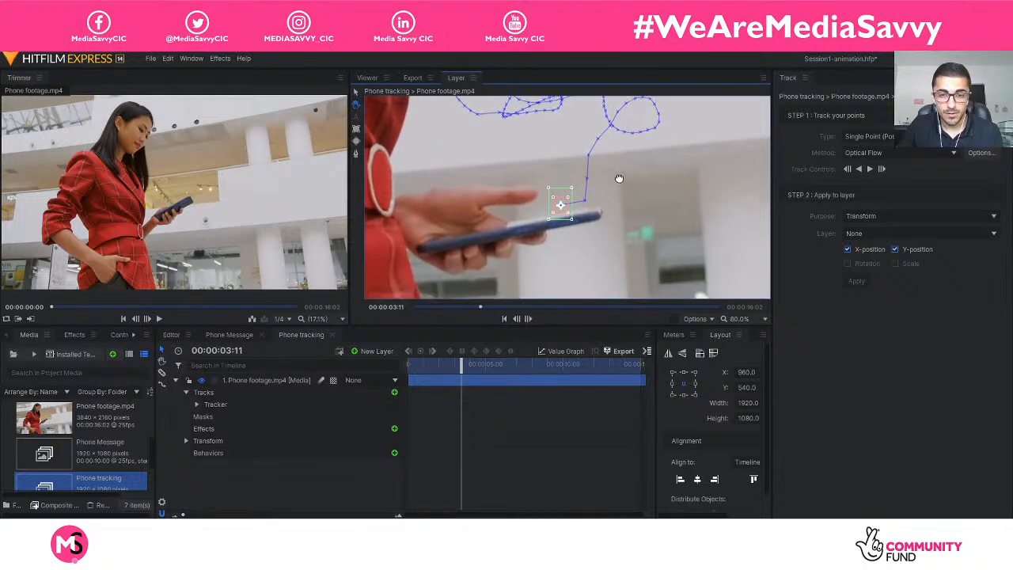
{"action": "scroll", "coordinate": [617, 180], "scroll_direction": "down", "scroll_amount": 1}
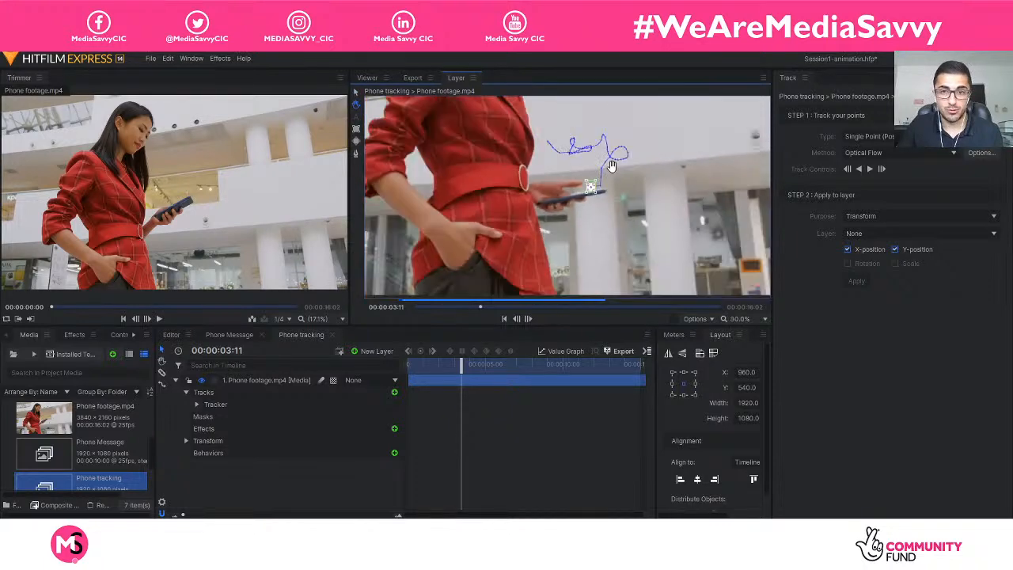
{"action": "scroll", "coordinate": [619, 177], "scroll_direction": "up", "scroll_amount": 1}
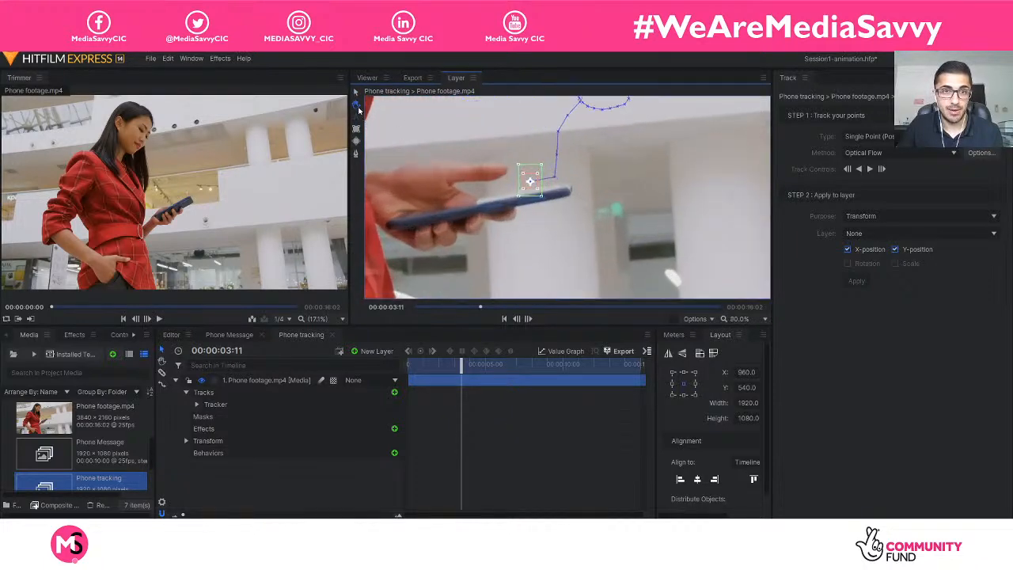
{"action": "left_click_drag", "start_coordinate": [590, 185], "coordinate": [649, 191]}
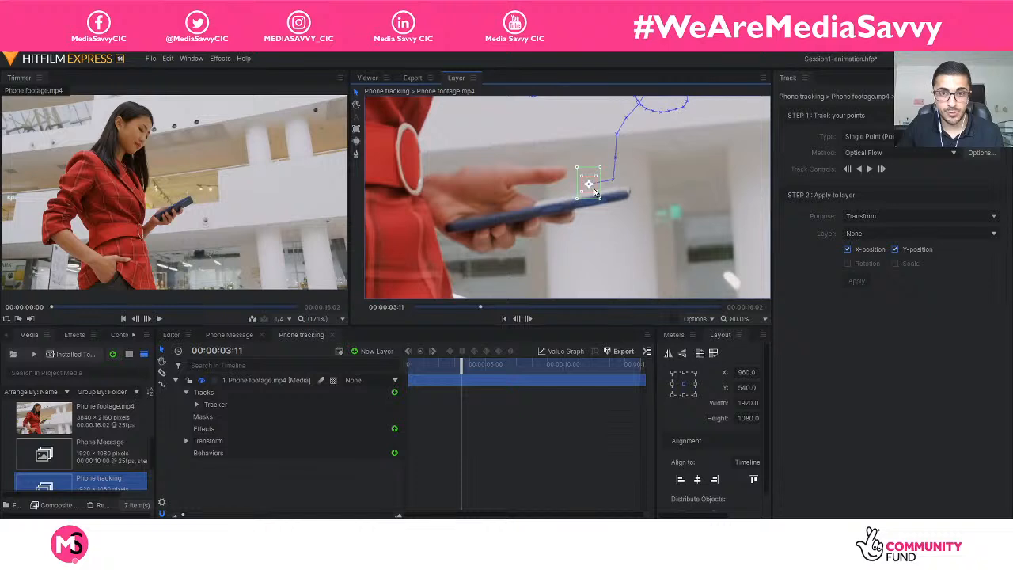
{"action": "left_click_drag", "start_coordinate": [595, 193], "coordinate": [620, 203]}
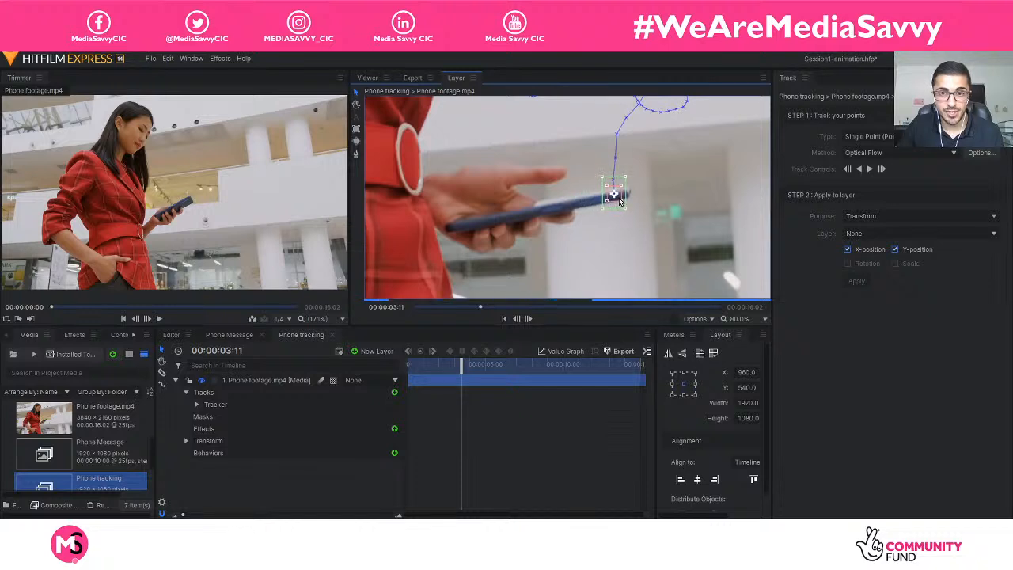
Track through 00:00:03:12 and 00:00:03:13, moving the tracker back onto the phone's far end at both frames.
{"action": "left_click", "coordinate": [872, 170]}
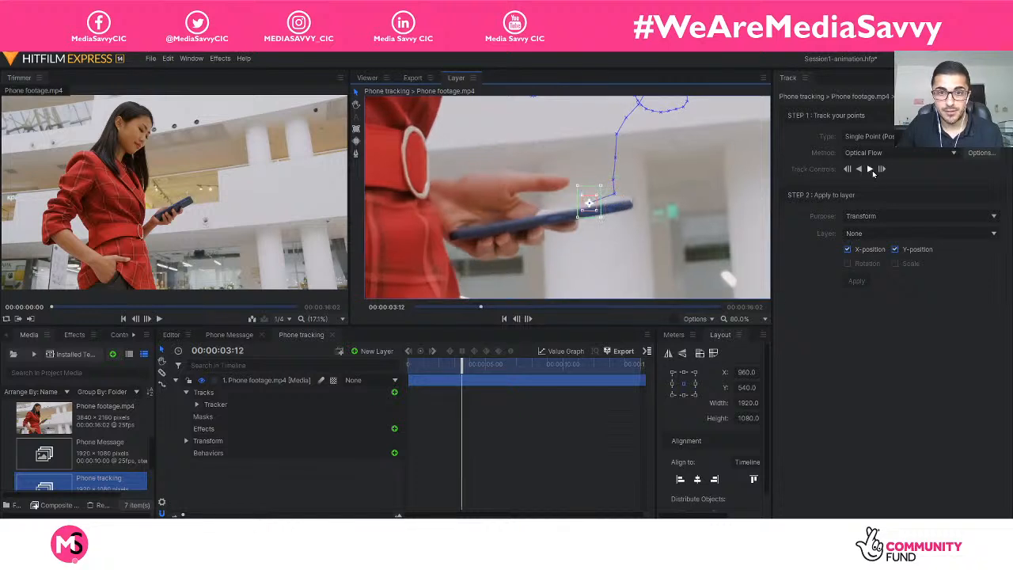
{"action": "left_click_drag", "start_coordinate": [592, 208], "coordinate": [622, 209]}
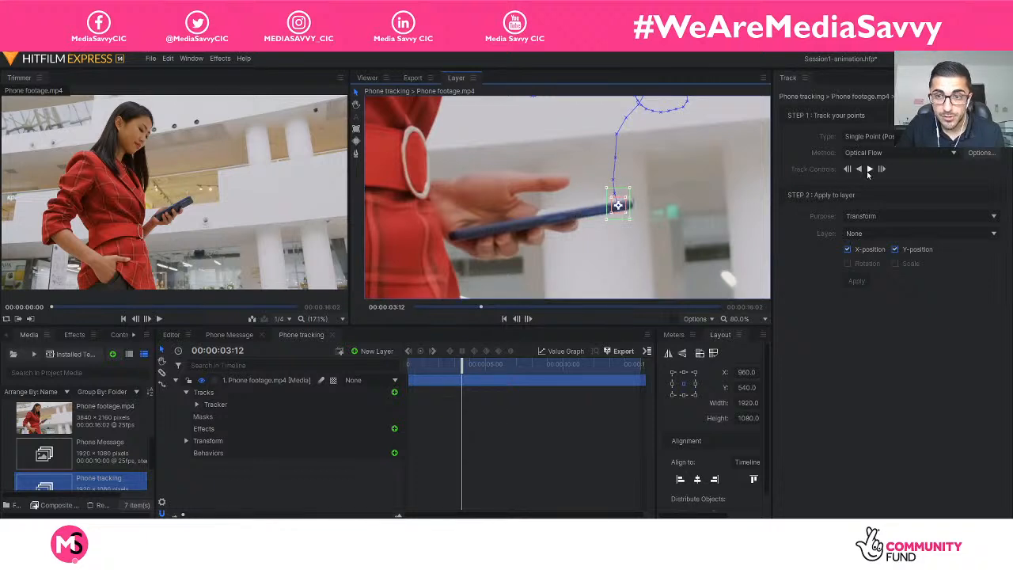
{"action": "left_click", "coordinate": [870, 169]}
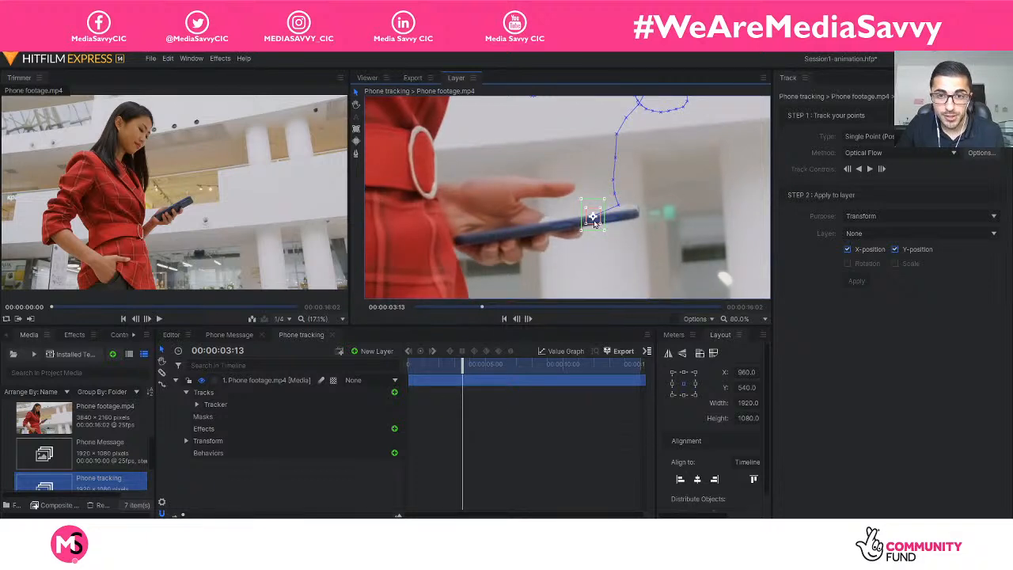
{"action": "left_click_drag", "start_coordinate": [592, 220], "coordinate": [628, 214]}
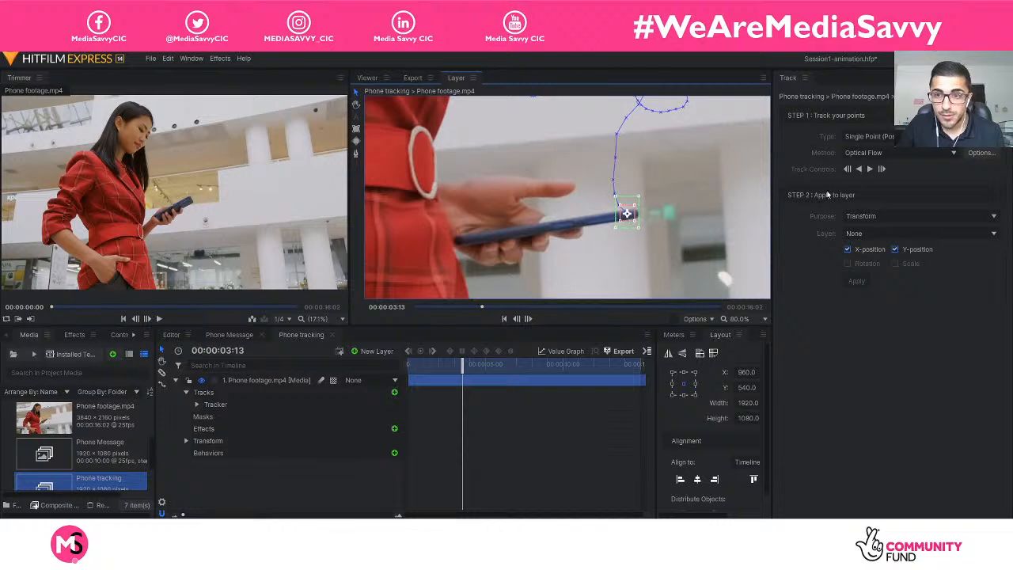
Continue tracking forward in short bursts to 00:00:03:22, correcting the tracker onto the phone's far end at 00:00:03:17 and 00:00:03:22.
{"action": "left_click", "coordinate": [868, 170]}
{"action": "left_click", "coordinate": [868, 169]}
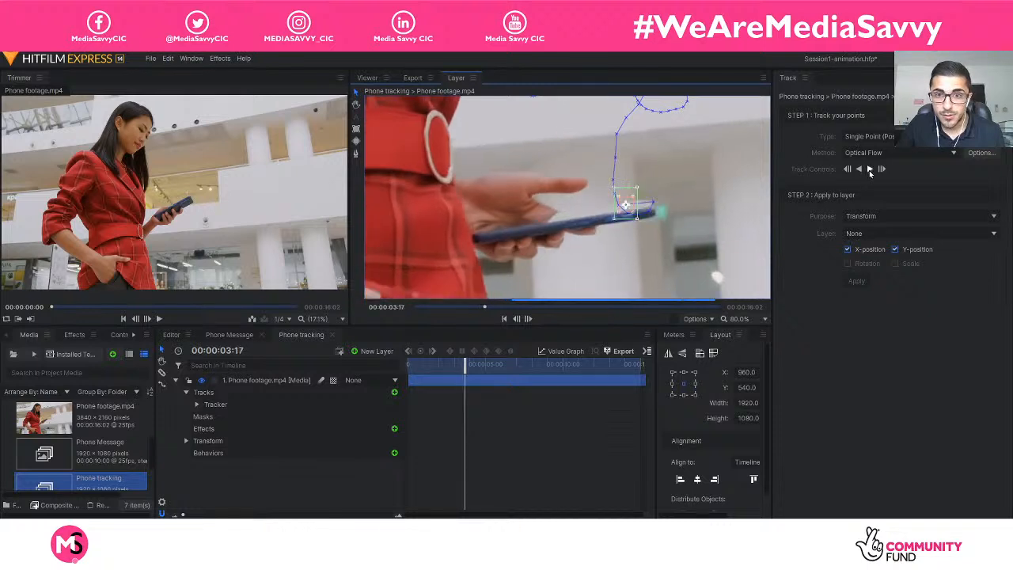
{"action": "left_click", "coordinate": [868, 169]}
{"action": "left_click", "coordinate": [869, 169]}
{"action": "left_click_drag", "start_coordinate": [626, 208], "coordinate": [657, 196]}
{"action": "left_click", "coordinate": [869, 170]}
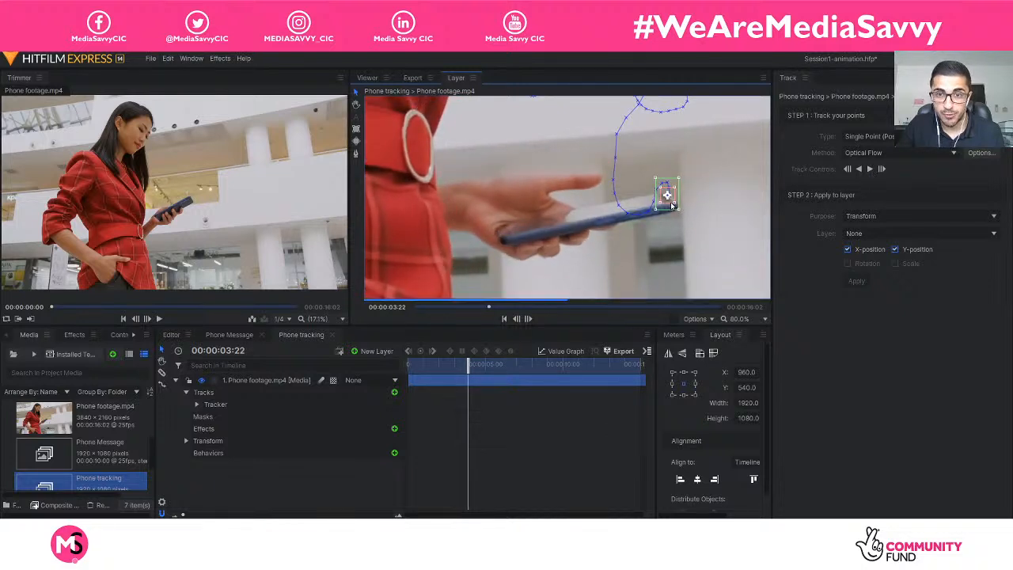
{"action": "left_click_drag", "start_coordinate": [673, 208], "coordinate": [665, 211]}
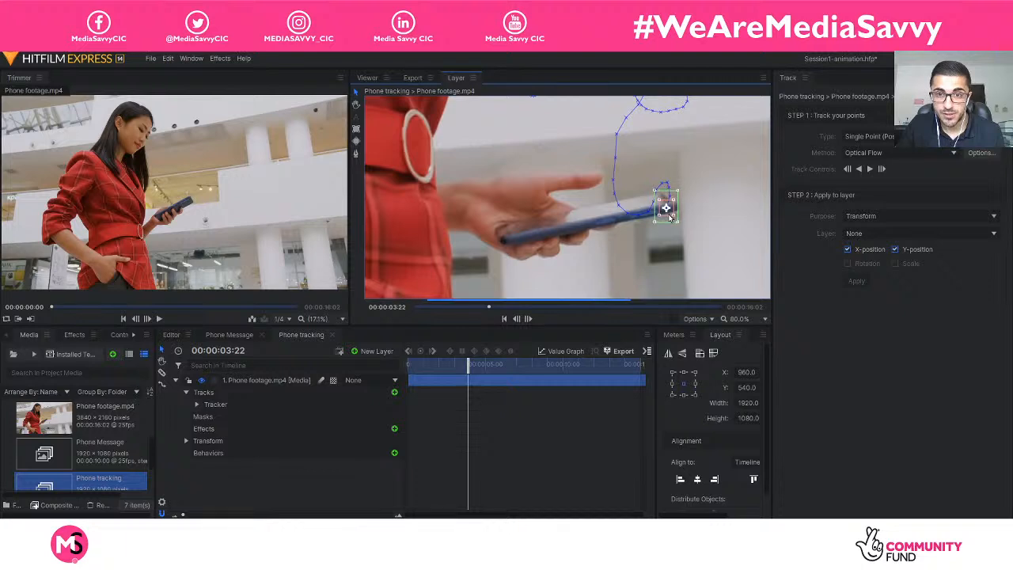
Track the phone on to 00:00:04:02 in short bursts, repositioning the tracker on its far end after each one.
{"action": "left_click", "coordinate": [869, 171]}
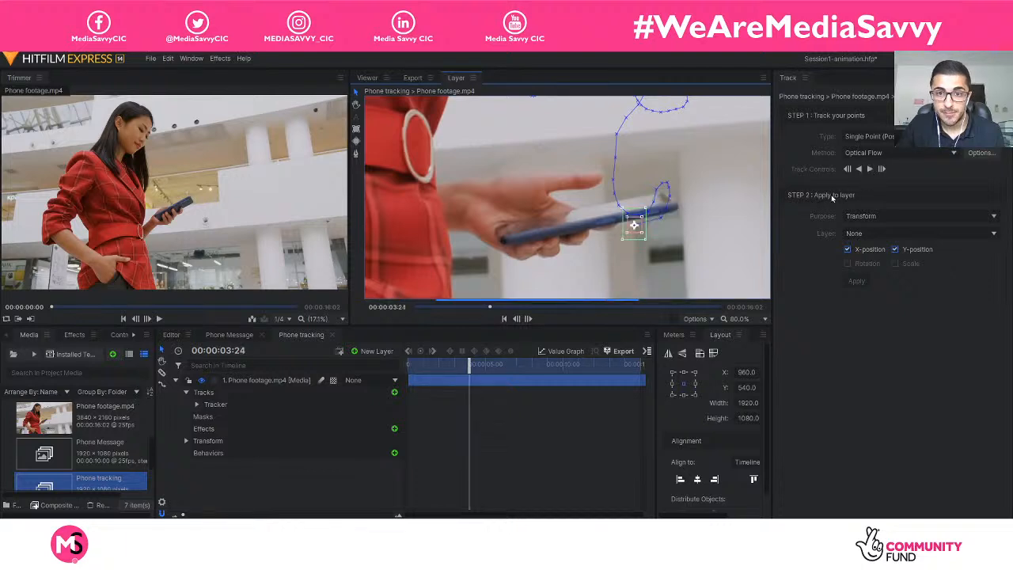
{"action": "left_click_drag", "start_coordinate": [652, 226], "coordinate": [653, 239]}
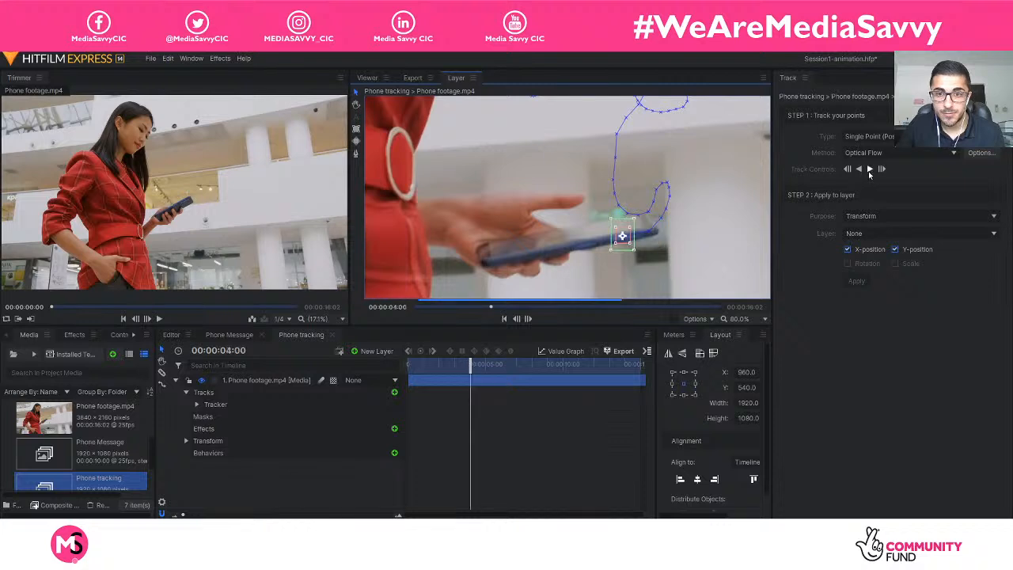
{"action": "left_click_drag", "start_coordinate": [631, 246], "coordinate": [644, 260]}
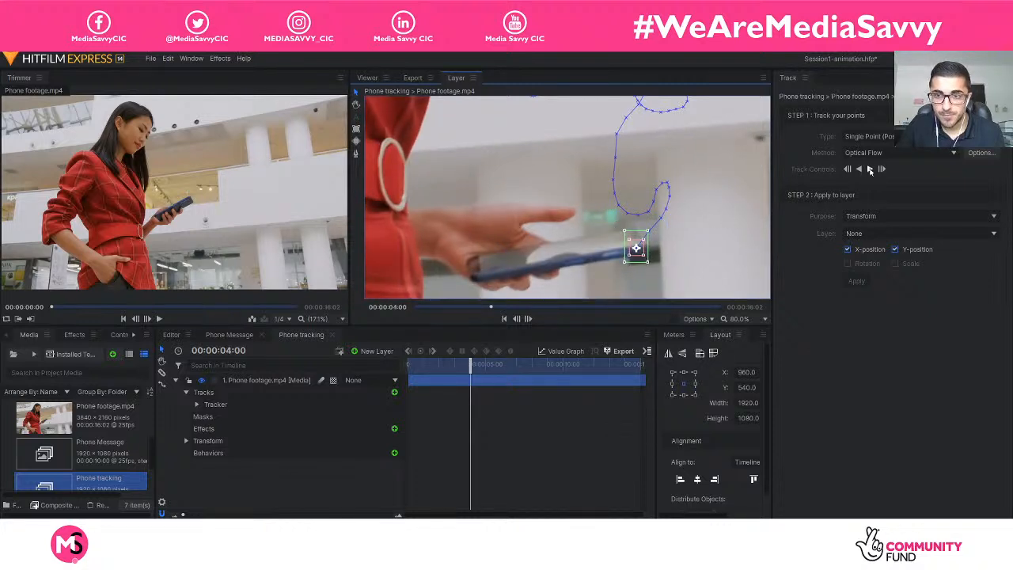
{"action": "left_click", "coordinate": [869, 169]}
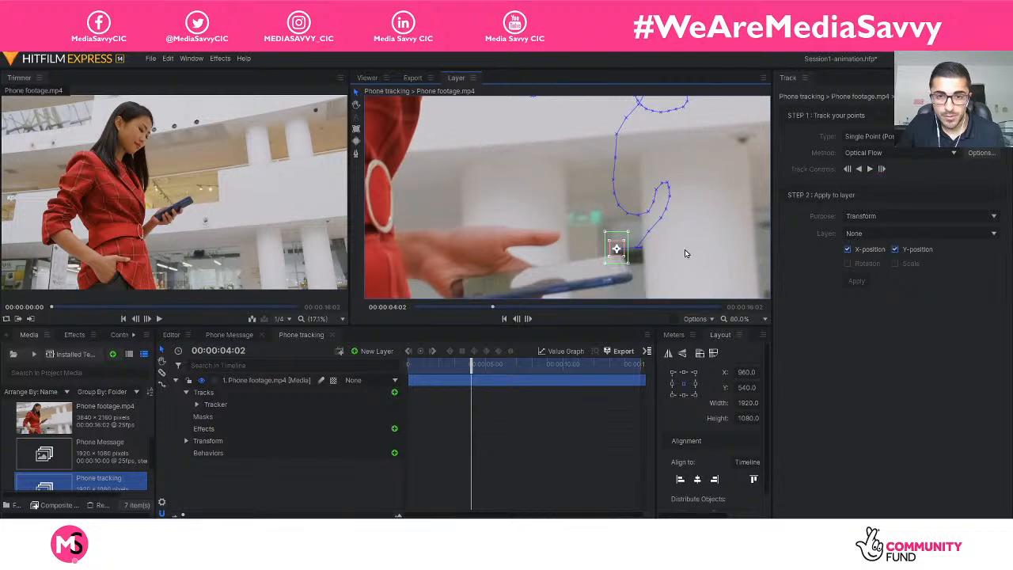
{"action": "left_click", "coordinate": [355, 104]}
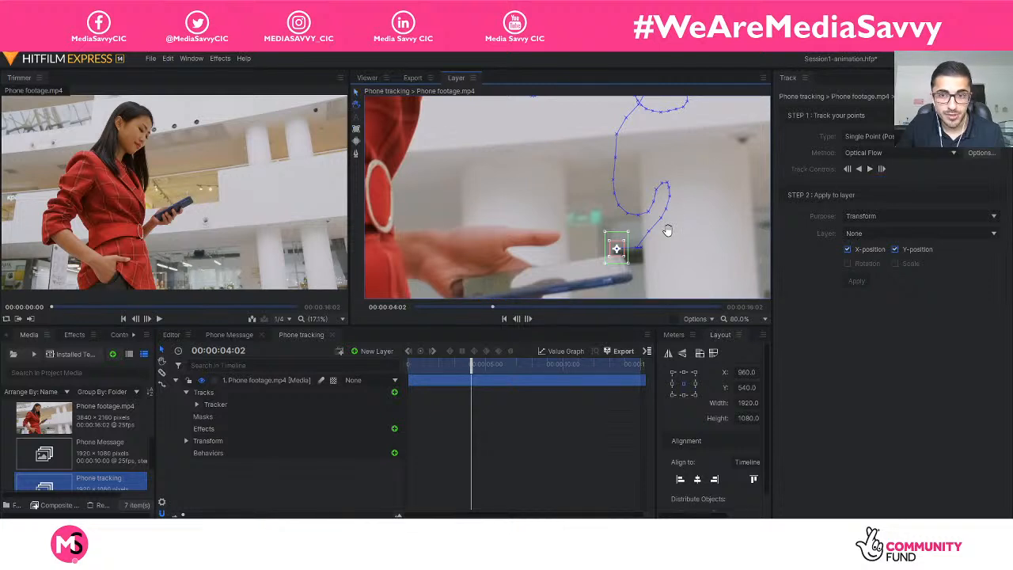
{"action": "left_click_drag", "start_coordinate": [667, 226], "coordinate": [673, 168]}
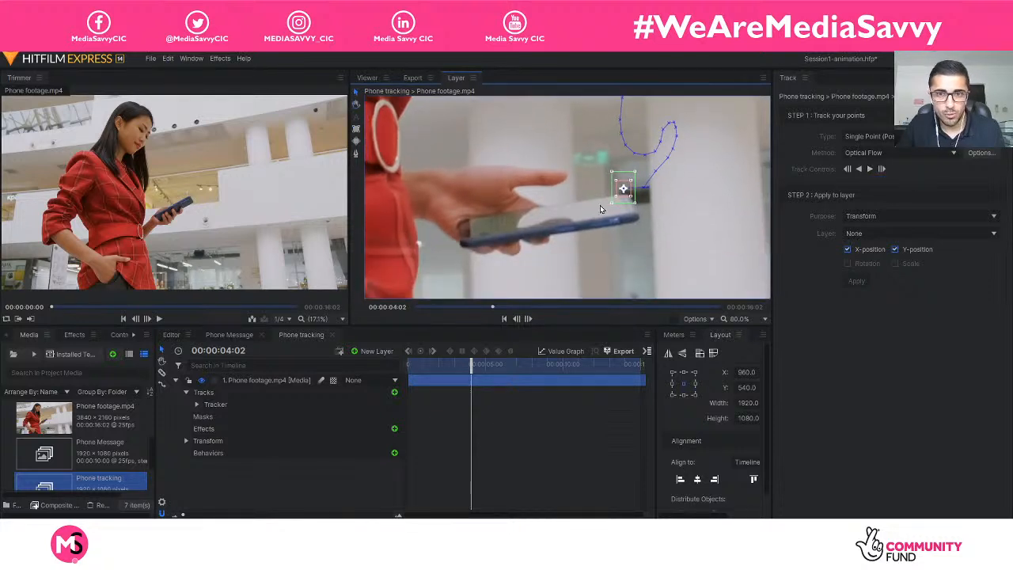
{"action": "left_click_drag", "start_coordinate": [630, 198], "coordinate": [635, 227]}
Track the phone forward to 00:00:04:08 and move the tracker back onto its far end.
{"action": "left_click", "coordinate": [871, 170]}
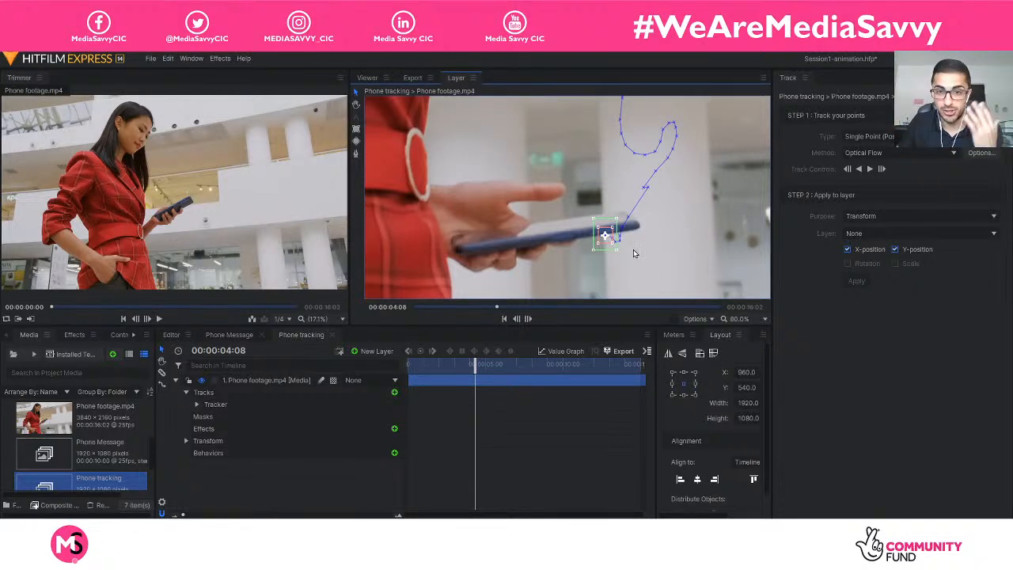
{"action": "scroll", "coordinate": [654, 238], "scroll_direction": "up", "scroll_amount": 1}
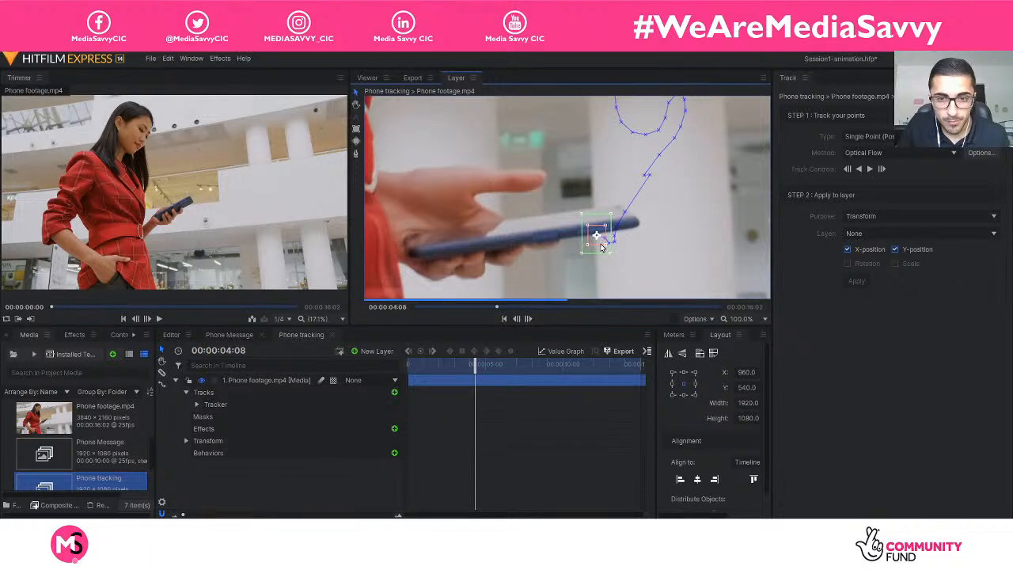
{"action": "left_click_drag", "start_coordinate": [623, 236], "coordinate": [625, 232]}
Track frame by frame from 00:00:04:08 to 00:00:04:11, realigning the tracker with the phone's far end at each frame.
{"action": "left_click", "coordinate": [869, 168]}
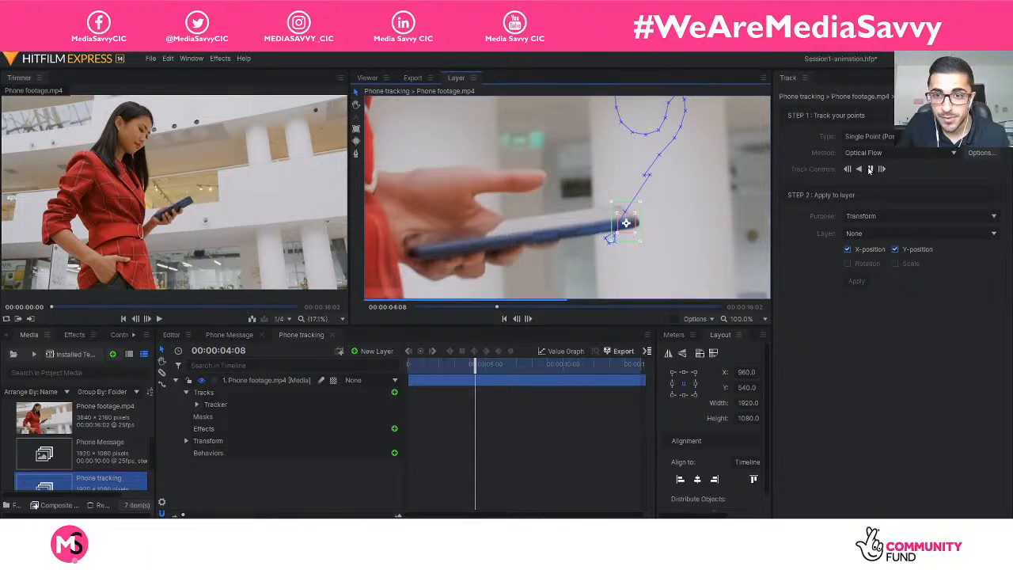
{"action": "left_click_drag", "start_coordinate": [607, 236], "coordinate": [629, 216]}
{"action": "left_click", "coordinate": [870, 168]}
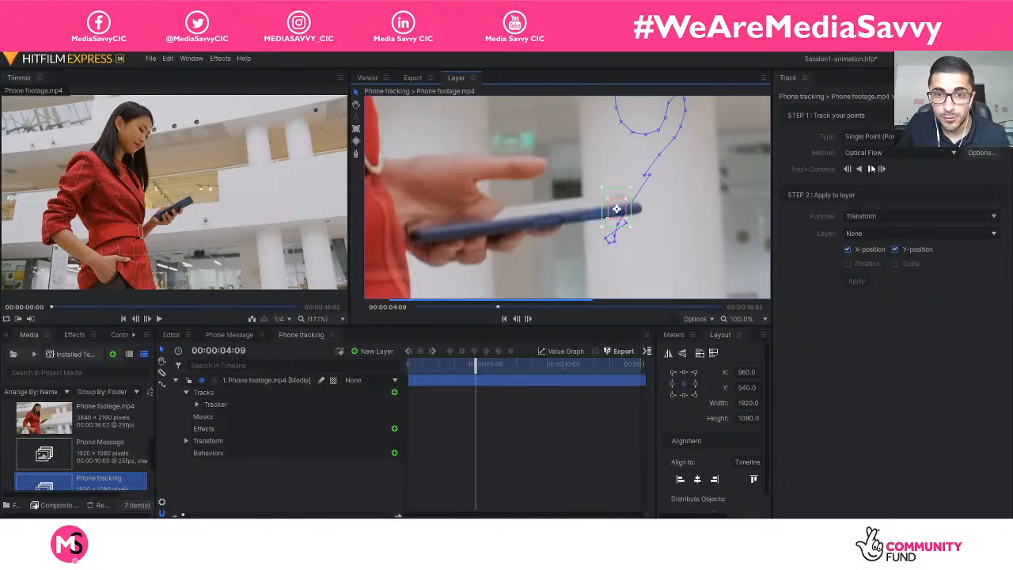
{"action": "left_click_drag", "start_coordinate": [653, 212], "coordinate": [640, 198]}
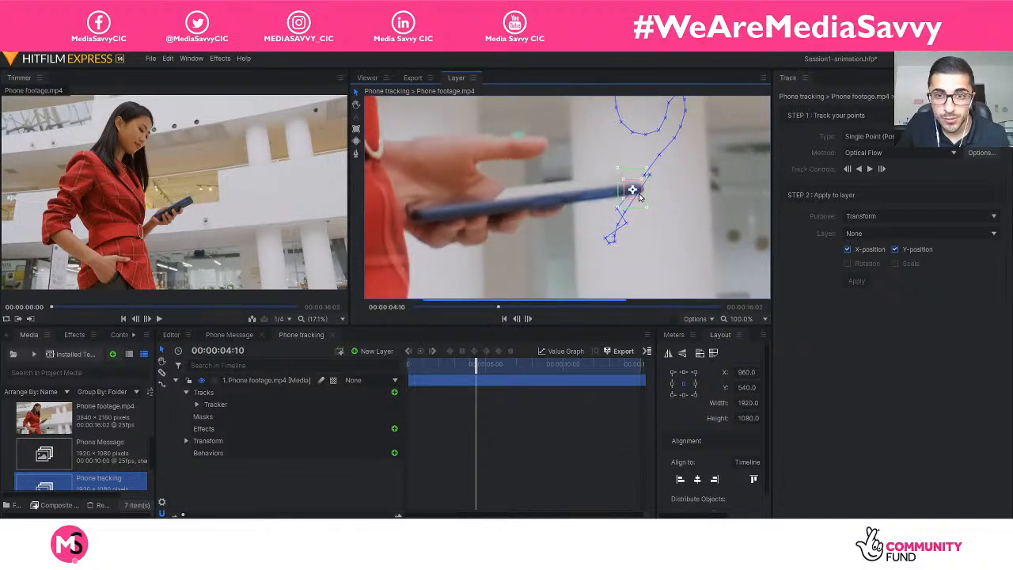
{"action": "left_click", "coordinate": [869, 168]}
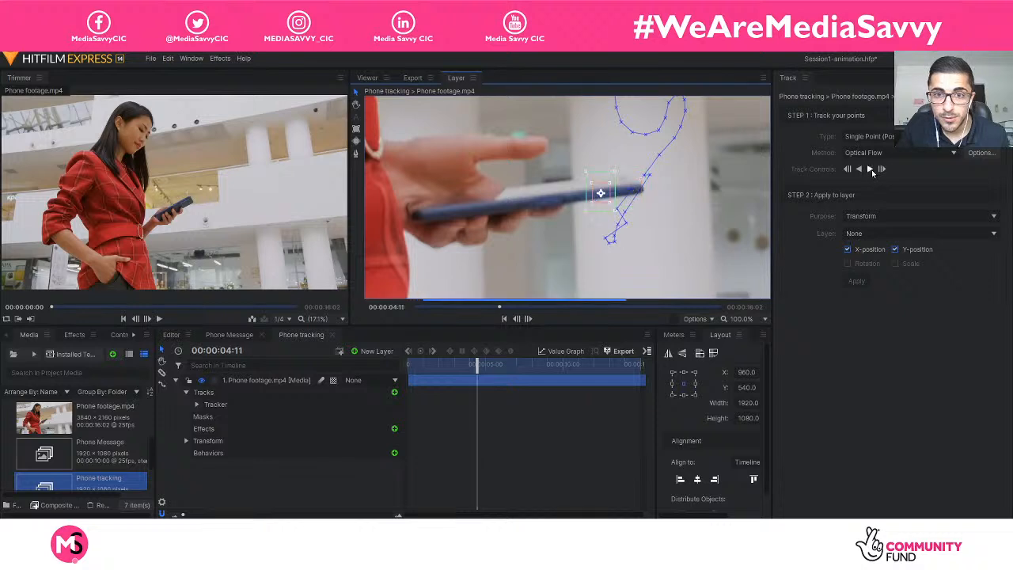
{"action": "left_click_drag", "start_coordinate": [606, 205], "coordinate": [629, 175]}
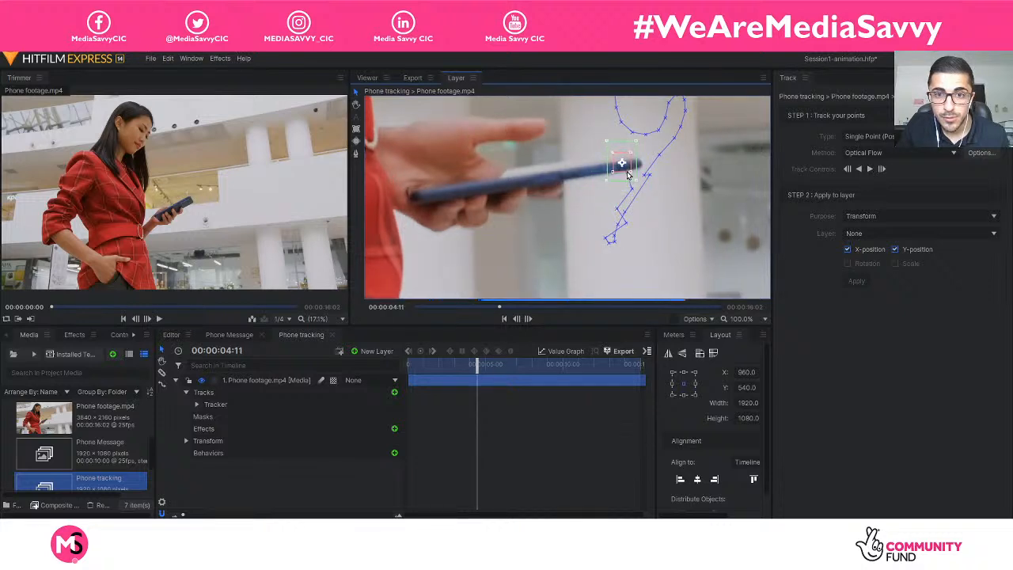
Track the phone forward to 00:00:04:13 and place the drifted tracker back on its far end.
{"action": "left_click", "coordinate": [870, 169]}
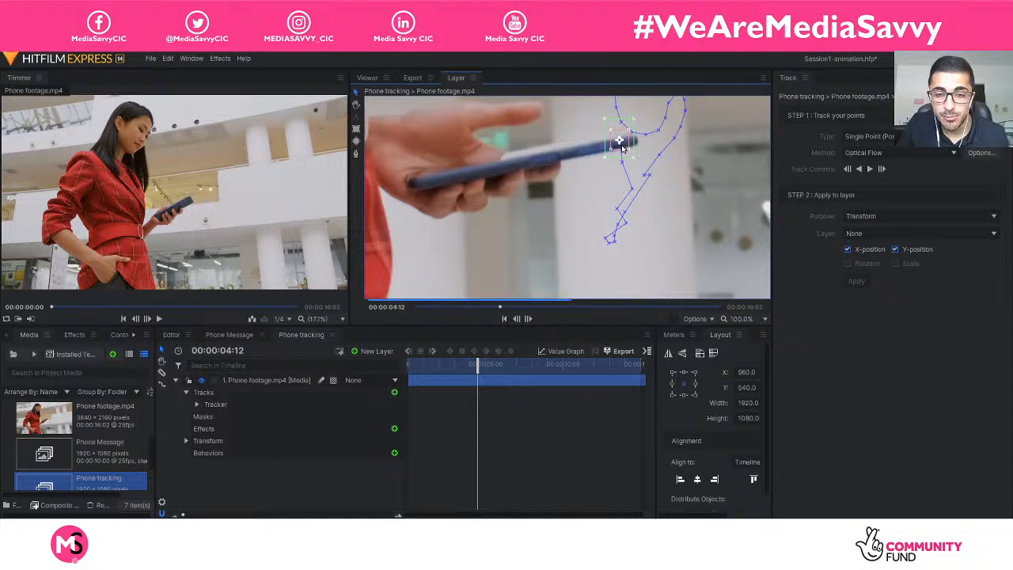
{"action": "left_click", "coordinate": [869, 170]}
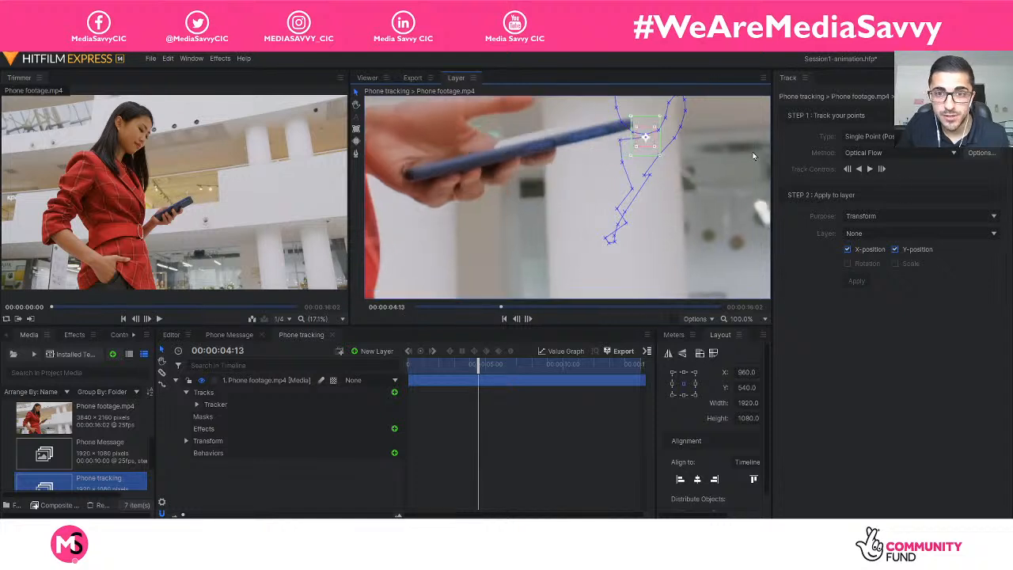
{"action": "left_click_drag", "start_coordinate": [646, 138], "coordinate": [618, 124]}
Track the phone forward to 00:00:04:14 and move the tracker back onto its far end.
{"action": "left_click", "coordinate": [869, 170]}
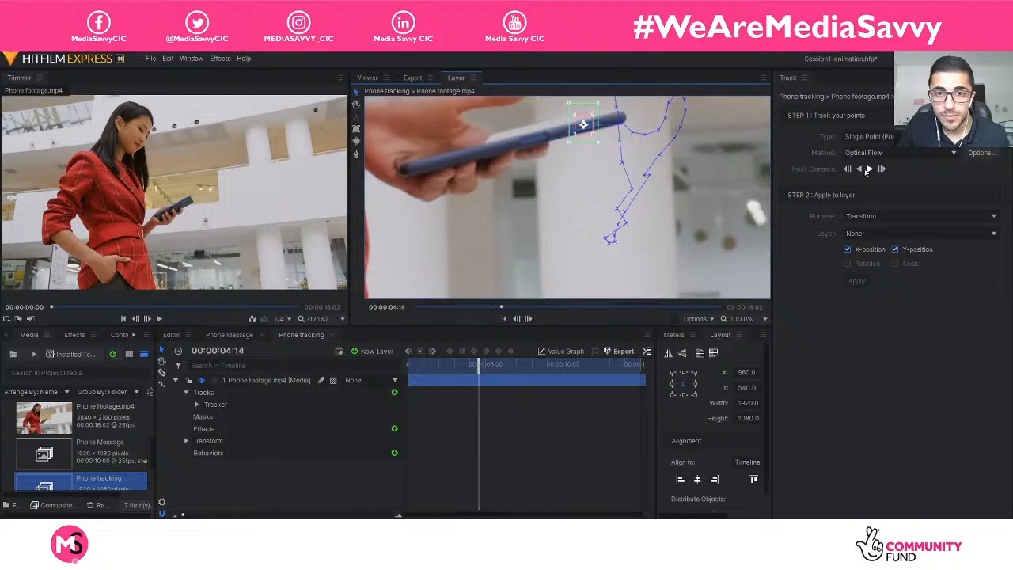
{"action": "scroll", "coordinate": [729, 187], "scroll_direction": "up", "scroll_amount": 1}
{"action": "scroll", "coordinate": [687, 192], "scroll_direction": "down", "scroll_amount": 1}
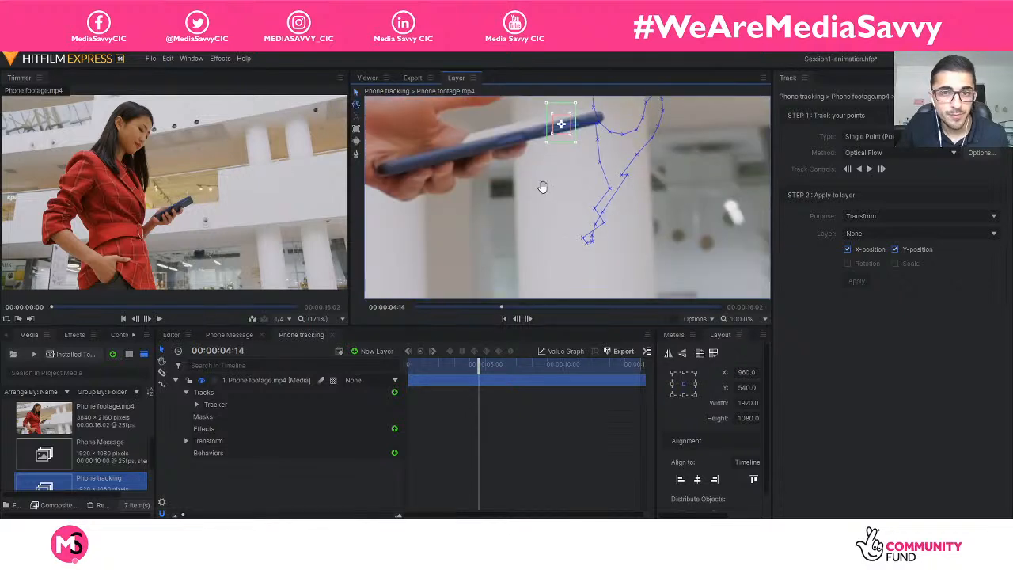
{"action": "left_click_drag", "start_coordinate": [542, 187], "coordinate": [557, 256]}
{"action": "left_click_drag", "start_coordinate": [725, 233], "coordinate": [727, 242]}
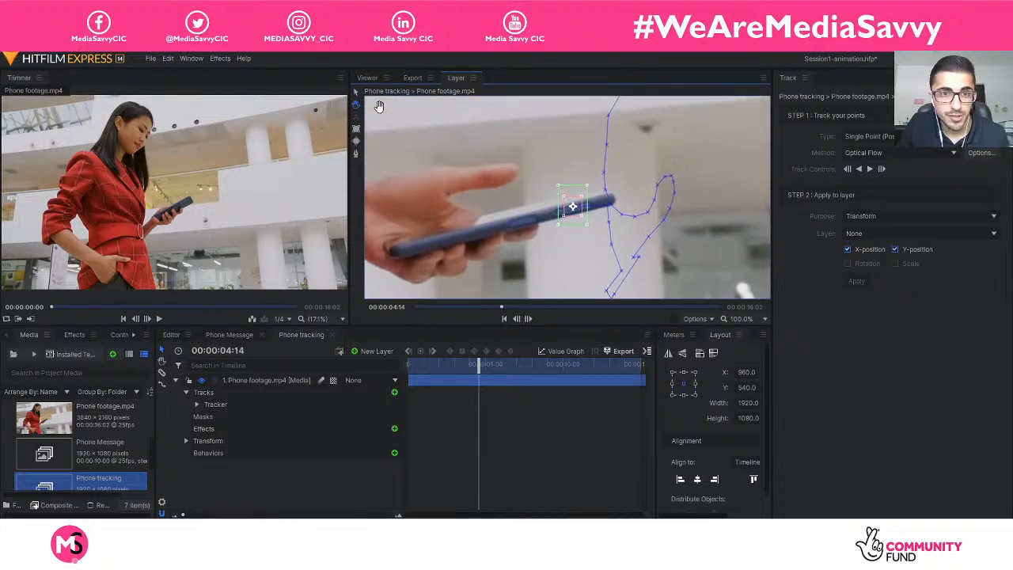
{"action": "left_click_drag", "start_coordinate": [580, 215], "coordinate": [607, 208]}
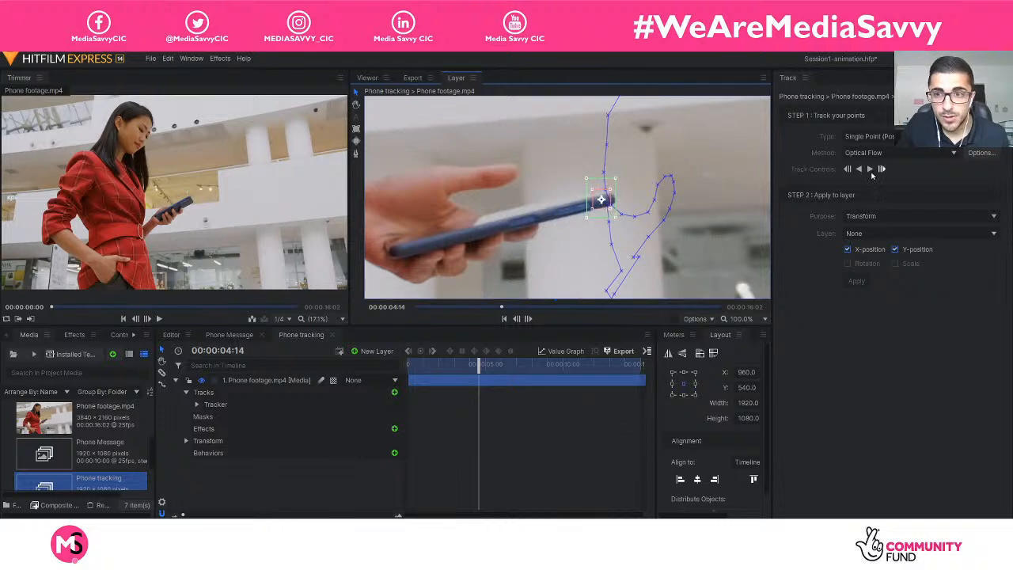
Track the phone on to 00:00:05:00, stop the tracking there and reposition the drifted tracker near the phone's far end.
{"action": "left_click", "coordinate": [869, 169]}
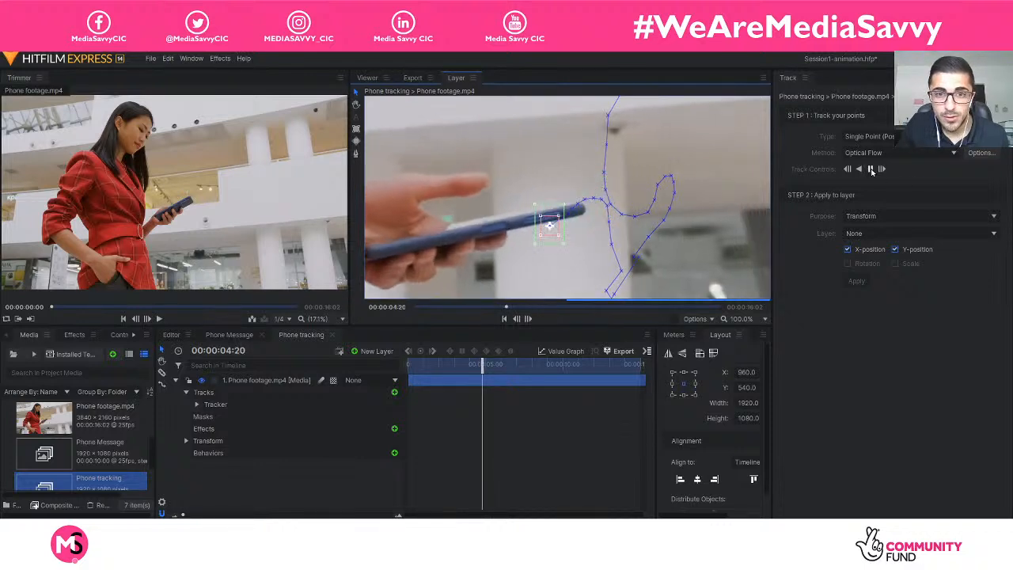
{"action": "left_click", "coordinate": [870, 170]}
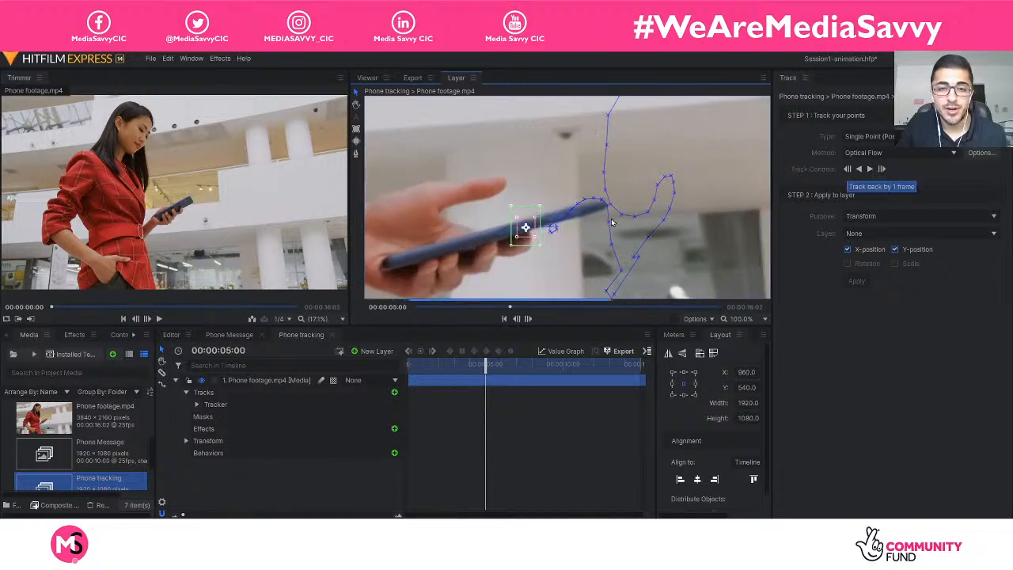
{"action": "left_click_drag", "start_coordinate": [538, 239], "coordinate": [587, 215]}
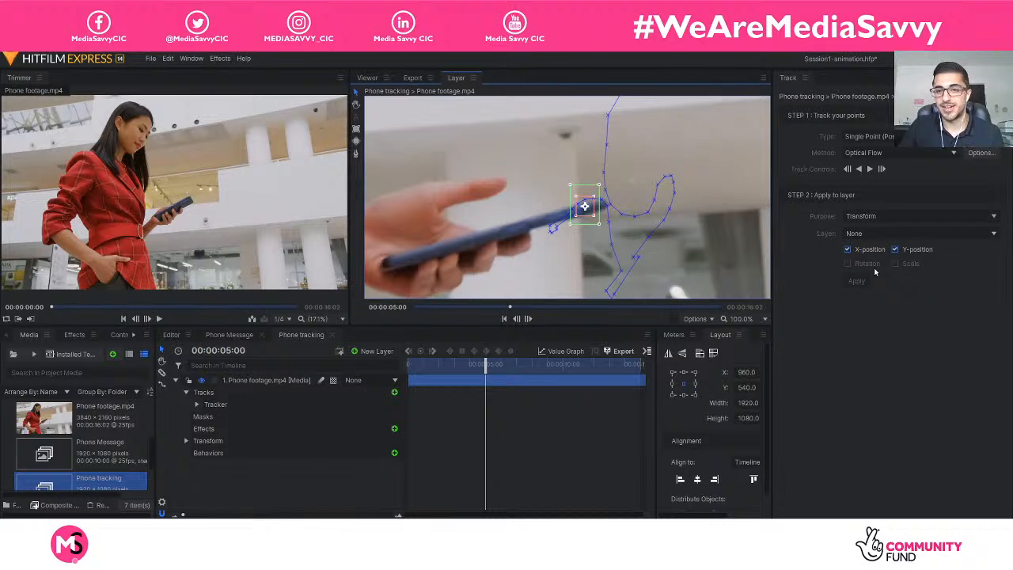
Track one frame at a time to 00:00:05:02, realigning the tracker with the phone's far end at both frames.
{"action": "left_click", "coordinate": [869, 170]}
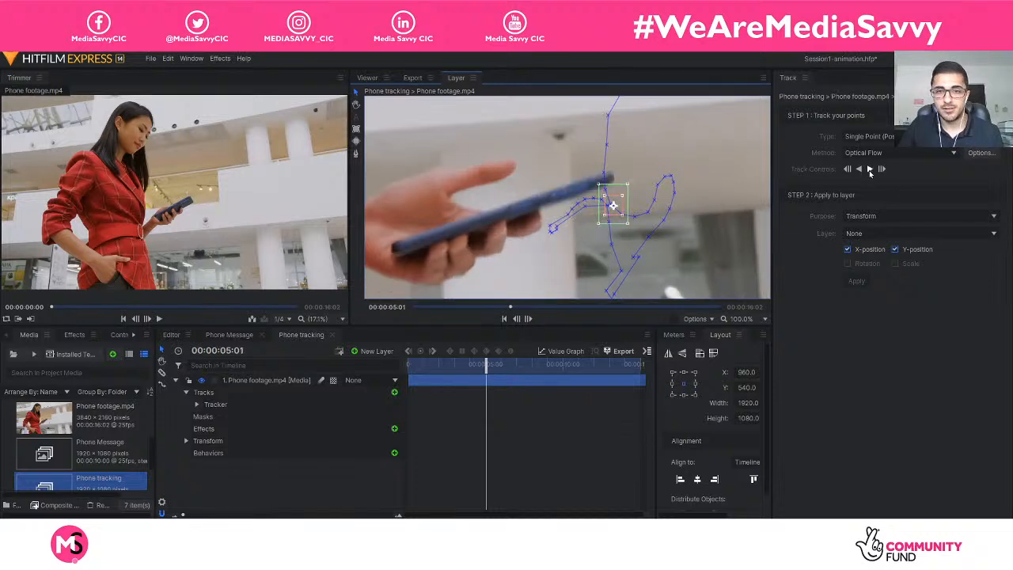
{"action": "left_click_drag", "start_coordinate": [613, 206], "coordinate": [591, 182]}
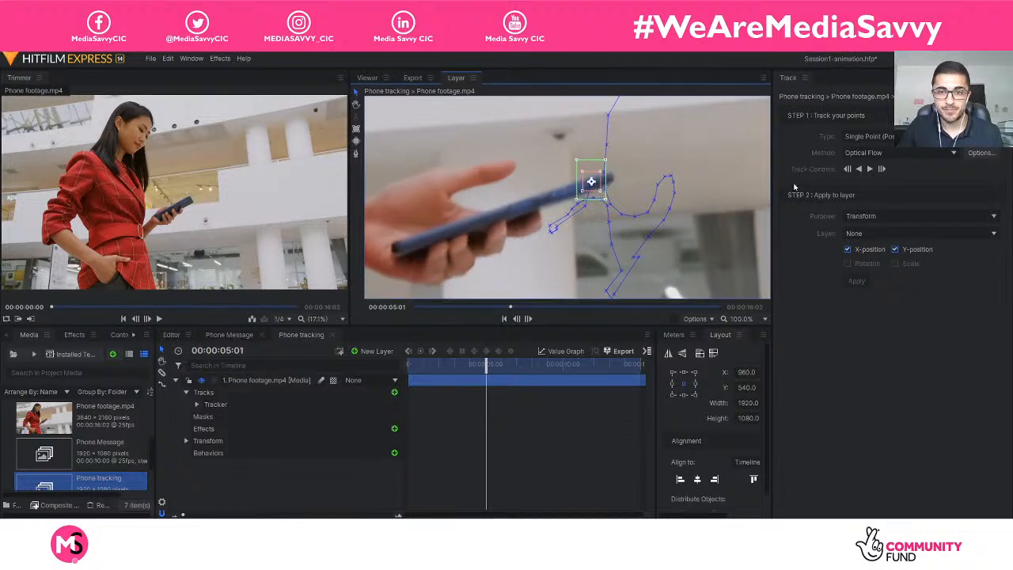
{"action": "left_click", "coordinate": [869, 169]}
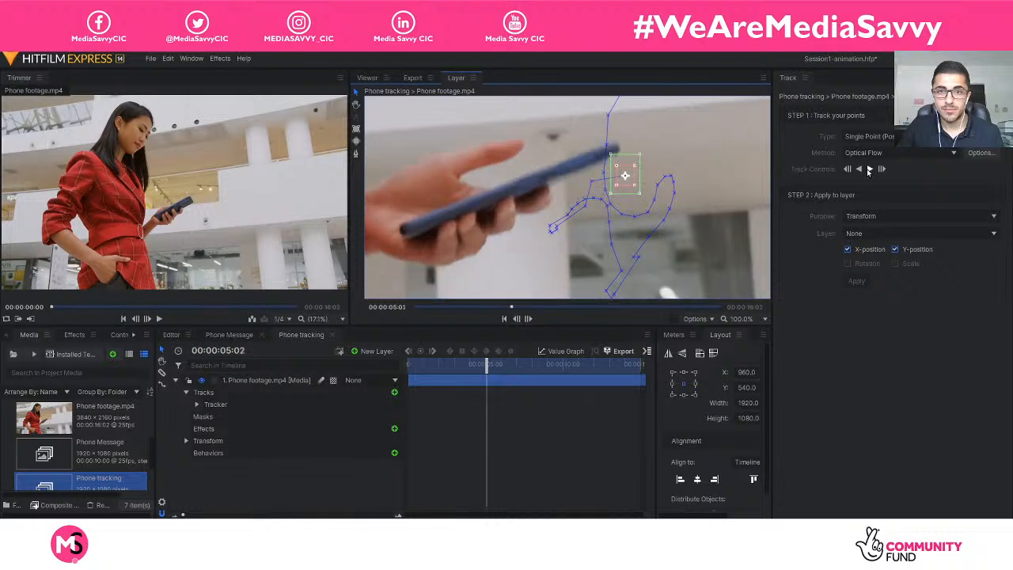
{"action": "left_click_drag", "start_coordinate": [631, 181], "coordinate": [606, 159]}
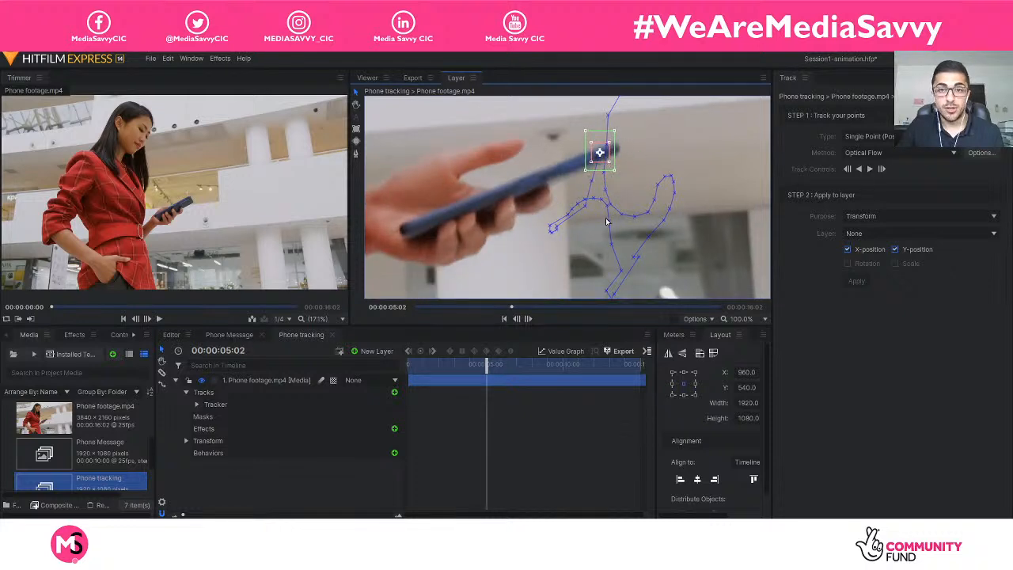
Continue tracking to 00:00:05:03 and 00:00:05:04, placing the tracker back on the phone's far end at each frame.
{"action": "scroll", "coordinate": [606, 222], "scroll_direction": "down", "scroll_amount": 2}
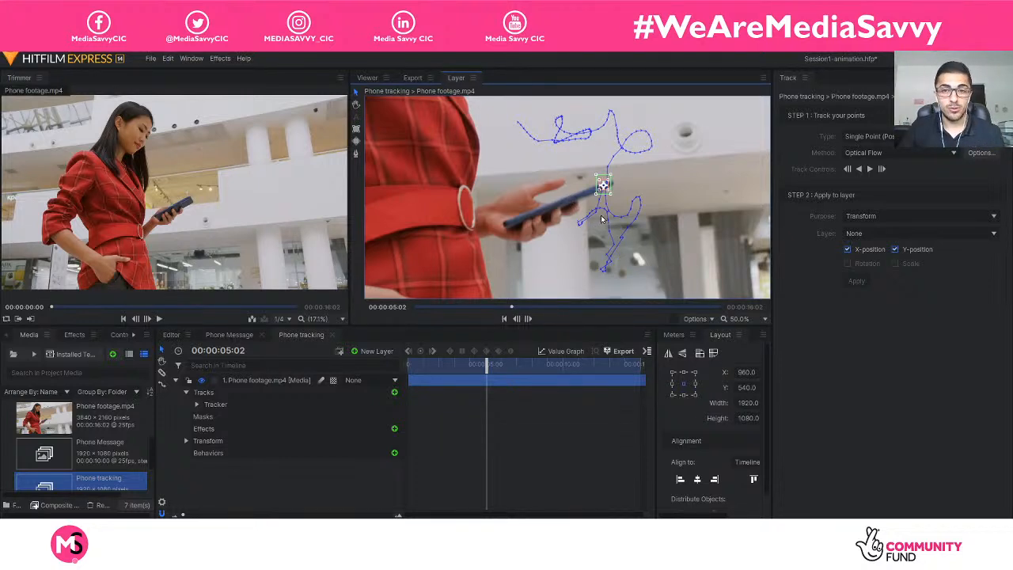
{"action": "scroll", "coordinate": [602, 219], "scroll_direction": "up", "scroll_amount": 1}
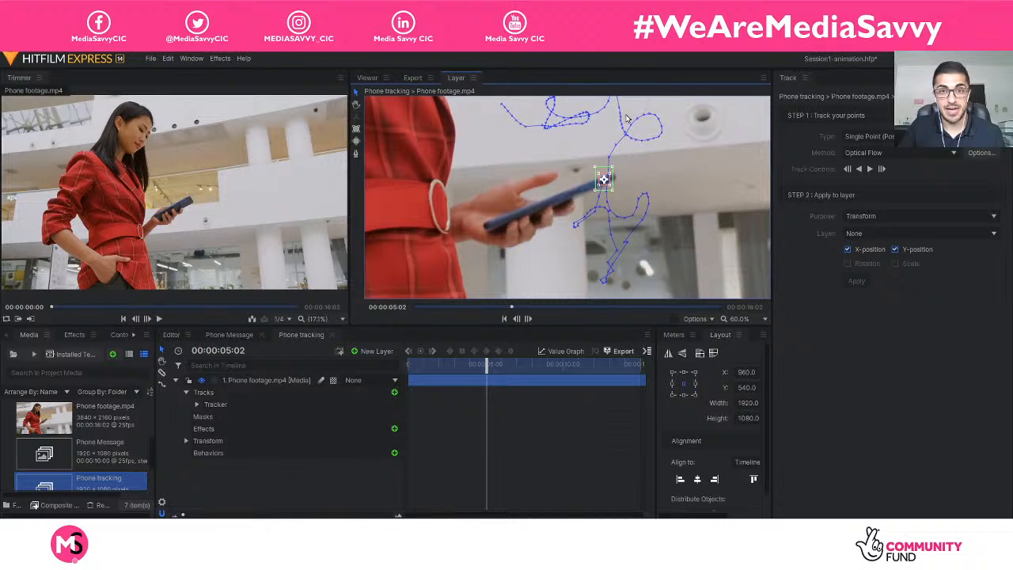
{"action": "scroll", "coordinate": [635, 202], "scroll_direction": "up", "scroll_amount": 3}
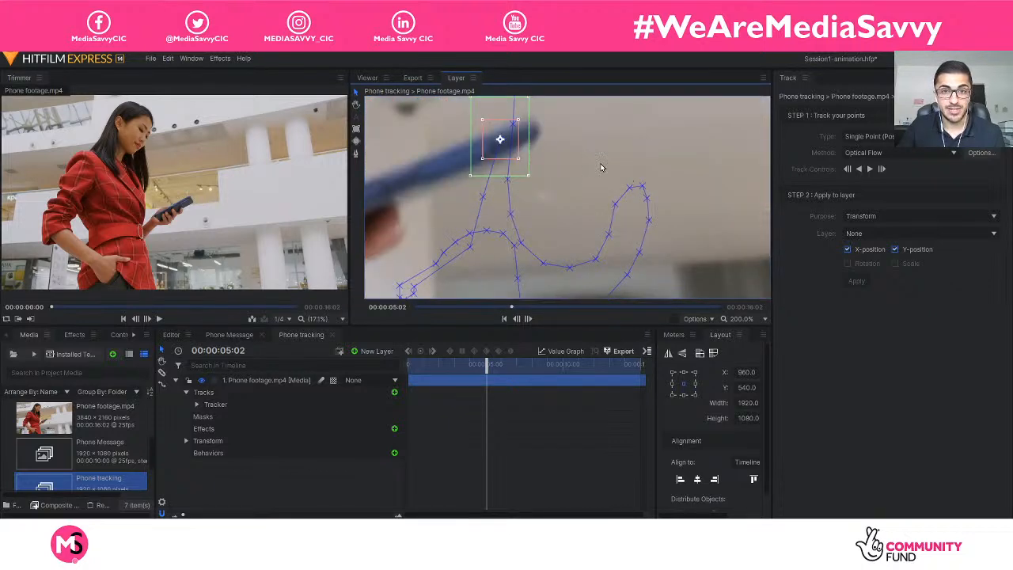
{"action": "scroll", "coordinate": [604, 165], "scroll_direction": "down", "scroll_amount": 1}
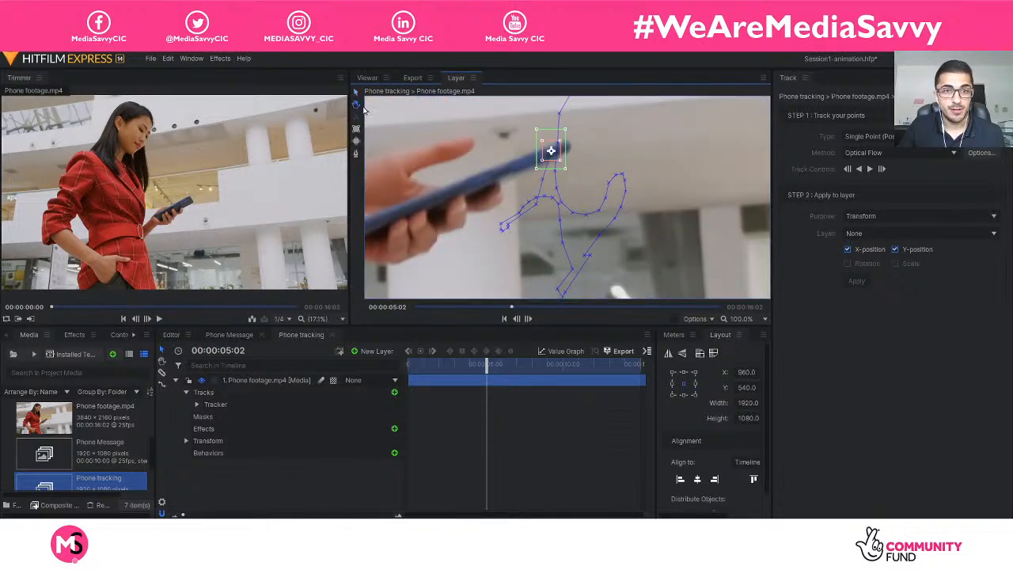
{"action": "left_click_drag", "start_coordinate": [629, 169], "coordinate": [662, 190]}
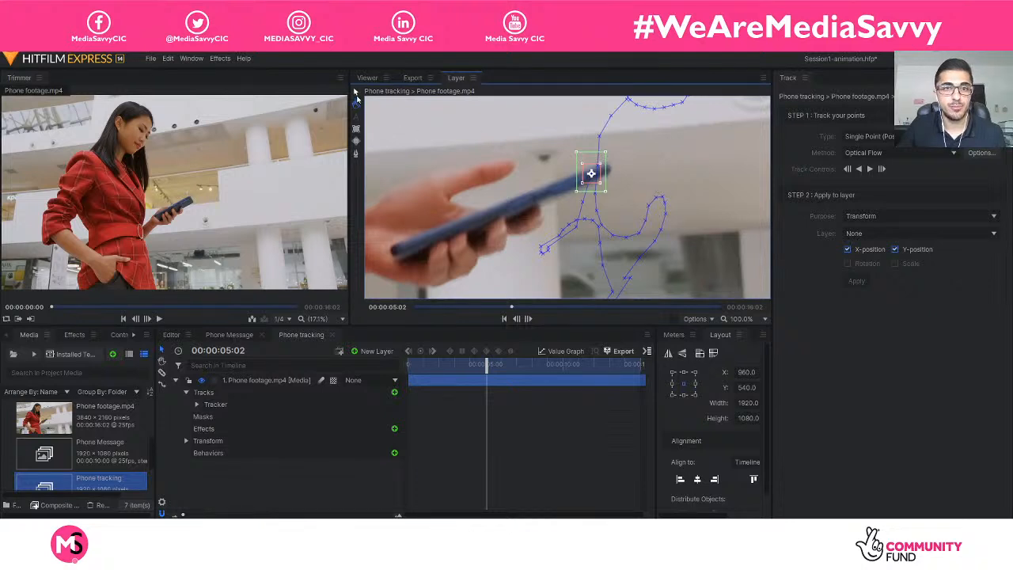
{"action": "left_click", "coordinate": [870, 170]}
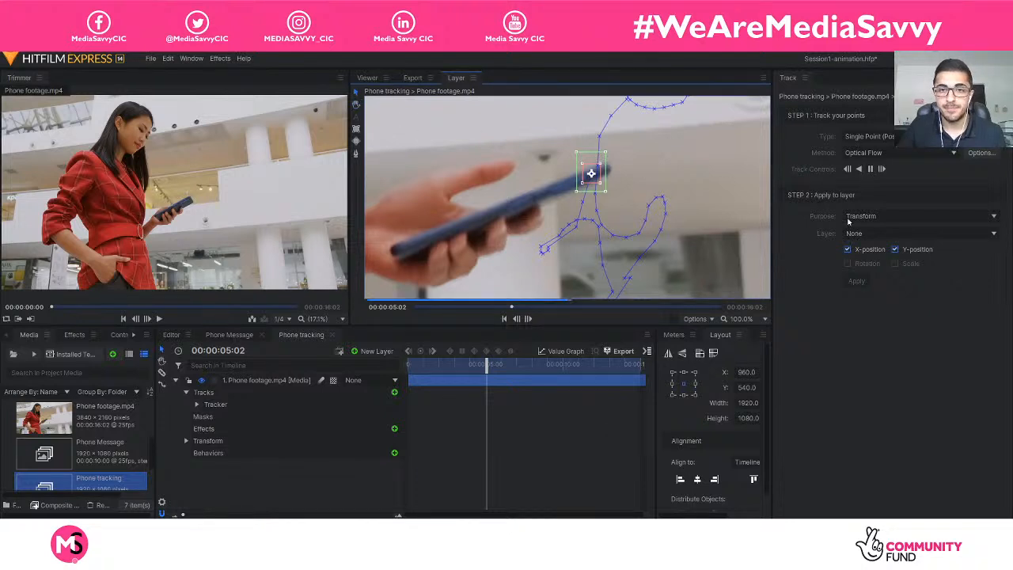
{"action": "left_click_drag", "start_coordinate": [568, 206], "coordinate": [598, 163]}
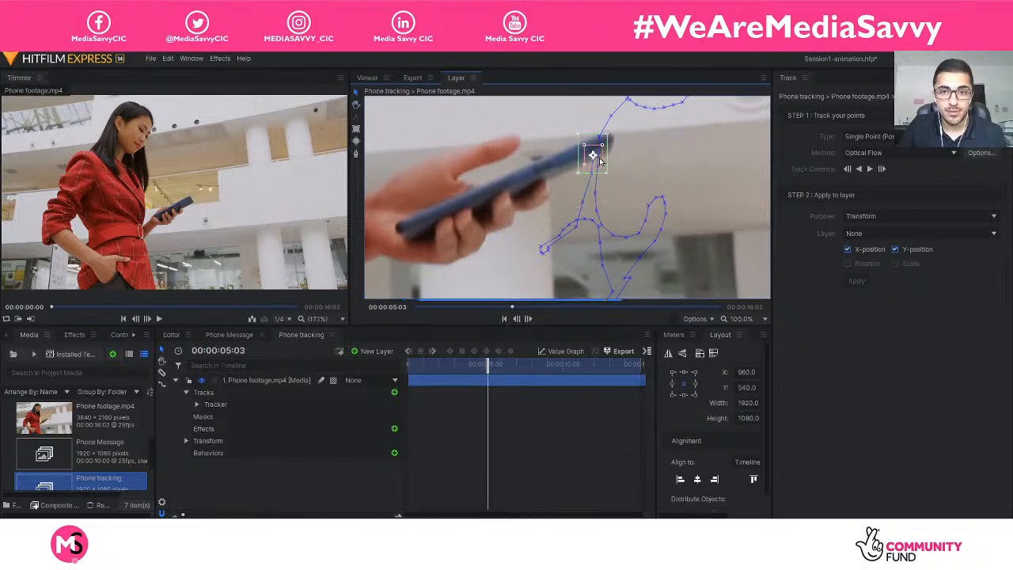
{"action": "left_click", "coordinate": [870, 169]}
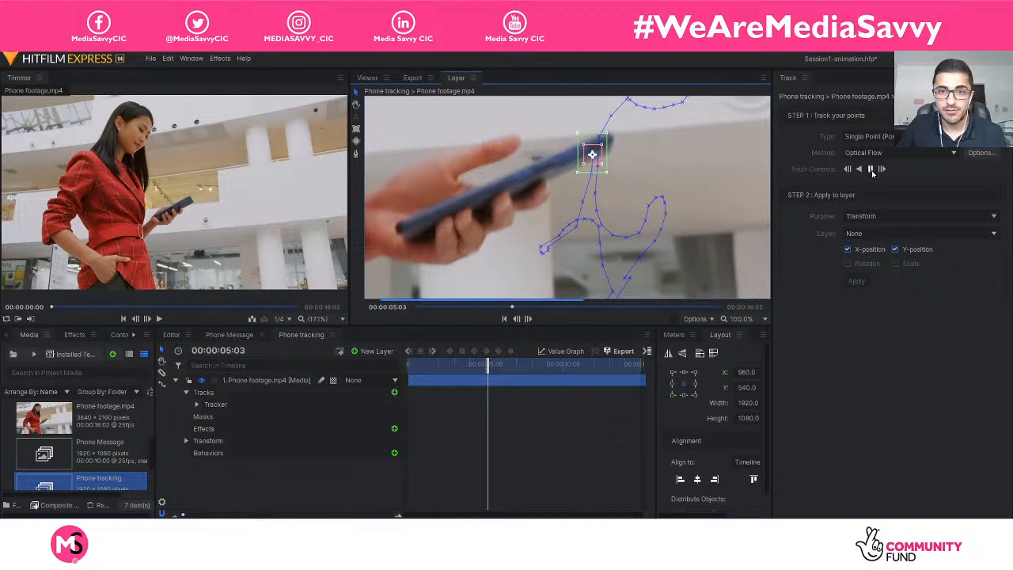
{"action": "left_click_drag", "start_coordinate": [621, 136], "coordinate": [592, 141]}
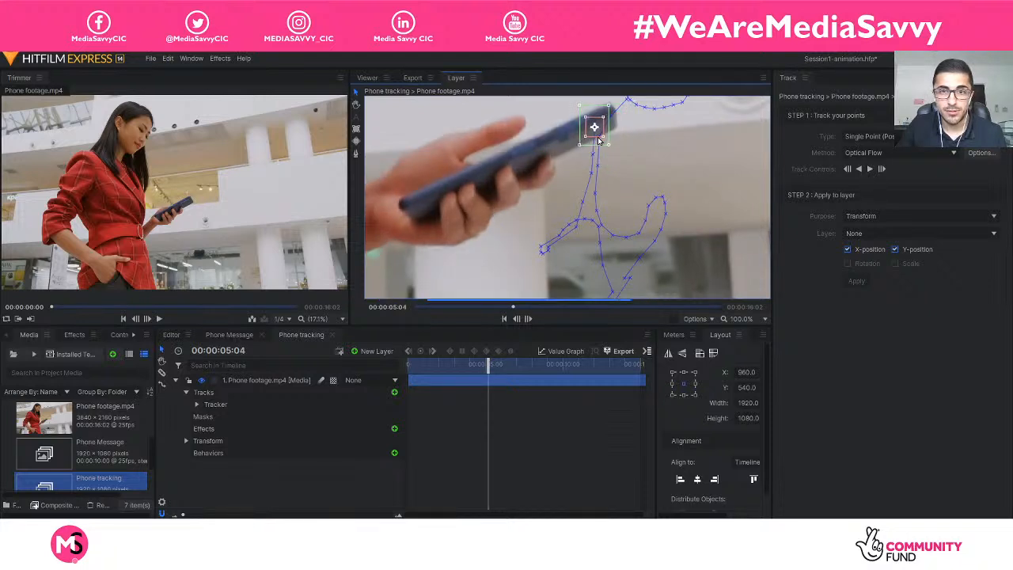
Track the phone forward to 00:00:05:10 and shift the tracker from the background back onto its far end.
{"action": "left_click", "coordinate": [869, 169]}
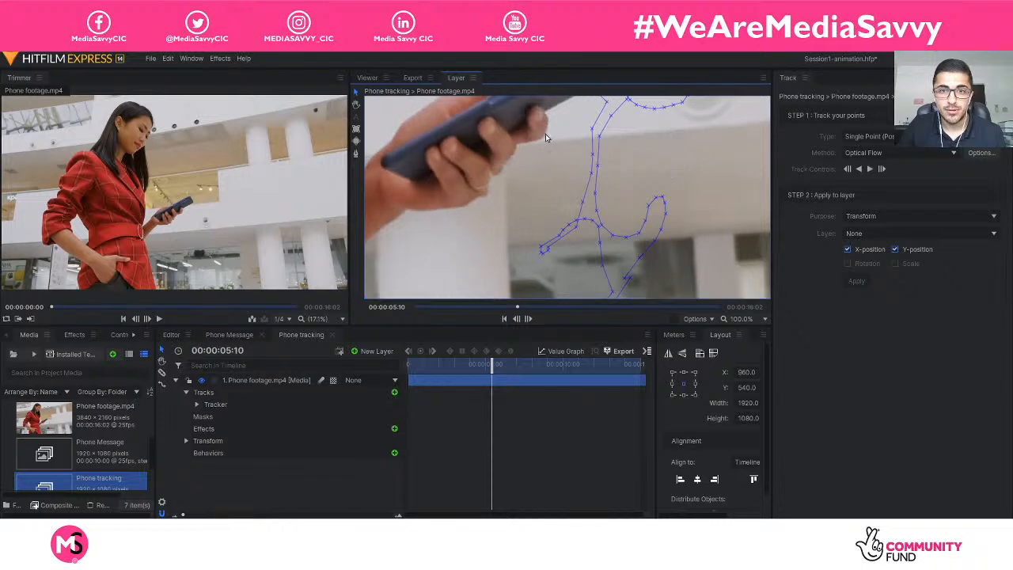
{"action": "left_click", "coordinate": [358, 106]}
{"action": "left_click_drag", "start_coordinate": [576, 146], "coordinate": [568, 224]}
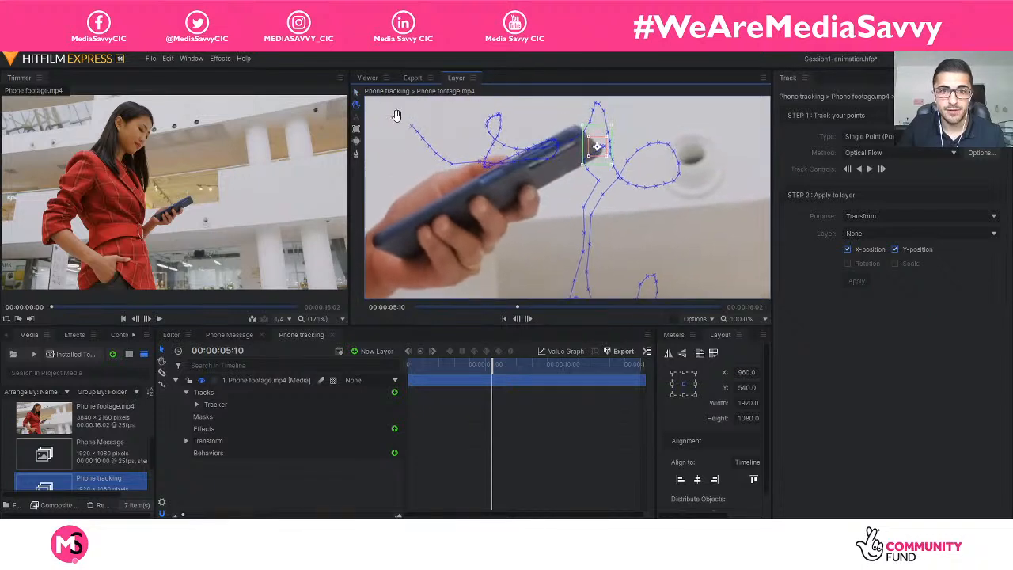
{"action": "left_click_drag", "start_coordinate": [603, 155], "coordinate": [586, 157]}
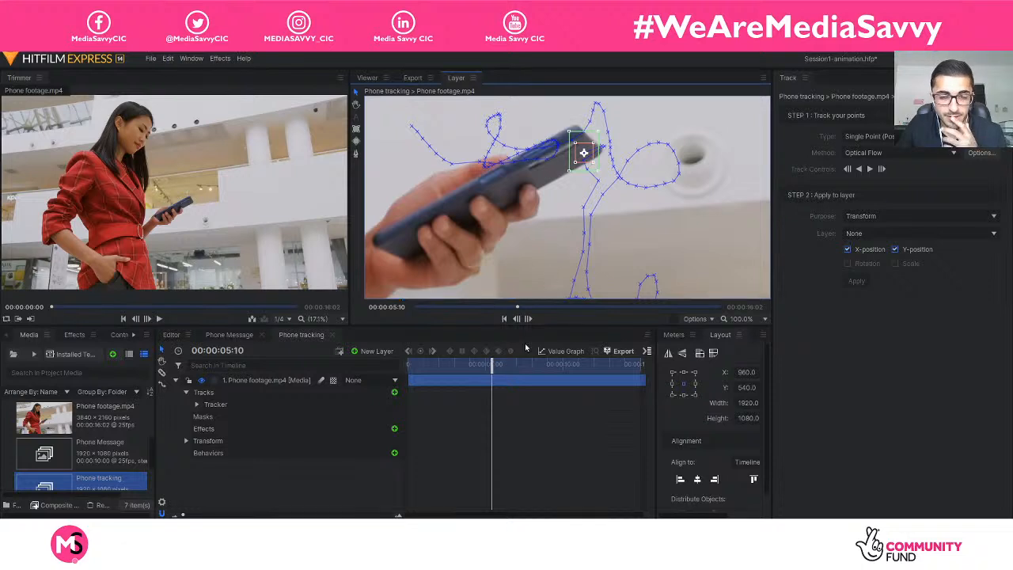
Track the phone to 00:00:05:21 and on to 00:00:05:23, returning the tracker to its far end at each stop.
{"action": "left_click", "coordinate": [869, 169]}
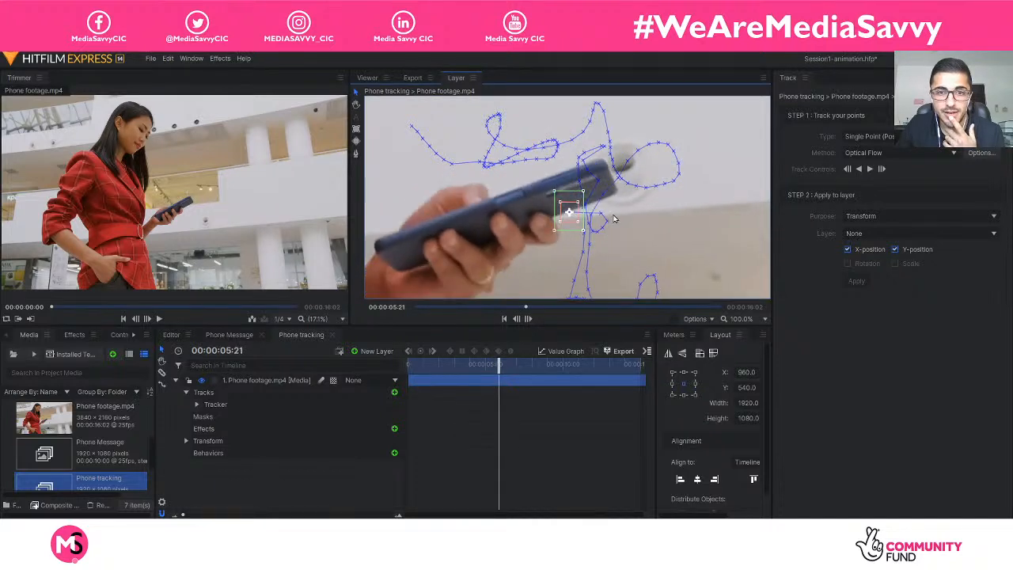
{"action": "left_click_drag", "start_coordinate": [572, 221], "coordinate": [606, 200]}
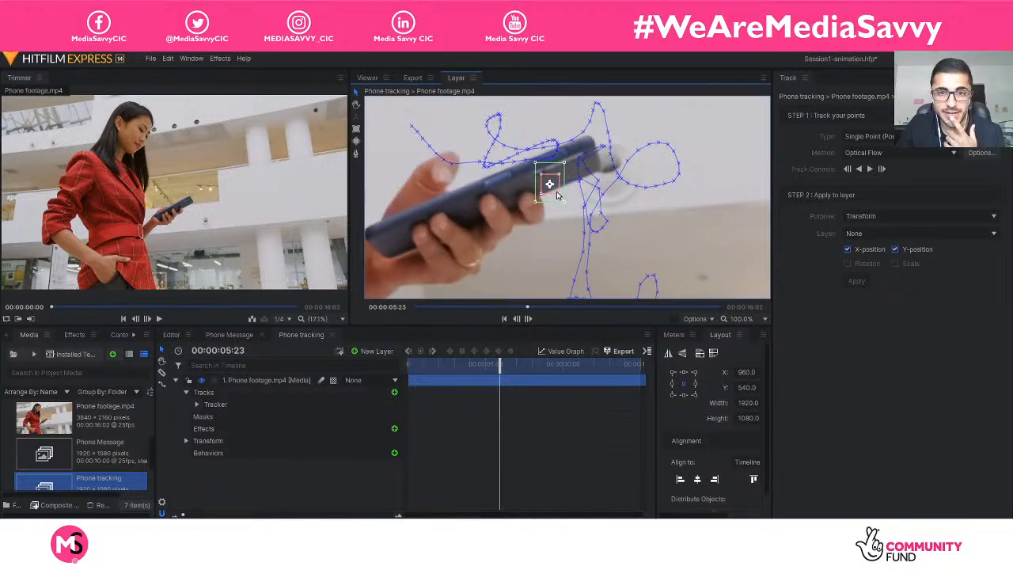
{"action": "left_click_drag", "start_coordinate": [556, 195], "coordinate": [581, 181]}
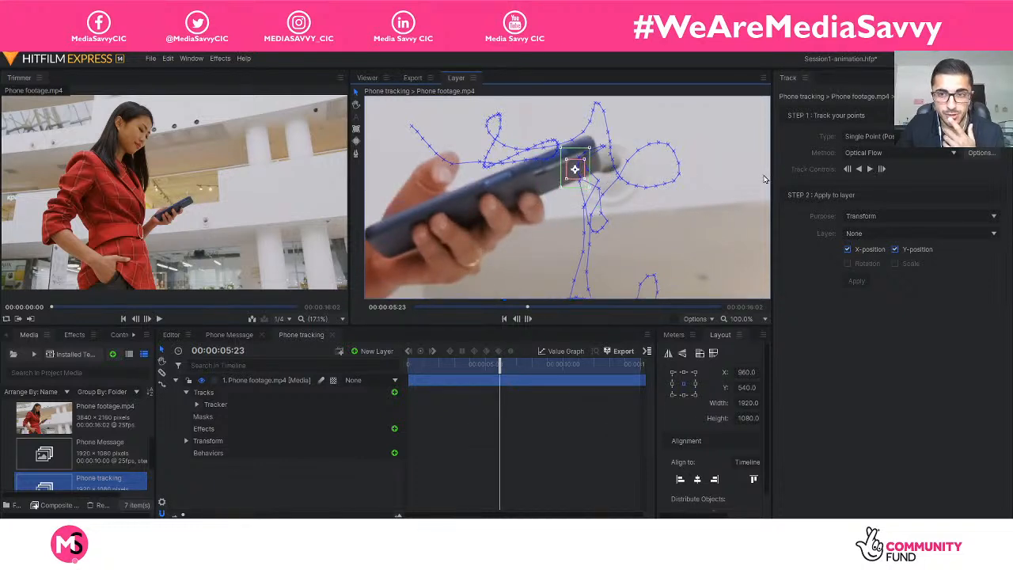
Track on to 00:00:06:01 and 00:00:06:03, realigning the tracker with the phone's far end and reducing its search area.
{"action": "left_click", "coordinate": [869, 170]}
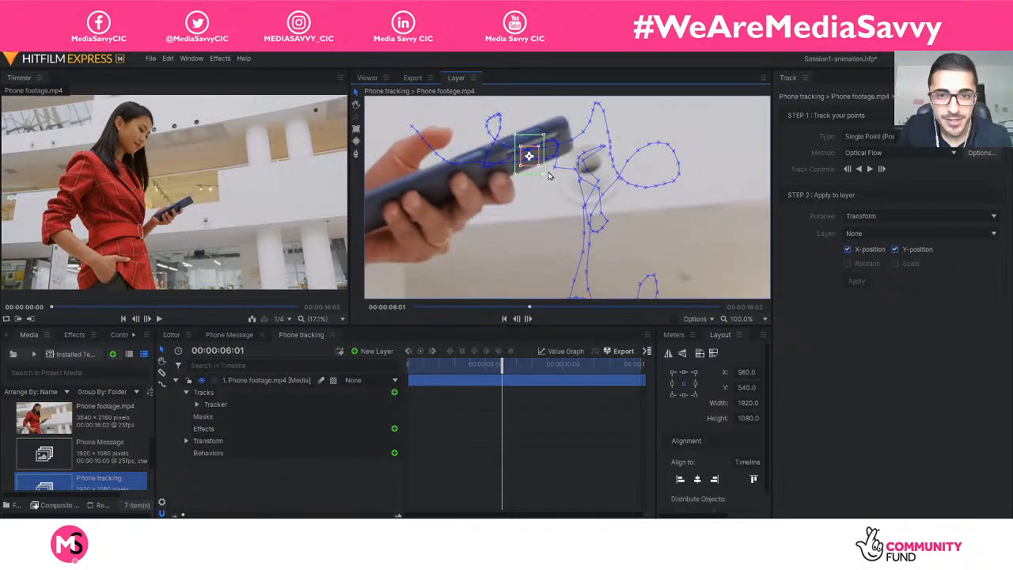
{"action": "left_click_drag", "start_coordinate": [529, 156], "coordinate": [550, 150]}
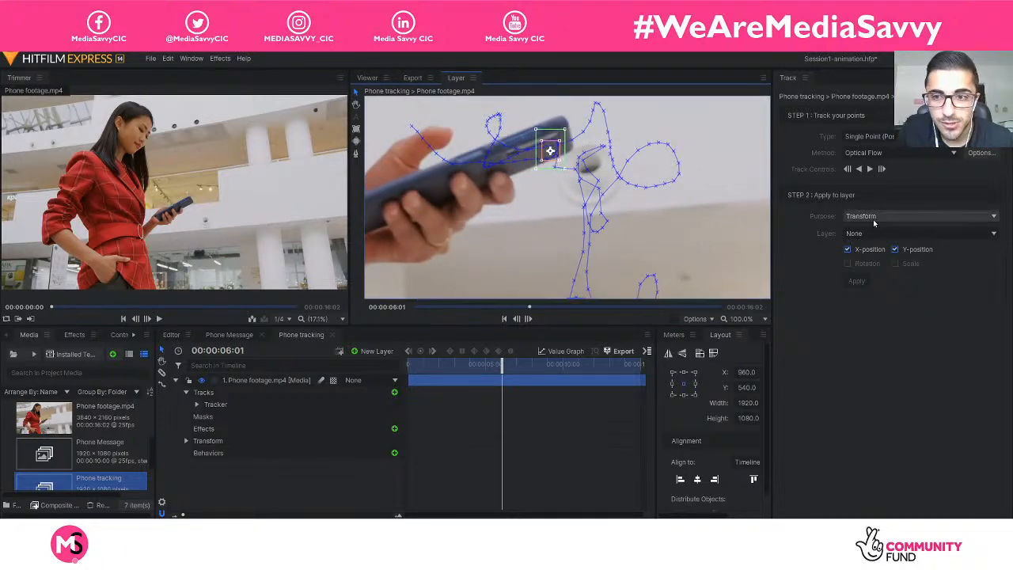
{"action": "left_click", "coordinate": [869, 168]}
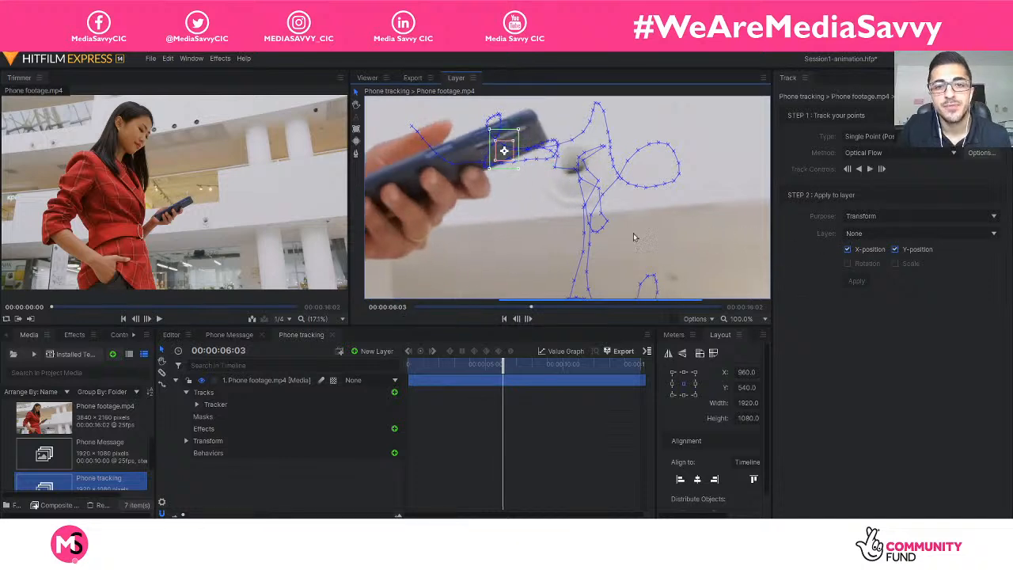
{"action": "left_click_drag", "start_coordinate": [508, 162], "coordinate": [533, 148]}
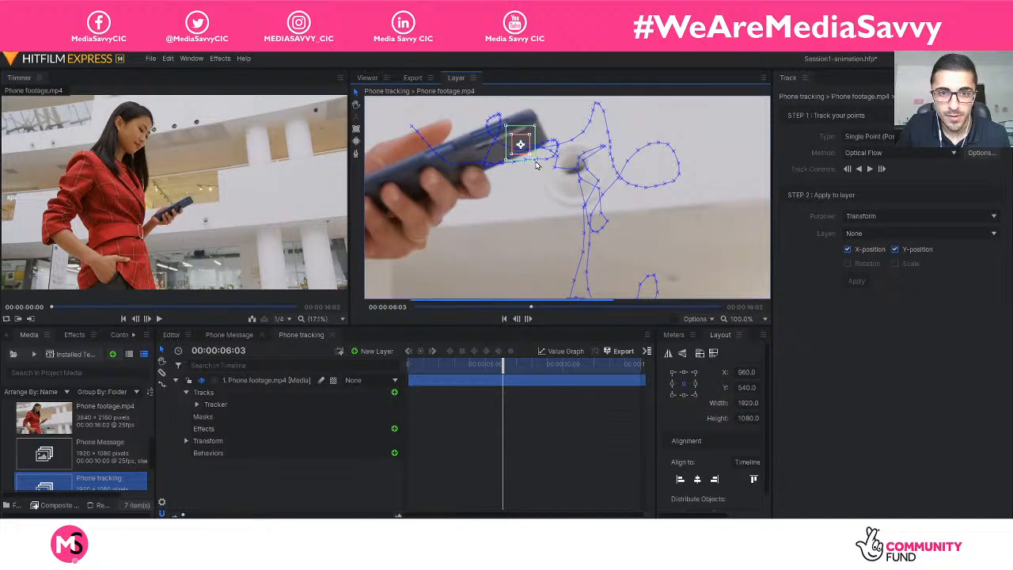
{"action": "left_click_drag", "start_coordinate": [530, 133], "coordinate": [528, 127]}
Track the phone forward to 00:00:07:09 and move the drifted tracker back towards its far end.
{"action": "left_click", "coordinate": [869, 169]}
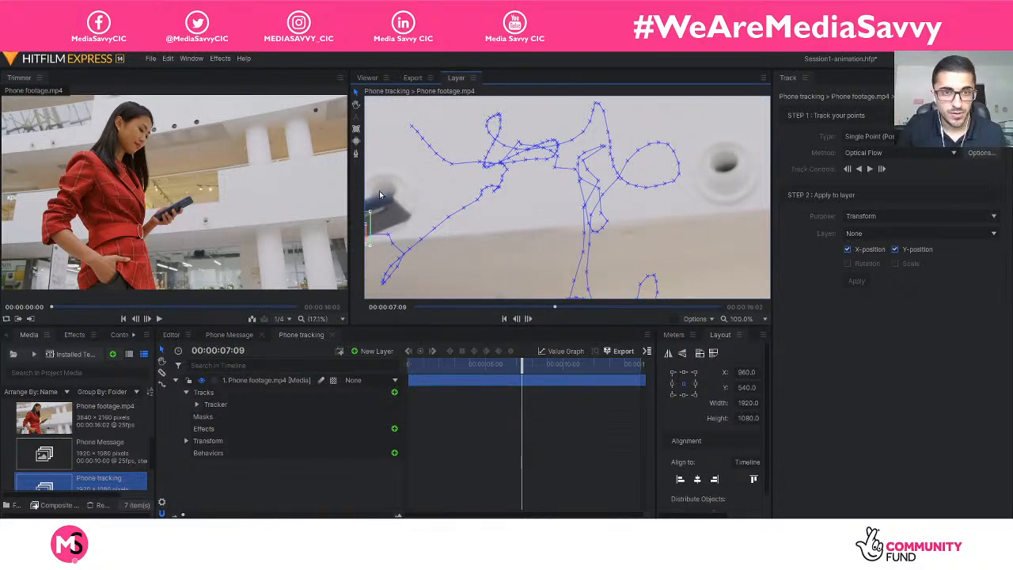
{"action": "scroll", "coordinate": [379, 194], "scroll_direction": "down", "scroll_amount": 3}
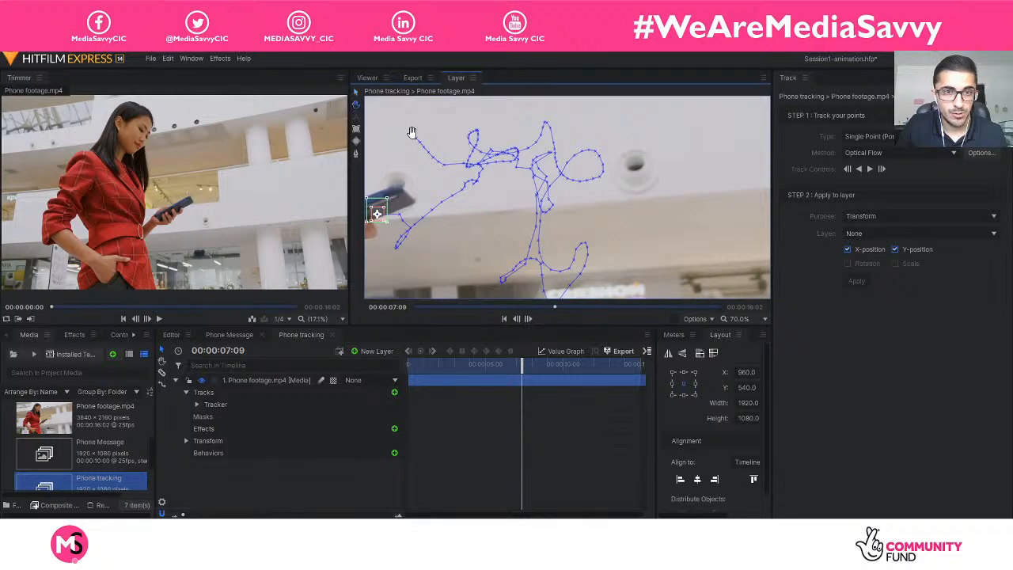
{"action": "left_click_drag", "start_coordinate": [464, 195], "coordinate": [582, 169]}
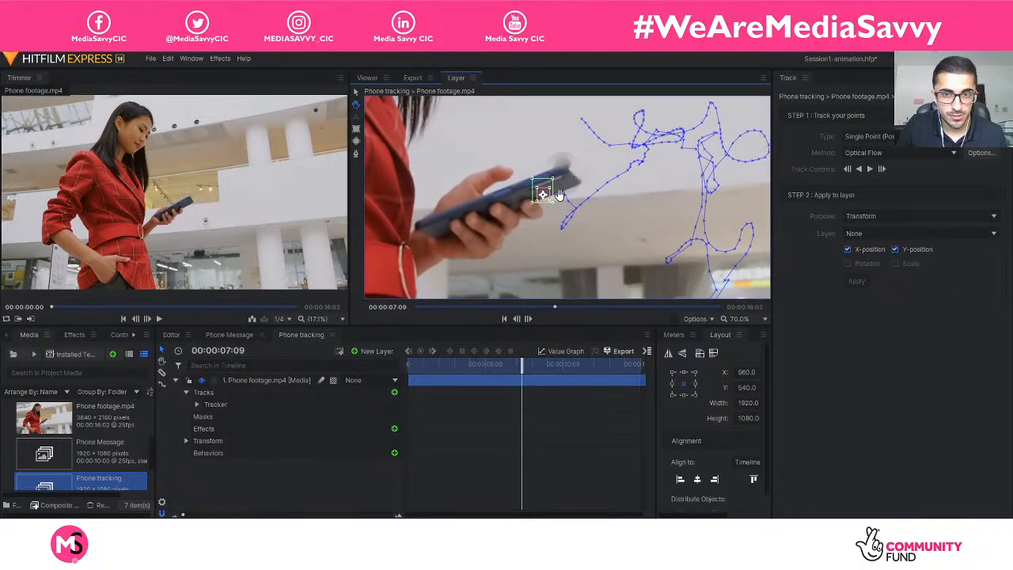
{"action": "scroll", "coordinate": [557, 195], "scroll_direction": "up", "scroll_amount": 3}
{"action": "scroll", "coordinate": [490, 153], "scroll_direction": "down", "scroll_amount": 2}
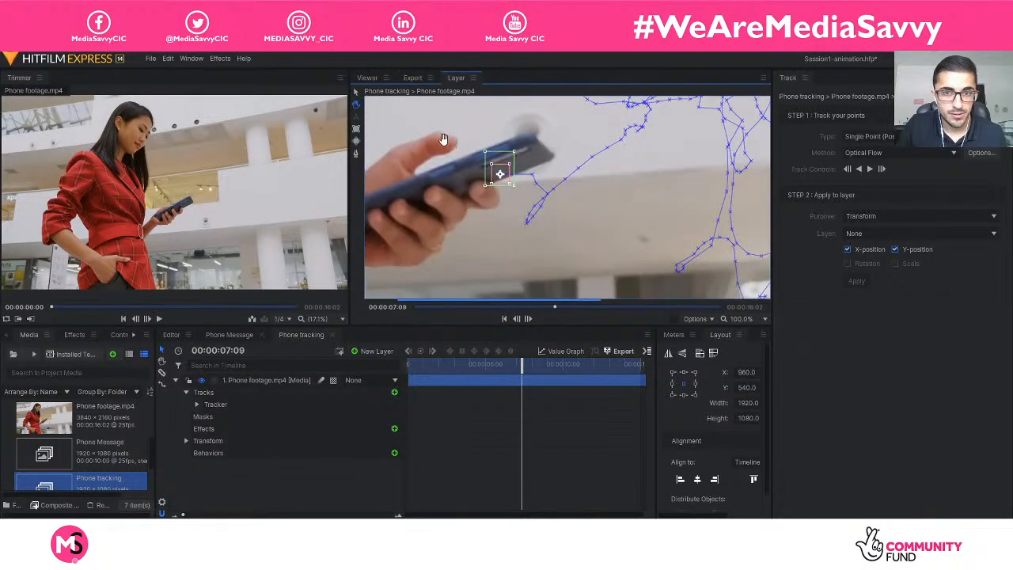
{"action": "left_click_drag", "start_coordinate": [506, 181], "coordinate": [528, 169]}
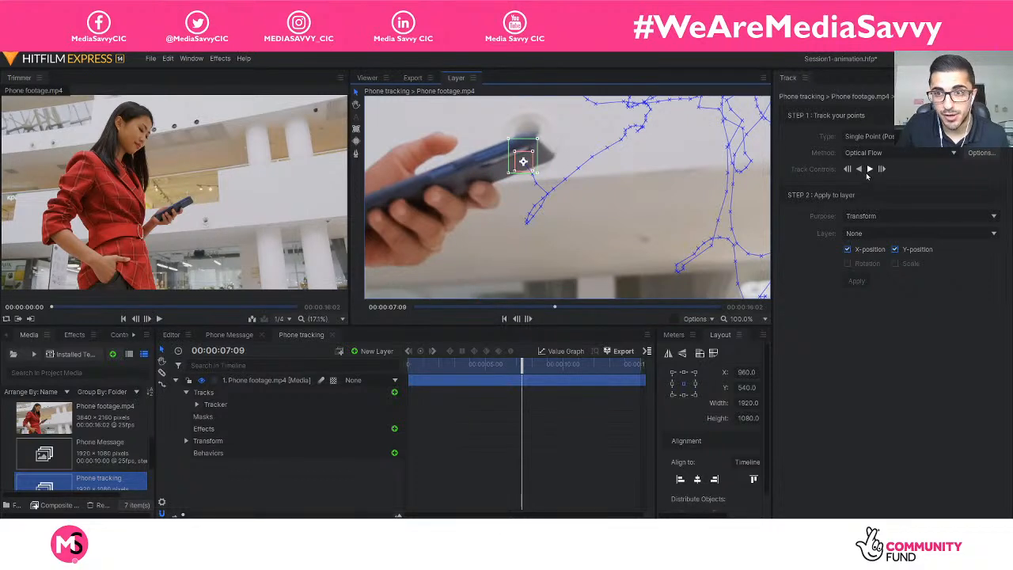
Track the phone forward to 00:00:08:20 and on to 00:00:08:24, returning the drifted tracker towards its far end at each stop.
{"action": "left_click", "coordinate": [868, 169]}
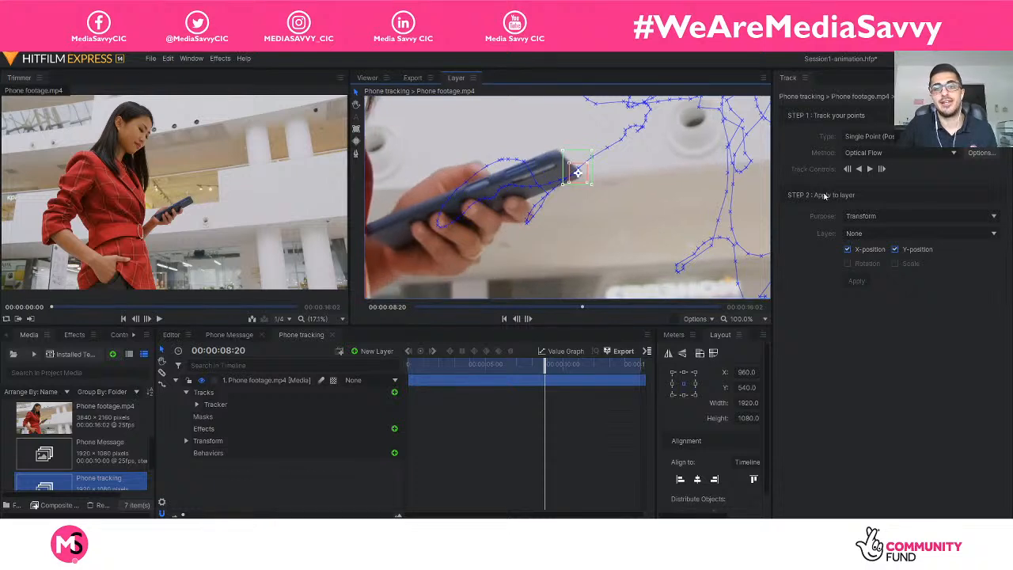
{"action": "left_click_drag", "start_coordinate": [581, 182], "coordinate": [561, 185]}
{"action": "left_click", "coordinate": [869, 170]}
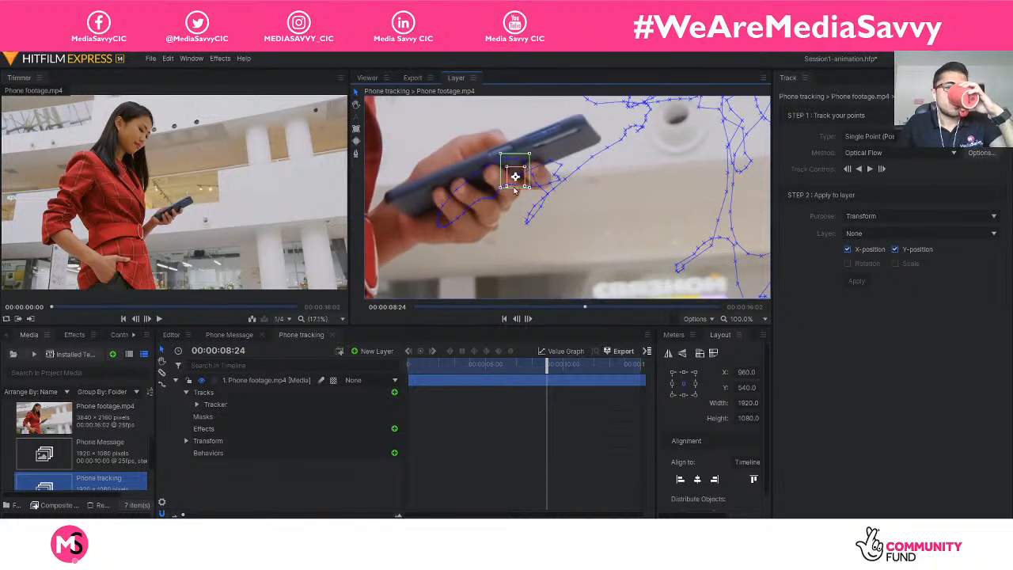
{"action": "left_click_drag", "start_coordinate": [517, 183], "coordinate": [564, 158]}
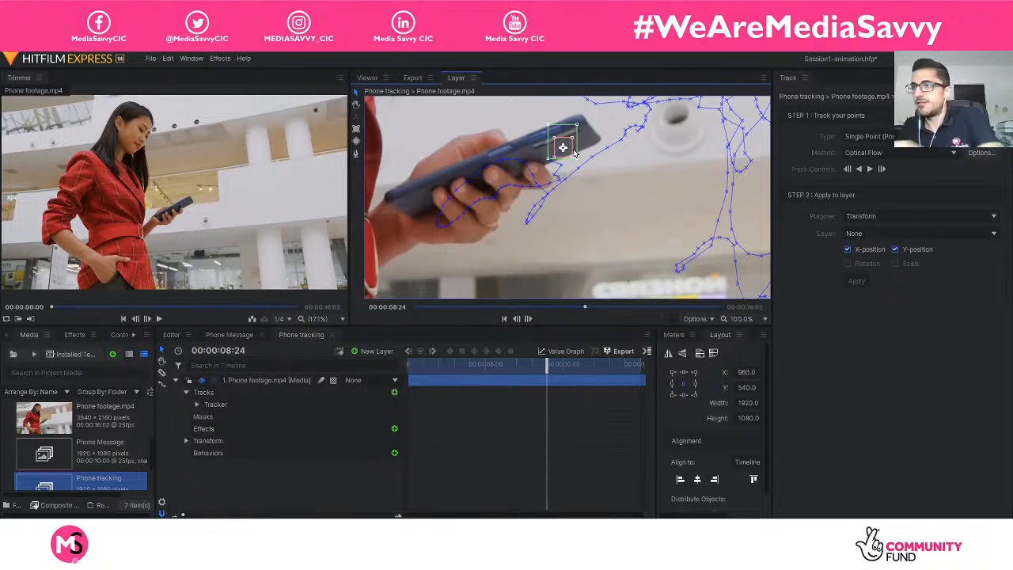
Track the phone on to 00:00:09:12 and shift the tracker from the background back onto its far end.
{"action": "left_click", "coordinate": [869, 169]}
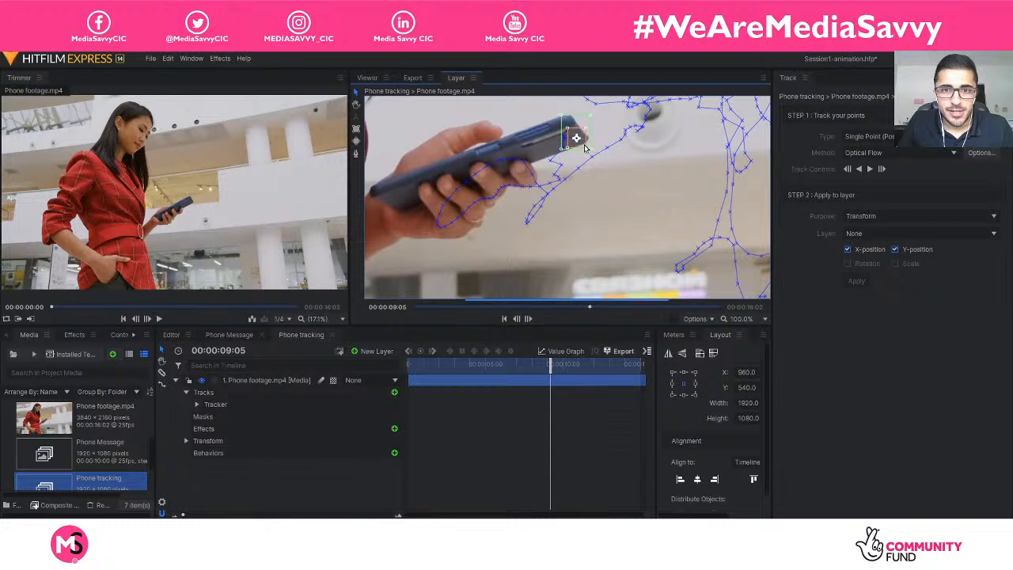
{"action": "left_click", "coordinate": [868, 170]}
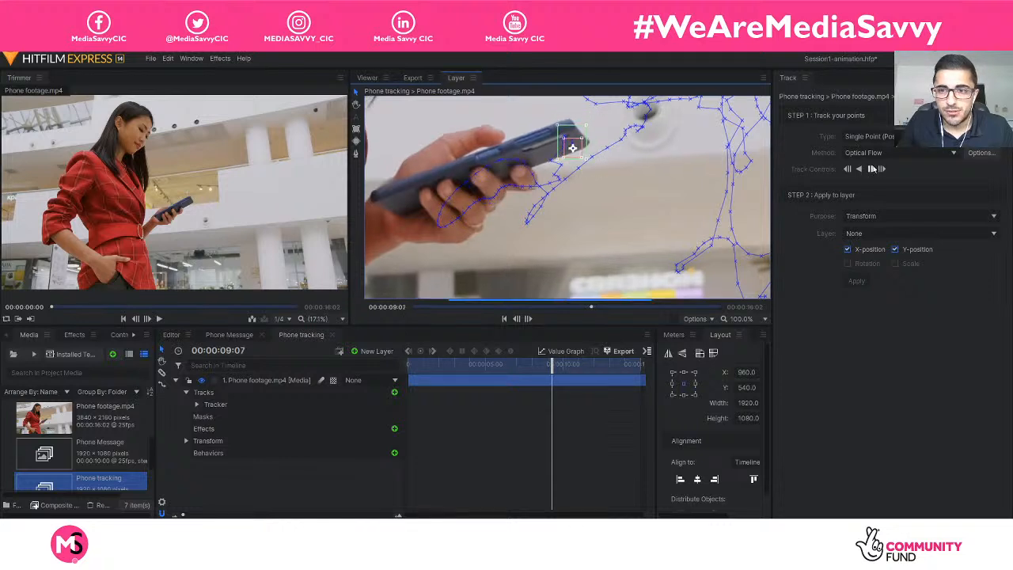
{"action": "left_click", "coordinate": [871, 169]}
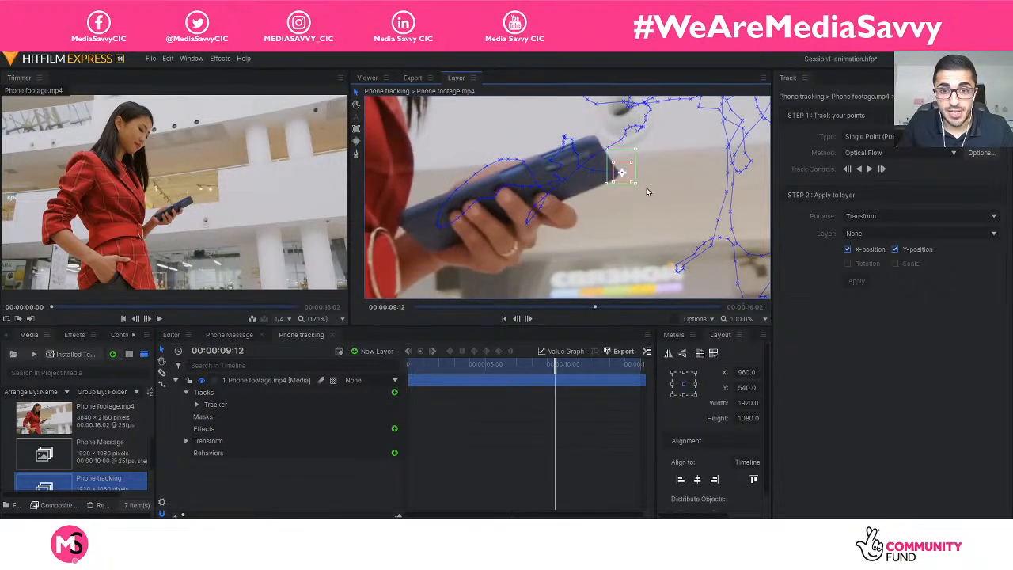
{"action": "left_click_drag", "start_coordinate": [630, 183], "coordinate": [613, 184]}
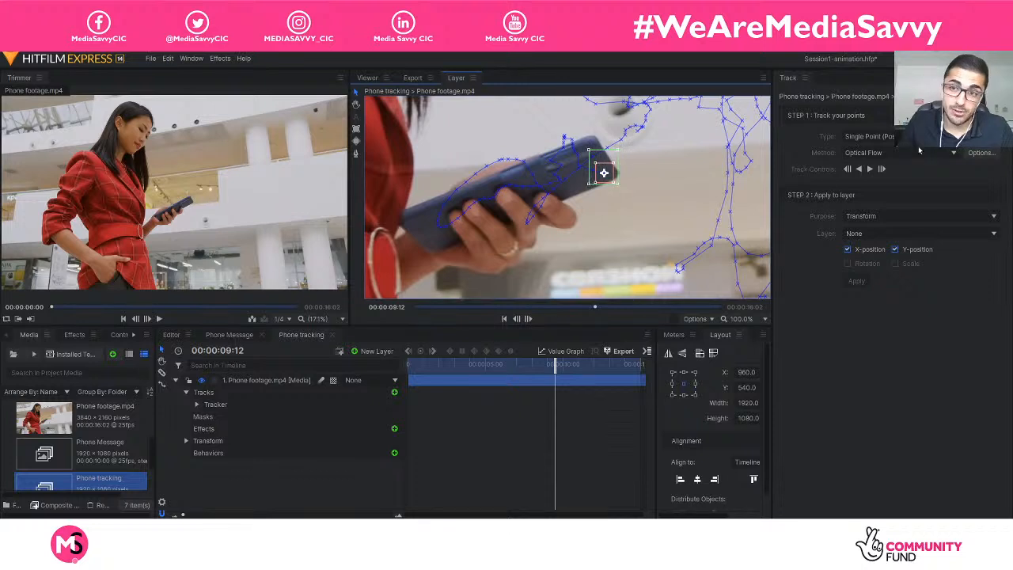
Track the phone forward to 00:00:11:03 and move the tracker off the background back onto the phone.
{"action": "left_click", "coordinate": [869, 170]}
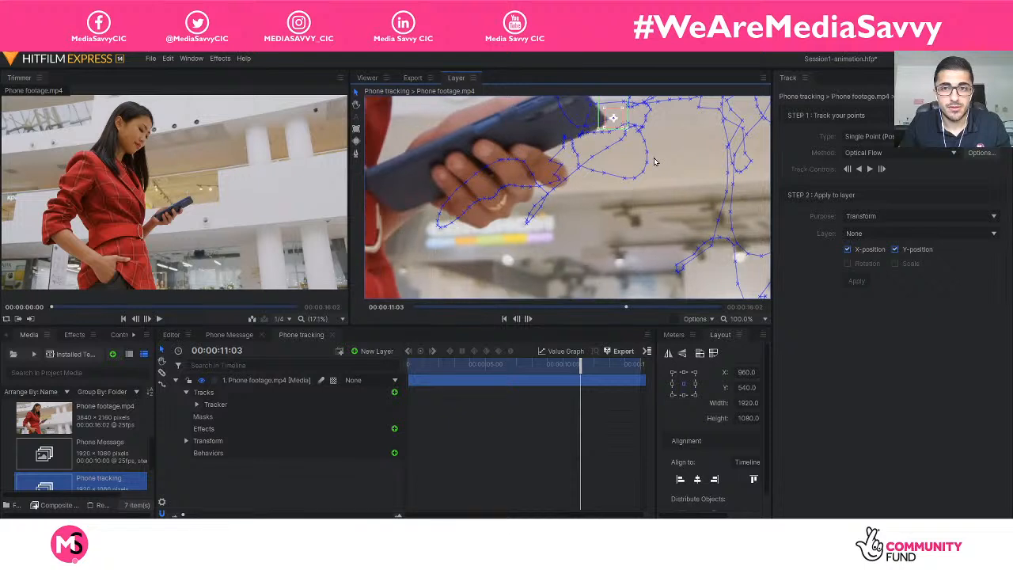
{"action": "left_click", "coordinate": [355, 103]}
{"action": "left_click_drag", "start_coordinate": [677, 182], "coordinate": [586, 263]}
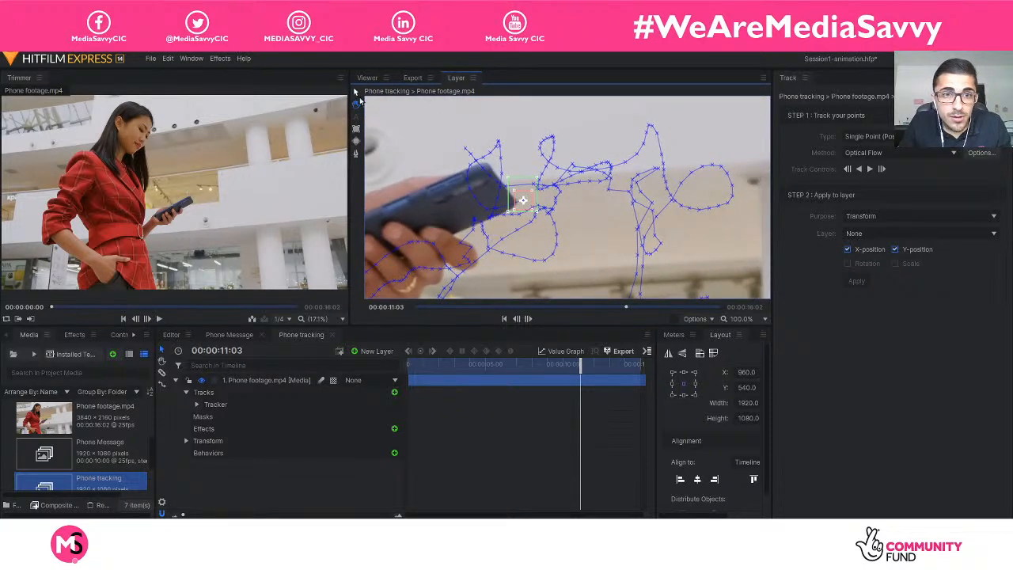
{"action": "left_click_drag", "start_coordinate": [523, 207], "coordinate": [493, 198]}
Track in short stretches to 00:00:11:05, 00:00:11:06 and 00:00:11:07, nudging the tracker back towards the phone's far end at each stop.
{"action": "left_click", "coordinate": [870, 169]}
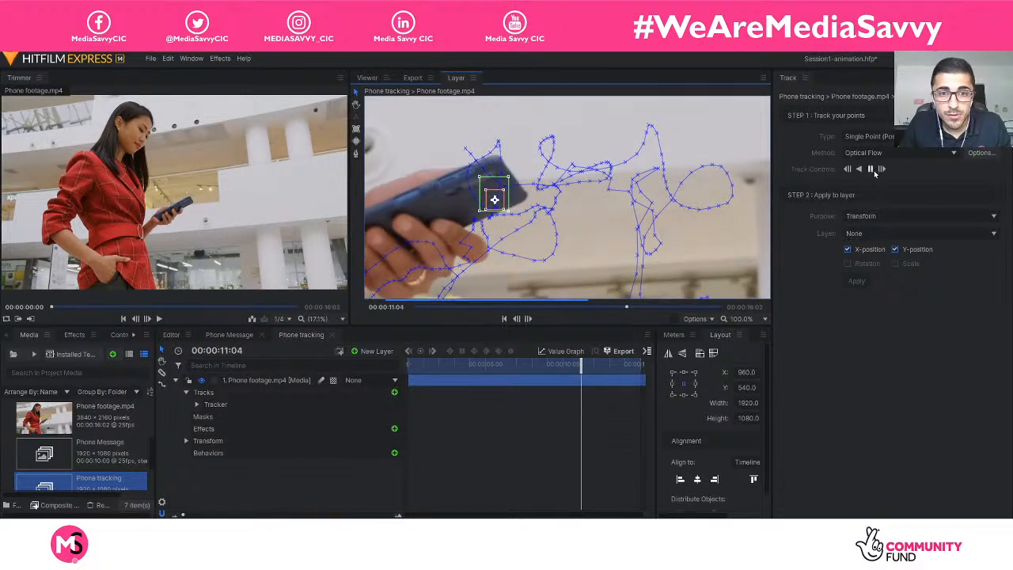
{"action": "left_click", "coordinate": [869, 169]}
{"action": "left_click_drag", "start_coordinate": [503, 204], "coordinate": [513, 192]}
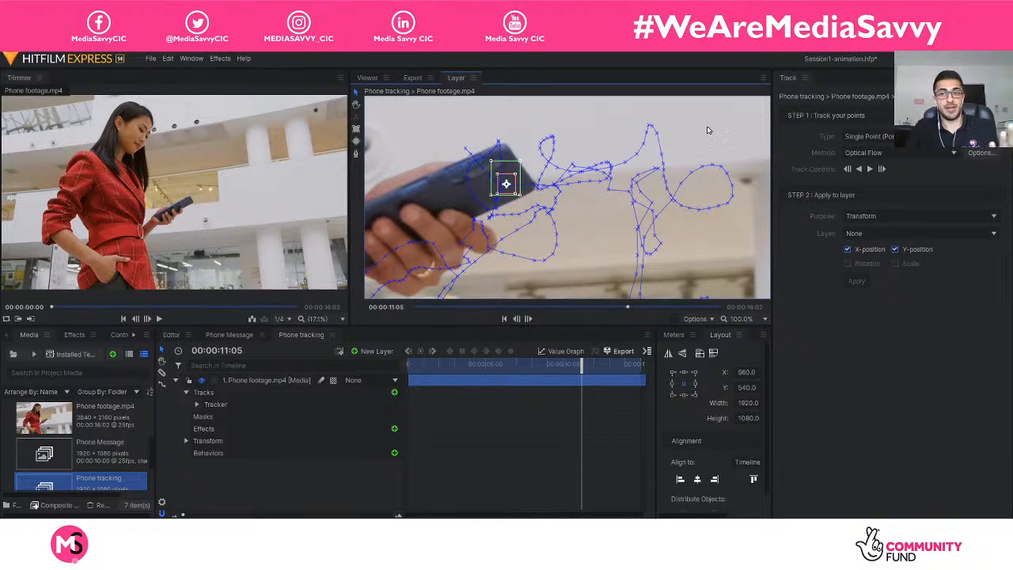
{"action": "left_click", "coordinate": [869, 168]}
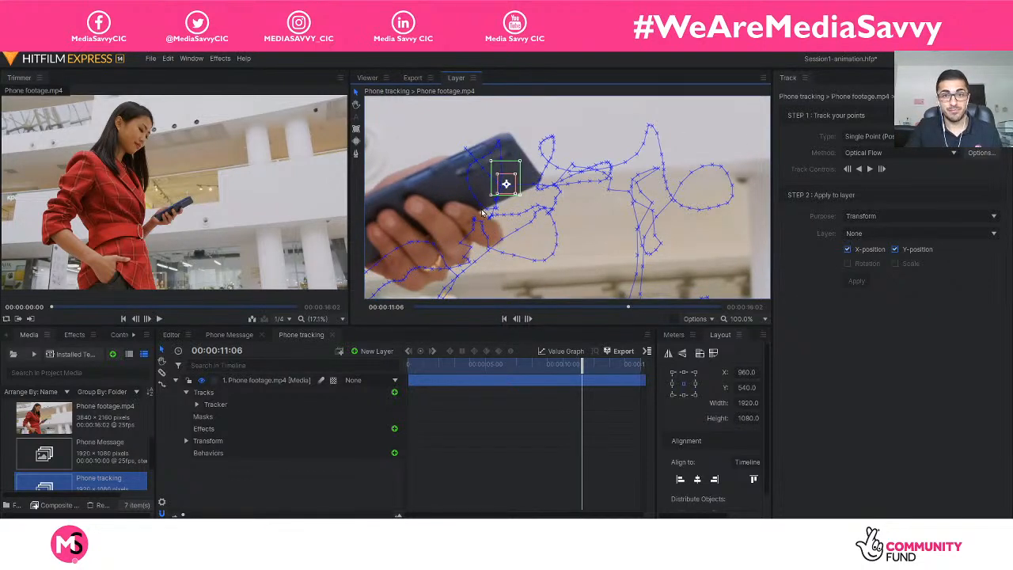
{"action": "left_click_drag", "start_coordinate": [508, 193], "coordinate": [509, 191]}
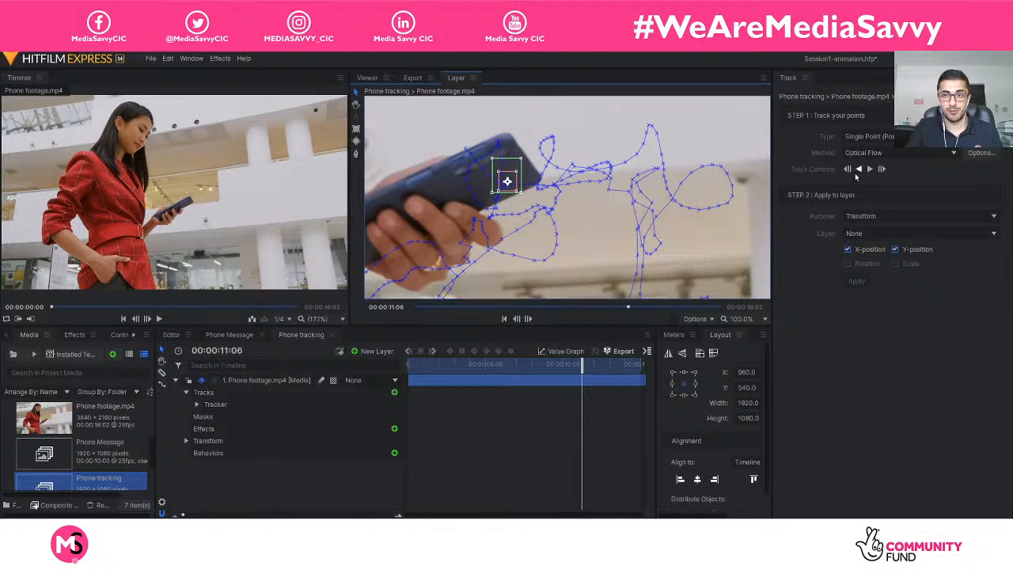
{"action": "left_click", "coordinate": [868, 169]}
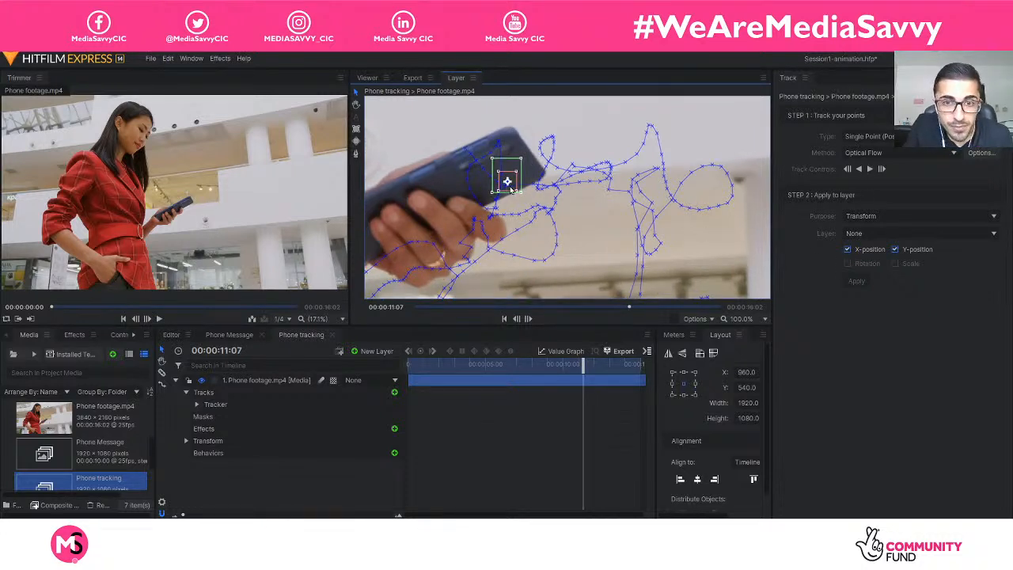
{"action": "left_click_drag", "start_coordinate": [511, 190], "coordinate": [518, 177]}
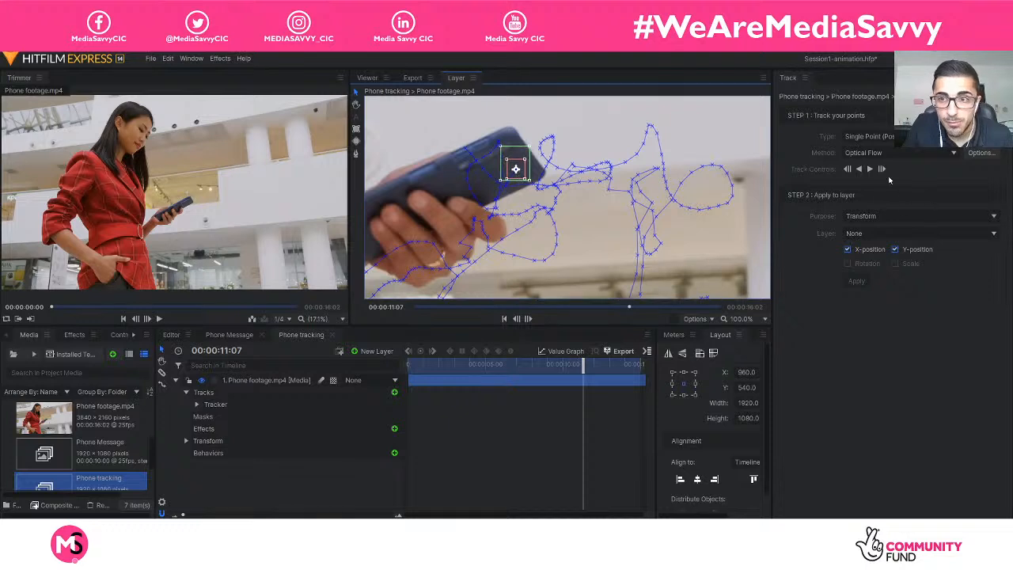
Track the phone in short stretches up to 00:00:11:20 and move the tracker back down onto its far end.
{"action": "left_click", "coordinate": [869, 170]}
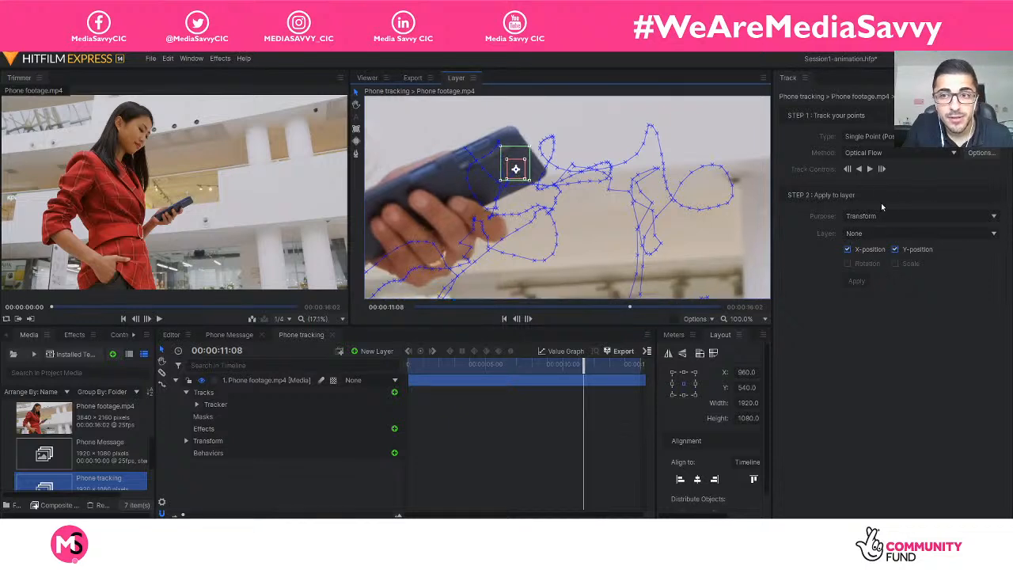
{"action": "left_click", "coordinate": [870, 170]}
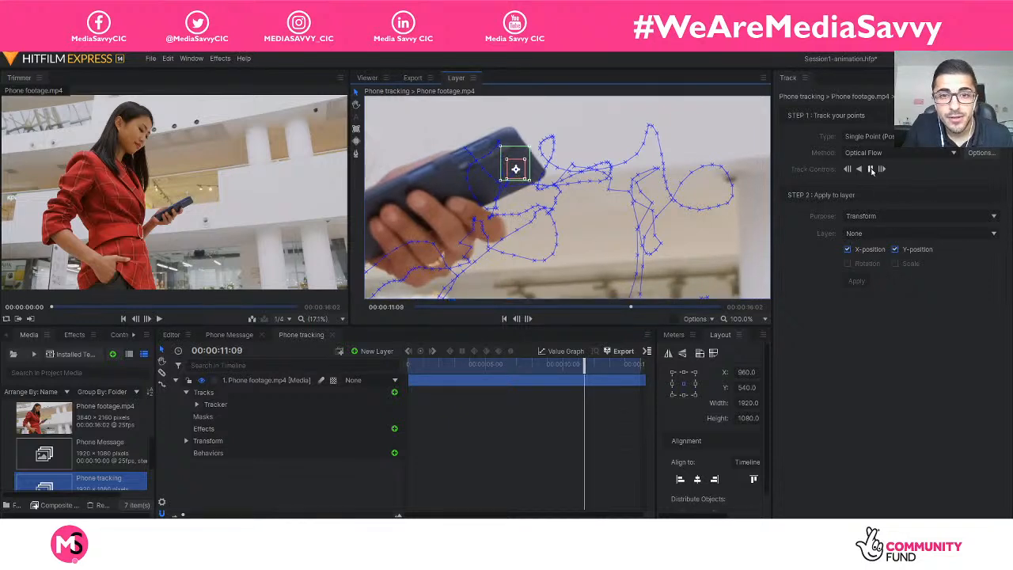
{"action": "left_click", "coordinate": [870, 169]}
{"action": "left_click", "coordinate": [870, 170]}
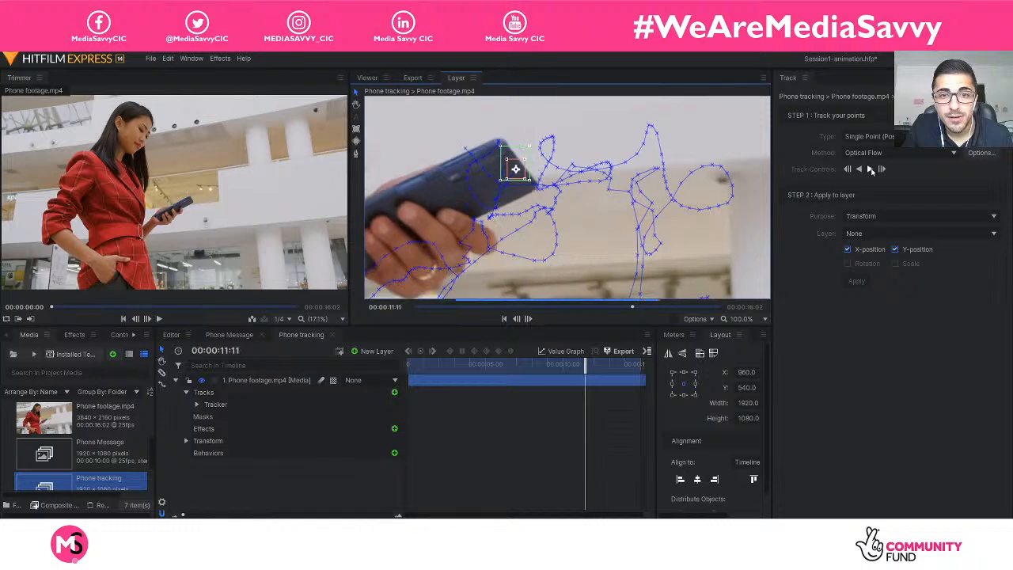
{"action": "left_click", "coordinate": [870, 170]}
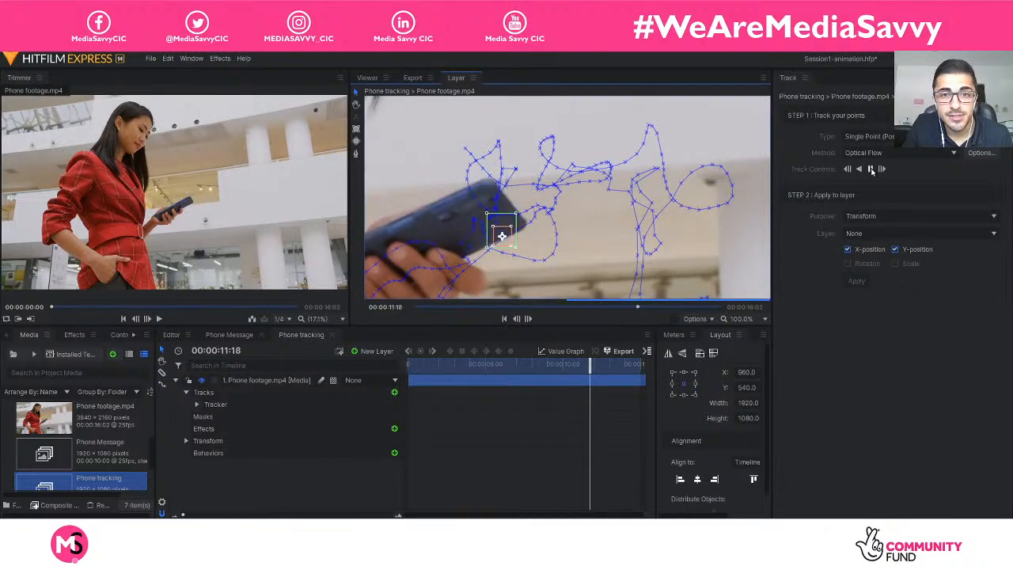
{"action": "left_click", "coordinate": [871, 171]}
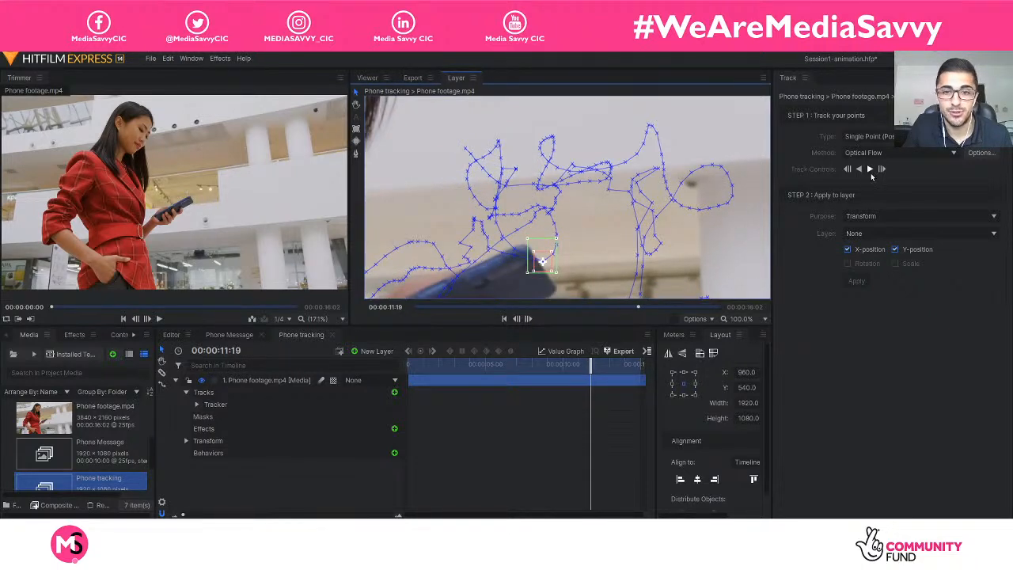
{"action": "left_click", "coordinate": [870, 172]}
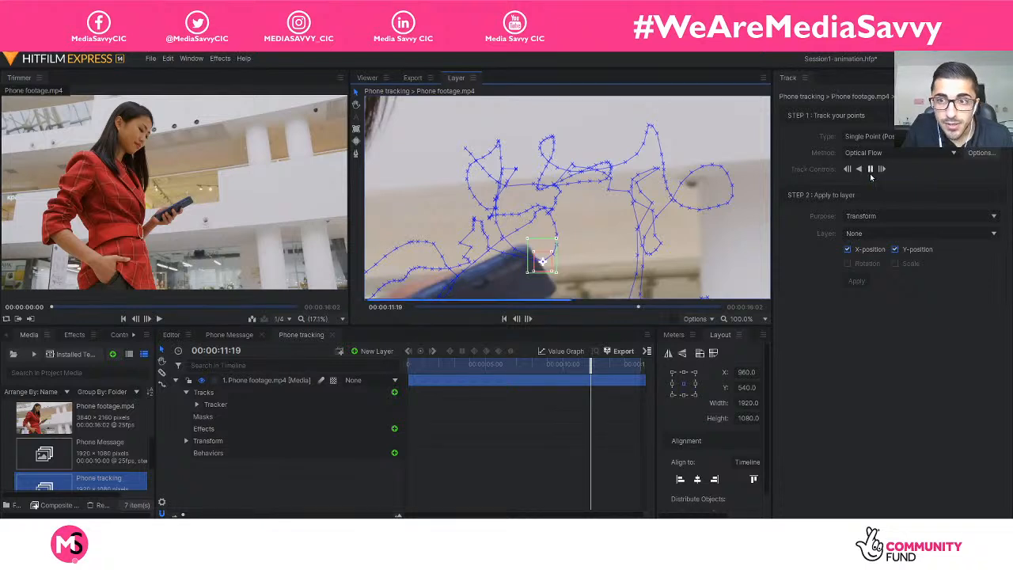
{"action": "left_click", "coordinate": [870, 170]}
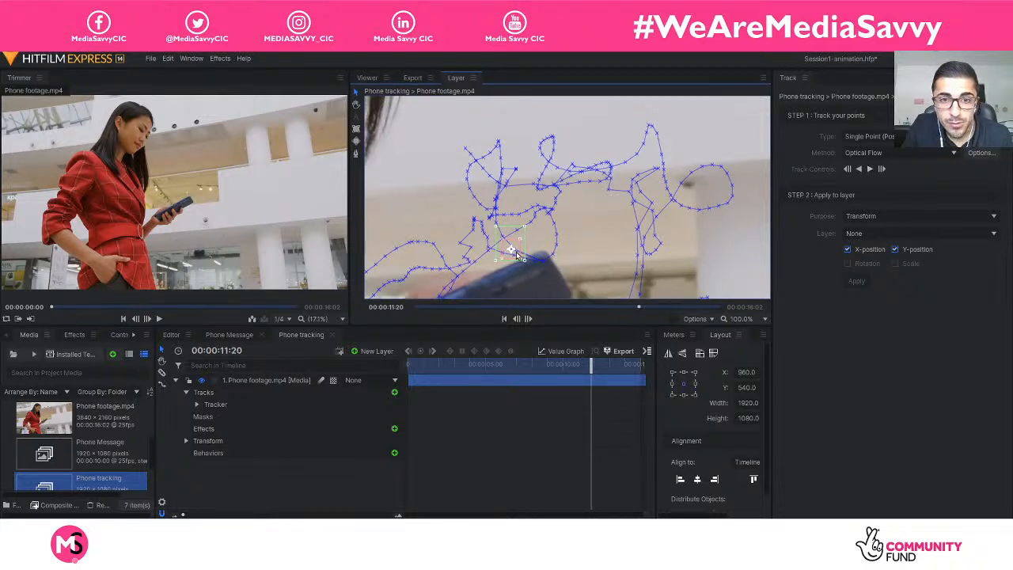
{"action": "left_click_drag", "start_coordinate": [516, 255], "coordinate": [552, 280]}
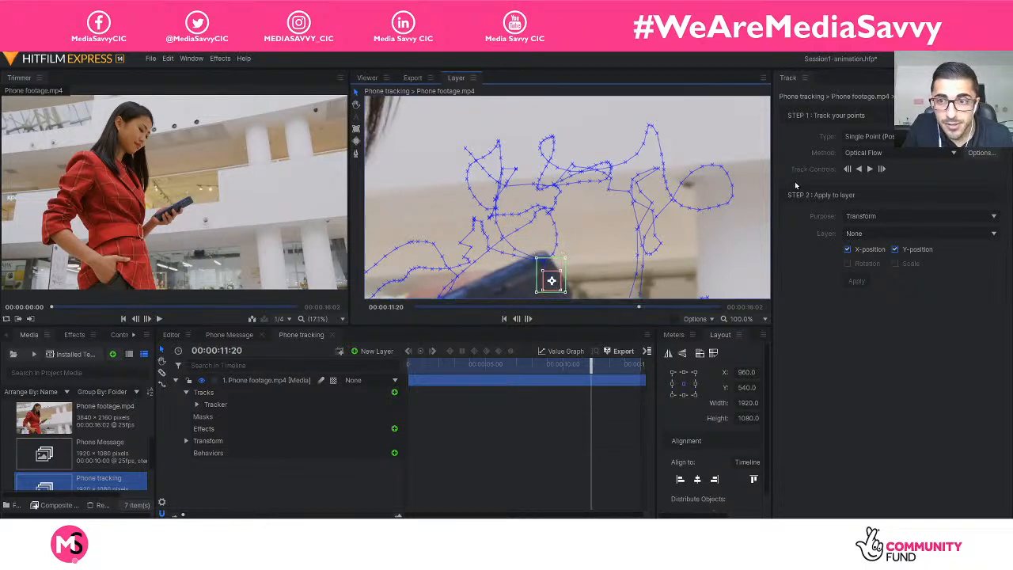
Track on to 00:00:11:21 and 00:00:12:16, returning the tracker to the phone's far end at both stops.
{"action": "left_click", "coordinate": [869, 169]}
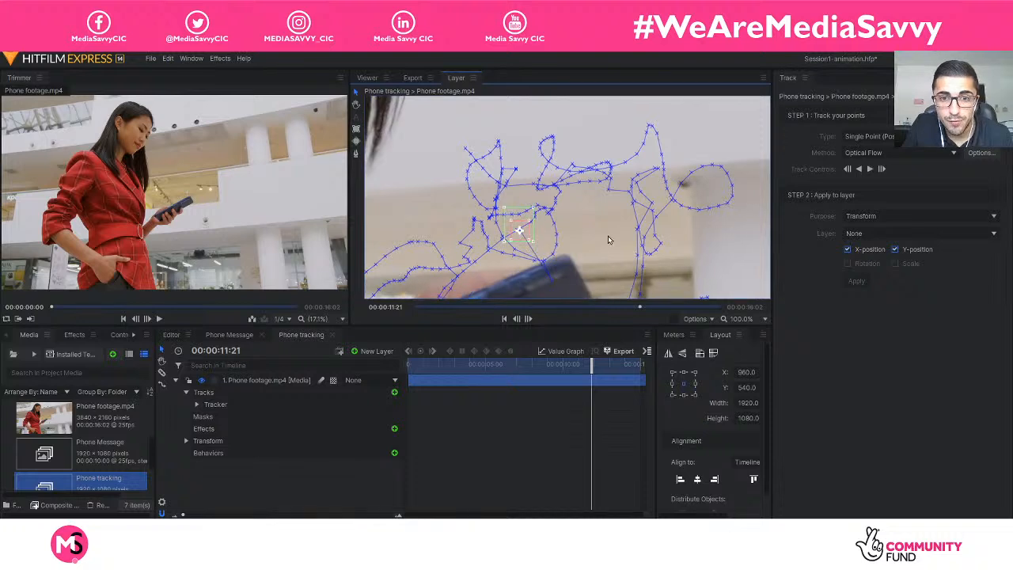
{"action": "scroll", "coordinate": [609, 239], "scroll_direction": "down", "scroll_amount": 3}
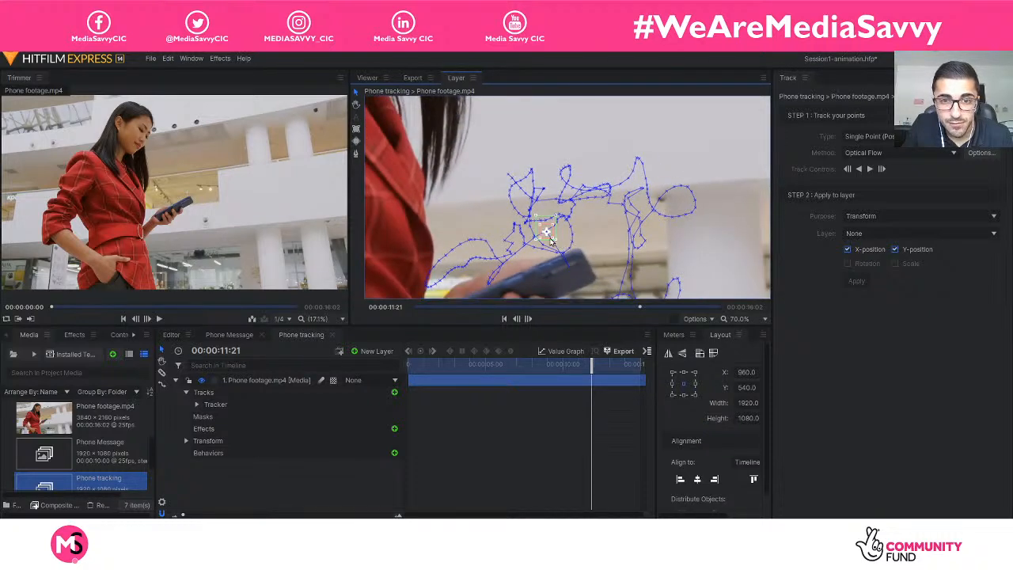
{"action": "left_click_drag", "start_coordinate": [551, 237], "coordinate": [582, 270]}
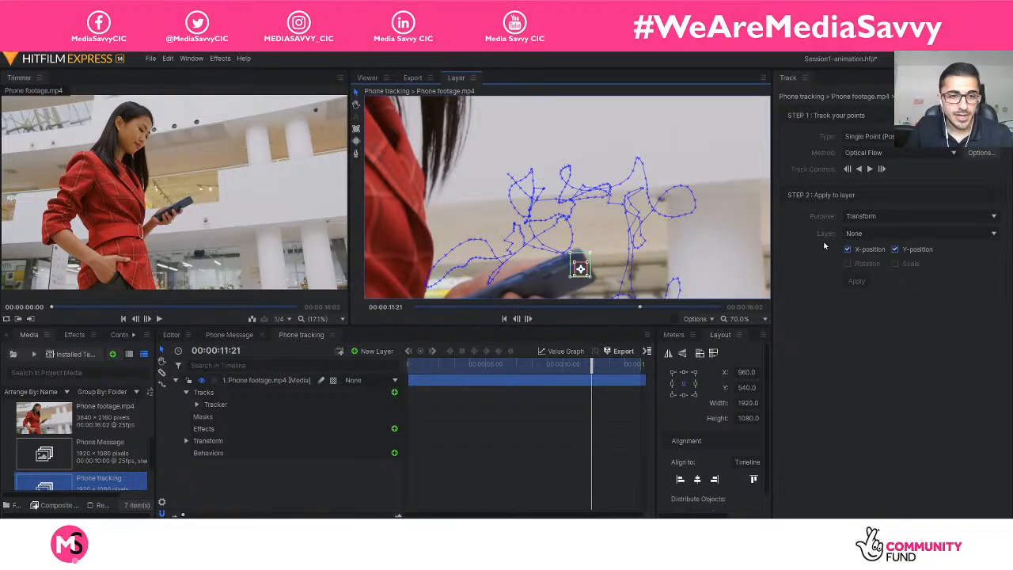
{"action": "left_click", "coordinate": [868, 169]}
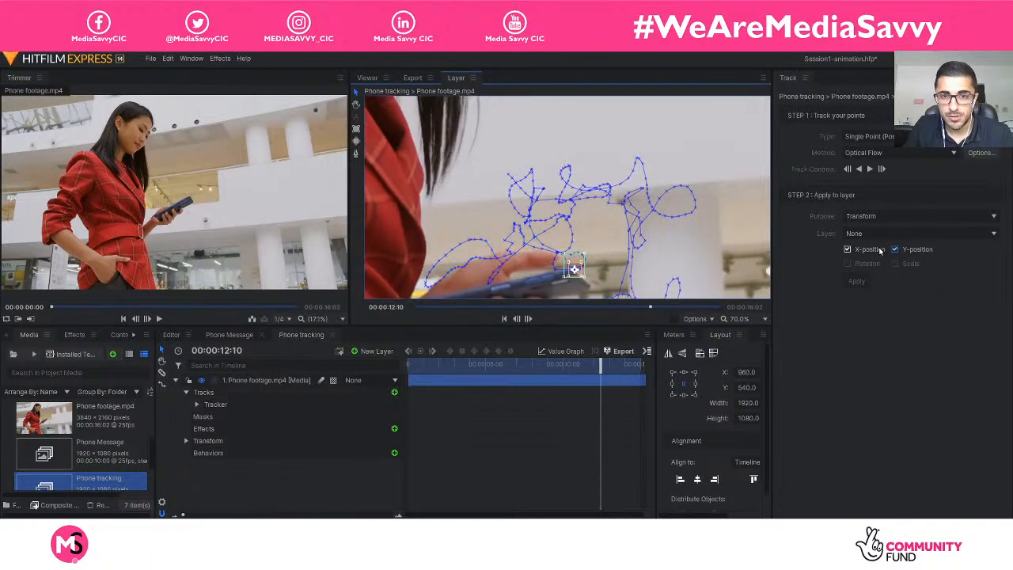
{"action": "left_click", "coordinate": [869, 170]}
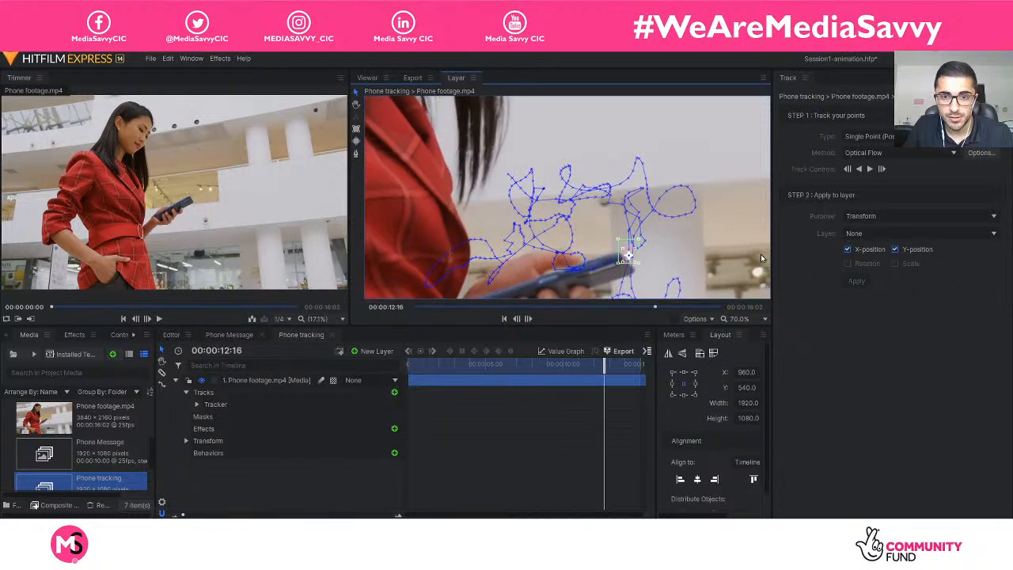
{"action": "left_click_drag", "start_coordinate": [633, 261], "coordinate": [630, 275]}
Track the phone forward to 00:00:13:21 and realign the tracker with the corner at its far end.
{"action": "left_click", "coordinate": [869, 169]}
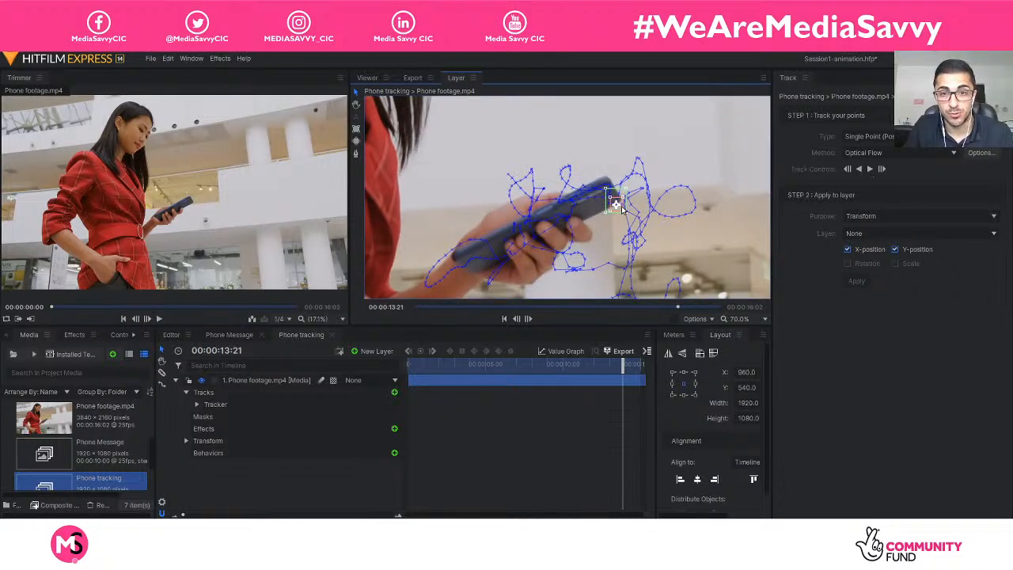
{"action": "scroll", "coordinate": [621, 207], "scroll_direction": "up", "scroll_amount": 4}
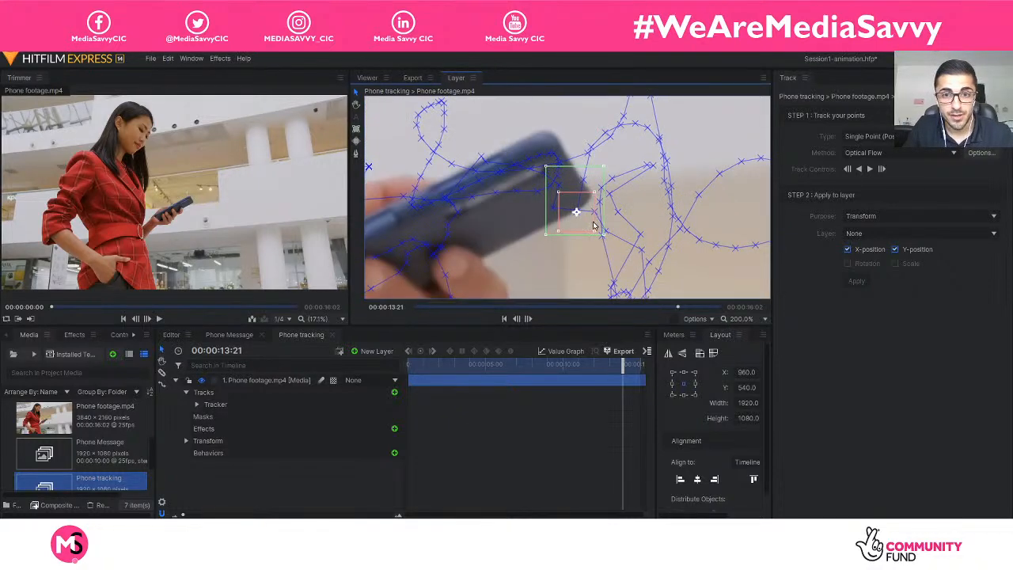
{"action": "left_click_drag", "start_coordinate": [594, 226], "coordinate": [580, 205]}
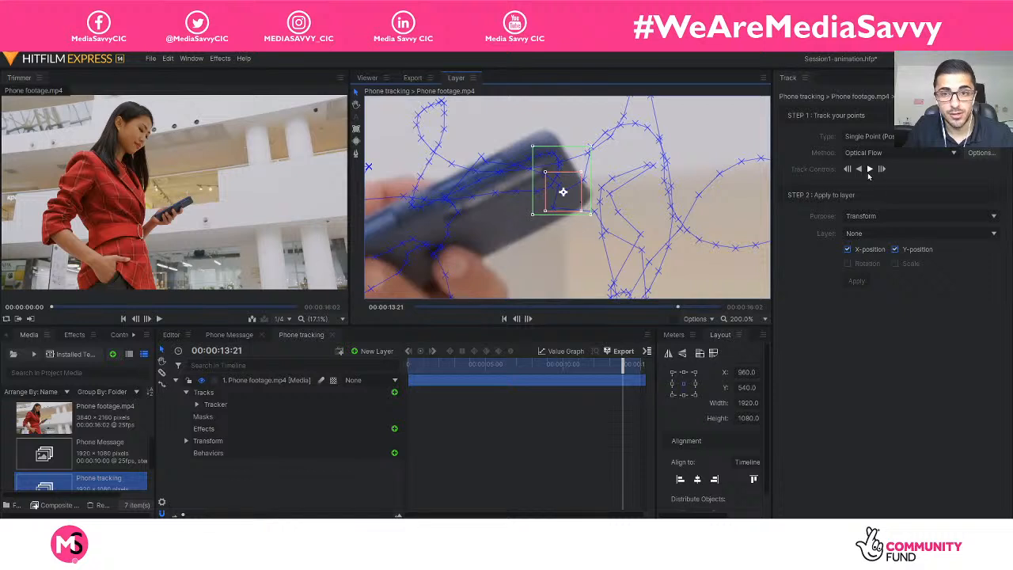
Track the phone forward to 00:00:14:24 and move the tracker back onto the phone's far end.
{"action": "left_click", "coordinate": [868, 170]}
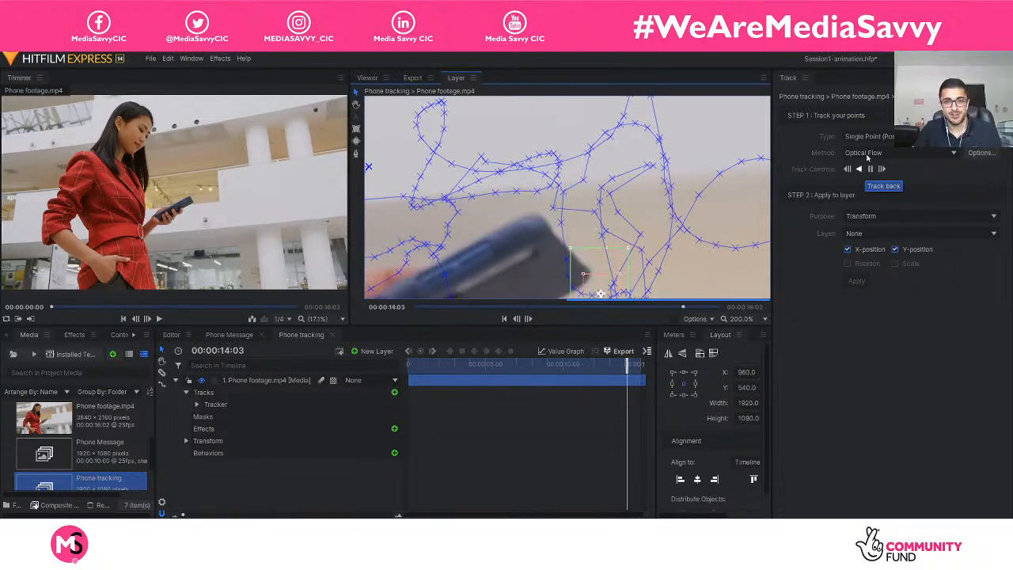
{"action": "scroll", "coordinate": [708, 200], "scroll_direction": "down", "scroll_amount": 2}
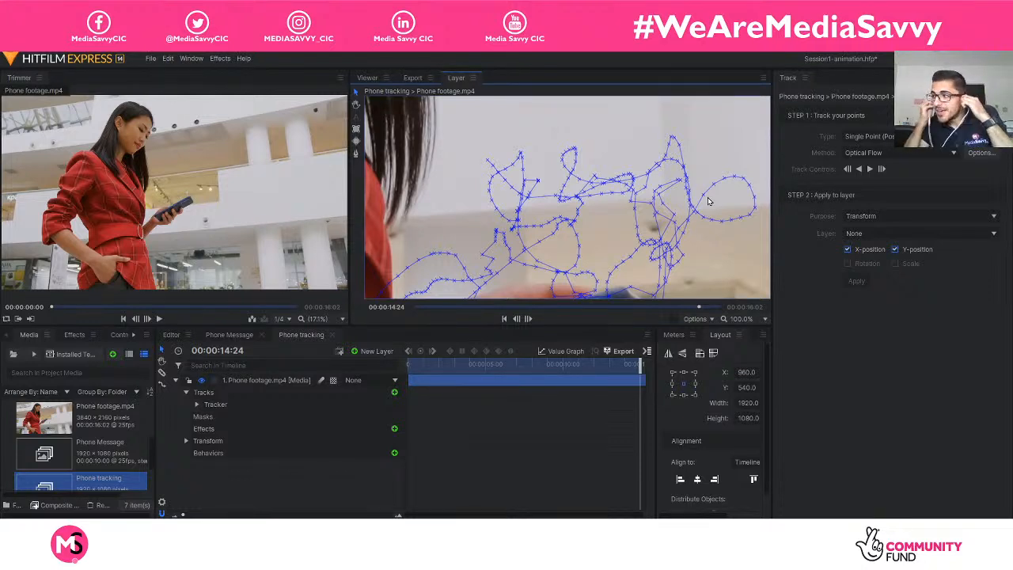
{"action": "scroll", "coordinate": [708, 207], "scroll_direction": "down", "scroll_amount": 4}
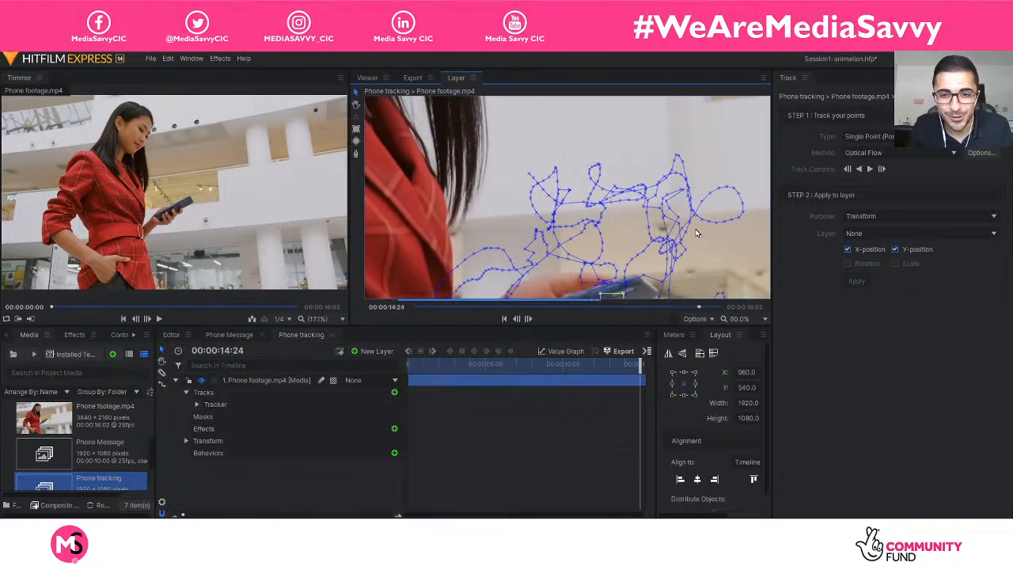
{"action": "scroll", "coordinate": [687, 248], "scroll_direction": "up", "scroll_amount": 3}
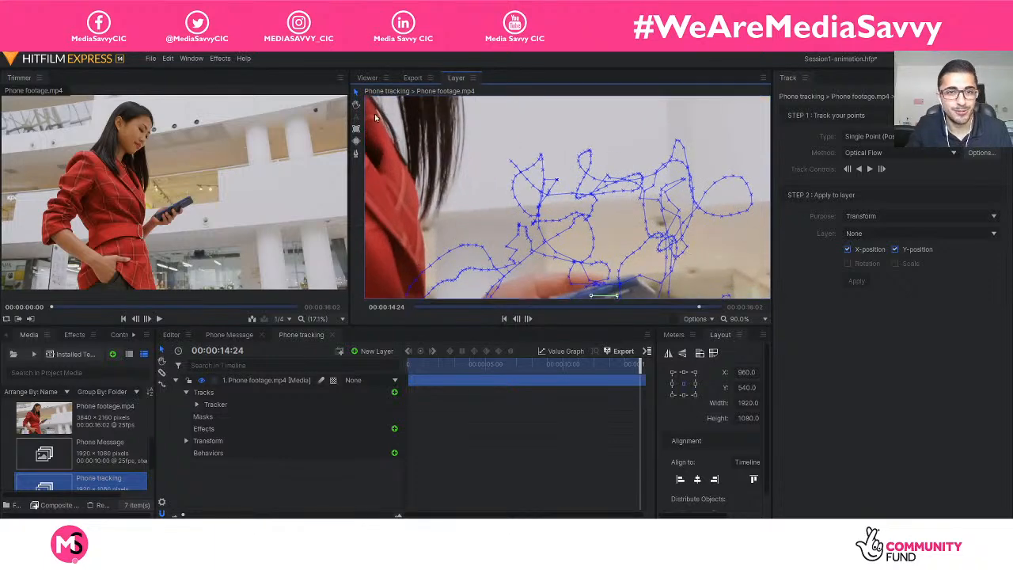
{"action": "scroll", "coordinate": [599, 226], "scroll_direction": "up", "scroll_amount": 5}
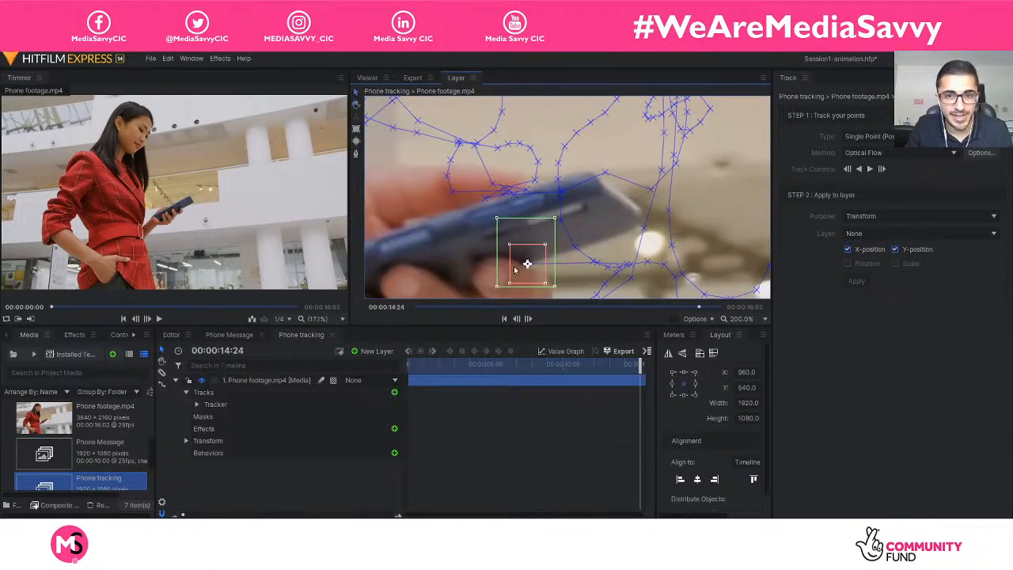
{"action": "left_click_drag", "start_coordinate": [527, 263], "coordinate": [591, 223]}
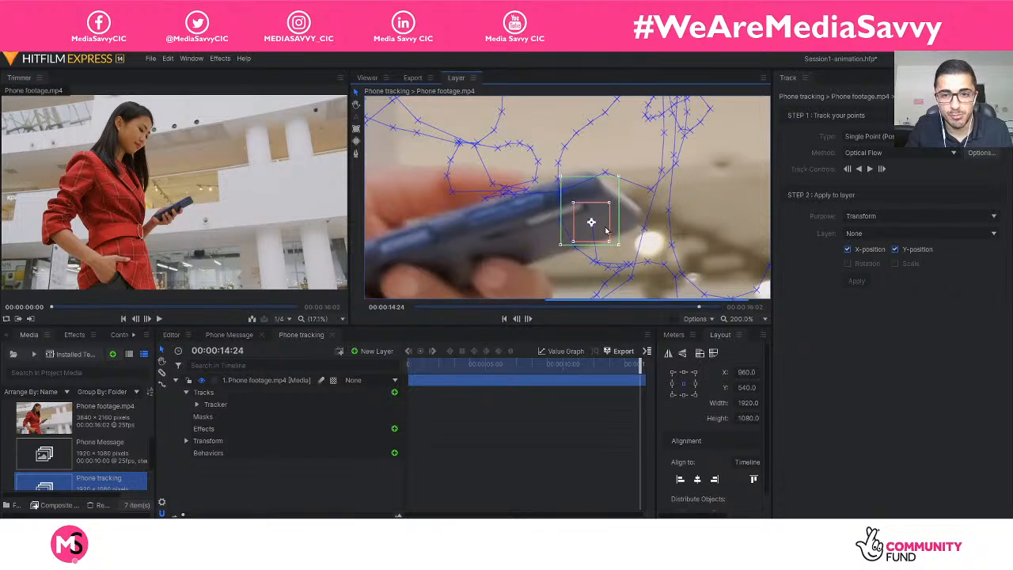
Try to track onward from 00:00:14:24 and return the tracker to the far end of the phone on that frame.
{"action": "left_click", "coordinate": [870, 169]}
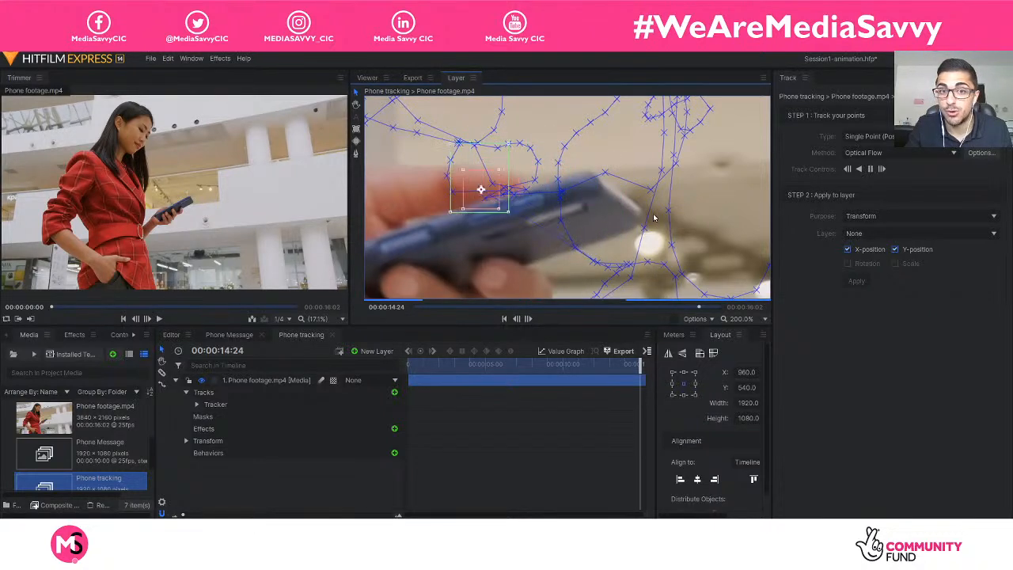
{"action": "scroll", "coordinate": [630, 223], "scroll_direction": "down", "scroll_amount": 1}
{"action": "scroll", "coordinate": [630, 223], "scroll_direction": "down", "scroll_amount": 1}
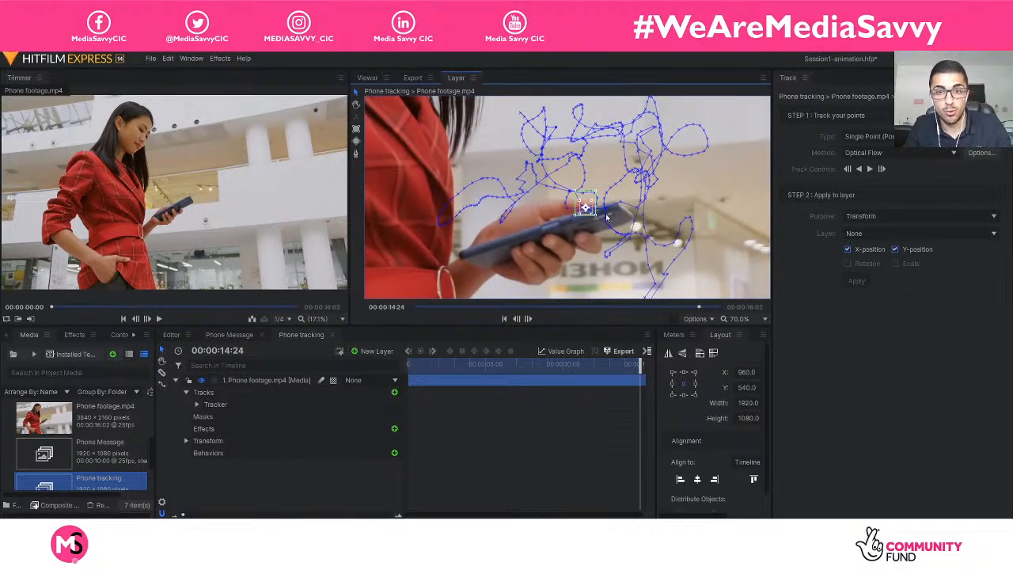
{"action": "left_click_drag", "start_coordinate": [594, 216], "coordinate": [616, 226]}
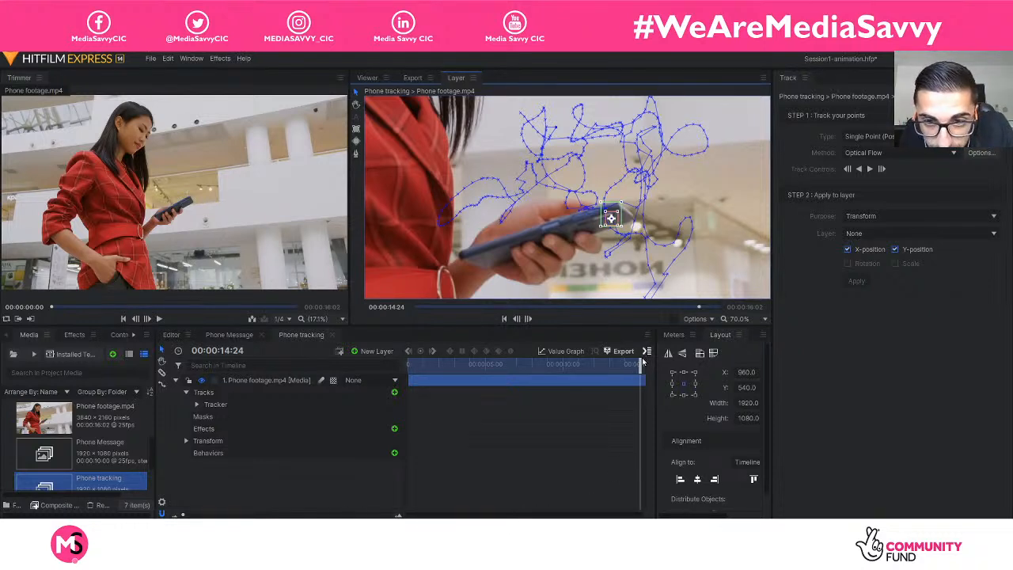
Scrub back to 00:00:14:02 and check the tracker's position against the phone's far end.
{"action": "mouse_move", "coordinate": [642, 361]}
{"action": "left_mouse_down"}
{"action": "mouse_move", "coordinate": [609, 367]}
{"action": "mouse_move", "coordinate": [653, 371]}
{"action": "mouse_move", "coordinate": [620, 379]}
{"action": "mouse_move", "coordinate": [625, 372]}
{"action": "left_mouse_up"}
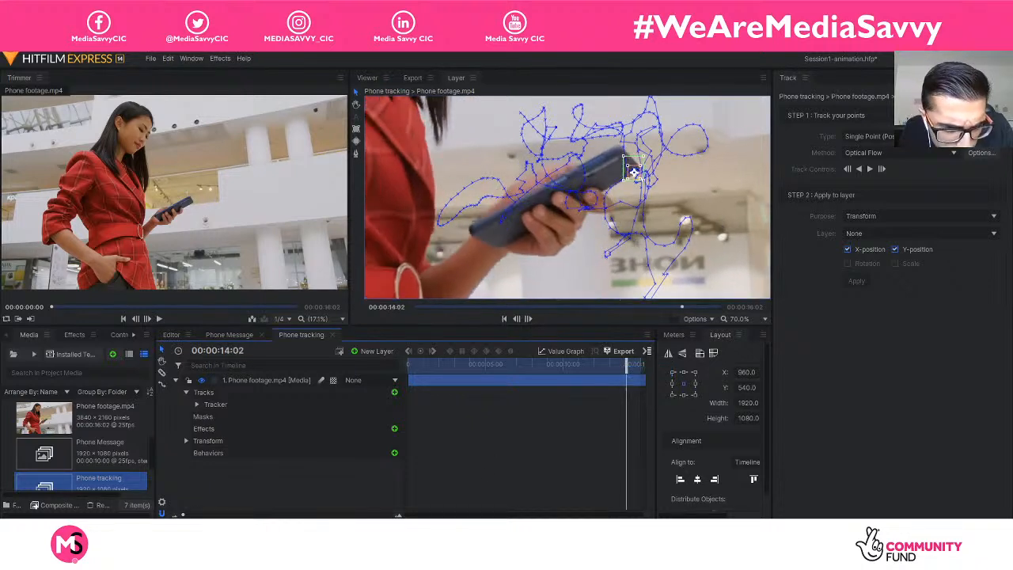
{"action": "key", "text": "equal"}
{"action": "key", "text": "equal"}
{"action": "key", "text": "equal"}
{"action": "key", "text": "equal"}
{"action": "key", "text": "equal"}
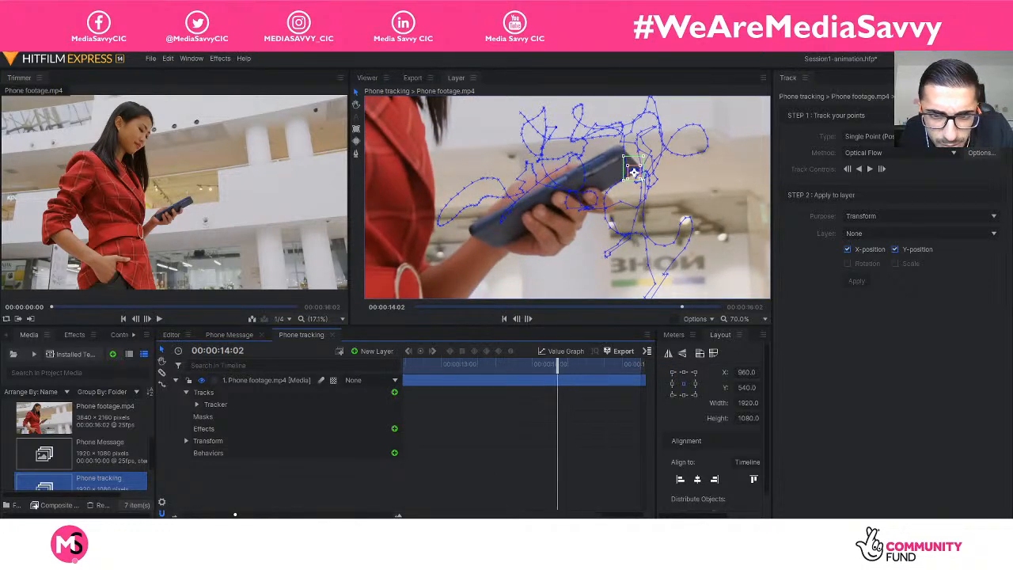
{"action": "key", "text": "minus"}
{"action": "key", "text": "minus"}
{"action": "key", "text": "minus"}
{"action": "key", "text": "minus"}
{"action": "key", "text": "minus"}
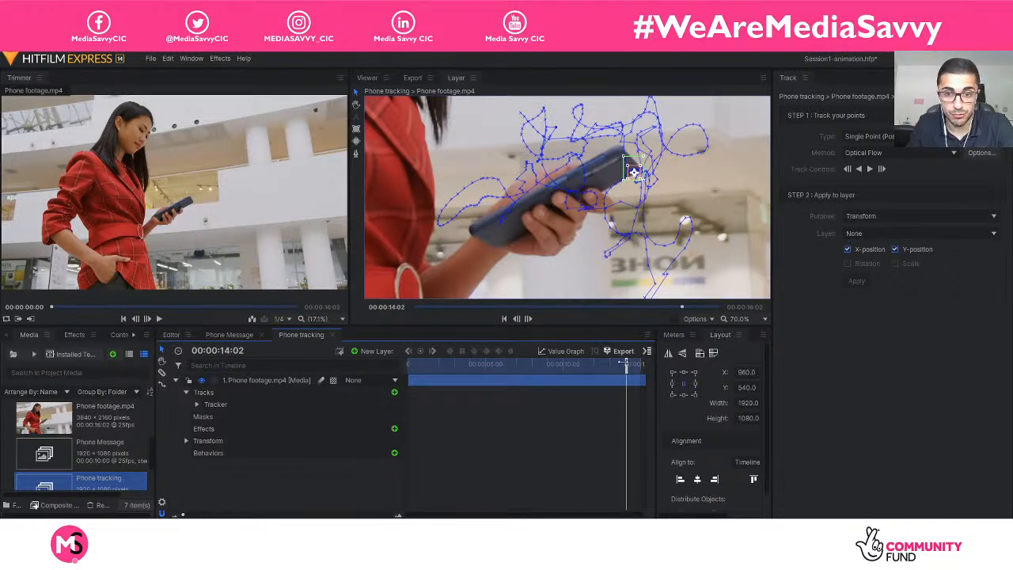
Return the playhead to 00:00:00:00 and reframe the layer view at 30% to show the whole tracking path.
{"action": "left_click_drag", "start_coordinate": [625, 362], "coordinate": [357, 369]}
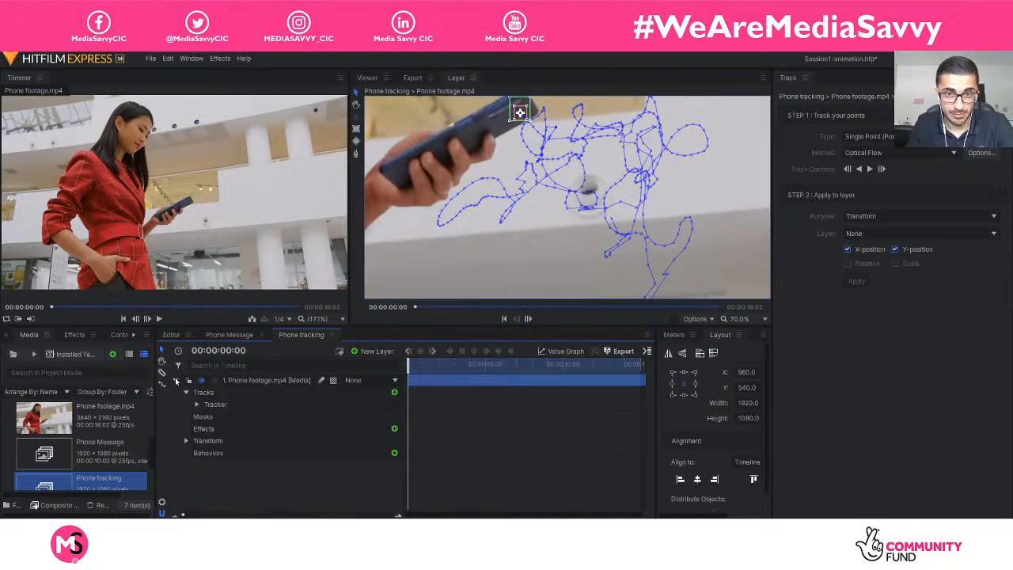
{"action": "scroll", "coordinate": [542, 253], "scroll_direction": "down", "scroll_amount": 4}
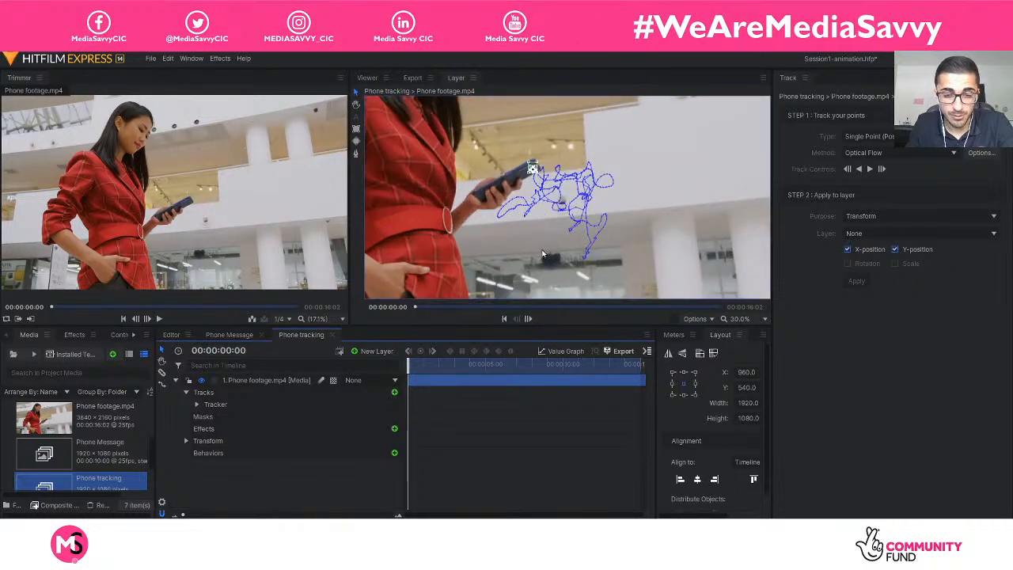
{"action": "left_click", "coordinate": [357, 105]}
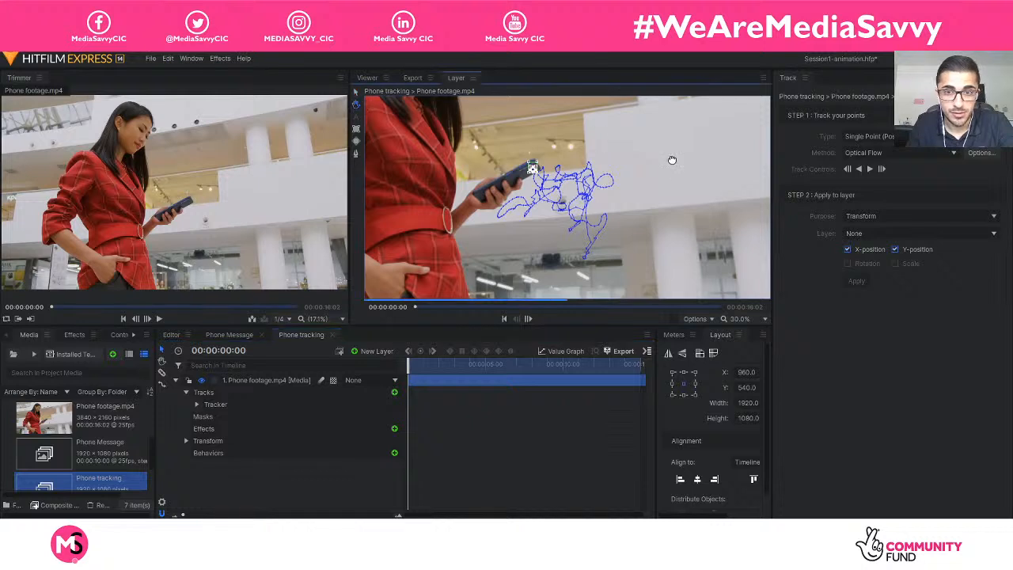
{"action": "left_click_drag", "start_coordinate": [669, 158], "coordinate": [675, 179]}
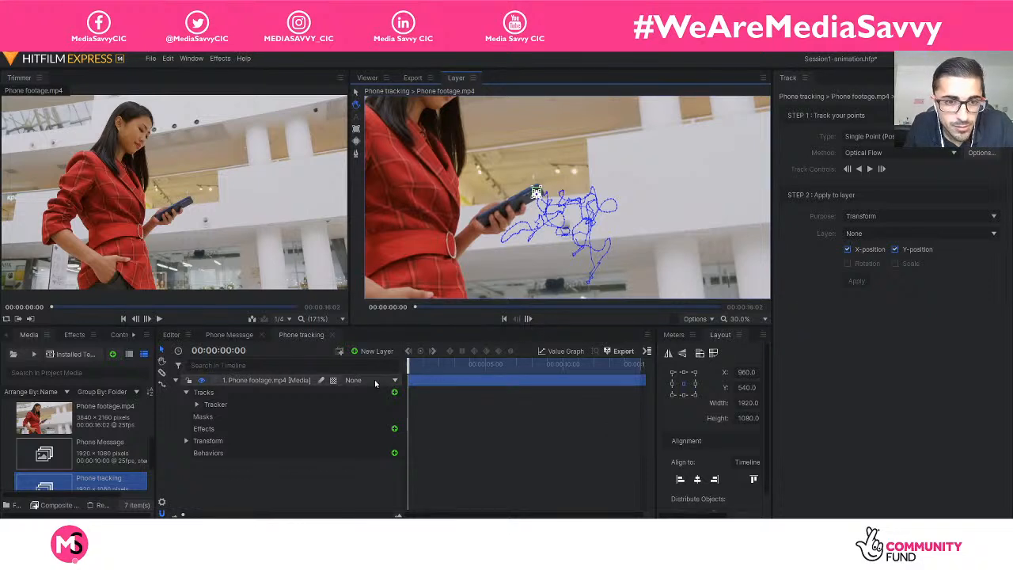
{"action": "mouse_move", "coordinate": [411, 365]}
{"action": "left_mouse_down"}
{"action": "mouse_move", "coordinate": [487, 366]}
{"action": "mouse_move", "coordinate": [404, 369]}
{"action": "left_mouse_up"}
Look through the layer view's display and zoom options and briefly play Phone footage.mp4 in the Trimmer.
{"action": "left_click", "coordinate": [710, 319]}
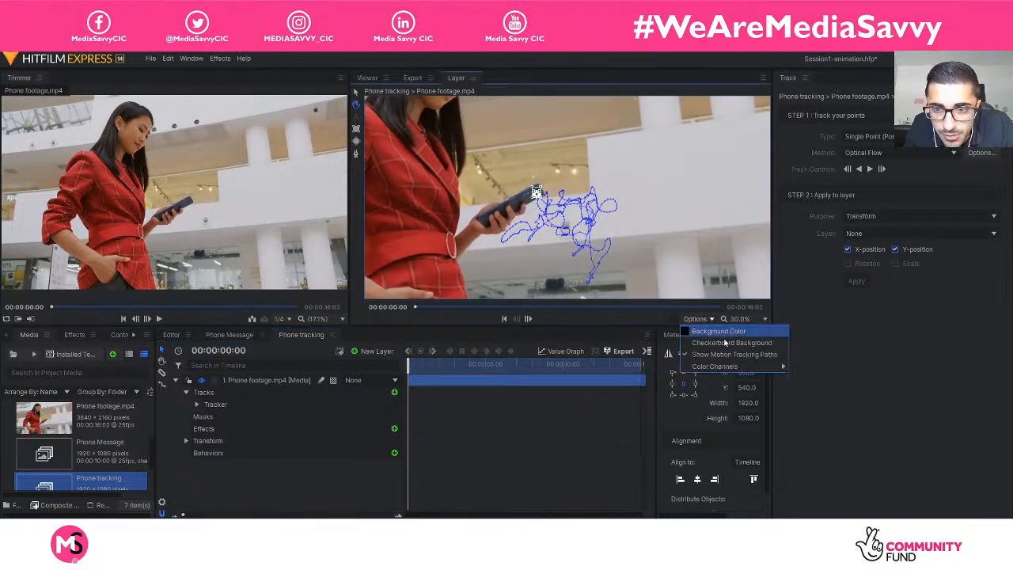
{"action": "left_click", "coordinate": [635, 317]}
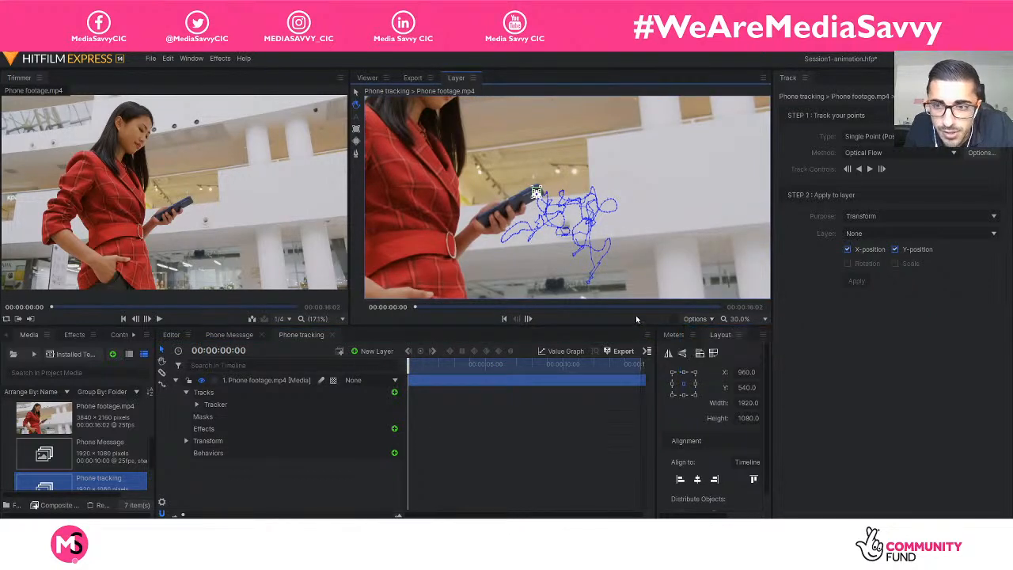
{"action": "left_click", "coordinate": [765, 319]}
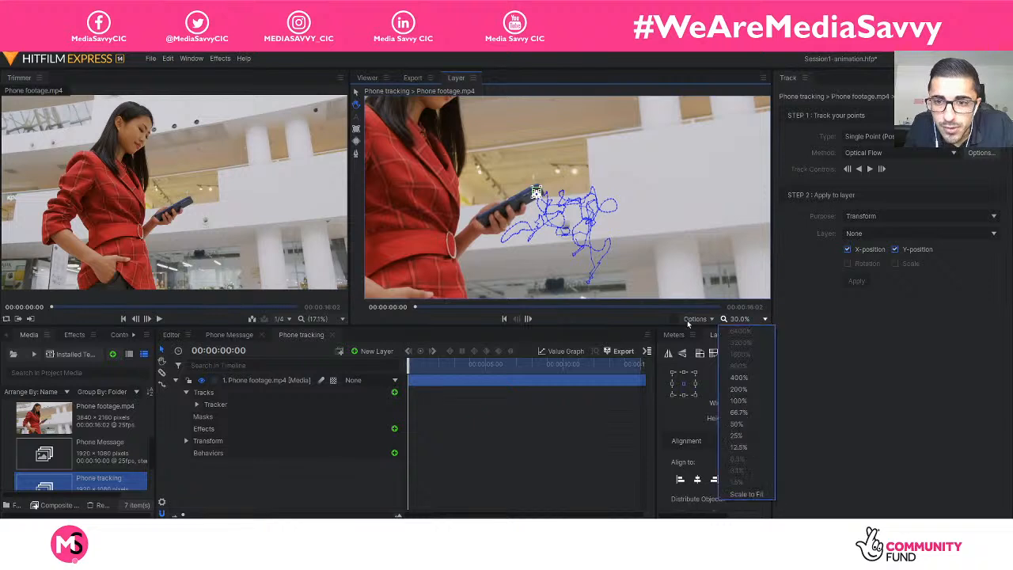
{"action": "left_click", "coordinate": [656, 322]}
{"action": "left_click", "coordinate": [674, 334]}
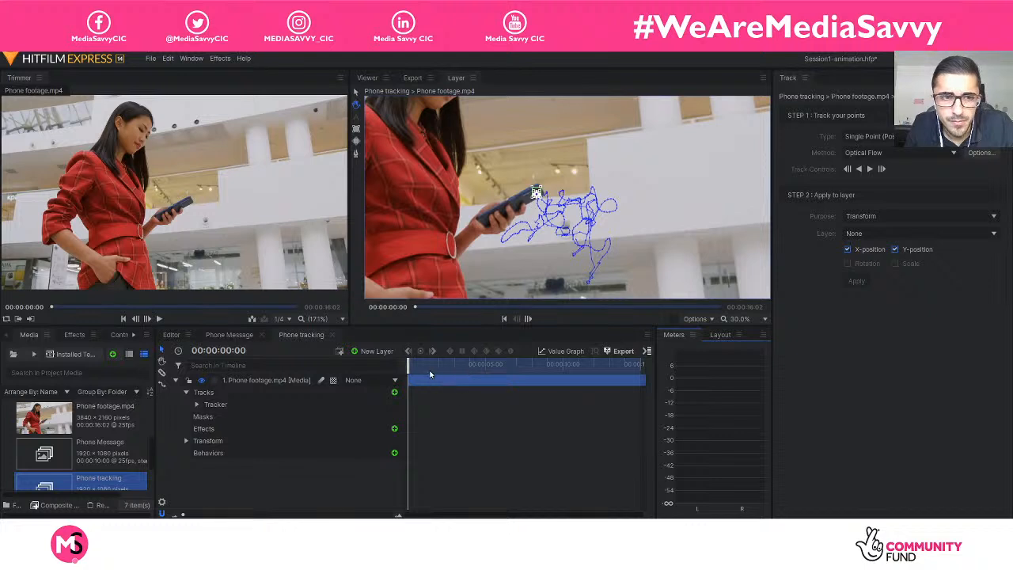
{"action": "left_click", "coordinate": [159, 318]}
{"action": "left_click", "coordinate": [159, 318]}
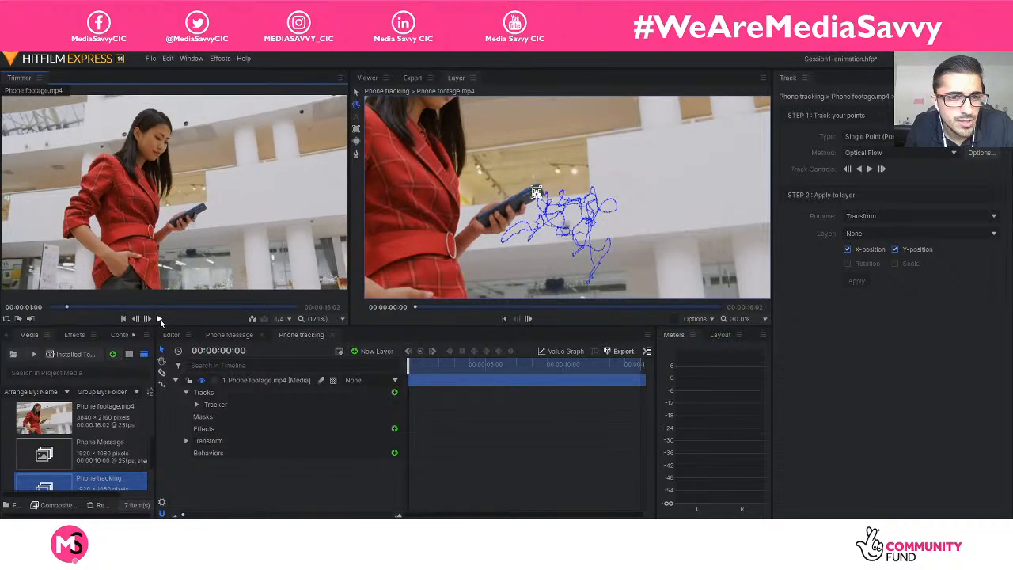
Widen the media list, select the Phone Message composite shot and close its open timeline.
{"action": "left_click_drag", "start_coordinate": [154, 428], "coordinate": [230, 427]}
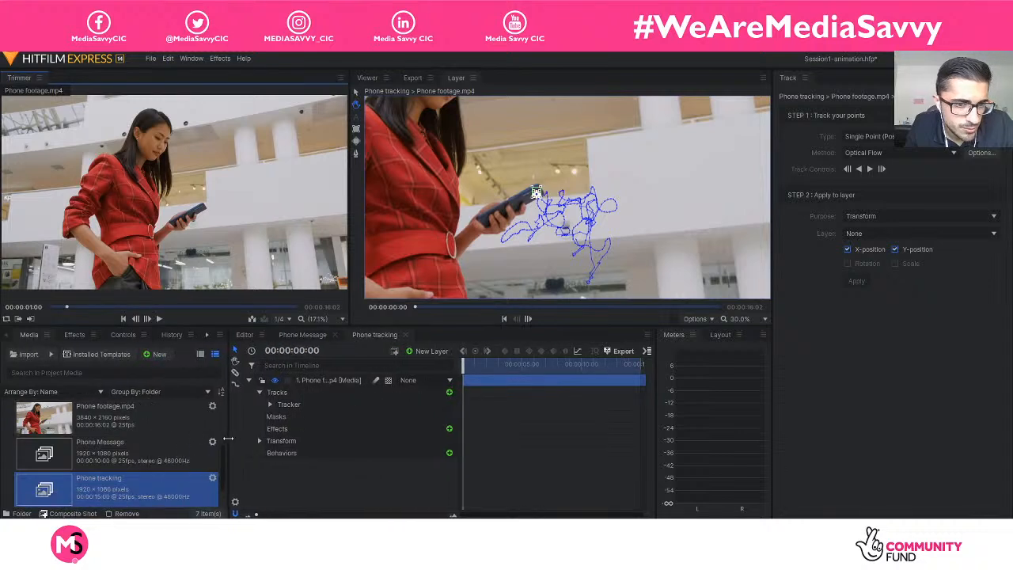
{"action": "left_click", "coordinate": [139, 454]}
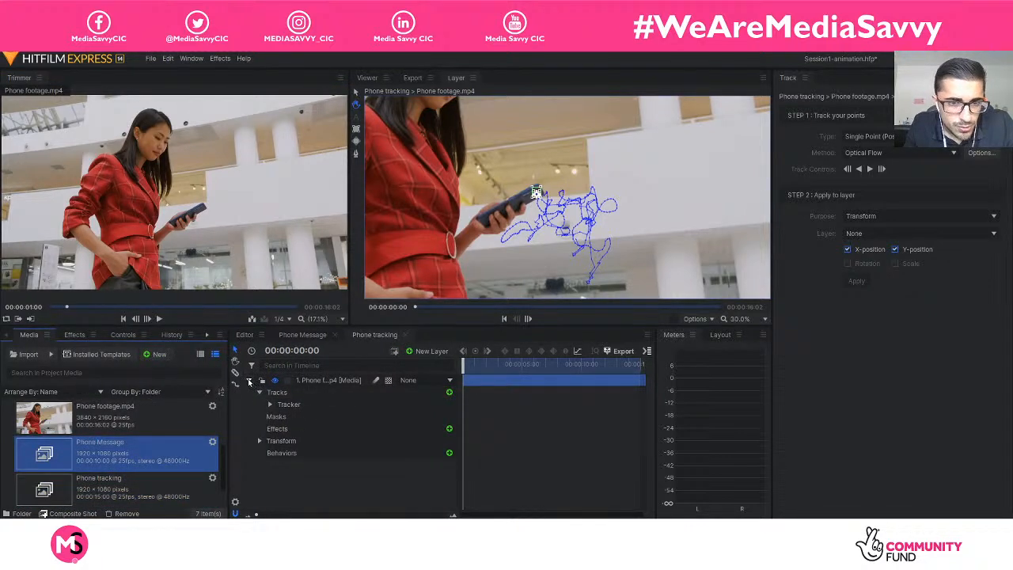
{"action": "left_click", "coordinate": [299, 336]}
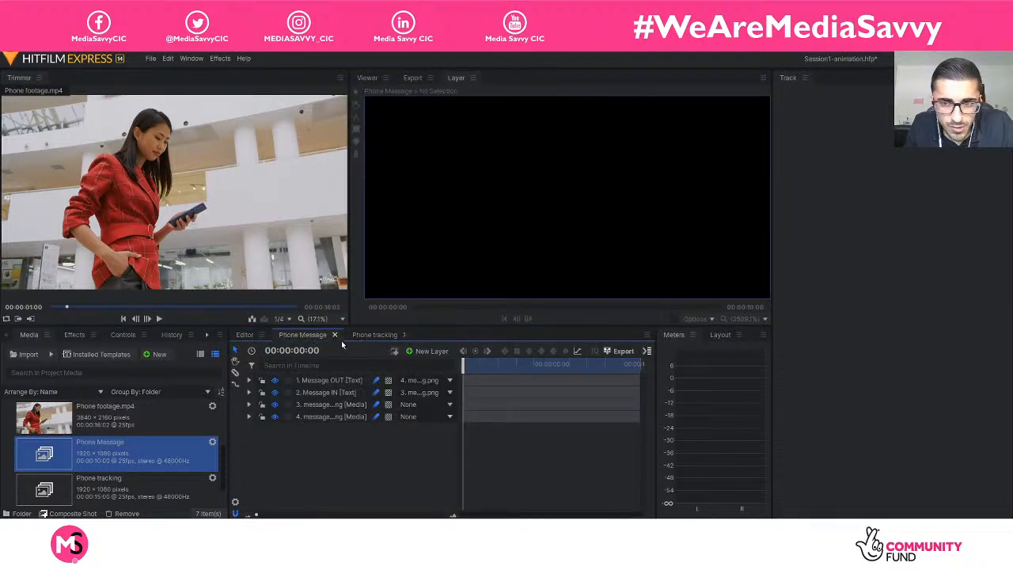
{"action": "left_click", "coordinate": [334, 335]}
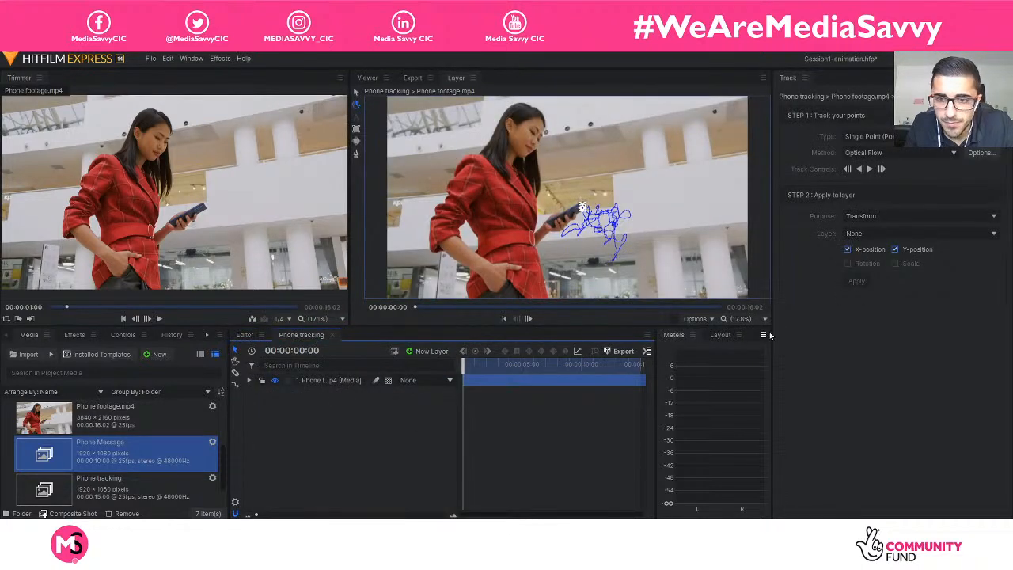
{"action": "left_click", "coordinate": [712, 318]}
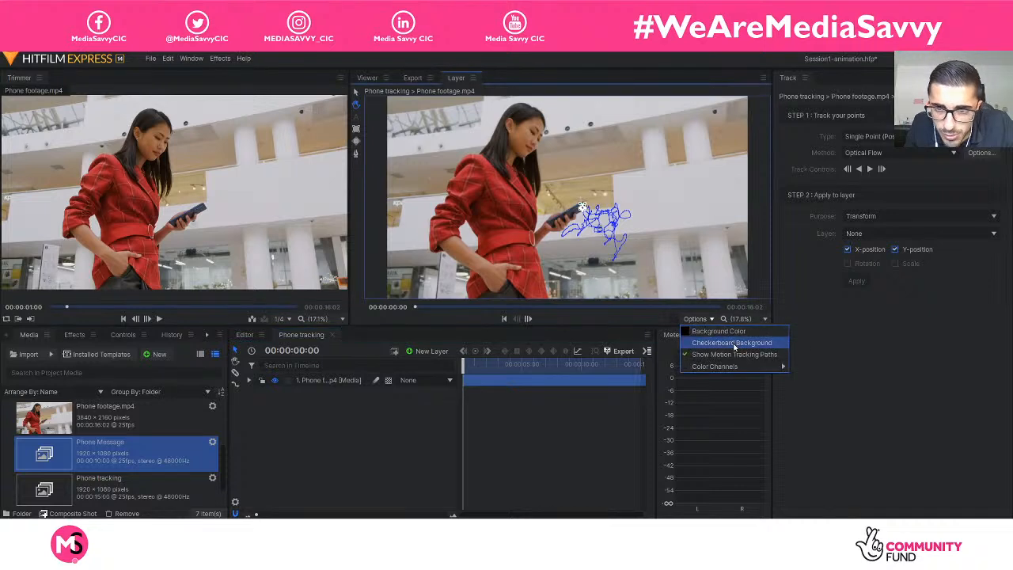
{"action": "mouse_move", "coordinate": [756, 369]}
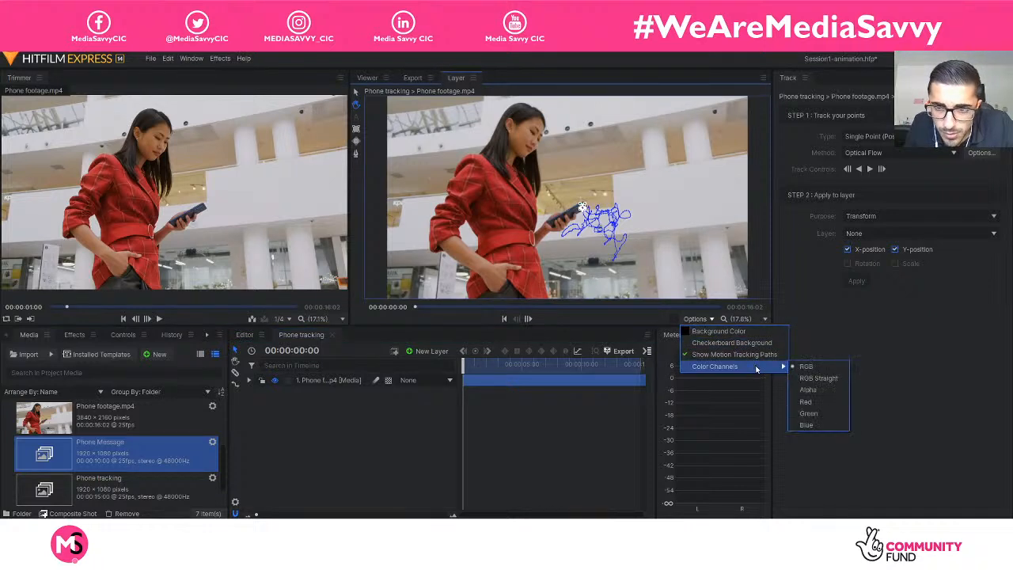
{"action": "left_click", "coordinate": [541, 455]}
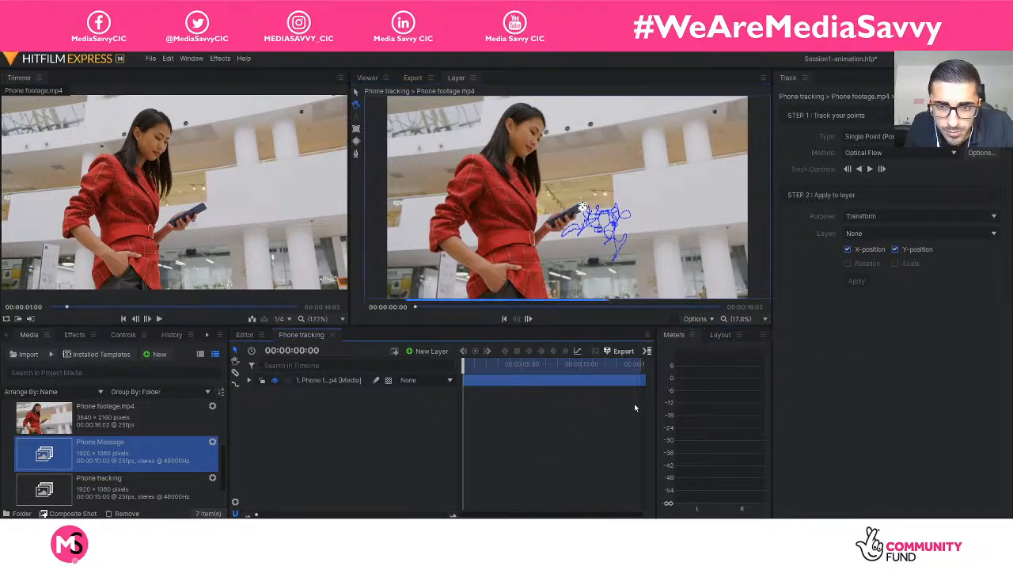
{"action": "left_click", "coordinate": [190, 58]}
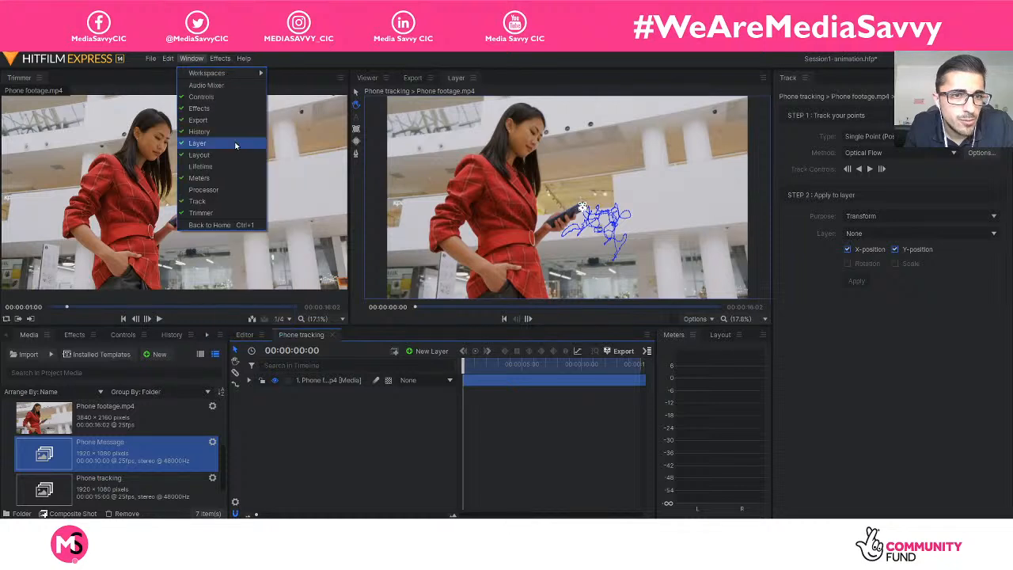
{"action": "mouse_move", "coordinate": [221, 62]}
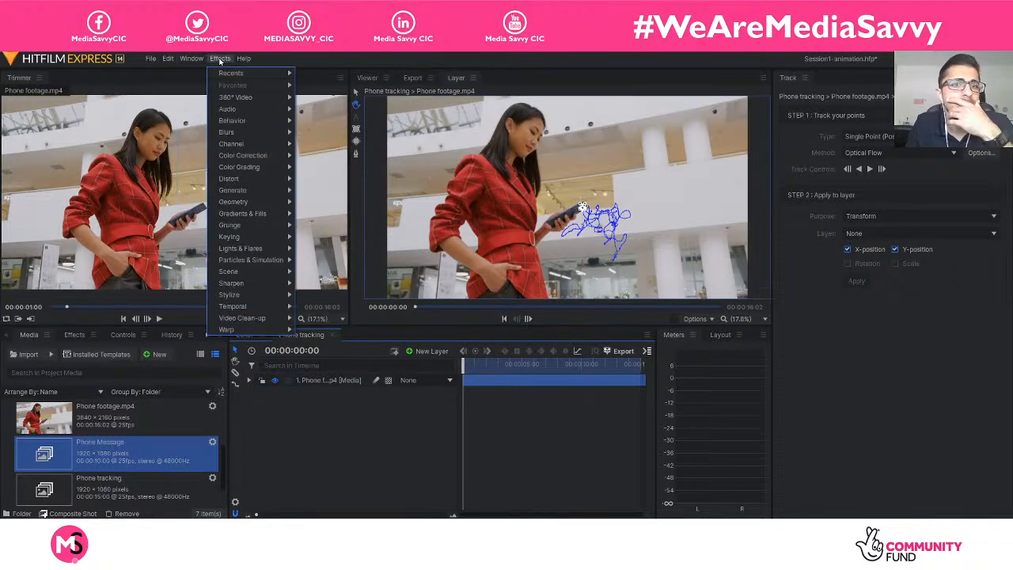
{"action": "mouse_move", "coordinate": [182, 65]}
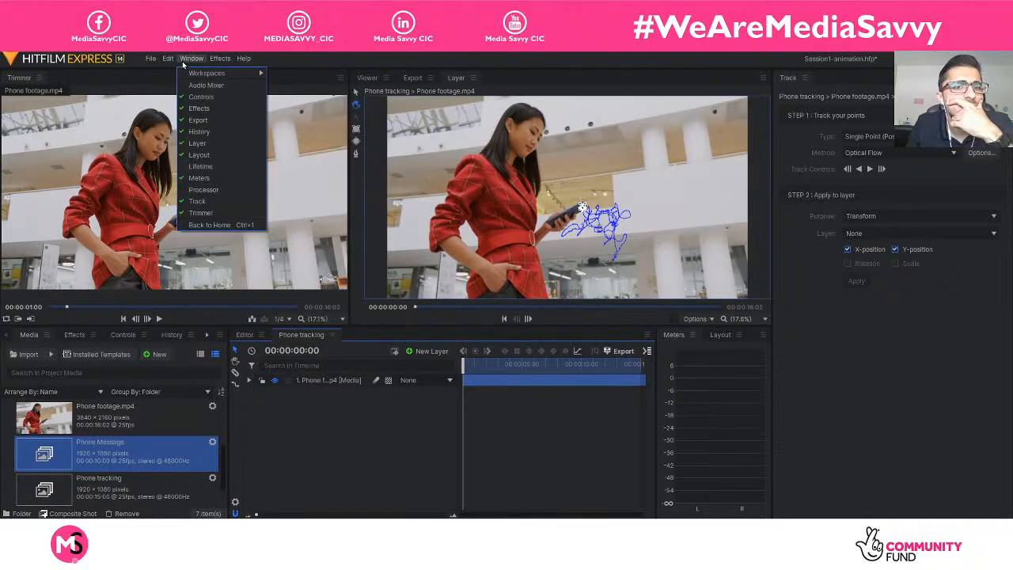
{"action": "left_click", "coordinate": [542, 464]}
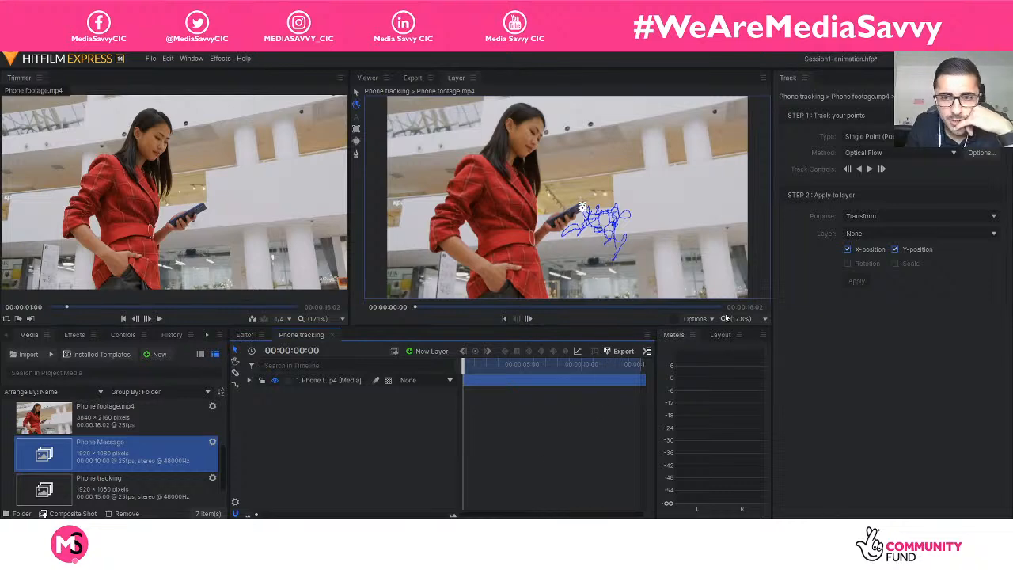
Display the Phone tracking composite in the Viewer instead of the layer view, restoring the original panel widths.
{"action": "left_click", "coordinate": [764, 320]}
{"action": "left_click", "coordinate": [772, 308]}
{"action": "left_click_drag", "start_coordinate": [772, 307], "coordinate": [955, 307]}
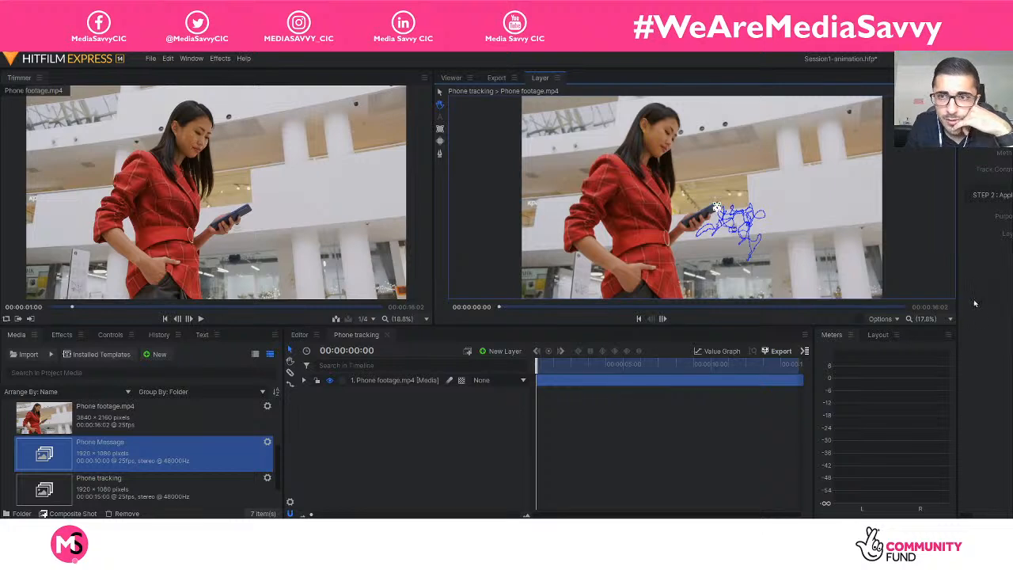
{"action": "left_click", "coordinate": [451, 79]}
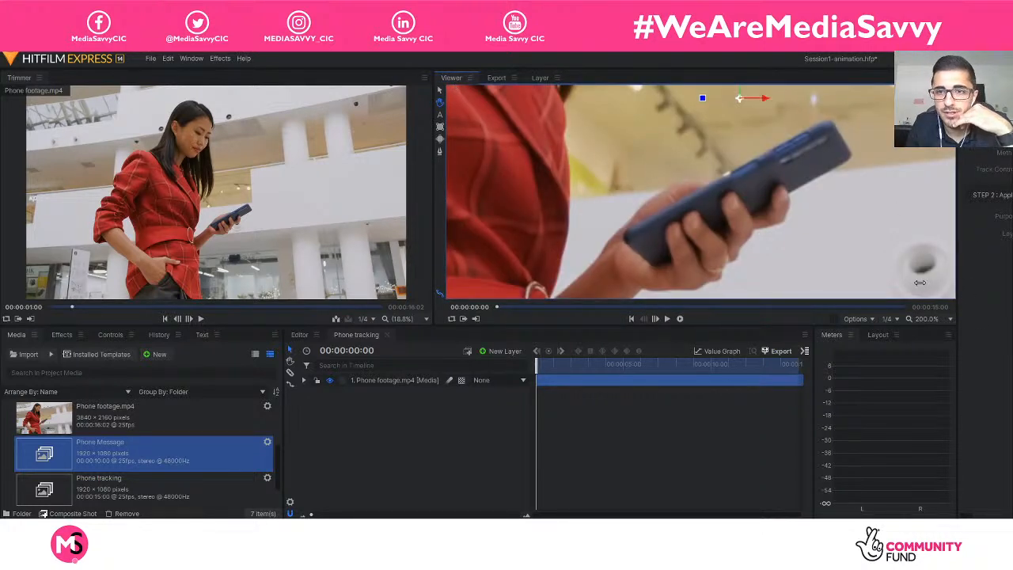
{"action": "left_click_drag", "start_coordinate": [960, 282], "coordinate": [774, 284]}
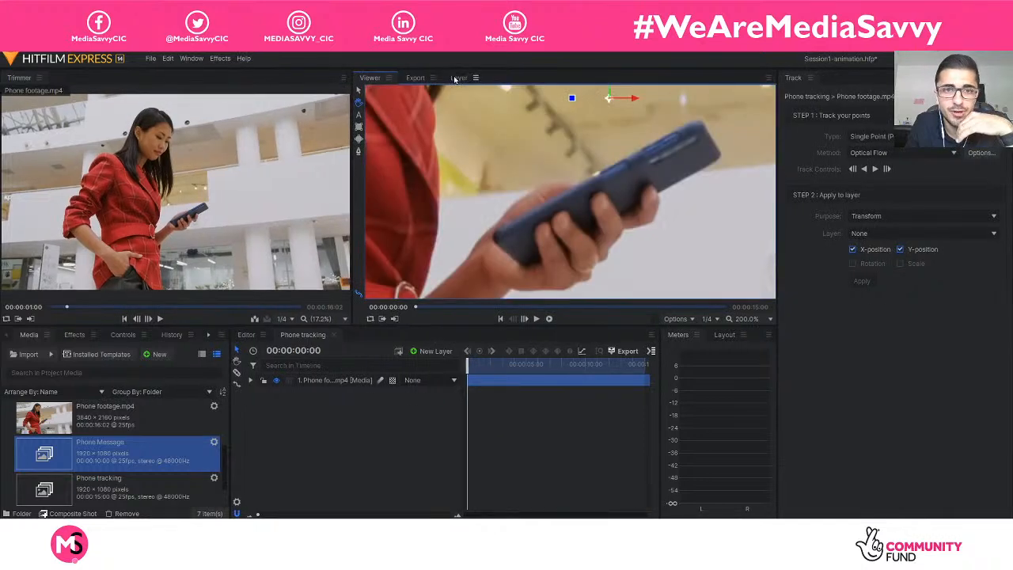
Compare the phone footage layer in the layer view and the Viewer, briefly playing the composite at 60% zoom.
{"action": "left_click", "coordinate": [459, 78]}
{"action": "left_click", "coordinate": [329, 383]}
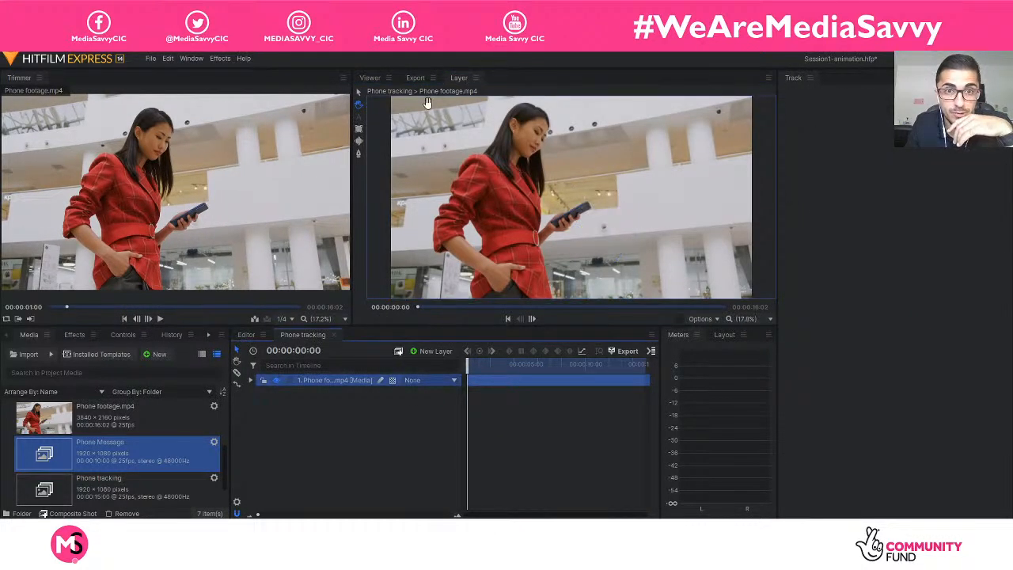
{"action": "left_click", "coordinate": [380, 77]}
{"action": "scroll", "coordinate": [573, 181], "scroll_direction": "down", "scroll_amount": 4}
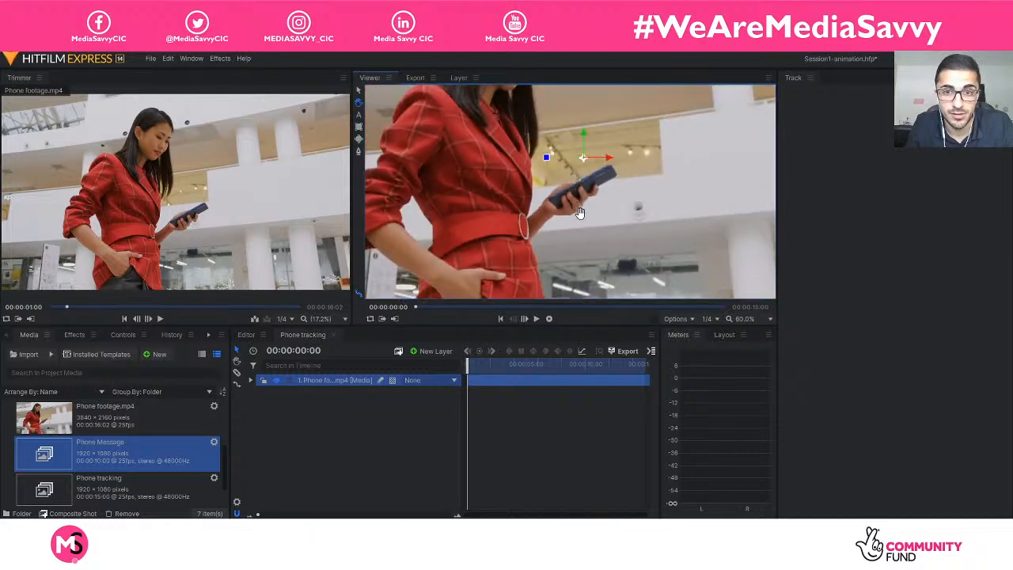
{"action": "key", "text": "space"}
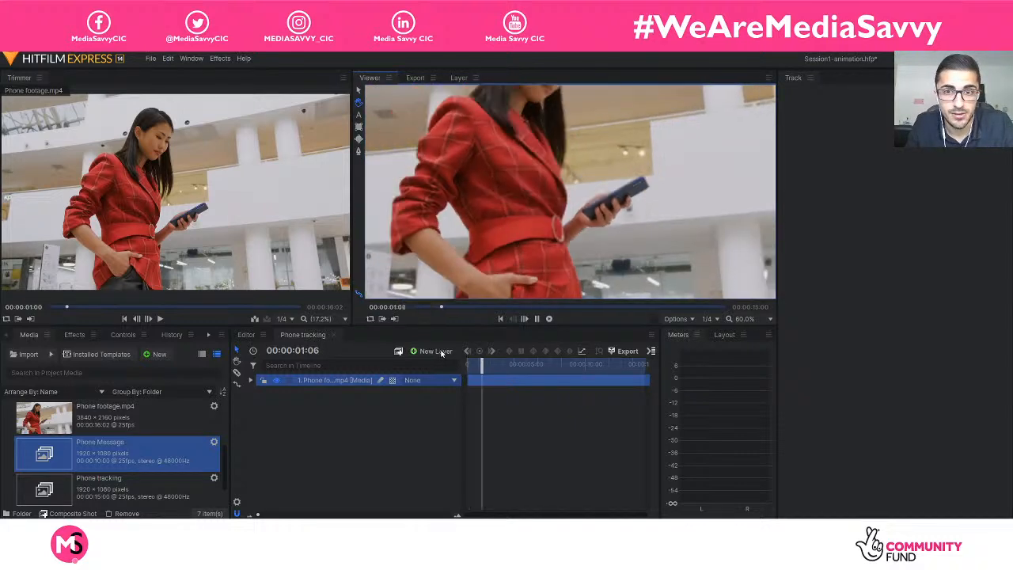
{"action": "left_click", "coordinate": [462, 80]}
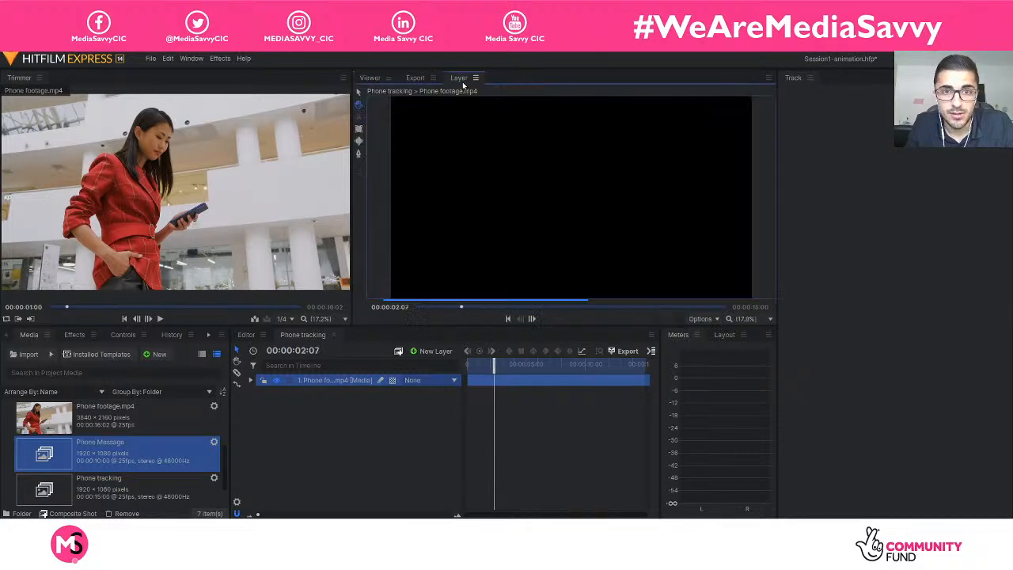
Select the Tracker under the phone footage layer to show its path, and return the playhead to 00:00:00:00.
{"action": "left_click", "coordinate": [250, 380]}
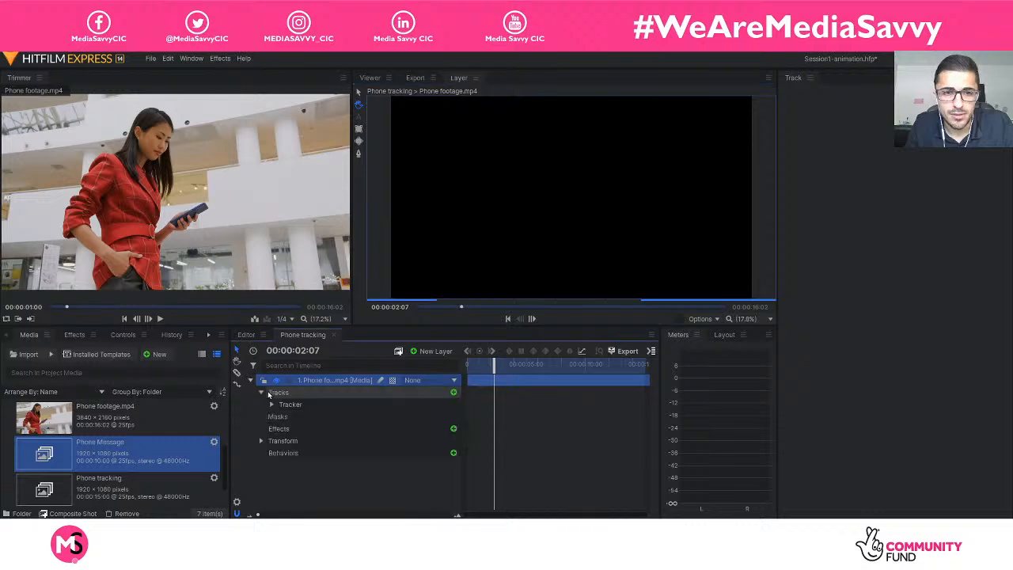
{"action": "left_click", "coordinate": [289, 404]}
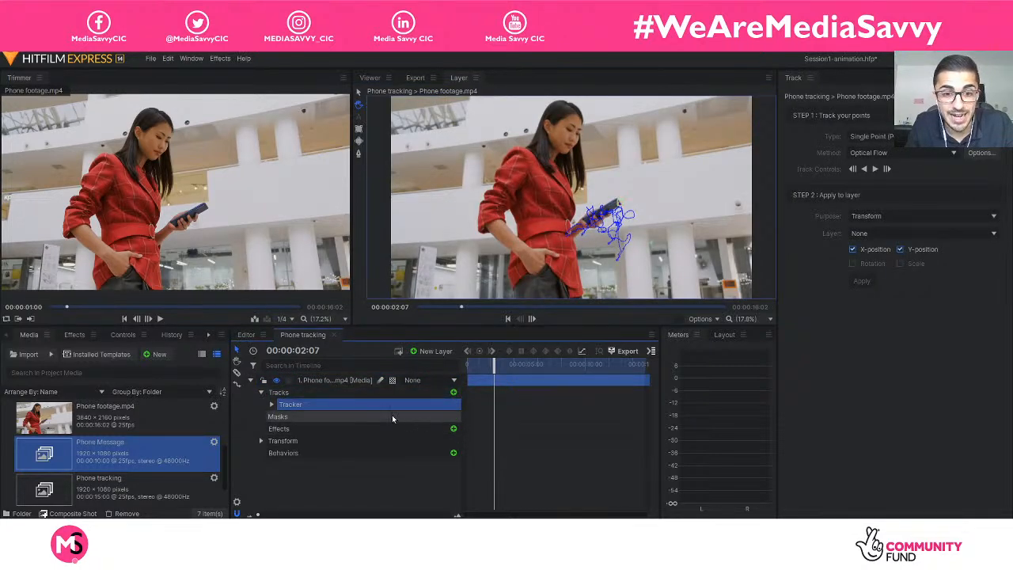
{"action": "left_click_drag", "start_coordinate": [504, 369], "coordinate": [425, 363]}
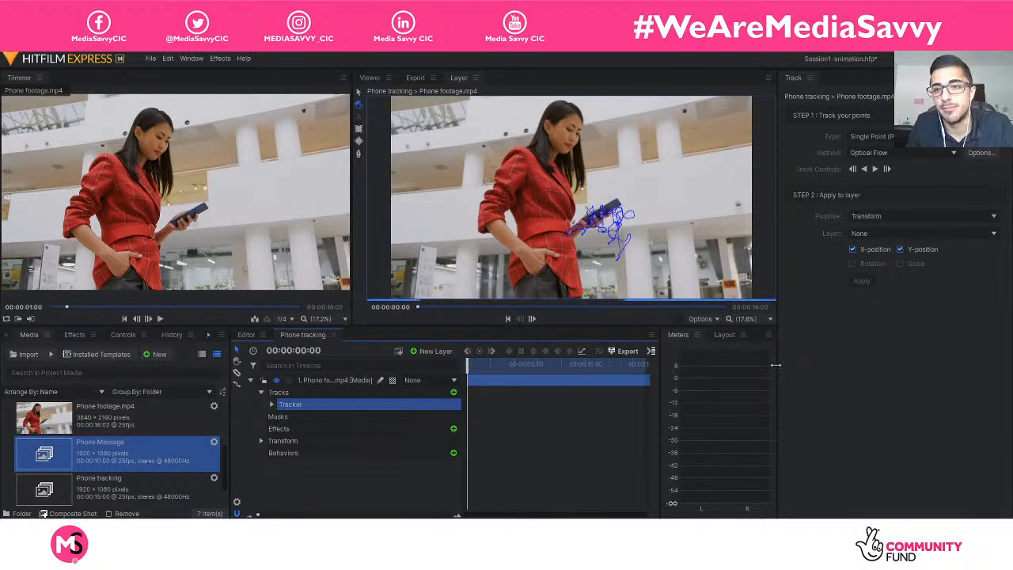
Narrow the Track and Meters panels to give the timeline more width.
{"action": "left_click_drag", "start_coordinate": [776, 372], "coordinate": [828, 373]}
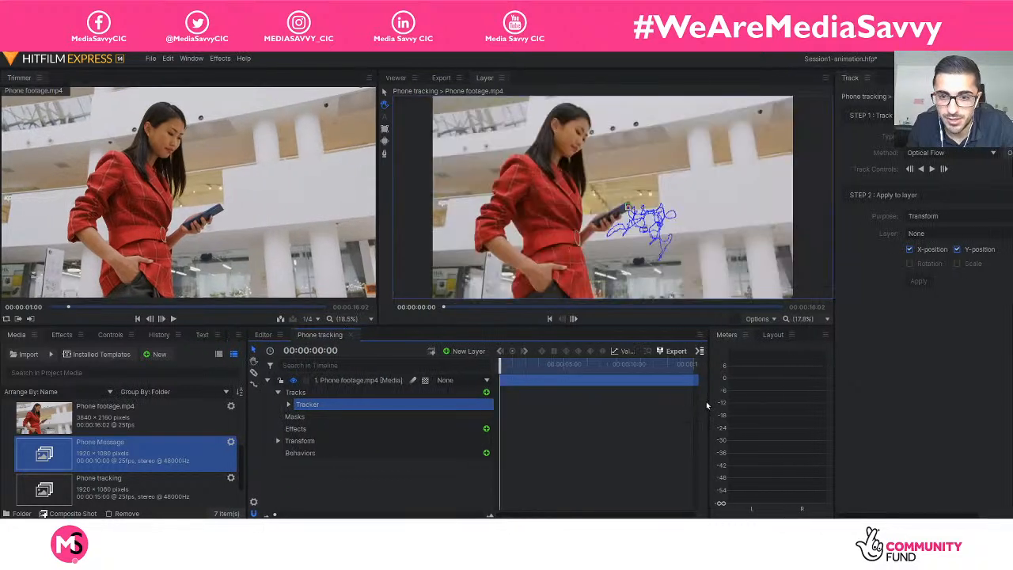
{"action": "left_click_drag", "start_coordinate": [708, 405], "coordinate": [768, 401]}
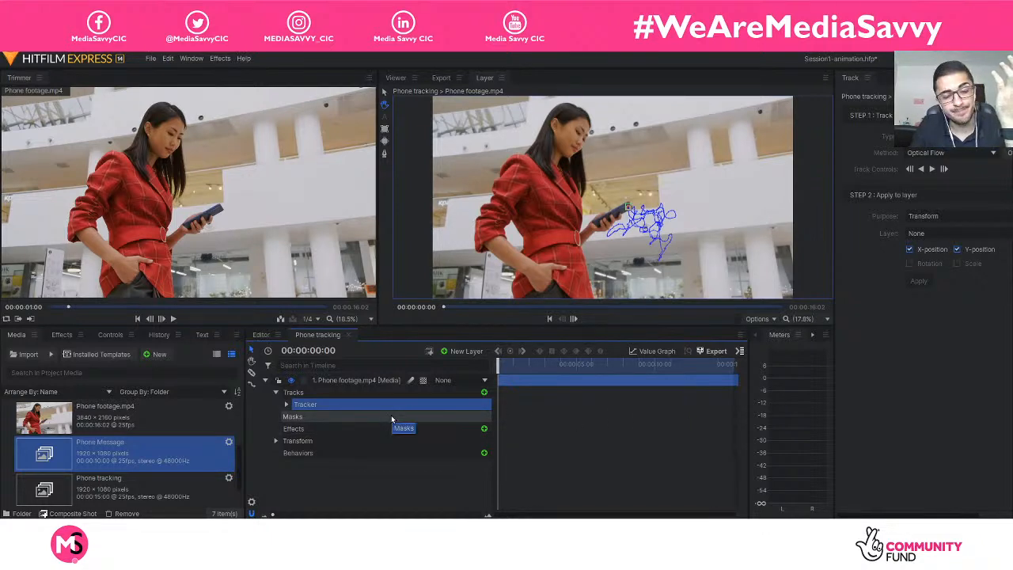
Expand the Tracker down to Tracking Point 1's properties and enlarge the timeline scale to examine the individual Feature Position keyframes.
{"action": "left_click", "coordinate": [275, 392]}
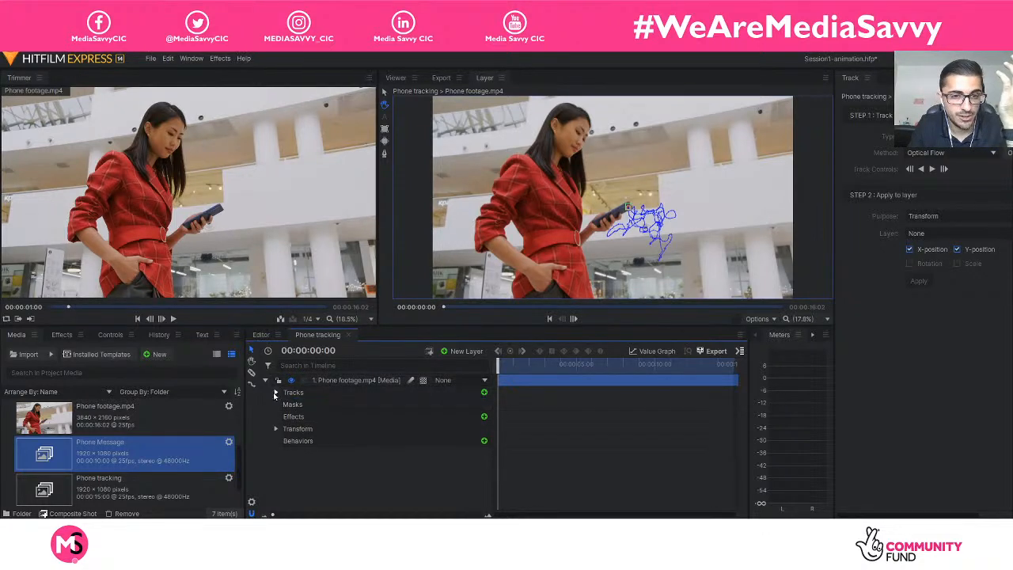
{"action": "left_click", "coordinate": [266, 381]}
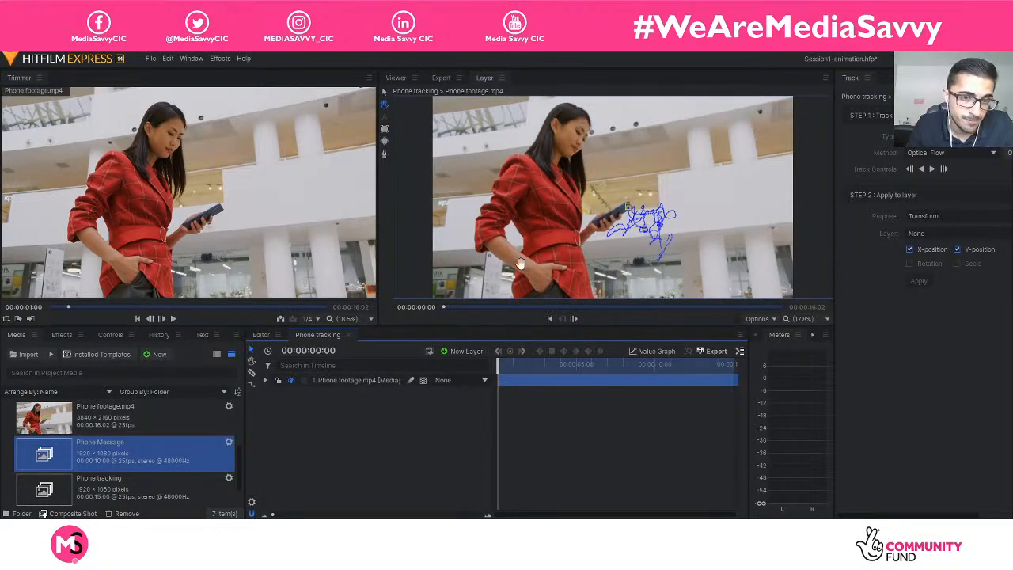
{"action": "left_click", "coordinate": [266, 381]}
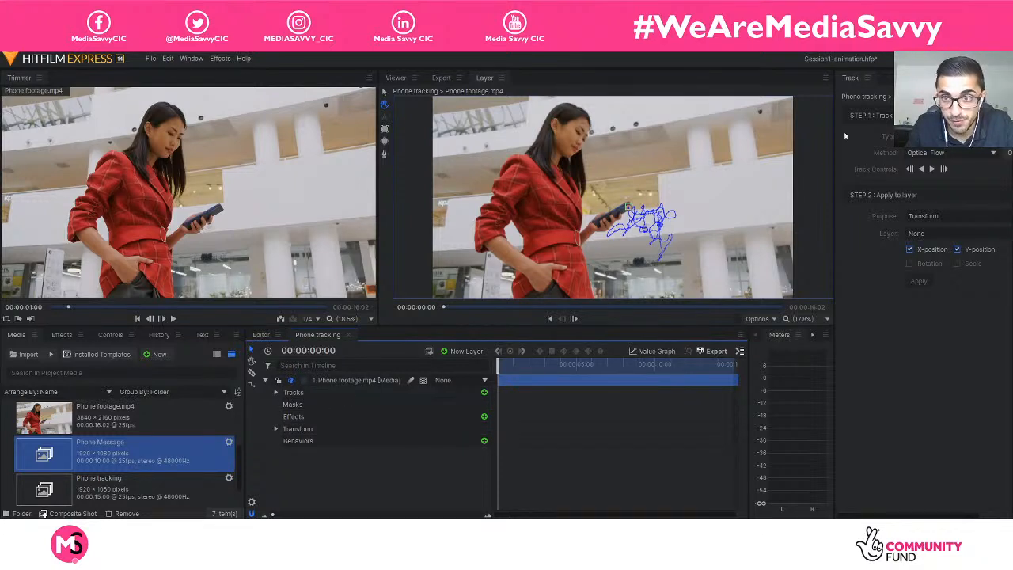
{"action": "left_click", "coordinate": [275, 392]}
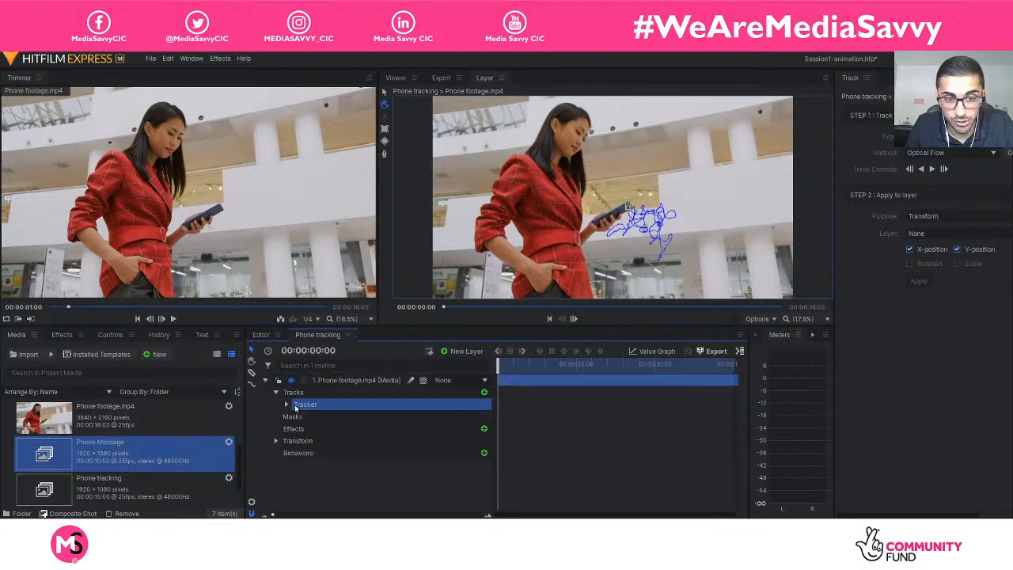
{"action": "left_click", "coordinate": [286, 404]}
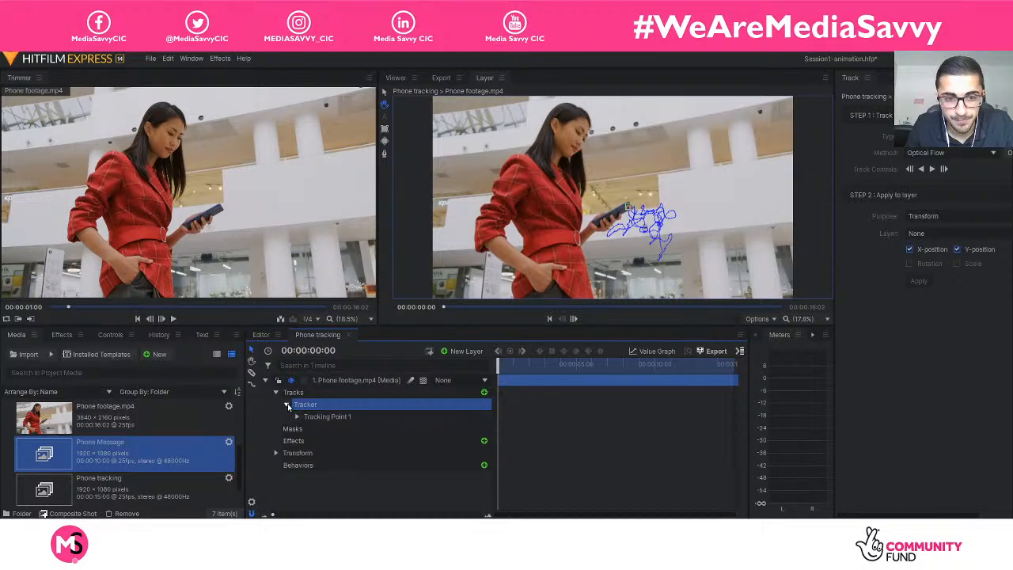
{"action": "left_click", "coordinate": [334, 417]}
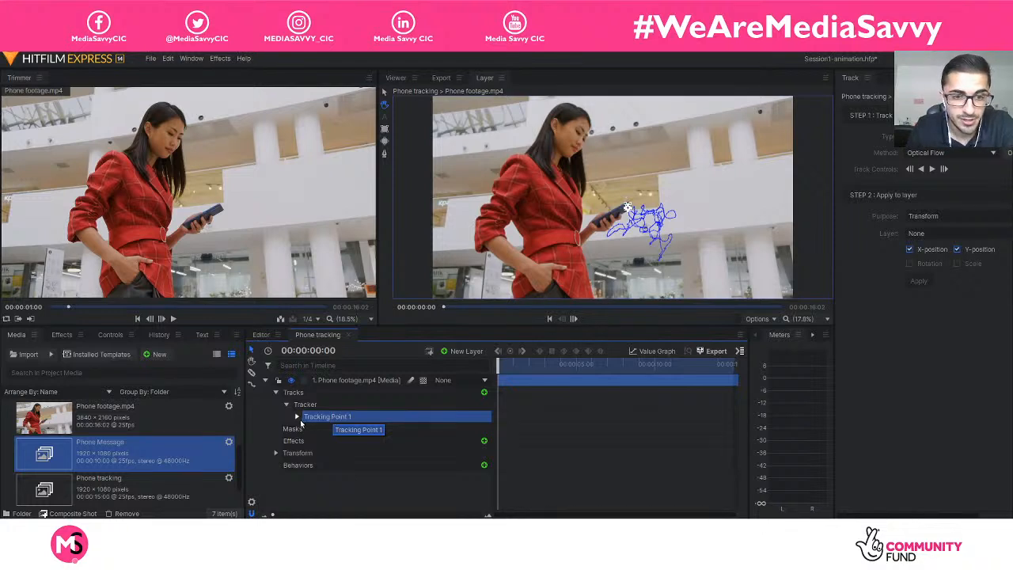
{"action": "left_click", "coordinate": [297, 417]}
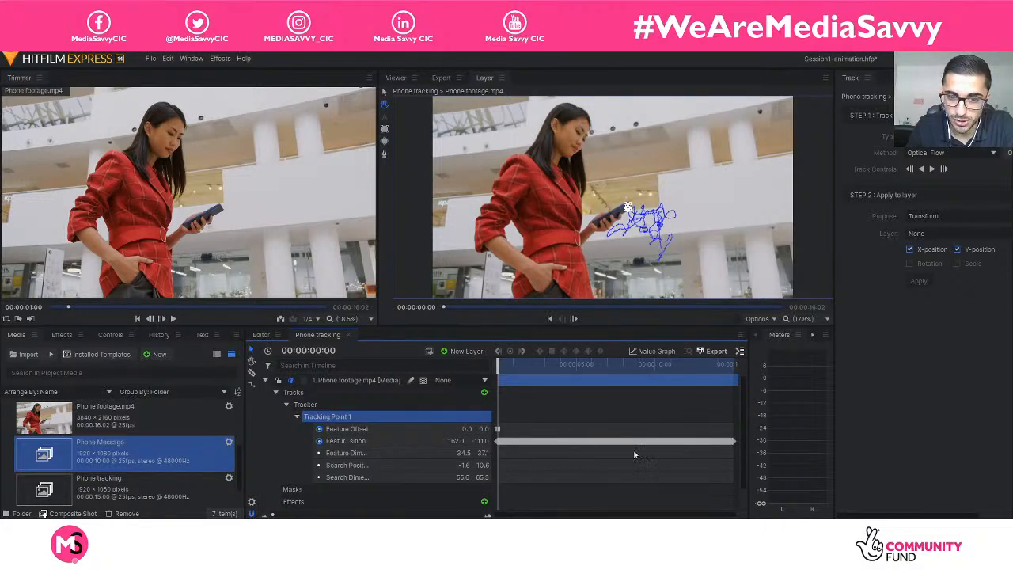
{"action": "left_click_drag", "start_coordinate": [273, 515], "coordinate": [343, 516]}
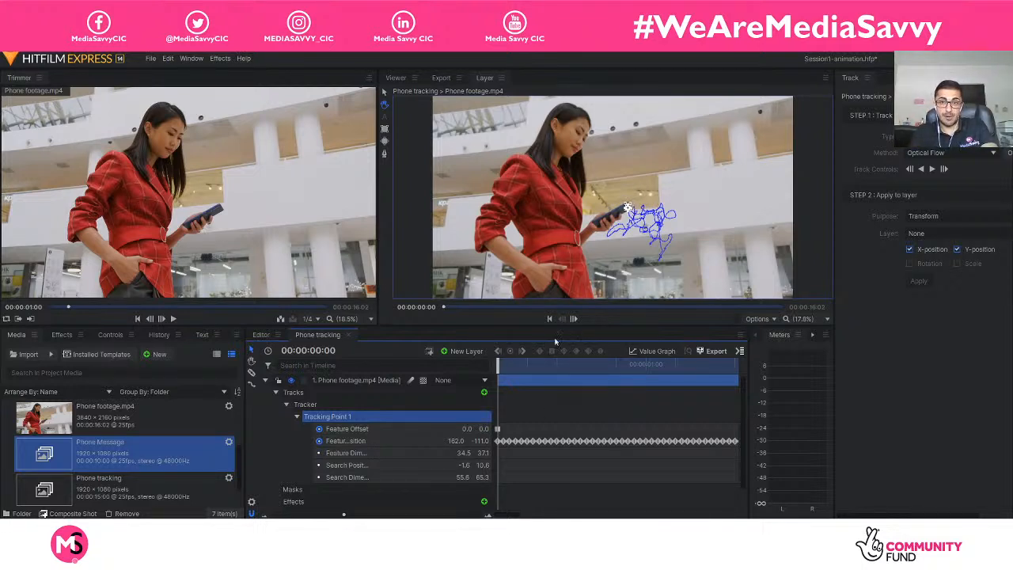
Activate the selection tool and collapse the phone footage layer's Tracks group and properties in the timeline.
{"action": "left_click", "coordinate": [384, 93]}
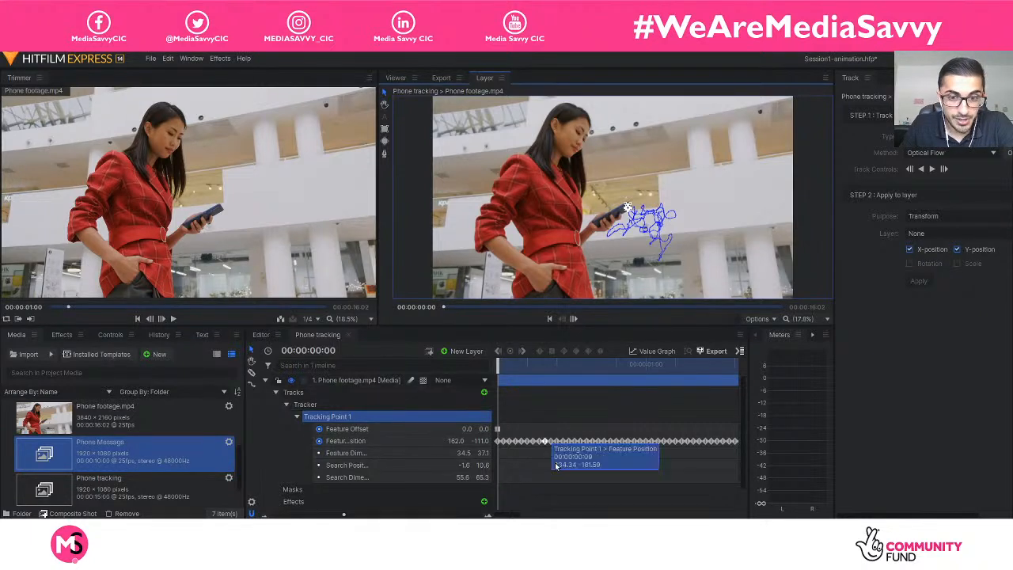
{"action": "left_click", "coordinate": [499, 381]}
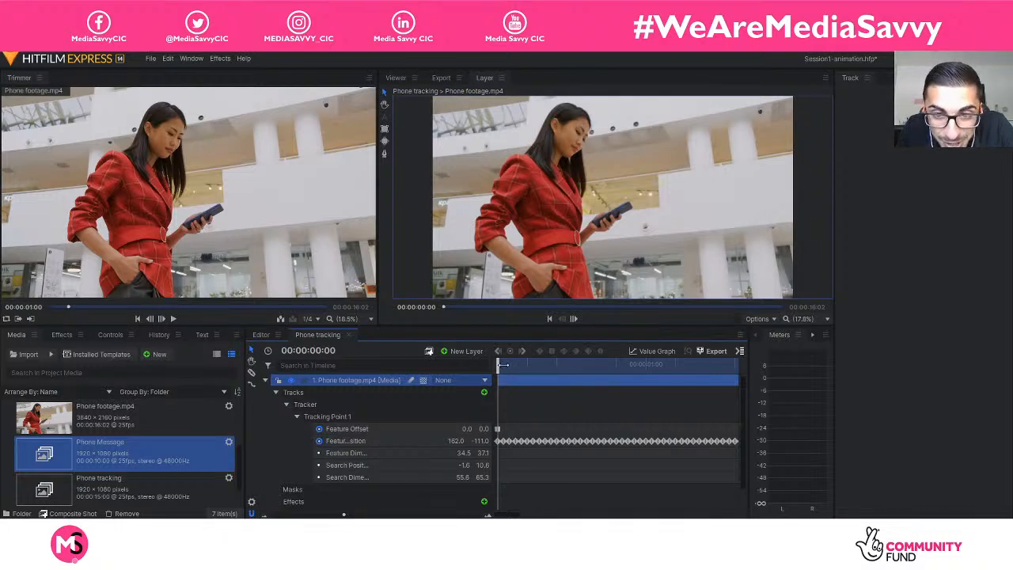
{"action": "left_click", "coordinate": [266, 381]}
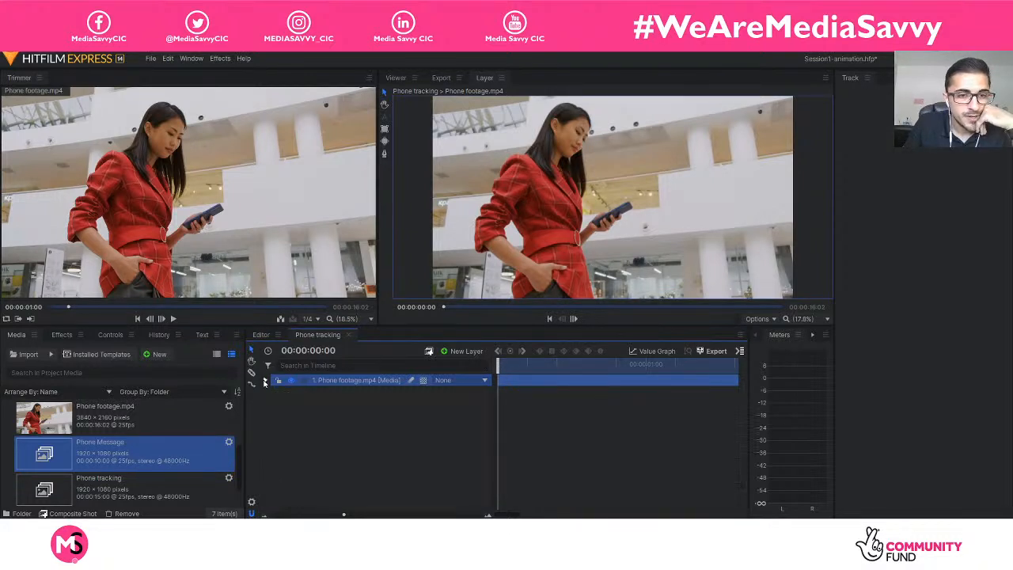
{"action": "left_click", "coordinate": [265, 381]}
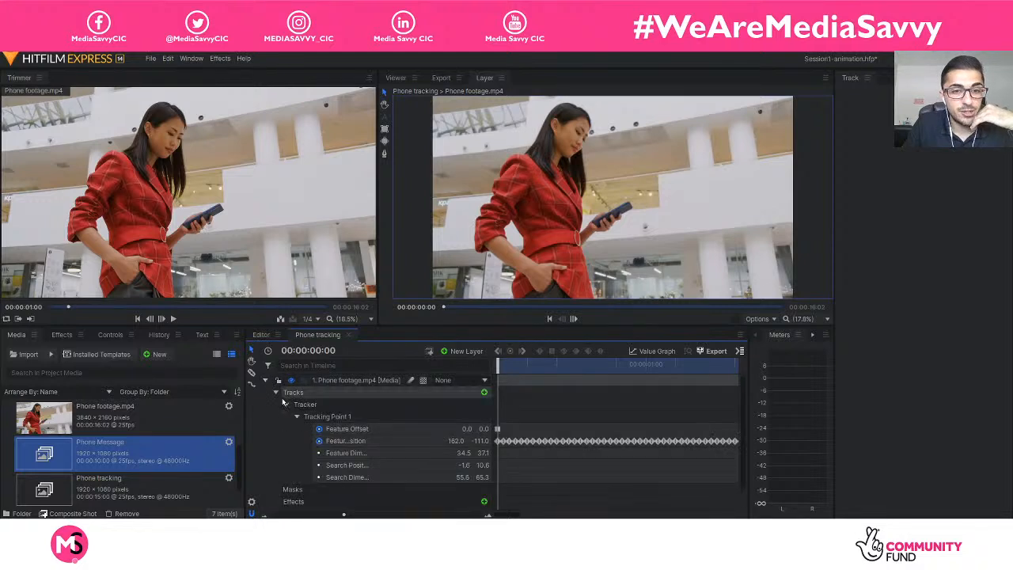
{"action": "left_click", "coordinate": [276, 393]}
{"action": "left_click", "coordinate": [266, 381]}
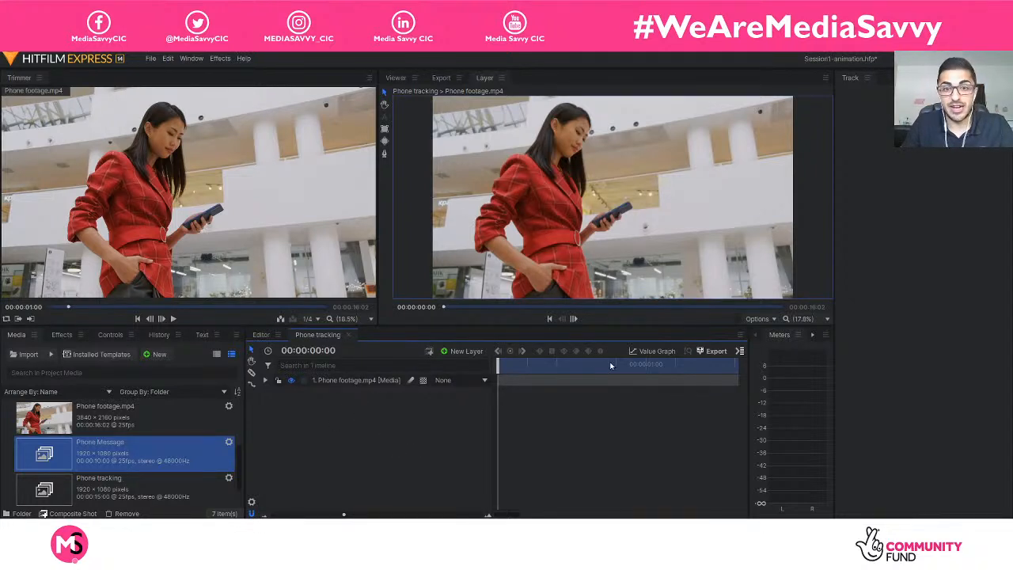
Display the Phone tracking composite in the Viewer, scaled to fit.
{"action": "left_click", "coordinate": [396, 77]}
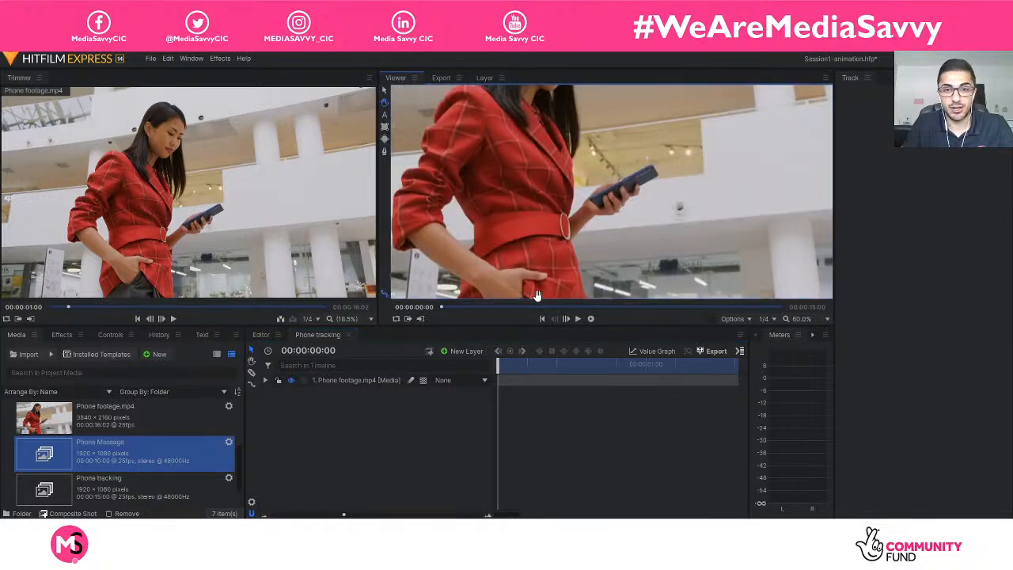
{"action": "left_click", "coordinate": [803, 319]}
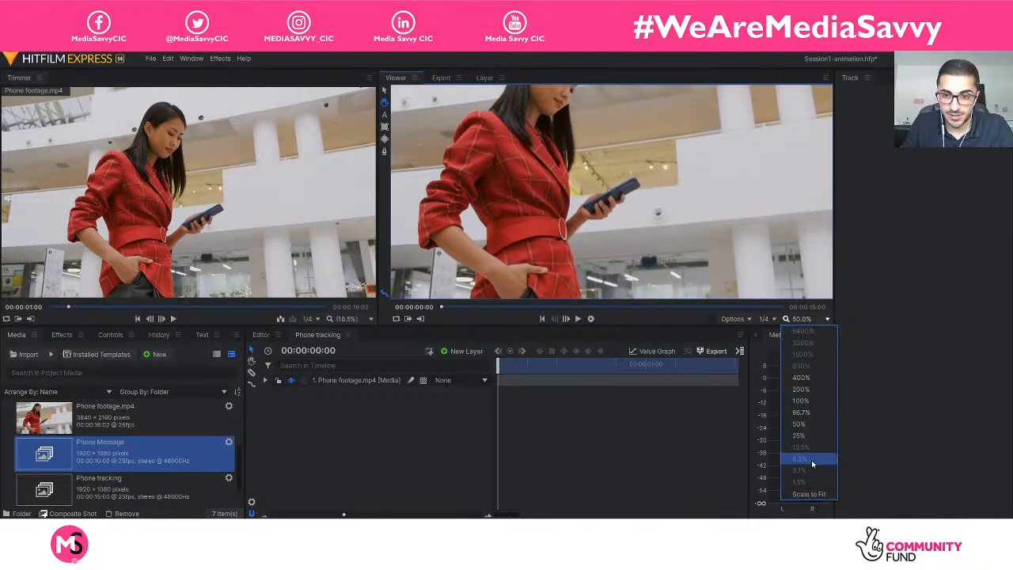
{"action": "left_click", "coordinate": [828, 494]}
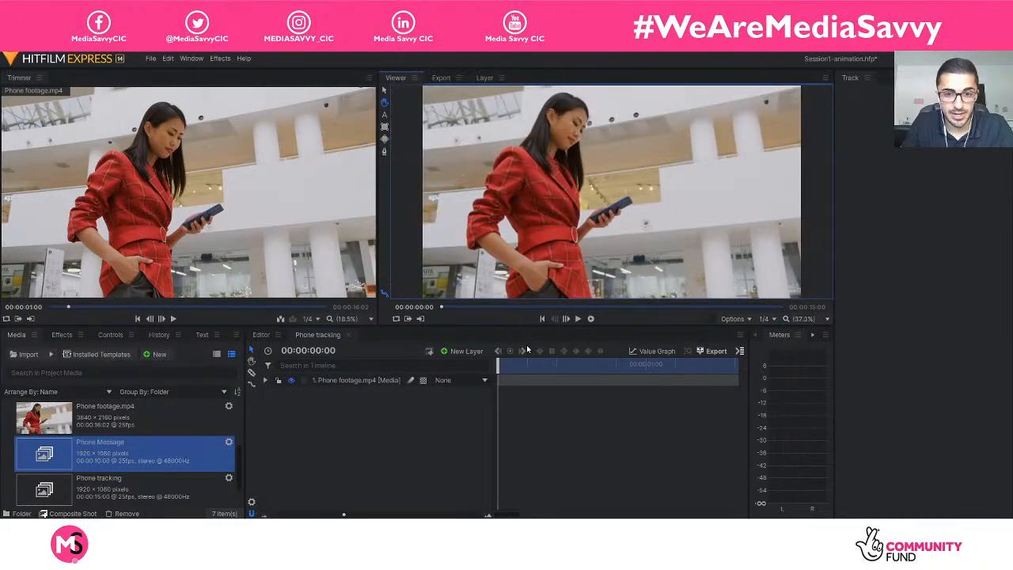
Play the Phone tracking composite briefly, set the playhead to 00:00:01:20 and fit the full clip length in the timeline.
{"action": "key", "text": "space"}
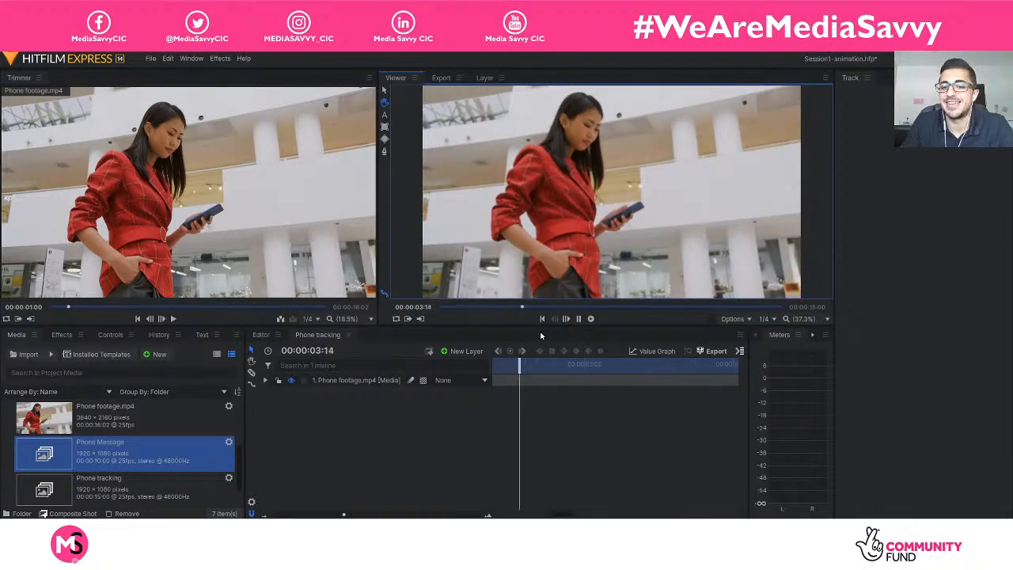
{"action": "key", "text": "space"}
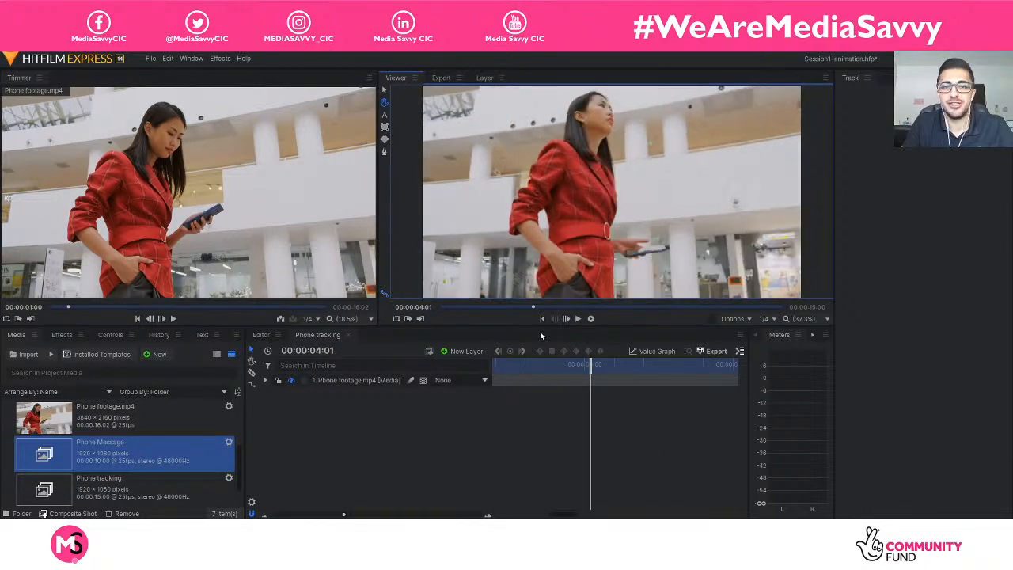
{"action": "left_click_drag", "start_coordinate": [589, 364], "coordinate": [459, 362]}
{"action": "left_click_drag", "start_coordinate": [344, 514], "coordinate": [272, 514]}
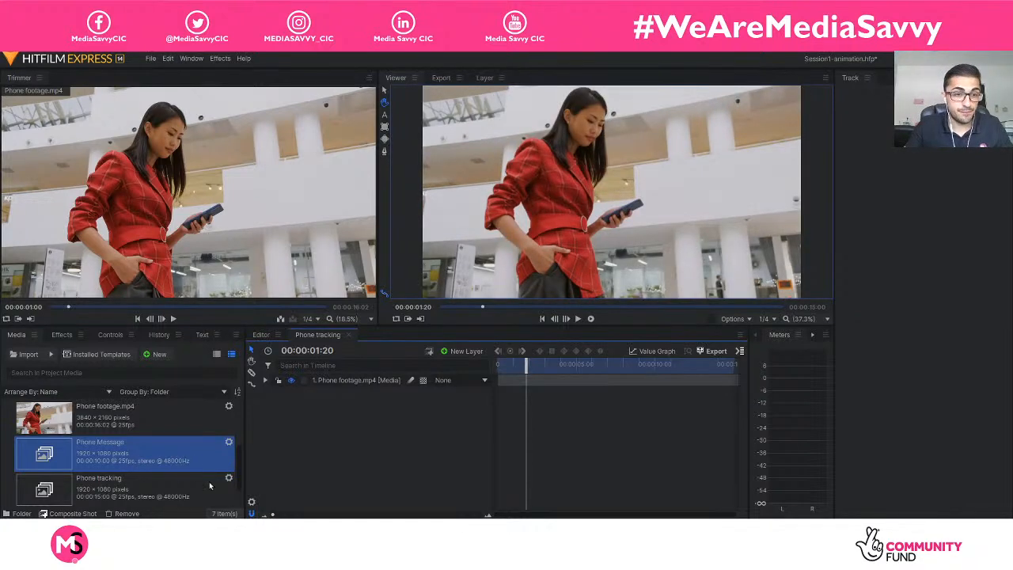
Open the Phone Message composite shot, play its message animation and close its timeline.
{"action": "double_click", "coordinate": [98, 452]}
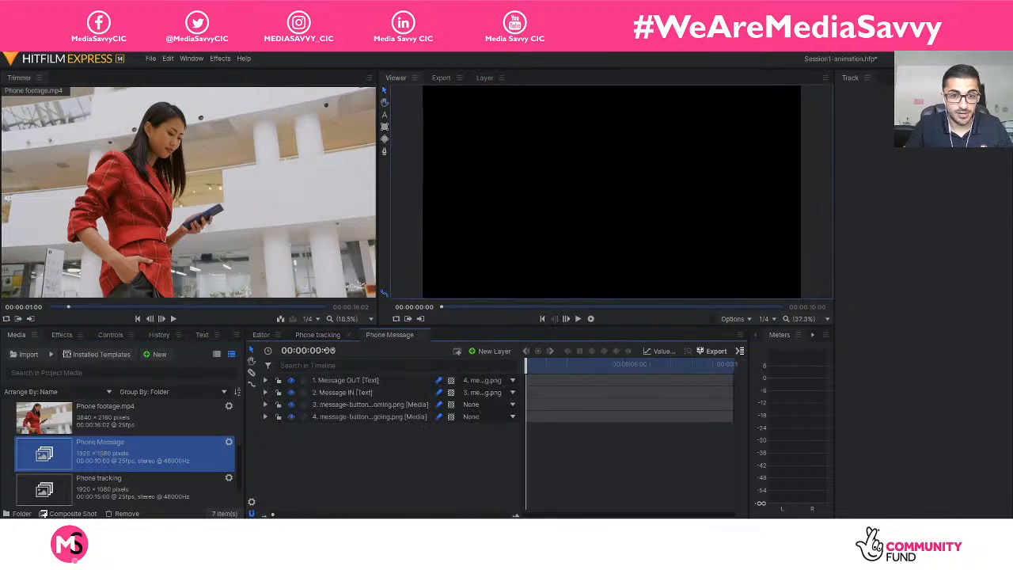
{"action": "key", "text": "space"}
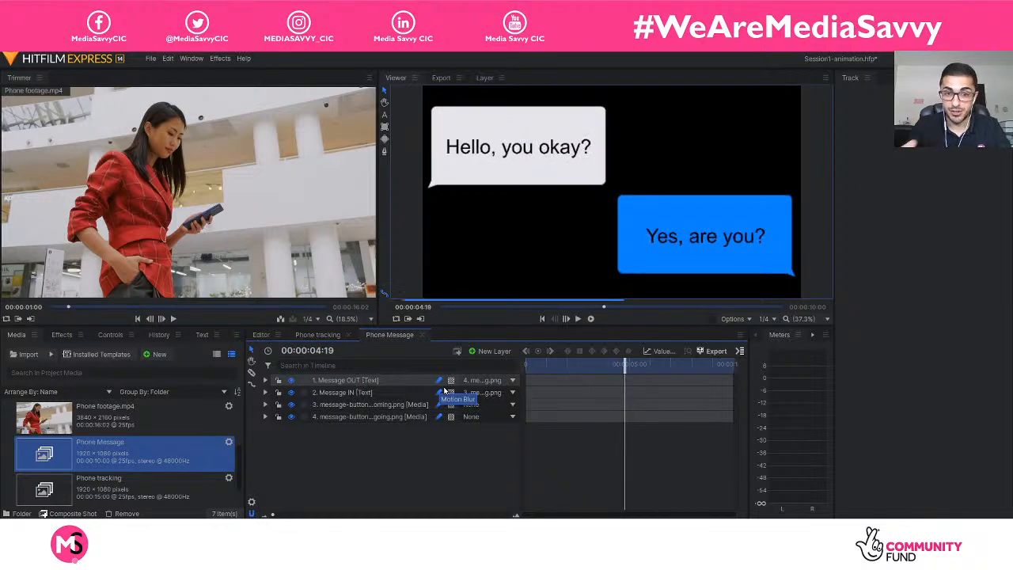
{"action": "key", "text": "space"}
{"action": "left_click", "coordinate": [421, 334]}
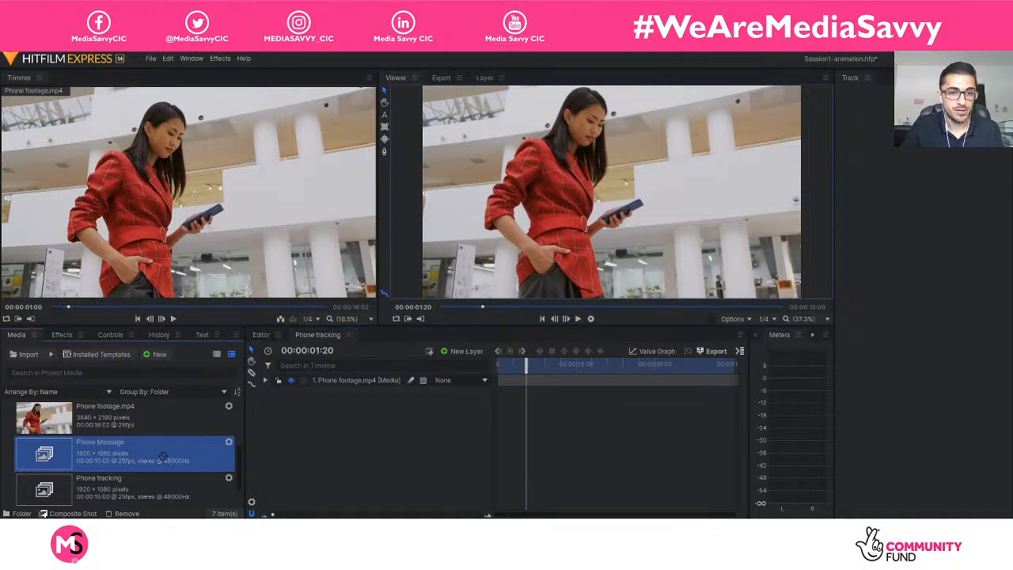
Add the Phone Message composite shot to the Phone tracking timeline above the Phone footage.mp4 layer.
{"action": "left_click_drag", "start_coordinate": [162, 456], "coordinate": [278, 444]}
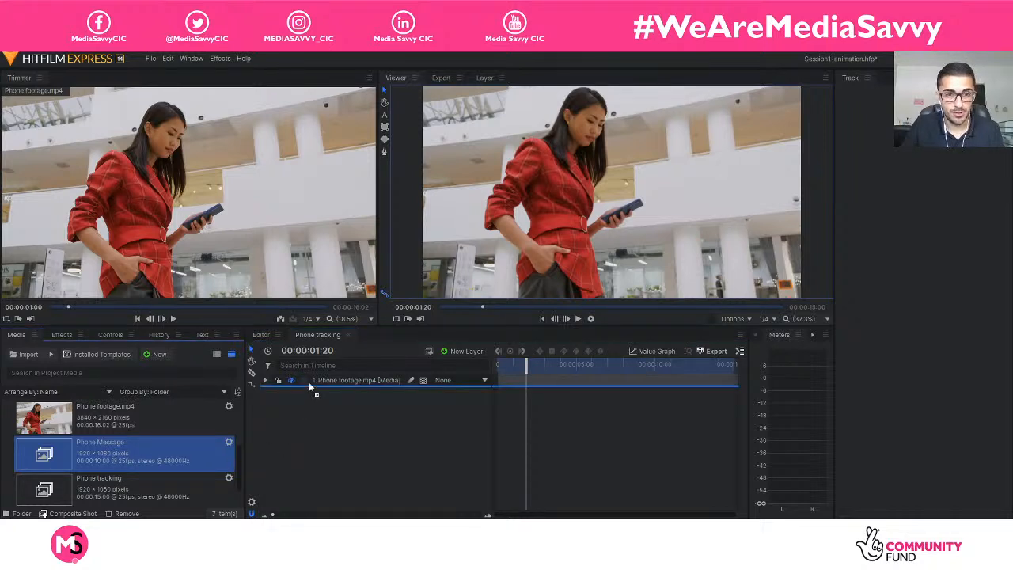
{"action": "left_click_drag", "start_coordinate": [309, 381], "coordinate": [312, 377]}
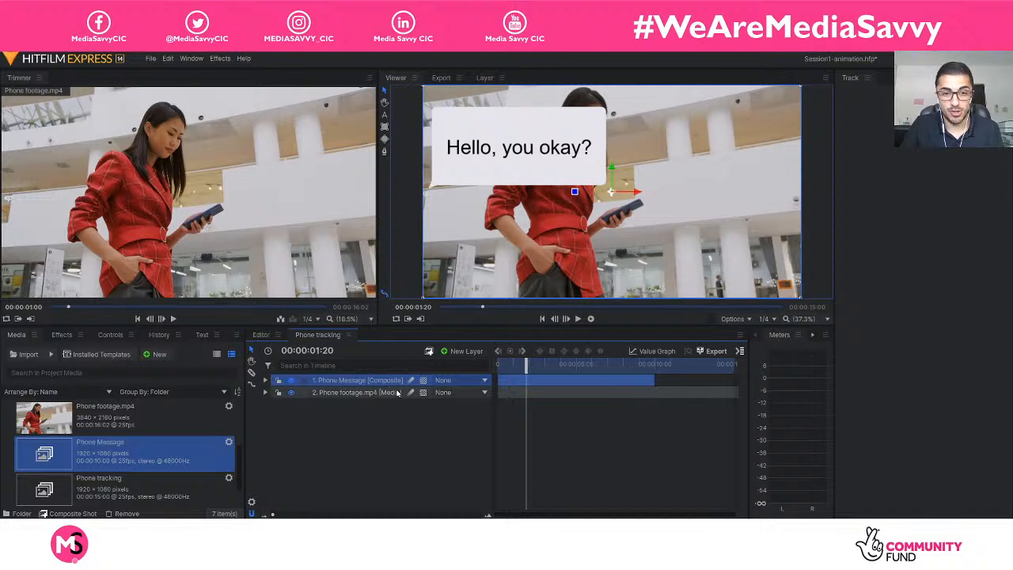
Swap the layer order to put the footage above Phone Message, and move Phone Message back to the top.
{"action": "left_click_drag", "start_coordinate": [397, 393], "coordinate": [375, 420]}
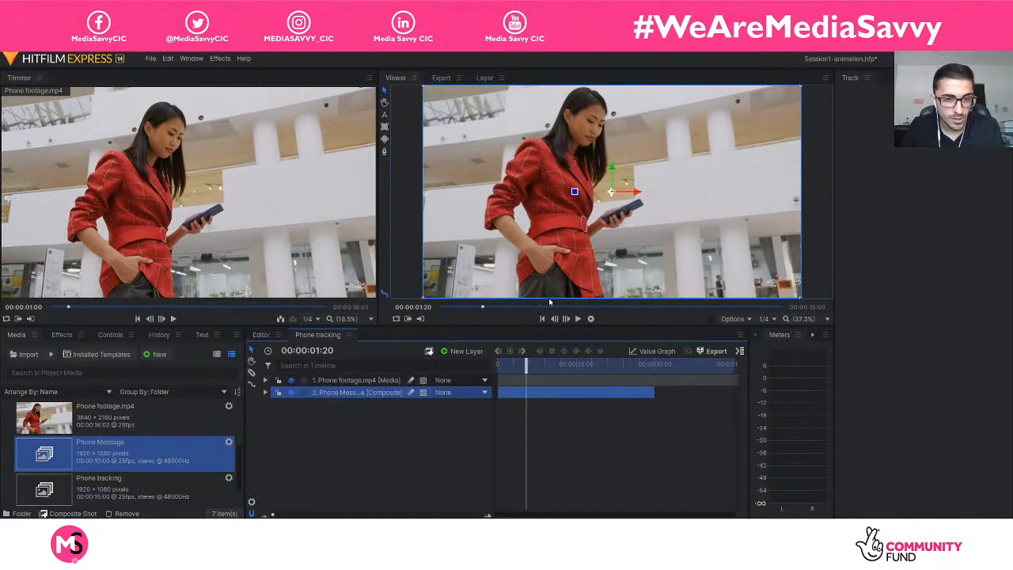
{"action": "left_click_drag", "start_coordinate": [363, 393], "coordinate": [362, 380]}
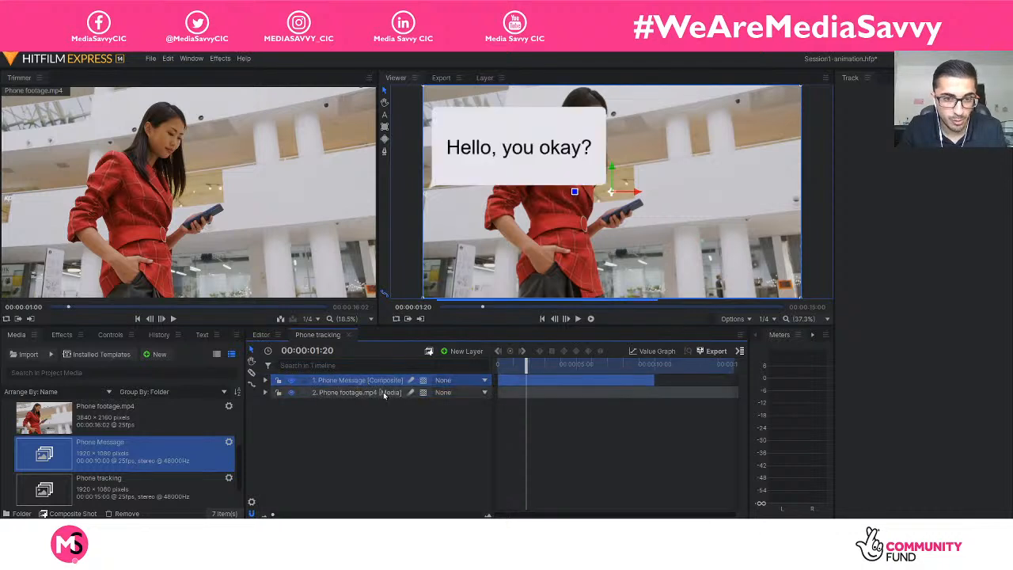
Narrow the Media and Trimmer areas to give the Viewer more room and set its zoom to Scale to Fit.
{"action": "left_click", "coordinate": [495, 401]}
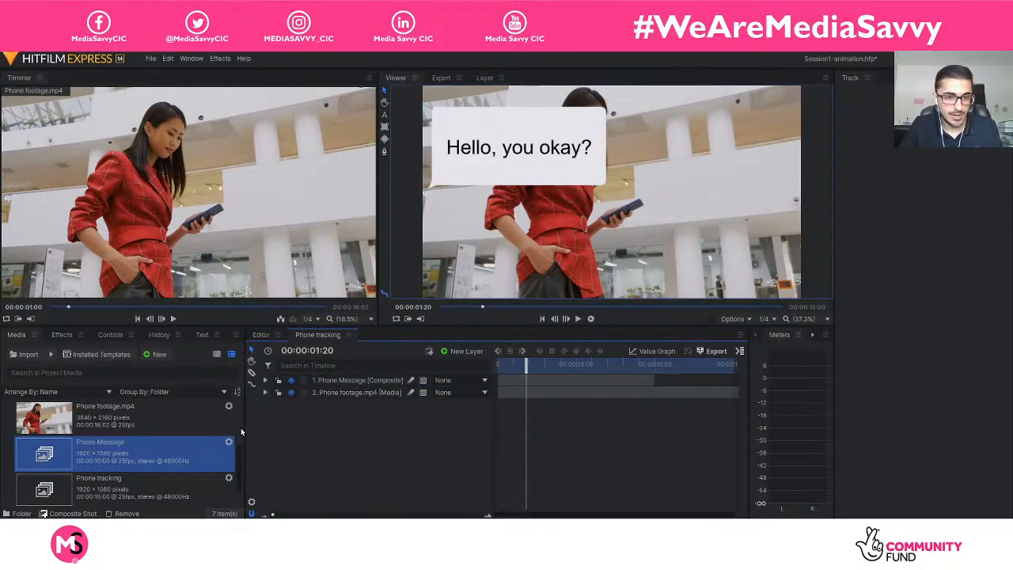
{"action": "left_click_drag", "start_coordinate": [243, 428], "coordinate": [135, 428]}
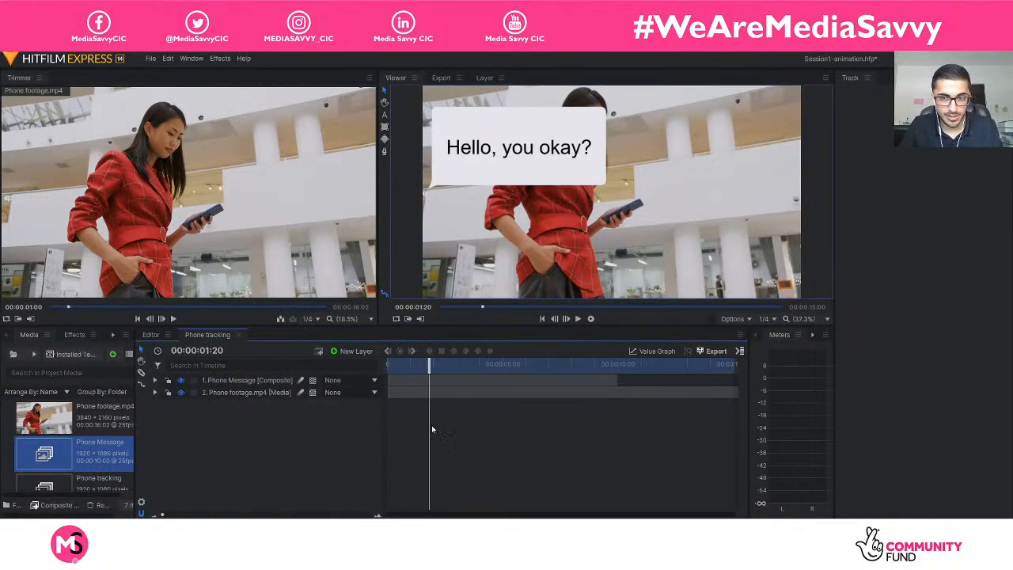
{"action": "mouse_move", "coordinate": [834, 426]}
{"action": "left_mouse_down"}
{"action": "mouse_move", "coordinate": [886, 426]}
{"action": "mouse_move", "coordinate": [820, 425]}
{"action": "left_mouse_up"}
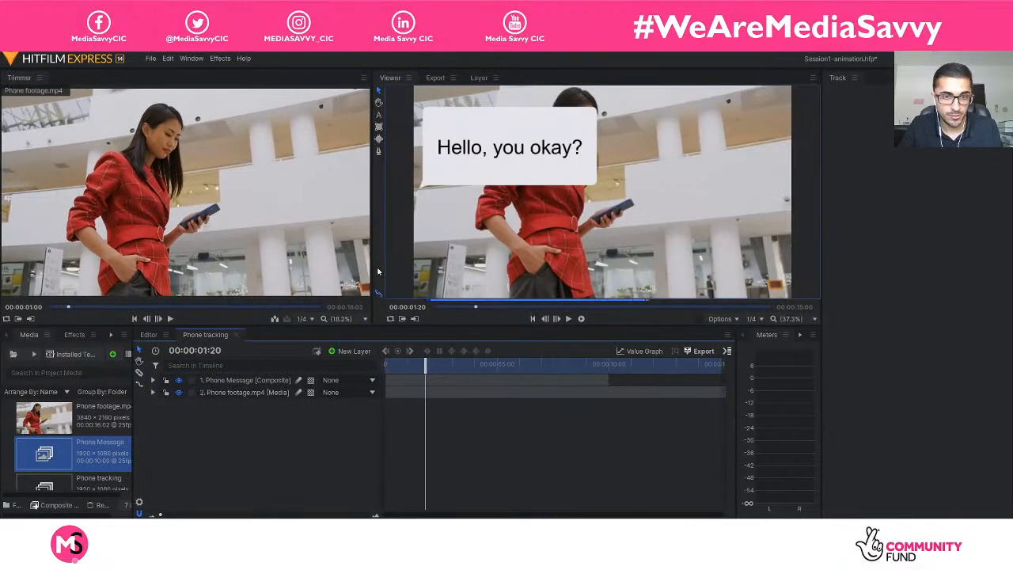
{"action": "left_click_drag", "start_coordinate": [373, 268], "coordinate": [270, 263]}
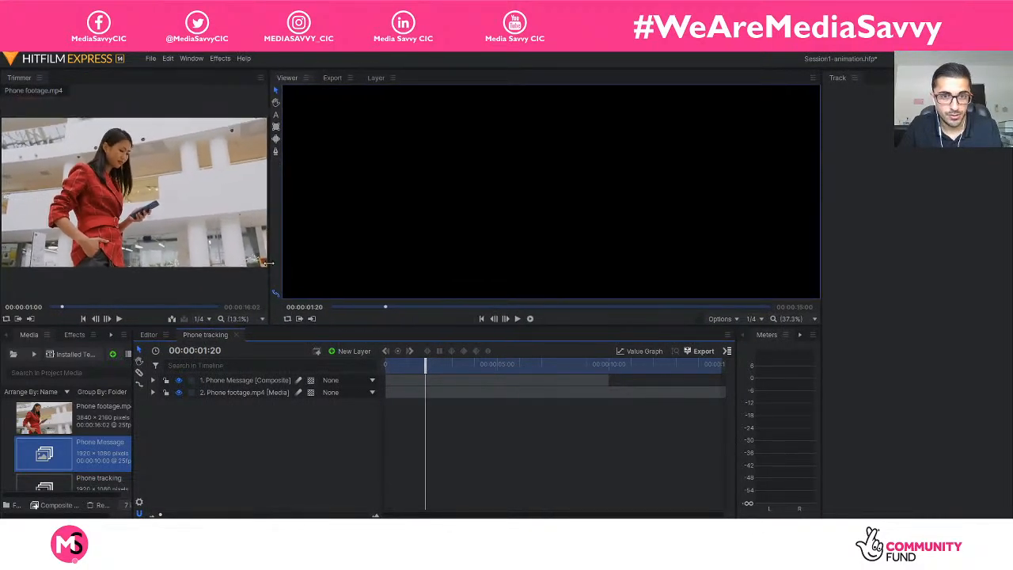
{"action": "left_click", "coordinate": [795, 314]}
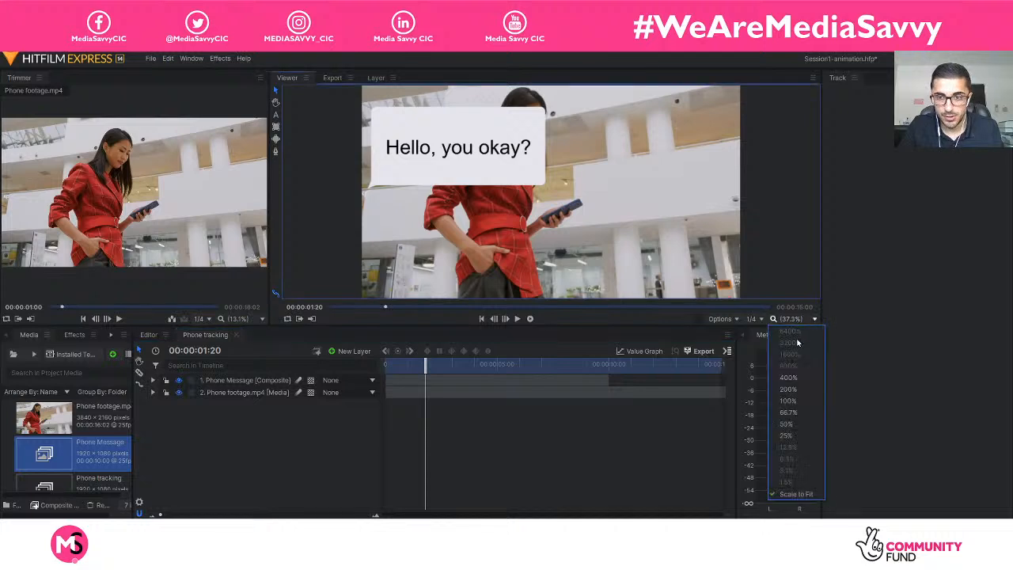
{"action": "left_click", "coordinate": [780, 491]}
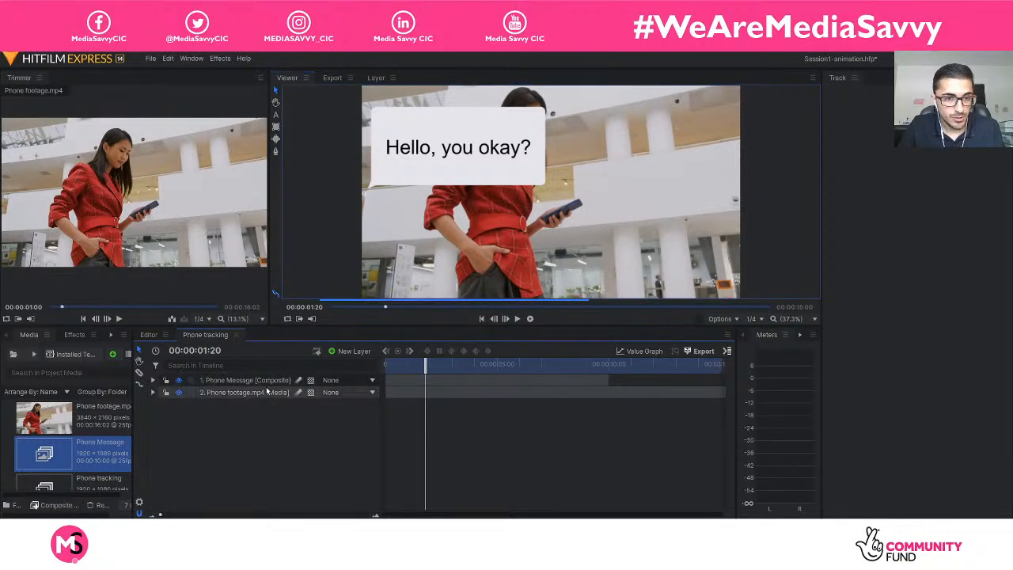
Play the Phone tracking composite from the start to review the message bubbles over the footage.
{"action": "left_click_drag", "start_coordinate": [425, 365], "coordinate": [342, 358]}
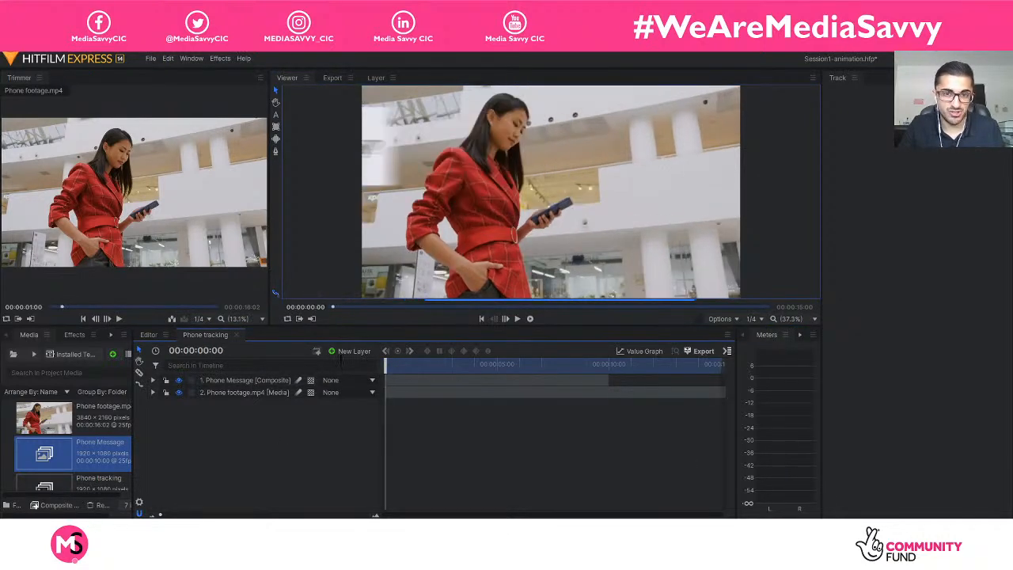
{"action": "key", "text": "space"}
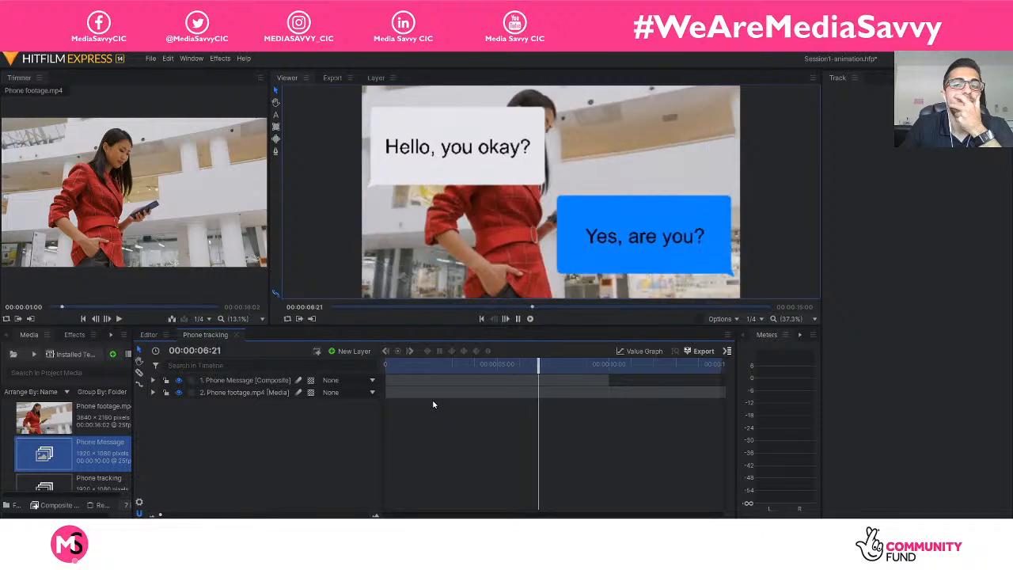
{"action": "key", "text": "space"}
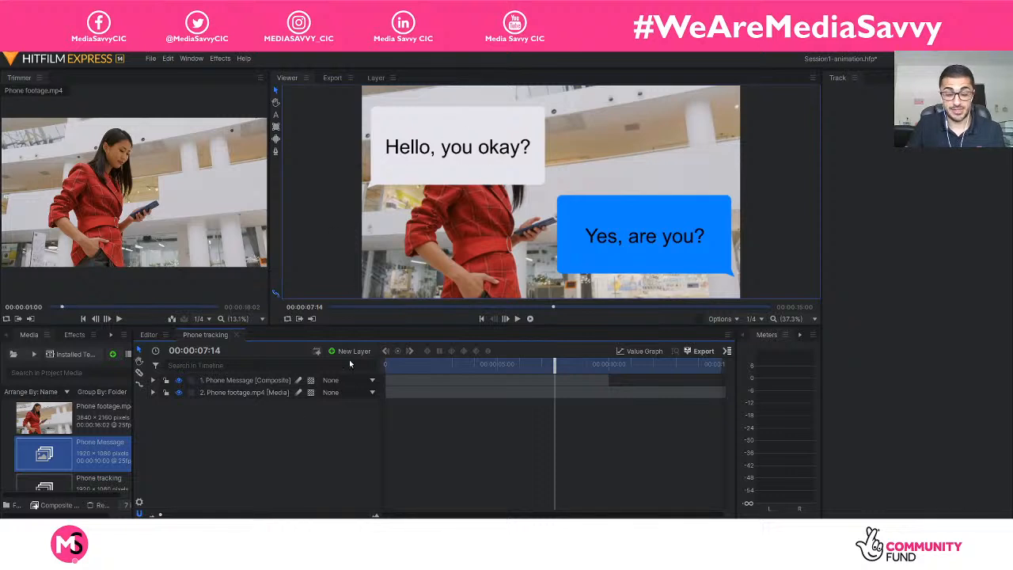
Set the Phone Message layer's scale to 50% and collapse its properties in the timeline.
{"action": "left_click", "coordinate": [153, 380]}
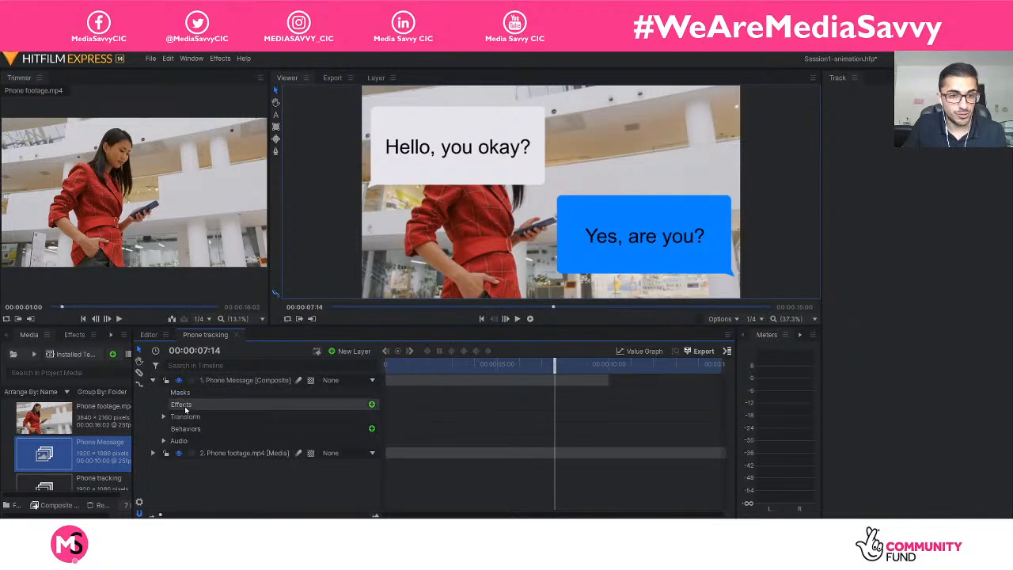
{"action": "left_click", "coordinate": [154, 382]}
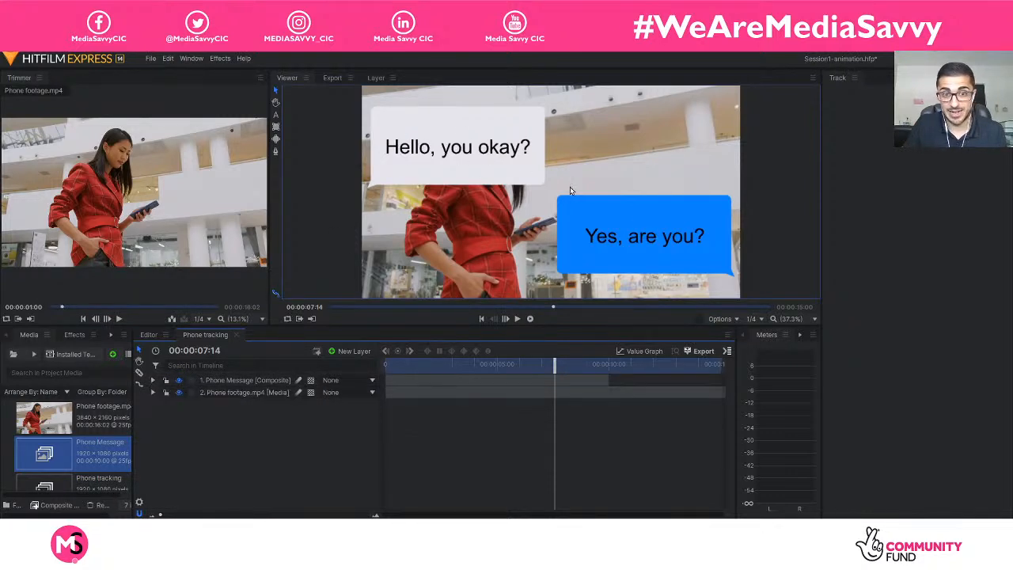
{"action": "left_click", "coordinate": [152, 380]}
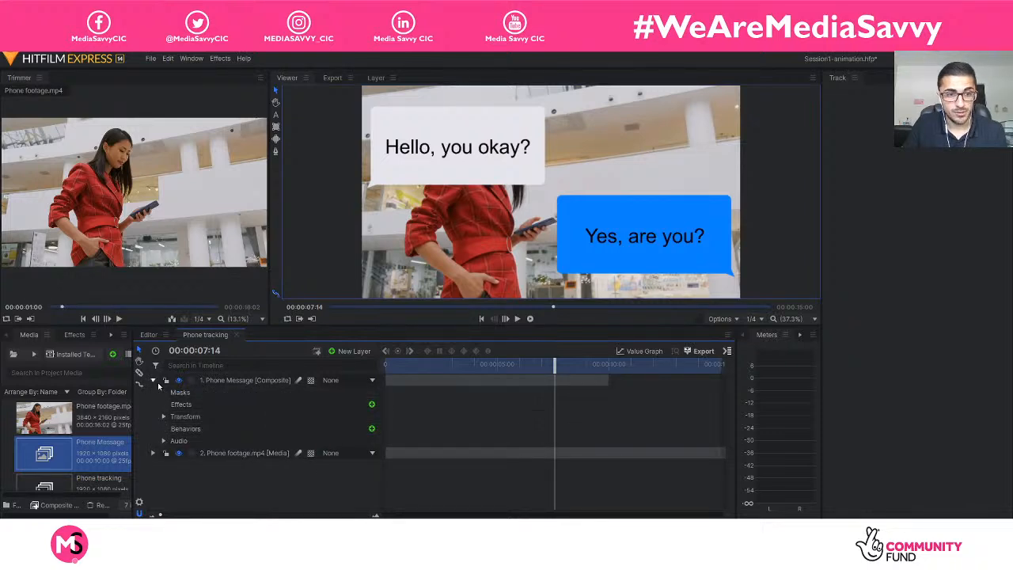
{"action": "left_click", "coordinate": [154, 382]}
{"action": "left_click", "coordinate": [154, 382]}
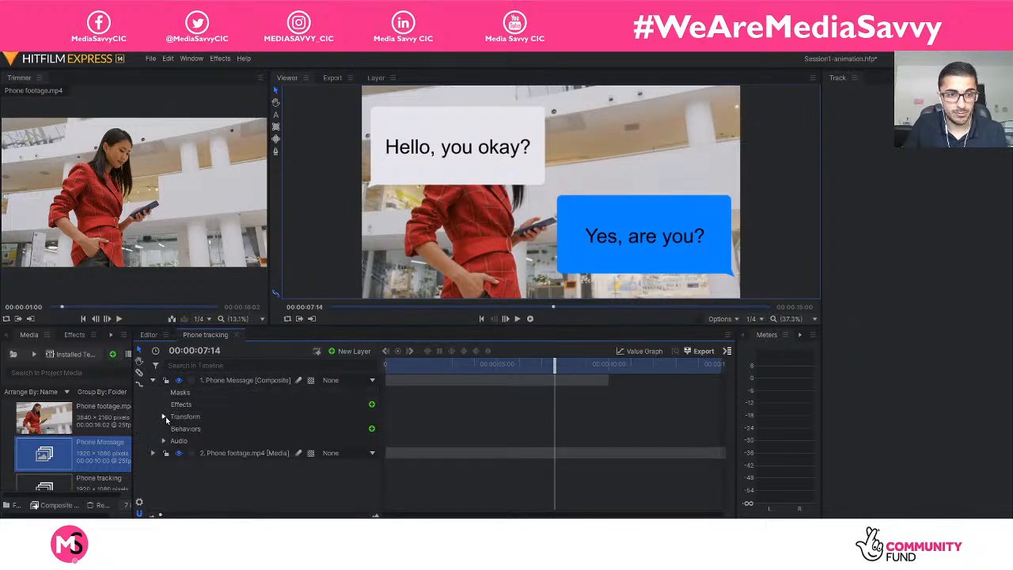
{"action": "left_click", "coordinate": [164, 416]}
{"action": "left_click", "coordinate": [332, 468]}
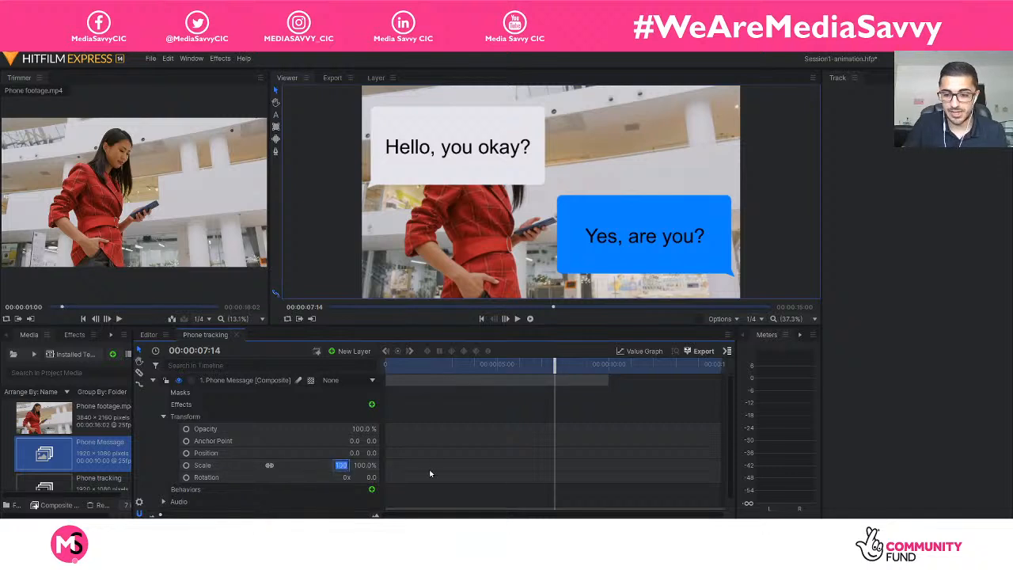
{"action": "type", "text": "50"}
{"action": "key", "text": "Return"}
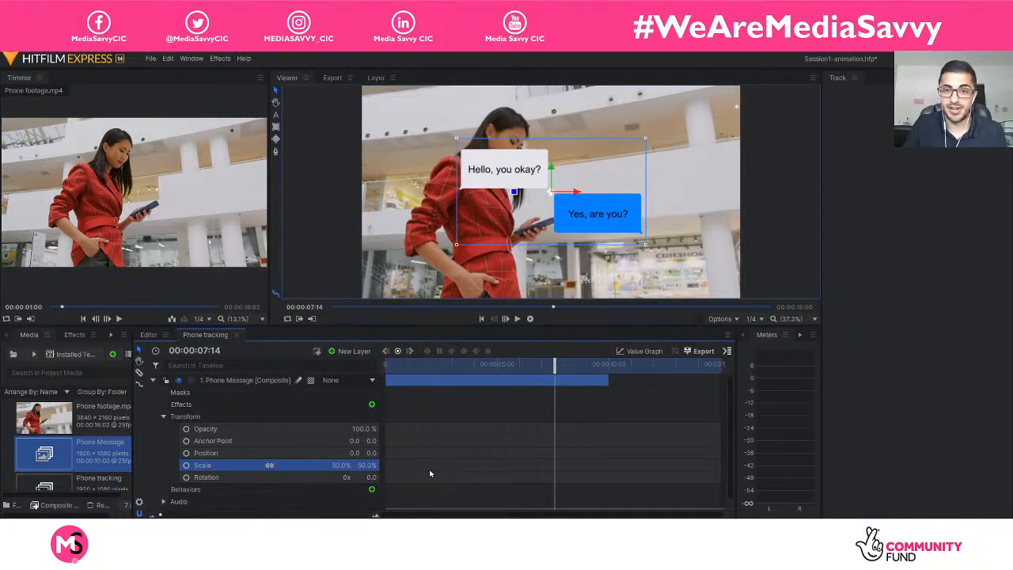
{"action": "left_click", "coordinate": [164, 418]}
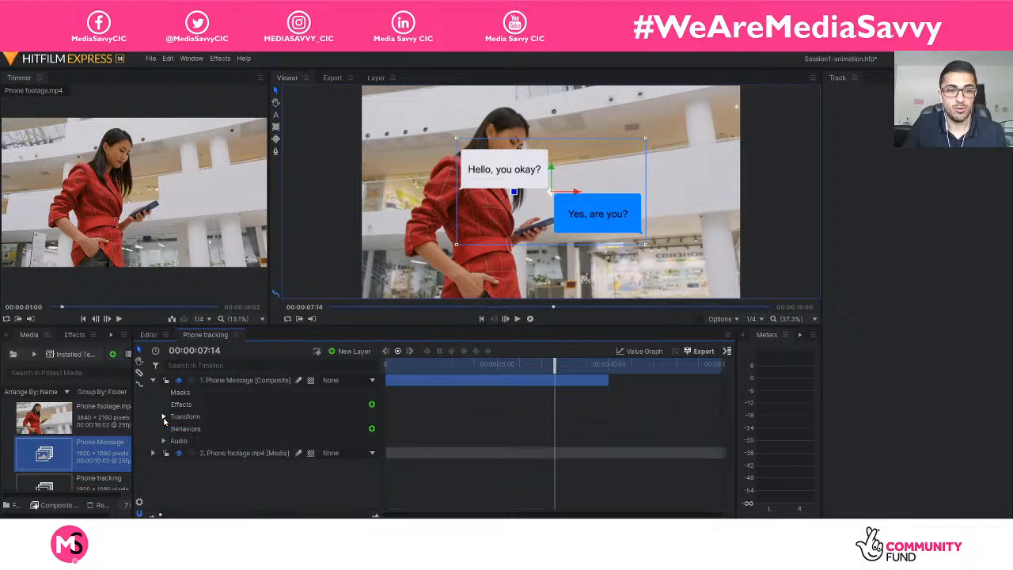
{"action": "left_click", "coordinate": [192, 483]}
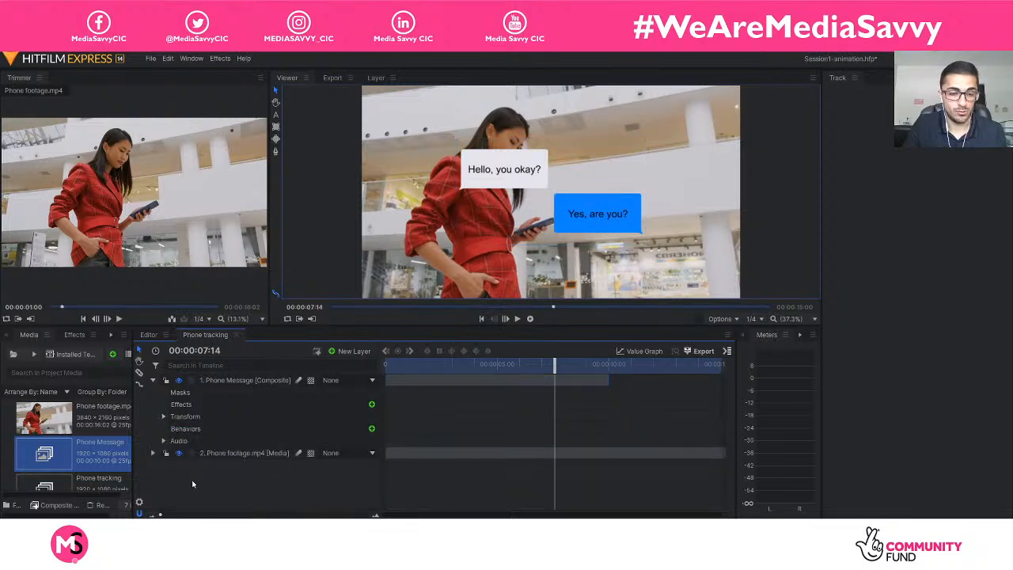
{"action": "left_click", "coordinate": [152, 452]}
{"action": "left_click", "coordinate": [152, 453]}
{"action": "left_click", "coordinate": [153, 379]}
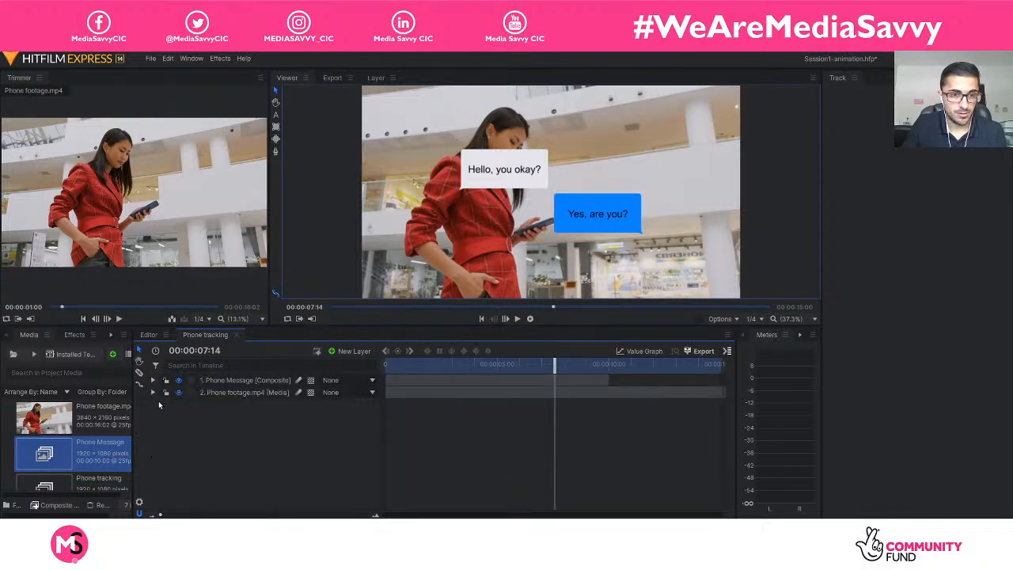
Select the existing Tracker on the Phone footage.mp4 layer and widen the area showing its track settings.
{"action": "left_click", "coordinate": [246, 396]}
{"action": "left_click", "coordinate": [153, 393]}
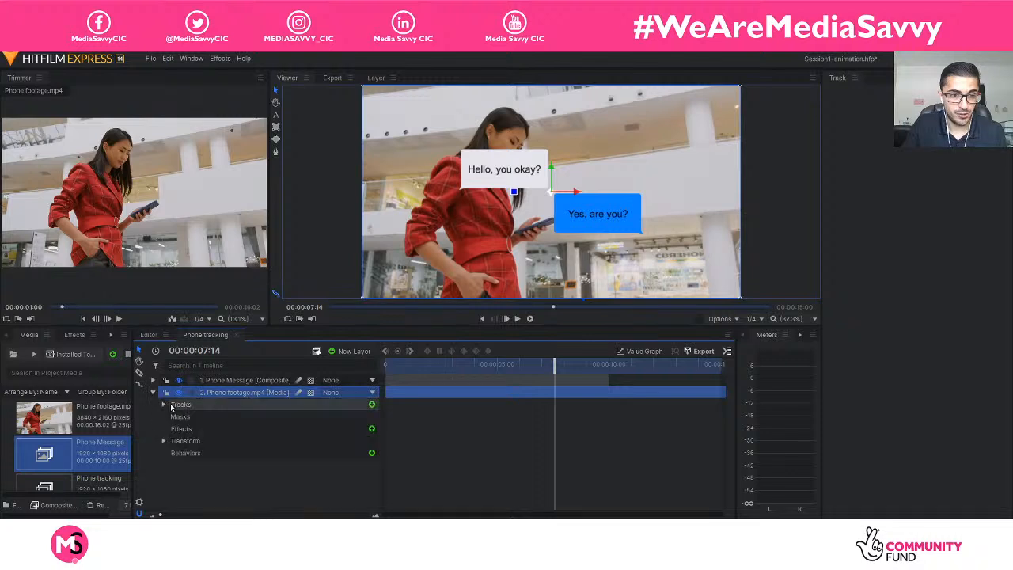
{"action": "left_click", "coordinate": [163, 404]}
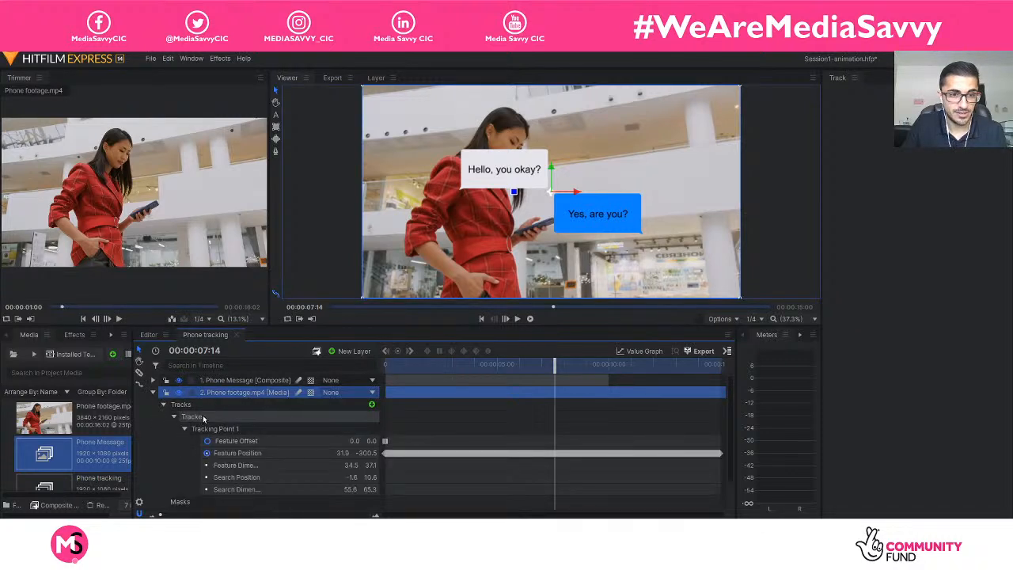
{"action": "left_click", "coordinate": [193, 416]}
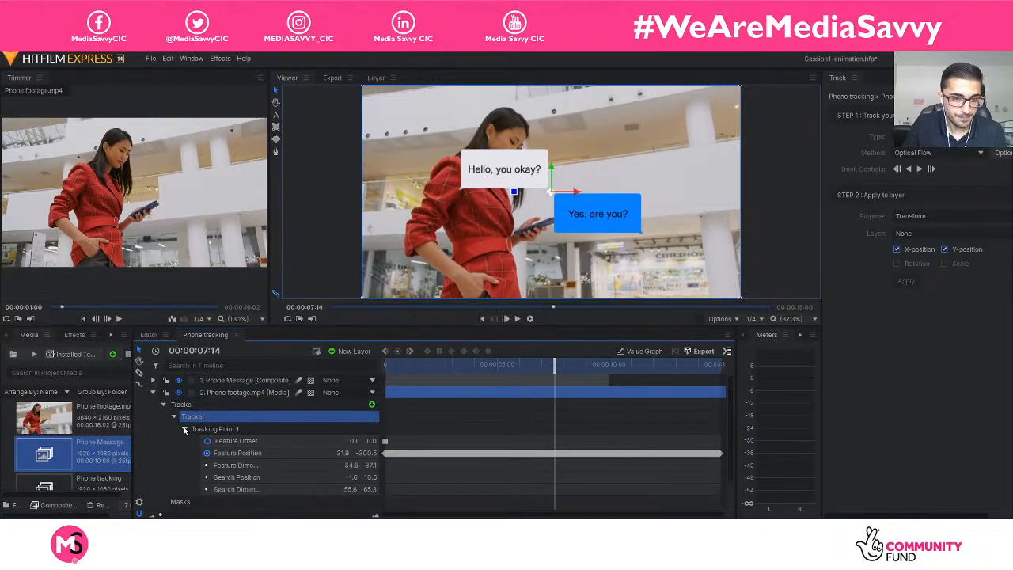
{"action": "left_click", "coordinate": [185, 428]}
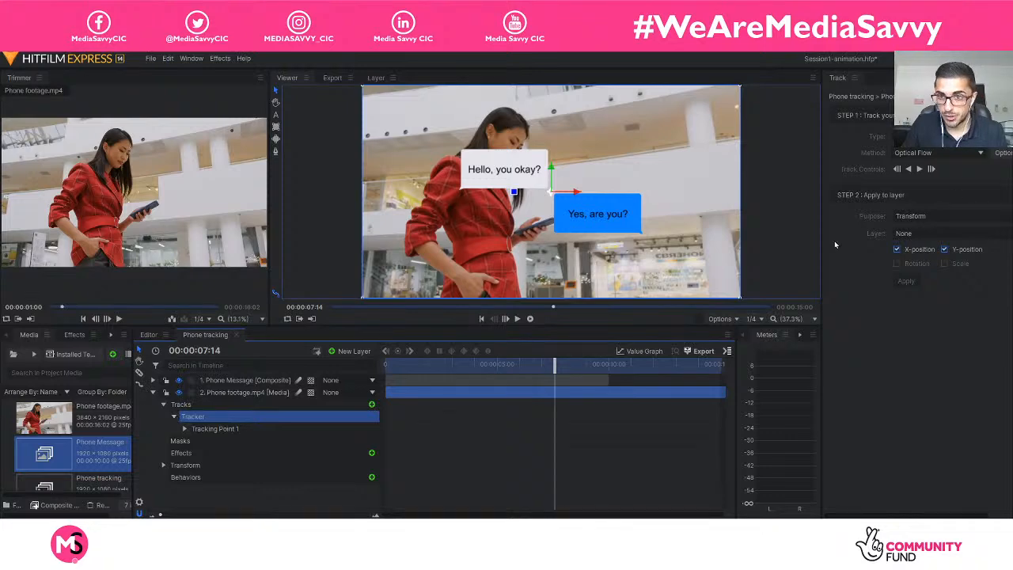
{"action": "left_click_drag", "start_coordinate": [823, 245], "coordinate": [772, 247]}
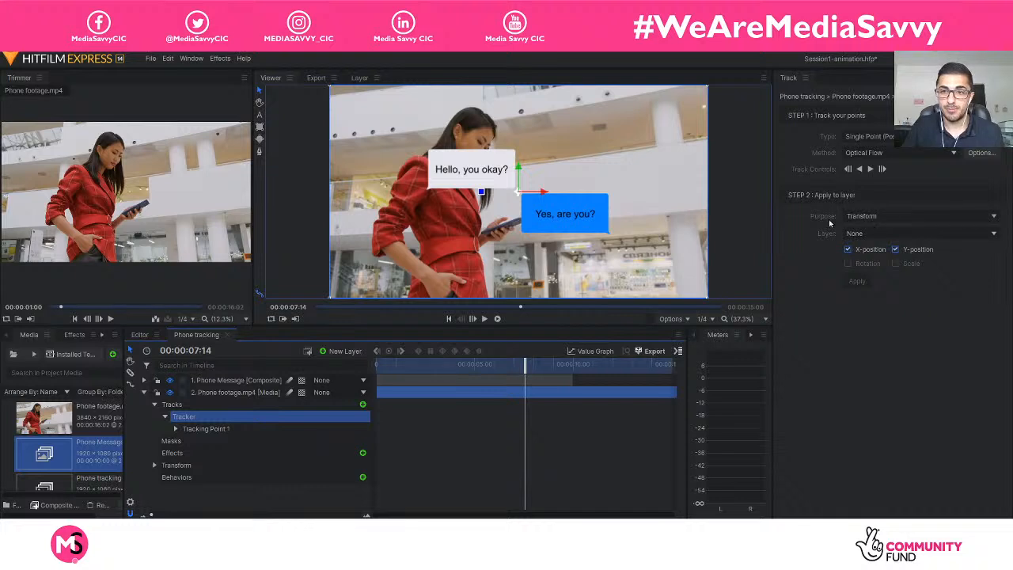
Apply the tracker's X and Y position data as a Transform to the Phone Message layer.
{"action": "left_click", "coordinate": [864, 233]}
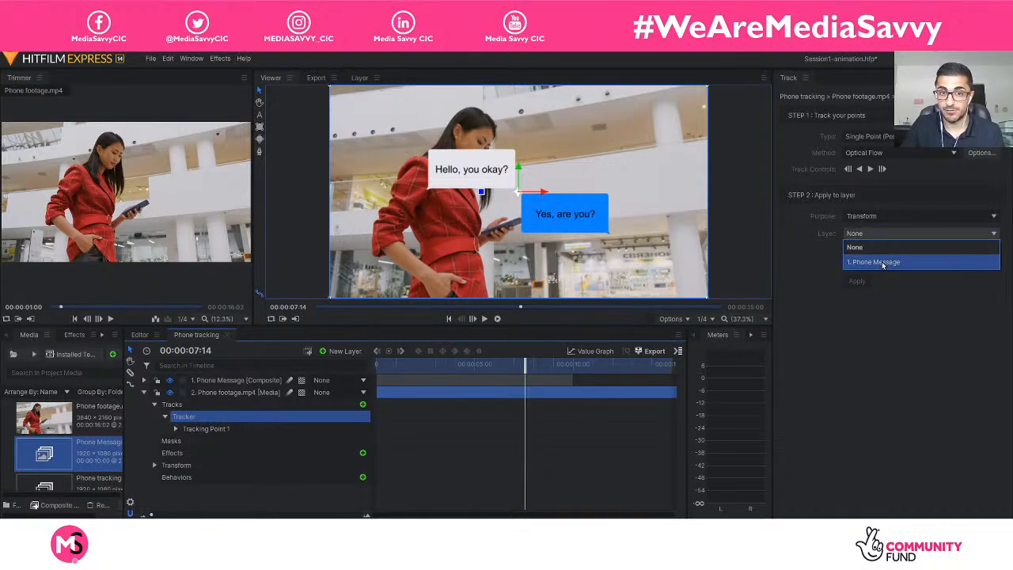
{"action": "left_click", "coordinate": [883, 262]}
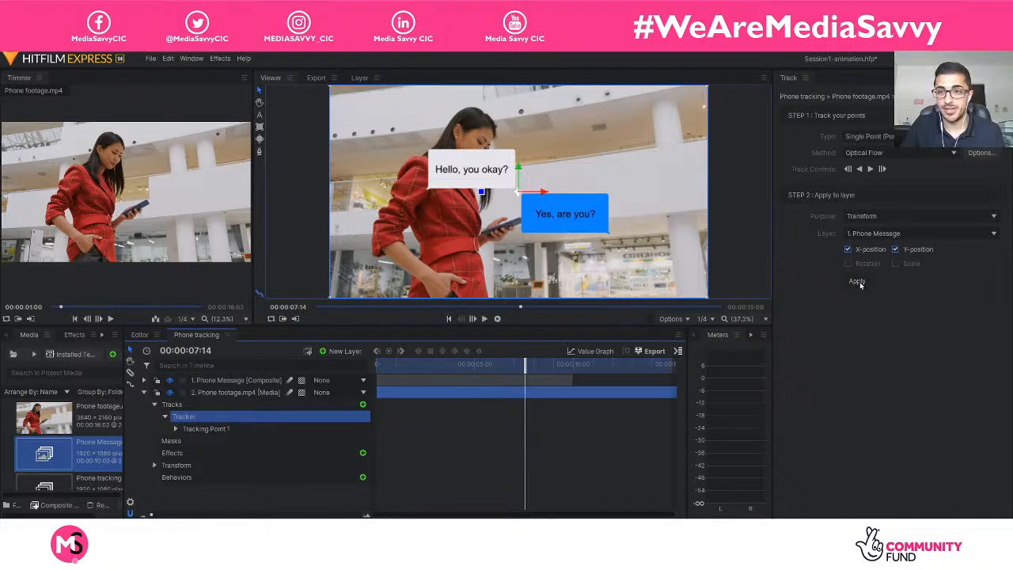
{"action": "left_click", "coordinate": [857, 282]}
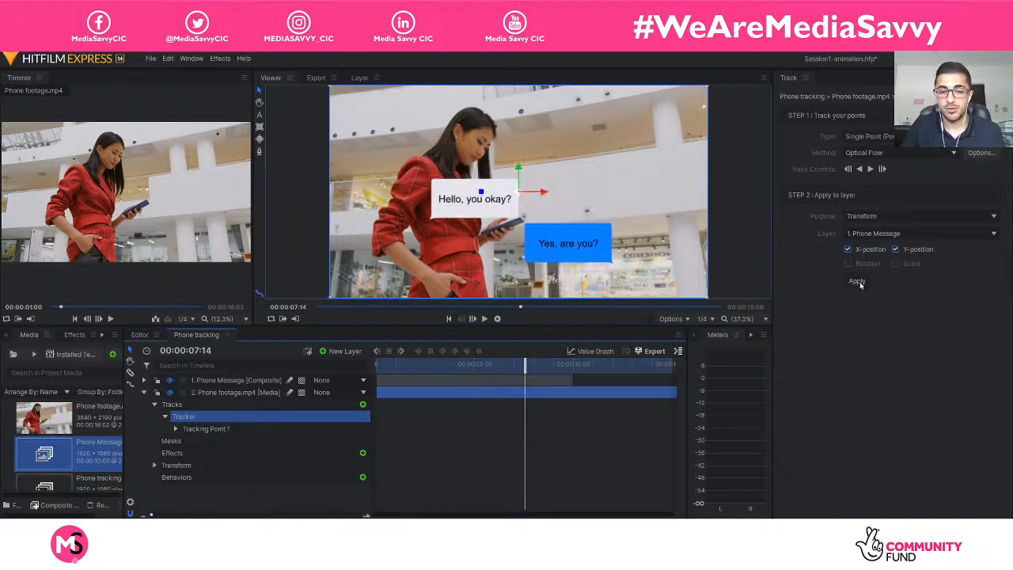
Play the composite from the start to check how the messages follow the phone, and scrub back to 00:00:05:08.
{"action": "left_click_drag", "start_coordinate": [514, 365], "coordinate": [340, 362]}
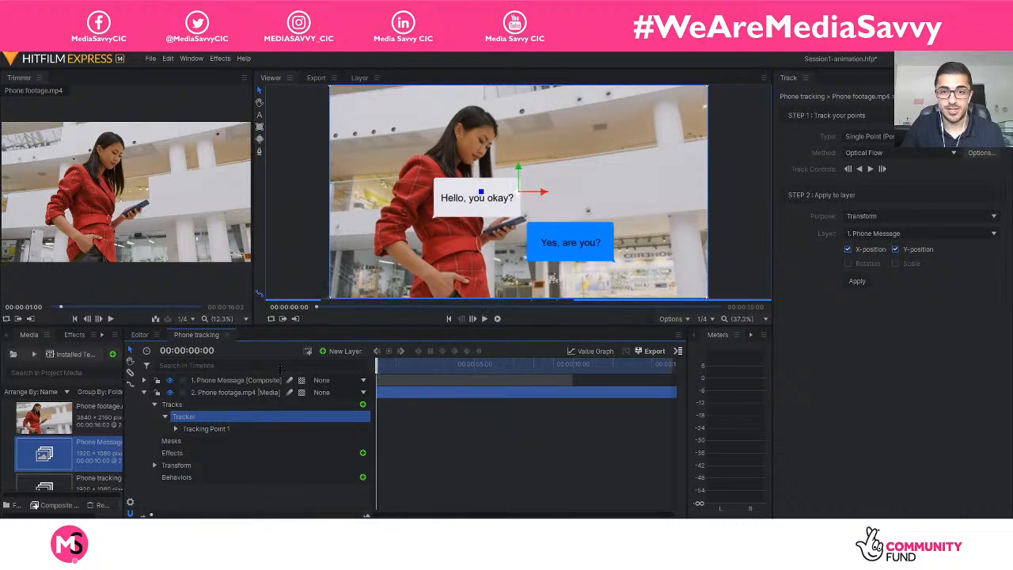
{"action": "key", "text": "space"}
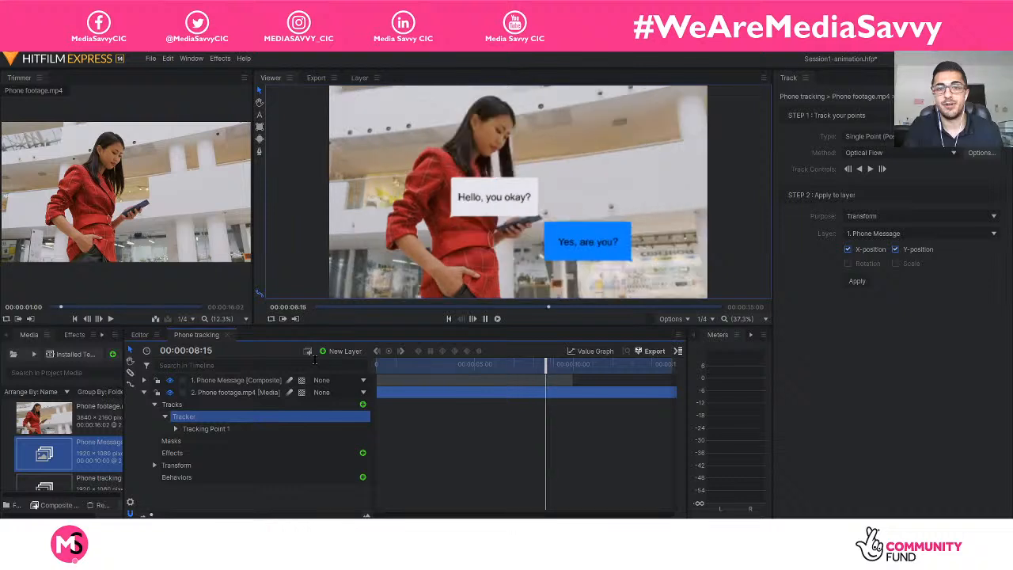
{"action": "key", "text": "space"}
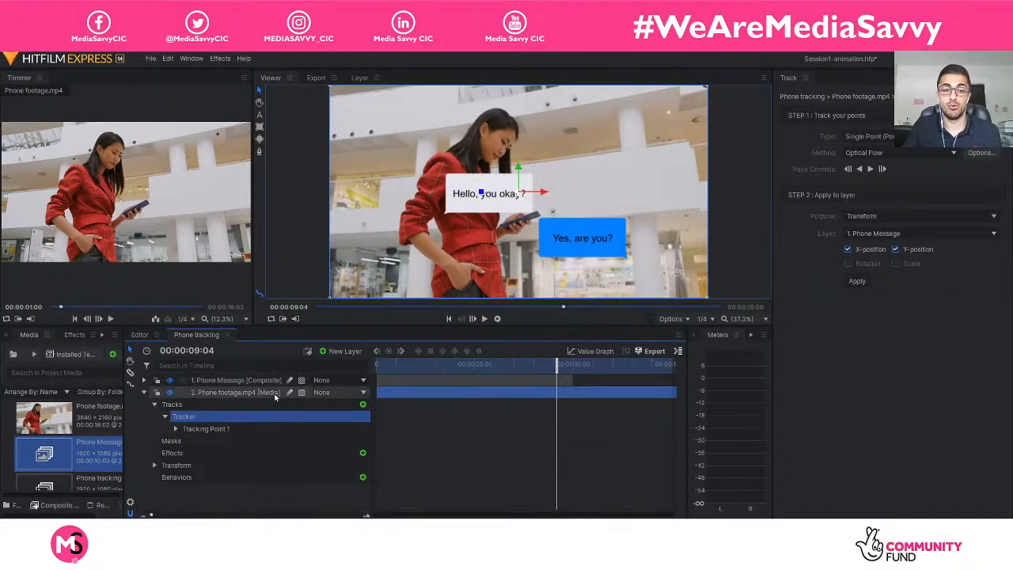
{"action": "left_click_drag", "start_coordinate": [531, 369], "coordinate": [481, 363]}
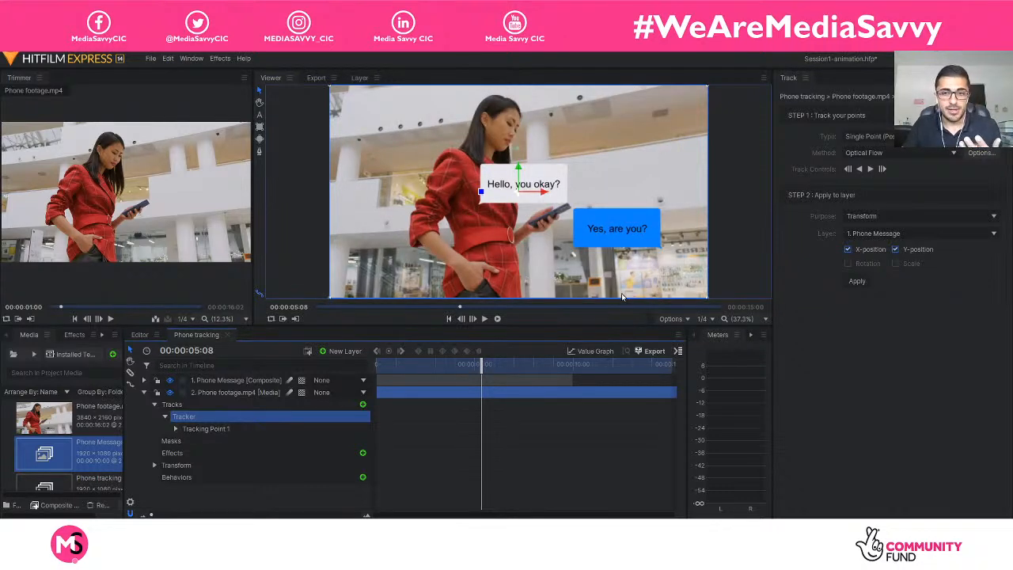
Set the Viewer's playback quality to Fastest and replay the tracked composite from the start.
{"action": "left_click", "coordinate": [702, 320]}
{"action": "mouse_move", "coordinate": [727, 368]}
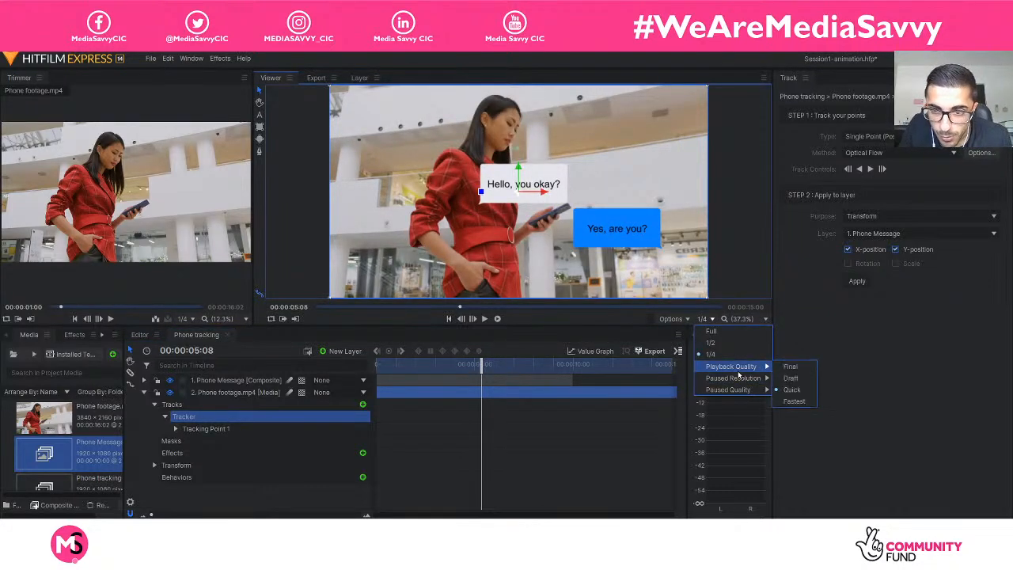
{"action": "left_click", "coordinate": [795, 401]}
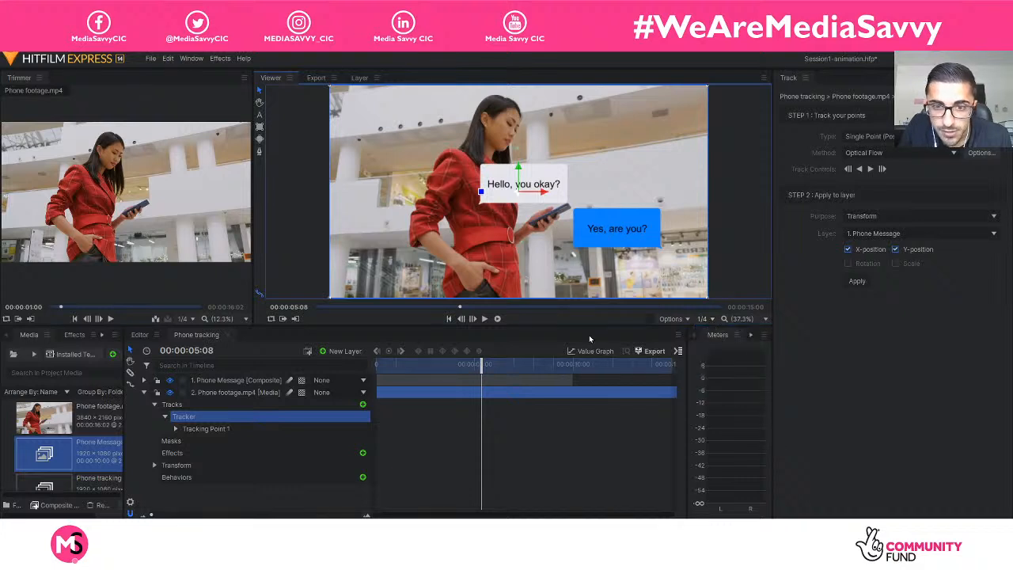
{"action": "left_click_drag", "start_coordinate": [480, 364], "coordinate": [377, 364]}
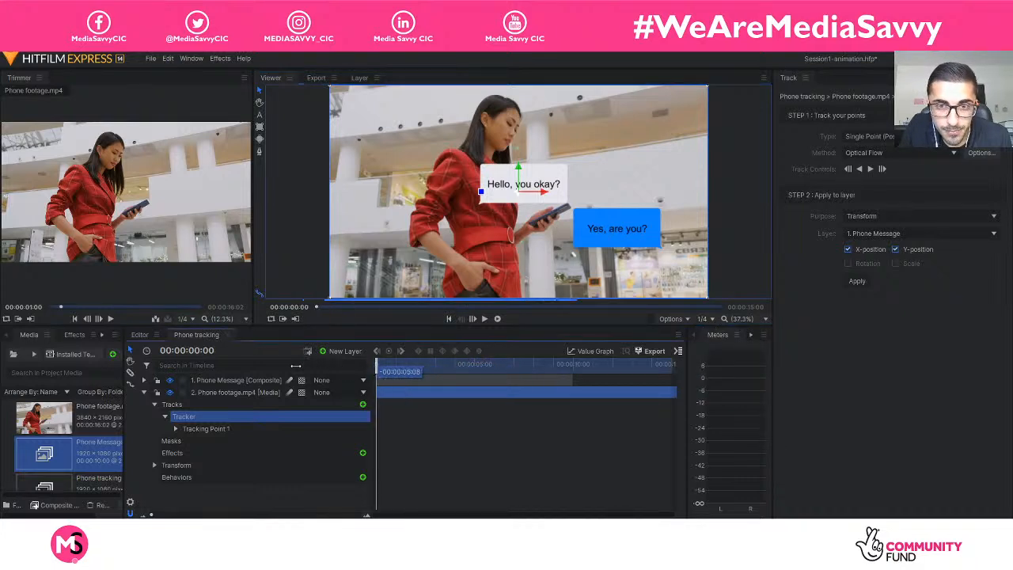
{"action": "key", "text": "space"}
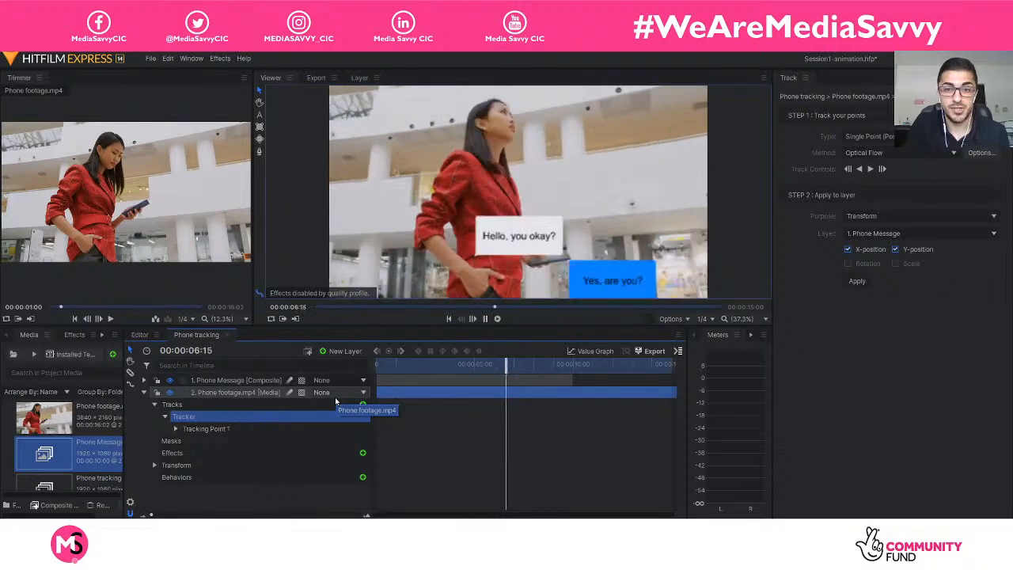
{"action": "key", "text": "space"}
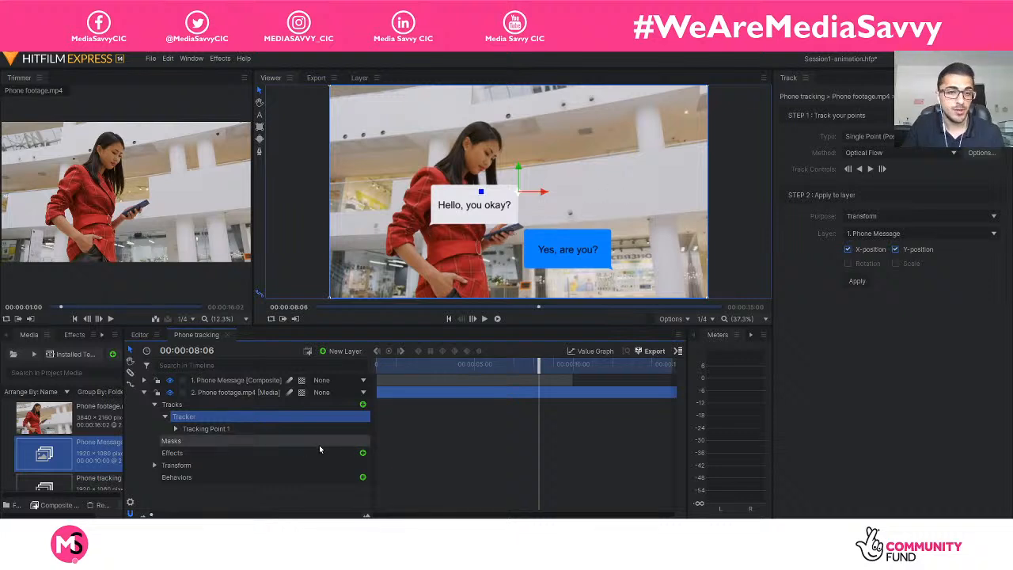
Offset the Phone Message layer's anchor point X to -972 so the messages sit beside the phone.
{"action": "left_click", "coordinate": [143, 392]}
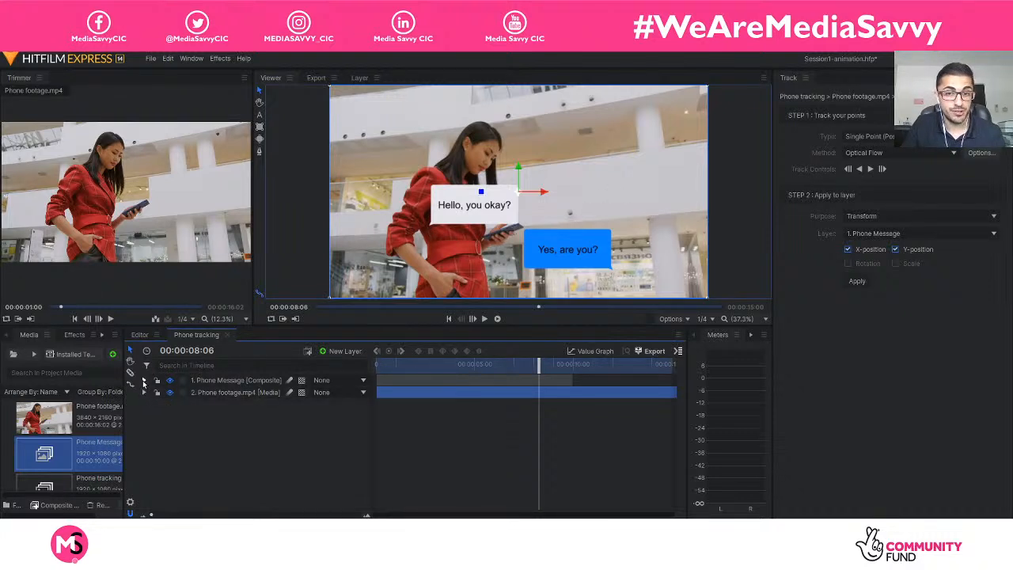
{"action": "left_click", "coordinate": [143, 380]}
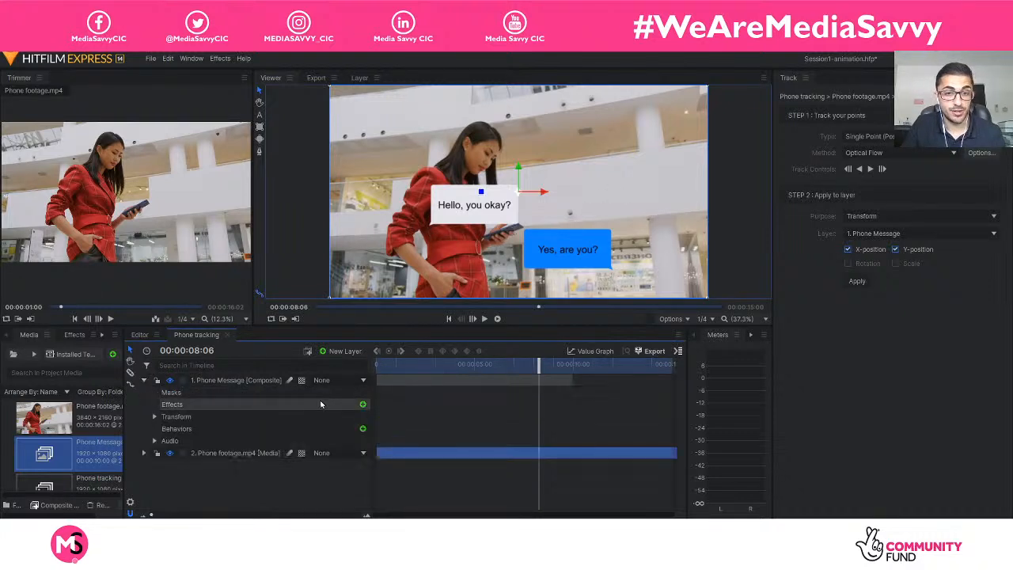
{"action": "left_click", "coordinate": [143, 380]}
{"action": "left_click", "coordinate": [275, 379]}
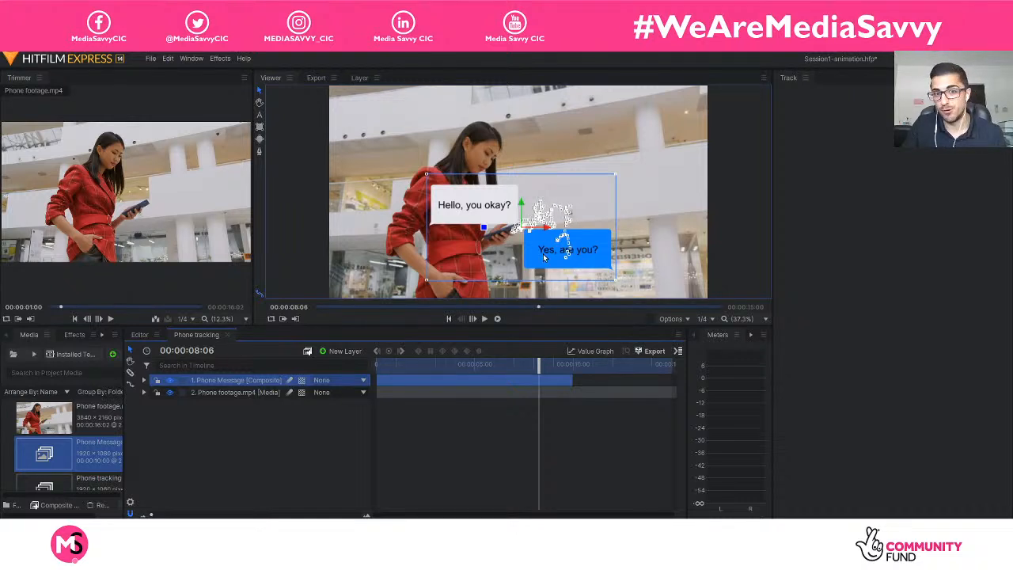
{"action": "left_click", "coordinate": [144, 380]}
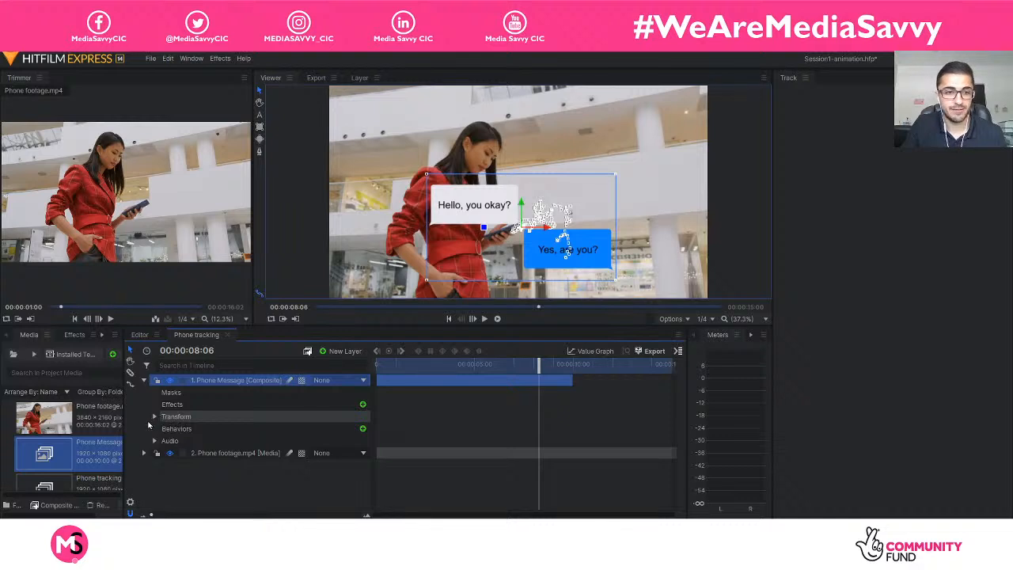
{"action": "left_click", "coordinate": [155, 417]}
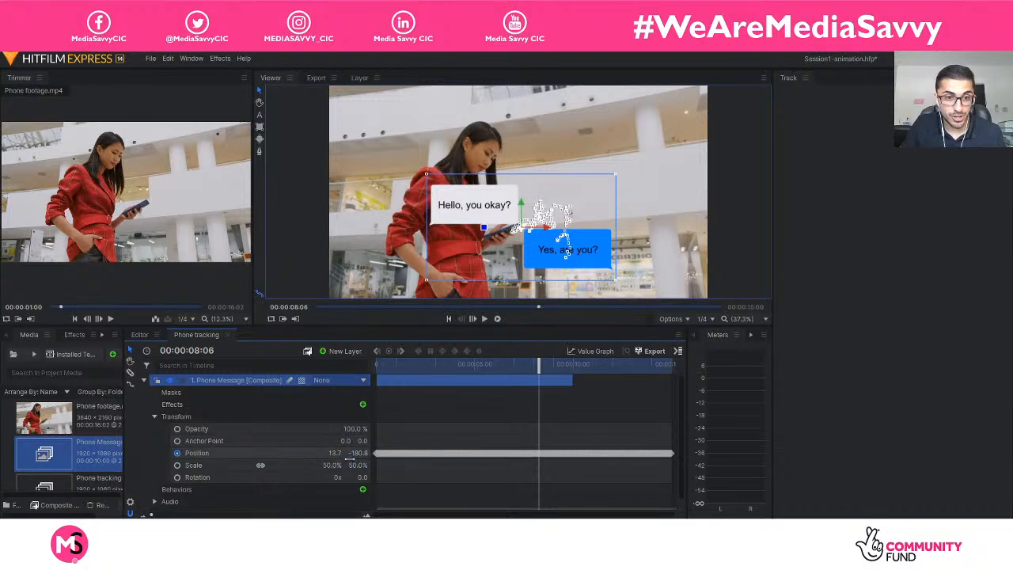
{"action": "left_click_drag", "start_coordinate": [342, 441], "coordinate": [269, 444]}
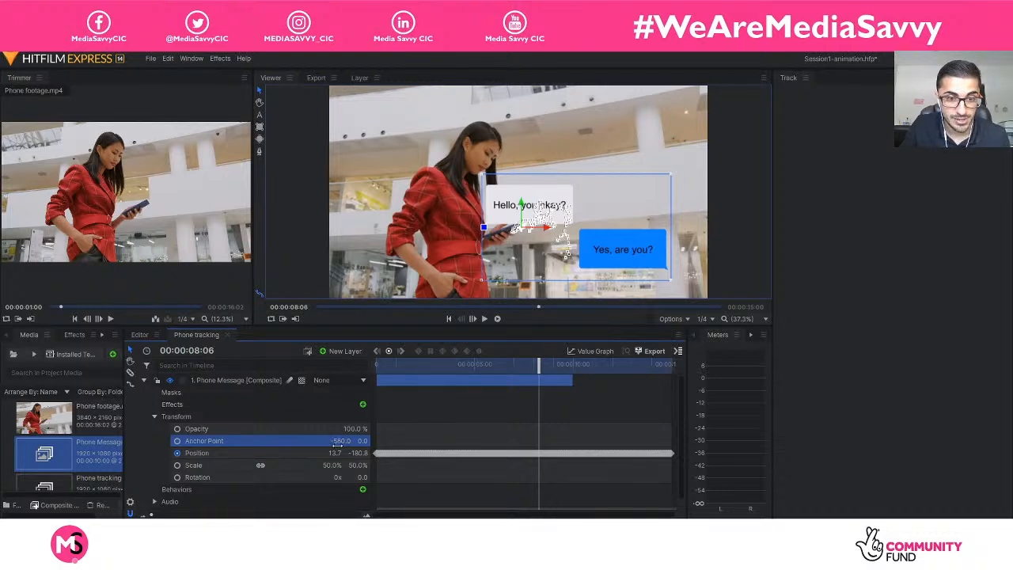
{"action": "left_click_drag", "start_coordinate": [339, 441], "coordinate": [186, 441]}
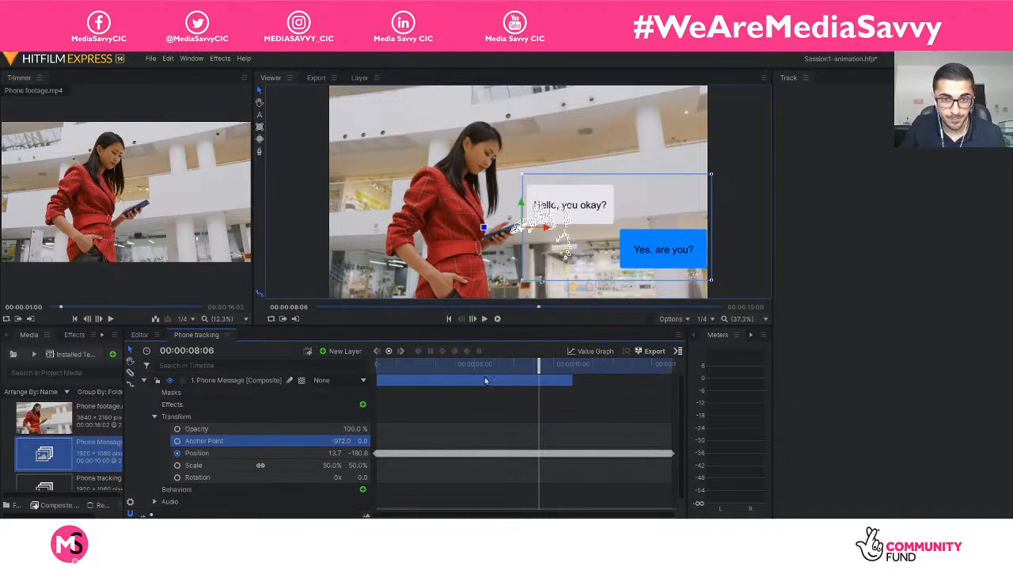
Scrub the composite from the start to 00:00:07:07 to check the messages' placement against the phone.
{"action": "left_click_drag", "start_coordinate": [541, 364], "coordinate": [377, 367]}
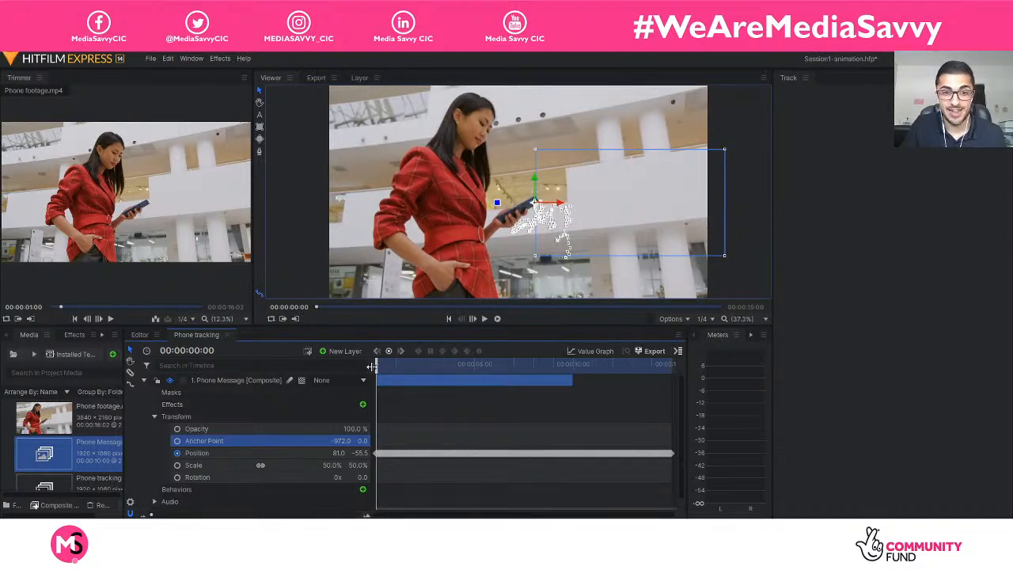
{"action": "left_click_drag", "start_coordinate": [375, 366], "coordinate": [491, 371]}
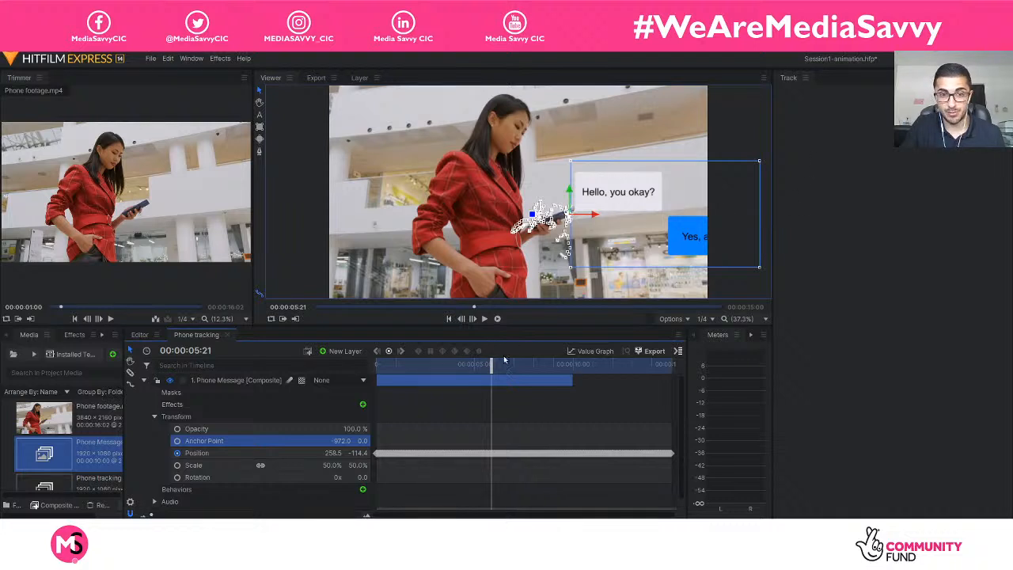
{"action": "left_click_drag", "start_coordinate": [491, 362], "coordinate": [519, 362]}
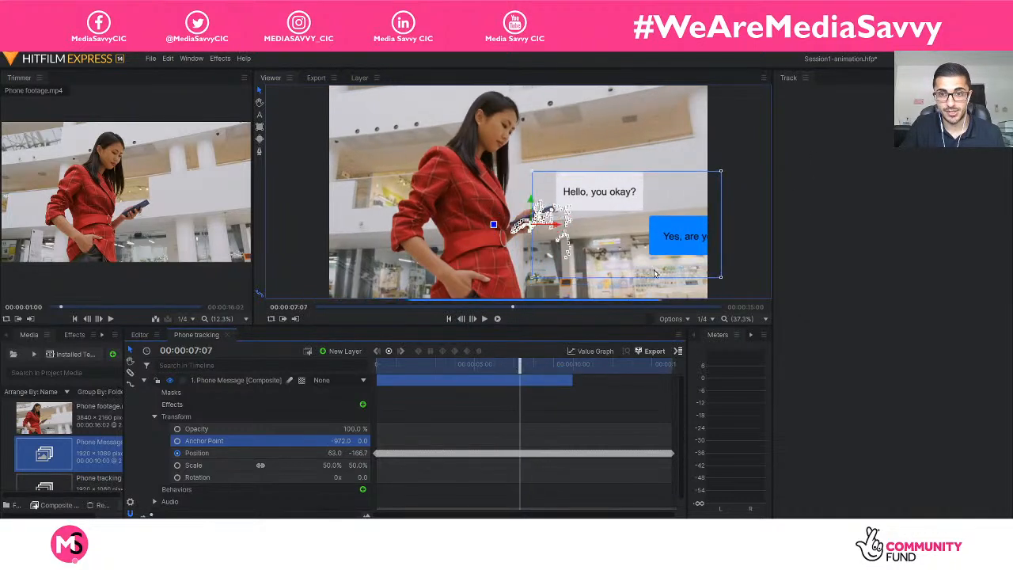
Try scaling the Phone Message layer down to 25%.
{"action": "left_click", "coordinate": [333, 465]}
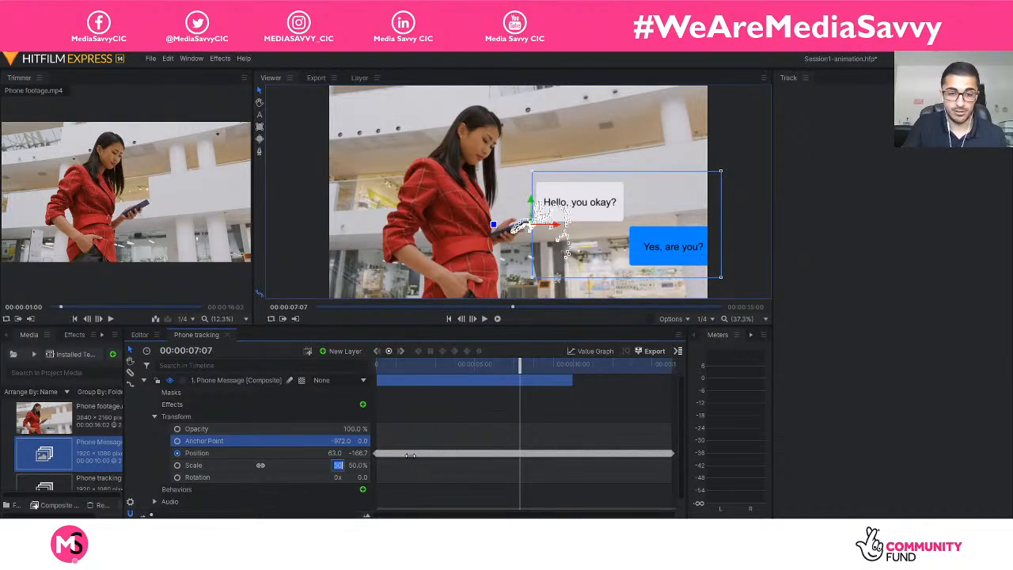
{"action": "type", "text": "25"}
{"action": "key", "text": "Return"}
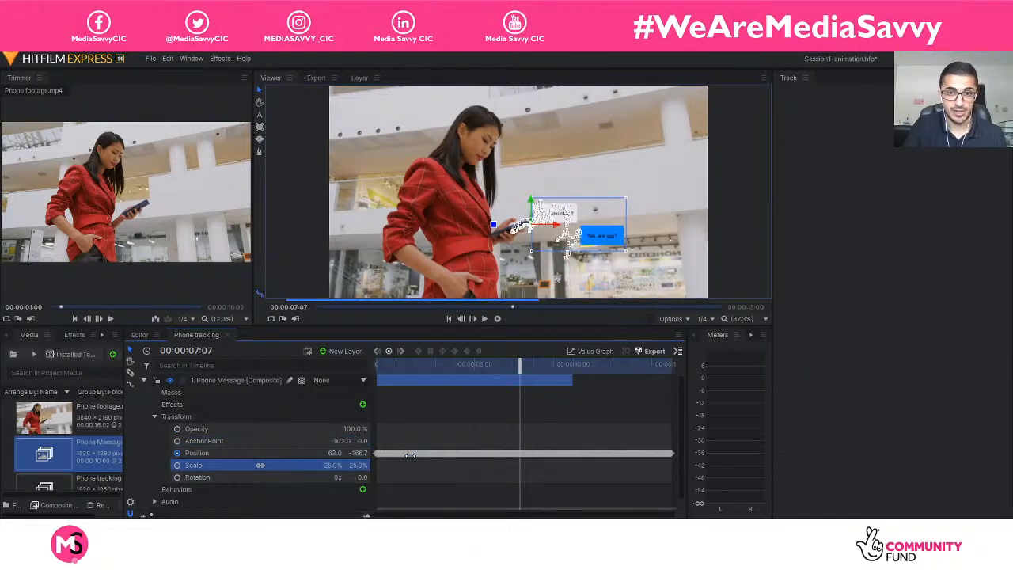
Set the Phone Message layer's scale to 35%.
{"action": "left_click", "coordinate": [336, 465]}
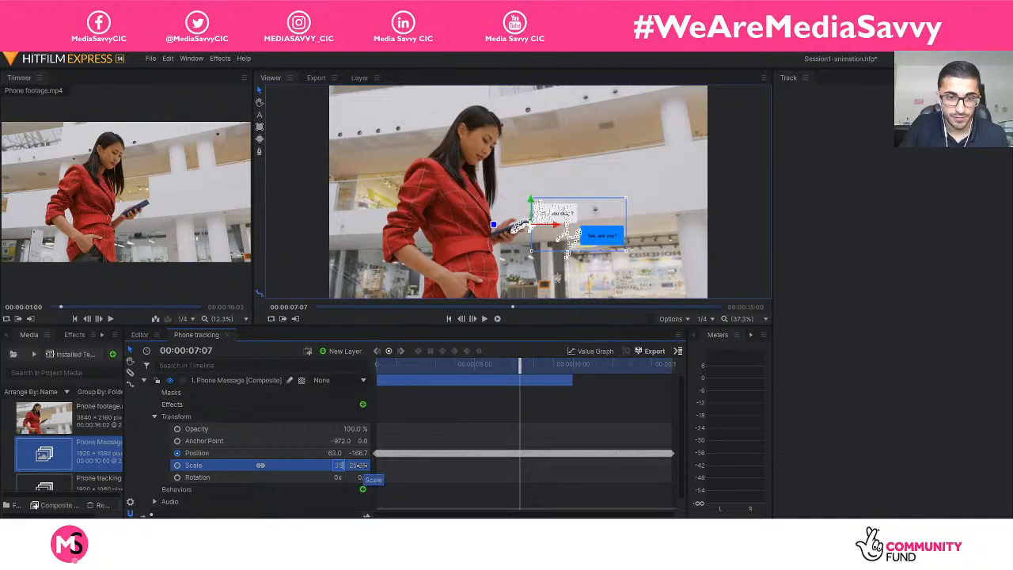
{"action": "type", "text": "35"}
{"action": "key", "text": "Return"}
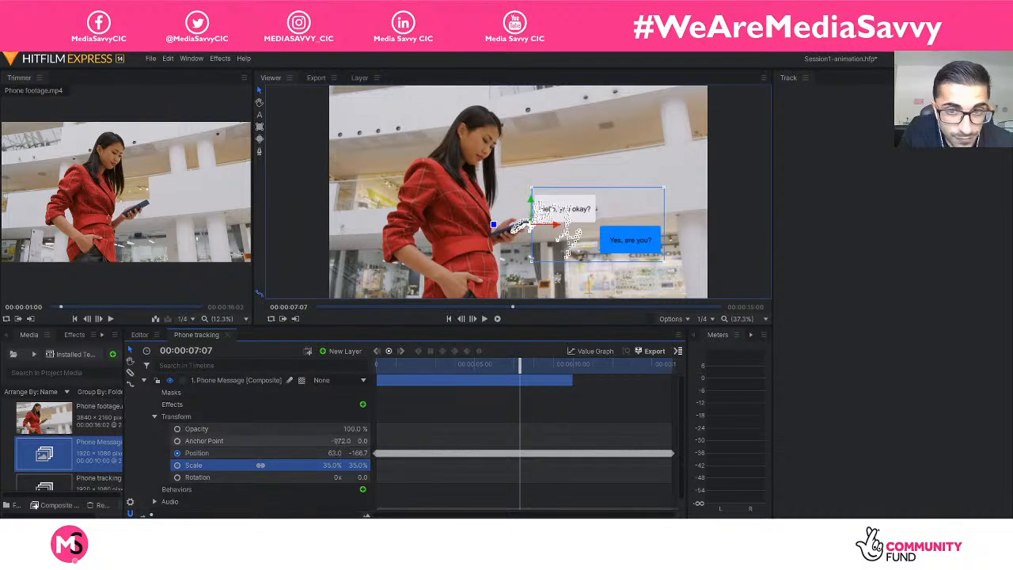
Adjust the Phone Message layer's anchor point to X -1011 and Y -98, placing the bubbles close to the phone.
{"action": "left_click_drag", "start_coordinate": [340, 441], "coordinate": [293, 441]}
{"action": "left_click", "coordinate": [305, 261]}
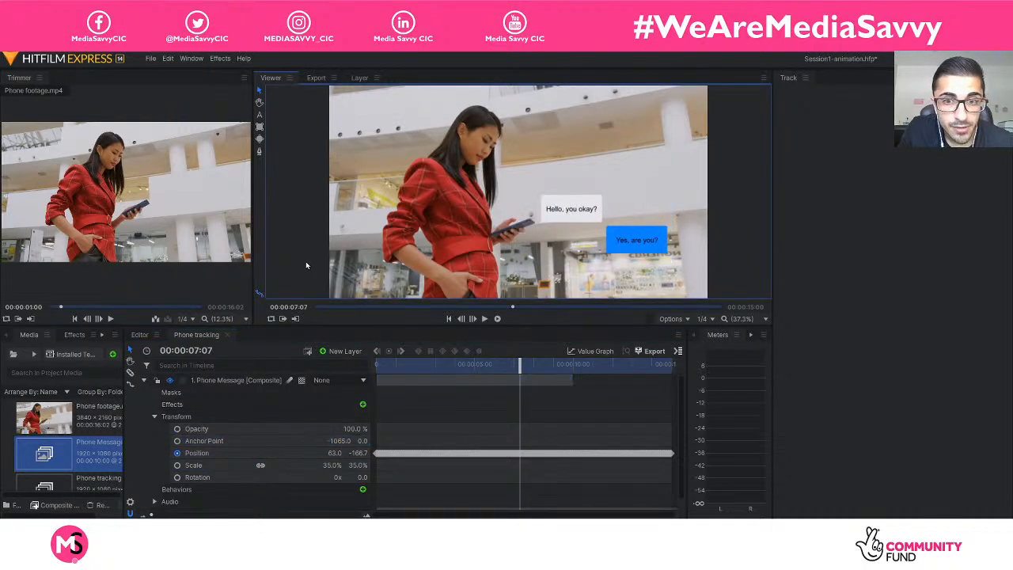
{"action": "left_click", "coordinate": [237, 441]}
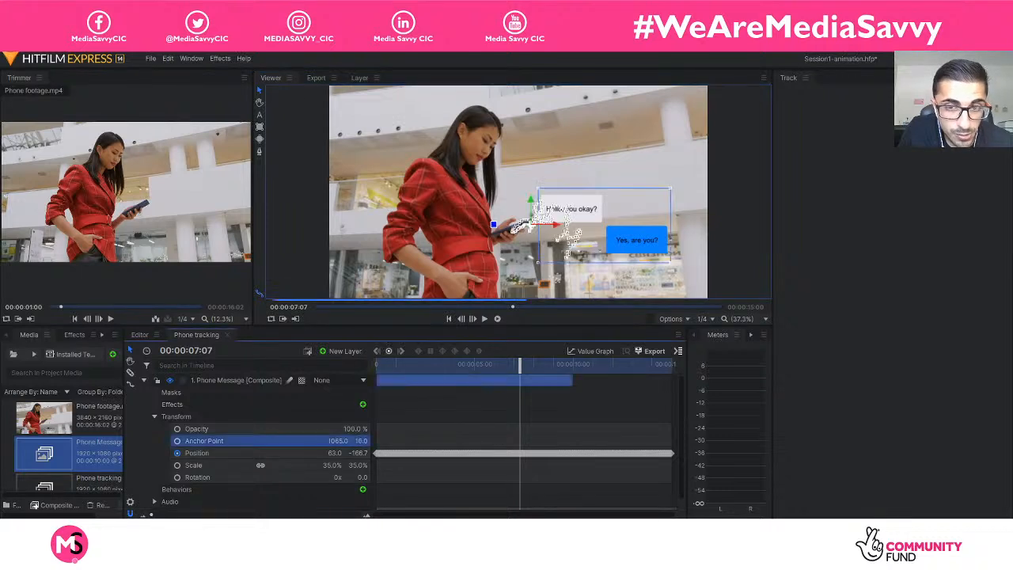
{"action": "mouse_move", "coordinate": [360, 441]}
{"action": "left_mouse_down"}
{"action": "mouse_move", "coordinate": [273, 441]}
{"action": "mouse_move", "coordinate": [359, 440]}
{"action": "left_mouse_up"}
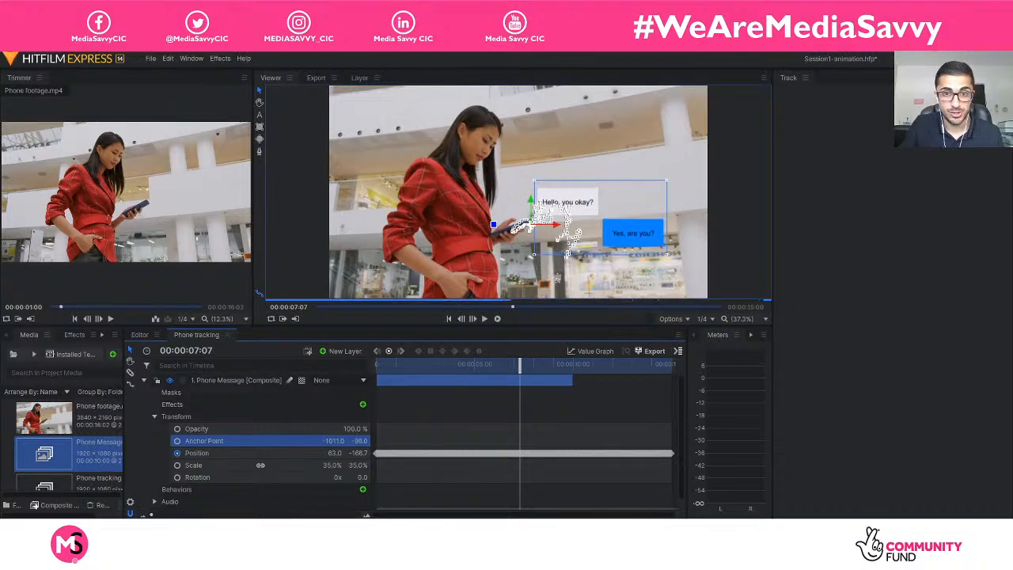
{"action": "left_click", "coordinate": [314, 244]}
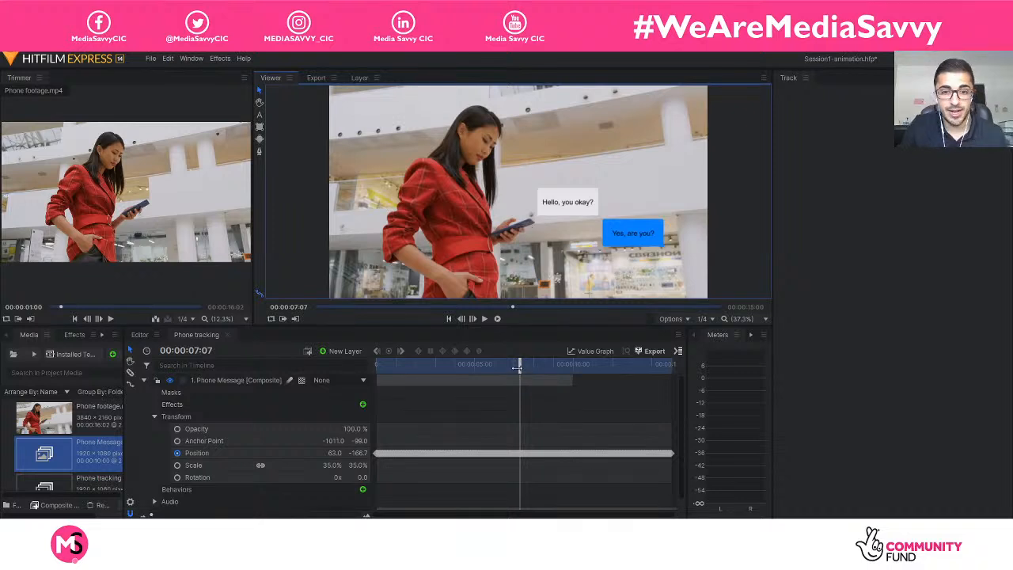
Play the composite from the start to check how the repositioned messages follow the phone, and stop at 00:00:08:14.
{"action": "left_click_drag", "start_coordinate": [517, 366], "coordinate": [269, 364]}
{"action": "key", "text": "space"}
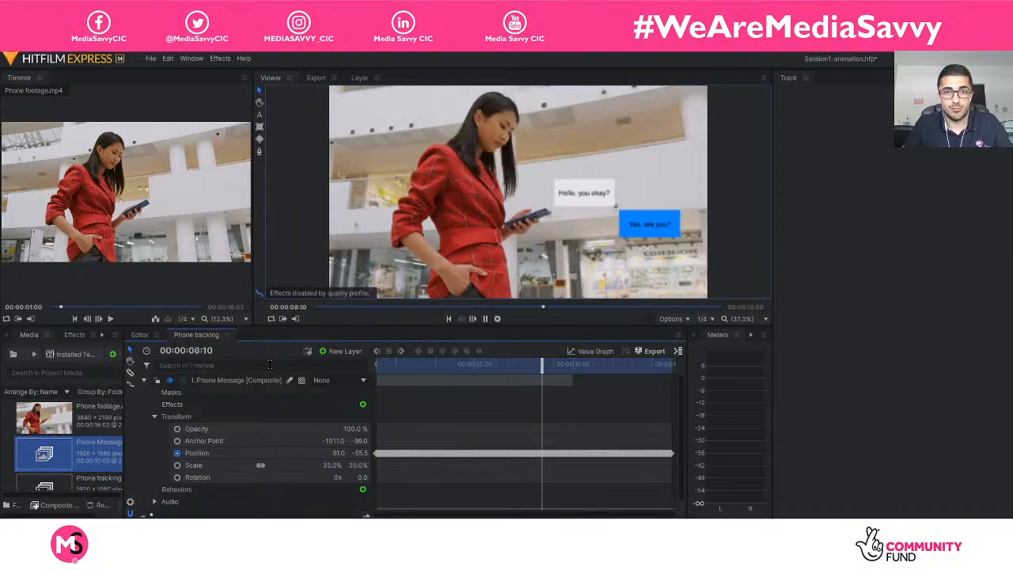
{"action": "key", "text": "space"}
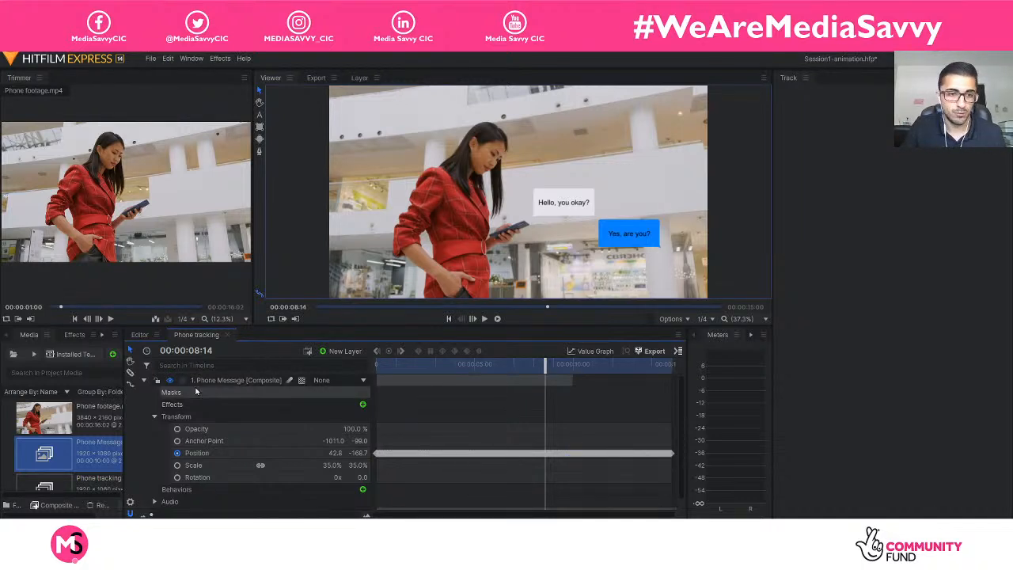
{"action": "left_click", "coordinate": [144, 380]}
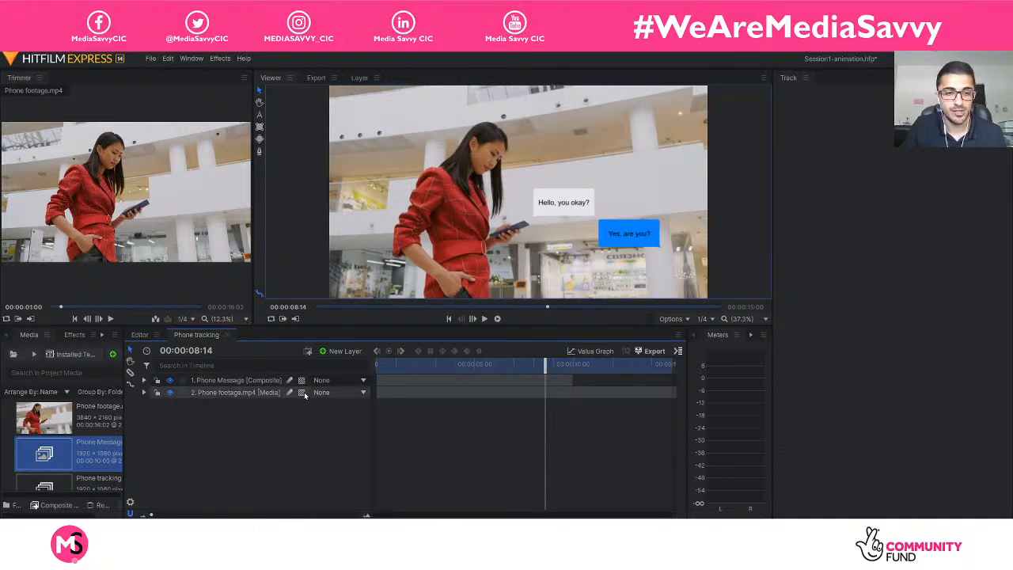
{"action": "left_click", "coordinate": [237, 381]}
{"action": "left_click", "coordinate": [145, 381]}
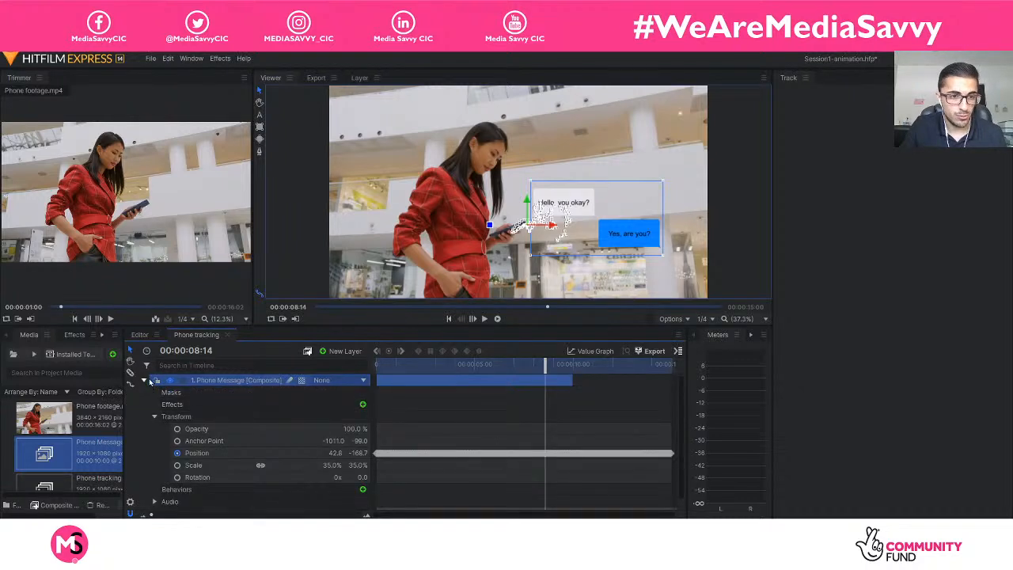
{"action": "left_click", "coordinate": [144, 380]}
{"action": "left_click", "coordinate": [198, 427]}
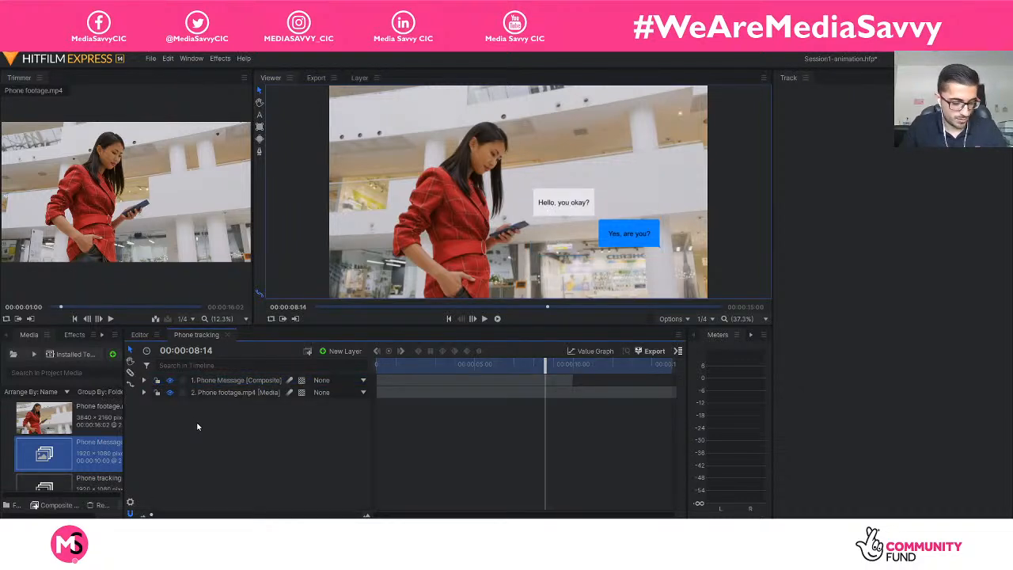
Select all the Position keyframes of the Phone Message layer.
{"action": "left_click", "coordinate": [472, 379]}
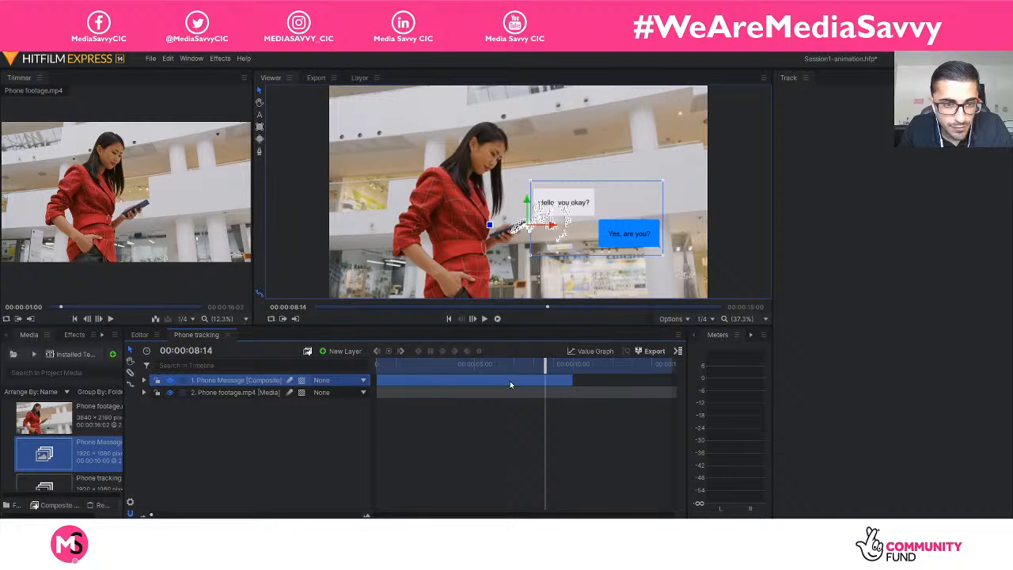
{"action": "left_click", "coordinate": [146, 381]}
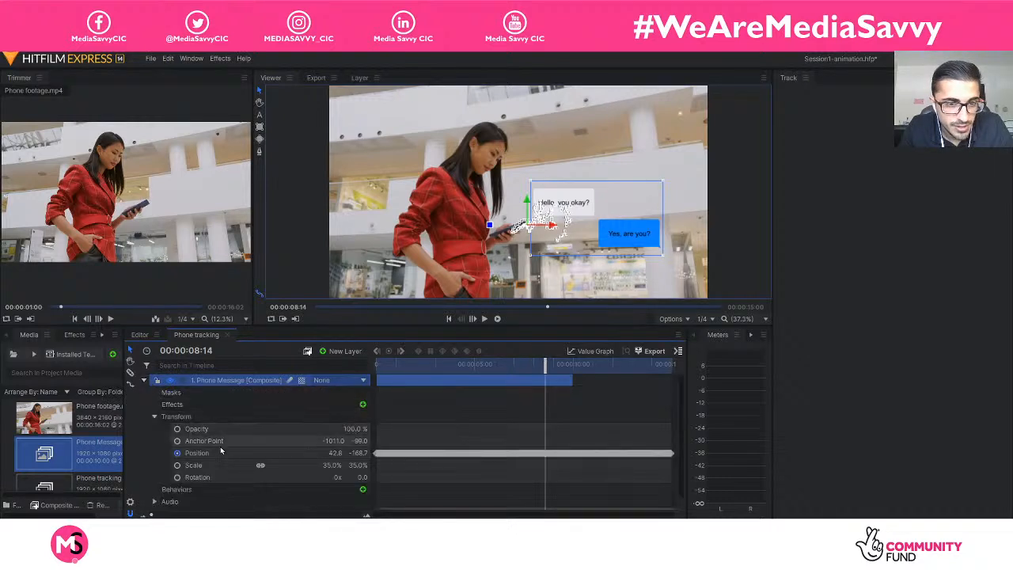
{"action": "left_click", "coordinate": [241, 453]}
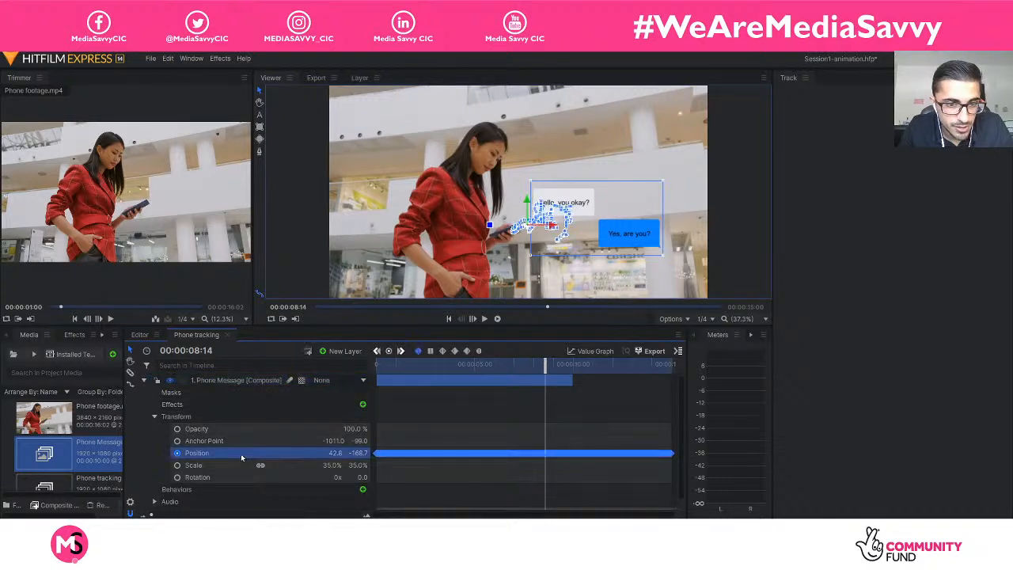
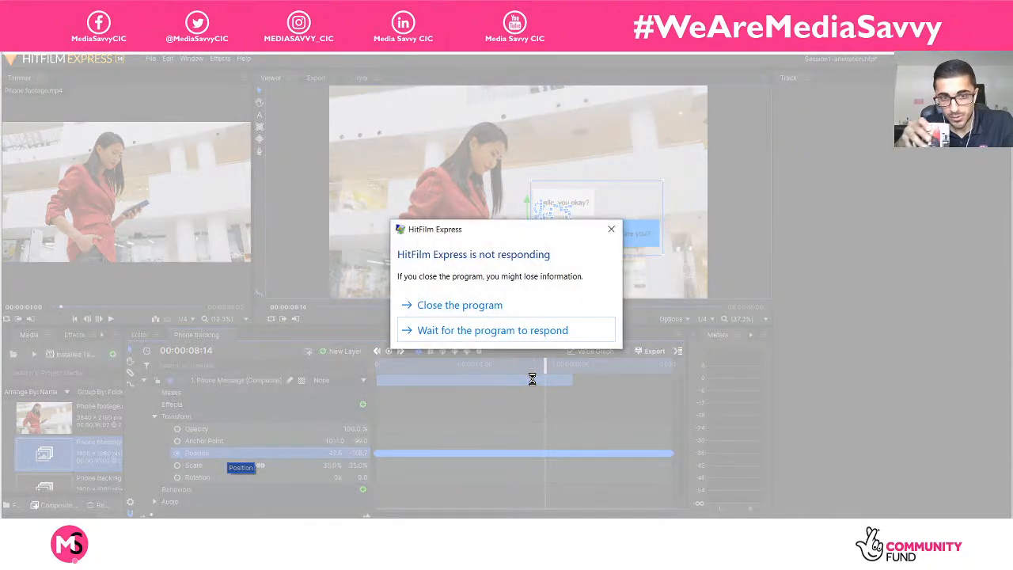
Wait for the unresponsive program, then restart HitFilm Express by opening the Motion-tracking-test project from the desktop.
{"action": "left_click", "coordinate": [539, 330]}
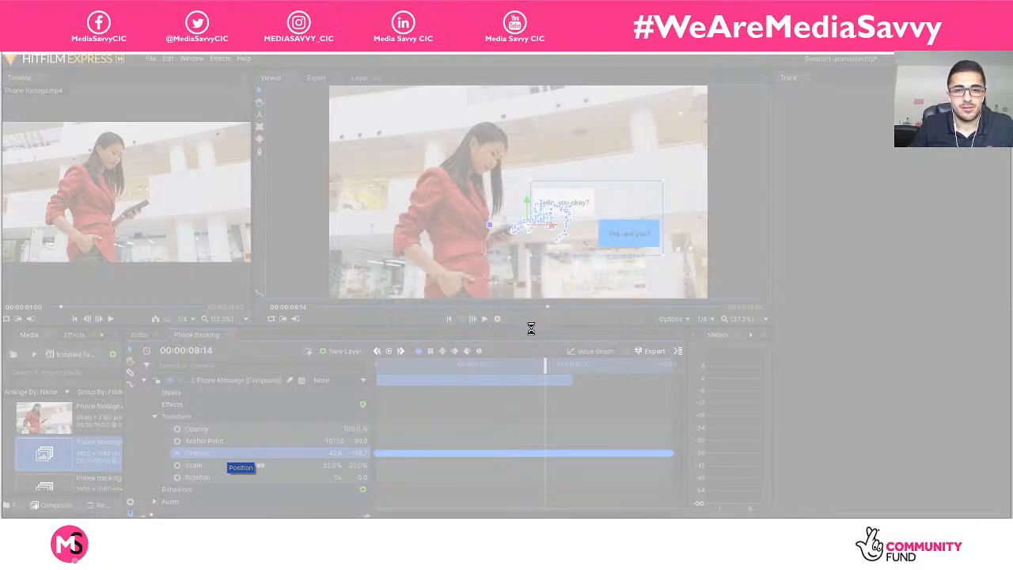
{"action": "left_click", "coordinate": [515, 314]}
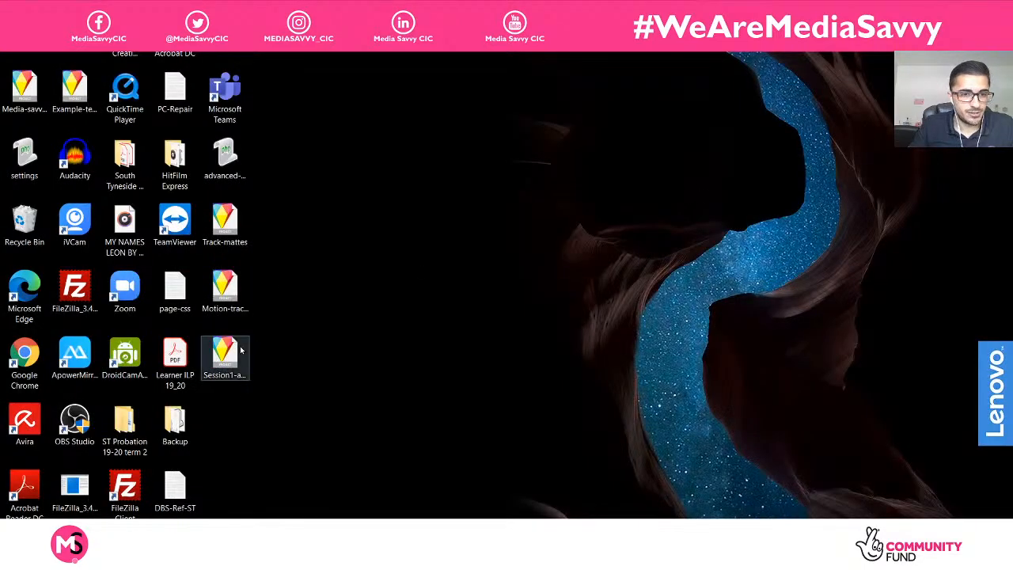
{"action": "left_click", "coordinate": [229, 294]}
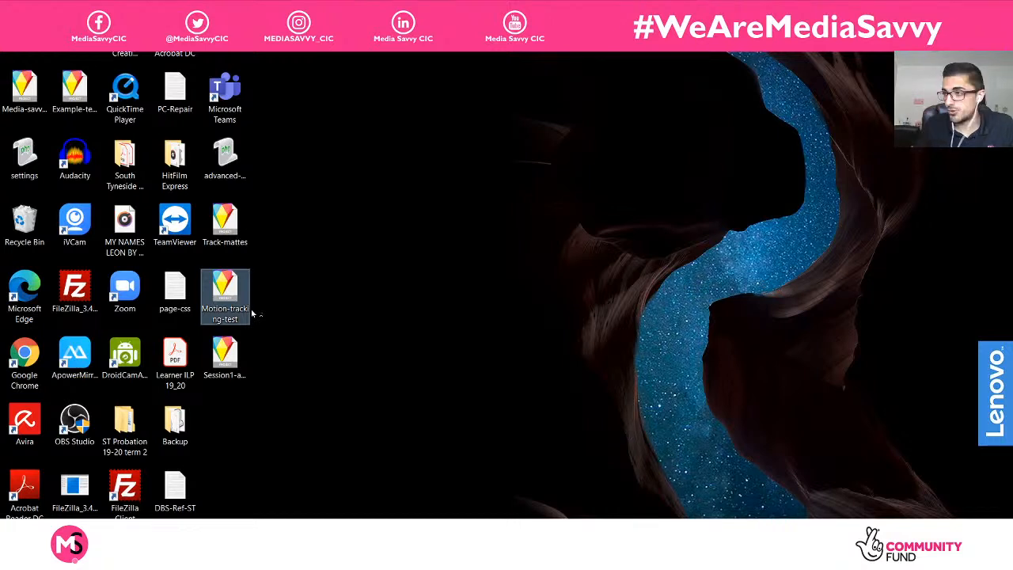
{"action": "left_click", "coordinate": [253, 314]}
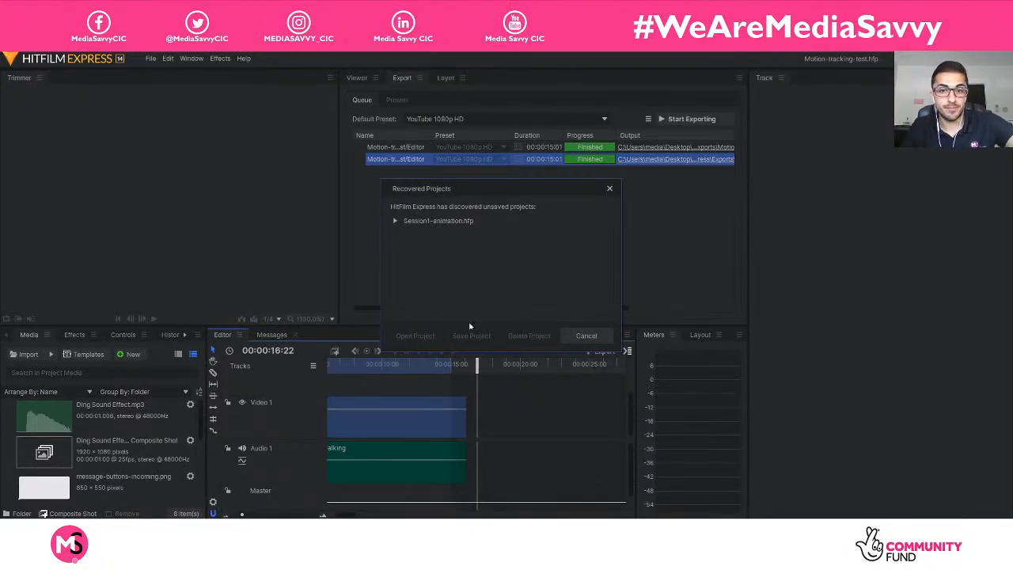
Recover the unsaved Session1-animation.hfp project and display its Phone tracking composite in the viewer.
{"action": "left_click", "coordinate": [468, 222]}
{"action": "left_click", "coordinate": [419, 336]}
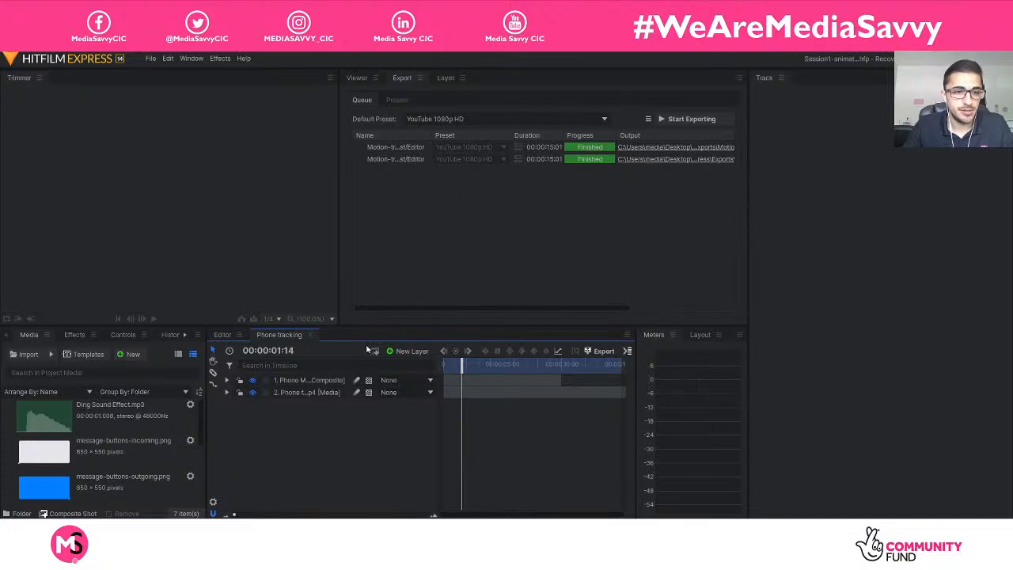
{"action": "left_click", "coordinate": [331, 381]}
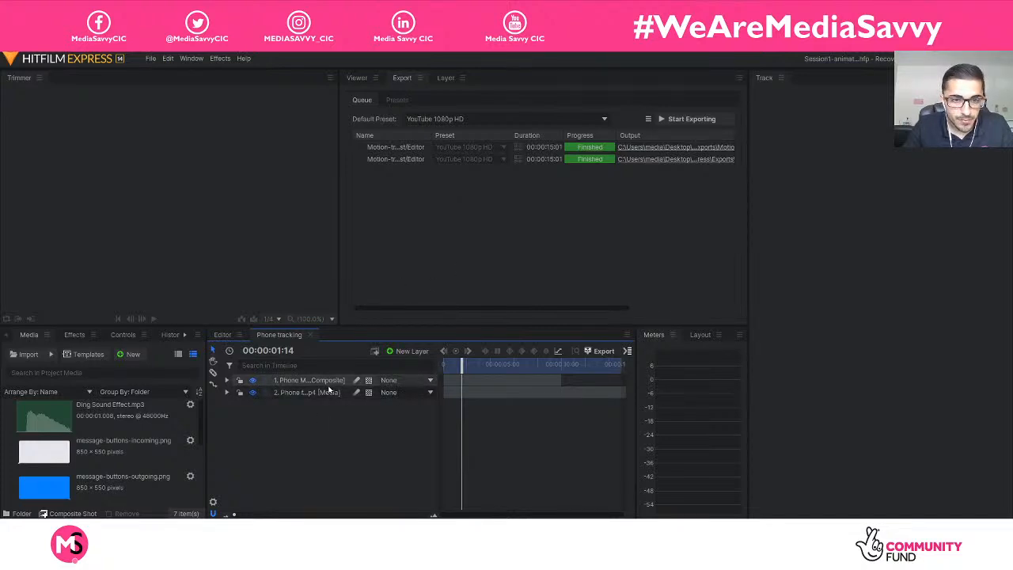
{"action": "left_click", "coordinate": [357, 78]}
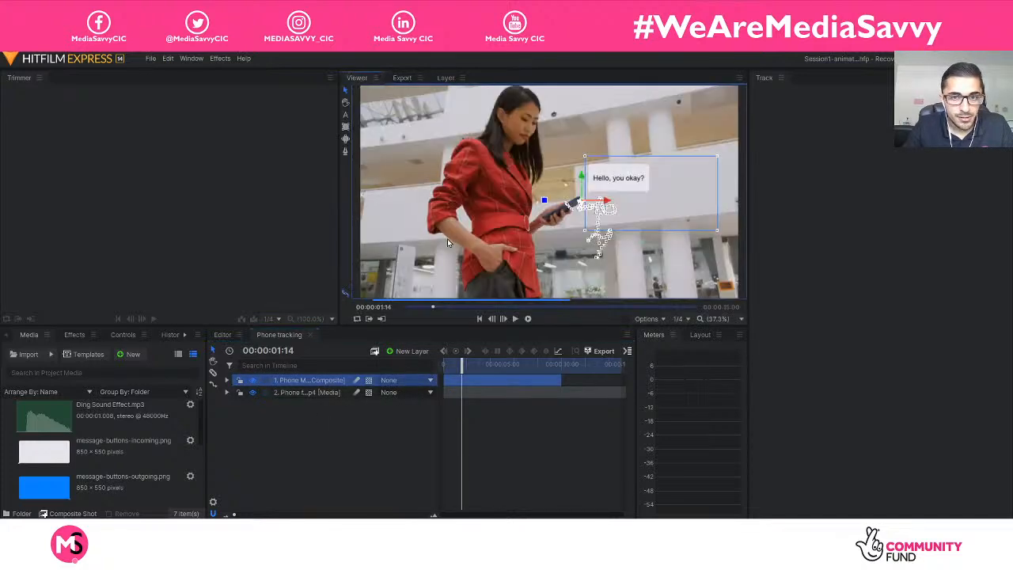
{"action": "left_click", "coordinate": [400, 428]}
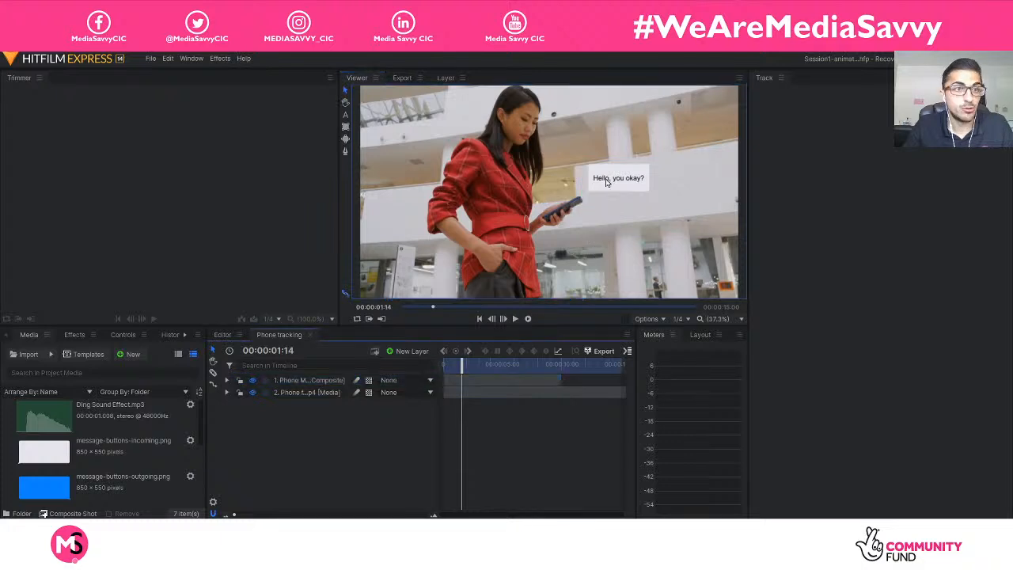
Save the recovered project to the Desktop as Session1-animation, replacing the existing file.
{"action": "left_click", "coordinate": [151, 58]}
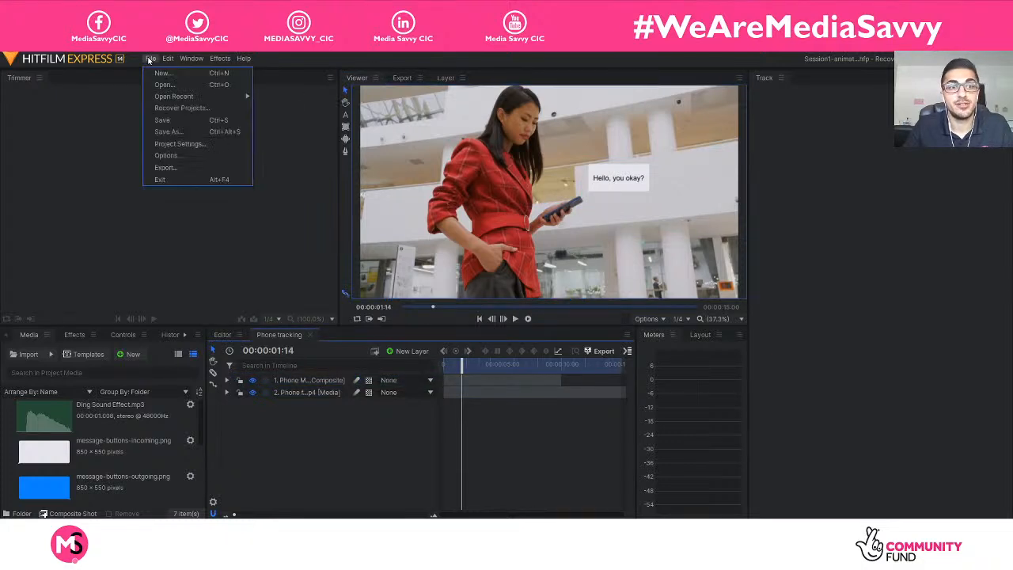
{"action": "left_click", "coordinate": [185, 123]}
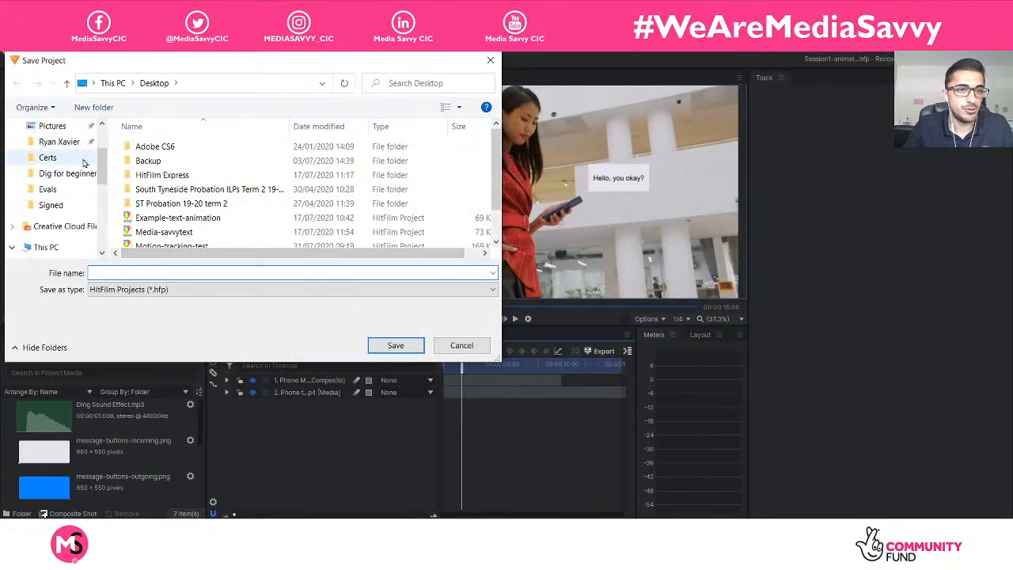
{"action": "scroll", "coordinate": [170, 190], "scroll_direction": "down", "scroll_amount": 1}
{"action": "left_click", "coordinate": [187, 227]}
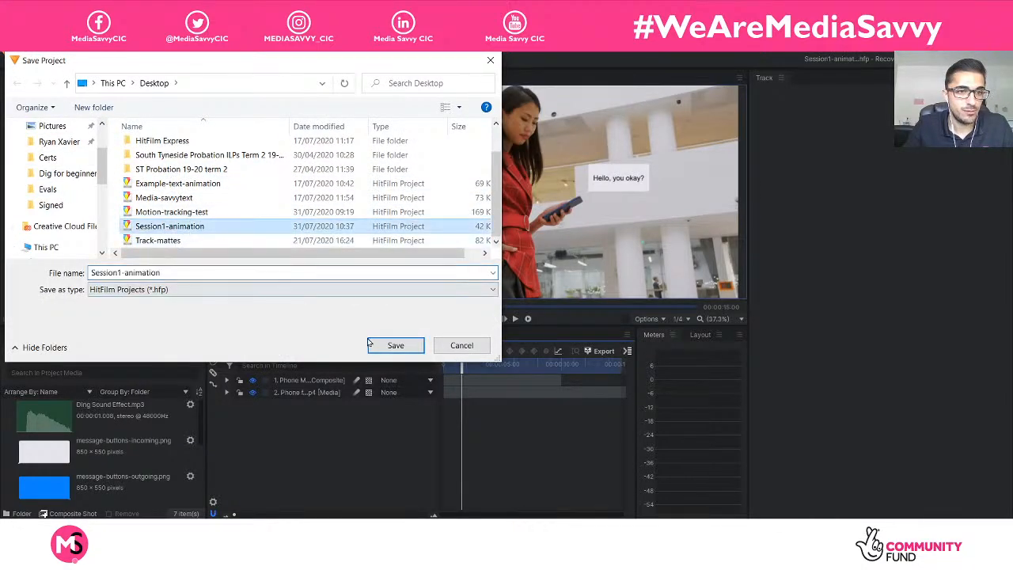
{"action": "left_click", "coordinate": [395, 345]}
{"action": "left_click", "coordinate": [525, 283]}
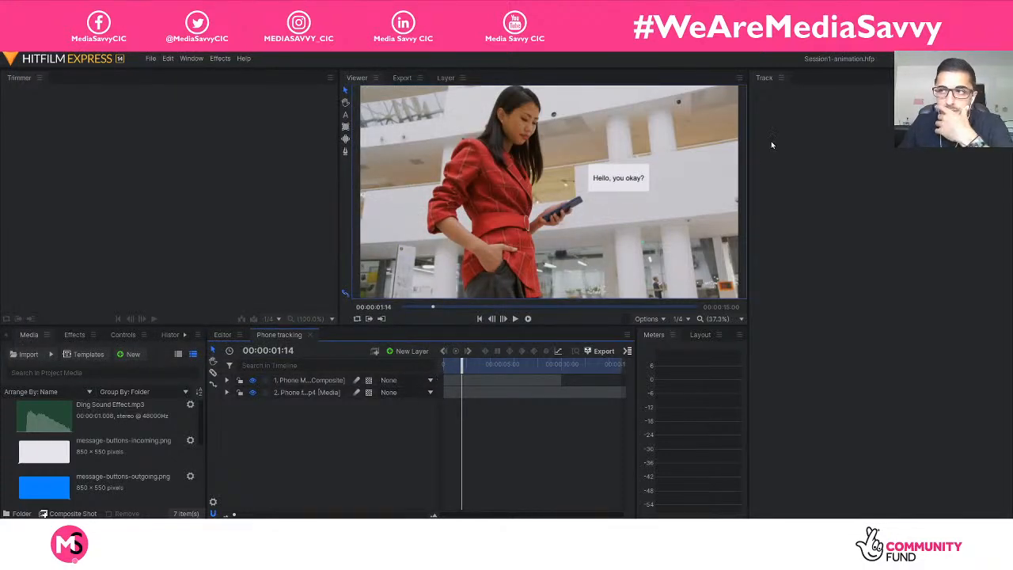
Return the playhead to 00:00:00:00 and resize the panels to widen the timeline and its layer name column.
{"action": "left_click", "coordinate": [337, 381]}
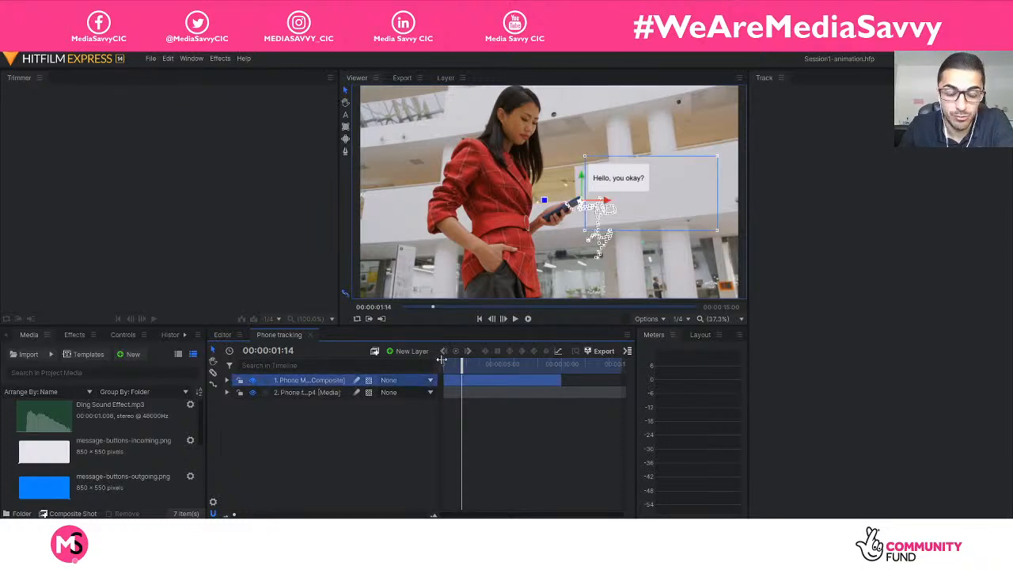
{"action": "left_click_drag", "start_coordinate": [462, 364], "coordinate": [424, 363]}
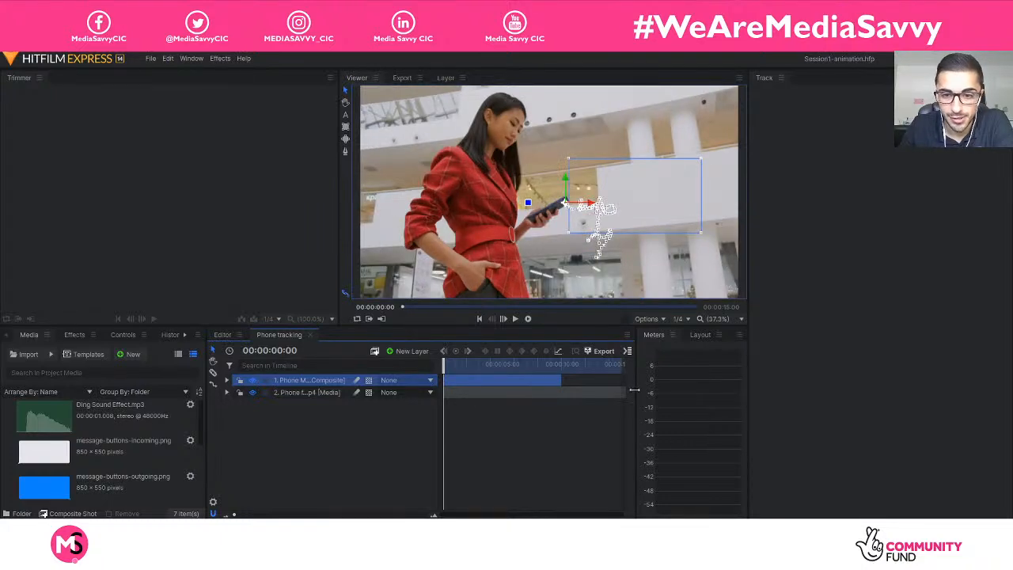
{"action": "left_click_drag", "start_coordinate": [636, 390], "coordinate": [970, 390]}
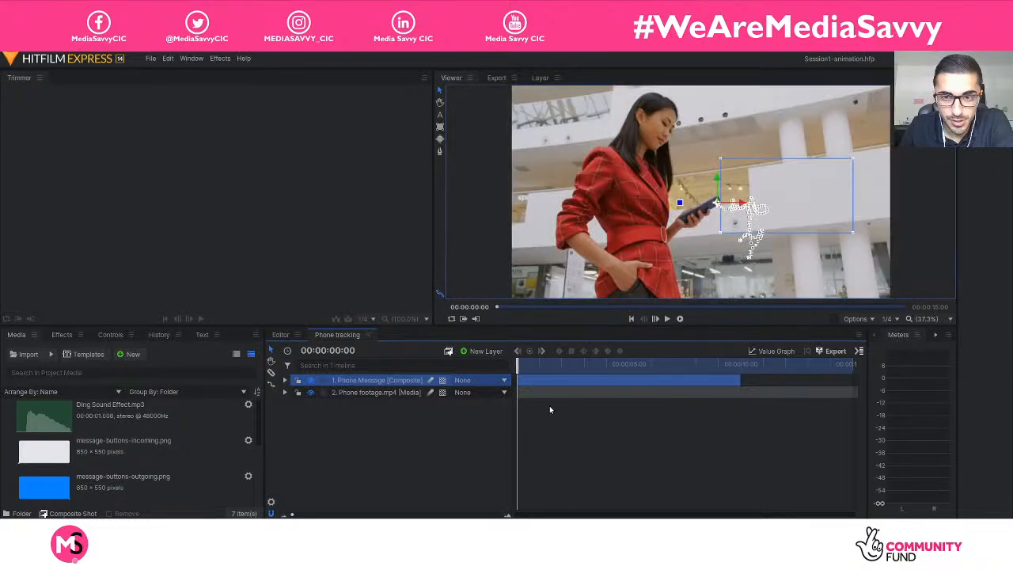
{"action": "left_click", "coordinate": [383, 407]}
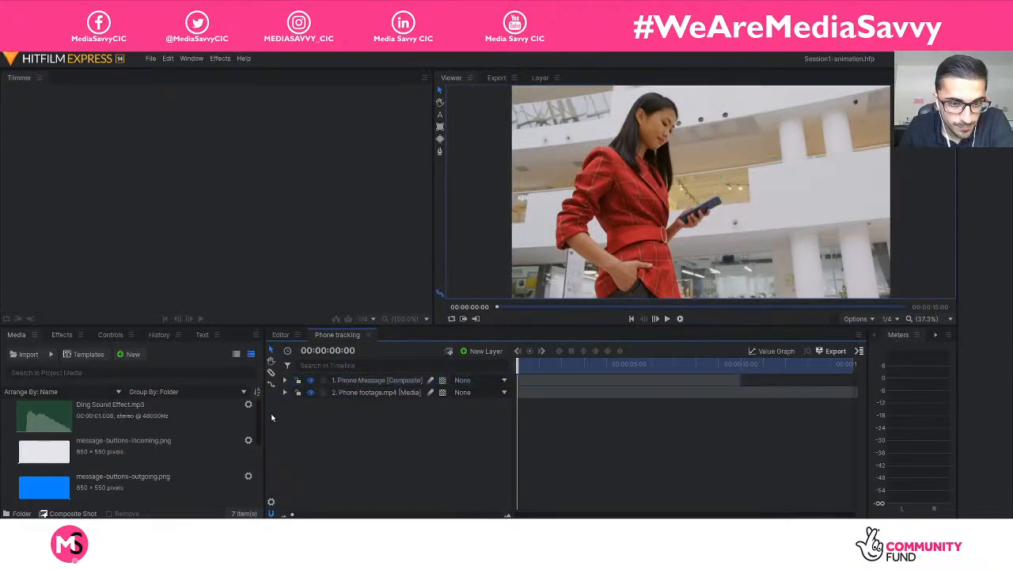
{"action": "left_click_drag", "start_coordinate": [265, 418], "coordinate": [162, 417]}
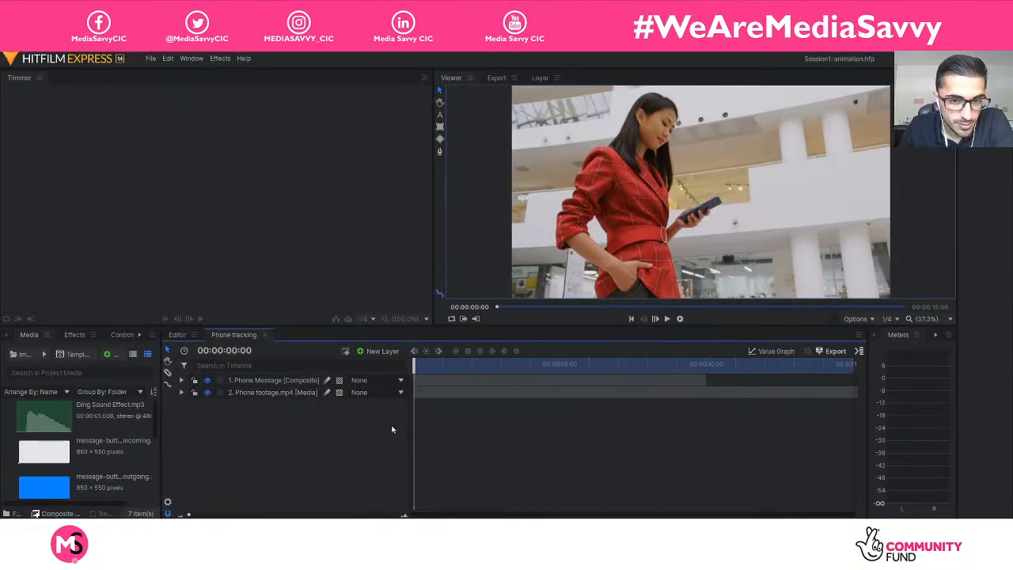
{"action": "left_click_drag", "start_coordinate": [411, 432], "coordinate": [432, 420]}
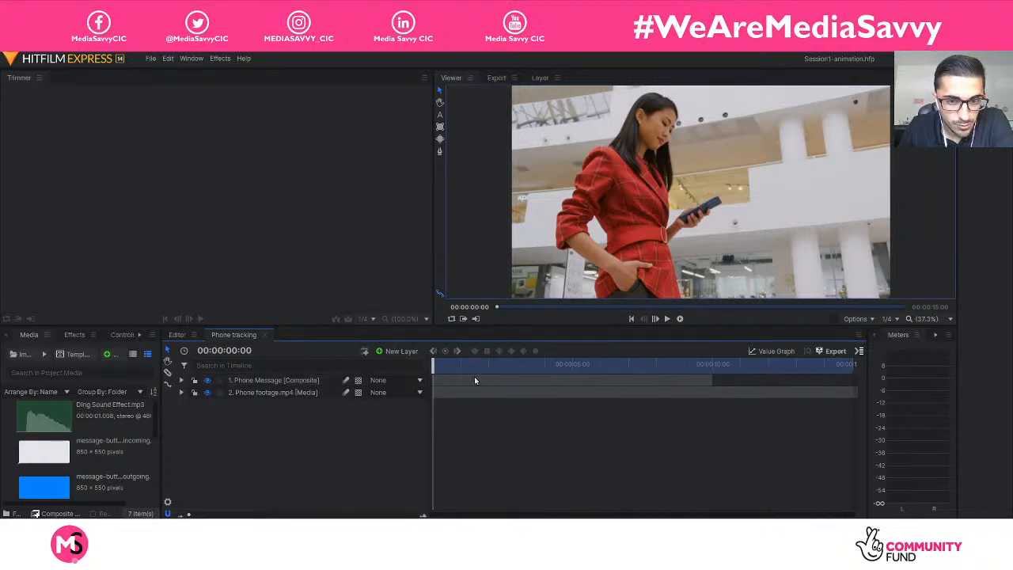
Play the composite from the start, stop at 00:00:01:17, and inspect the Phone Message layer's transform properties.
{"action": "left_click_drag", "start_coordinate": [433, 365], "coordinate": [444, 364]}
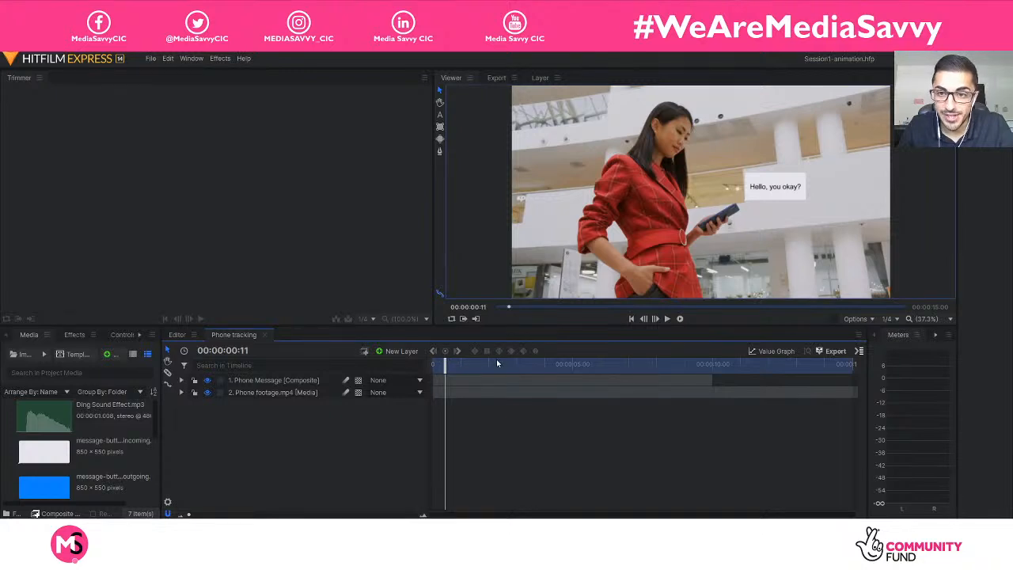
{"action": "left_click_drag", "start_coordinate": [444, 361], "coordinate": [420, 364]}
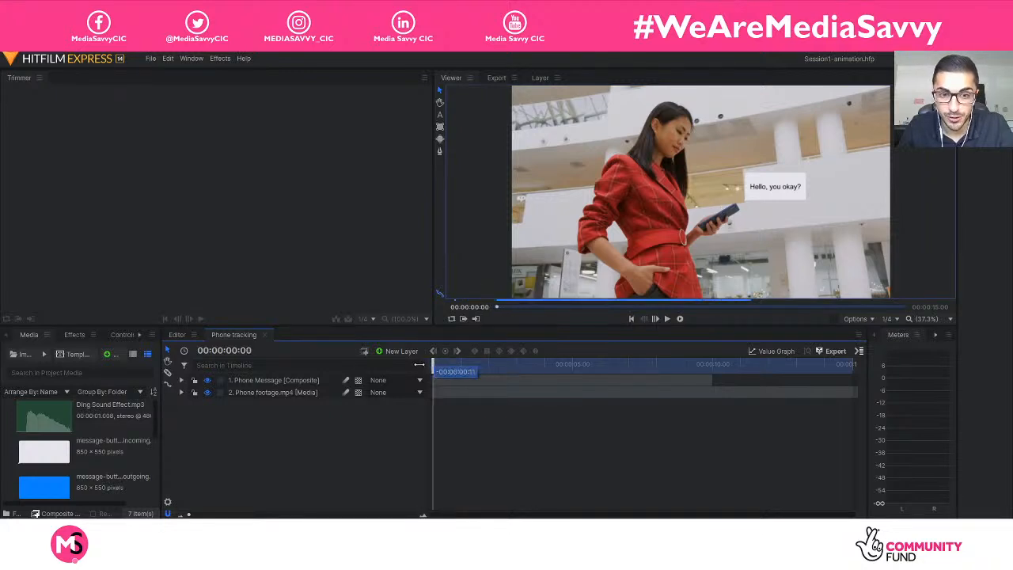
{"action": "key", "text": "space"}
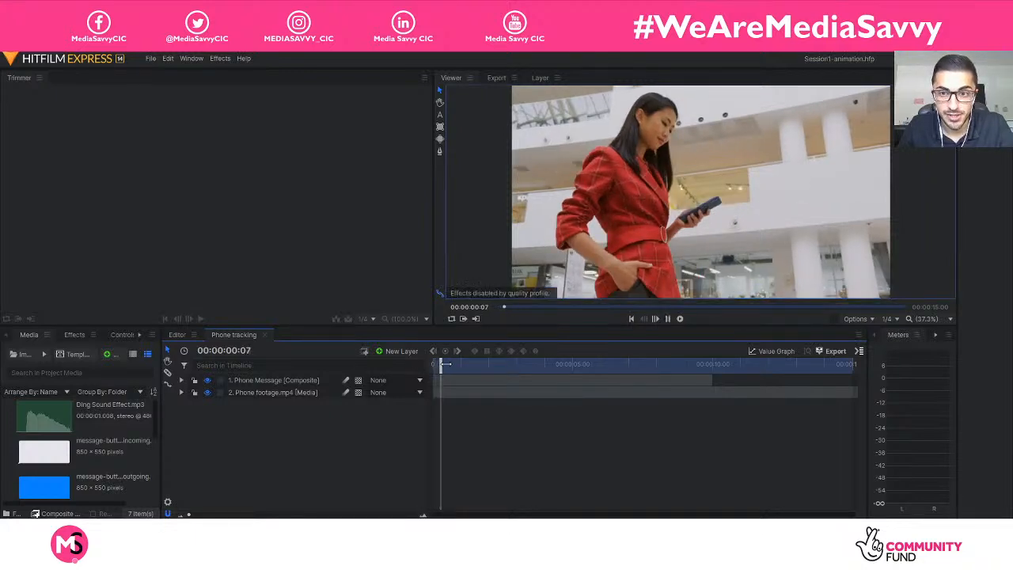
{"action": "key", "text": "space"}
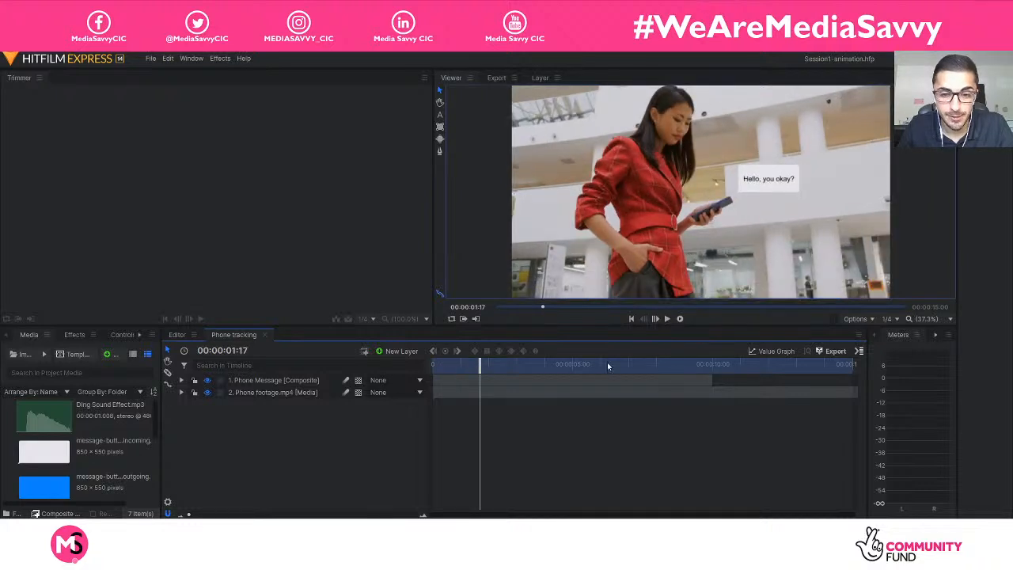
{"action": "left_click", "coordinate": [182, 380]}
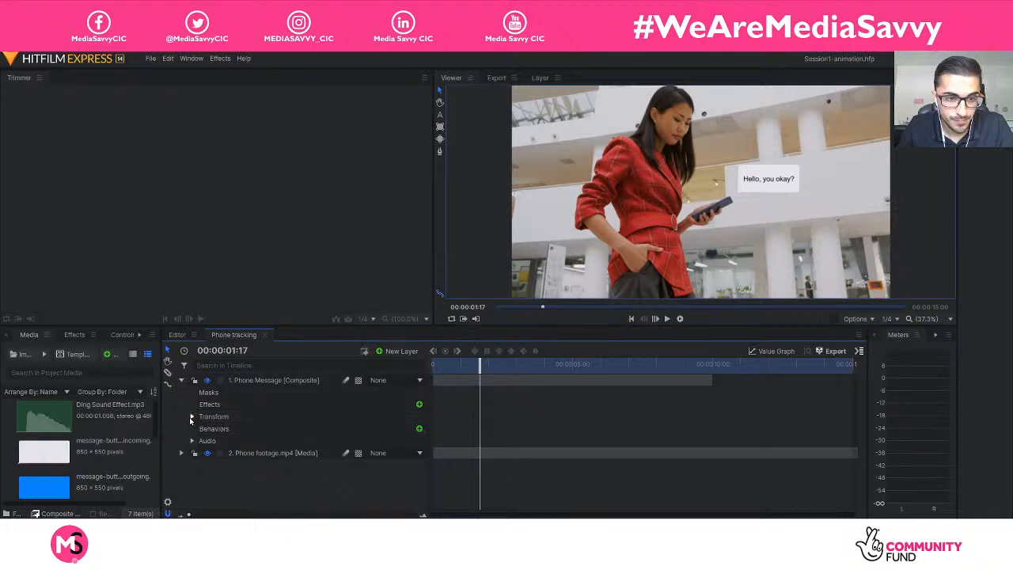
{"action": "left_click", "coordinate": [192, 416]}
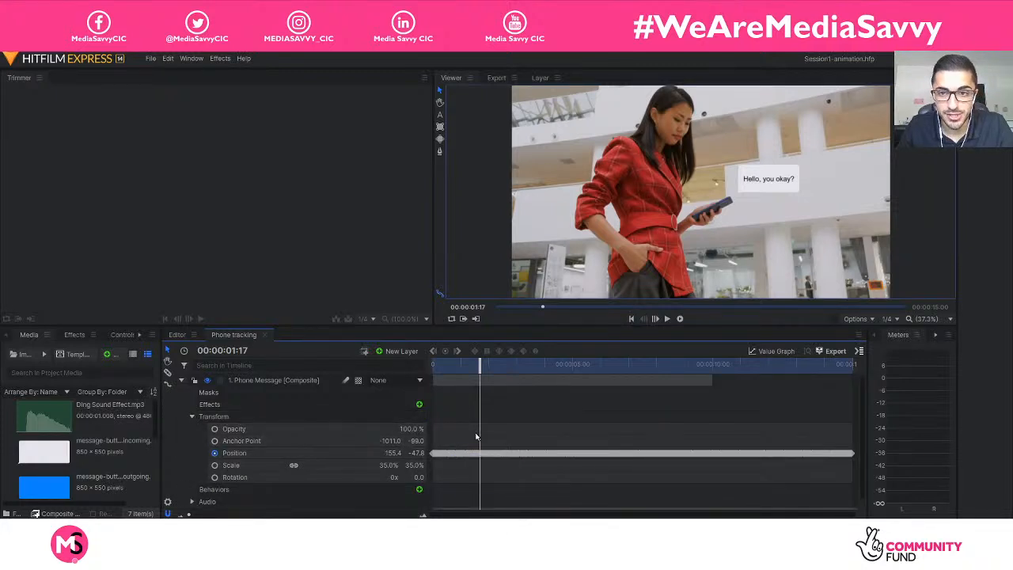
{"action": "left_click", "coordinate": [267, 381]}
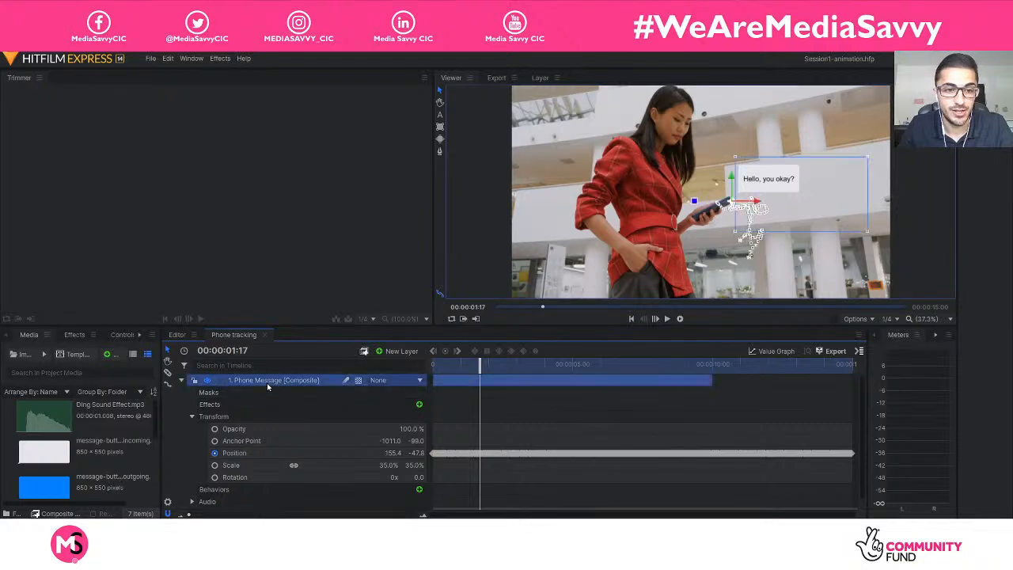
{"action": "left_click", "coordinate": [180, 381]}
{"action": "left_click", "coordinate": [240, 424]}
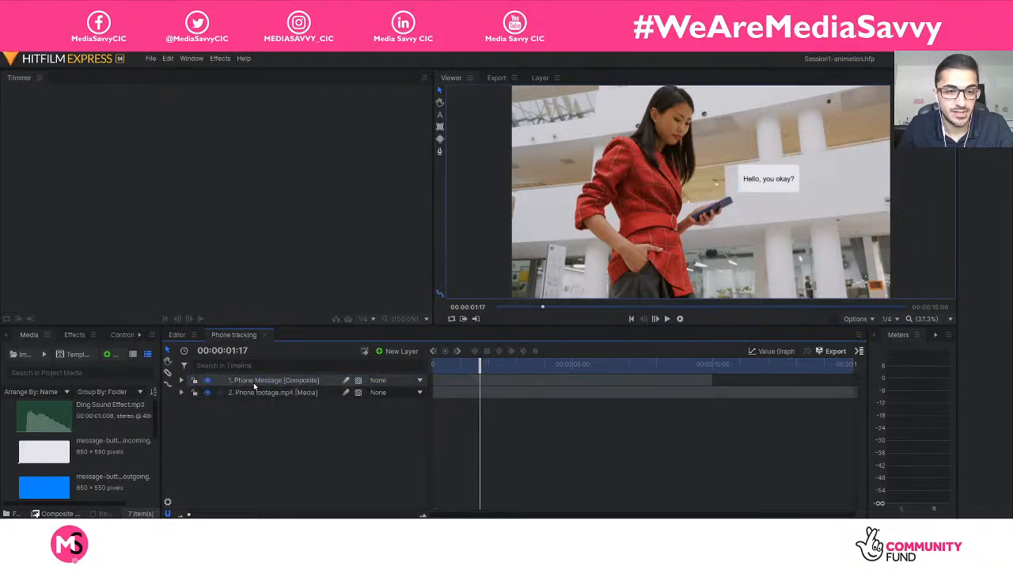
Delete the tracked Phone Message layer and add a fresh Phone Message composite above the Phone footage.mp4 layer.
{"action": "left_click", "coordinate": [254, 382]}
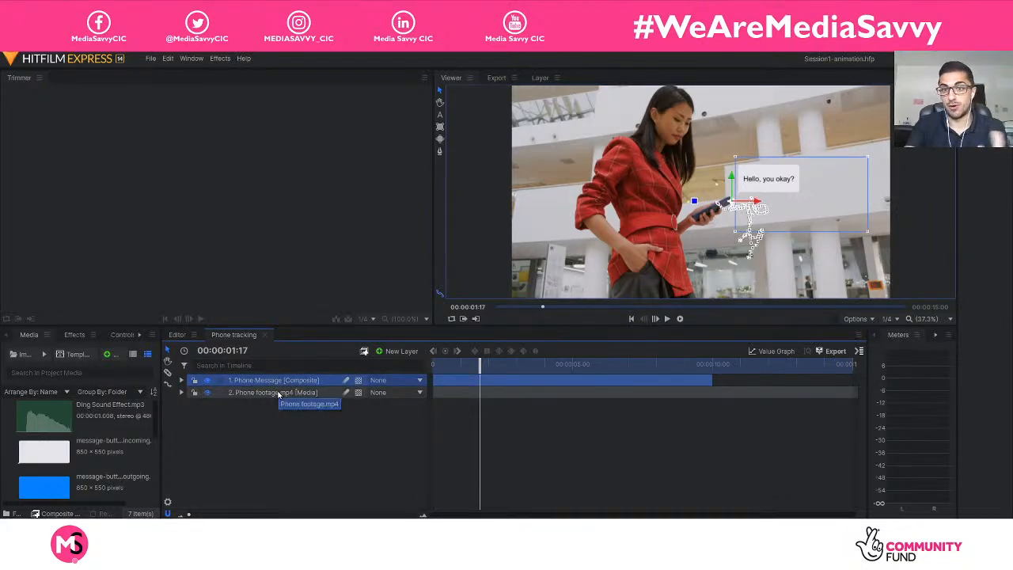
{"action": "key", "text": "Delete"}
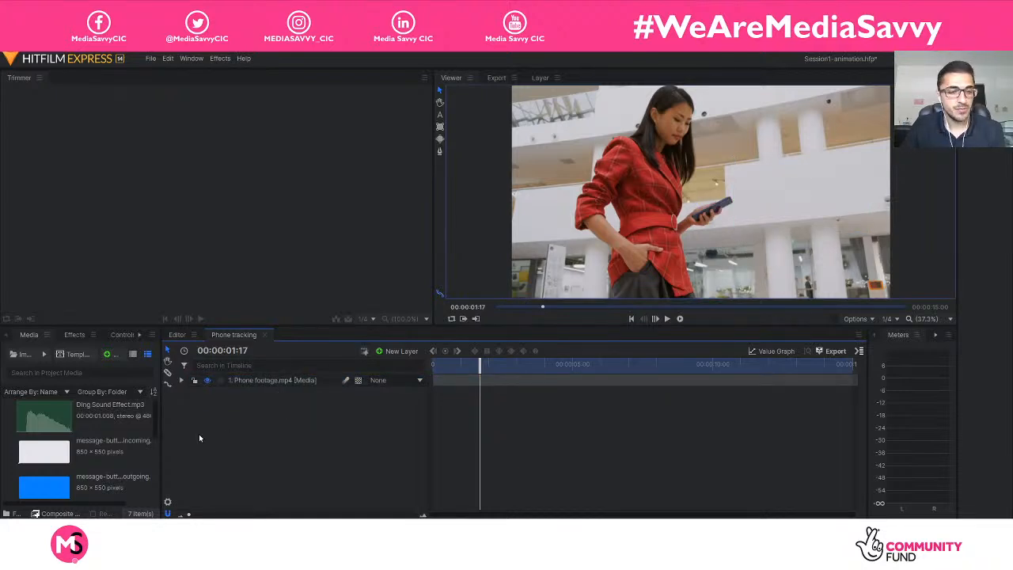
{"action": "scroll", "coordinate": [105, 440], "scroll_direction": "down", "scroll_amount": 5}
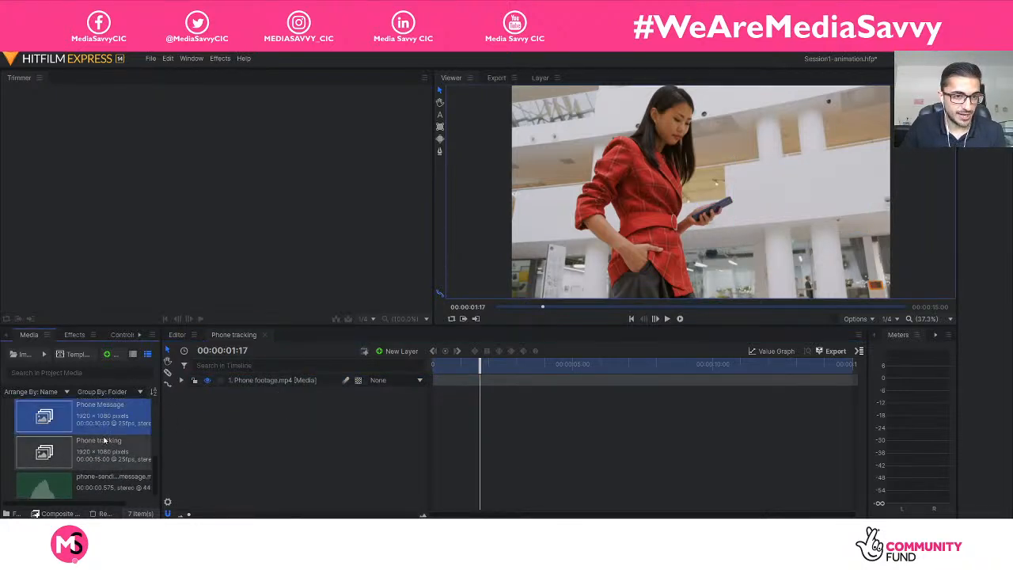
{"action": "left_click_drag", "start_coordinate": [105, 440], "coordinate": [221, 419]}
{"action": "left_click_drag", "start_coordinate": [254, 388], "coordinate": [258, 376]}
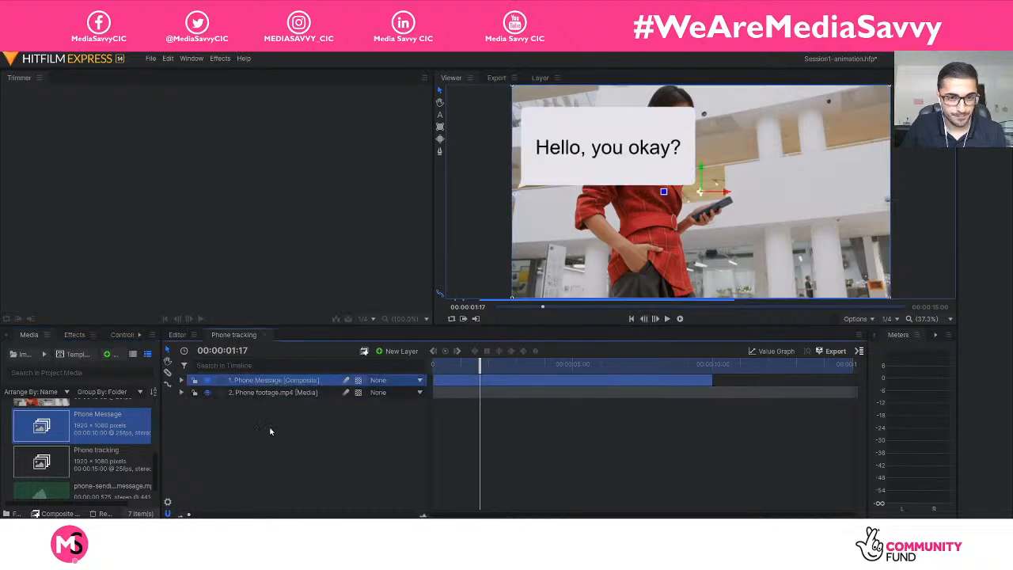
Set the fresh Phone Message layer's scale to 35% and scrub the composite to 00:00:06:19.
{"action": "left_click", "coordinate": [181, 380]}
{"action": "left_click", "coordinate": [196, 417]}
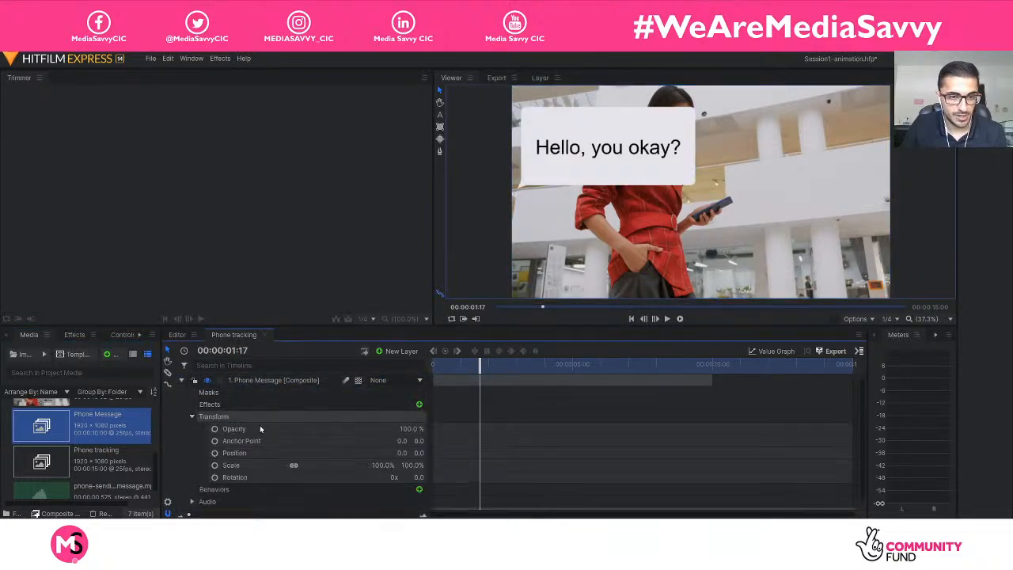
{"action": "left_click", "coordinate": [388, 465]}
{"action": "type", "text": "35"}
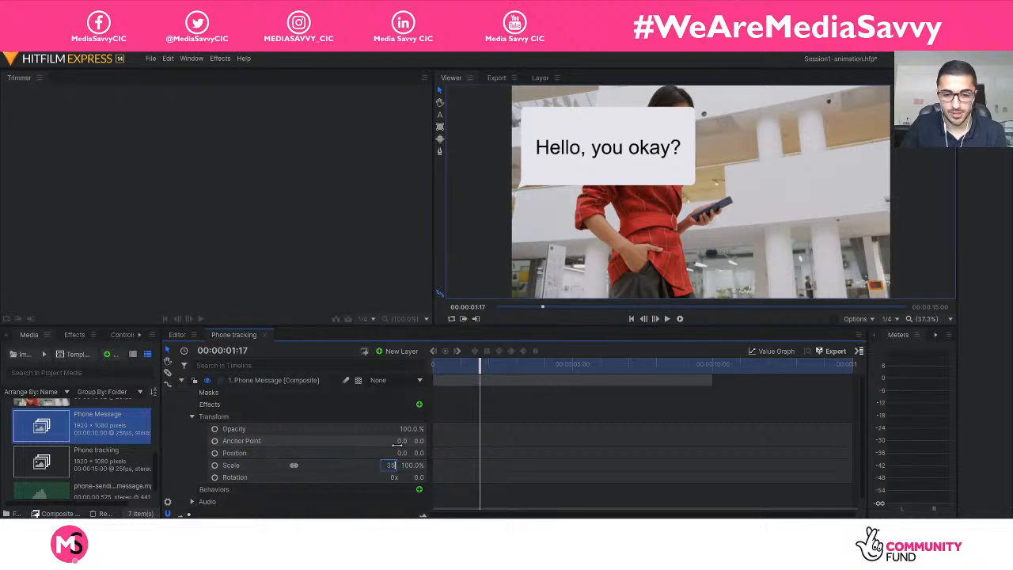
{"action": "key", "text": "Return"}
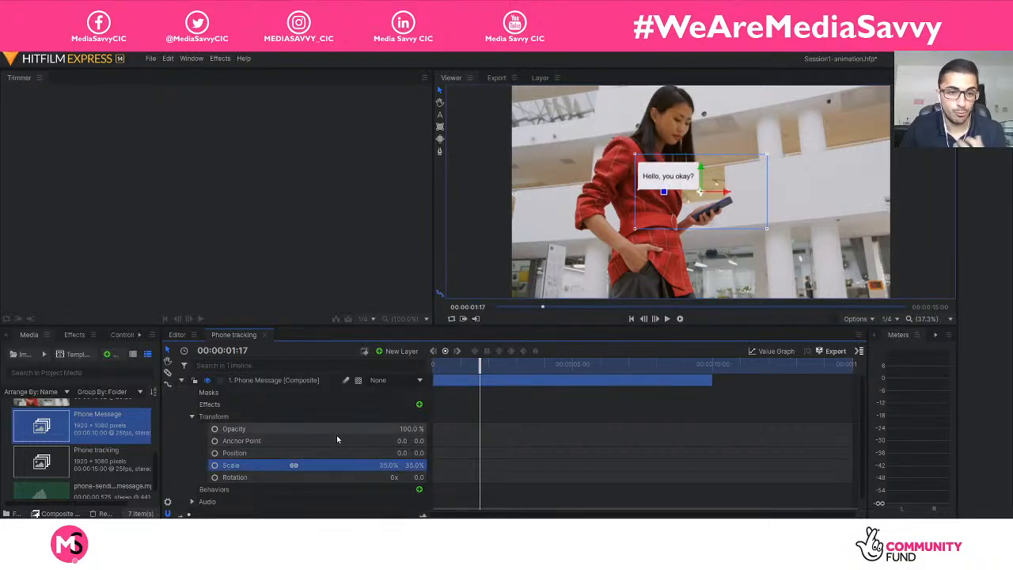
{"action": "left_click", "coordinate": [181, 382]}
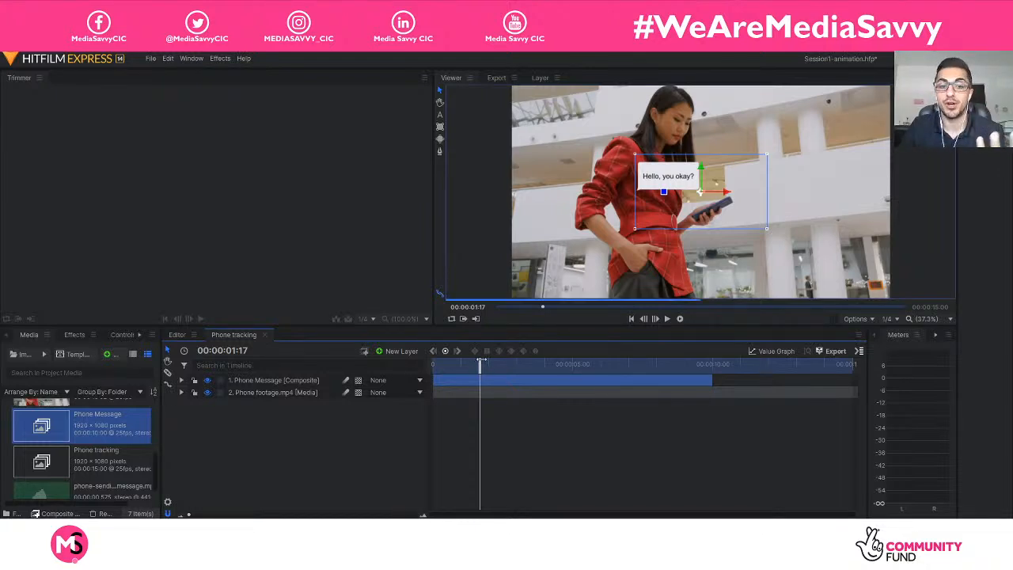
{"action": "left_click_drag", "start_coordinate": [481, 360], "coordinate": [622, 380]}
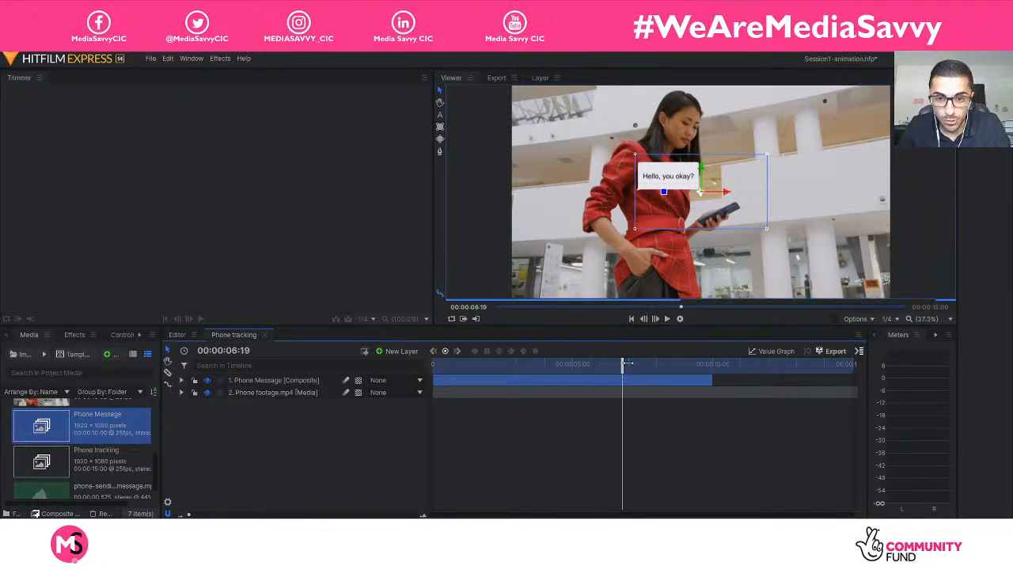
Play the composite from 00:00:00:00, then scrub to 00:00:05:11 to review the footage around the phone.
{"action": "left_click_drag", "start_coordinate": [627, 363], "coordinate": [651, 364]}
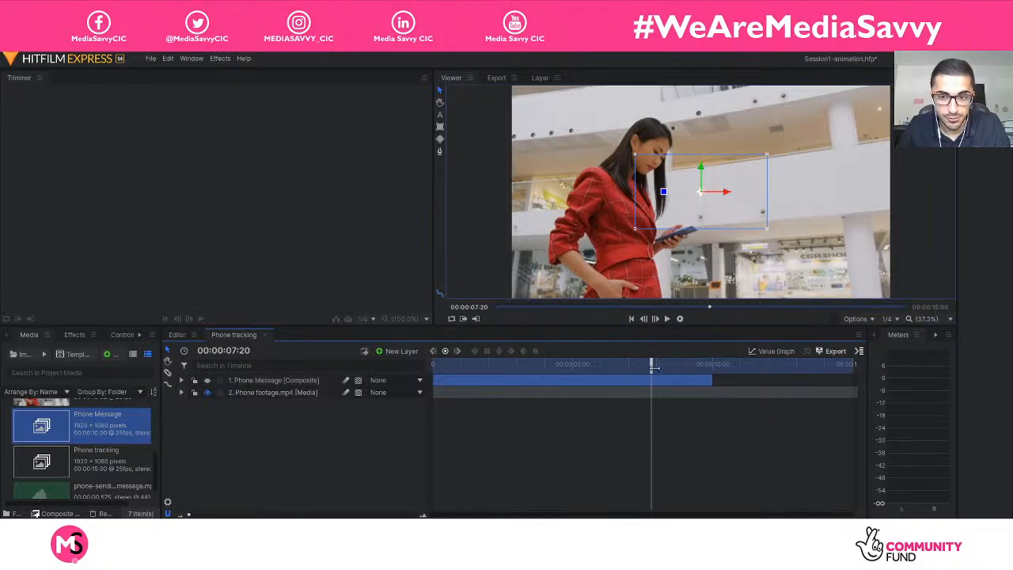
{"action": "left_click_drag", "start_coordinate": [653, 367], "coordinate": [403, 365]}
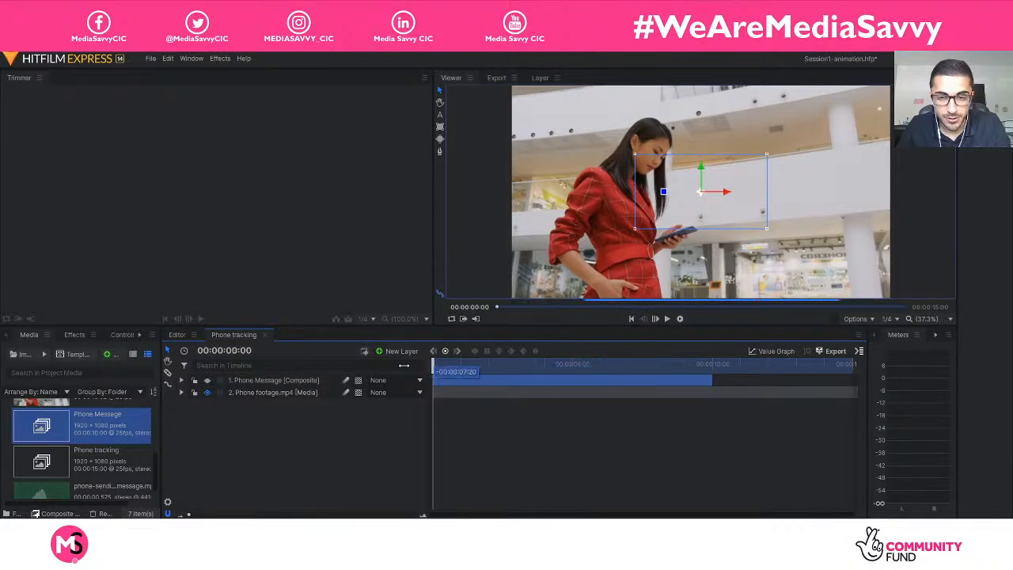
{"action": "key", "text": "space"}
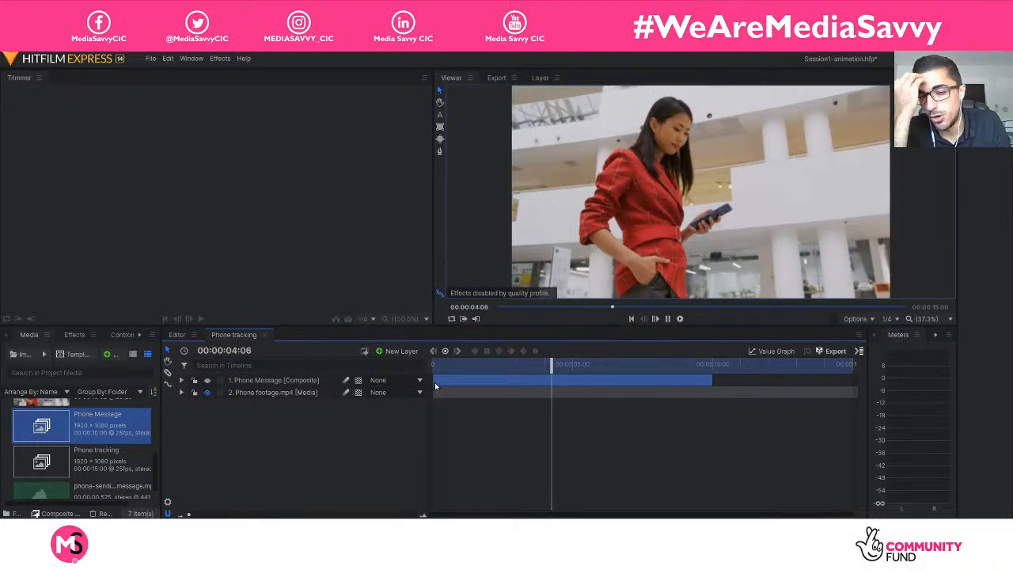
{"action": "left_click_drag", "start_coordinate": [588, 366], "coordinate": [789, 367]}
{"action": "left_click", "coordinate": [639, 365]}
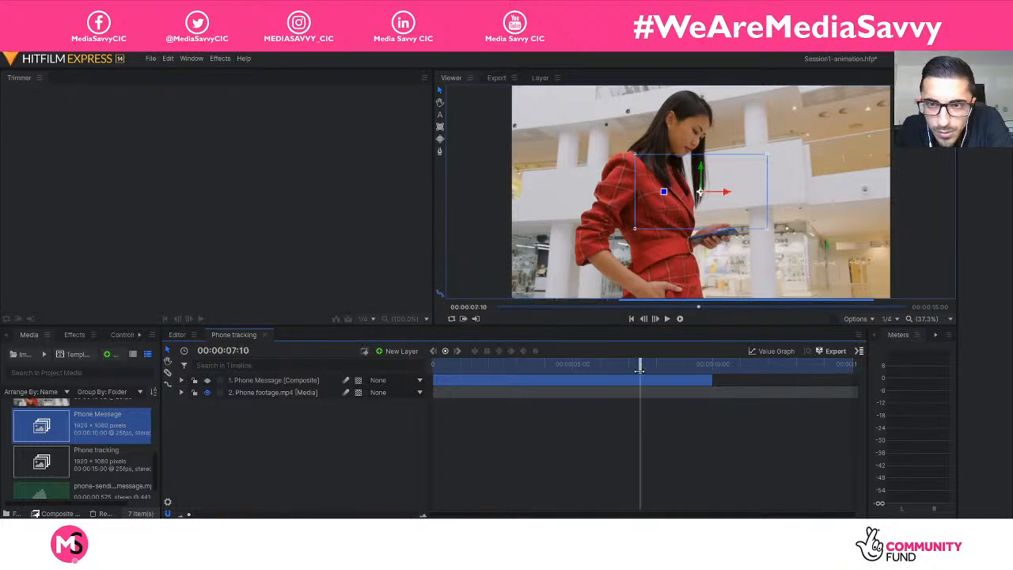
{"action": "left_click_drag", "start_coordinate": [639, 366], "coordinate": [585, 365]}
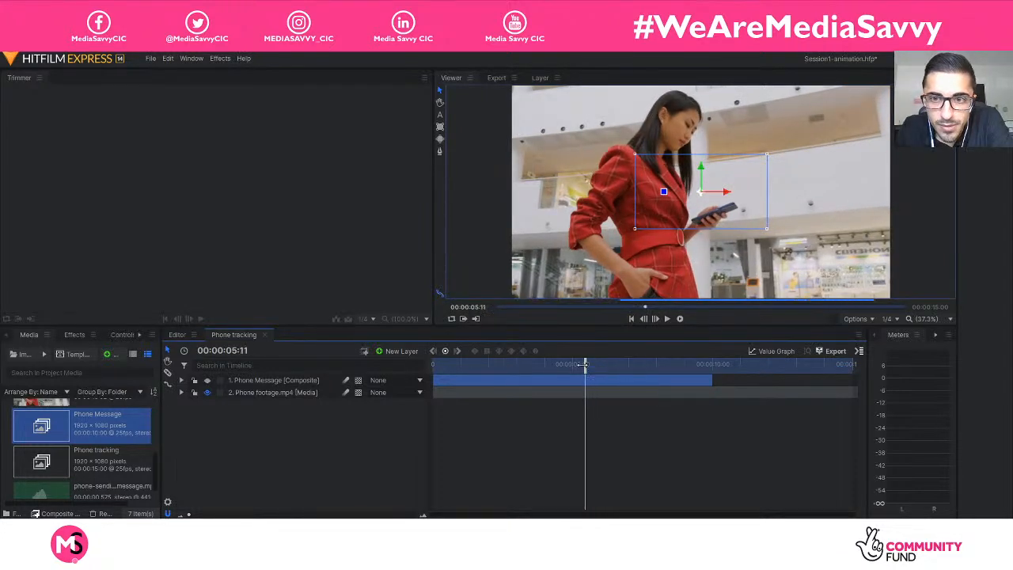
Open Phone footage.mp4 in the Trimmer and play it from the start, pausing at 00:00:03:24.
{"action": "scroll", "coordinate": [47, 455], "scroll_direction": "up", "scroll_amount": 2}
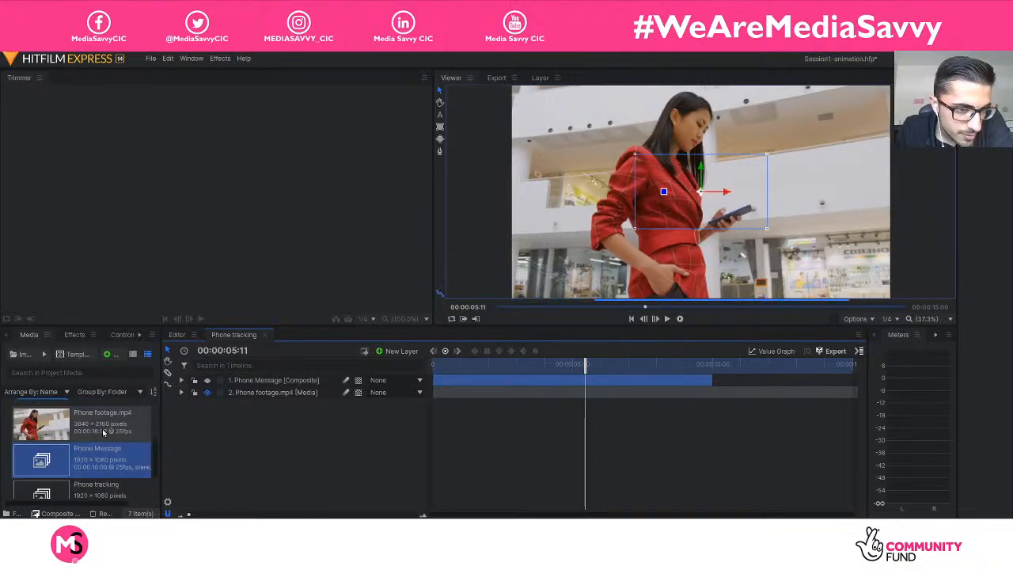
{"action": "left_click", "coordinate": [103, 432]}
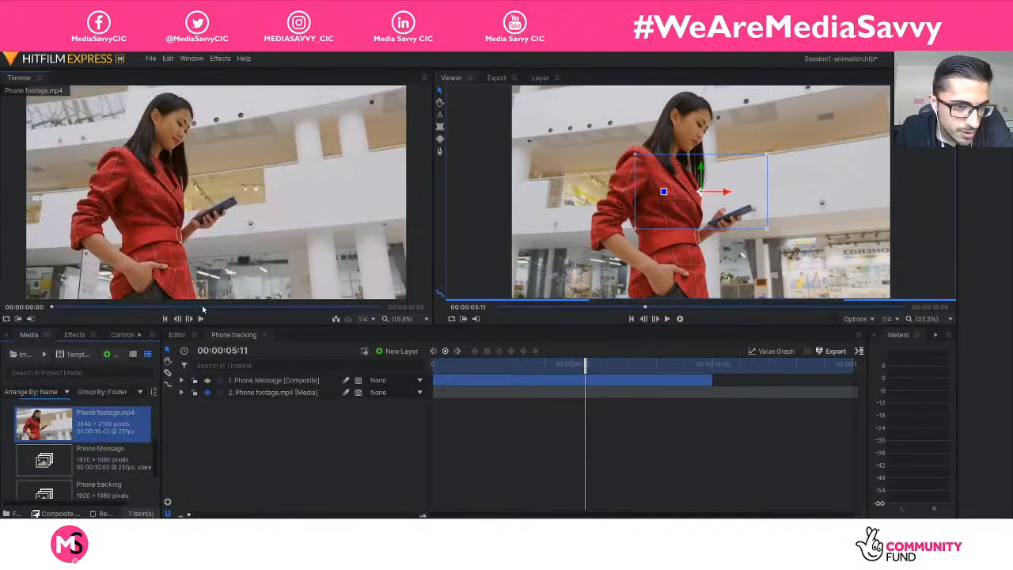
{"action": "left_click", "coordinate": [201, 318]}
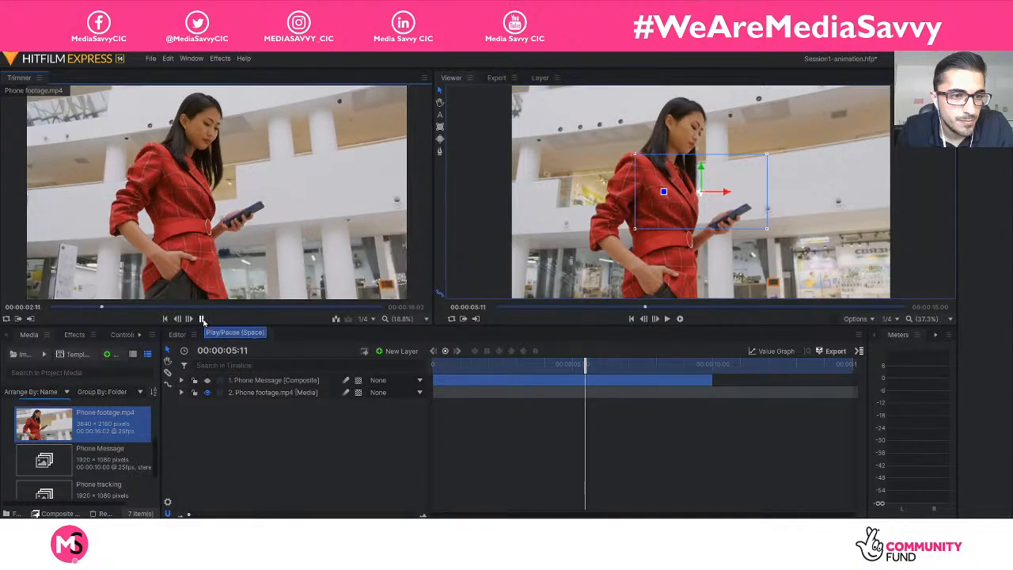
{"action": "left_click", "coordinate": [202, 318]}
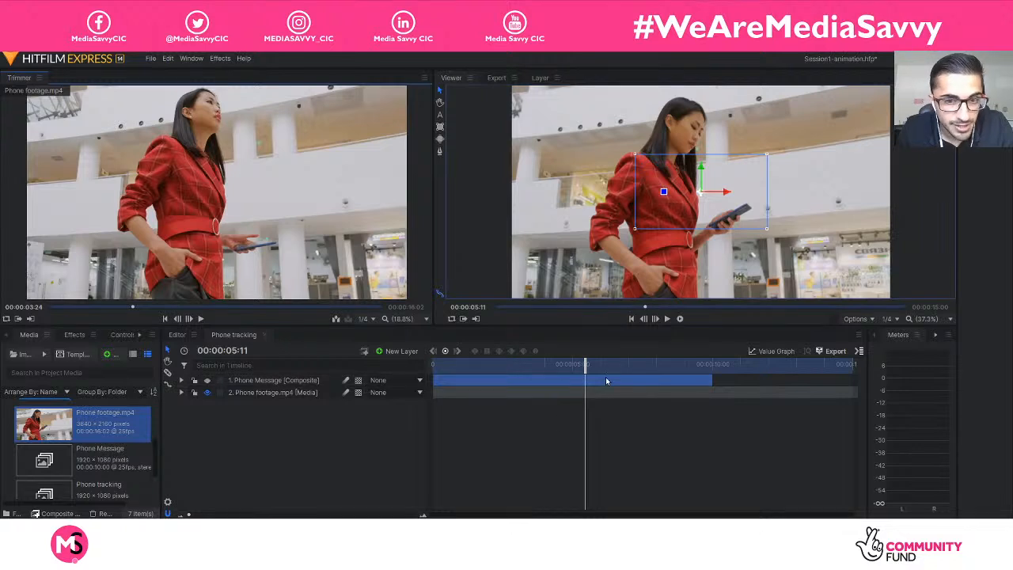
Move the playhead to 00:00:03:14 and shift the Phone Message layer in time so it starts there.
{"action": "left_click_drag", "start_coordinate": [585, 366], "coordinate": [532, 371]}
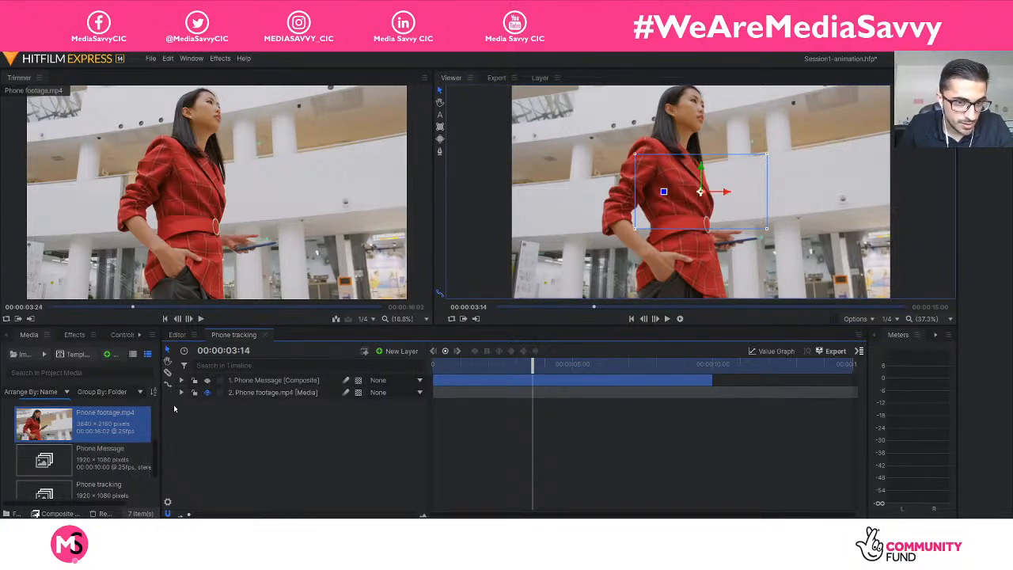
{"action": "scroll", "coordinate": [112, 422], "scroll_direction": "up", "scroll_amount": 3}
{"action": "left_click", "coordinate": [102, 420]}
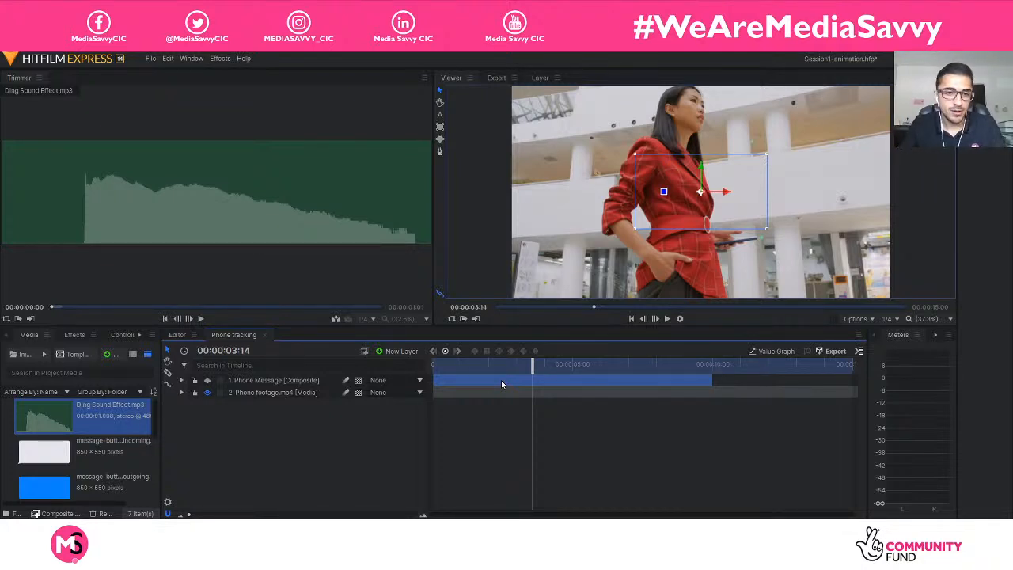
{"action": "left_click_drag", "start_coordinate": [510, 381], "coordinate": [535, 381]}
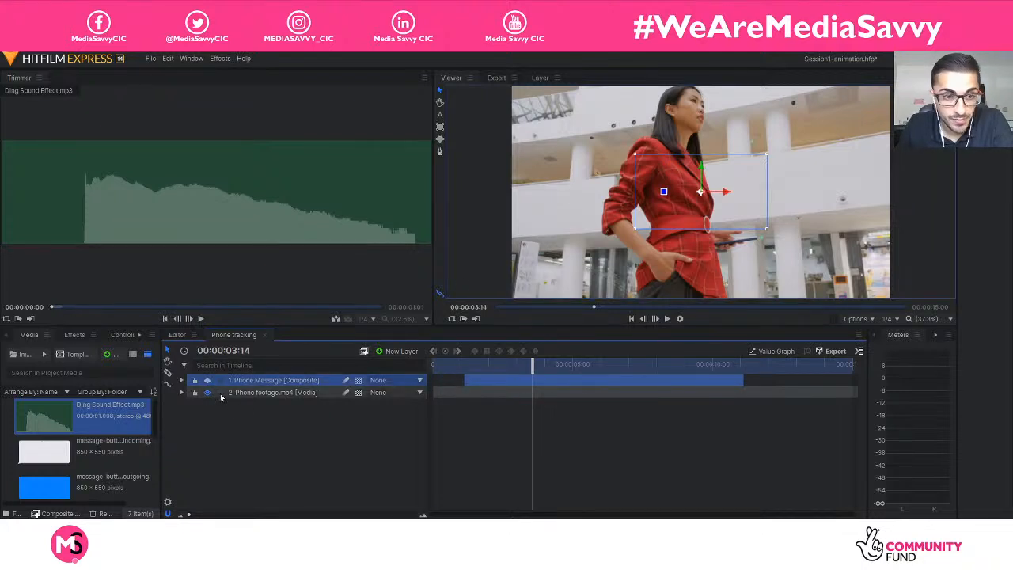
{"action": "left_click", "coordinate": [182, 380]}
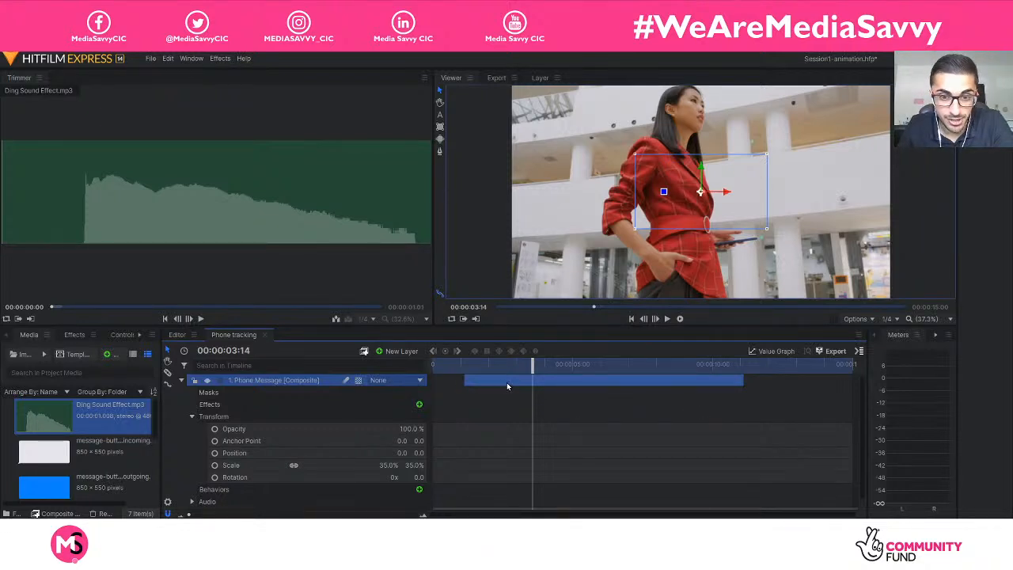
{"action": "left_click_drag", "start_coordinate": [507, 386], "coordinate": [532, 388]}
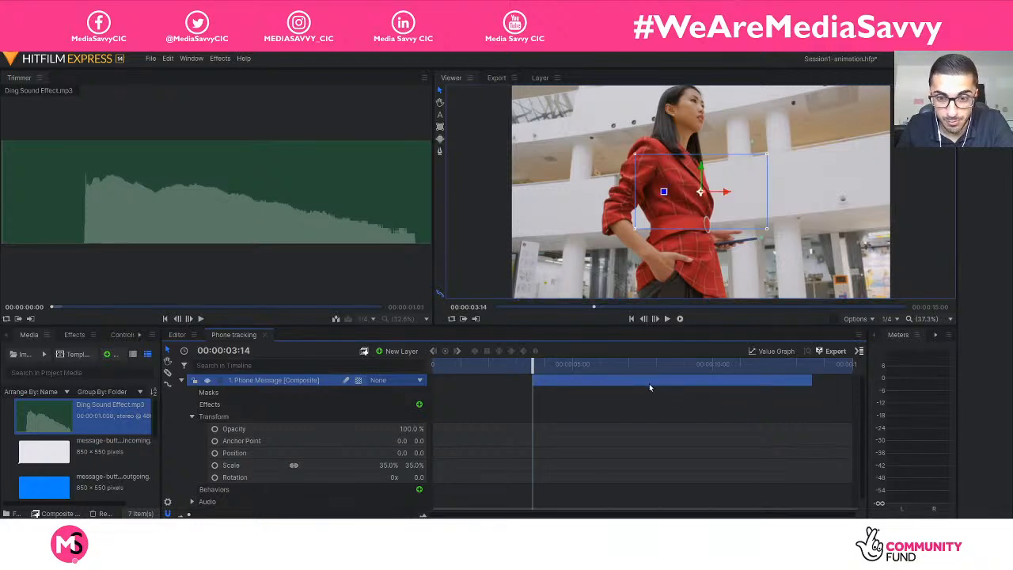
{"action": "left_click", "coordinate": [182, 380]}
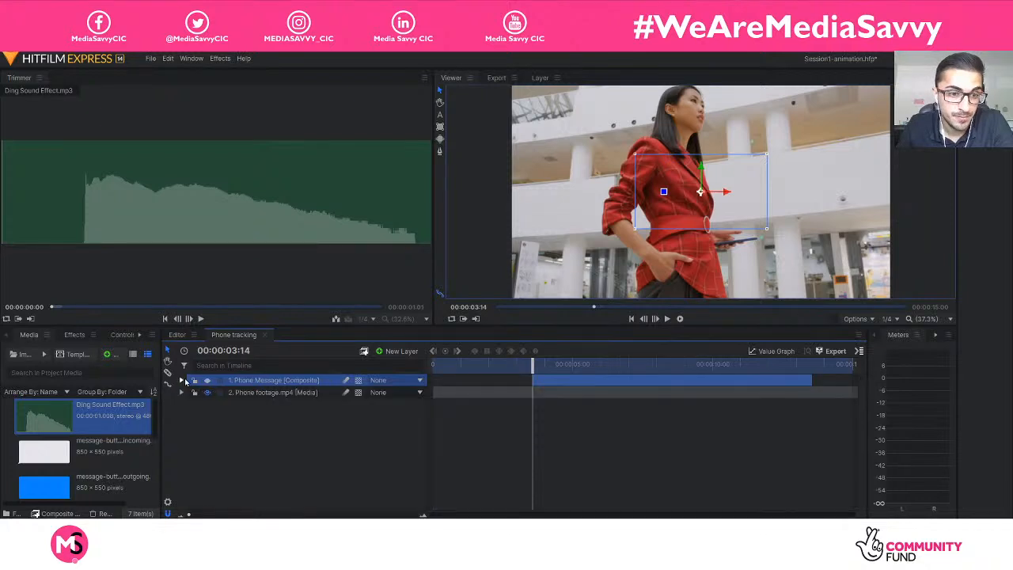
Play the composite from 00:00:00:00, stop at 00:00:08:24, and return the playhead to 00:00:03:14.
{"action": "left_click_drag", "start_coordinate": [532, 366], "coordinate": [396, 361]}
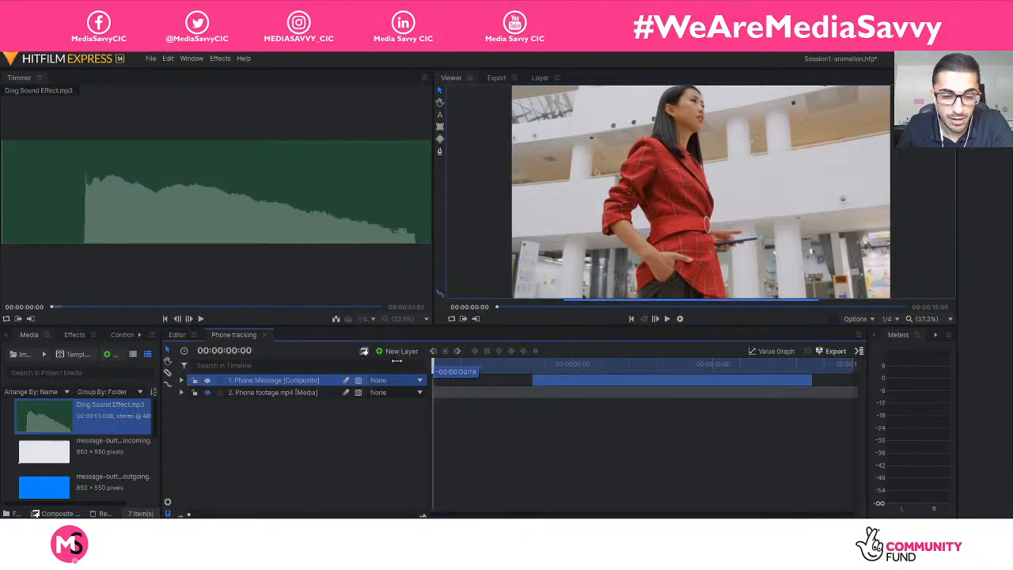
{"action": "key", "text": "space"}
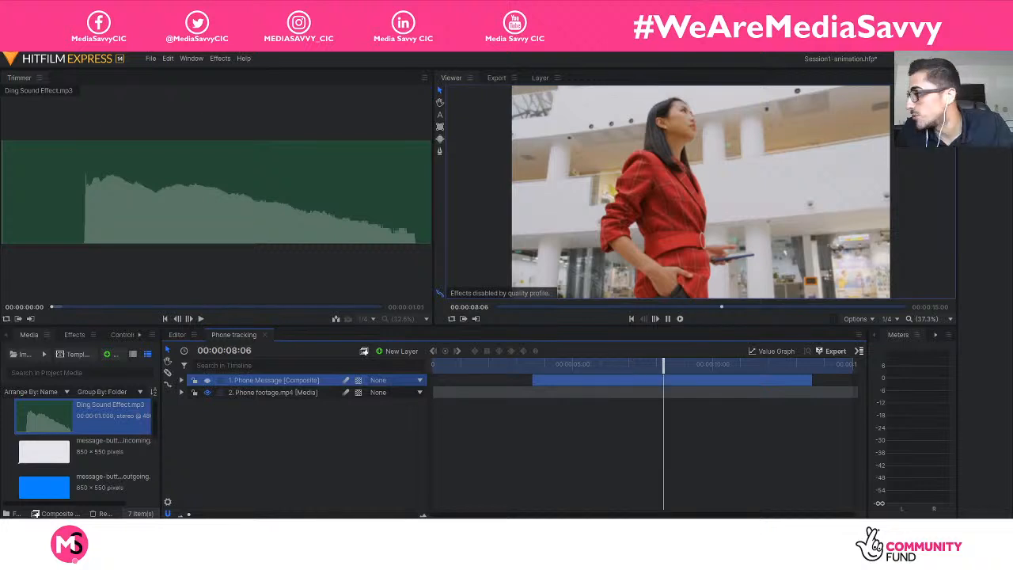
{"action": "key", "text": "space"}
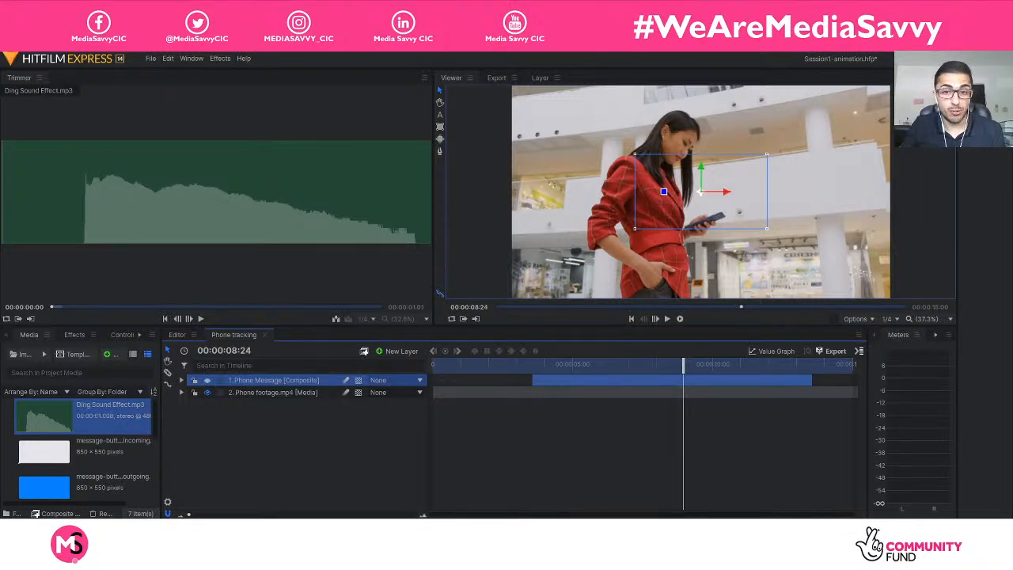
{"action": "left_click_drag", "start_coordinate": [637, 368], "coordinate": [533, 370]}
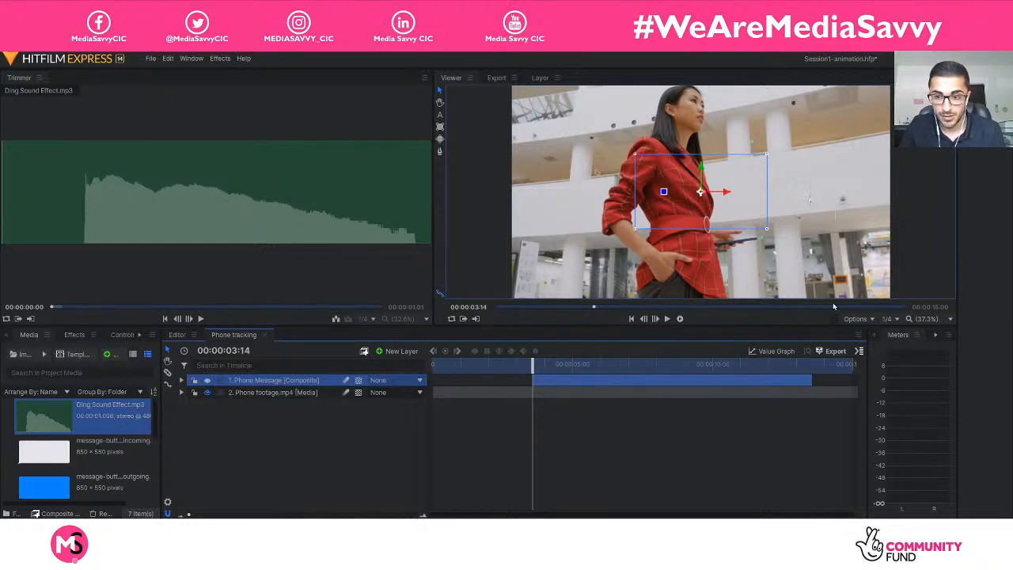
Select the Phone footage.mp4 layer's existing tracker and widen the panel showing its tracking settings.
{"action": "left_click", "coordinate": [335, 425]}
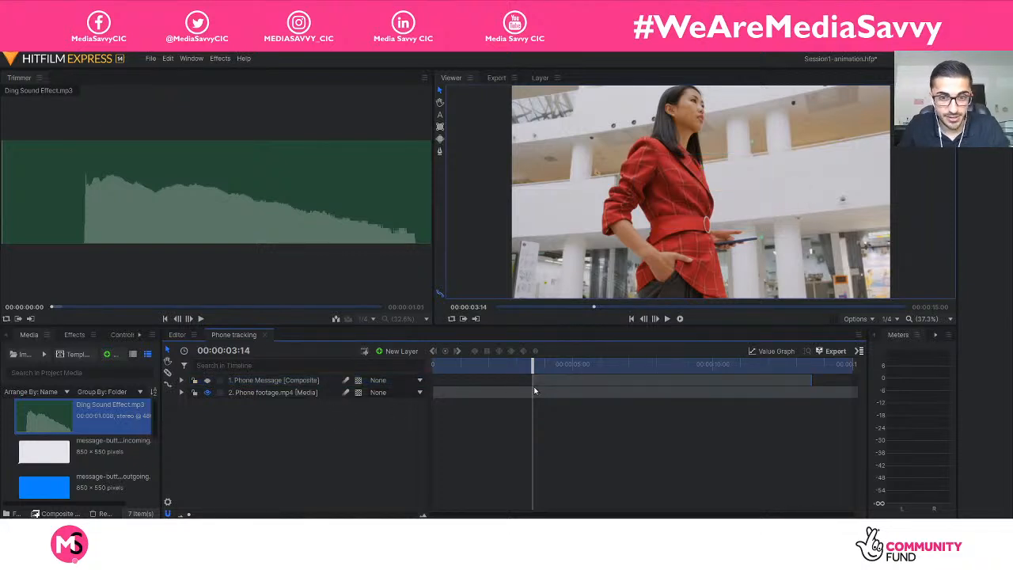
{"action": "left_click", "coordinate": [246, 392]}
{"action": "left_click", "coordinate": [181, 392]}
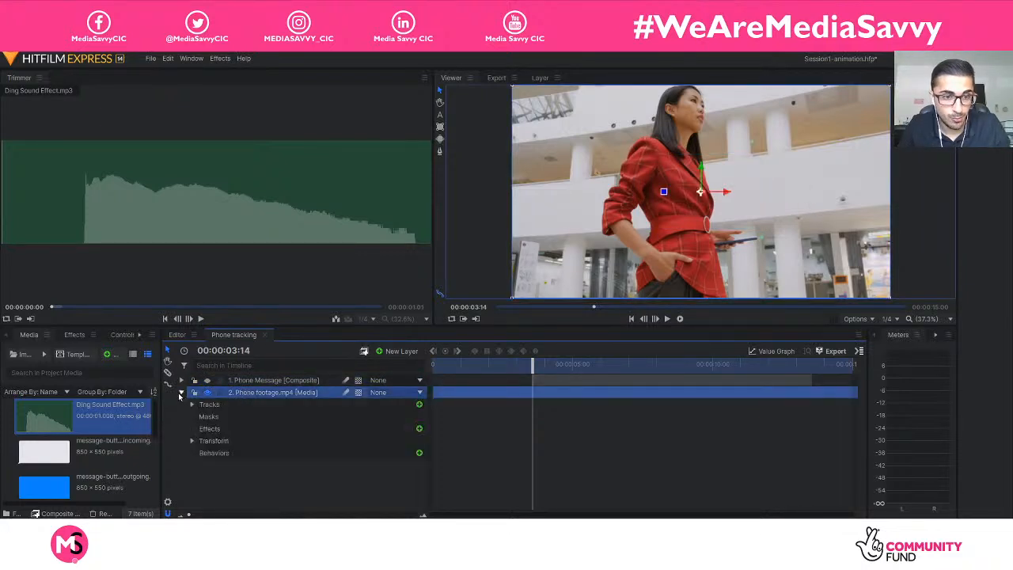
{"action": "left_click", "coordinate": [209, 405]}
{"action": "left_click", "coordinate": [191, 404]}
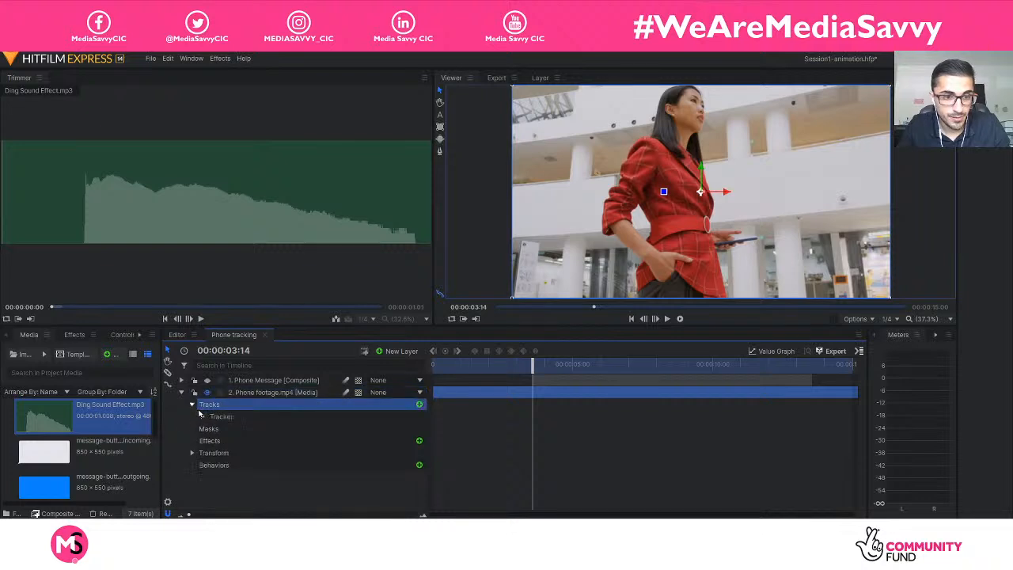
{"action": "left_click", "coordinate": [217, 417]}
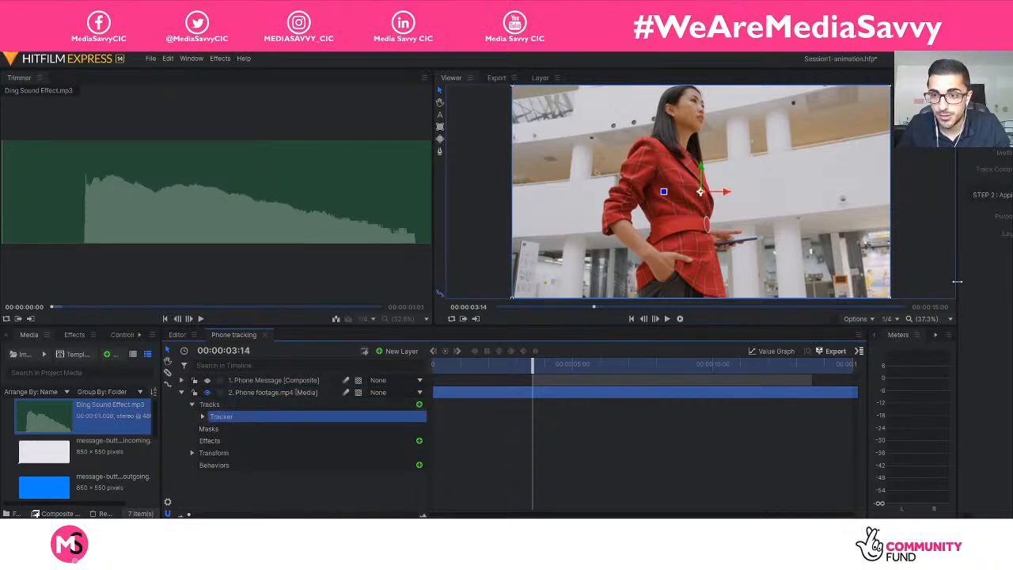
{"action": "left_click_drag", "start_coordinate": [956, 281], "coordinate": [767, 282]}
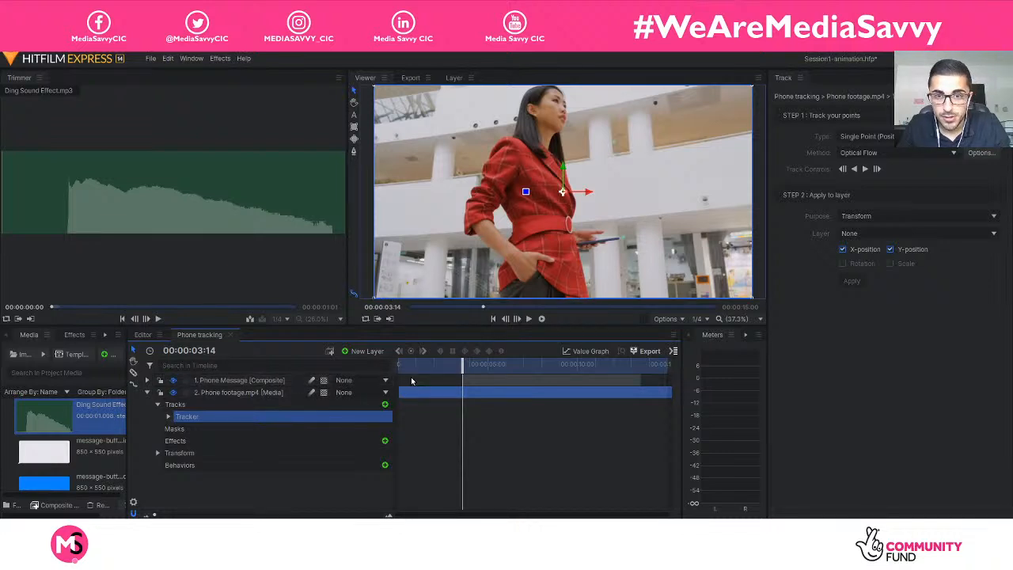
Apply the tracker as a Transform to the Phone Message layer's X and Y position, and play the composite to 00:00:08:02.
{"action": "left_click", "coordinate": [851, 217]}
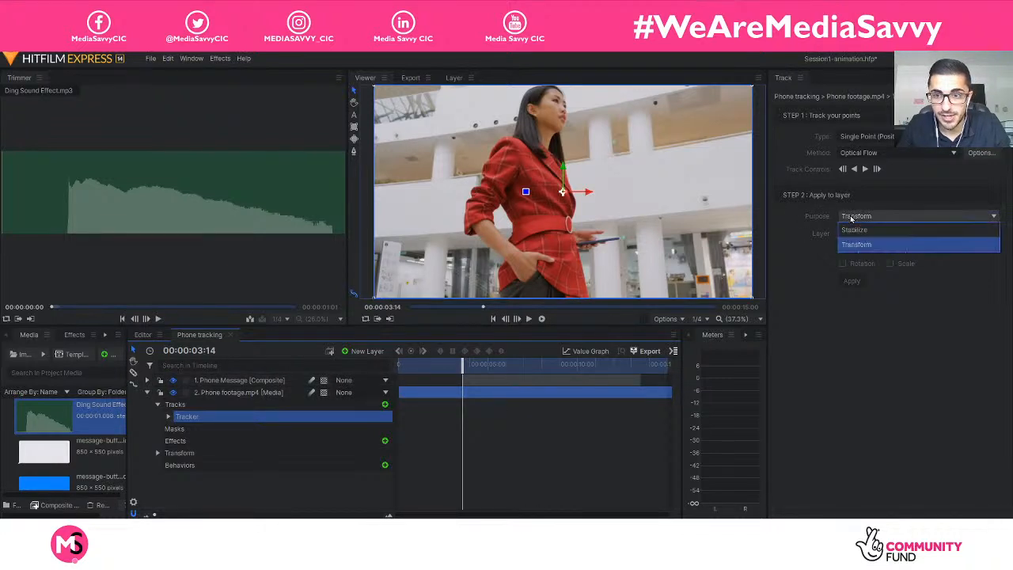
{"action": "left_click", "coordinate": [843, 244]}
{"action": "left_click", "coordinate": [870, 234]}
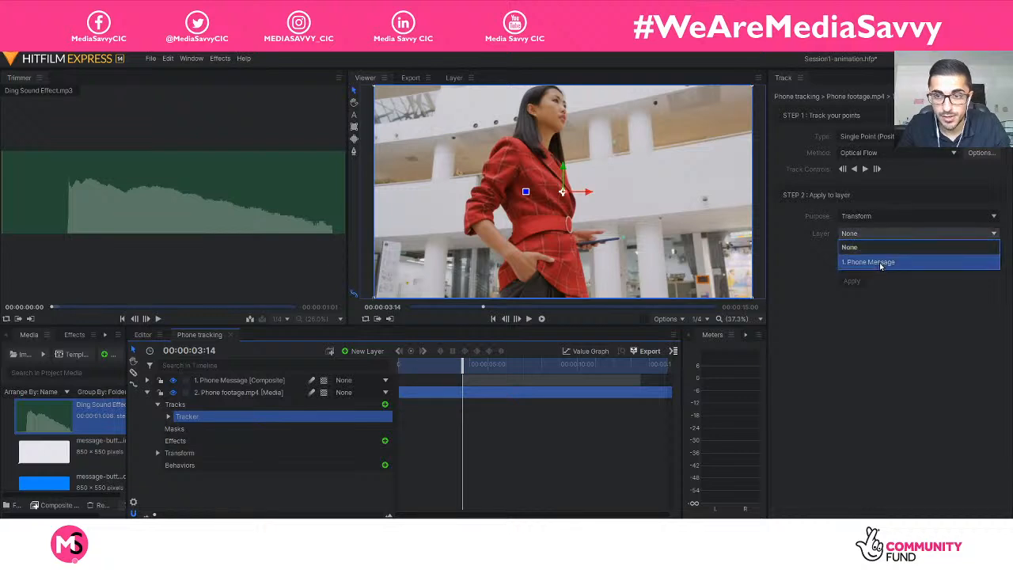
{"action": "left_click", "coordinate": [874, 264]}
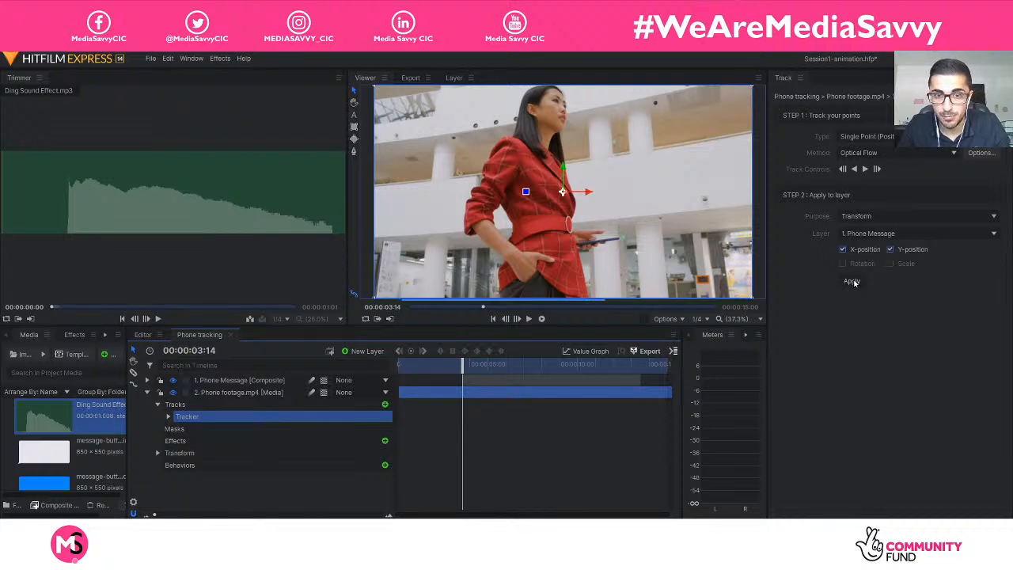
{"action": "key", "text": "space"}
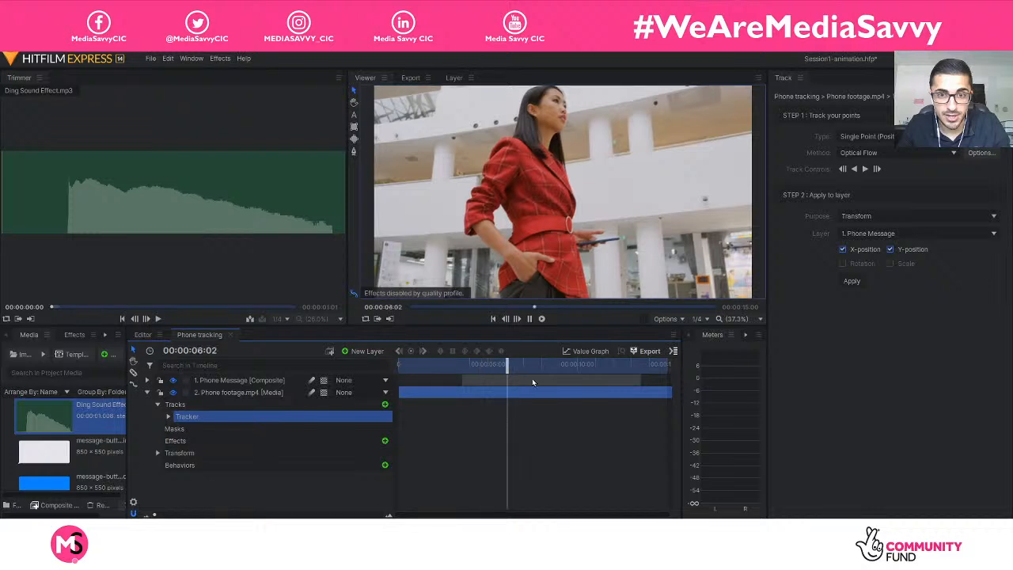
{"action": "key", "text": "space"}
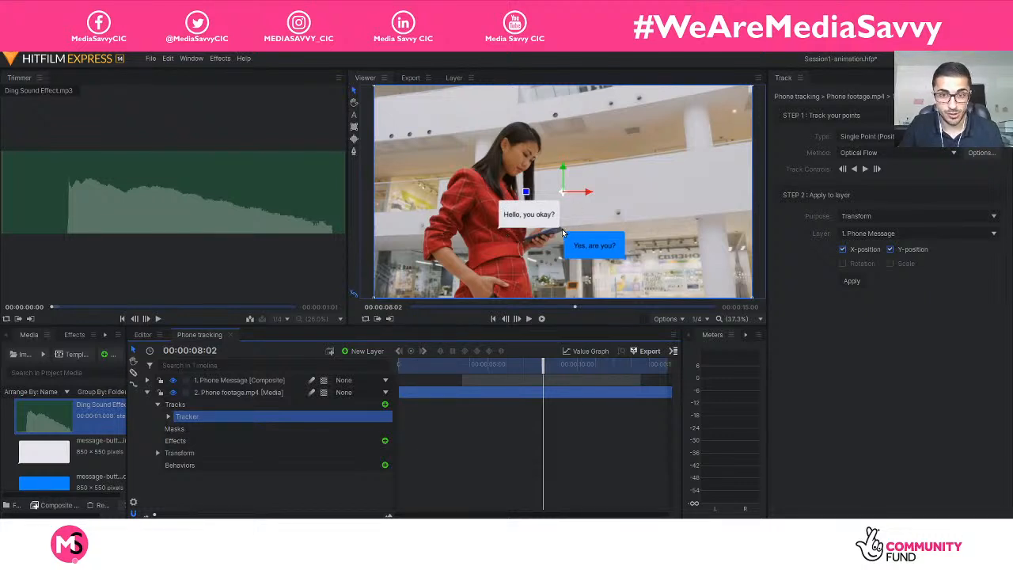
Set the Phone Message layer's anchor point to -965.0, -51.0 so the messages sit beside the phone, and collapse the layer.
{"action": "left_click", "coordinate": [147, 380]}
{"action": "left_click", "coordinate": [160, 418]}
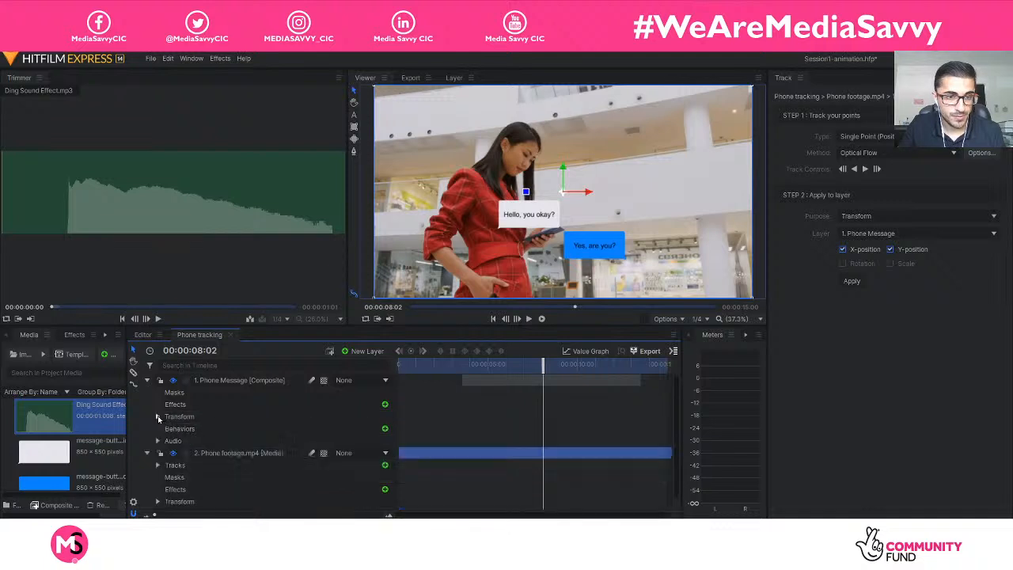
{"action": "left_click", "coordinate": [160, 418]}
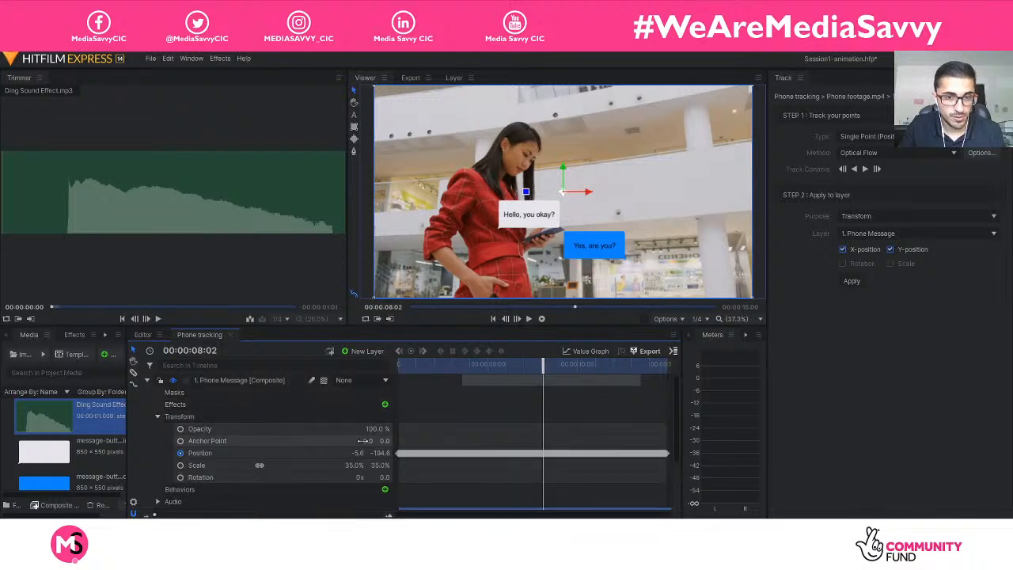
{"action": "mouse_move", "coordinate": [367, 440]}
{"action": "left_mouse_down"}
{"action": "mouse_move", "coordinate": [389, 441]}
{"action": "mouse_move", "coordinate": [334, 440]}
{"action": "mouse_move", "coordinate": [372, 440]}
{"action": "left_mouse_up"}
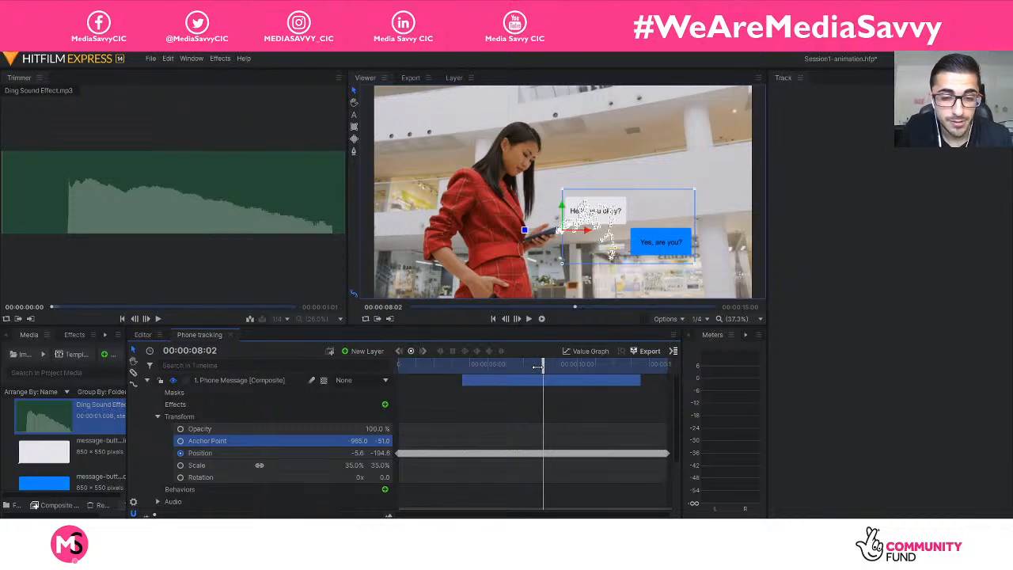
{"action": "left_click", "coordinate": [147, 380]}
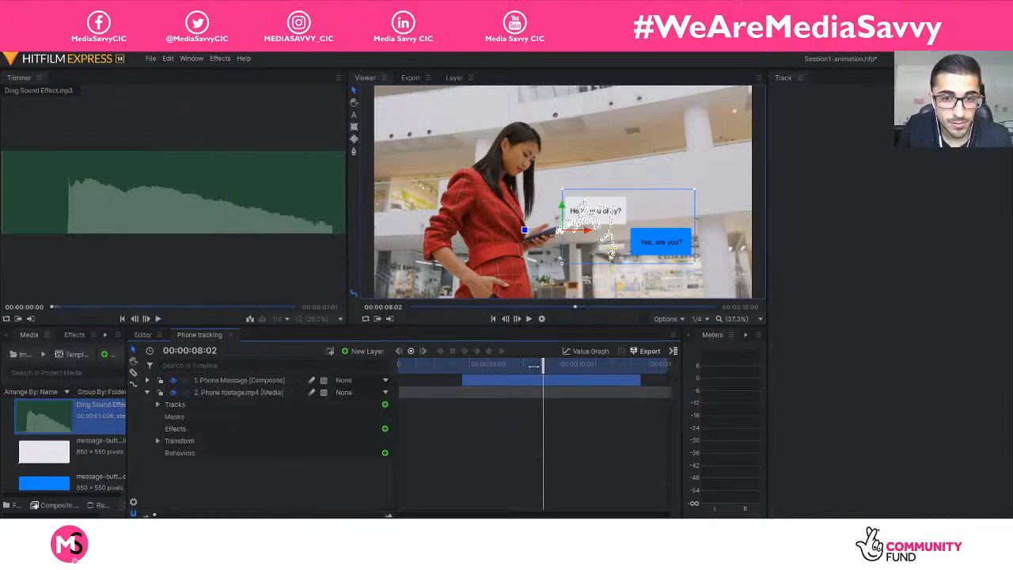
Play the composite from 00:00:01:10 to check the offset messages against the tracked phone.
{"action": "left_click_drag", "start_coordinate": [543, 364], "coordinate": [423, 366]}
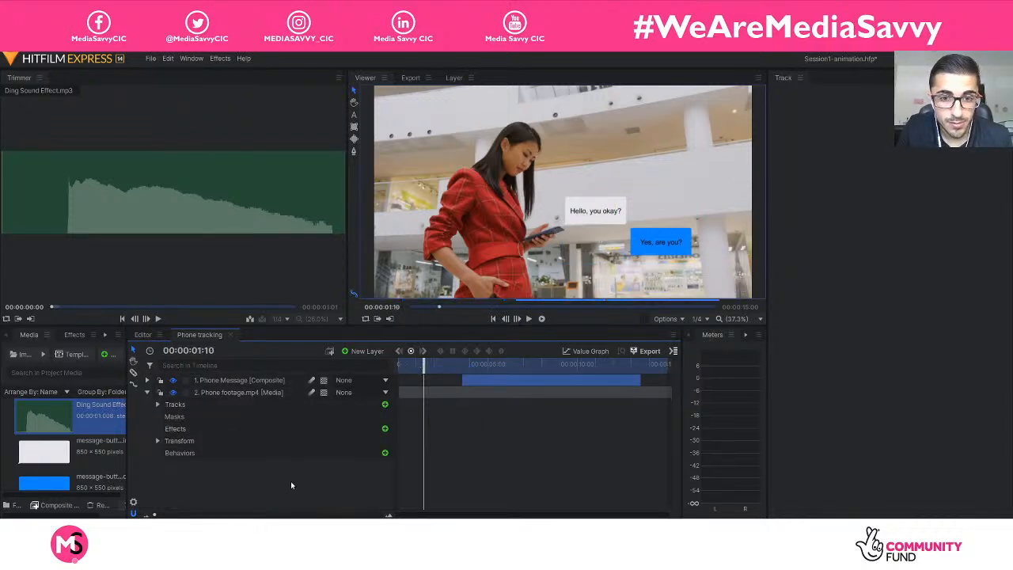
{"action": "left_click", "coordinate": [432, 398]}
{"action": "key", "text": "space"}
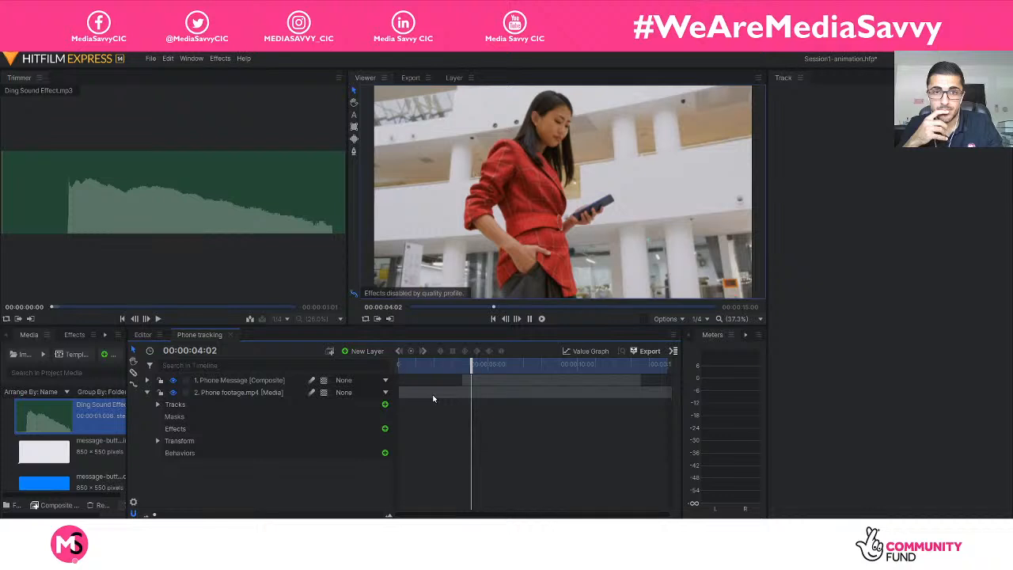
Stop playback, collapse the Phone footage.mp4 layer and review the first message's position between 00:00:04:05 and 00:00:06:11.
{"action": "key", "text": "space"}
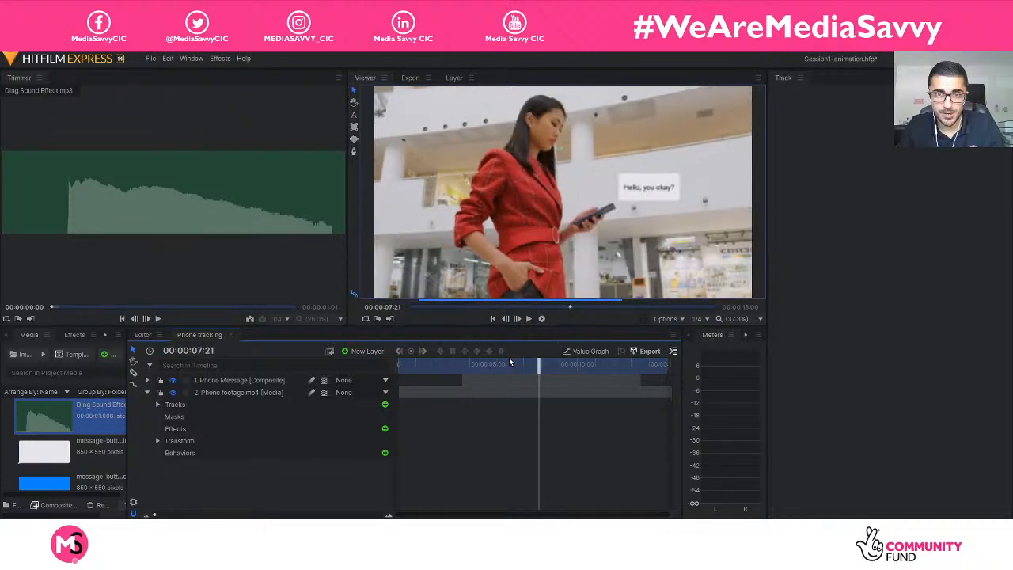
{"action": "left_click", "coordinate": [515, 364]}
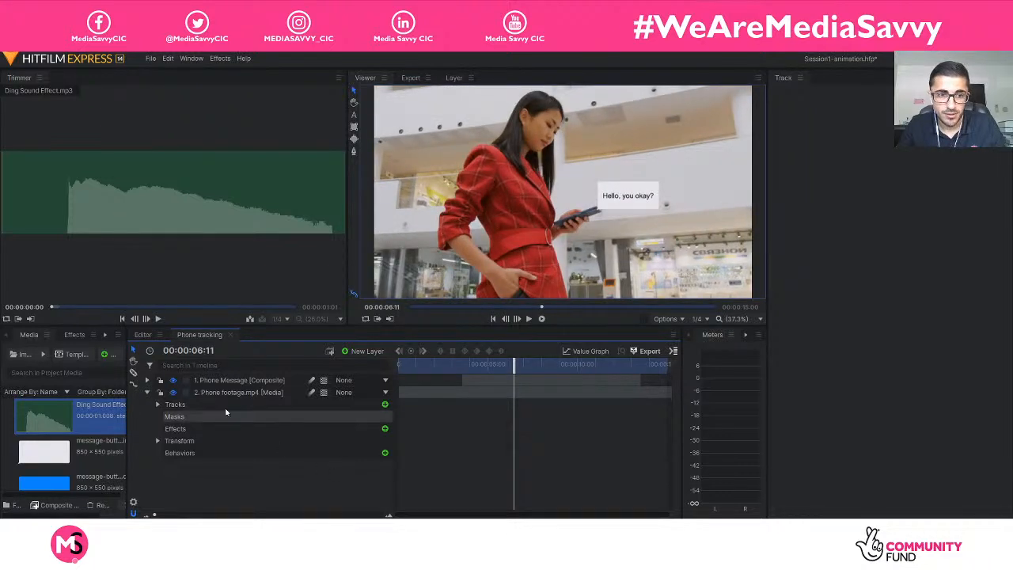
{"action": "left_click", "coordinate": [147, 392]}
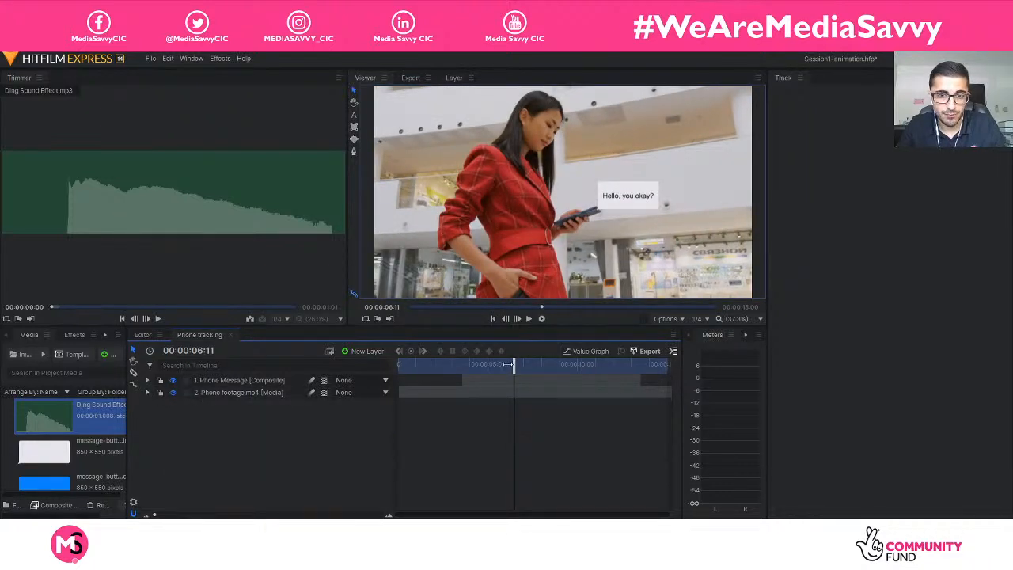
{"action": "left_click_drag", "start_coordinate": [506, 364], "coordinate": [466, 363]}
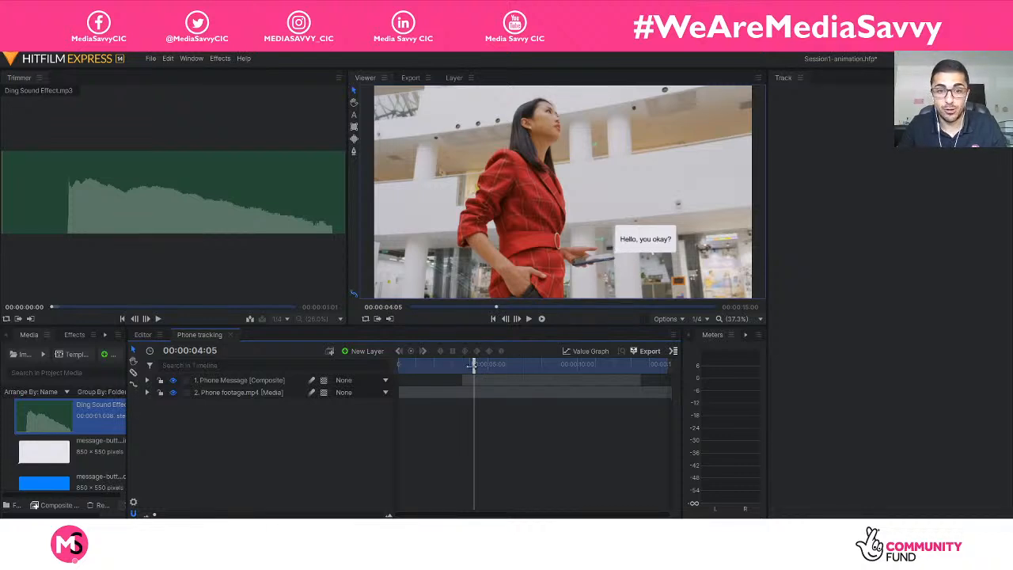
{"action": "left_click_drag", "start_coordinate": [472, 364], "coordinate": [493, 365]}
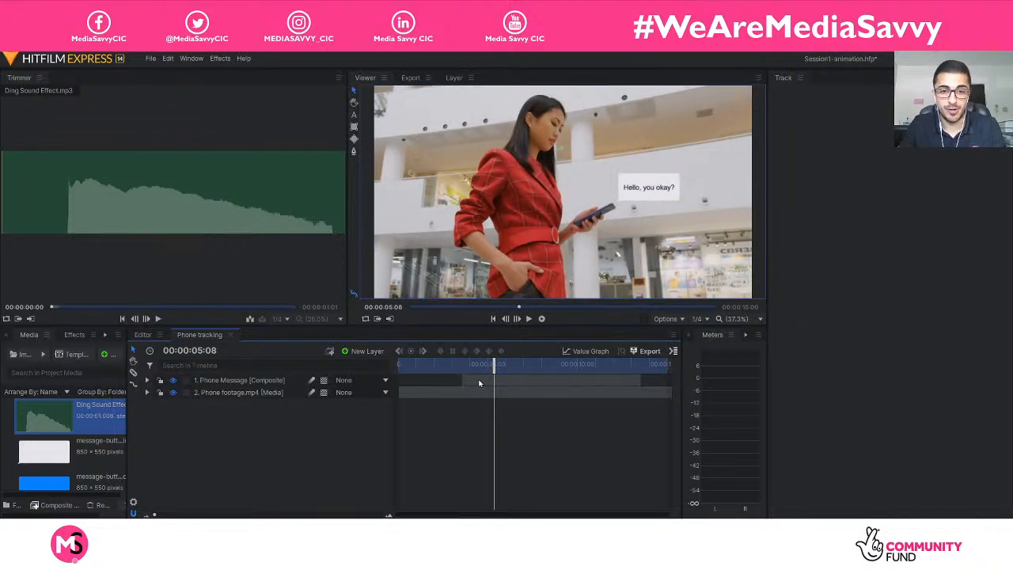
Examine the Phone Message layer's tracked path at 00:00:09:24 and play the composite from 00:00:06:23 to check both messages.
{"action": "left_click", "coordinate": [242, 391]}
{"action": "left_click", "coordinate": [247, 381]}
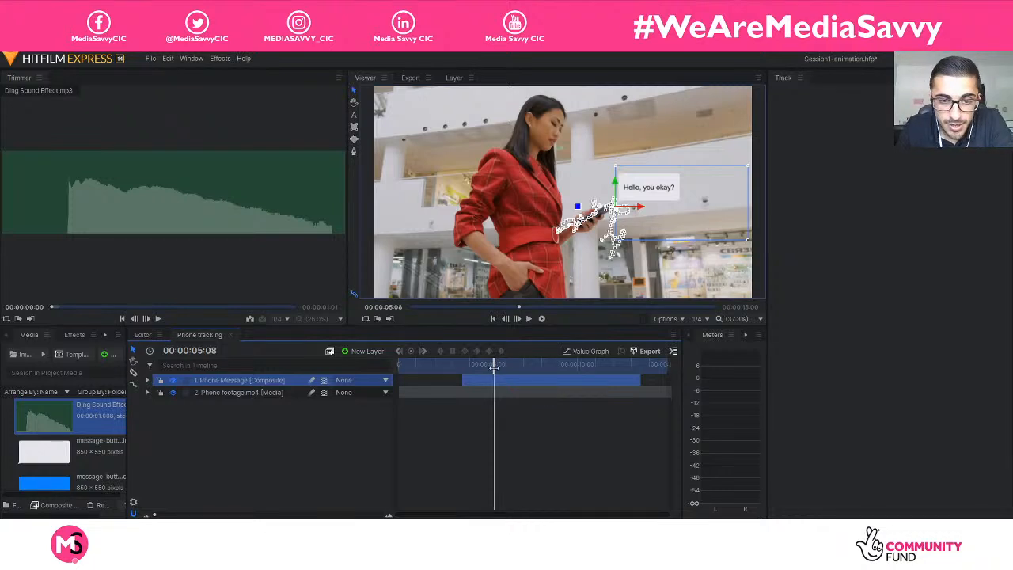
{"action": "left_click_drag", "start_coordinate": [497, 364], "coordinate": [577, 364]}
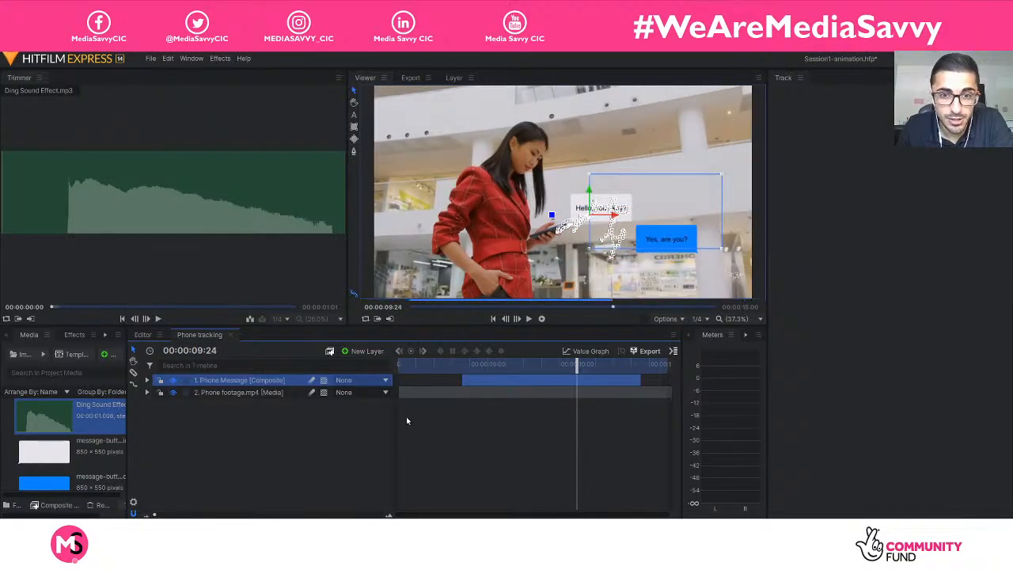
{"action": "left_click", "coordinate": [399, 419]}
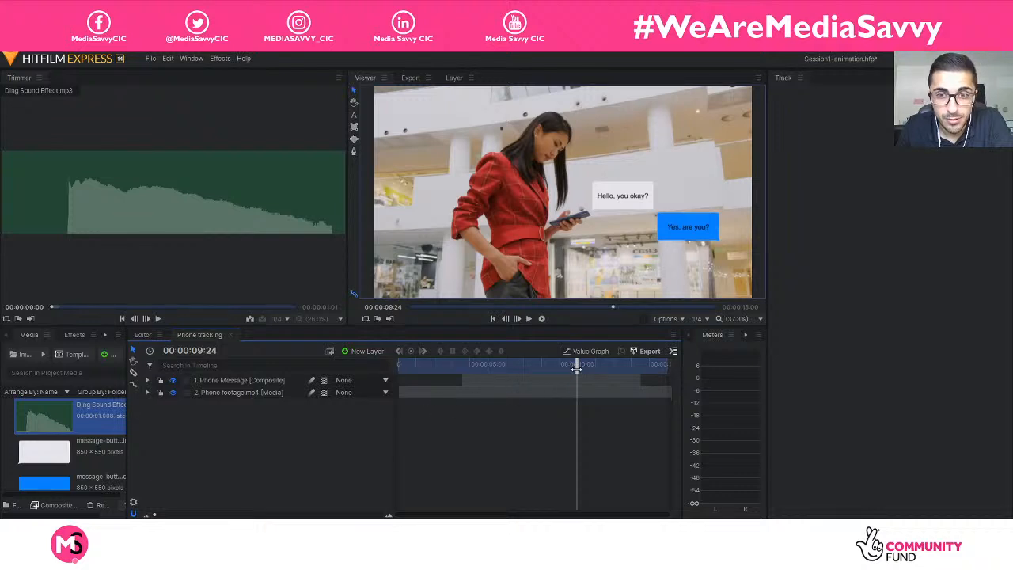
{"action": "left_click_drag", "start_coordinate": [577, 367], "coordinate": [521, 368]}
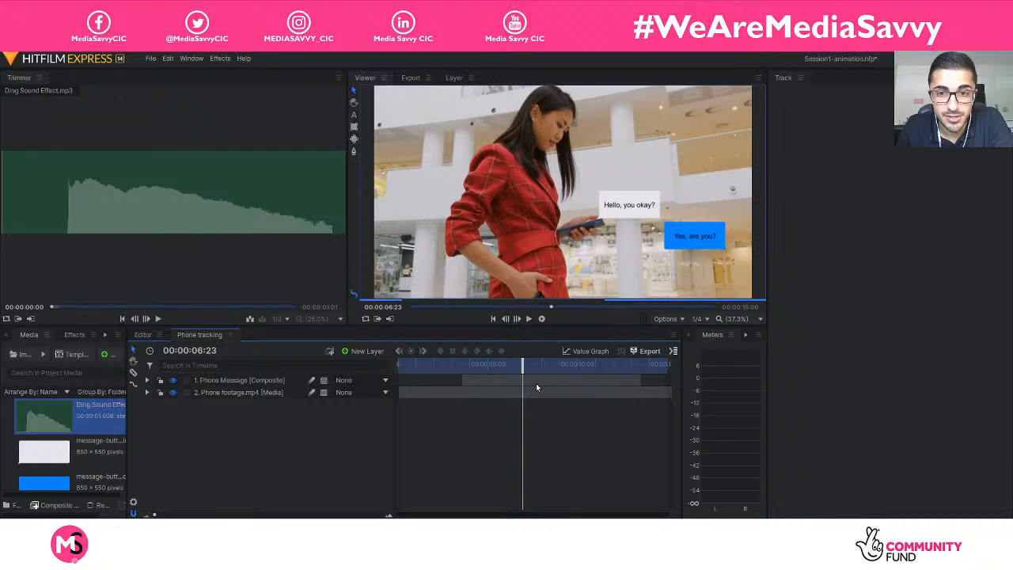
{"action": "key", "text": "space"}
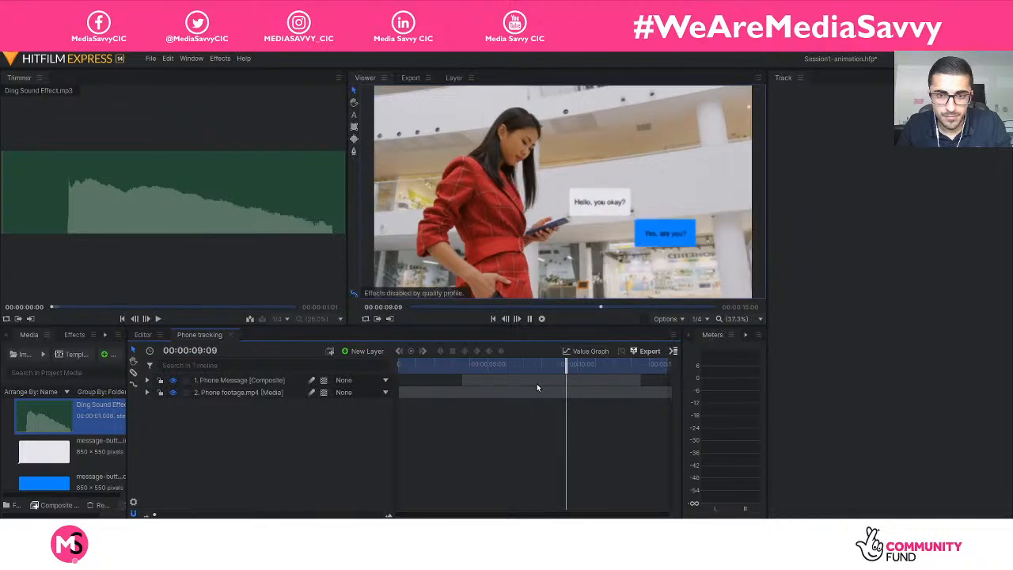
Fade out the Phone Message layer by keyframing its opacity from 100% at 00:00:12:00 to 0% at 00:00:12:07.
{"action": "left_click_drag", "start_coordinate": [611, 364], "coordinate": [608, 365]}
{"action": "left_click", "coordinate": [147, 381]}
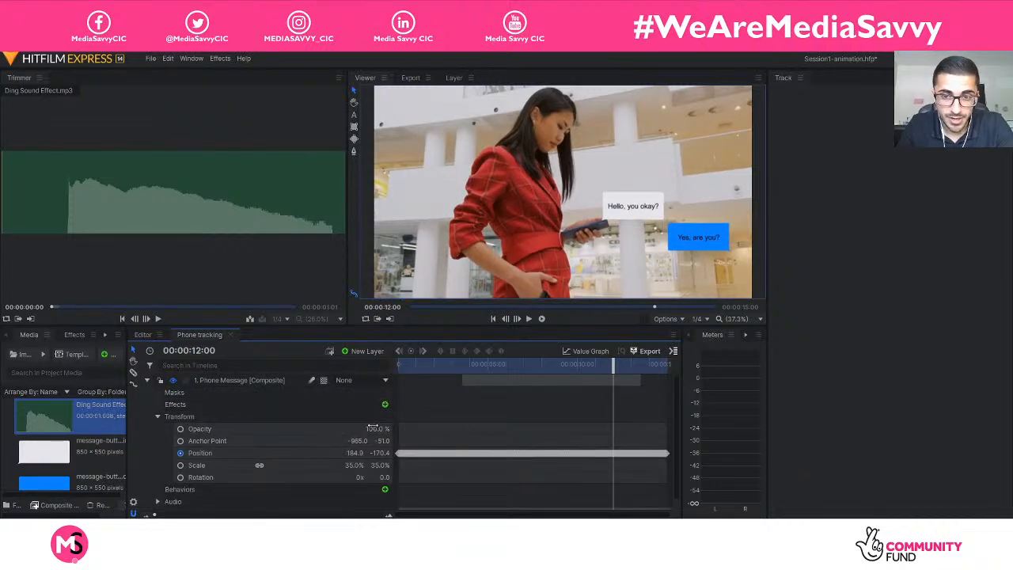
{"action": "left_click", "coordinate": [180, 429]}
{"action": "left_click_drag", "start_coordinate": [606, 370], "coordinate": [619, 368]}
{"action": "left_click", "coordinate": [377, 428]}
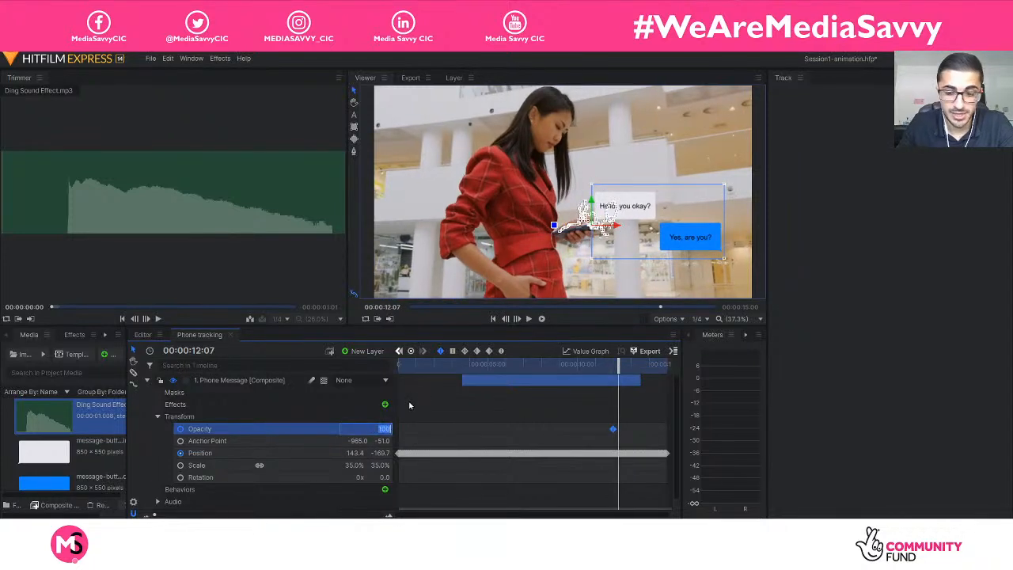
{"action": "type", "text": "0"}
{"action": "key", "text": "Return"}
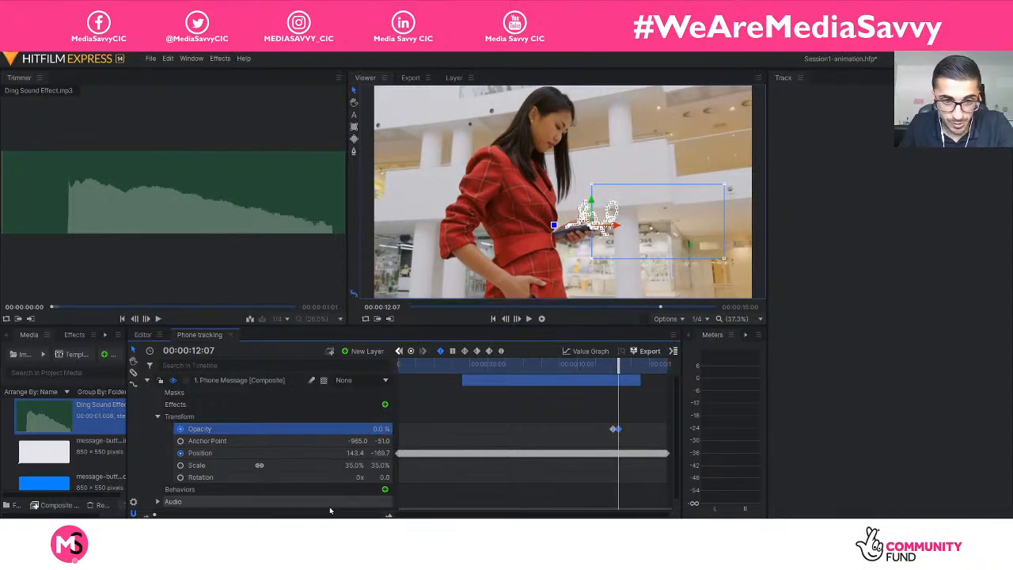
Inspect the two opacity keyframes, play the fade-out from 00:00:10:23 to the end, and collapse the Phone Message layer.
{"action": "left_click_drag", "start_coordinate": [156, 515], "coordinate": [169, 515]}
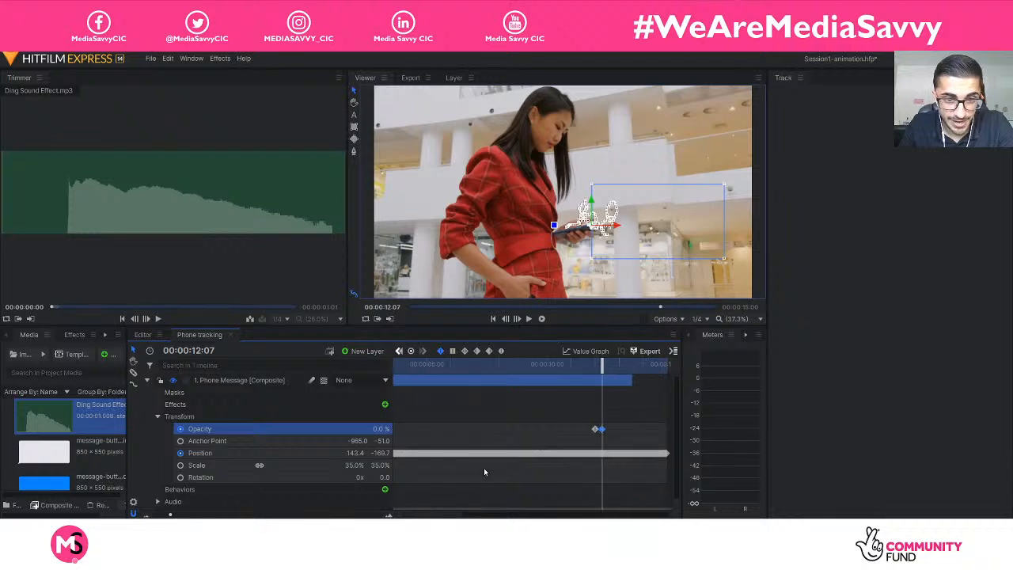
{"action": "left_click", "coordinate": [596, 365]}
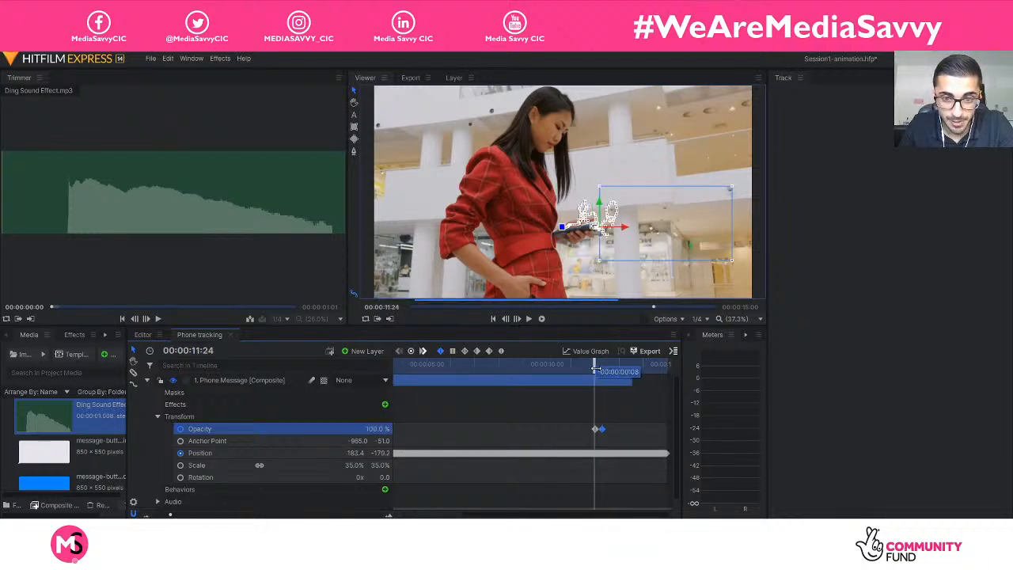
{"action": "left_click", "coordinate": [594, 429]}
{"action": "left_click_drag", "start_coordinate": [595, 365], "coordinate": [602, 365]}
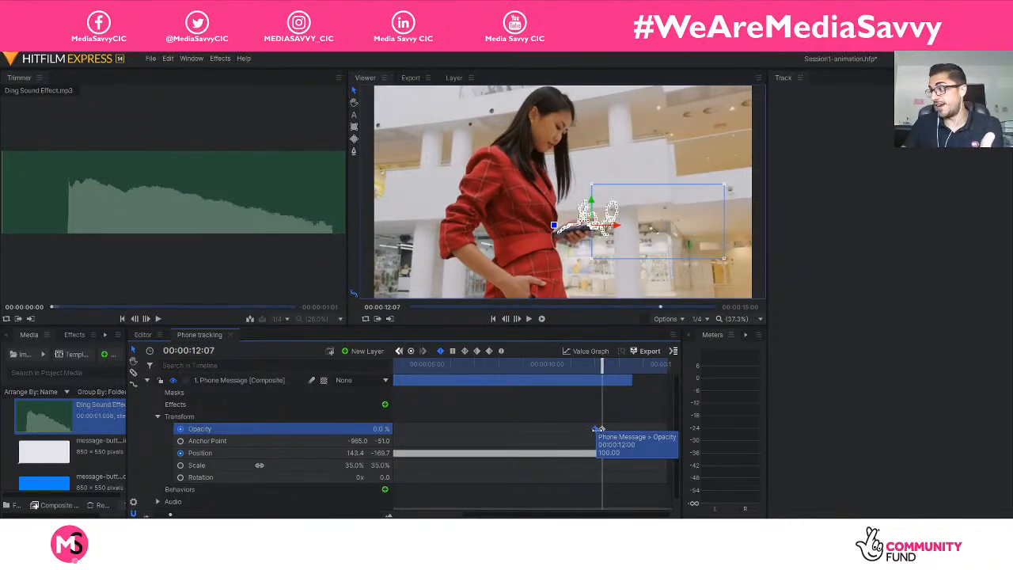
{"action": "left_click_drag", "start_coordinate": [599, 383], "coordinate": [567, 370]}
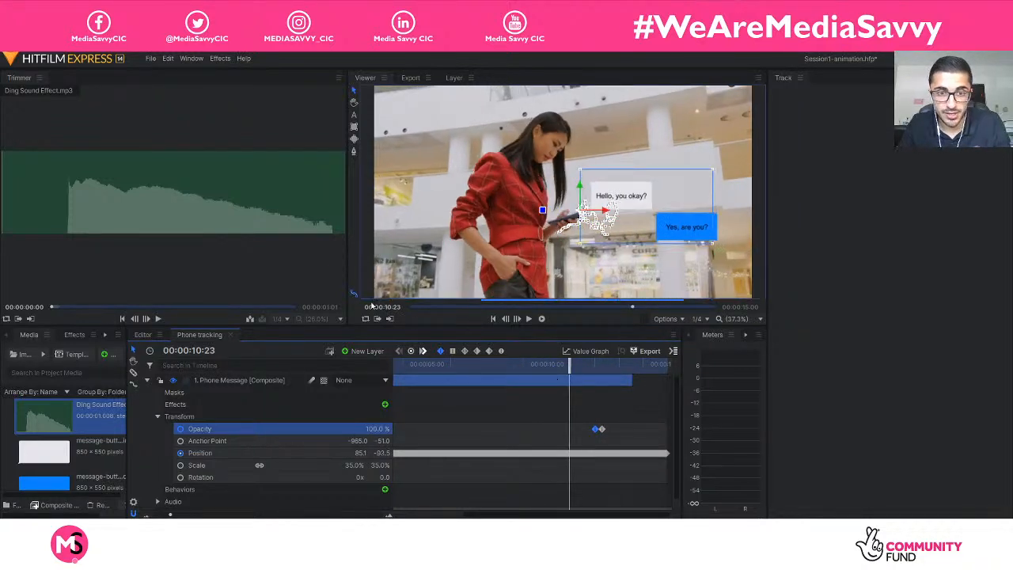
{"action": "key", "text": "space"}
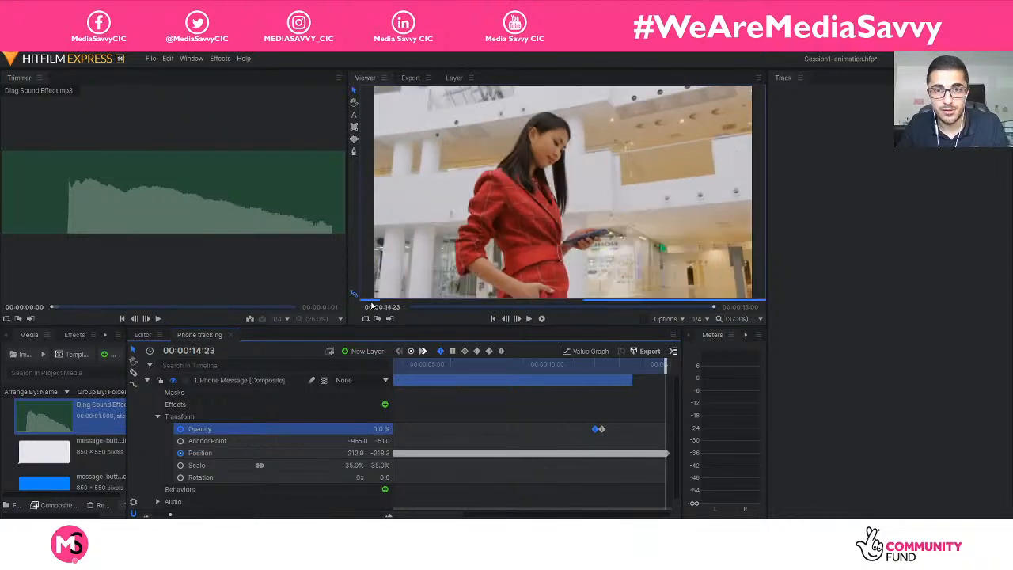
{"action": "left_click", "coordinate": [147, 381]}
{"action": "left_click", "coordinate": [200, 430]}
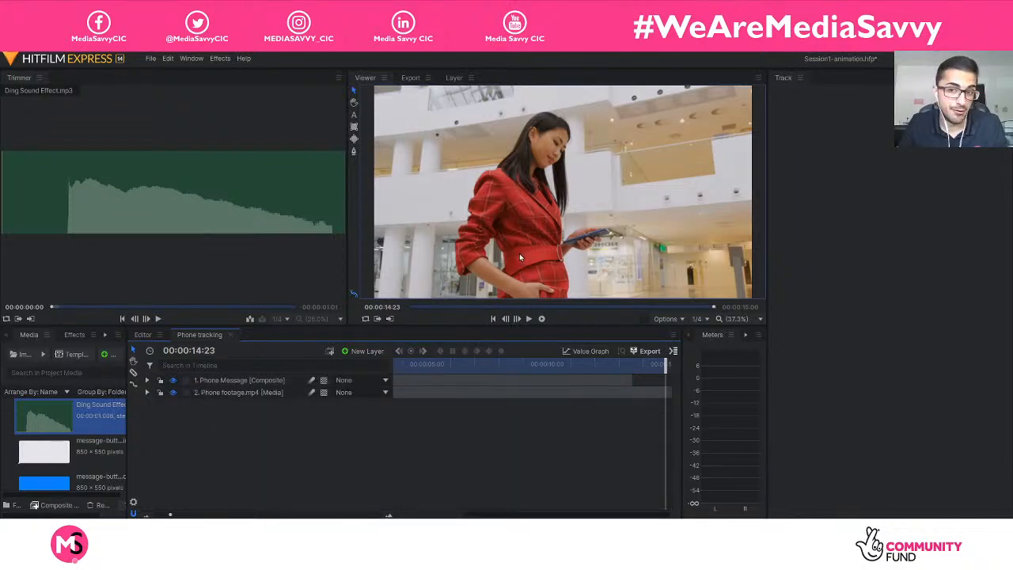
Set the viewer's paused resolution to 1/4 and its paused quality to Quick.
{"action": "left_click", "coordinate": [701, 319]}
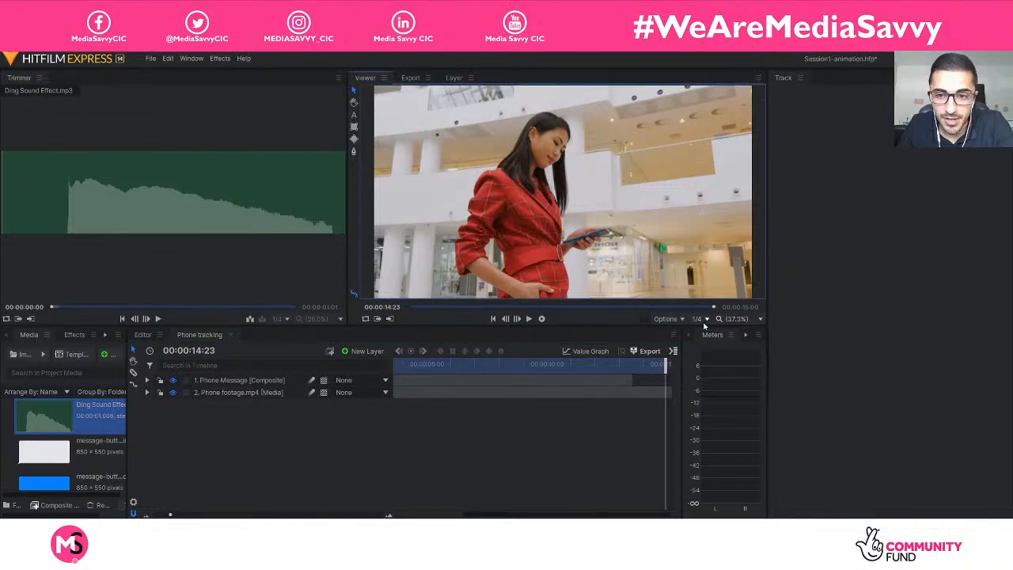
{"action": "mouse_move", "coordinate": [740, 378]}
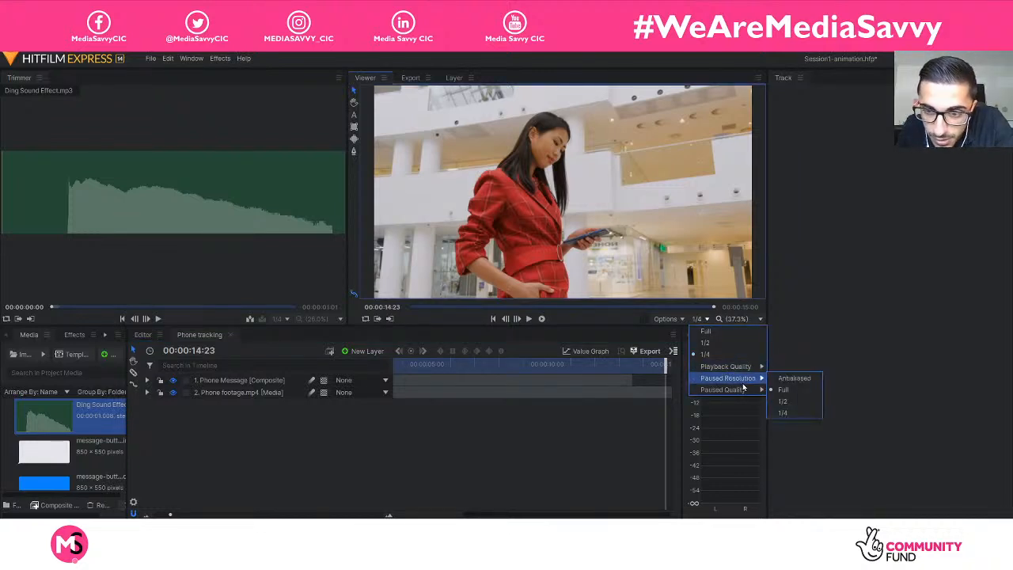
{"action": "left_click", "coordinate": [790, 413]}
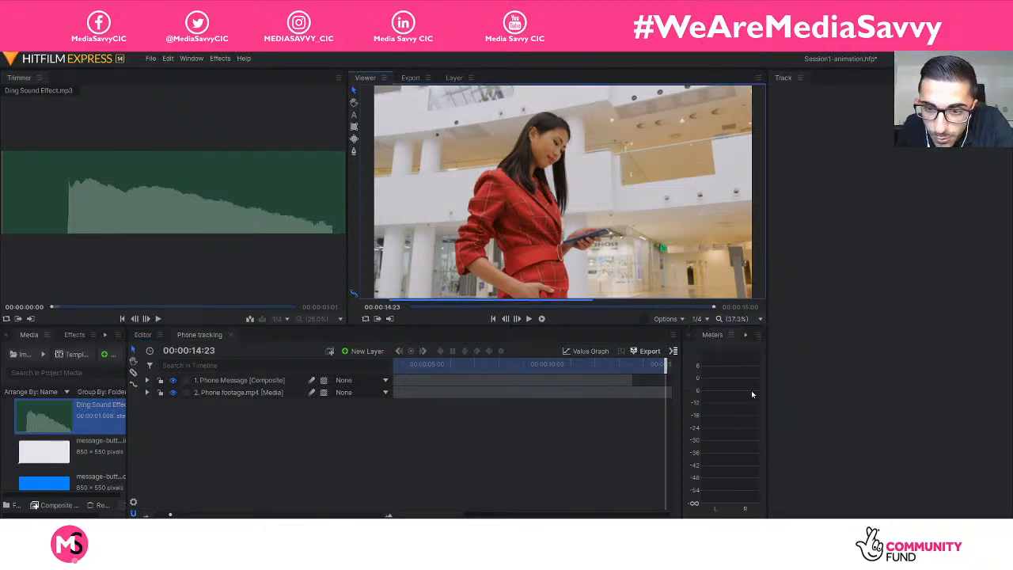
{"action": "left_click", "coordinate": [701, 319]}
{"action": "mouse_move", "coordinate": [740, 389]}
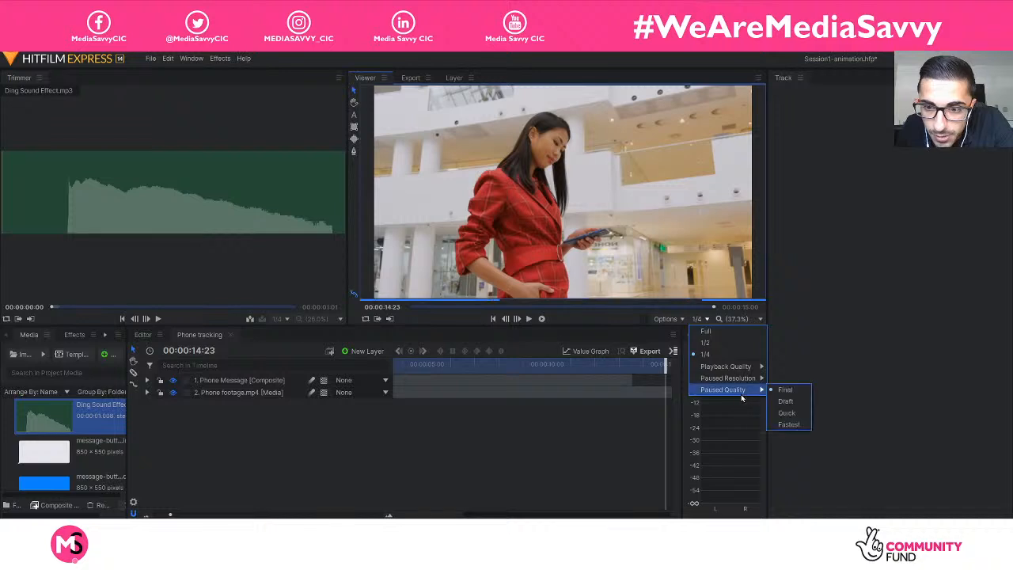
{"action": "left_click", "coordinate": [791, 413]}
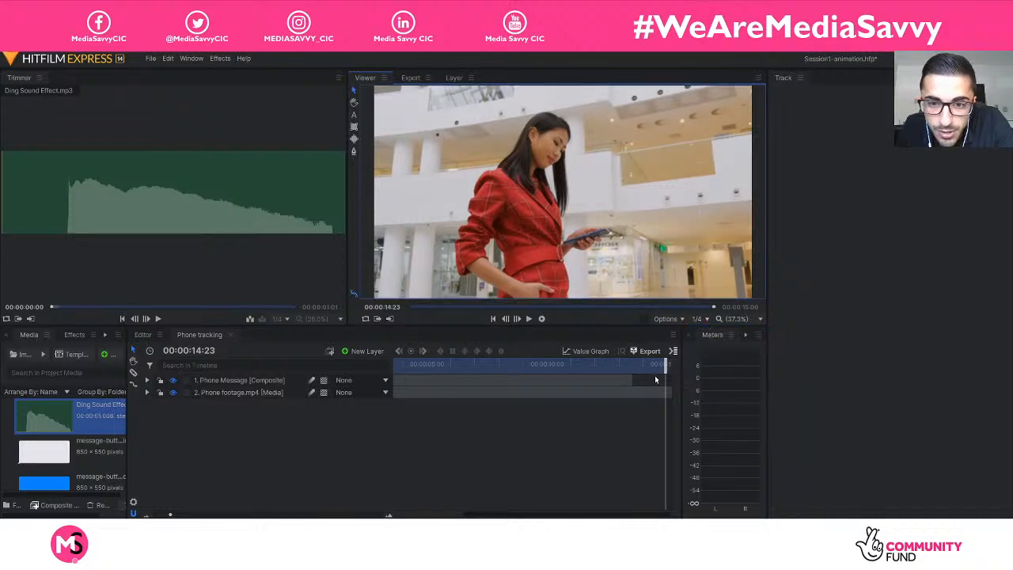
Play the composite from the start to 00:00:10:19 to check the tracked messages, and save the project.
{"action": "left_click_drag", "start_coordinate": [655, 379], "coordinate": [320, 357]}
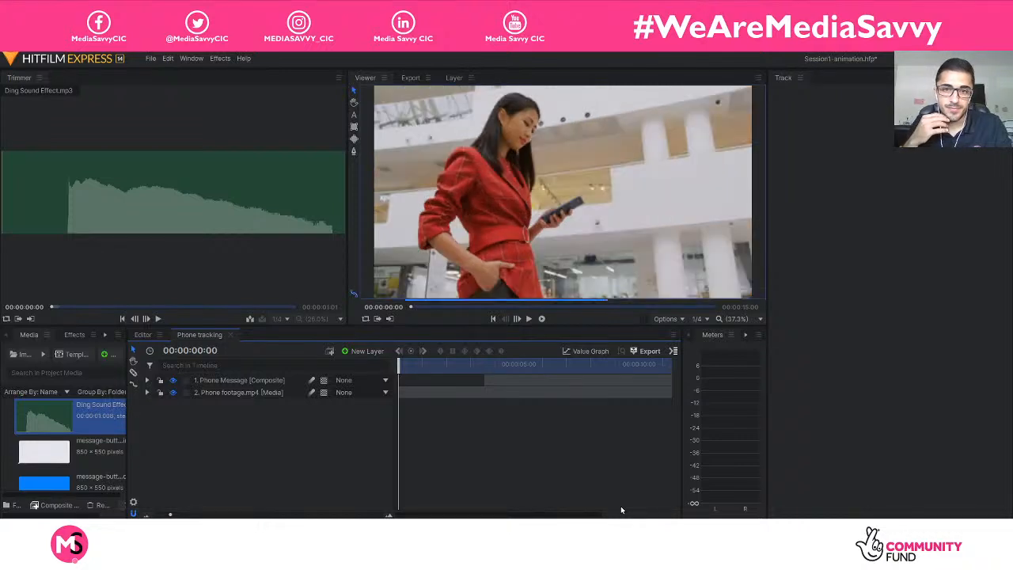
{"action": "key", "text": "space"}
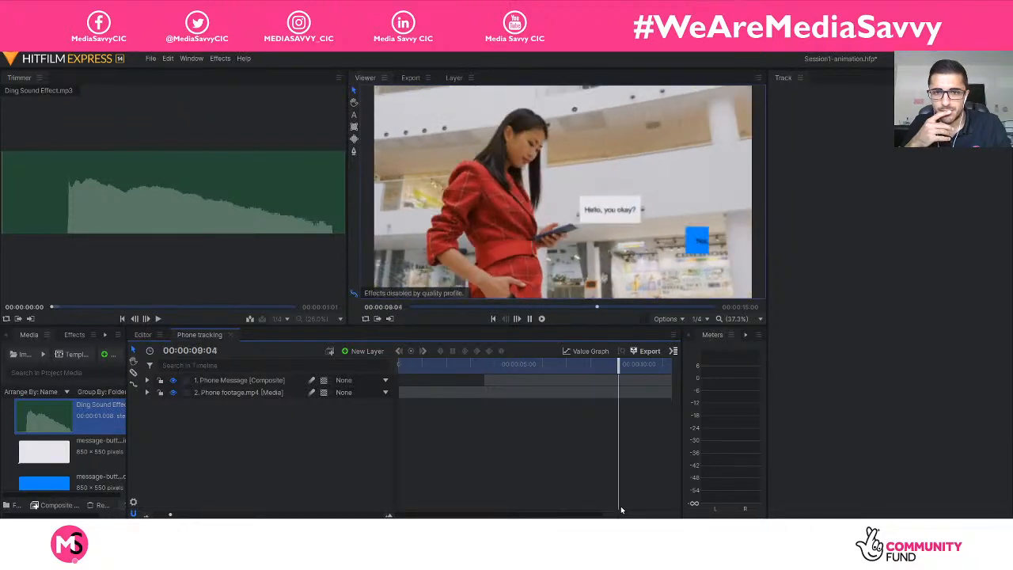
{"action": "key", "text": "space"}
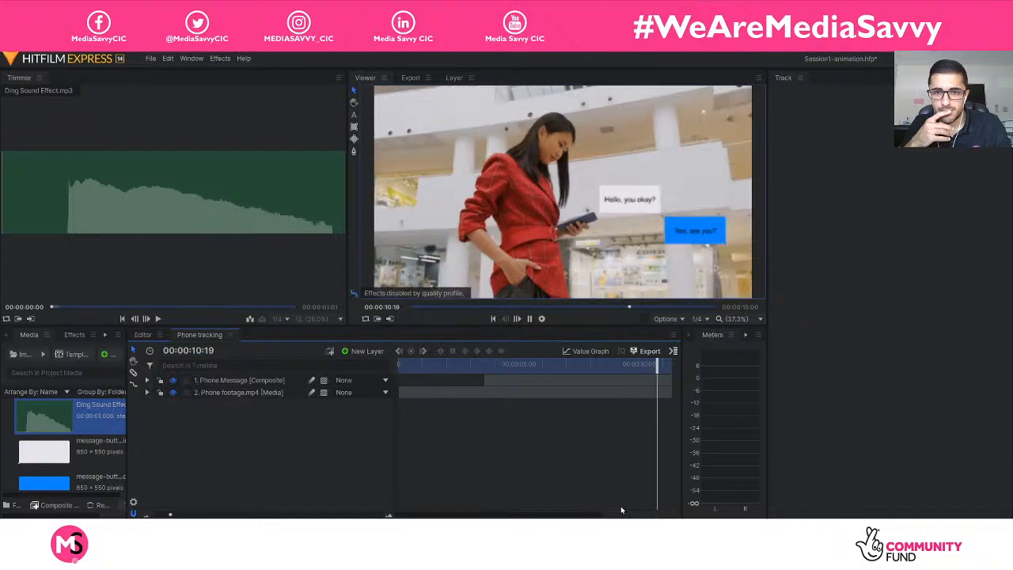
{"action": "key", "text": "ctrl+s"}
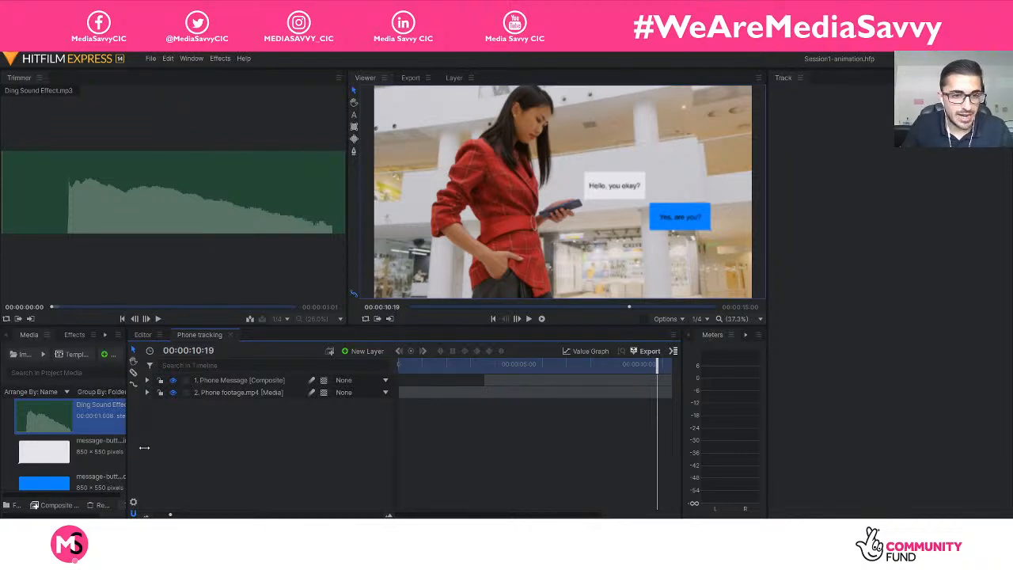
Widen the project media list and open the Phone Message composite from it in its own timeline.
{"action": "left_click_drag", "start_coordinate": [144, 447], "coordinate": [177, 450]}
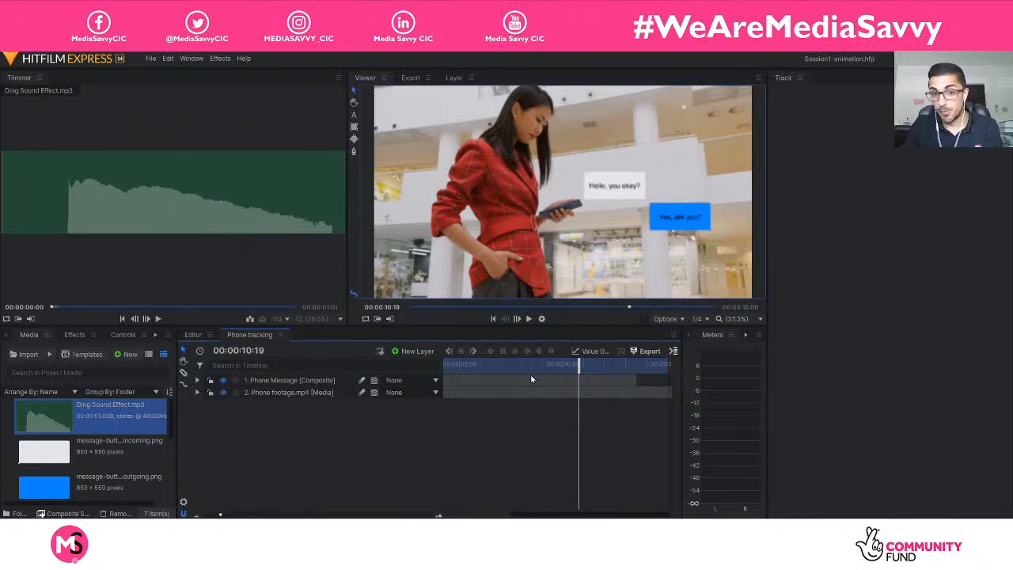
{"action": "scroll", "coordinate": [121, 454], "scroll_direction": "down", "scroll_amount": 5}
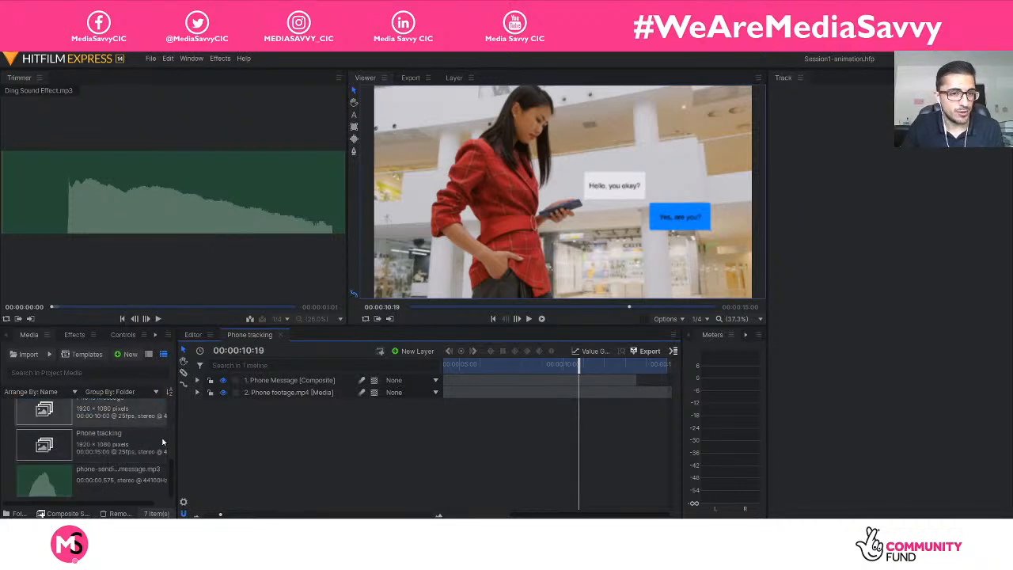
{"action": "left_click_drag", "start_coordinate": [176, 450], "coordinate": [226, 447]}
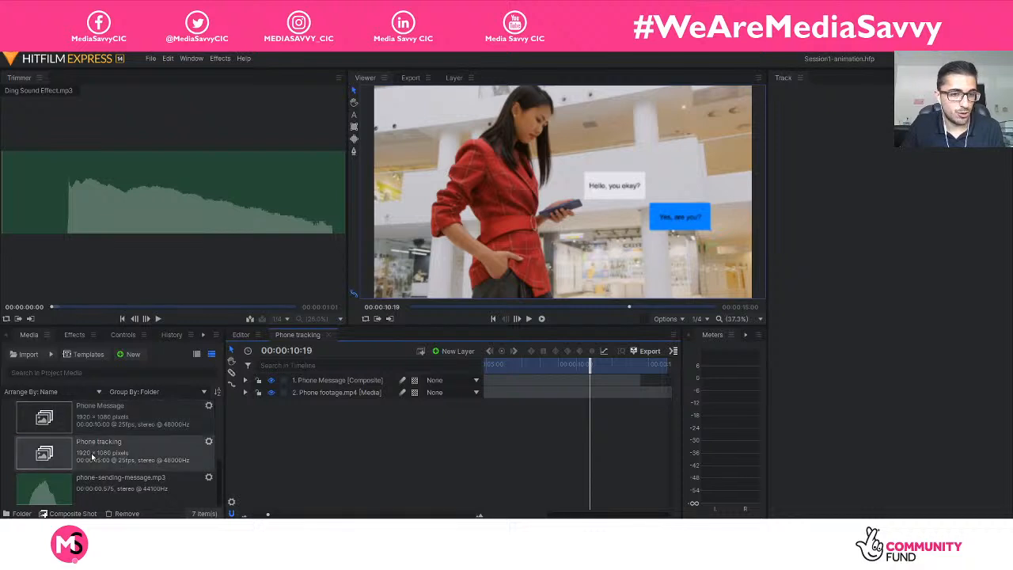
{"action": "left_click", "coordinate": [143, 421]}
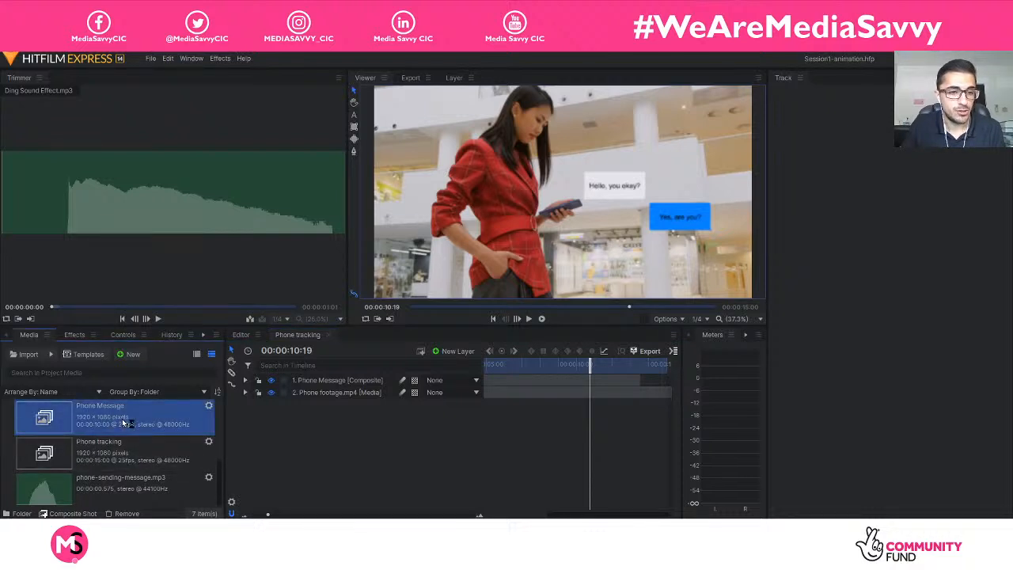
{"action": "double_click", "coordinate": [123, 423]}
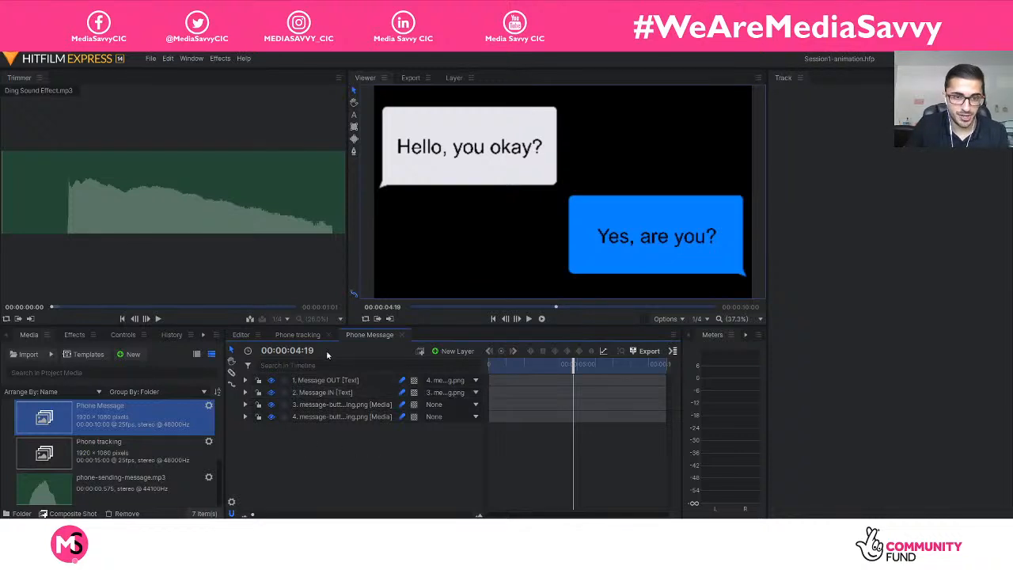
{"action": "left_click", "coordinate": [302, 333]}
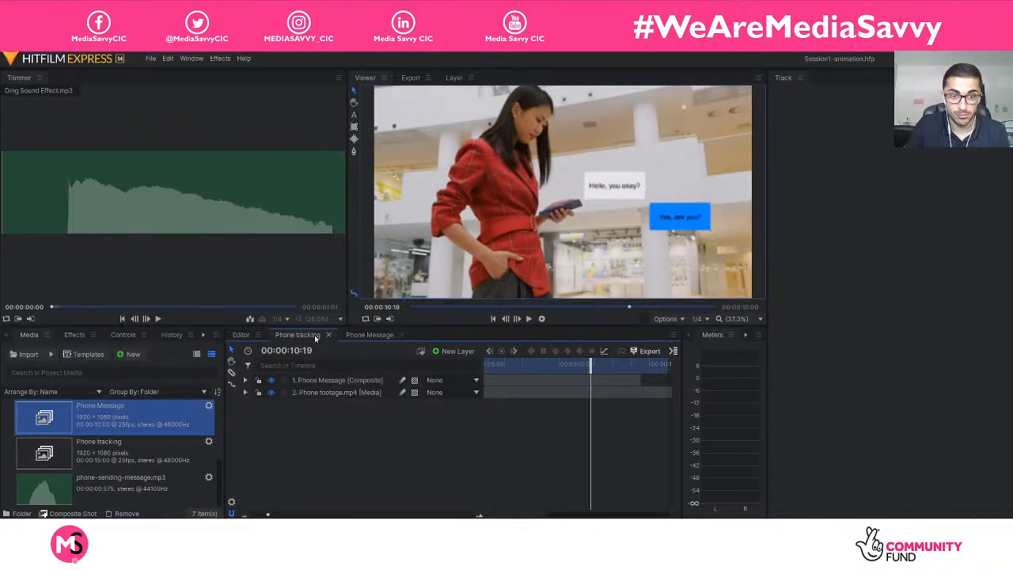
{"action": "left_click", "coordinate": [366, 335]}
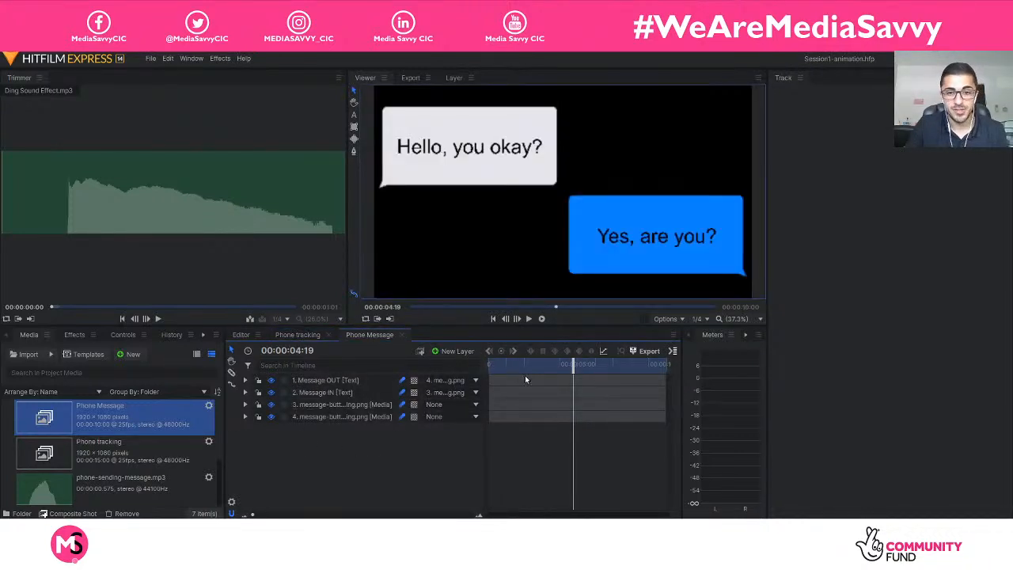
Compare the Phone tracking composite with the Phone Message composite, selecting the nested Phone Message layer to show how the two relate.
{"action": "left_click", "coordinate": [304, 335]}
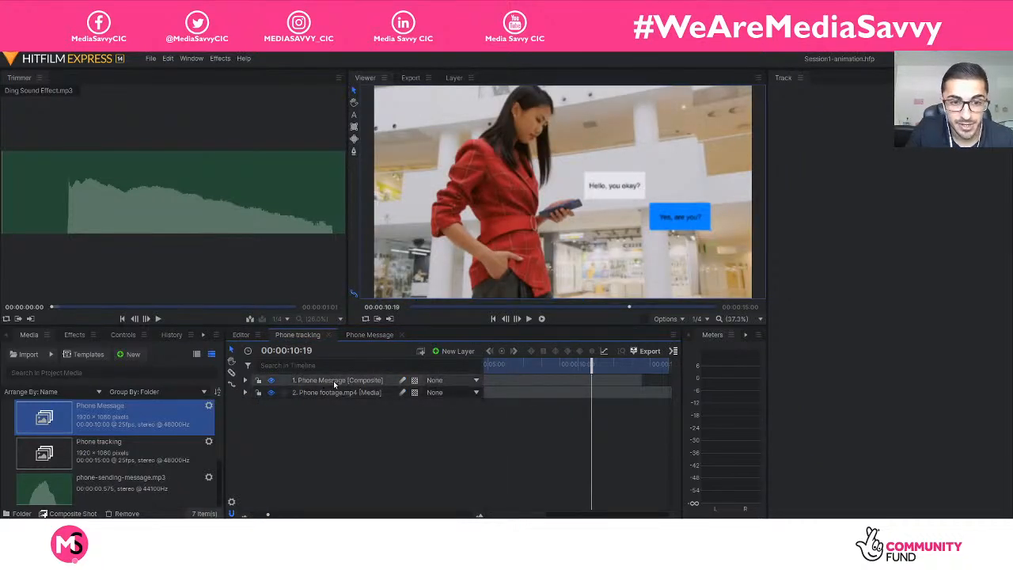
{"action": "left_click", "coordinate": [336, 383]}
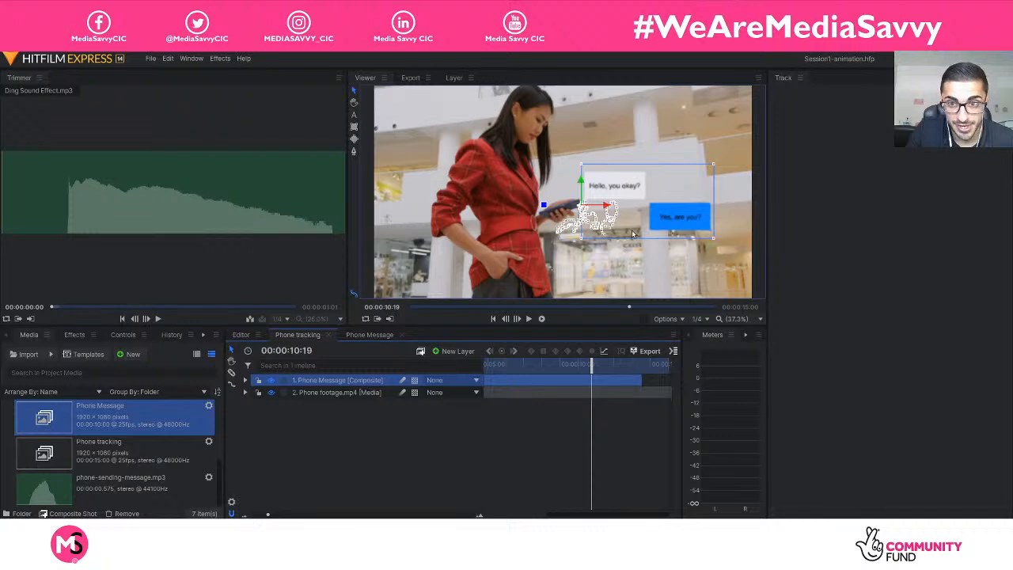
{"action": "left_click", "coordinate": [376, 335]}
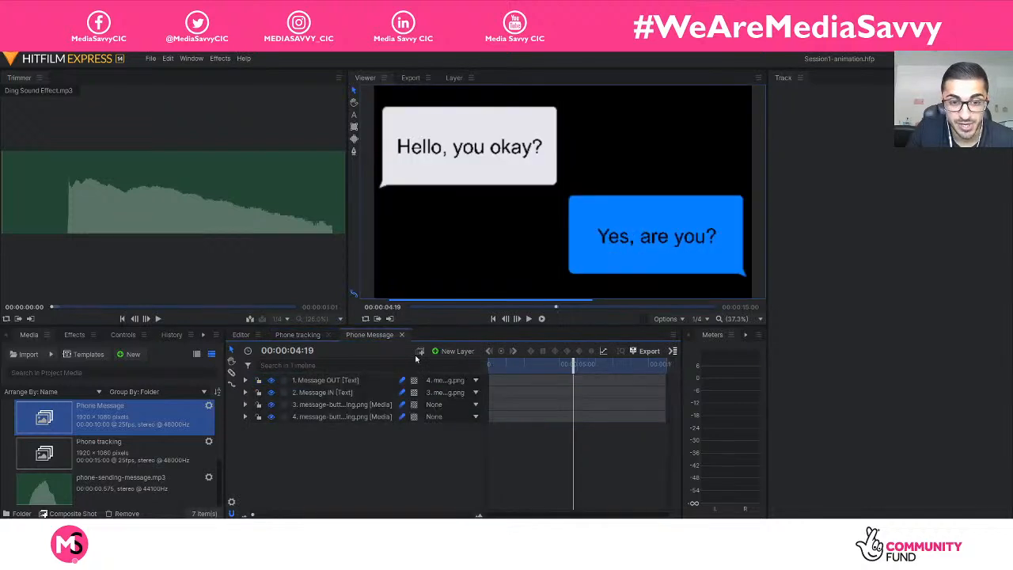
{"action": "left_click", "coordinate": [307, 336]}
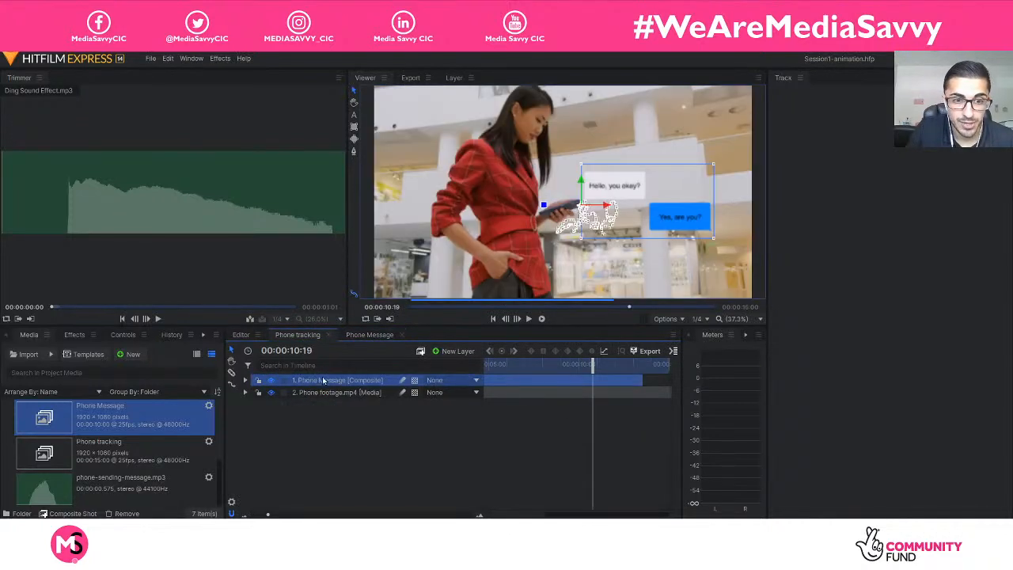
{"action": "left_click", "coordinate": [360, 336]}
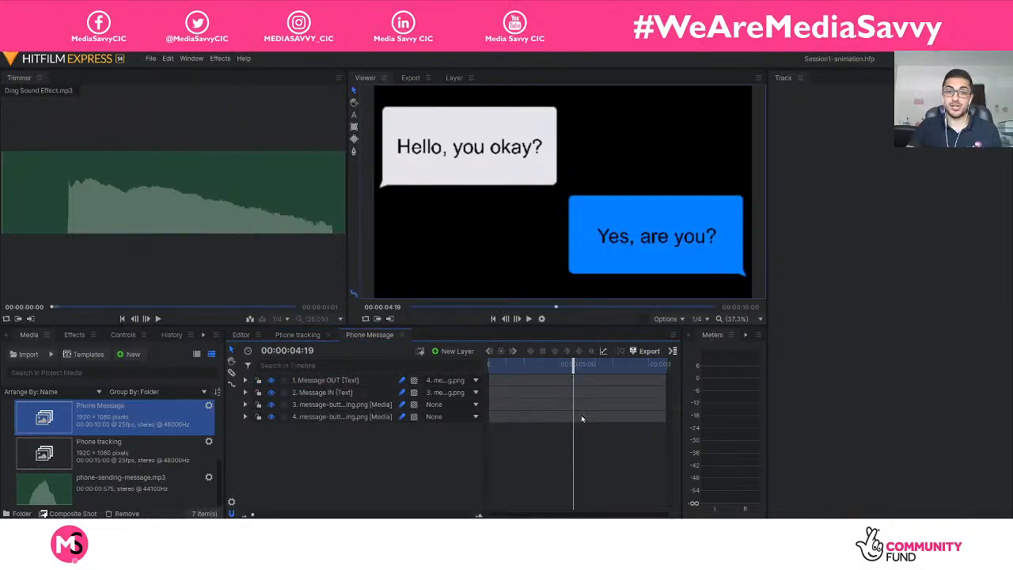
{"action": "left_click", "coordinate": [301, 335]}
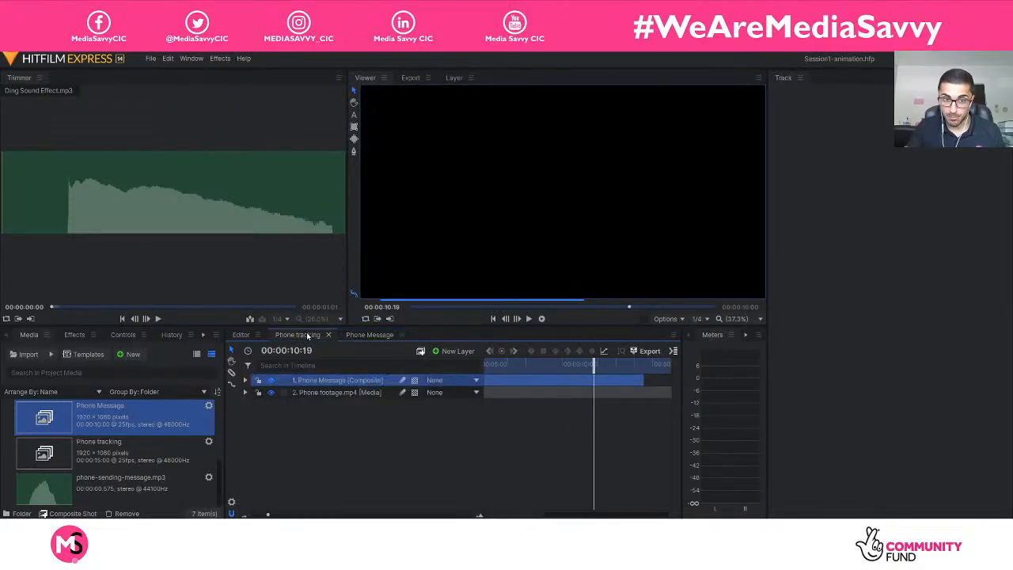
{"action": "left_click", "coordinate": [366, 335]}
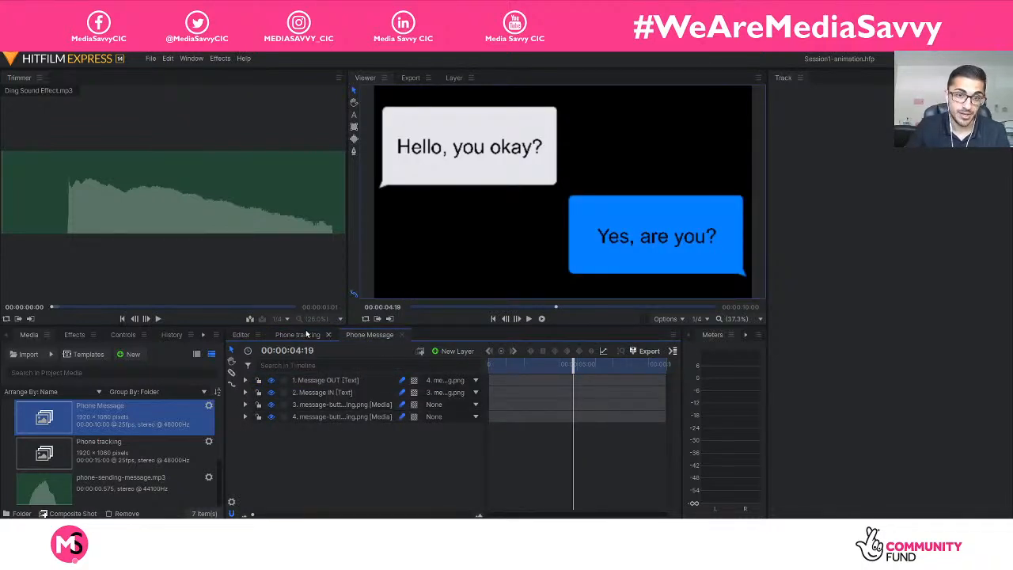
{"action": "left_click", "coordinate": [307, 334]}
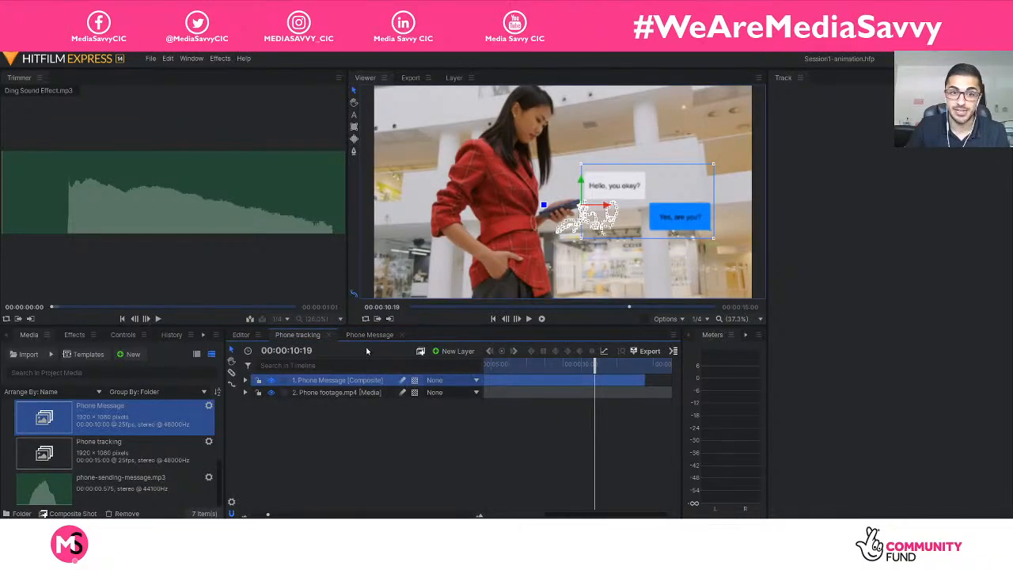
{"action": "left_click", "coordinate": [368, 335]}
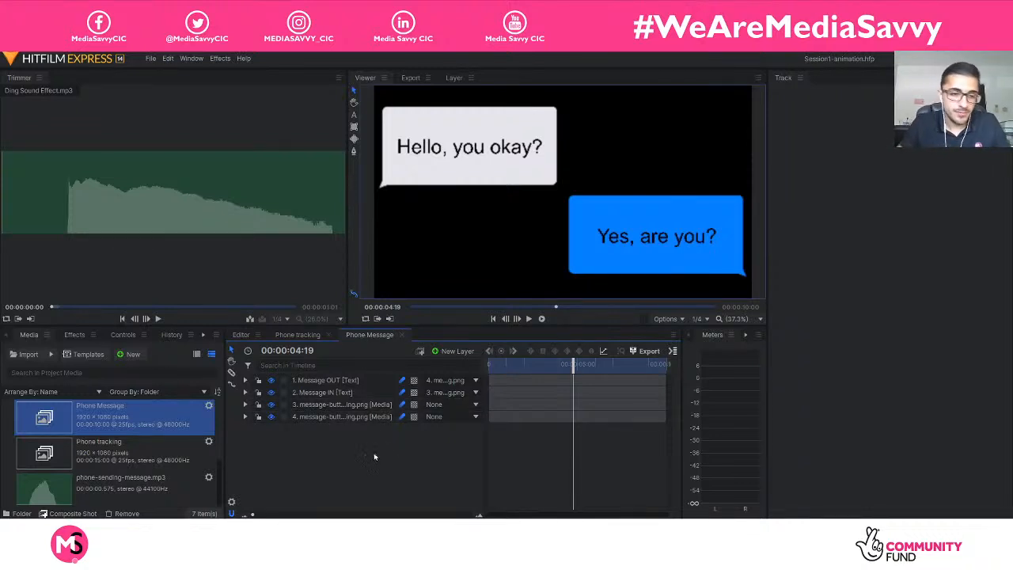
Select Ding Sound Effect.mp3 in the project media, listen to it in the trimmer, and look through the other media.
{"action": "scroll", "coordinate": [149, 458], "scroll_direction": "up", "scroll_amount": 3}
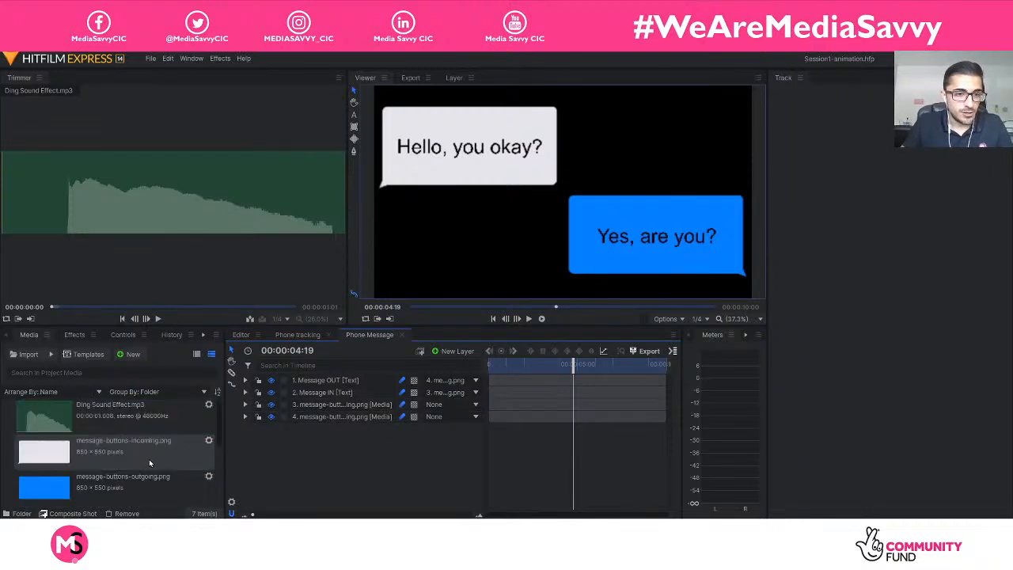
{"action": "left_click", "coordinate": [114, 420]}
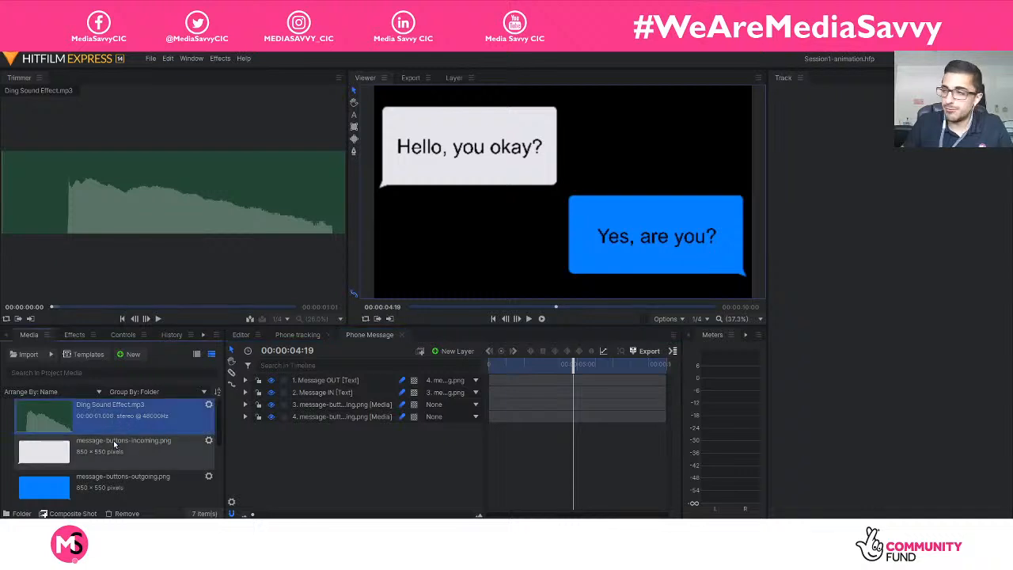
{"action": "left_click", "coordinate": [157, 318]}
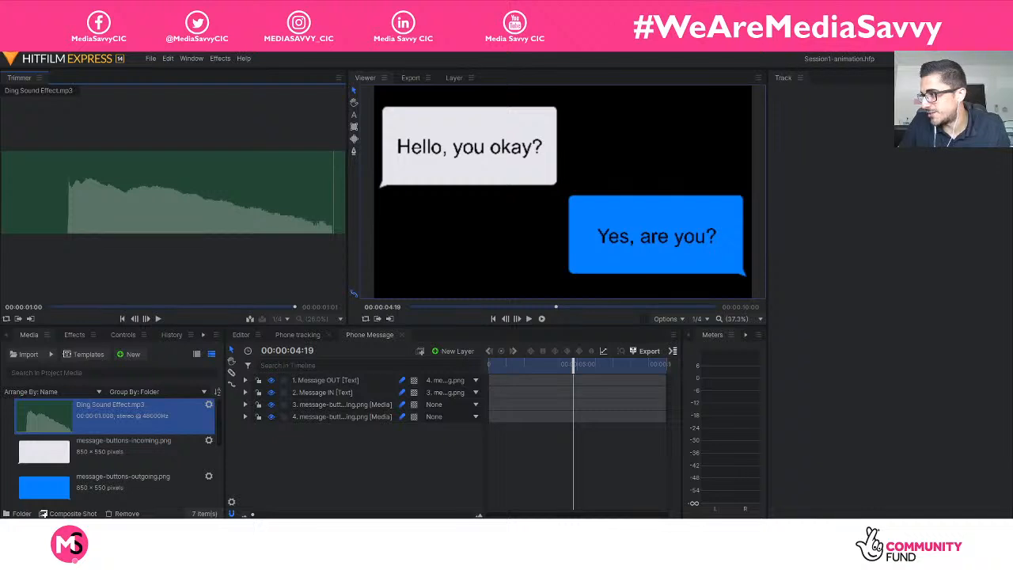
{"action": "left_click", "coordinate": [158, 318]}
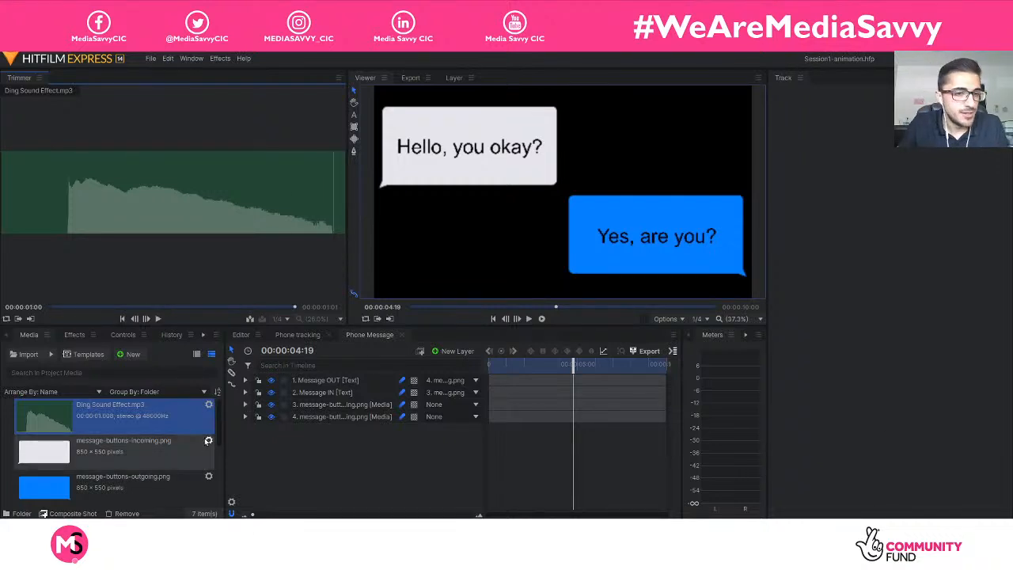
{"action": "scroll", "coordinate": [190, 451], "scroll_direction": "down", "scroll_amount": 3}
{"action": "scroll", "coordinate": [198, 450], "scroll_direction": "up", "scroll_amount": 3}
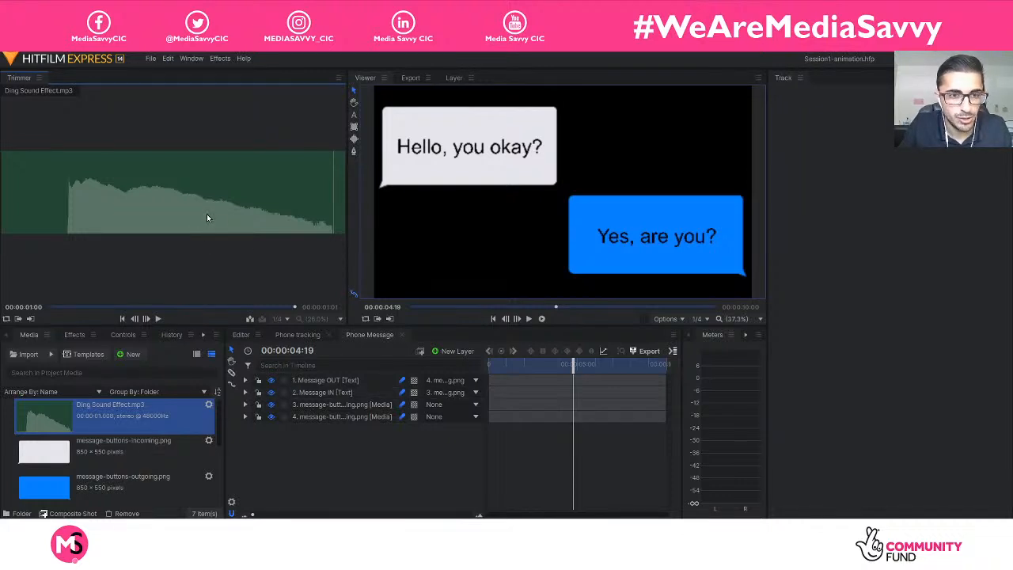
Play the first message's entrance from the start, and add Ding Sound Effect.mp3 below the other Phone Message layers, starting at 00:00:00:00.
{"action": "left_click_drag", "start_coordinate": [573, 364], "coordinate": [478, 366]}
{"action": "key", "text": "space"}
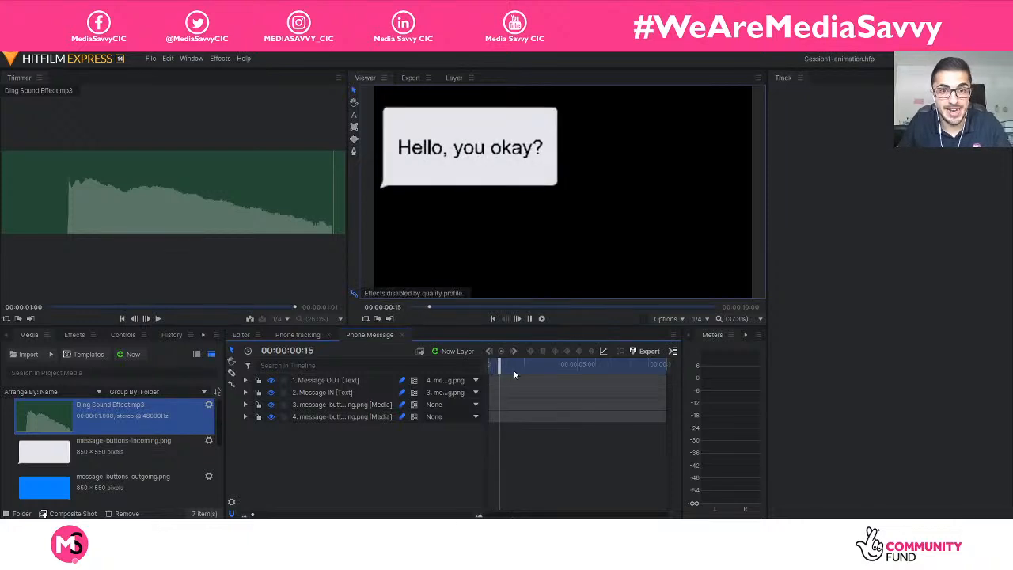
{"action": "key", "text": "space"}
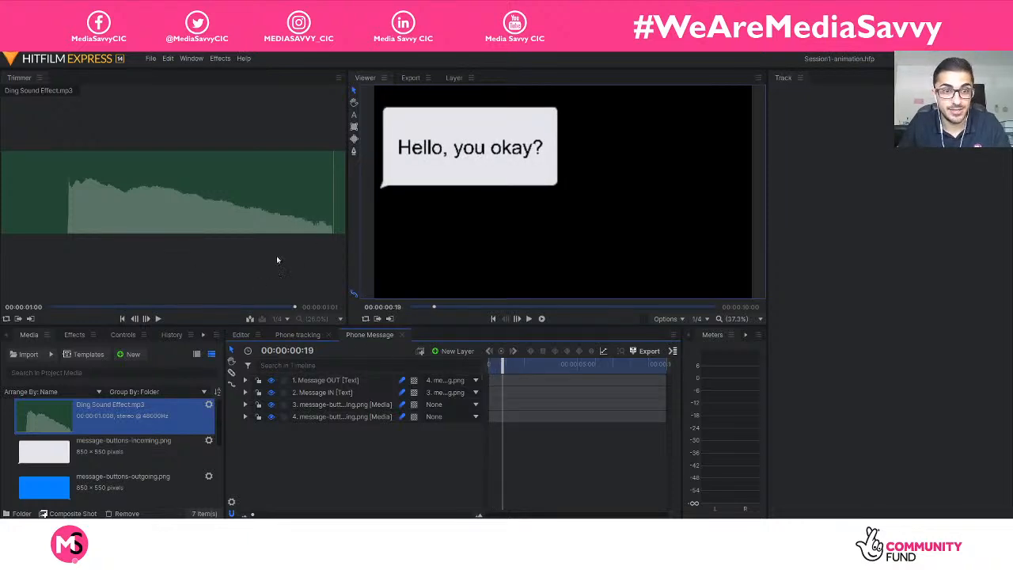
{"action": "left_click_drag", "start_coordinate": [218, 206], "coordinate": [322, 441]}
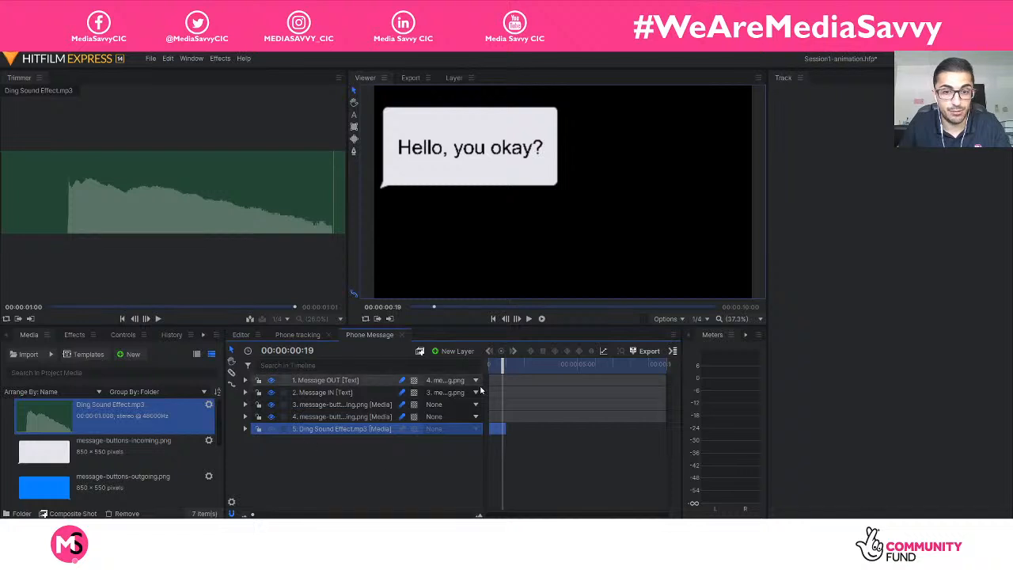
Return to the start of the composite and set the Ding Sound Effect layer's audio level to -10 dB.
{"action": "left_click_drag", "start_coordinate": [502, 366], "coordinate": [488, 370]}
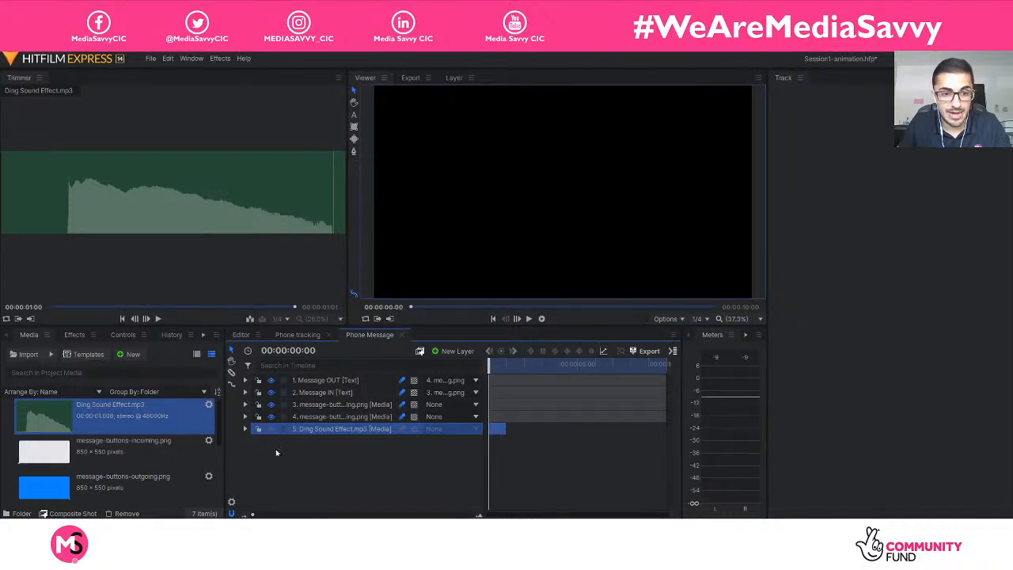
{"action": "left_click", "coordinate": [245, 428]}
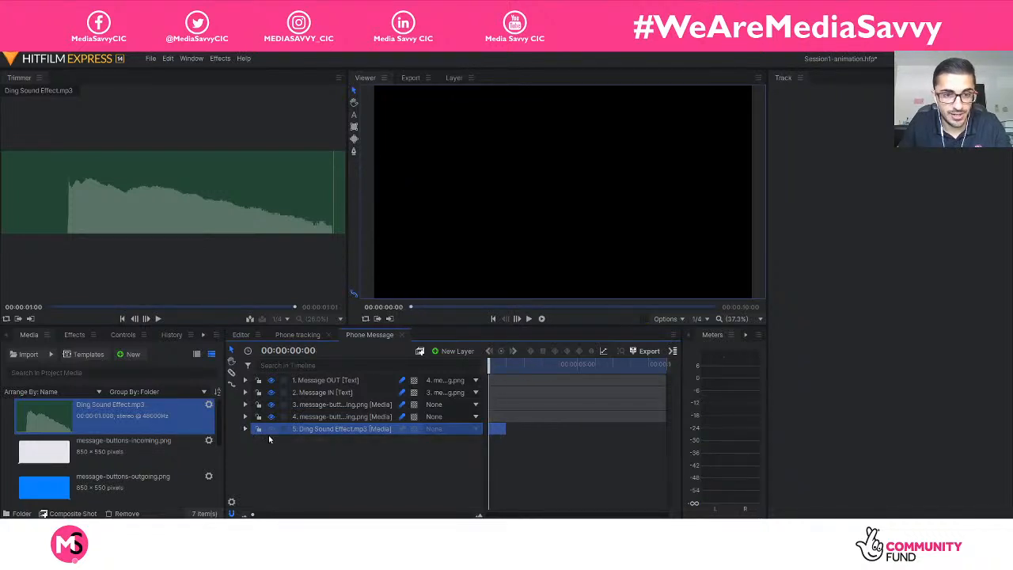
{"action": "left_click", "coordinate": [255, 452]}
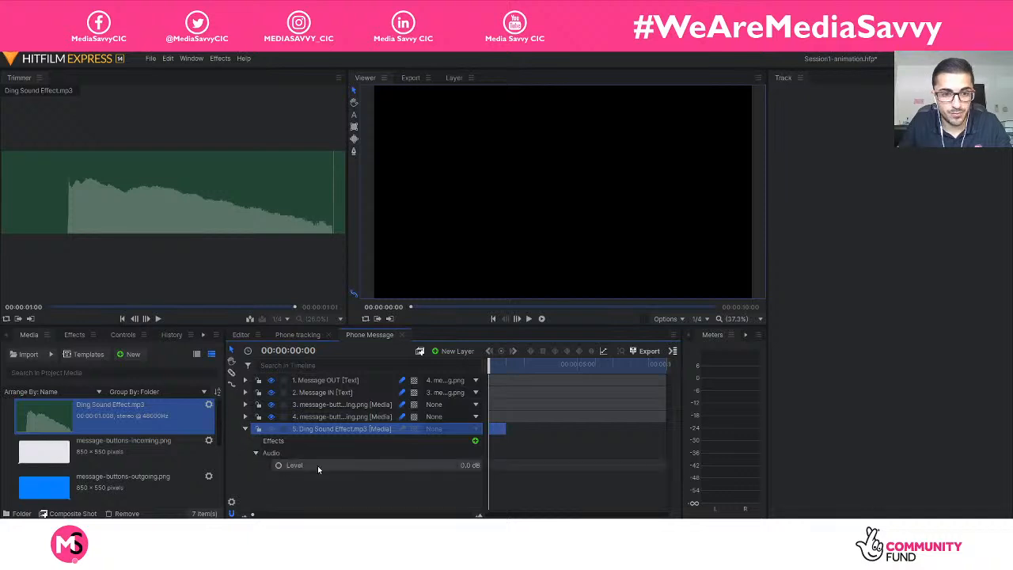
{"action": "left_click", "coordinate": [447, 465]}
{"action": "type", "text": "-10"}
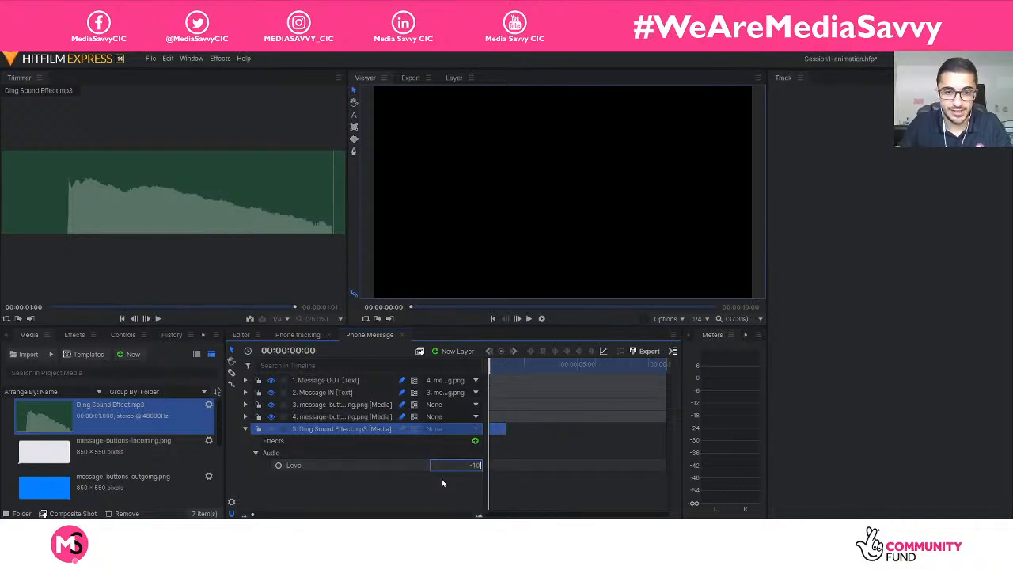
{"action": "key", "text": "Return"}
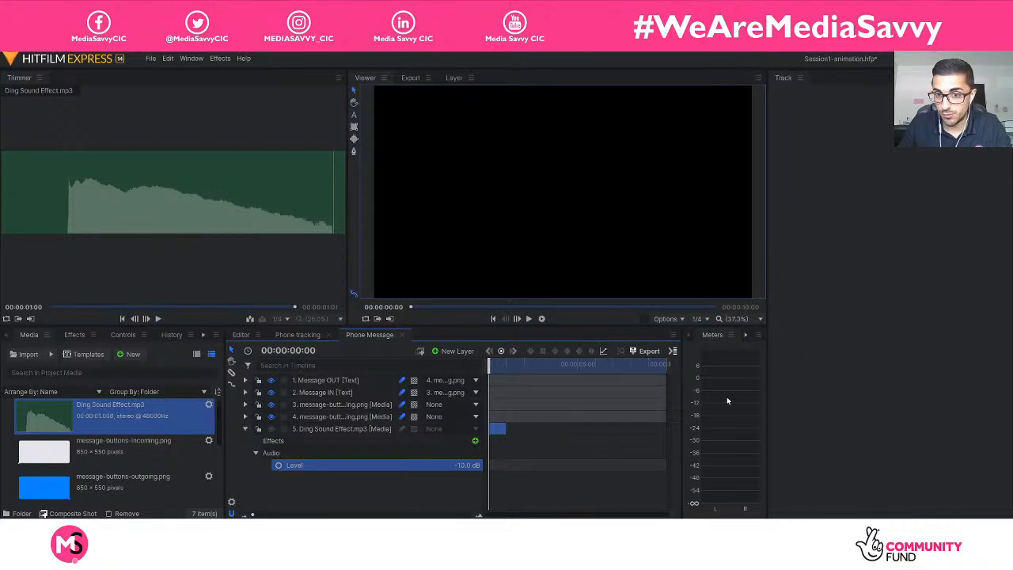
Narrow the Track area at the edge of the workspace to widen the trimmer, viewer and timeline.
{"action": "left_click_drag", "start_coordinate": [766, 353], "coordinate": [854, 353]}
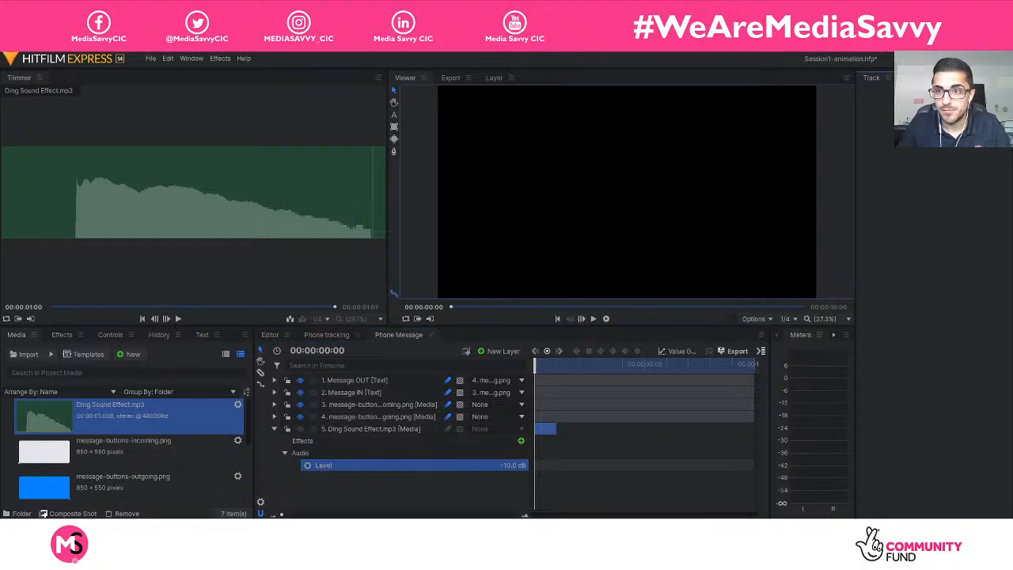
{"action": "left_click", "coordinate": [888, 77]}
{"action": "left_click", "coordinate": [880, 81]}
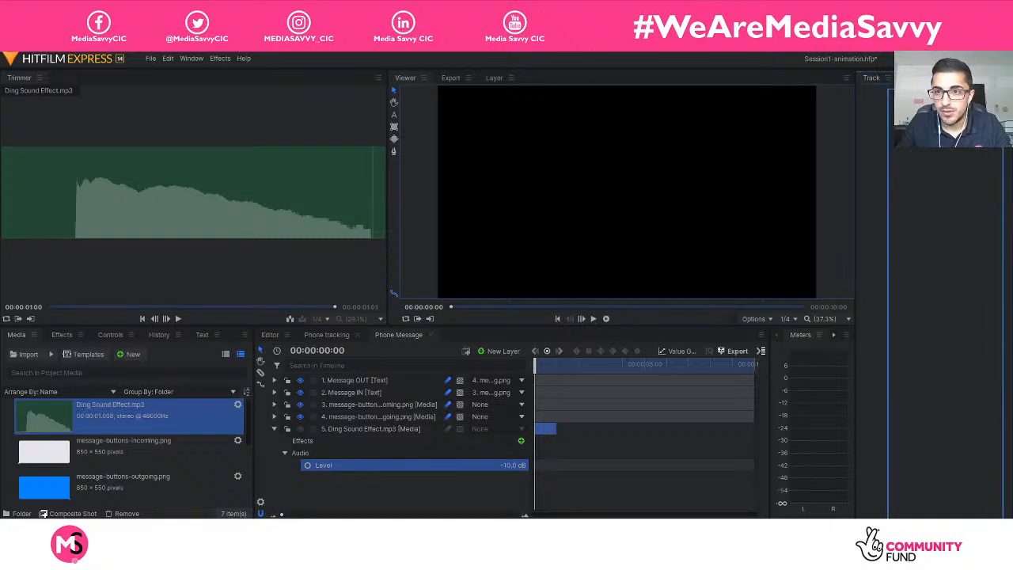
{"action": "left_click_drag", "start_coordinate": [854, 174], "coordinate": [955, 176]}
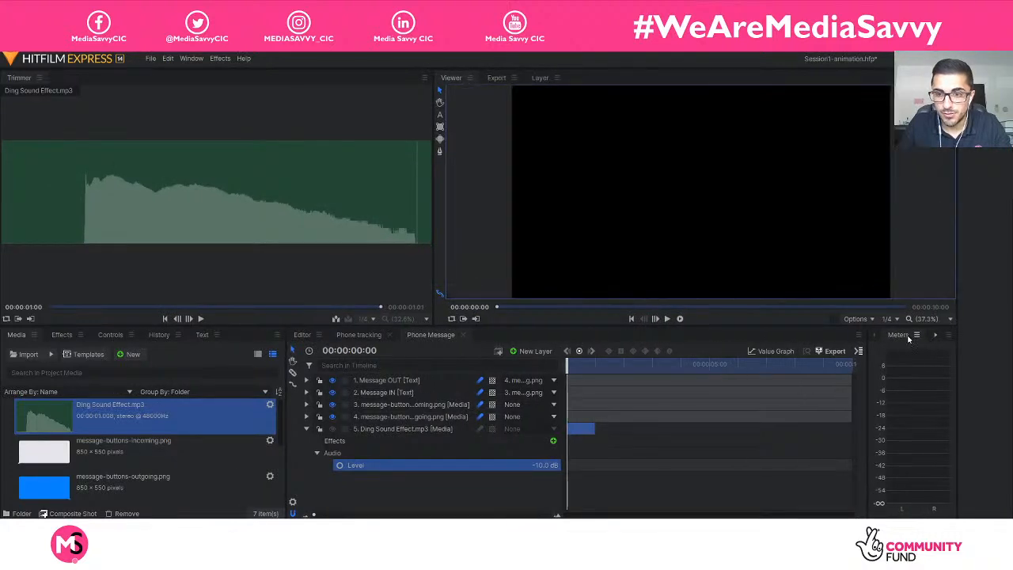
Play the opening of the composite to check the ding sound on the audio meters, stopping at 00:00:00:12.
{"action": "key", "text": "space"}
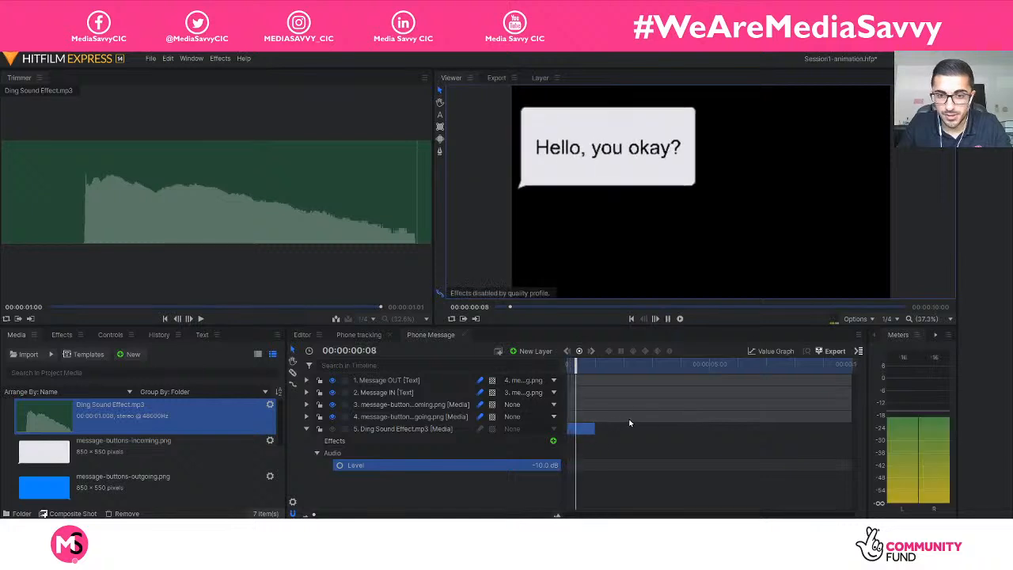
{"action": "key", "text": "space"}
{"action": "left_click_drag", "start_coordinate": [582, 363], "coordinate": [580, 363]}
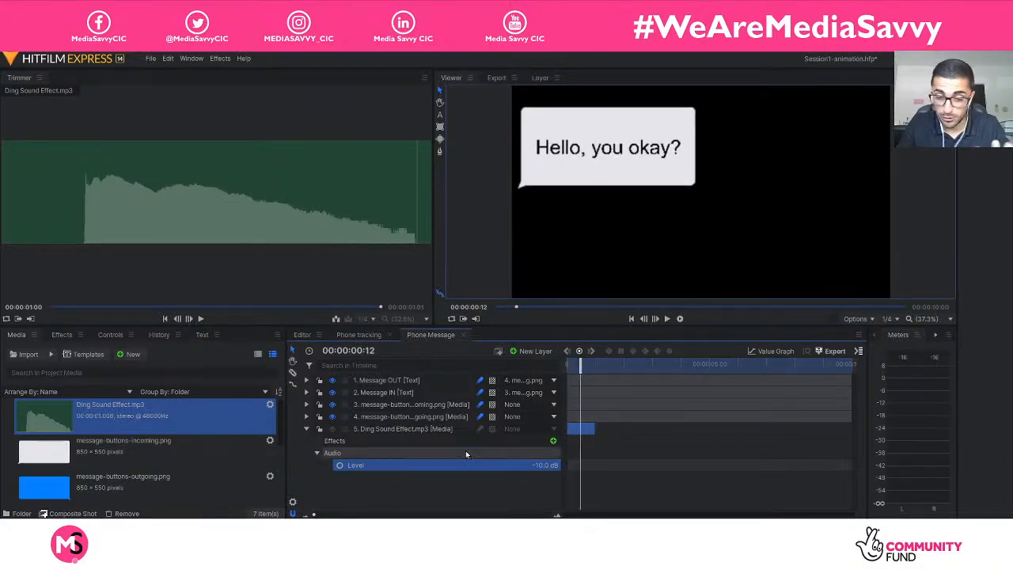
Reopen the Ding Sound Effect layer's audio properties and set its level to -15 dB.
{"action": "left_click", "coordinate": [307, 431]}
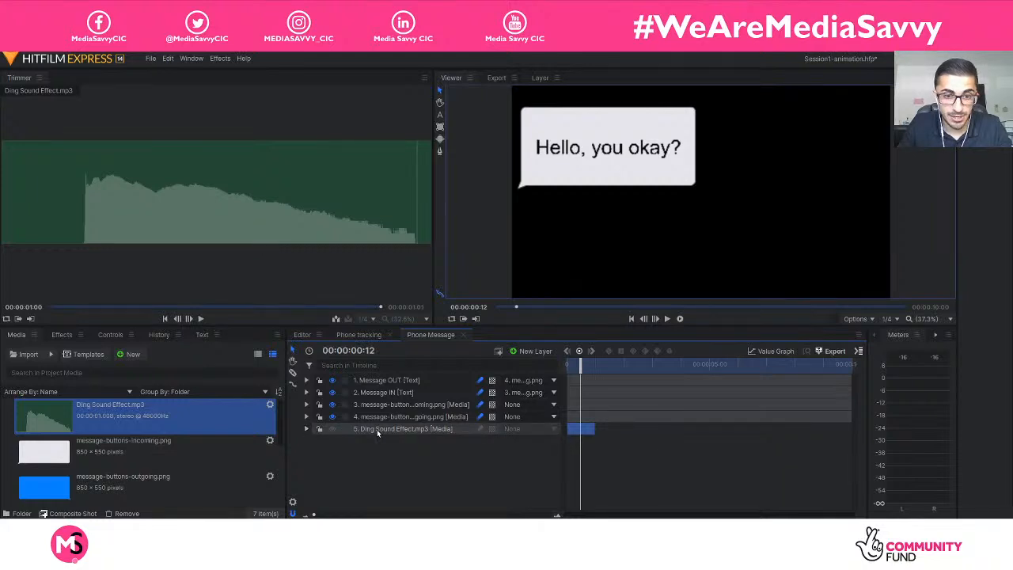
{"action": "left_click", "coordinate": [372, 429]}
{"action": "left_click", "coordinate": [307, 428]}
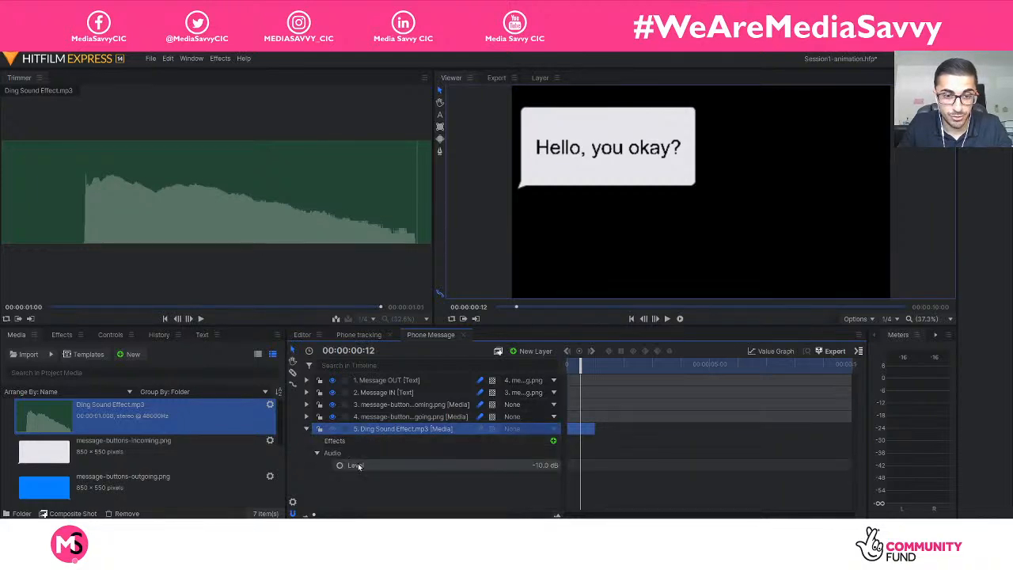
{"action": "left_click", "coordinate": [546, 464]}
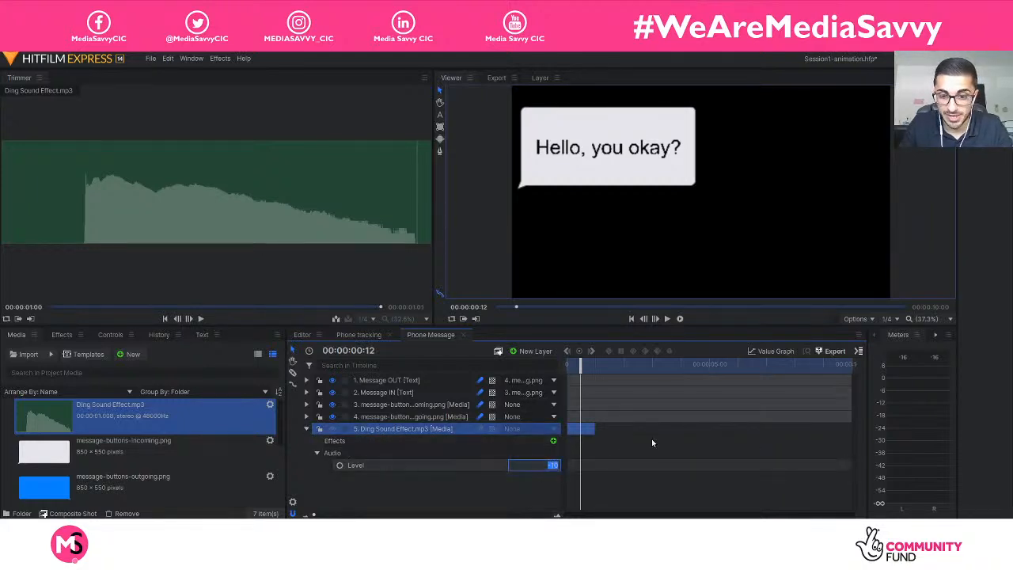
{"action": "type", "text": "-15"}
{"action": "key", "text": "Return"}
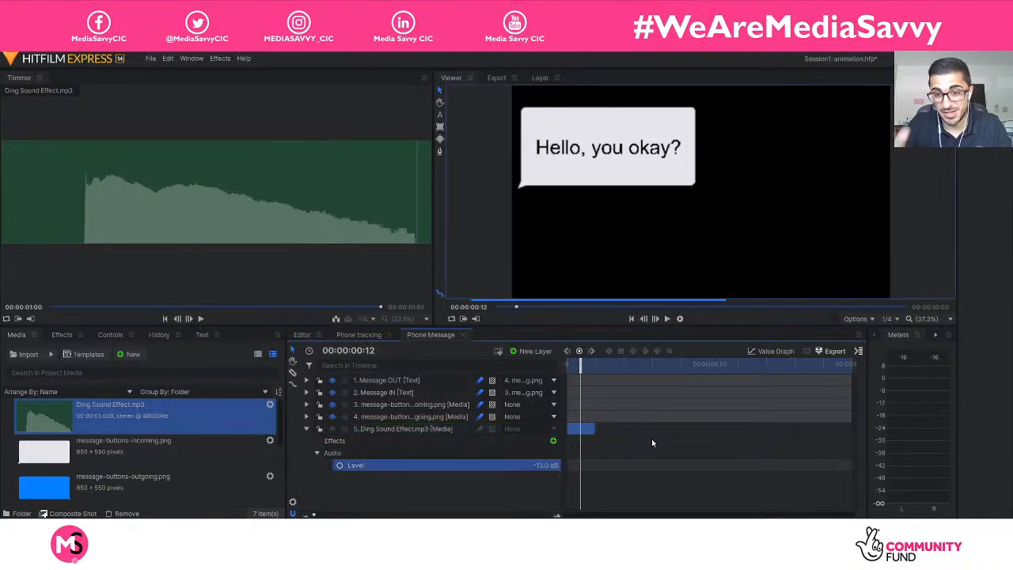
Play the first message twice from the start to check the quieter ding sound against the message's entrance.
{"action": "left_click_drag", "start_coordinate": [582, 368], "coordinate": [567, 368]}
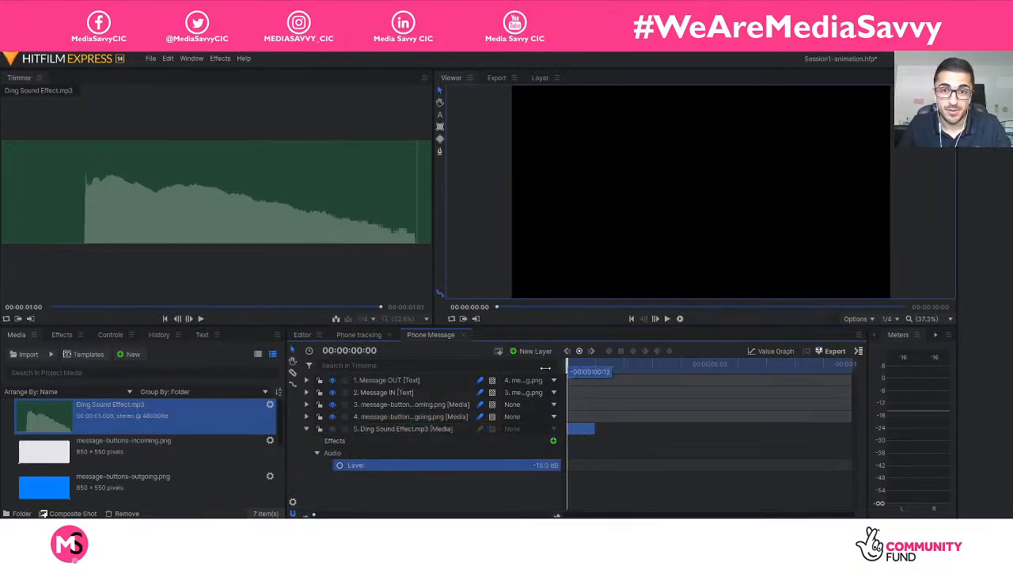
{"action": "key", "text": "space"}
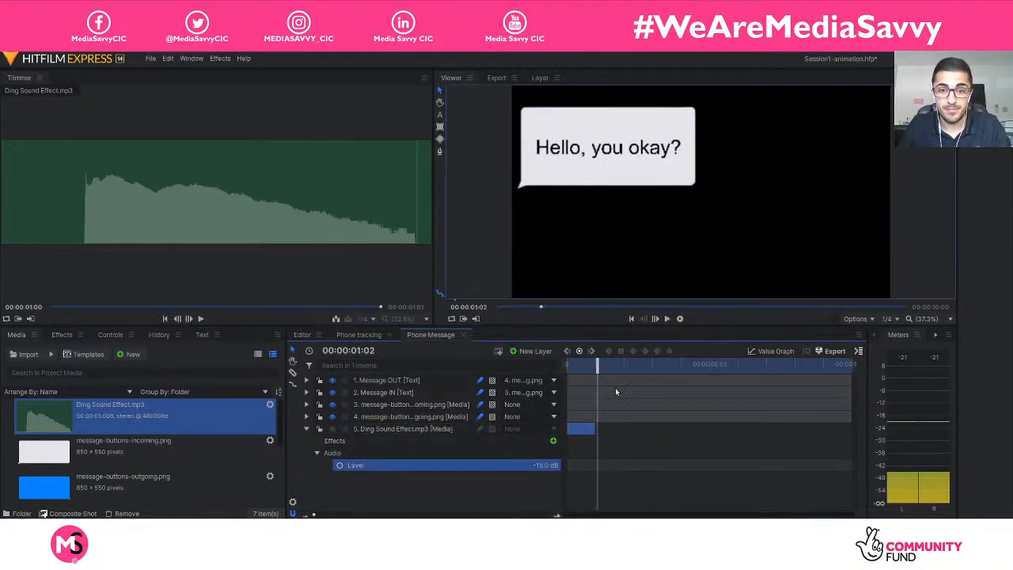
{"action": "key", "text": "space"}
{"action": "key", "text": "space"}
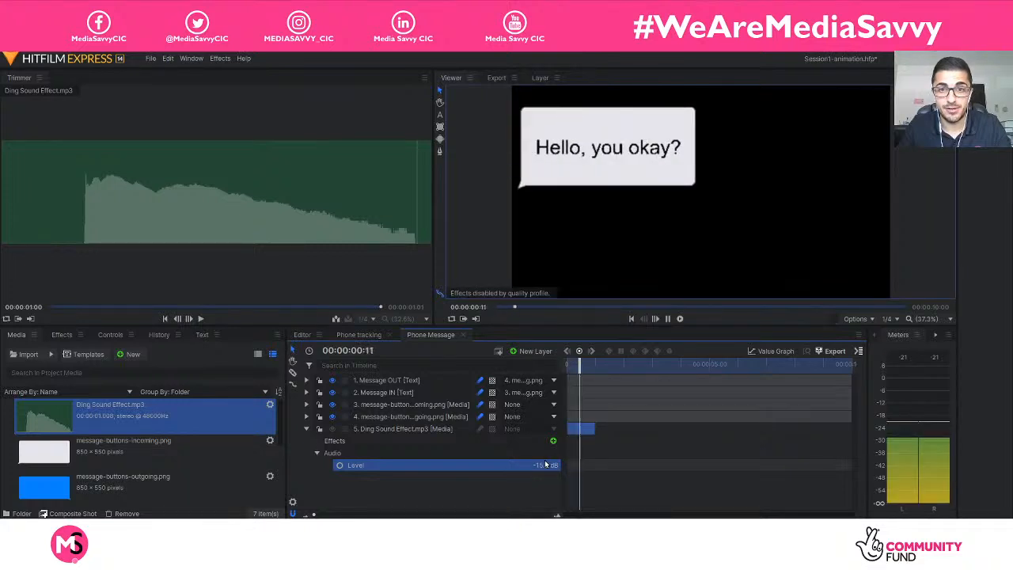
{"action": "key", "text": "space"}
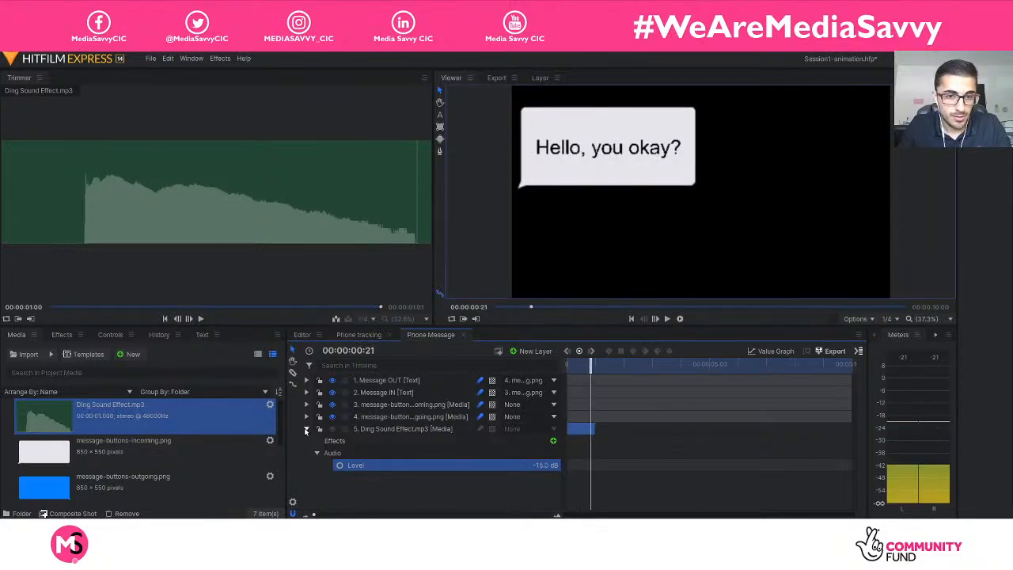
Collapse the Ding Sound Effect layer, move the playhead to 00:00:03:16 where the blue message enters, and preview phone-sending-message.mp3 in the trimmer.
{"action": "left_click", "coordinate": [305, 429]}
{"action": "left_click_drag", "start_coordinate": [589, 367], "coordinate": [669, 365]}
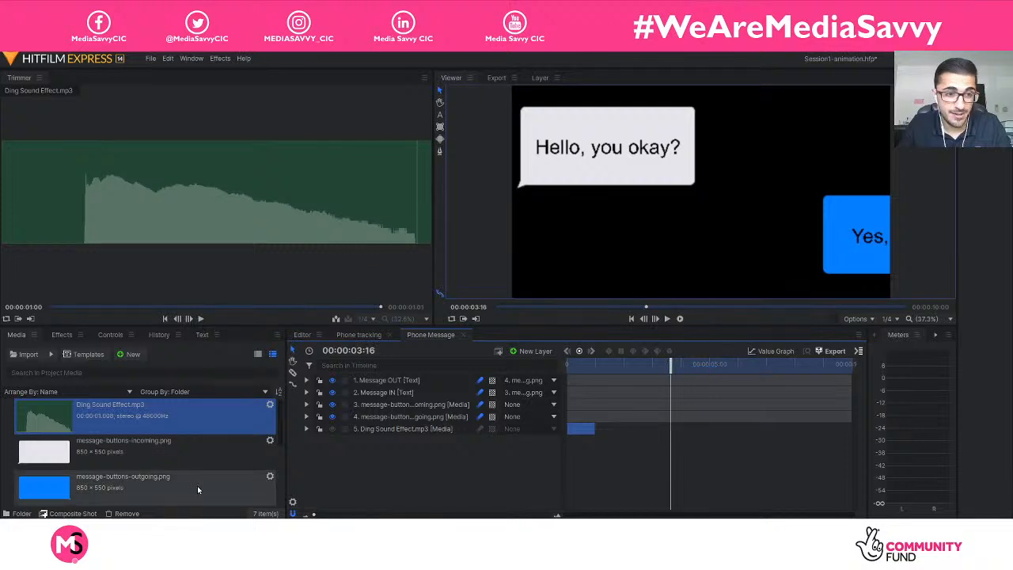
{"action": "scroll", "coordinate": [164, 445], "scroll_direction": "down", "scroll_amount": 2}
{"action": "scroll", "coordinate": [164, 445], "scroll_direction": "down", "scroll_amount": 2}
{"action": "left_click", "coordinate": [169, 474]}
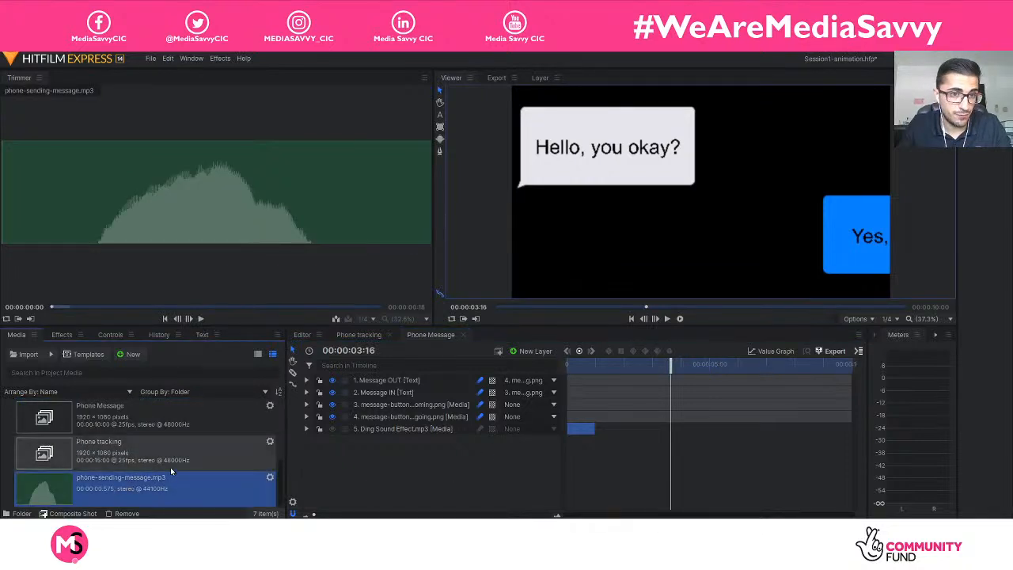
{"action": "left_click", "coordinate": [201, 318]}
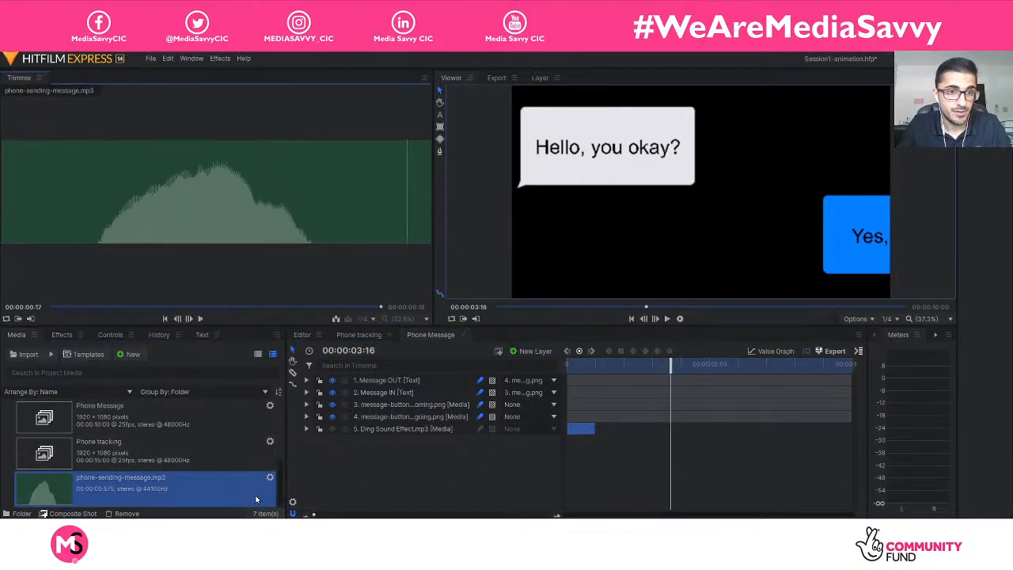
{"action": "left_click", "coordinate": [200, 319]}
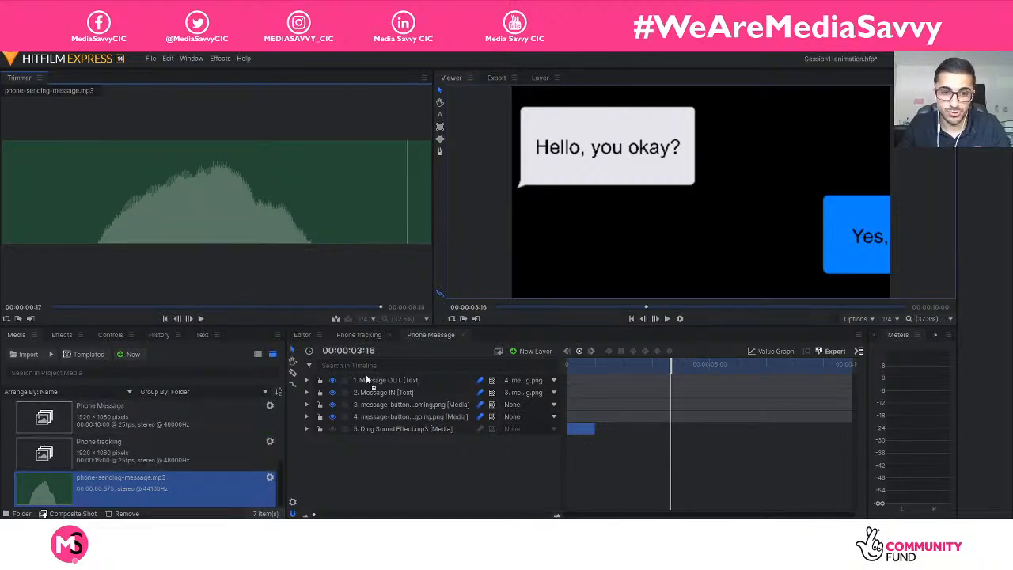
Add phone-sending-message.mp3 beneath the ding layer in the Phone Message composite and align its start with the playhead at 00:00:03:16.
{"action": "left_click_drag", "start_coordinate": [366, 380], "coordinate": [394, 456]}
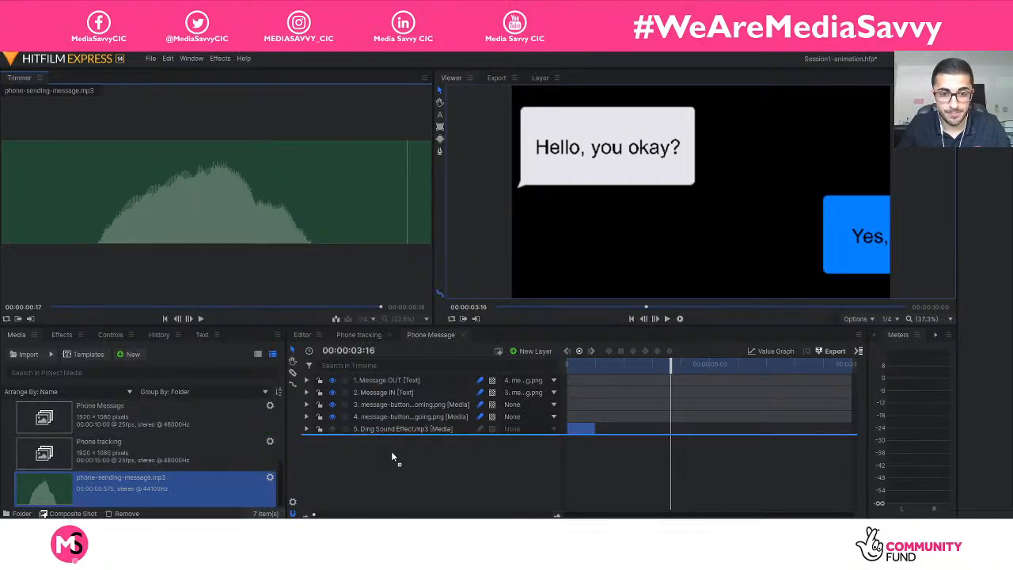
{"action": "left_click_drag", "start_coordinate": [392, 454], "coordinate": [393, 457]}
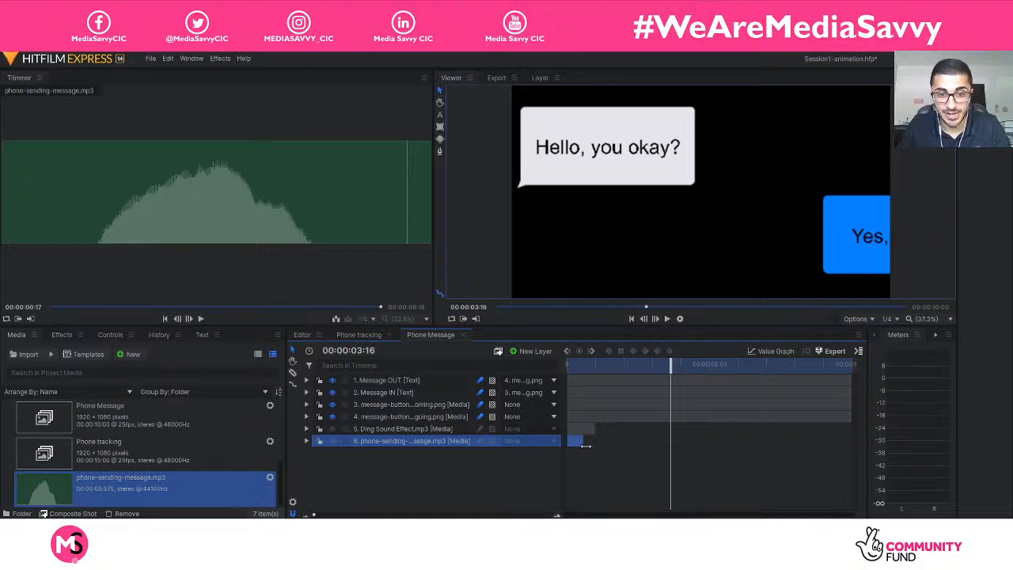
{"action": "left_click_drag", "start_coordinate": [575, 445], "coordinate": [681, 449]}
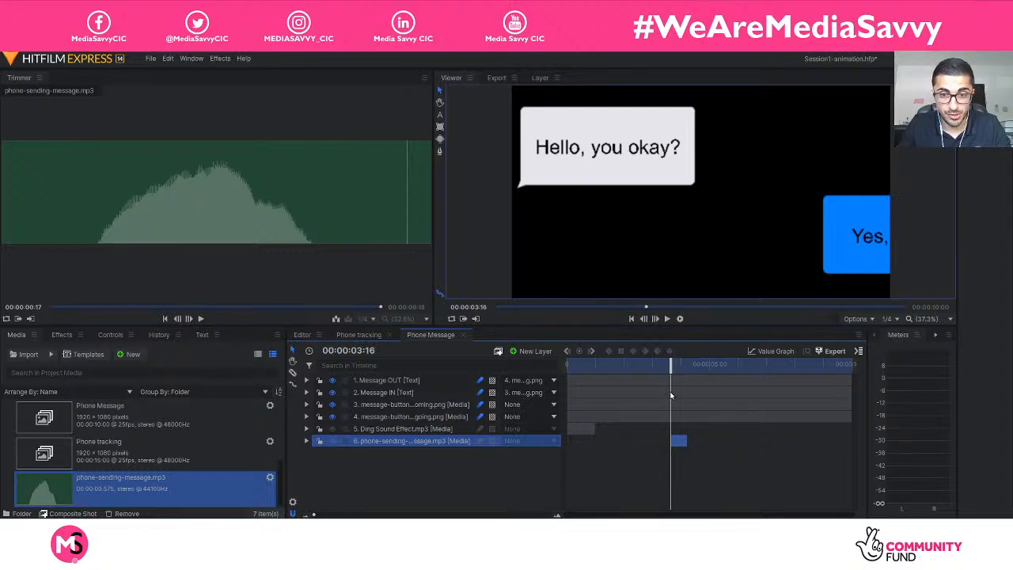
{"action": "mouse_move", "coordinate": [671, 368]}
{"action": "left_mouse_down"}
{"action": "mouse_move", "coordinate": [661, 368]}
{"action": "mouse_move", "coordinate": [670, 372]}
{"action": "left_mouse_up"}
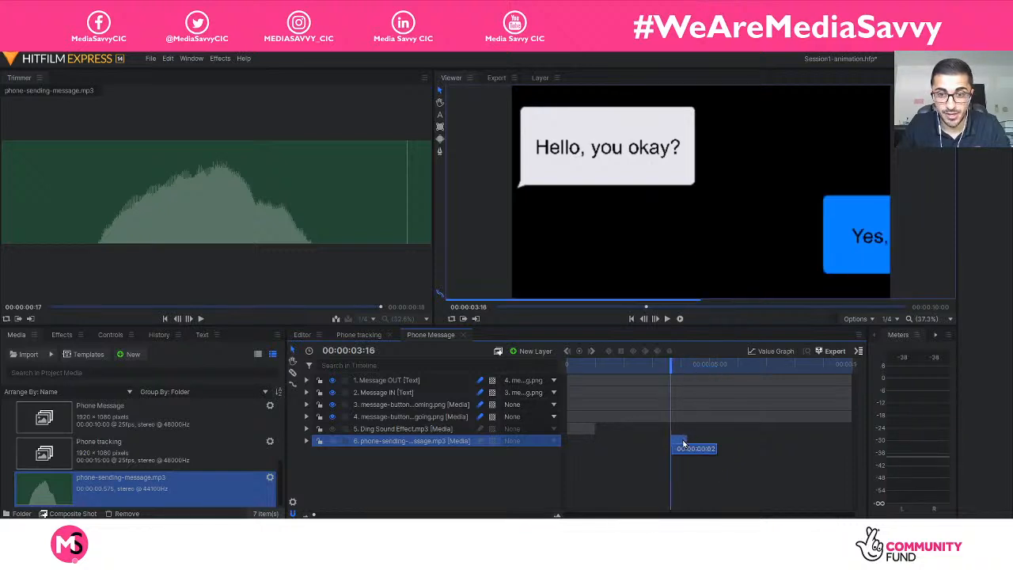
Set the phone-sending-message layer's audio level to -10 dB and collapse its properties.
{"action": "left_click", "coordinate": [331, 463]}
{"action": "left_click", "coordinate": [307, 441]}
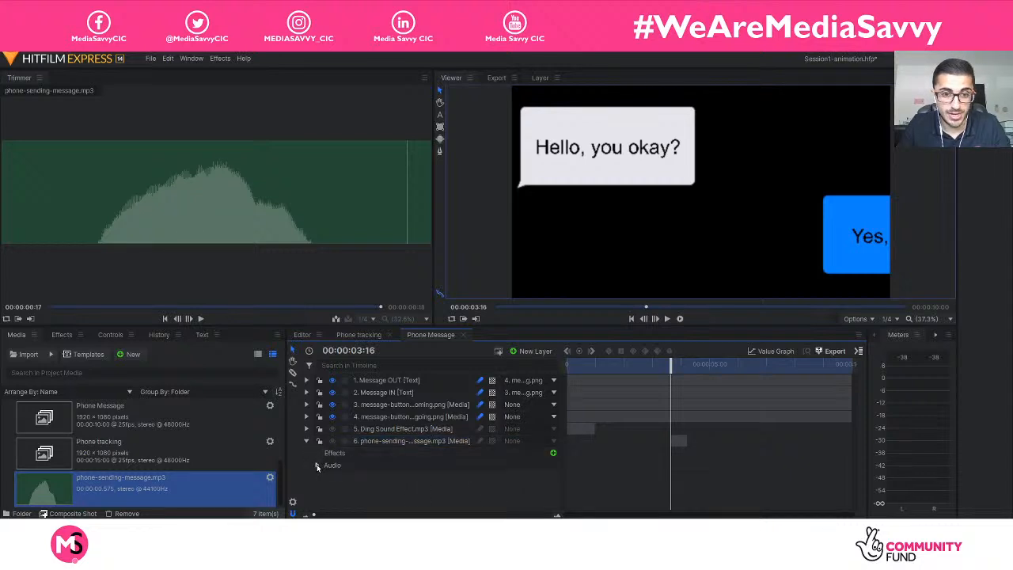
{"action": "left_click", "coordinate": [316, 465]}
{"action": "left_click", "coordinate": [547, 477]}
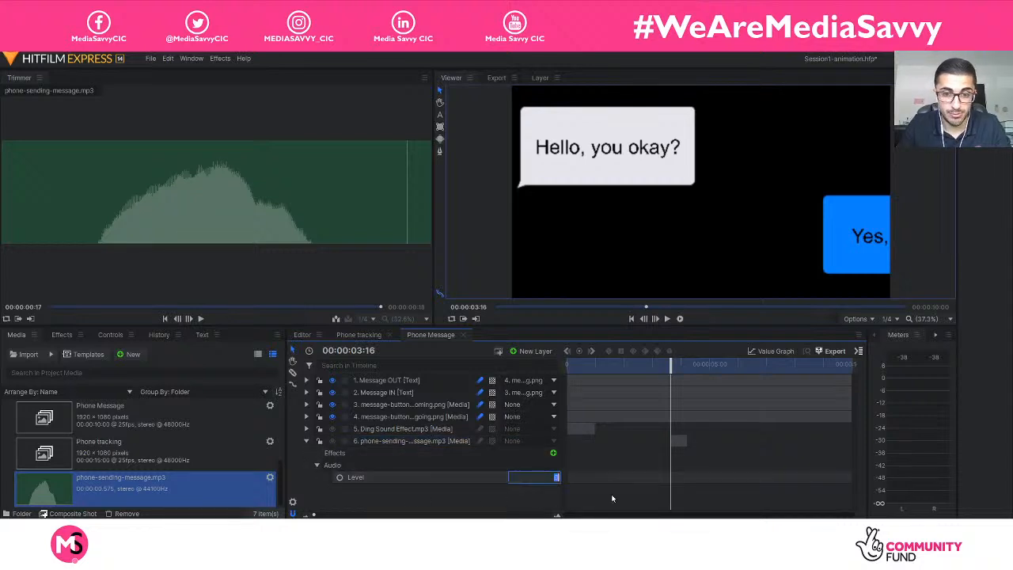
{"action": "type", "text": "-10"}
{"action": "key", "text": "Return"}
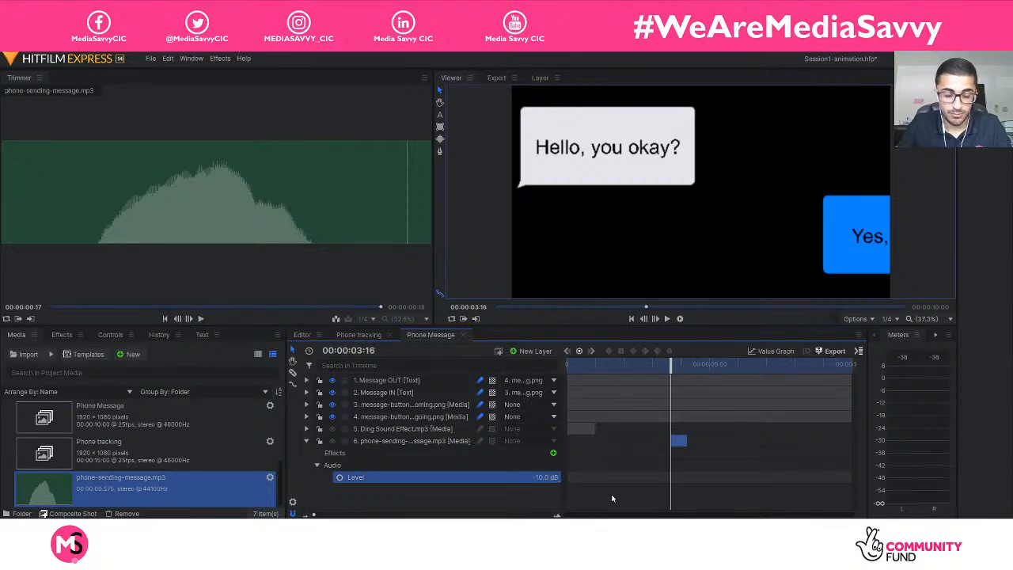
{"action": "left_click", "coordinate": [307, 442]}
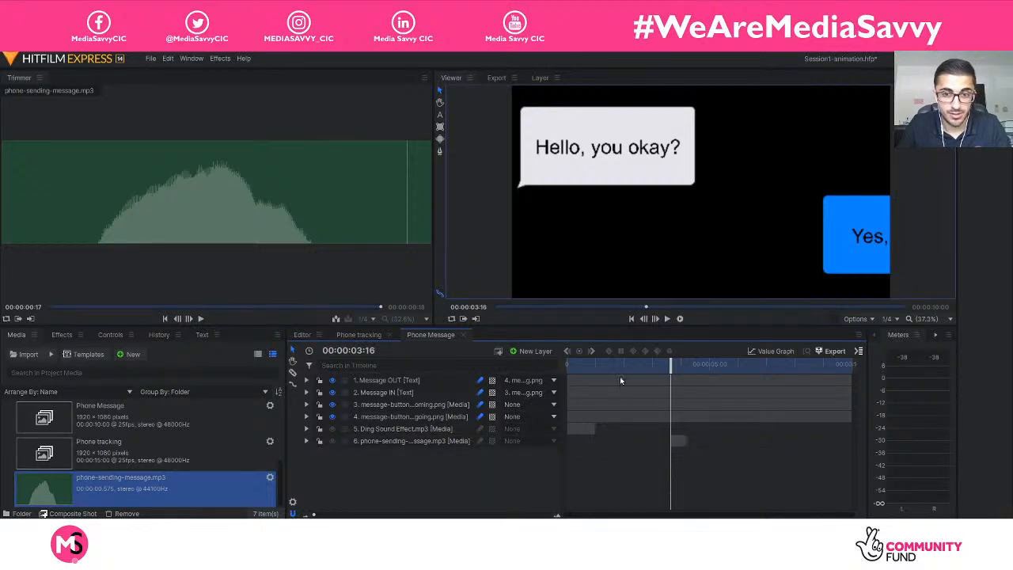
Play the Phone Message composite from the start to check both sounds against the message entrances, stopping at 00:00:05:09.
{"action": "left_click_drag", "start_coordinate": [671, 365], "coordinate": [519, 368]}
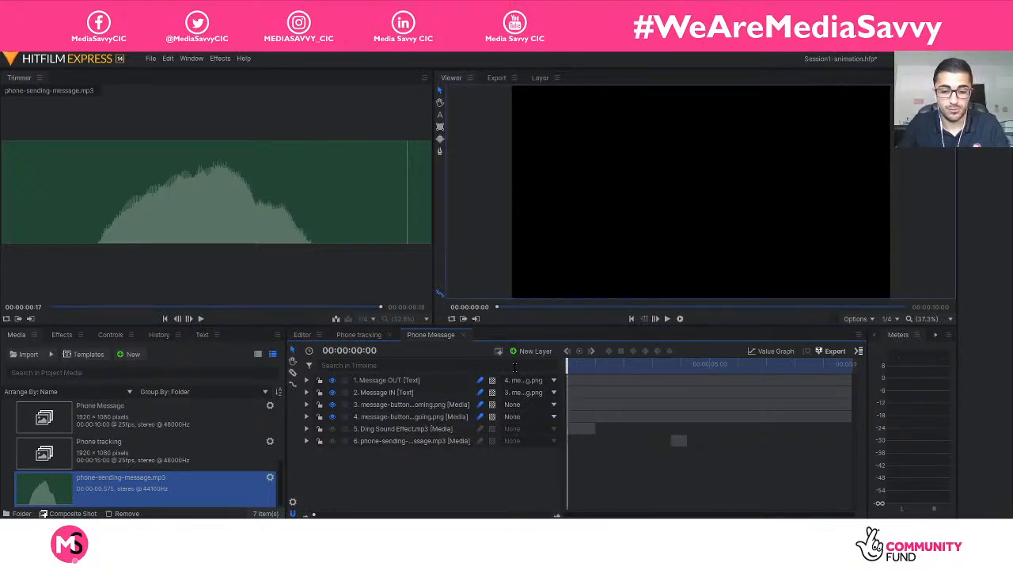
{"action": "key", "text": "space"}
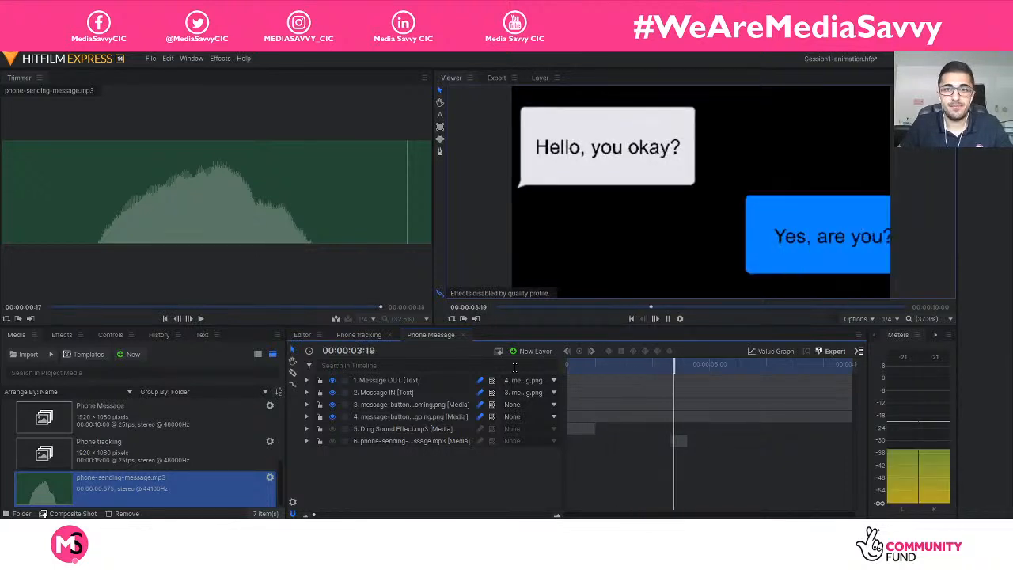
{"action": "key", "text": "space"}
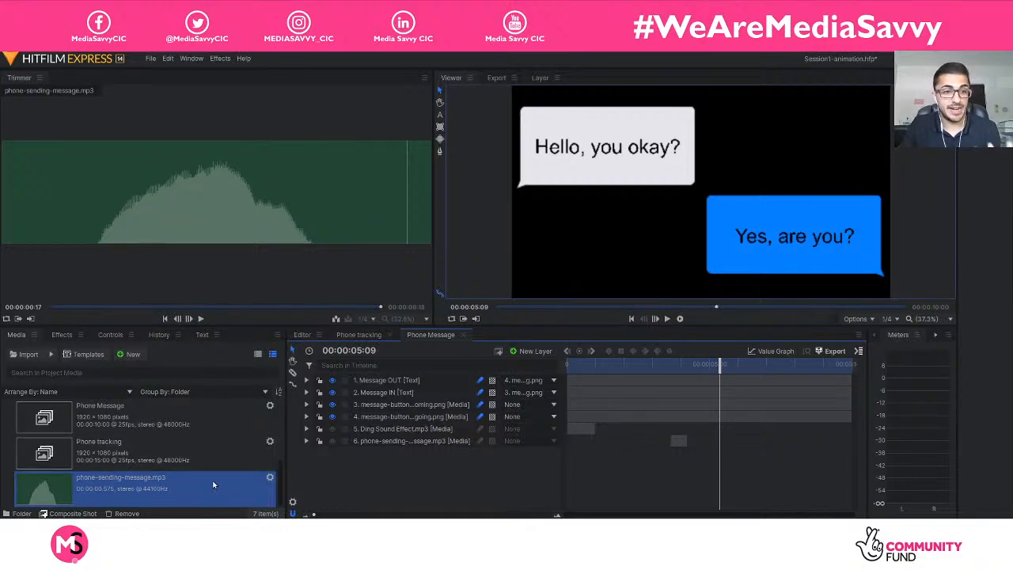
{"action": "scroll", "coordinate": [205, 485], "scroll_direction": "up", "scroll_amount": 3}
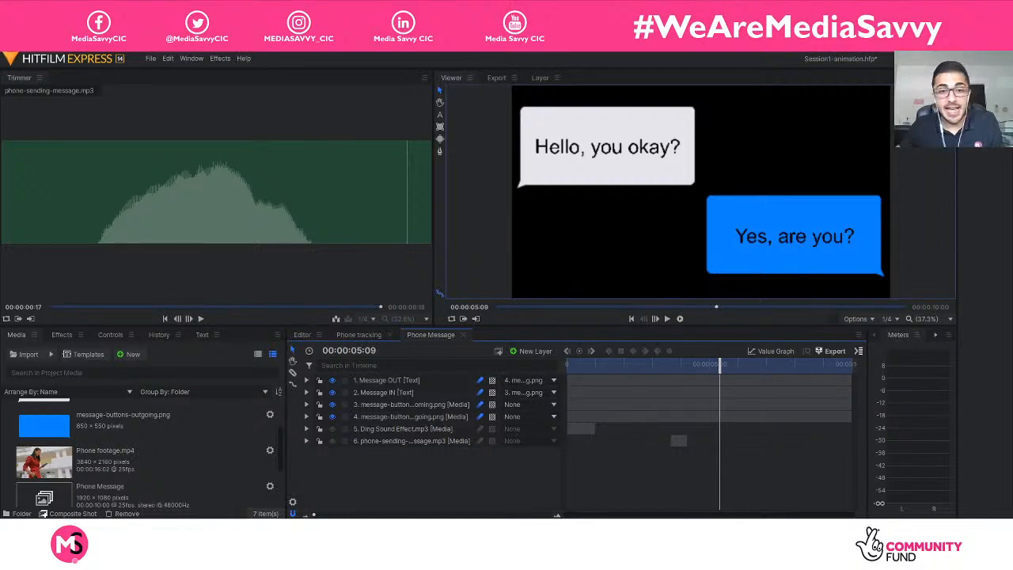
Switch to the Phone tracking composite and play it from the start to check the tracked messages and their sounds over the footage.
{"action": "left_click", "coordinate": [354, 334]}
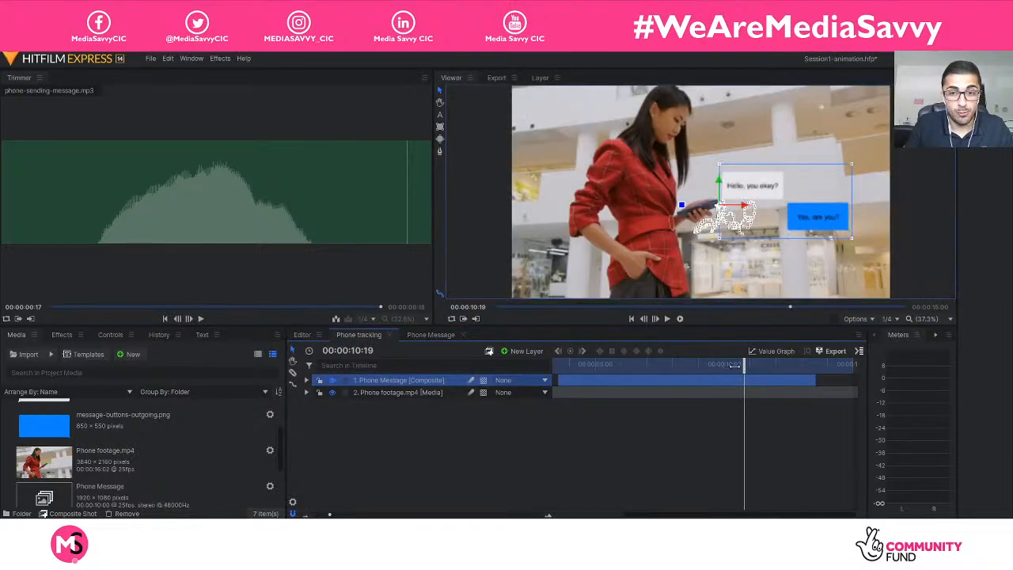
{"action": "left_click_drag", "start_coordinate": [715, 365], "coordinate": [513, 372]}
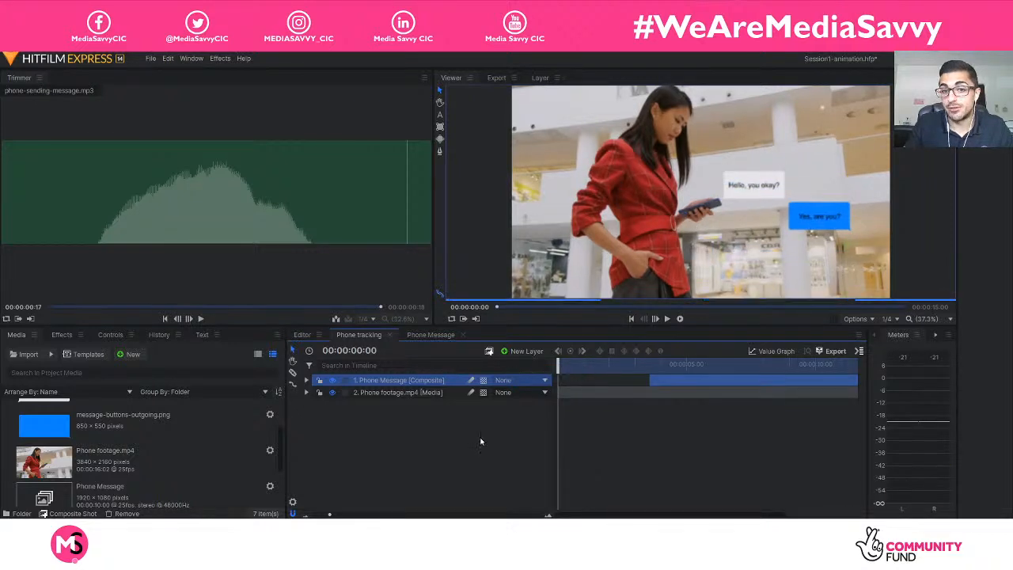
{"action": "left_click", "coordinate": [480, 441]}
{"action": "key", "text": "space"}
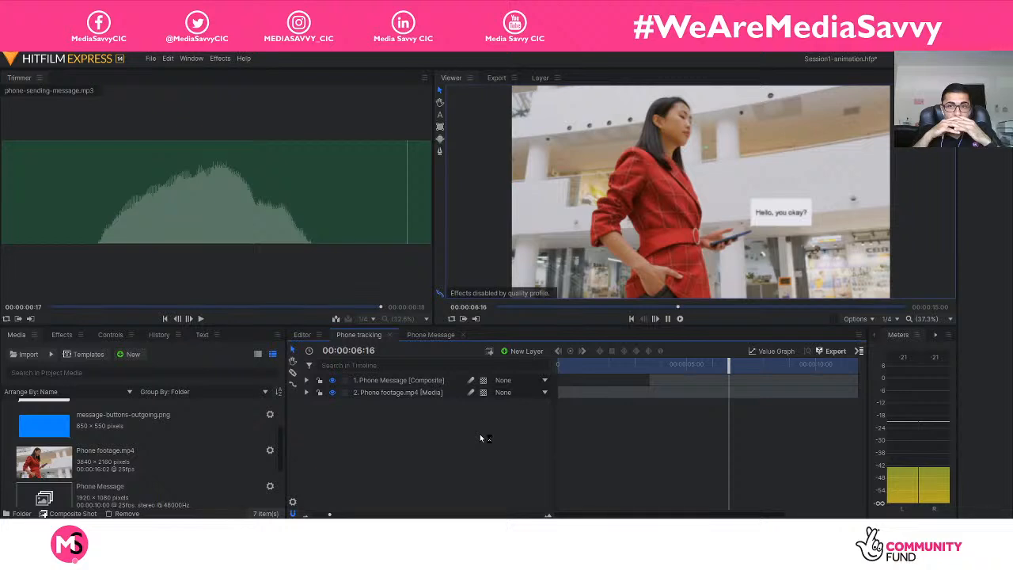
{"action": "key", "text": "space"}
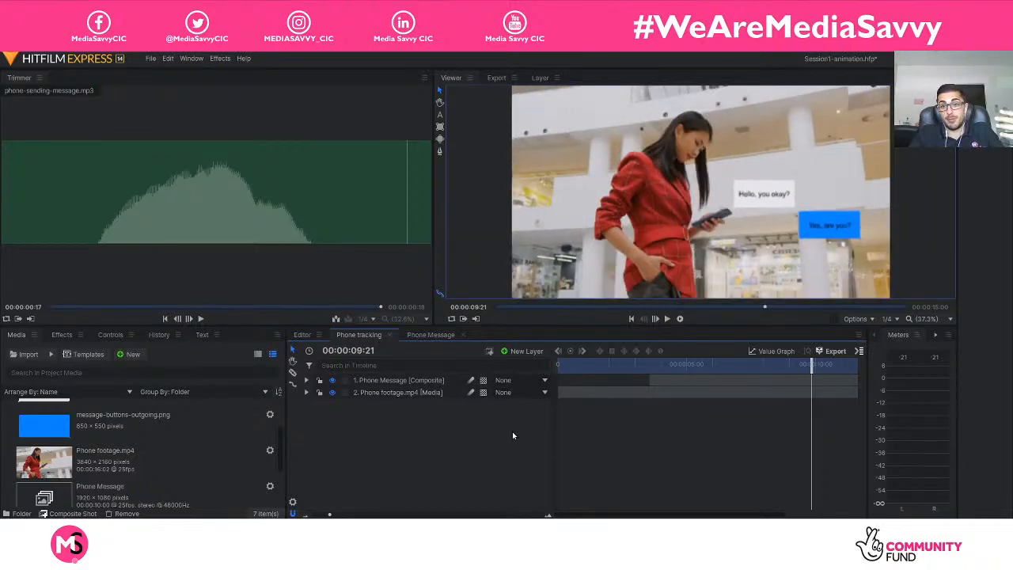
{"action": "left_click_drag", "start_coordinate": [810, 366], "coordinate": [789, 365]}
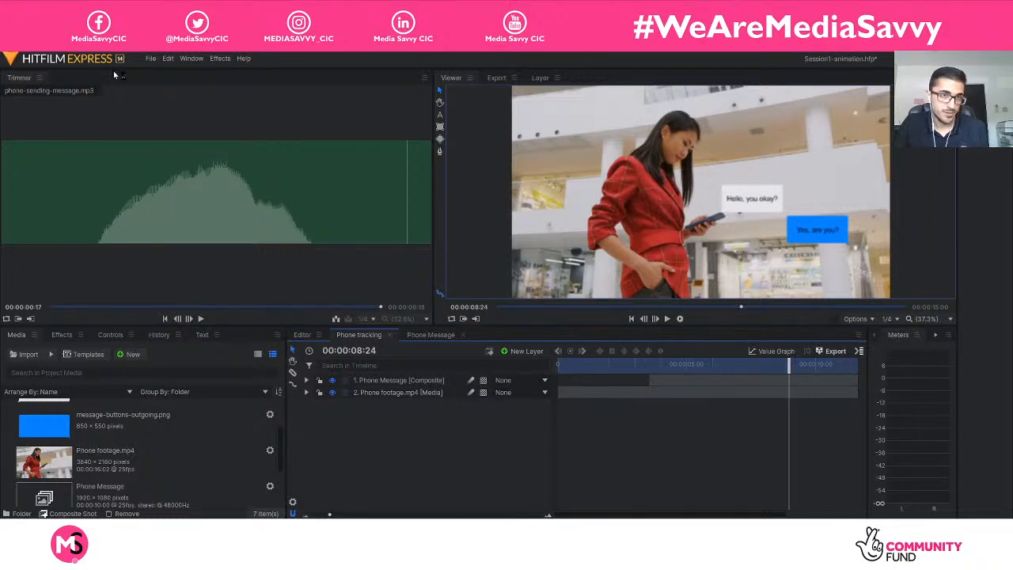
Save the project.
{"action": "left_click", "coordinate": [150, 59]}
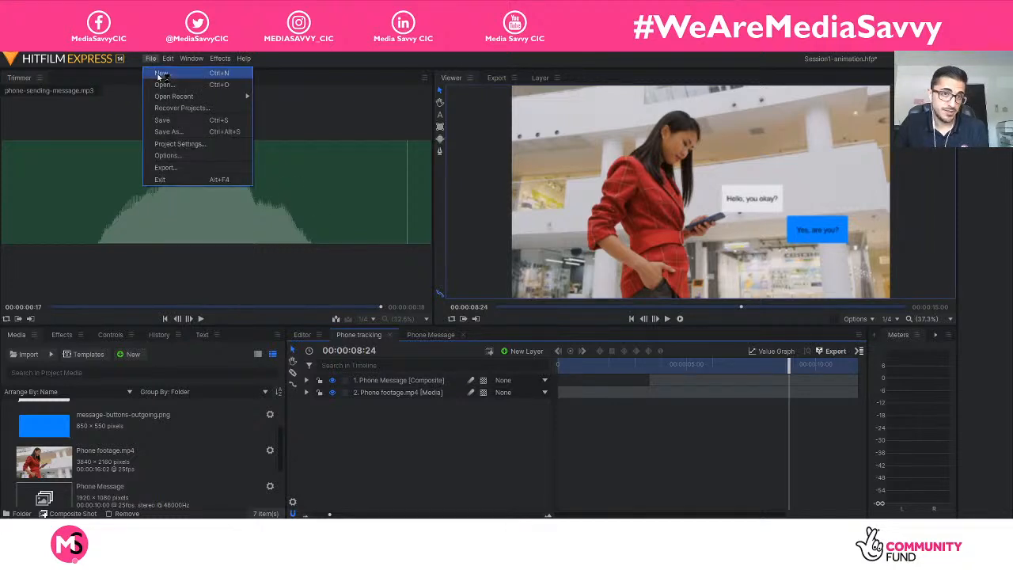
{"action": "left_click", "coordinate": [162, 120]}
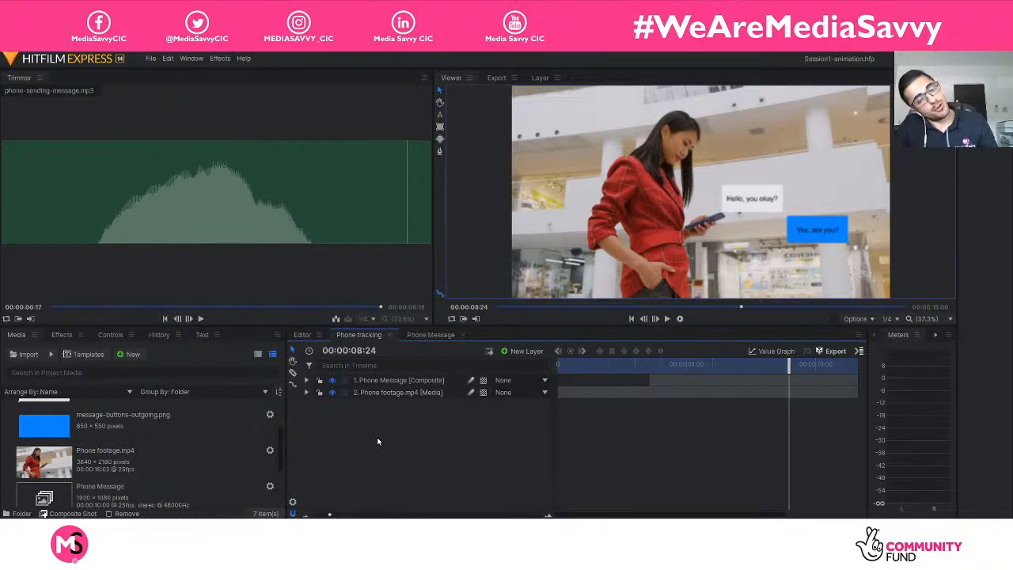
{"action": "left_click", "coordinate": [150, 58]}
{"action": "left_click", "coordinate": [181, 122]}
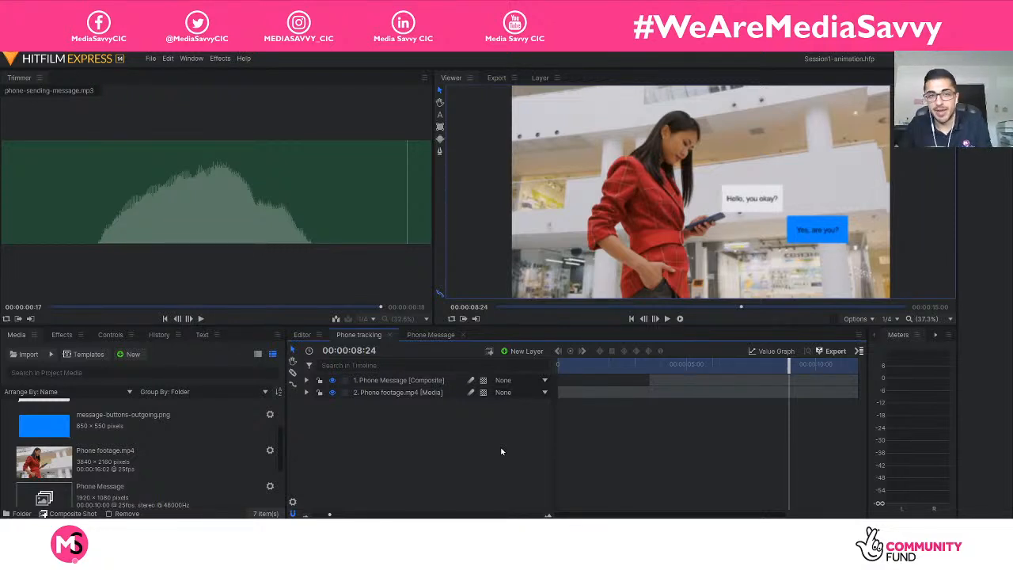
{"action": "left_click", "coordinate": [151, 59]}
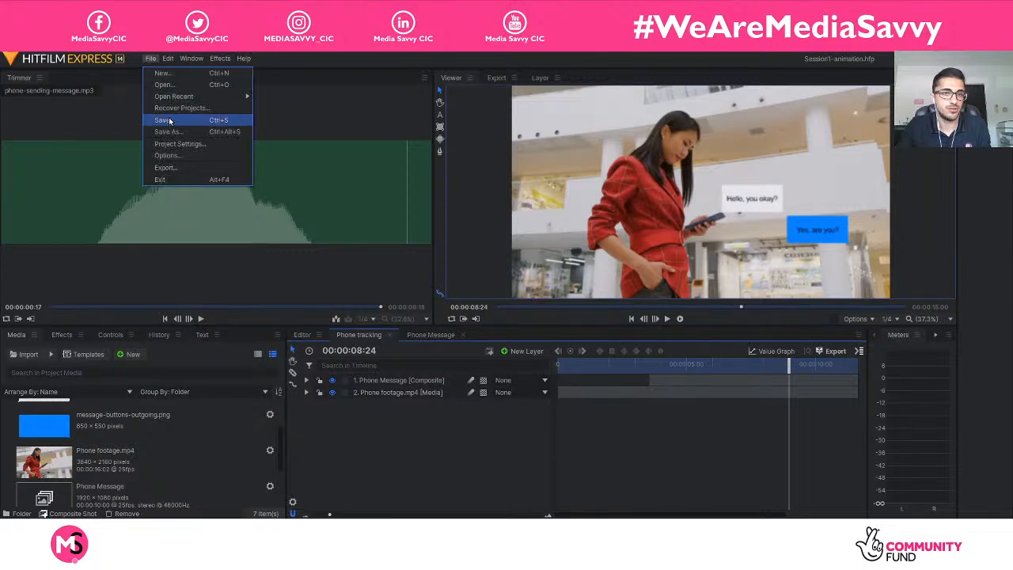
{"action": "left_click", "coordinate": [168, 120]}
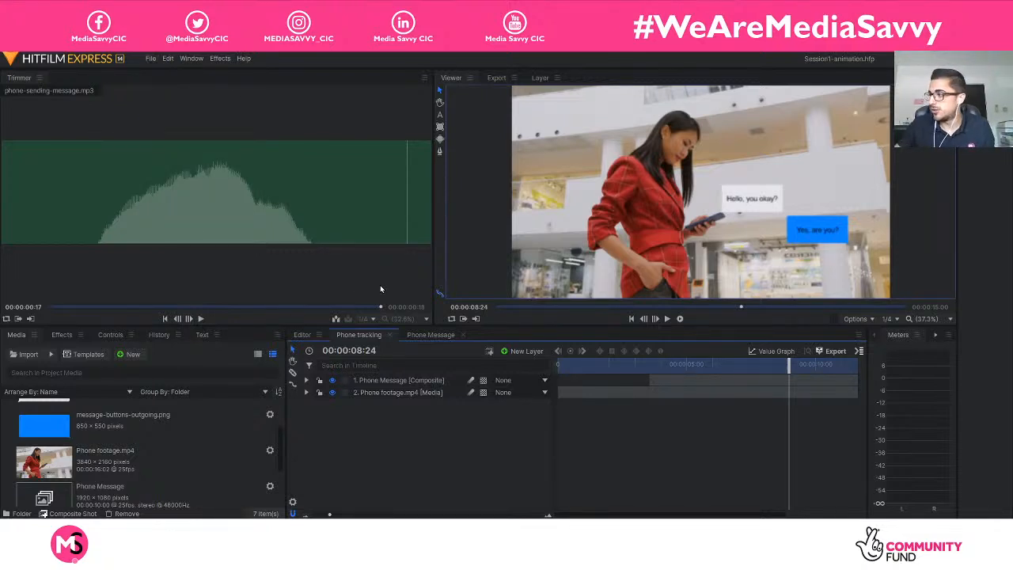
Set the Phone tracking composite's out point at 00:00:14:09, after the messages have left the frame.
{"action": "left_click", "coordinate": [857, 351]}
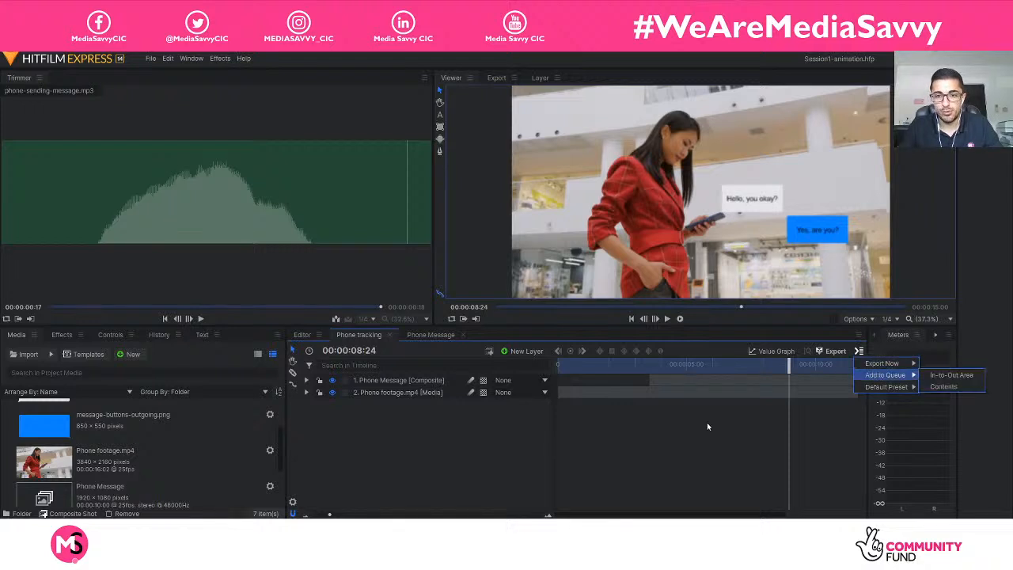
{"action": "left_click", "coordinate": [742, 429]}
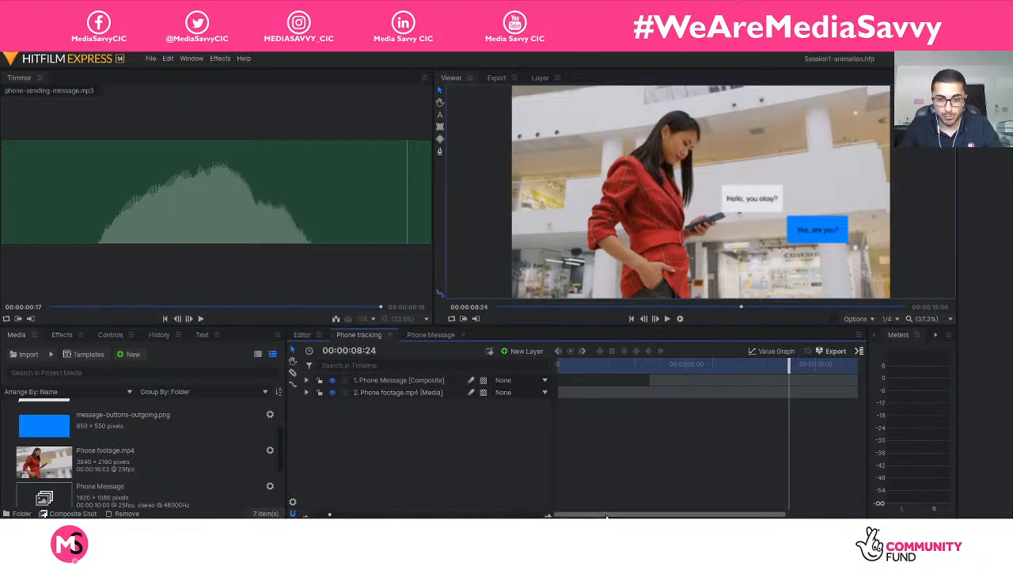
{"action": "left_click_drag", "start_coordinate": [609, 515], "coordinate": [726, 517]}
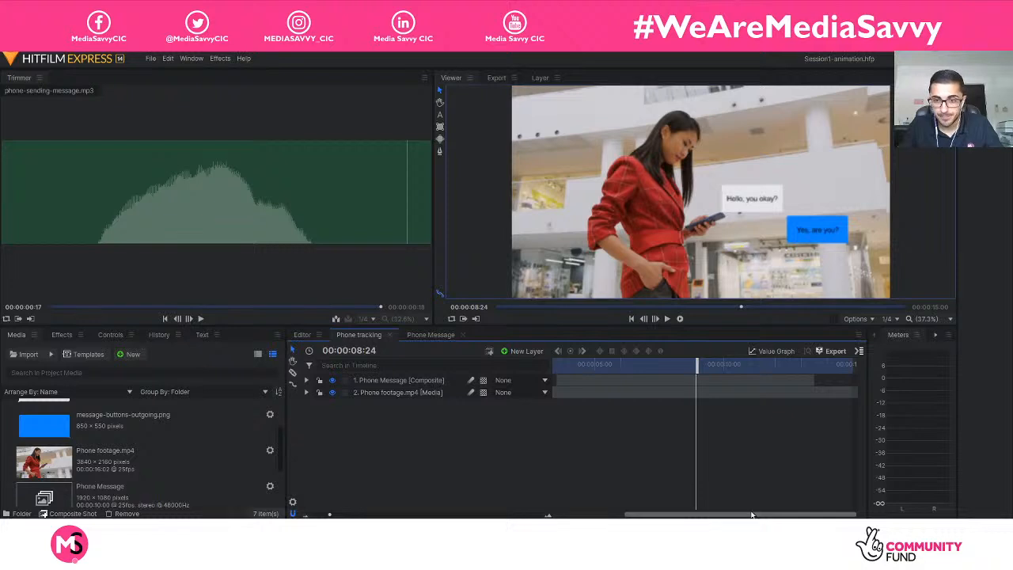
{"action": "left_click_drag", "start_coordinate": [796, 365], "coordinate": [847, 364]}
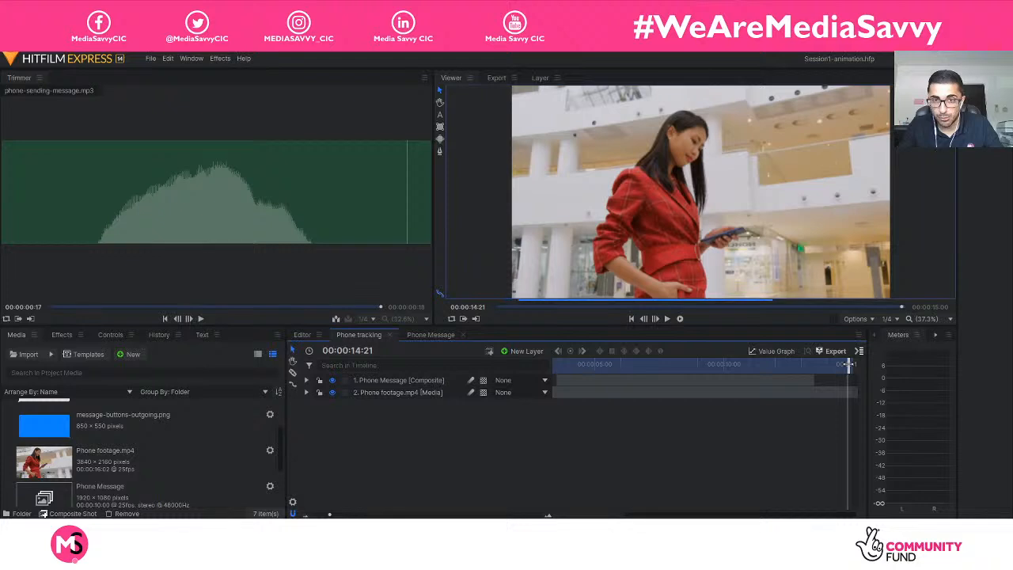
{"action": "left_click_drag", "start_coordinate": [848, 363], "coordinate": [836, 364]}
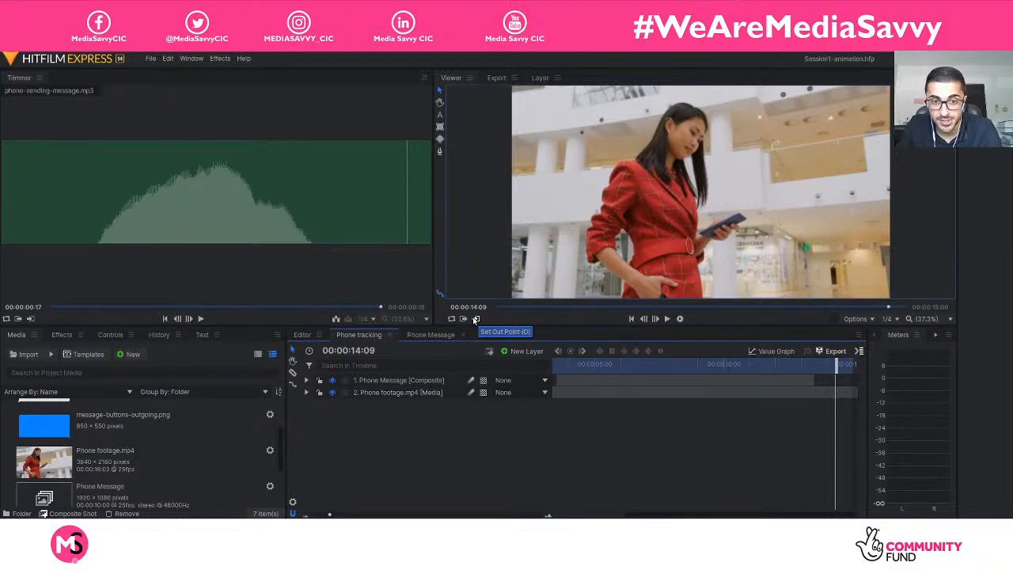
{"action": "key", "text": "ctrl"}
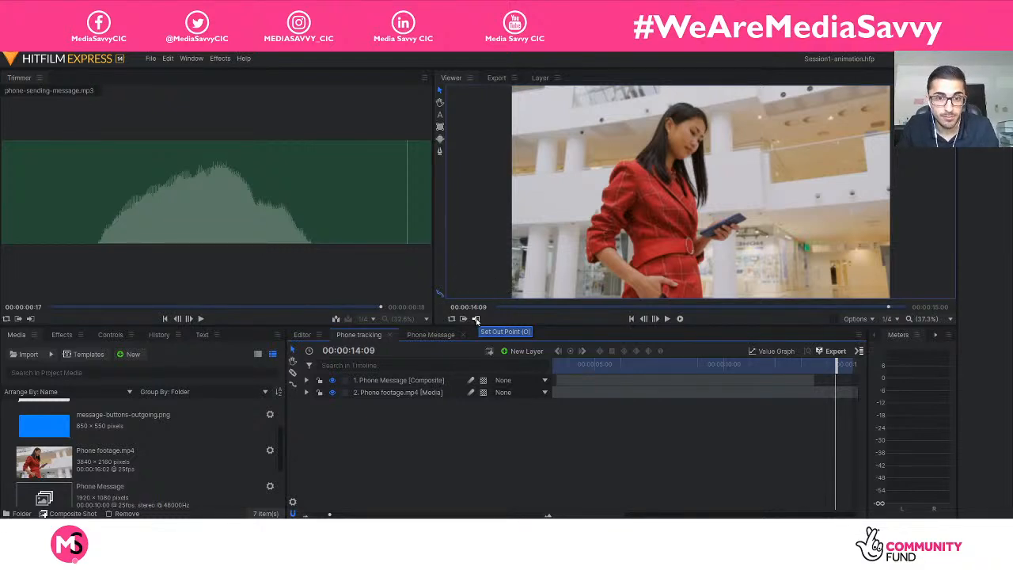
{"action": "key", "text": "ctrl"}
{"action": "left_click", "coordinate": [476, 319]}
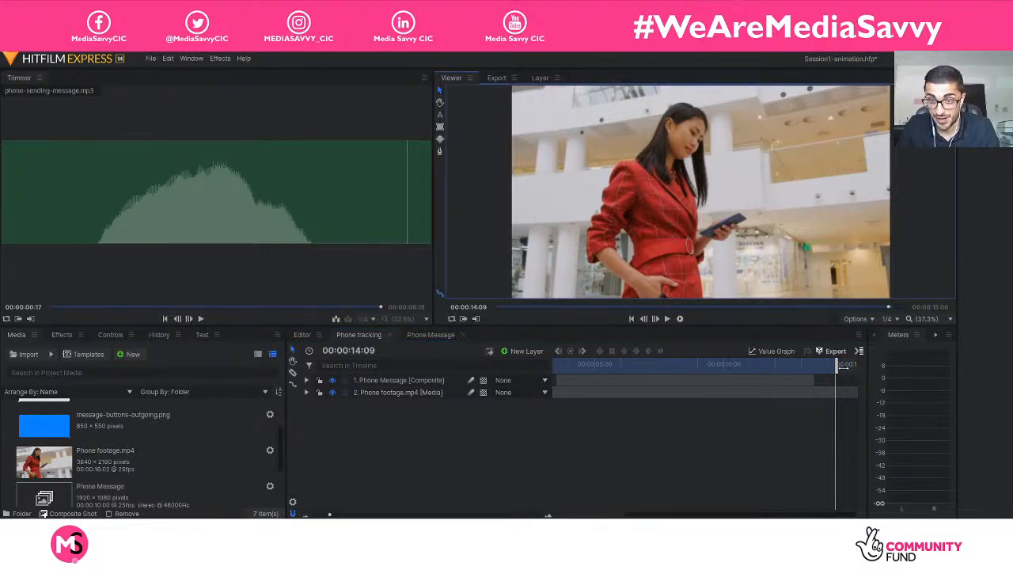
Set the Phone tracking composite's in point at 00:00:03:00, shortly before the Phone Message layer begins.
{"action": "left_click_drag", "start_coordinate": [836, 366], "coordinate": [483, 381]}
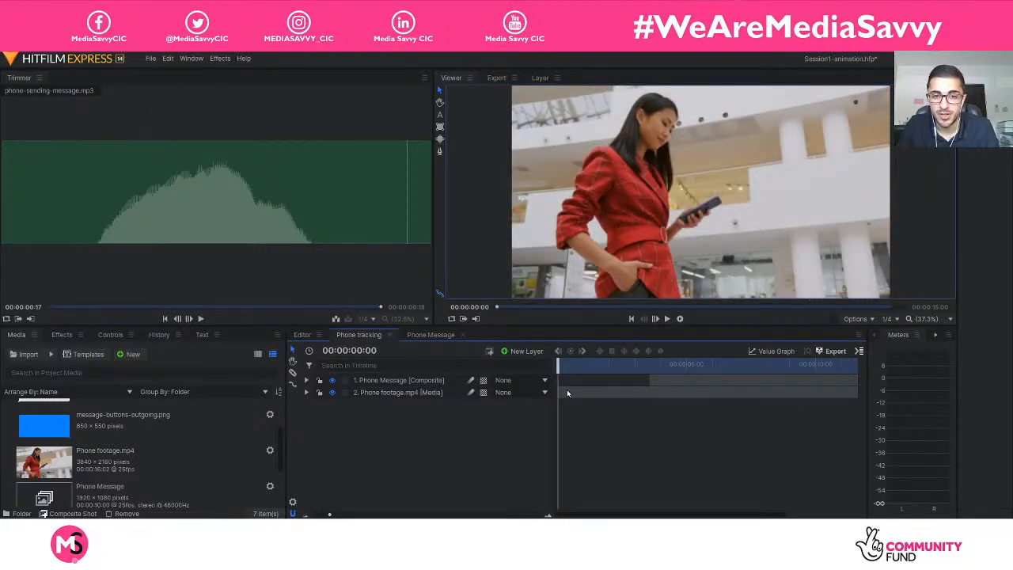
{"action": "left_click_drag", "start_coordinate": [558, 367], "coordinate": [624, 373]}
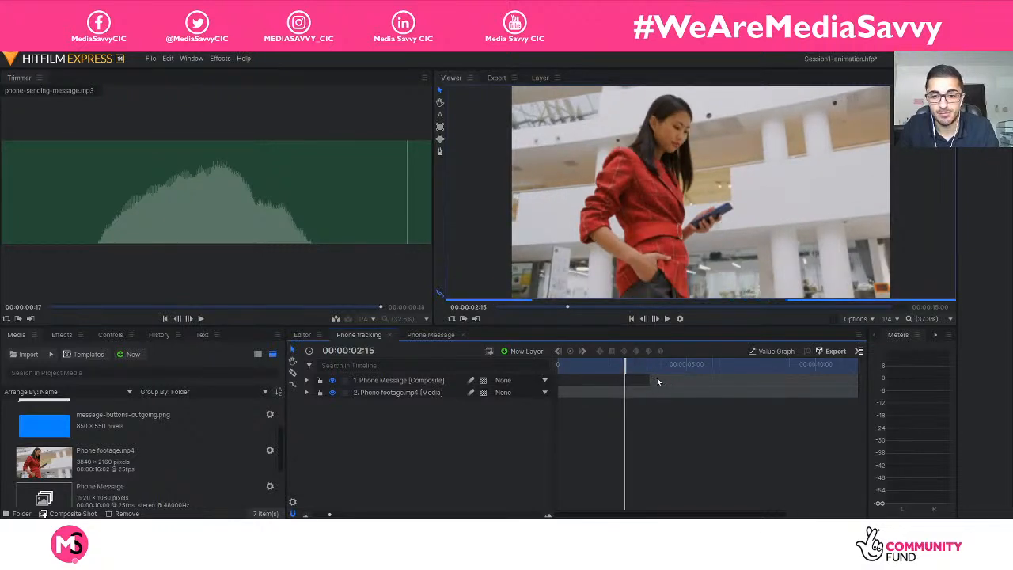
{"action": "left_click", "coordinate": [650, 383]}
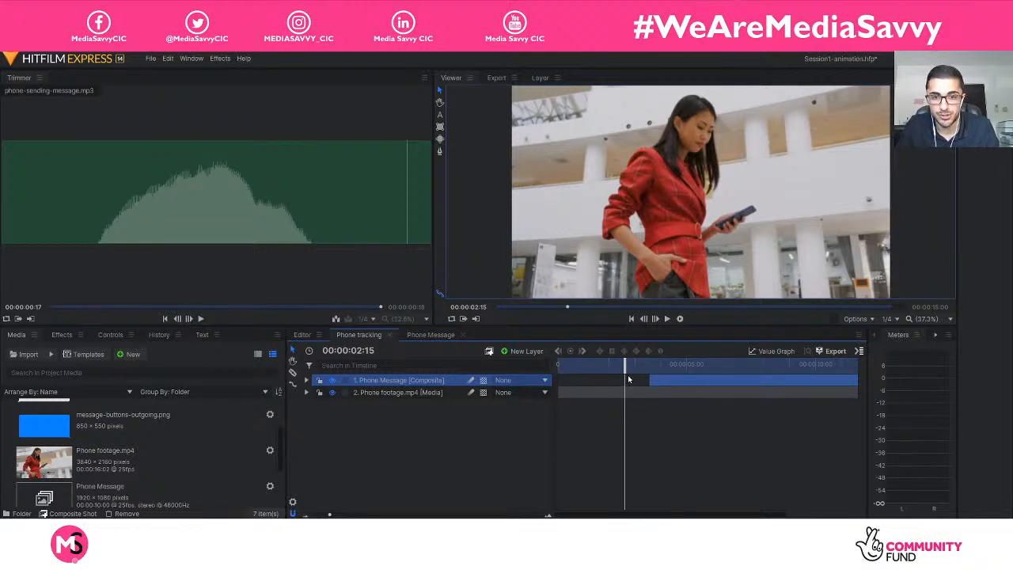
{"action": "left_click_drag", "start_coordinate": [625, 369], "coordinate": [636, 372]}
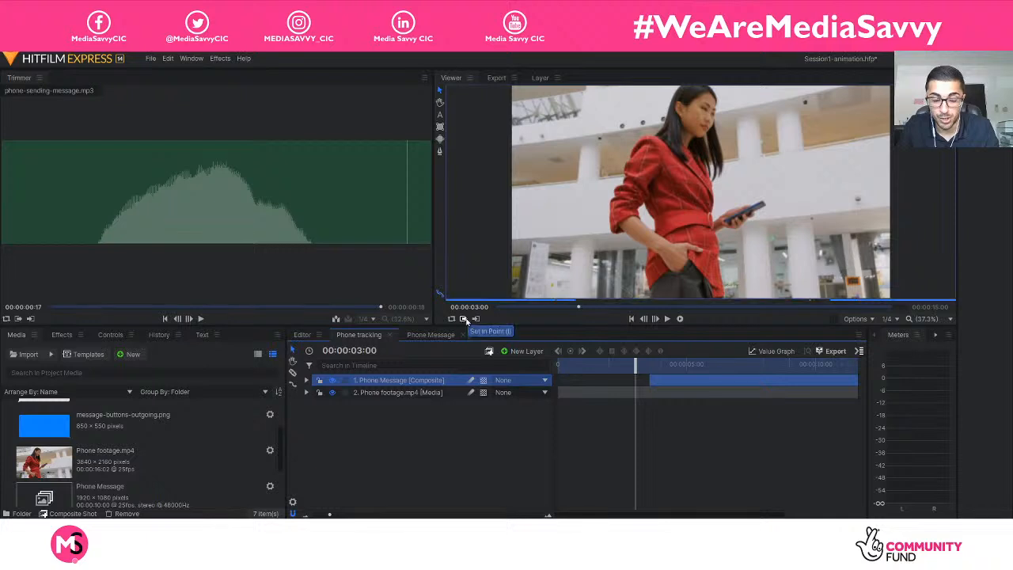
{"action": "key", "text": "ctrl"}
{"action": "key", "text": "ctrl"}
{"action": "key", "text": "ctrl"}
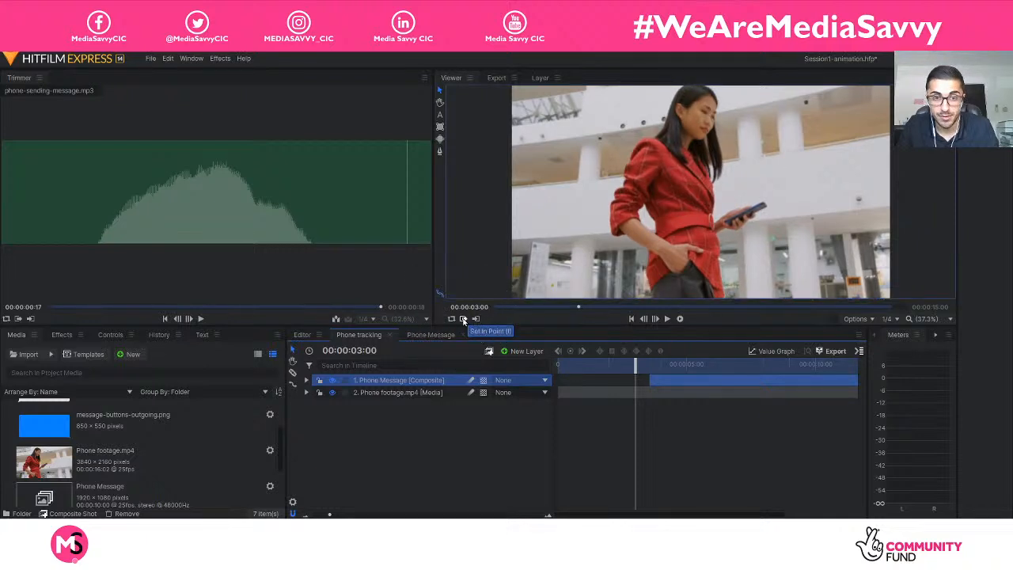
{"action": "left_click", "coordinate": [463, 319]}
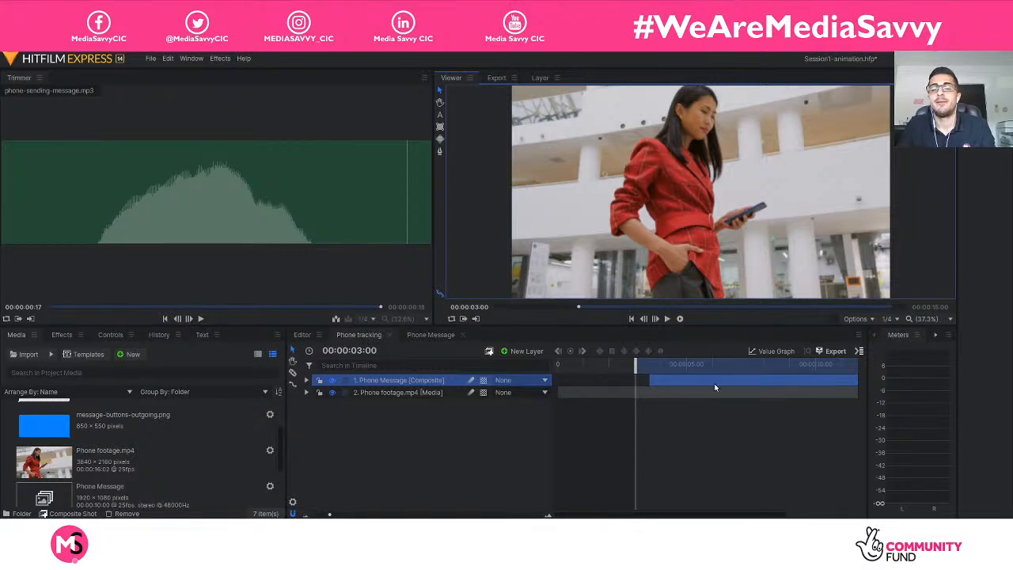
Add the Phone tracking composite's In-to-Out Area to the export queue.
{"action": "left_click", "coordinate": [859, 352]}
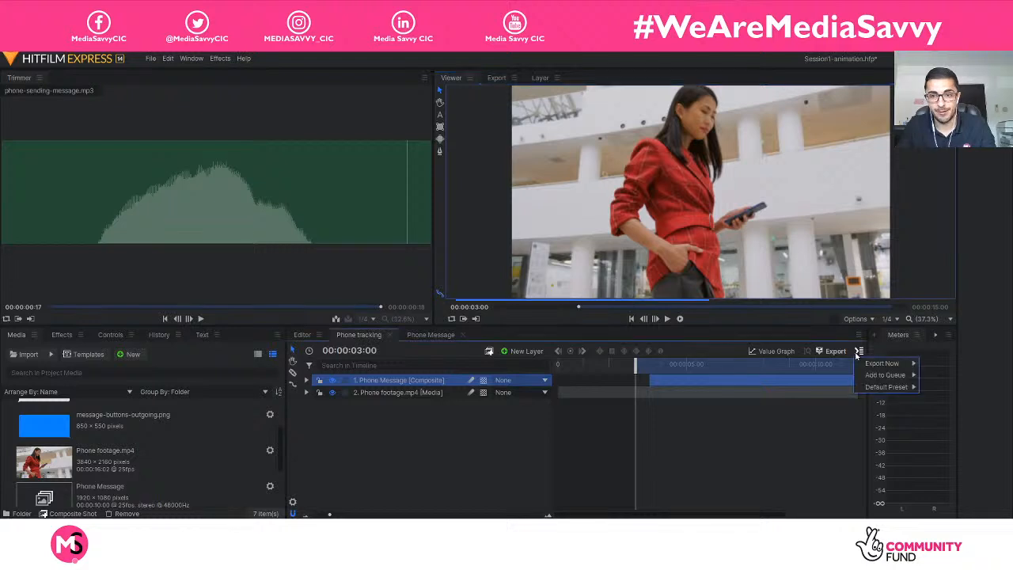
{"action": "mouse_move", "coordinate": [871, 377]}
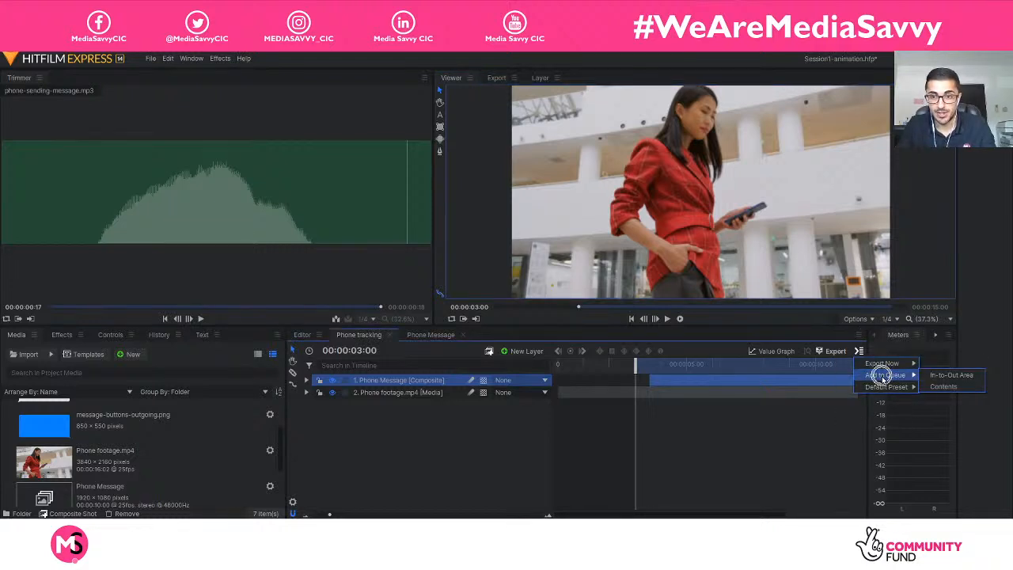
{"action": "left_click", "coordinate": [949, 377]}
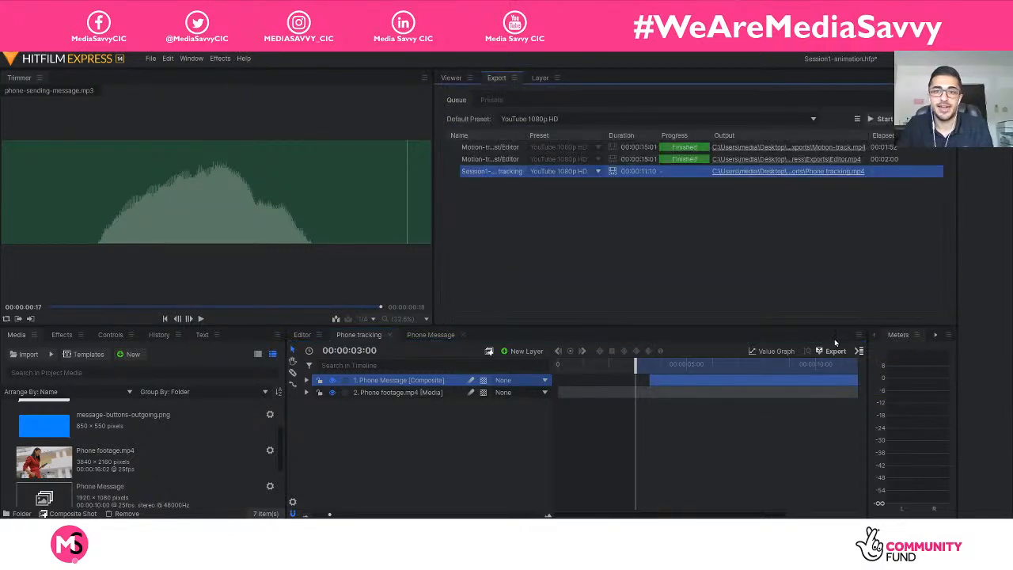
Remove the two finished Editor export tasks from the queue, keeping only the Phone tracking task.
{"action": "left_click", "coordinate": [495, 160]}
{"action": "key", "text": "Delete"}
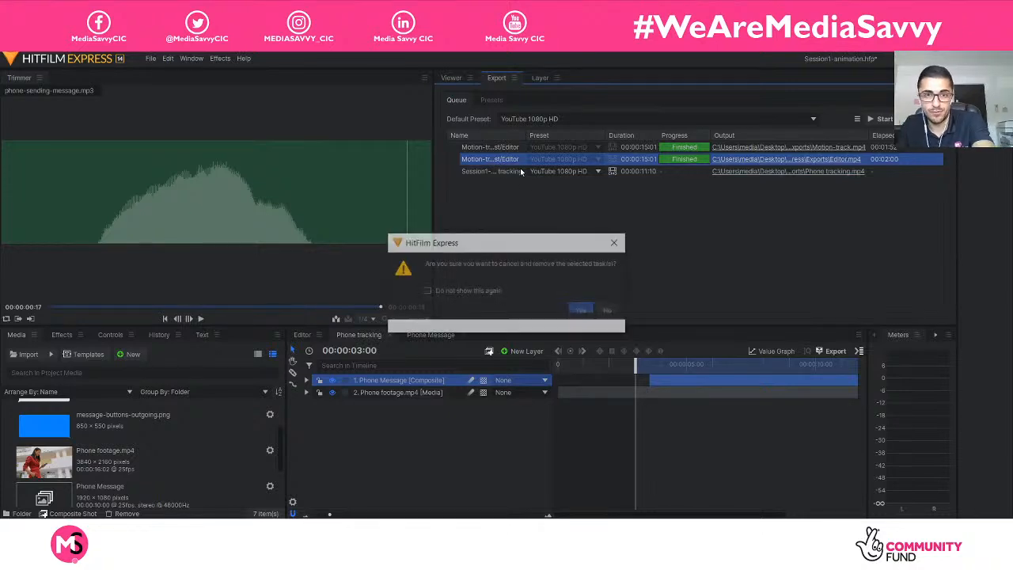
{"action": "left_click", "coordinate": [581, 319]}
{"action": "left_click", "coordinate": [504, 148]}
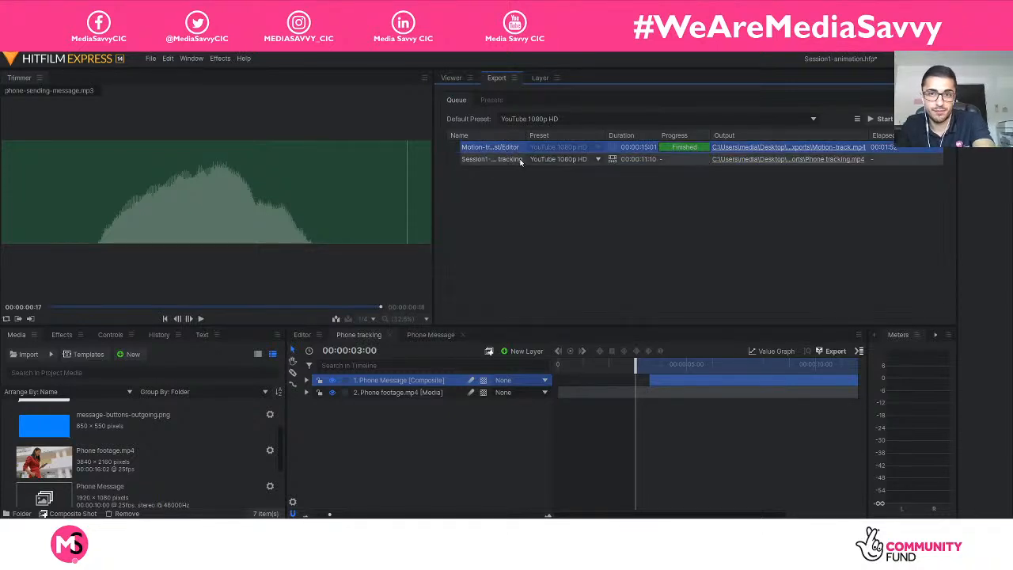
{"action": "left_click", "coordinate": [687, 159]}
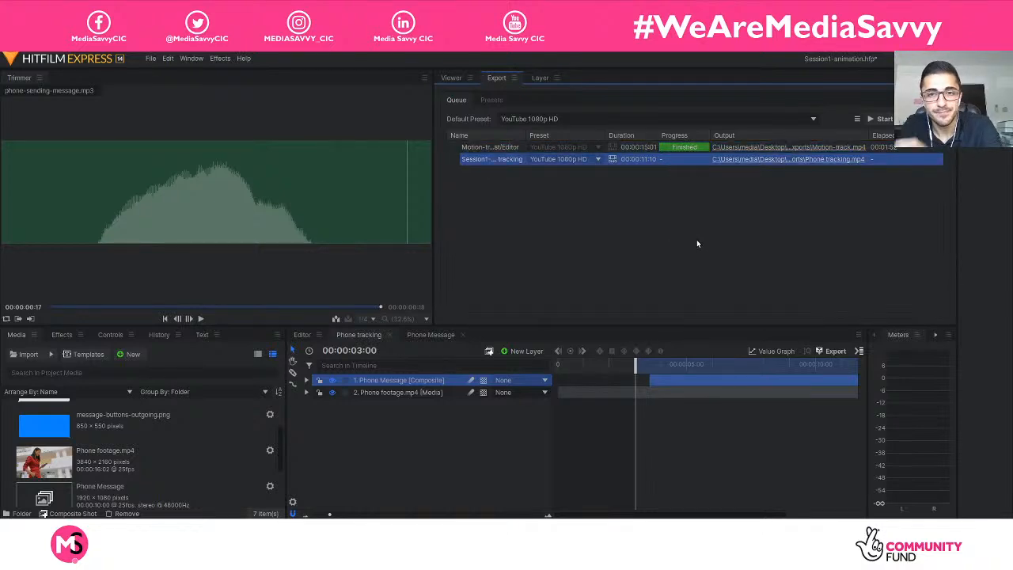
{"action": "left_click", "coordinate": [630, 147]}
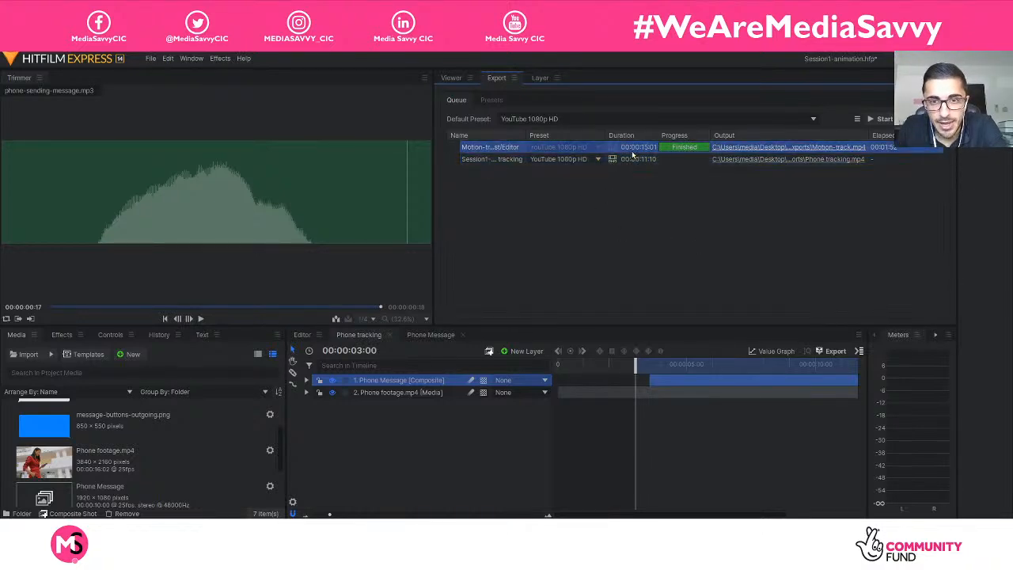
{"action": "key", "text": "Delete"}
{"action": "left_click", "coordinate": [581, 318]}
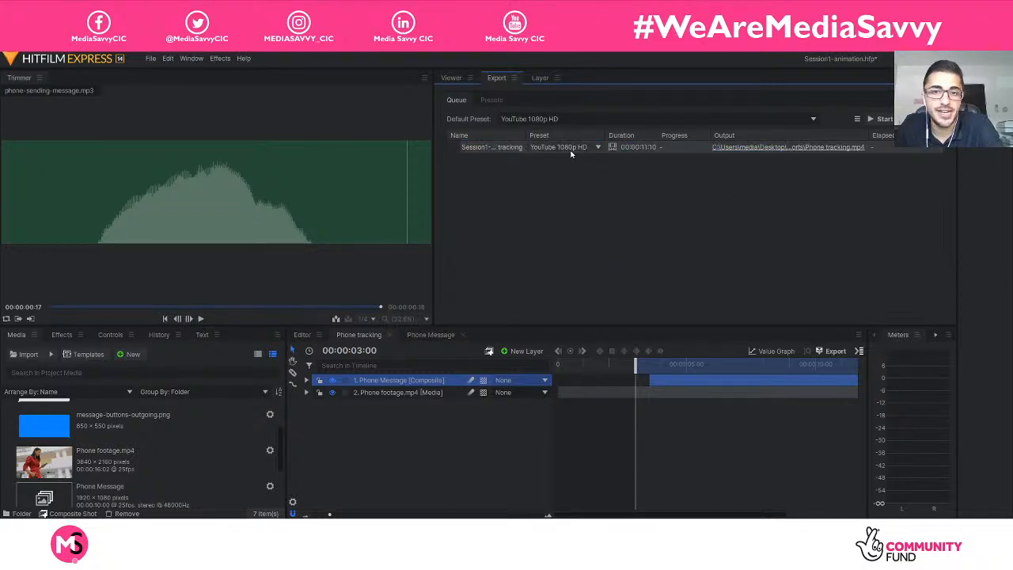
Choose the YouTube 1080p HD preset for the queued Phone tracking export.
{"action": "left_click", "coordinate": [579, 149]}
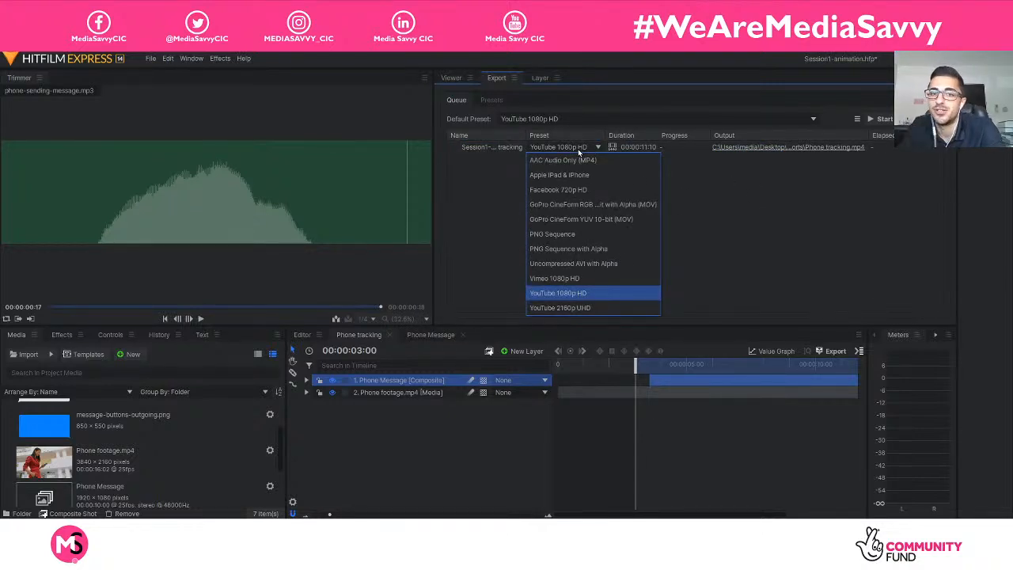
{"action": "left_click", "coordinate": [593, 293]}
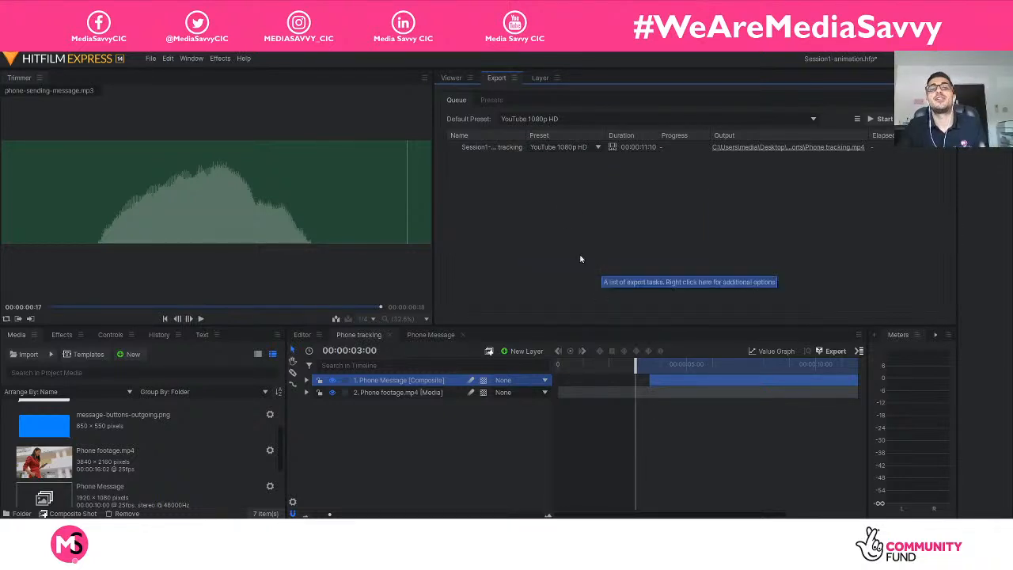
{"action": "left_click", "coordinate": [568, 148]}
{"action": "left_click", "coordinate": [708, 281]}
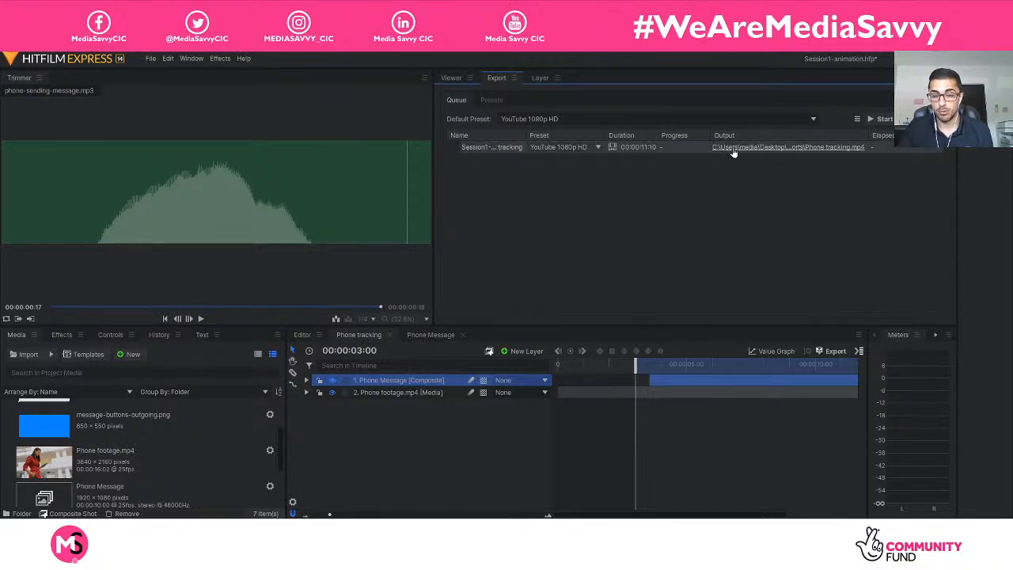
Check the Phone tracking export's file name and destination folder, leaving them as they are.
{"action": "left_click", "coordinate": [761, 154]}
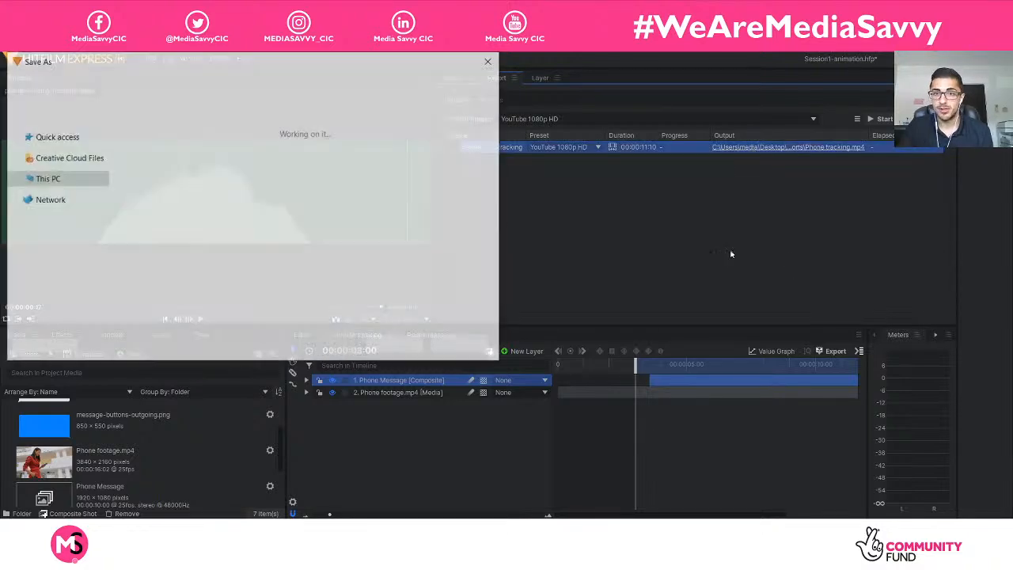
{"action": "left_click_drag", "start_coordinate": [312, 61], "coordinate": [335, 34]}
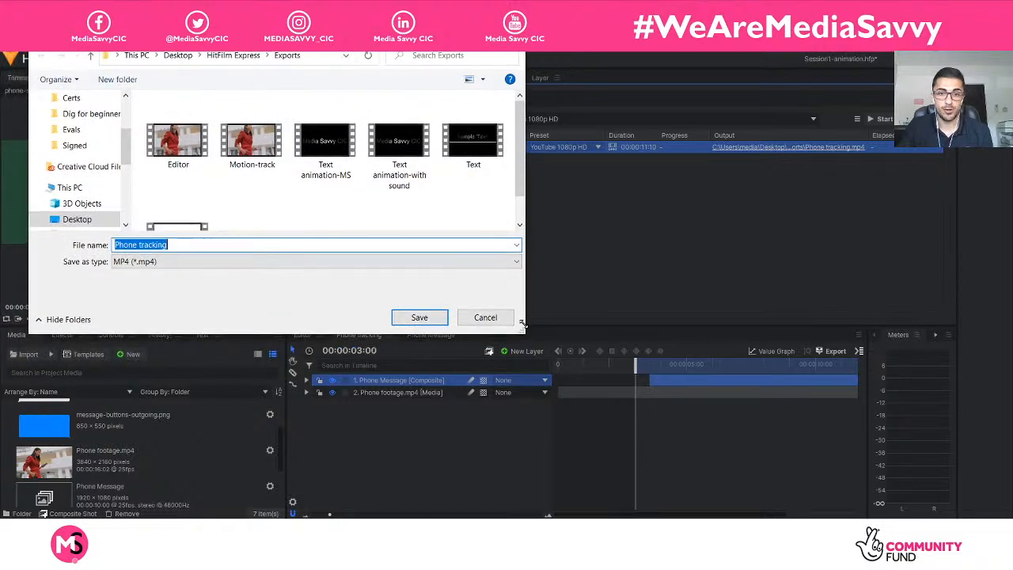
{"action": "left_click_drag", "start_coordinate": [523, 326], "coordinate": [637, 444]}
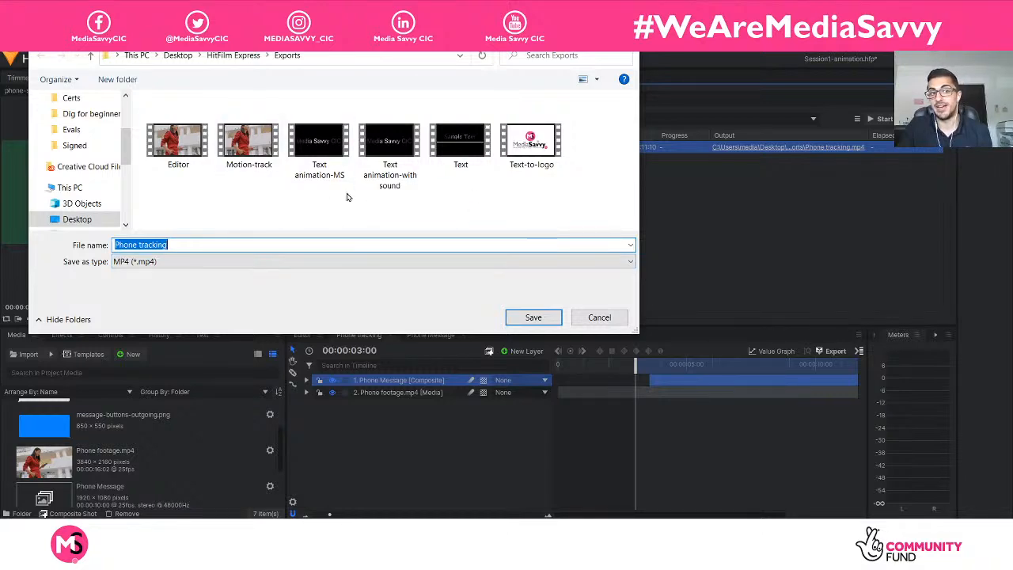
{"action": "left_click", "coordinate": [595, 318]}
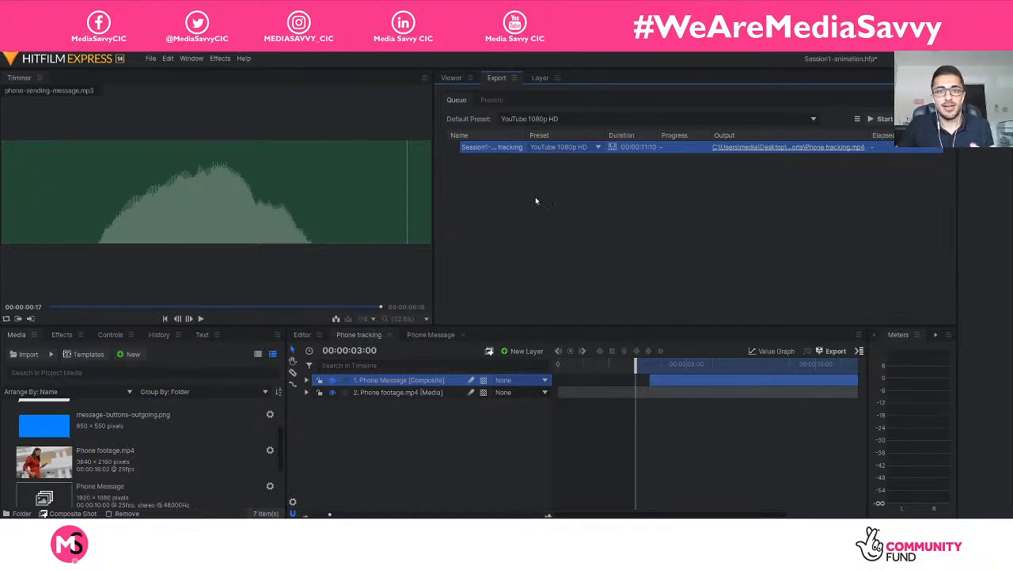
{"action": "left_click", "coordinate": [452, 78]}
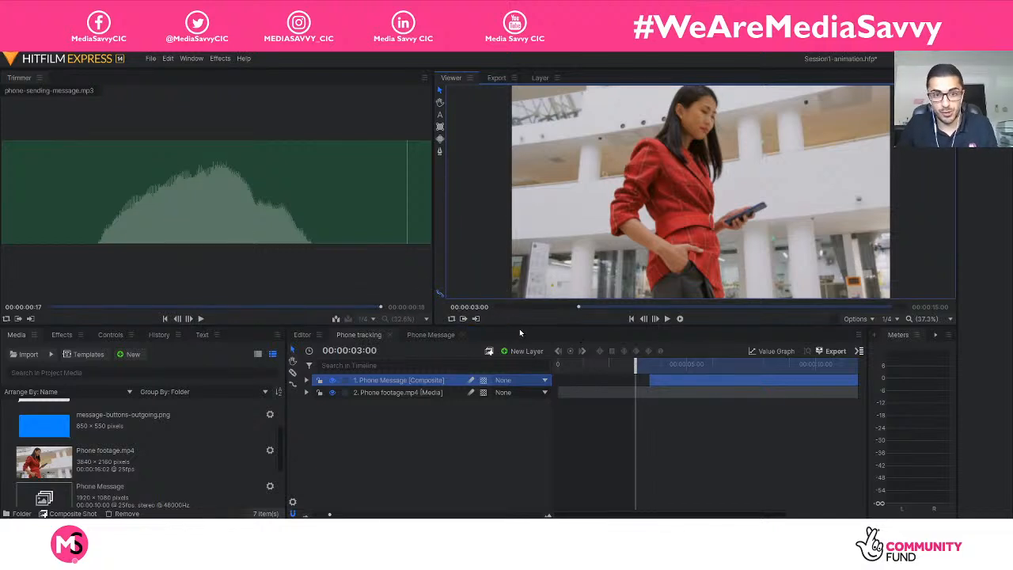
{"action": "left_click", "coordinate": [477, 320]}
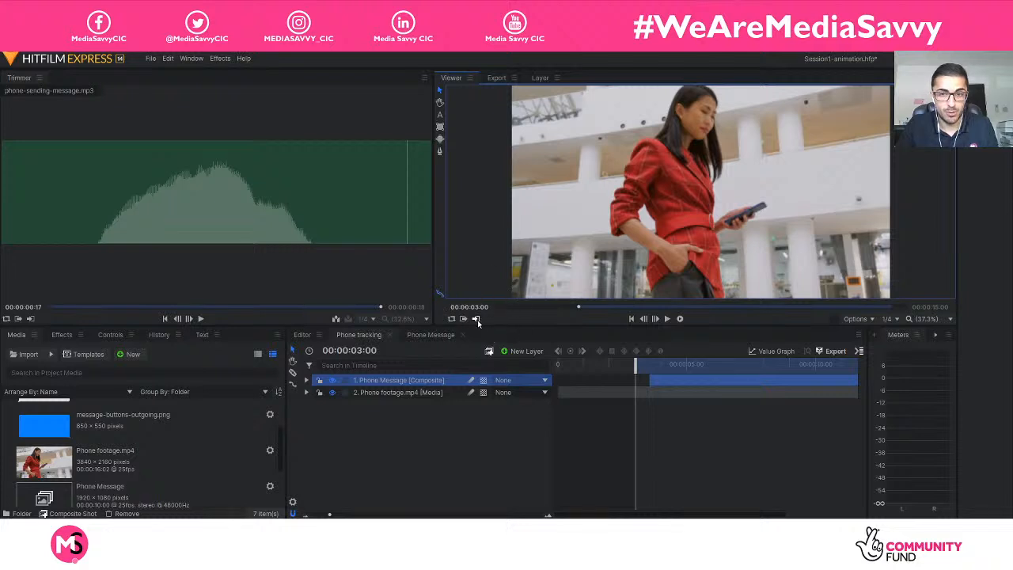
{"action": "left_click", "coordinate": [852, 351]}
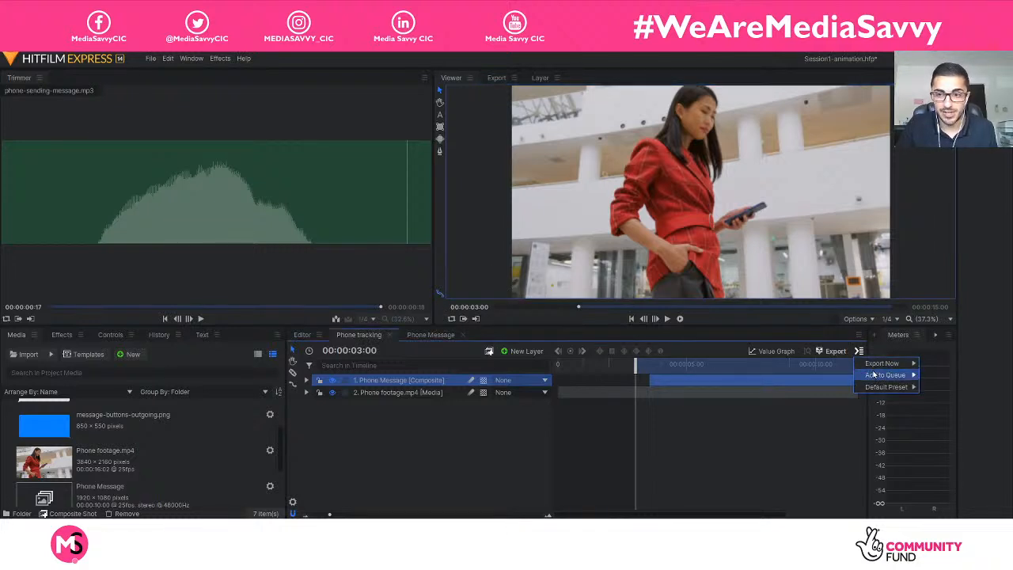
{"action": "mouse_move", "coordinate": [894, 374]}
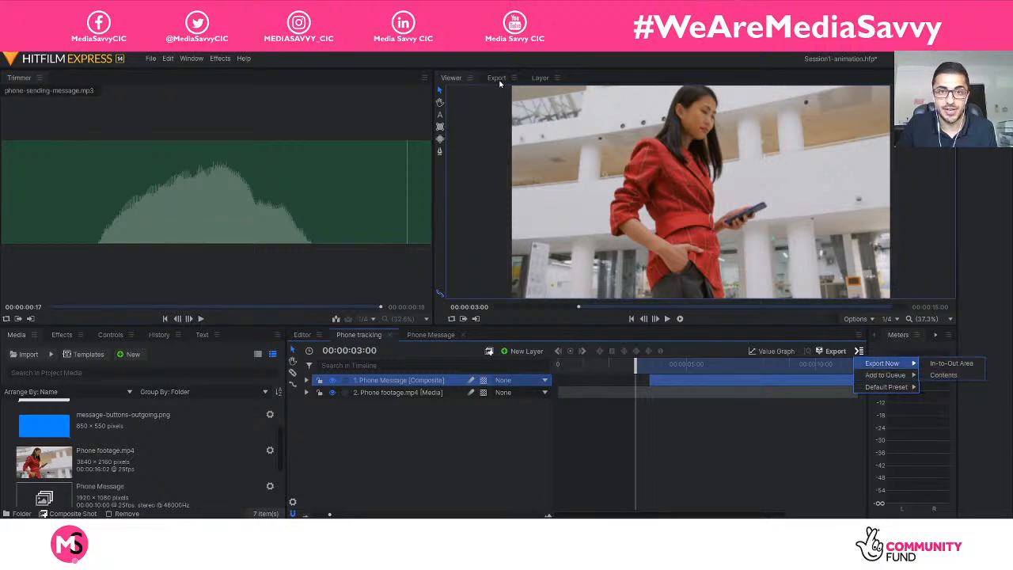
{"action": "left_click", "coordinate": [941, 386]}
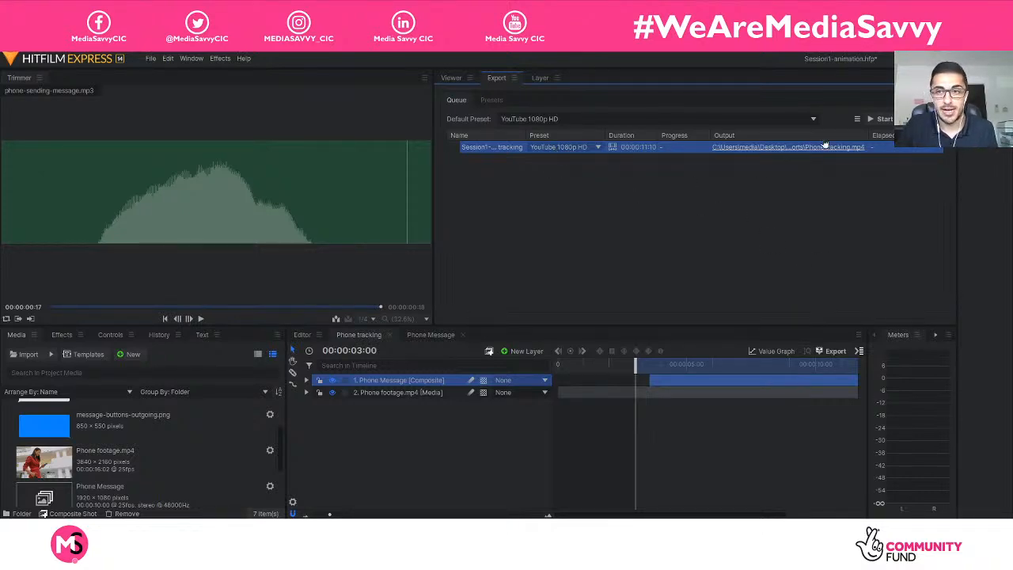
Export the queued Phone tracking task, and play the finished Phone tracking video from the Exports folder.
{"action": "left_click", "coordinate": [880, 119]}
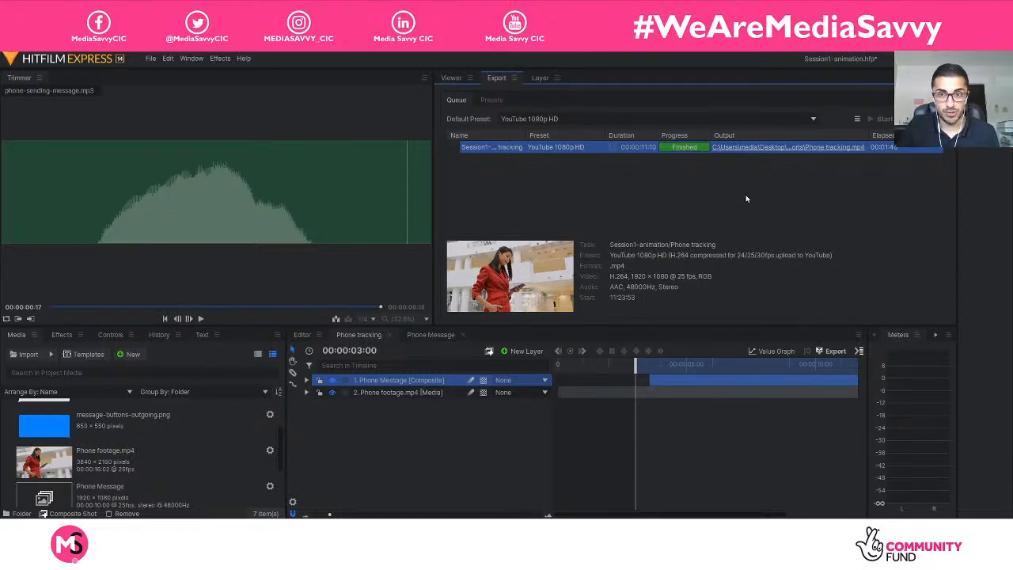
{"action": "left_click", "coordinate": [743, 146]}
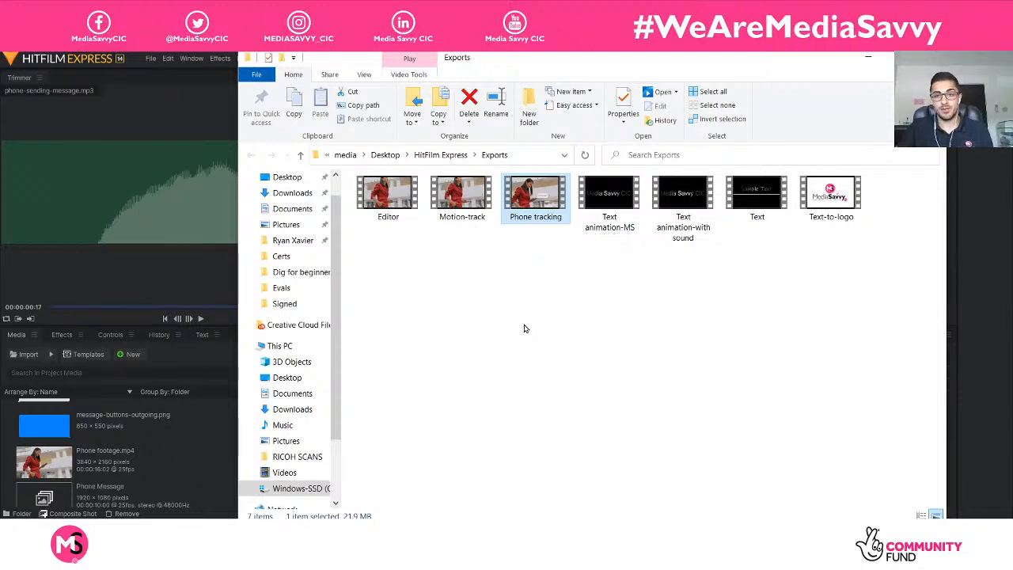
{"action": "double_click", "coordinate": [544, 207]}
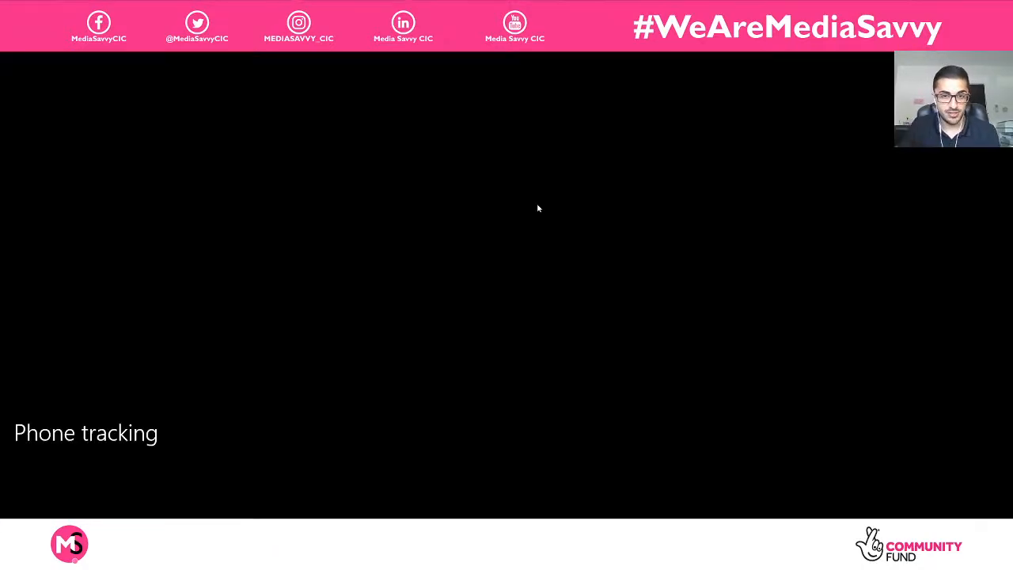
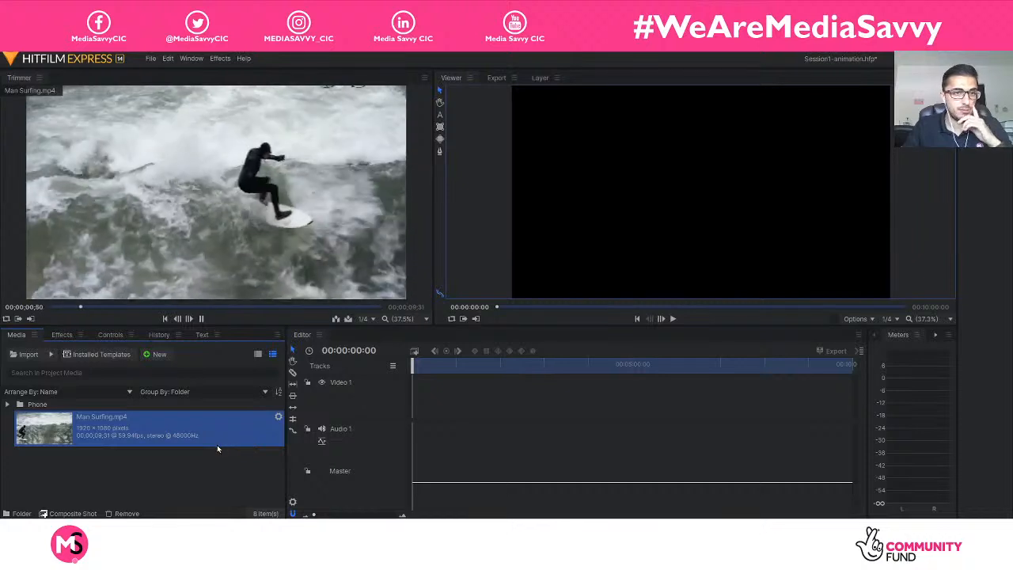
Preview the Man Surfing.mp4 clip in the Trimmer.
{"action": "key", "text": "space"}
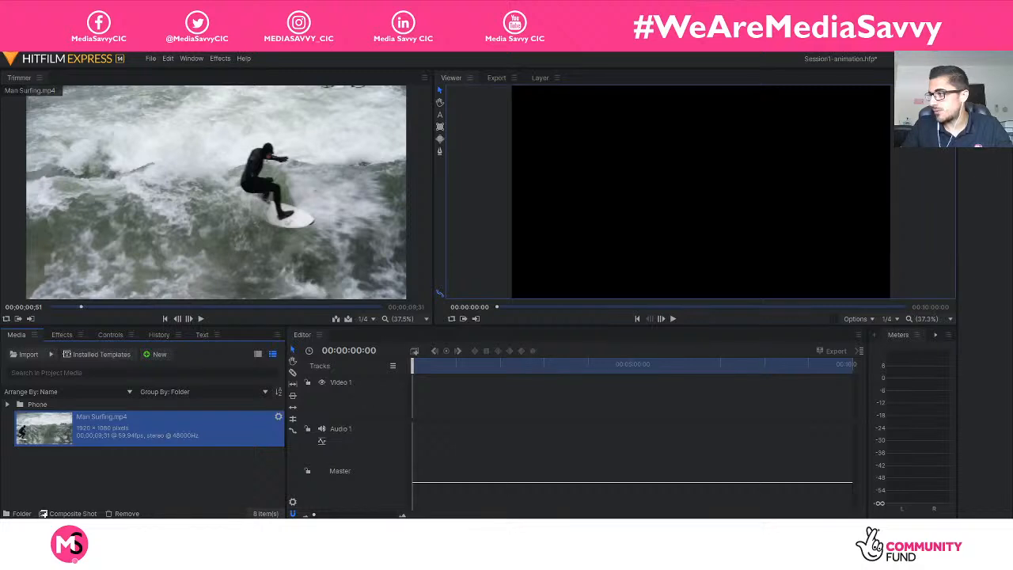
{"action": "left_click", "coordinate": [121, 473]}
{"action": "key", "text": "space"}
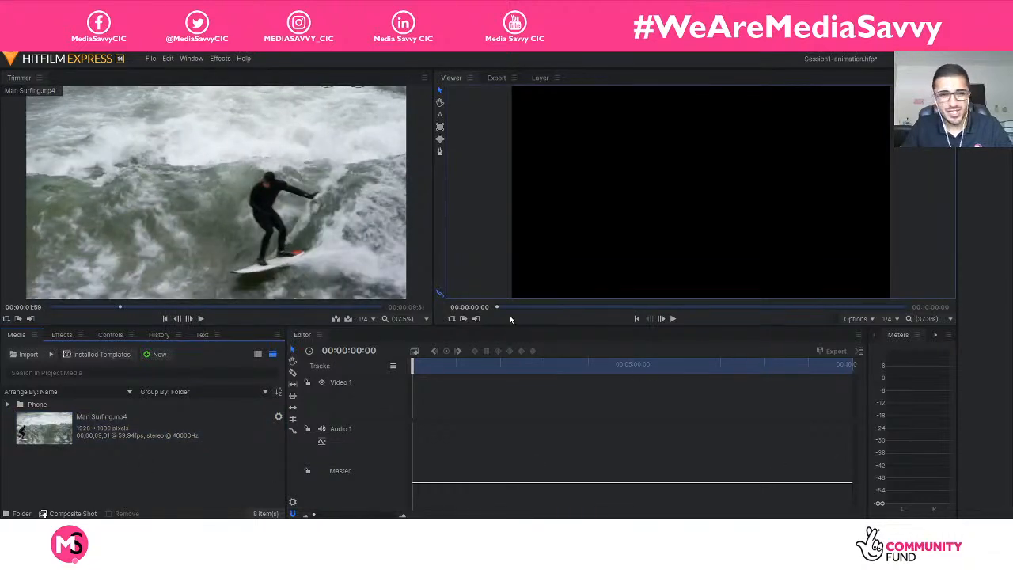
{"action": "left_click", "coordinate": [211, 431]}
{"action": "mouse_move", "coordinate": [239, 229]}
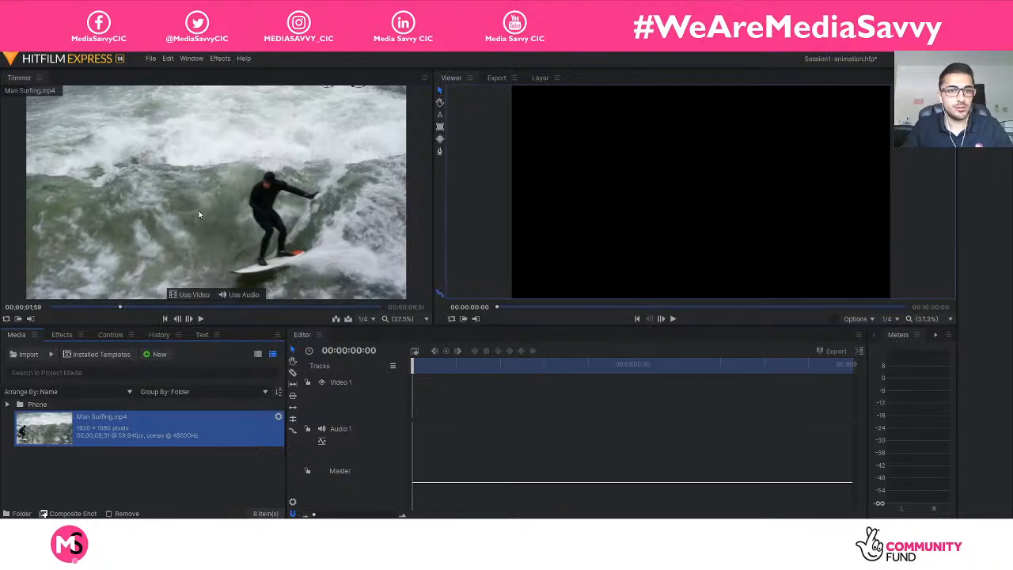
Make a composite shot named Man Surfing from the Man Surfing.mp4 clip, keeping its 1080p Full HD @ 59.94 fps settings.
{"action": "right_click", "coordinate": [126, 441]}
{"action": "left_click", "coordinate": [96, 472]}
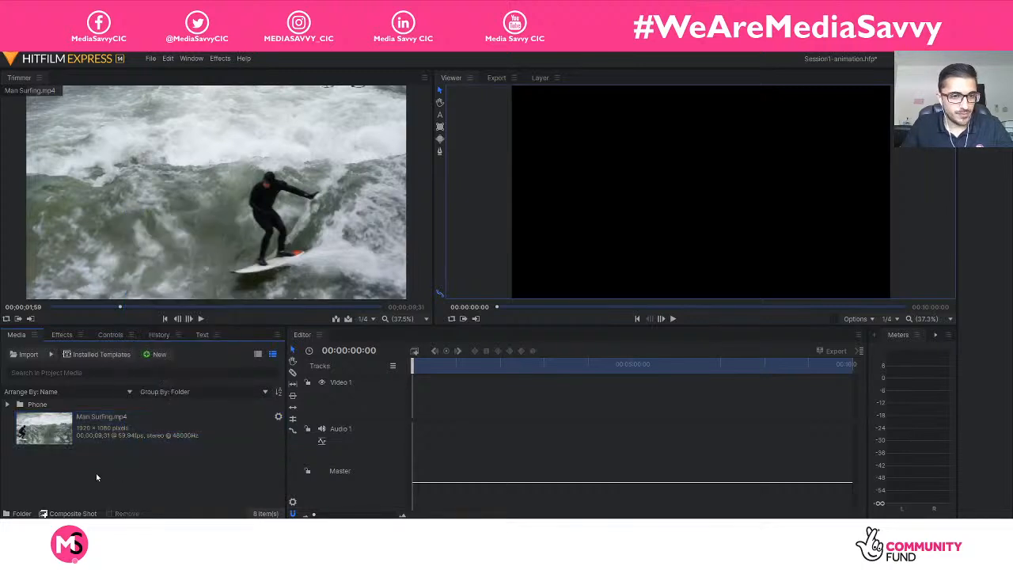
{"action": "right_click", "coordinate": [102, 435]}
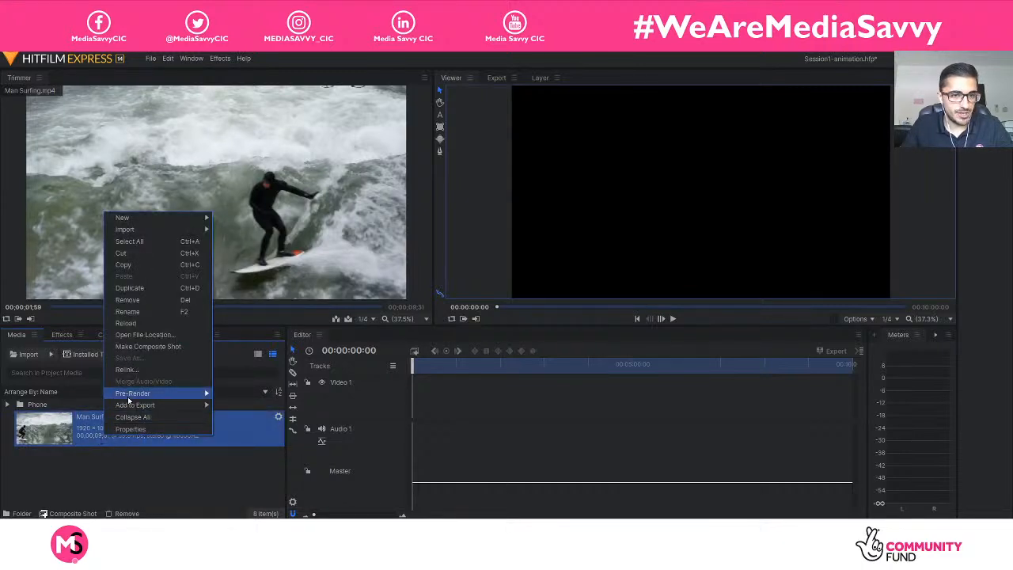
{"action": "left_click", "coordinate": [189, 346]}
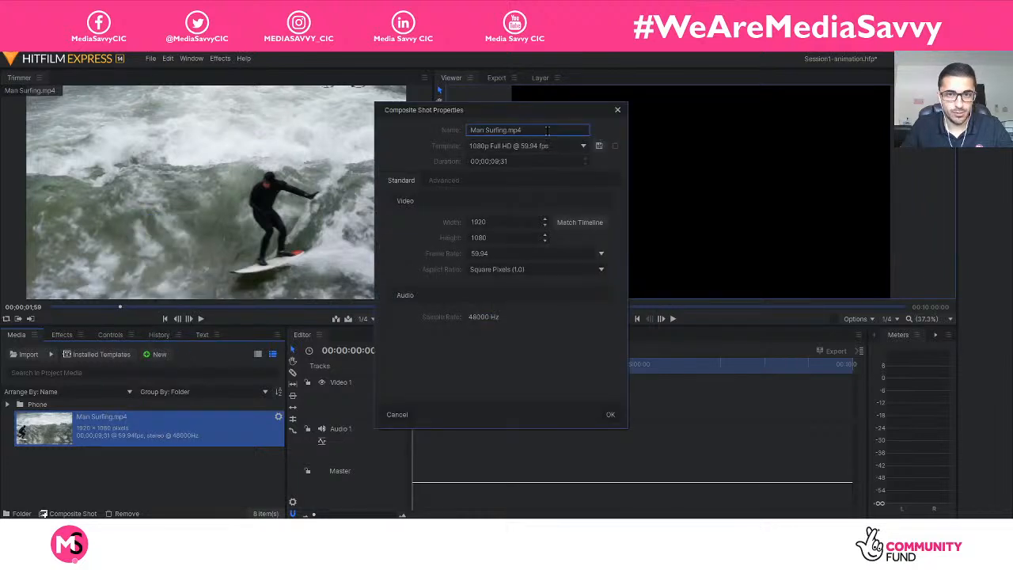
{"action": "key", "text": "BackSpace"}
{"action": "key", "text": "BackSpace"}
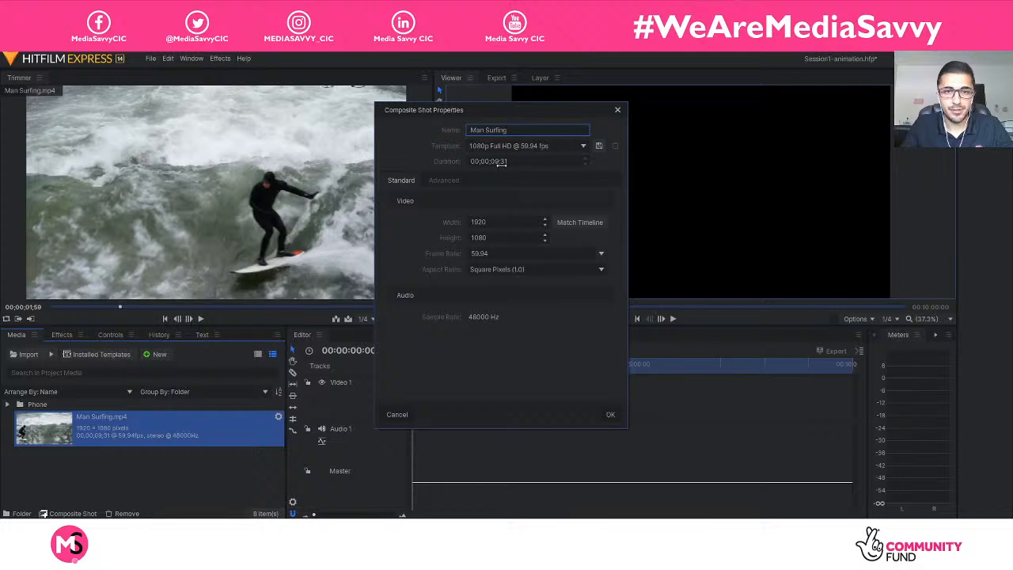
{"action": "left_click_drag", "start_coordinate": [504, 112], "coordinate": [650, 117]}
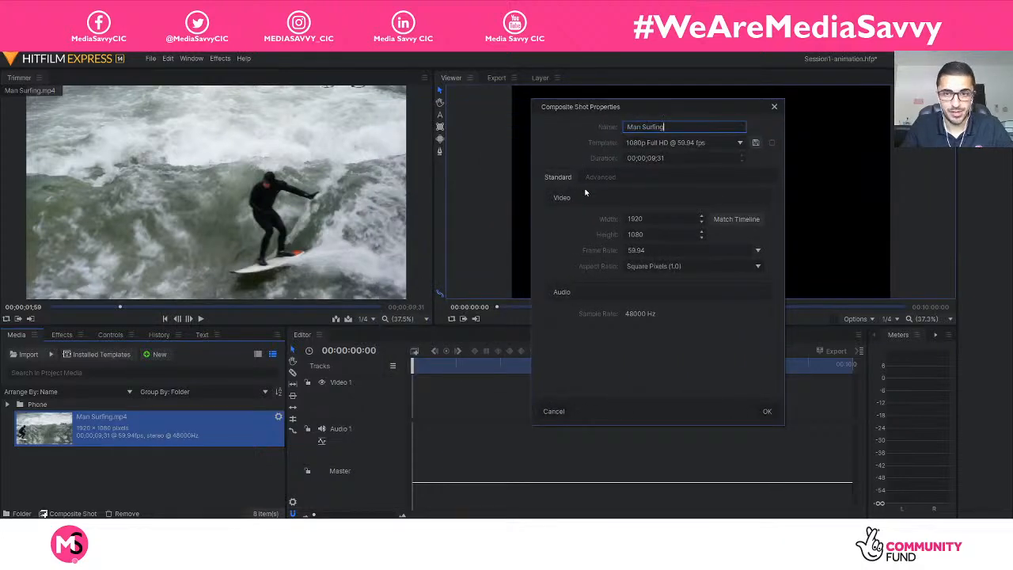
{"action": "left_click_drag", "start_coordinate": [629, 109], "coordinate": [501, 126]}
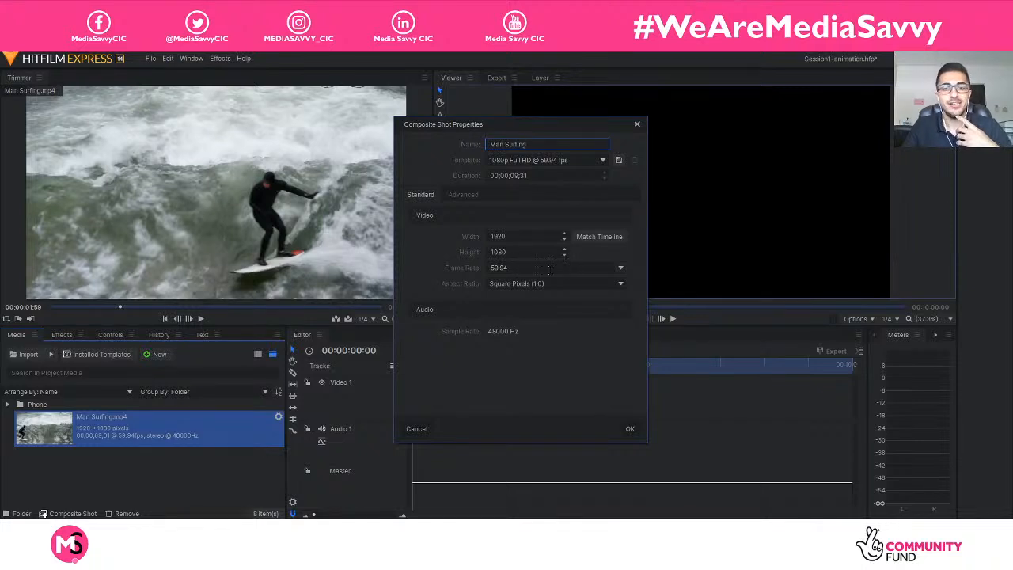
{"action": "left_click", "coordinate": [630, 429]}
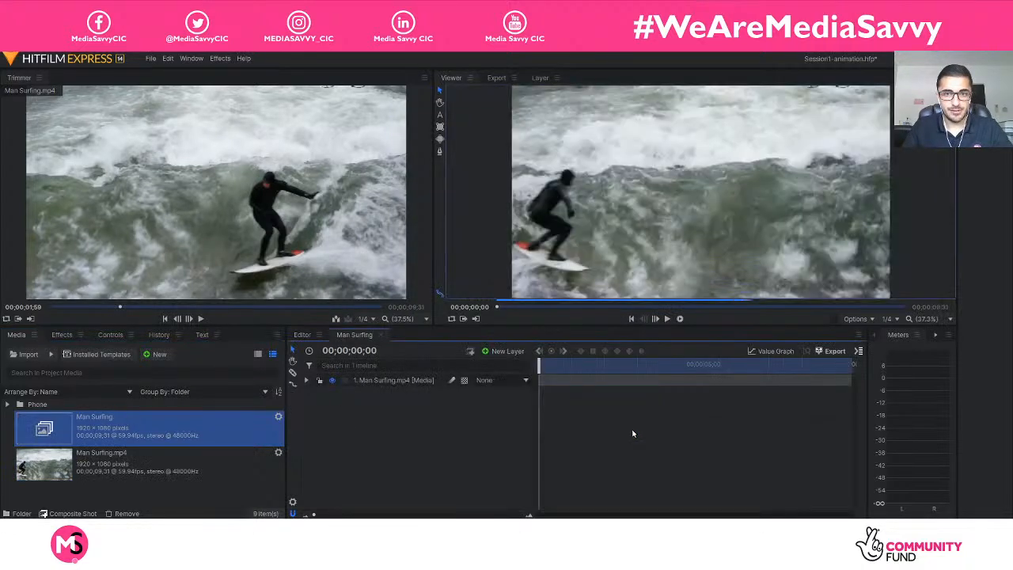
{"action": "left_click", "coordinate": [402, 387]}
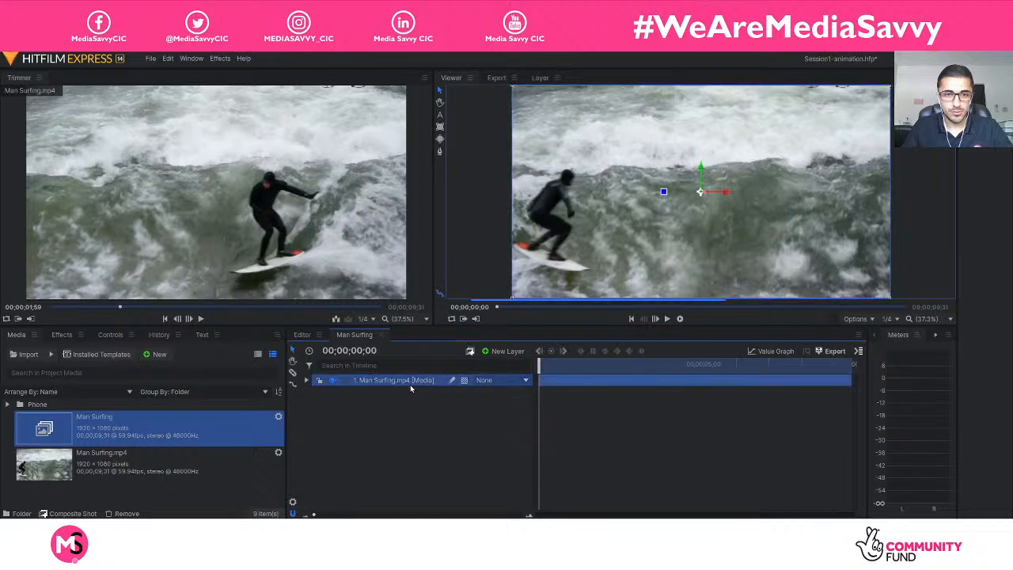
{"action": "right_click", "coordinate": [401, 387]}
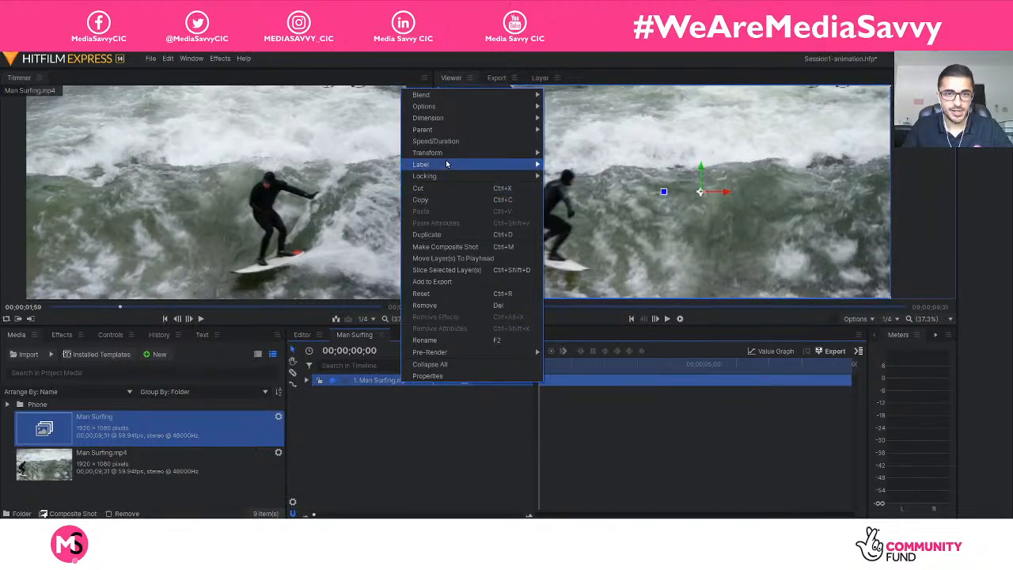
{"action": "left_click", "coordinate": [566, 152]}
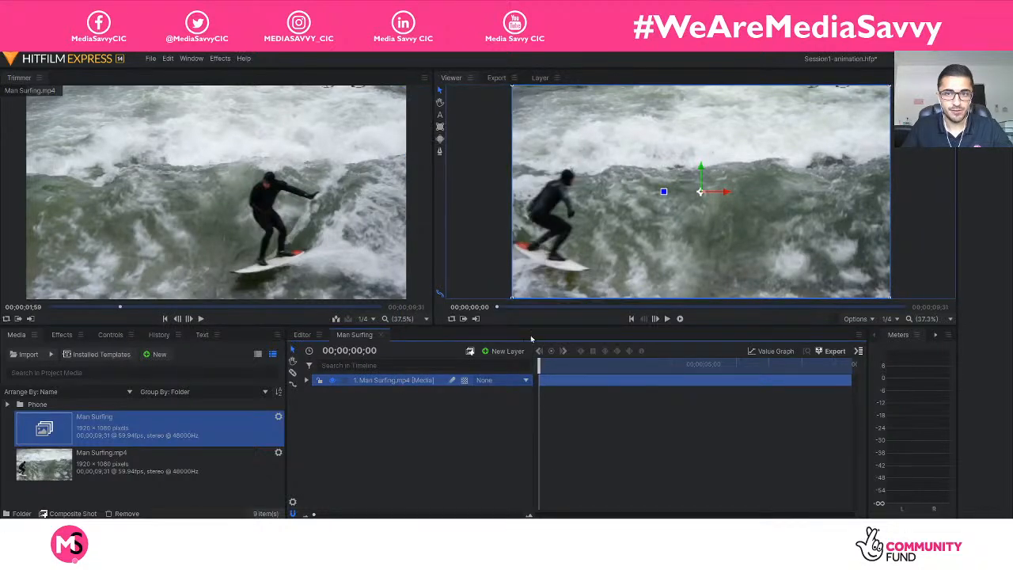
{"action": "left_click", "coordinate": [496, 416]}
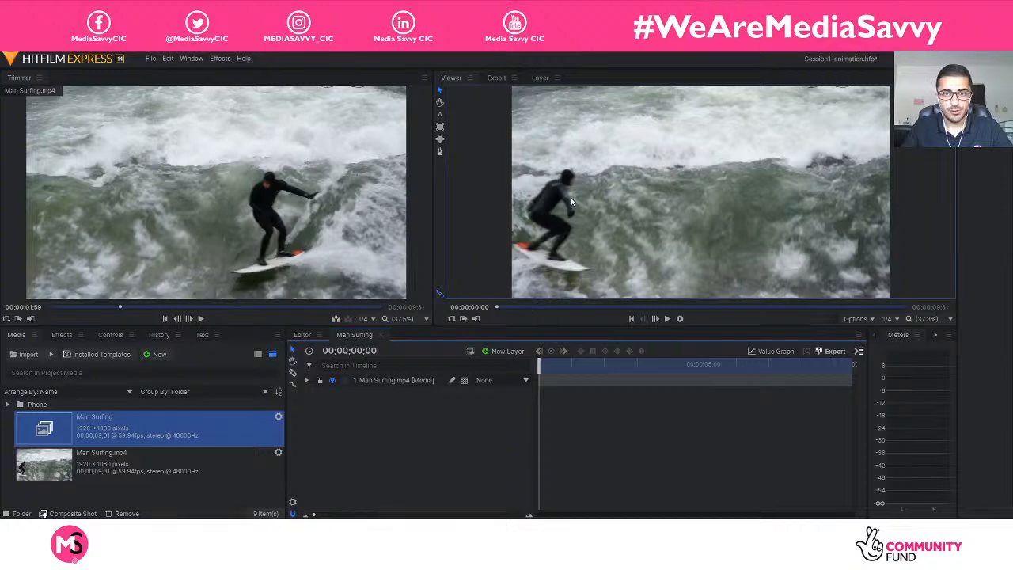
Set the audio level of the Man Surfing.mp4 layer to -60 dB.
{"action": "scroll", "coordinate": [571, 197], "scroll_direction": "up", "scroll_amount": 5}
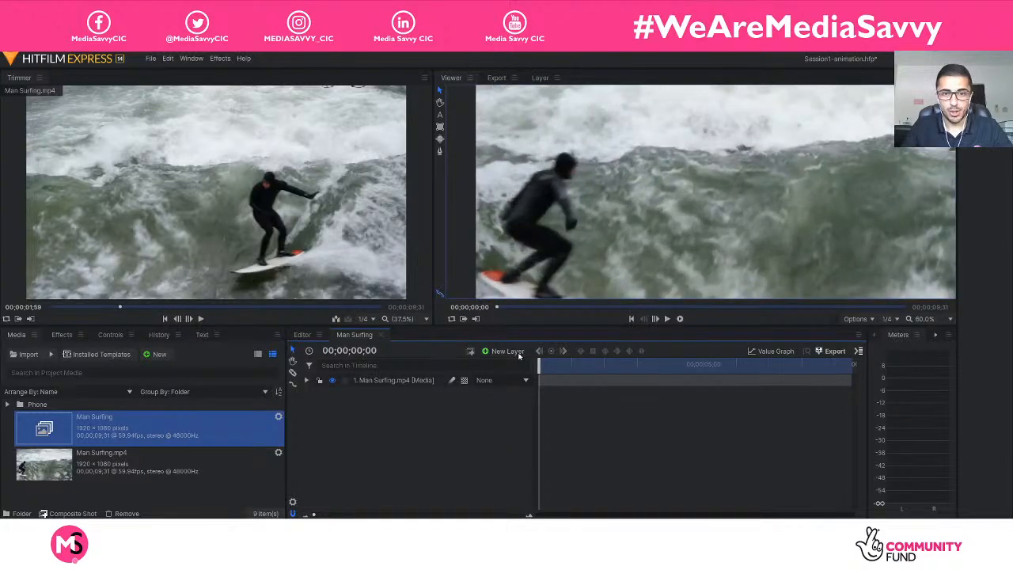
{"action": "left_click", "coordinate": [307, 381]}
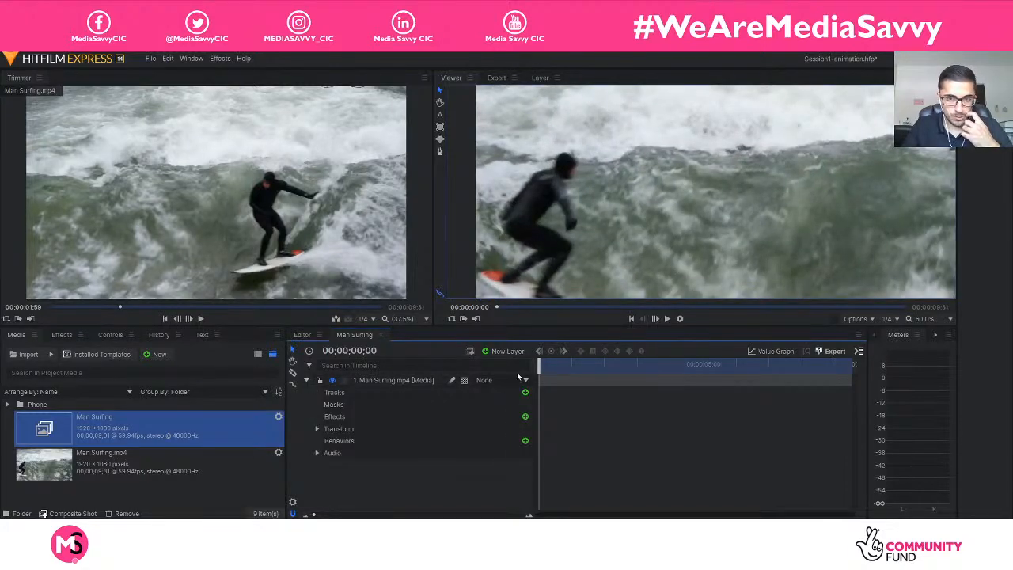
{"action": "left_click_drag", "start_coordinate": [538, 364], "coordinate": [561, 364]}
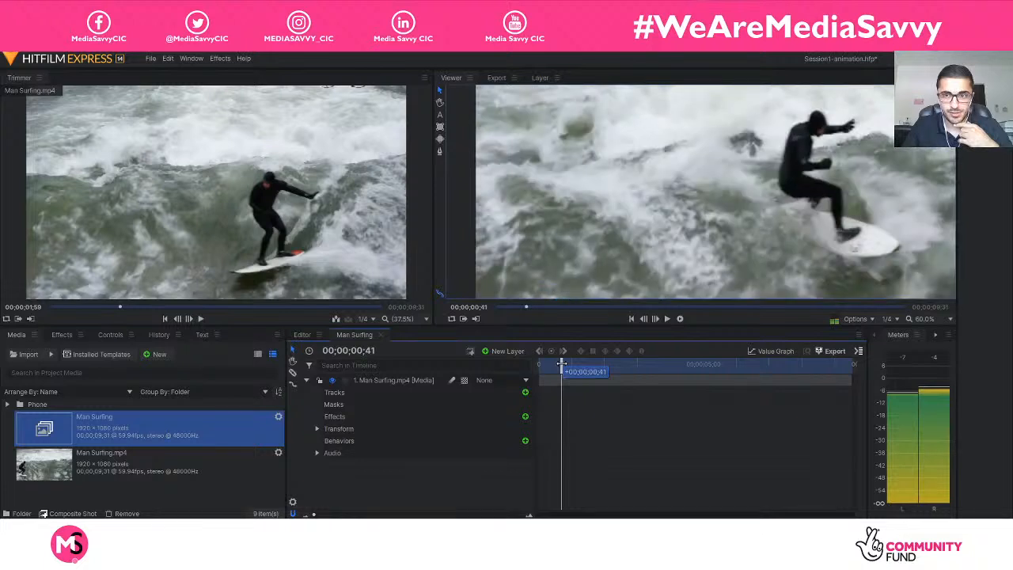
{"action": "left_click", "coordinate": [318, 453]}
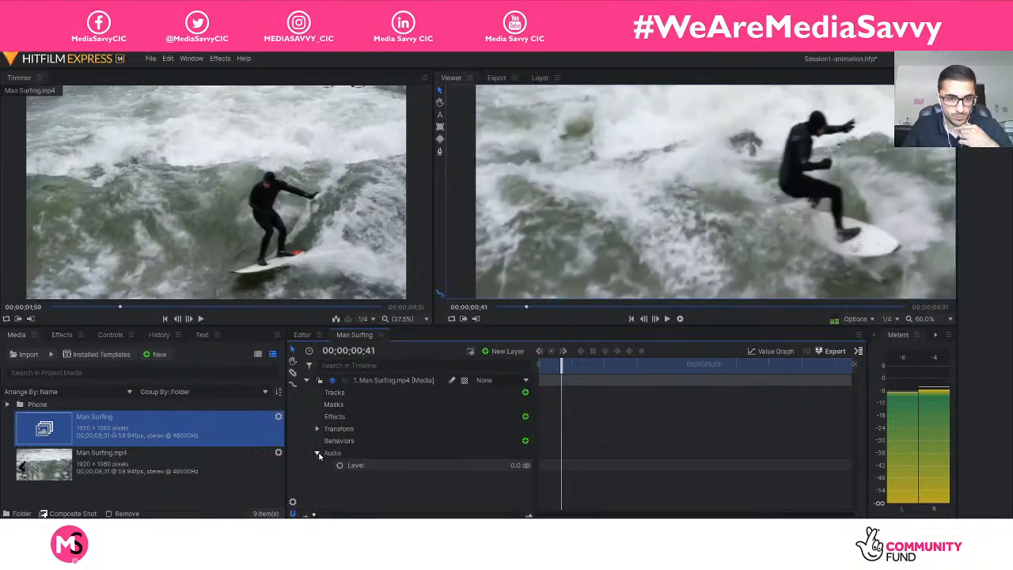
{"action": "left_click", "coordinate": [519, 465]}
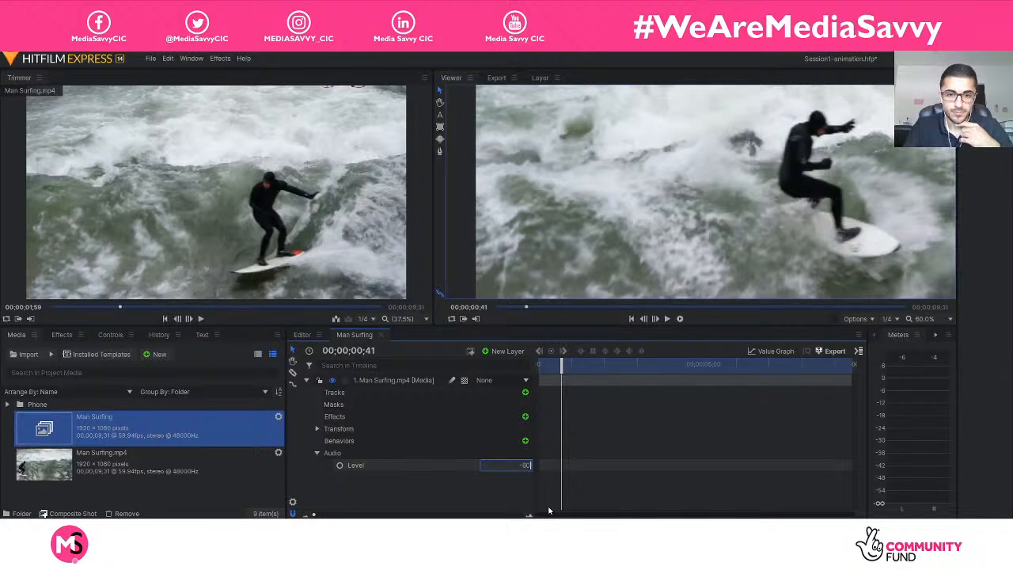
{"action": "key", "text": "Return"}
Play the composite shot from its start, and move the playhead to 00;00;03;09.
{"action": "left_click_drag", "start_coordinate": [564, 367], "coordinate": [520, 372]}
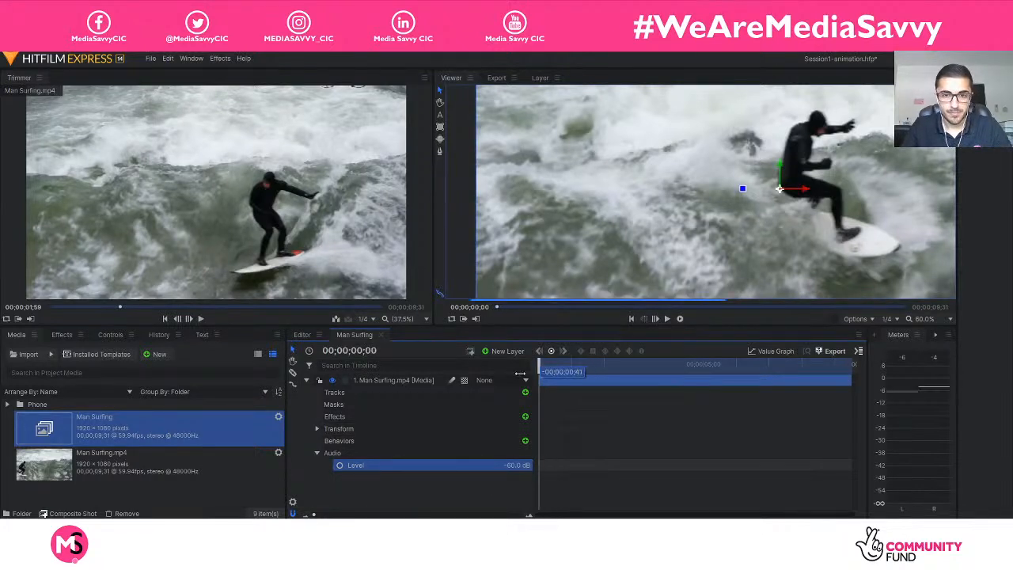
{"action": "key", "text": "space"}
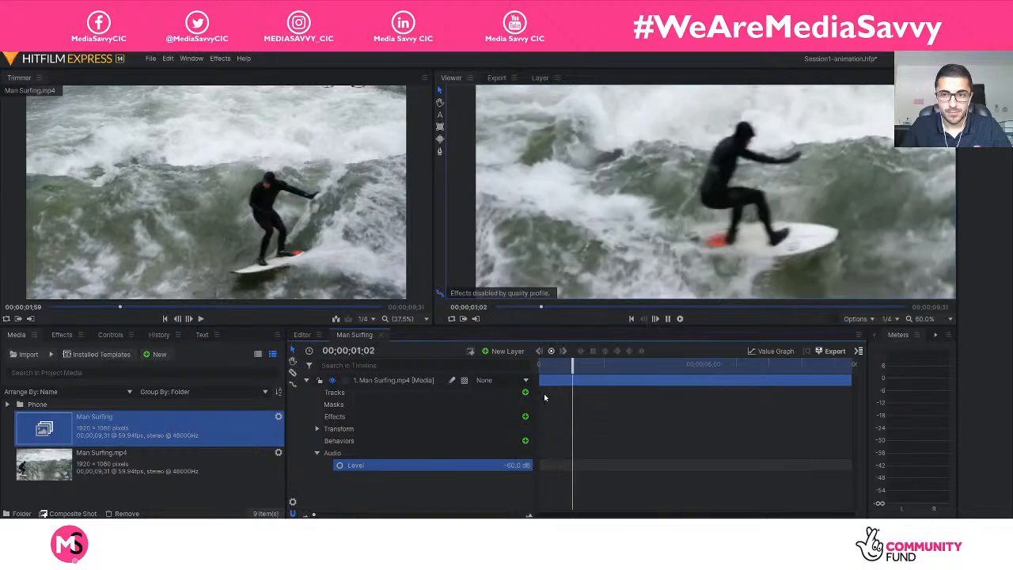
{"action": "key", "text": "space"}
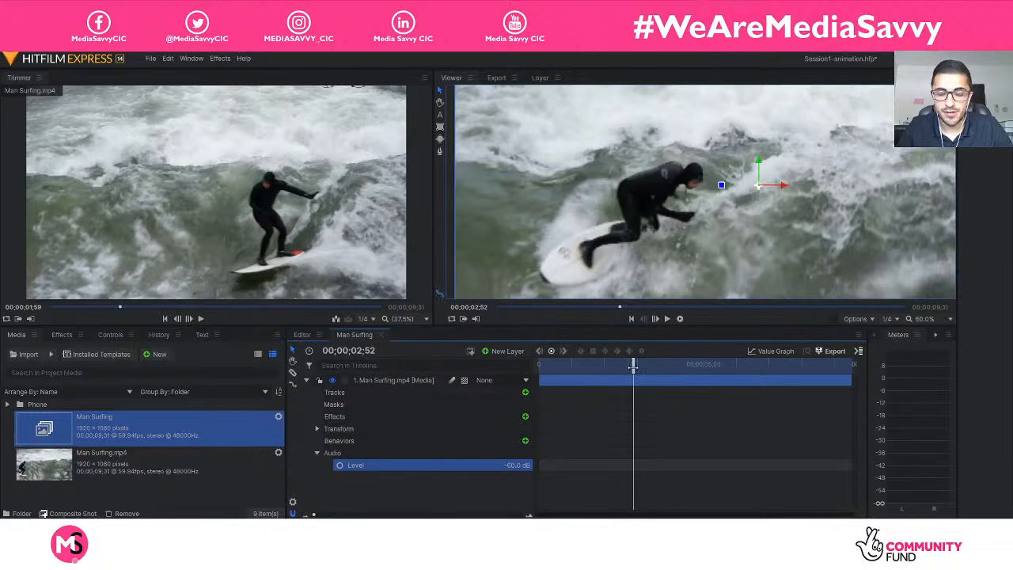
{"action": "left_click_drag", "start_coordinate": [633, 365], "coordinate": [643, 366]}
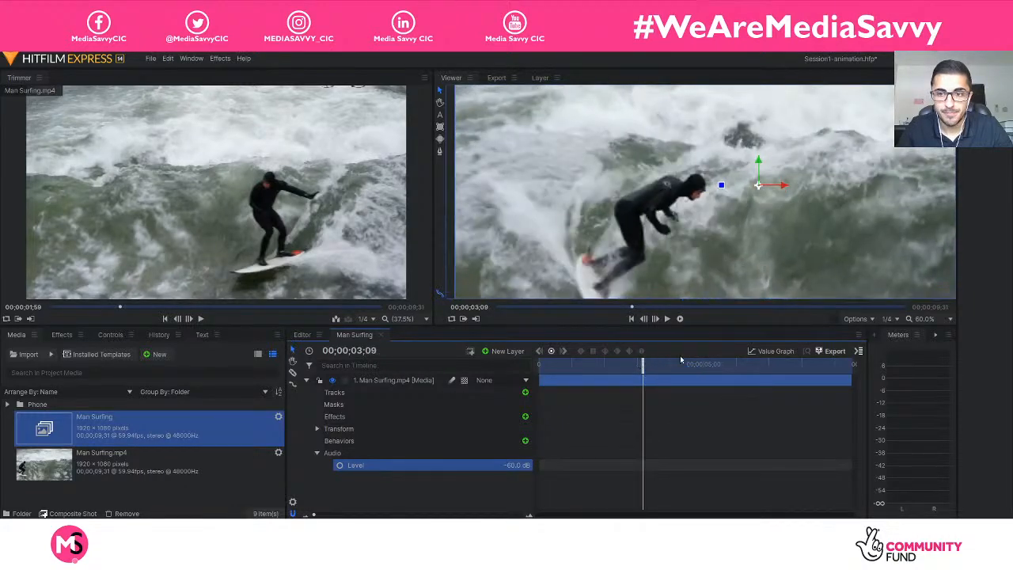
Set both the playback quality and the paused quality of the Viewer to Fastest.
{"action": "left_click", "coordinate": [855, 318]}
{"action": "mouse_move", "coordinate": [895, 384]}
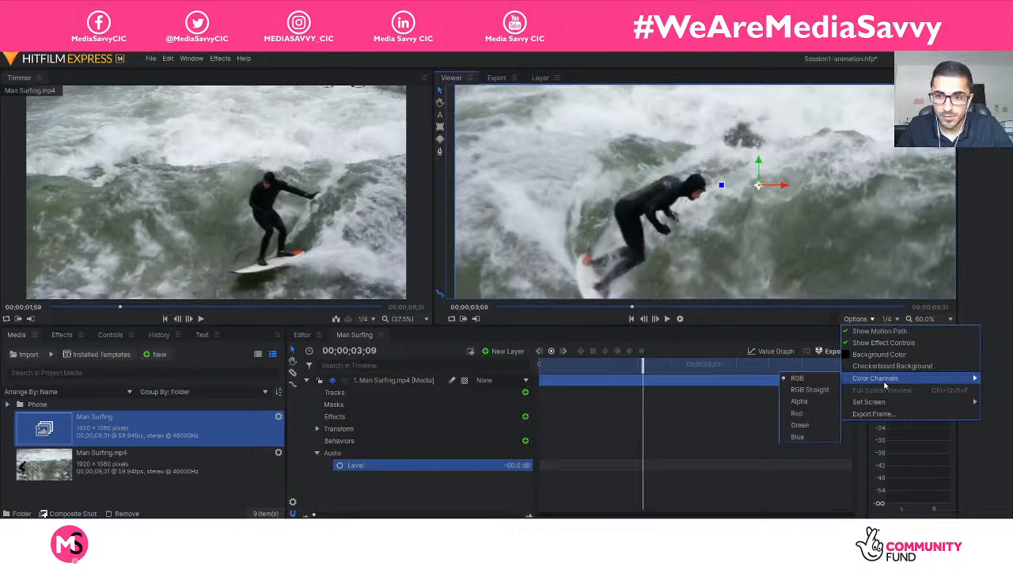
{"action": "left_click", "coordinate": [886, 318]}
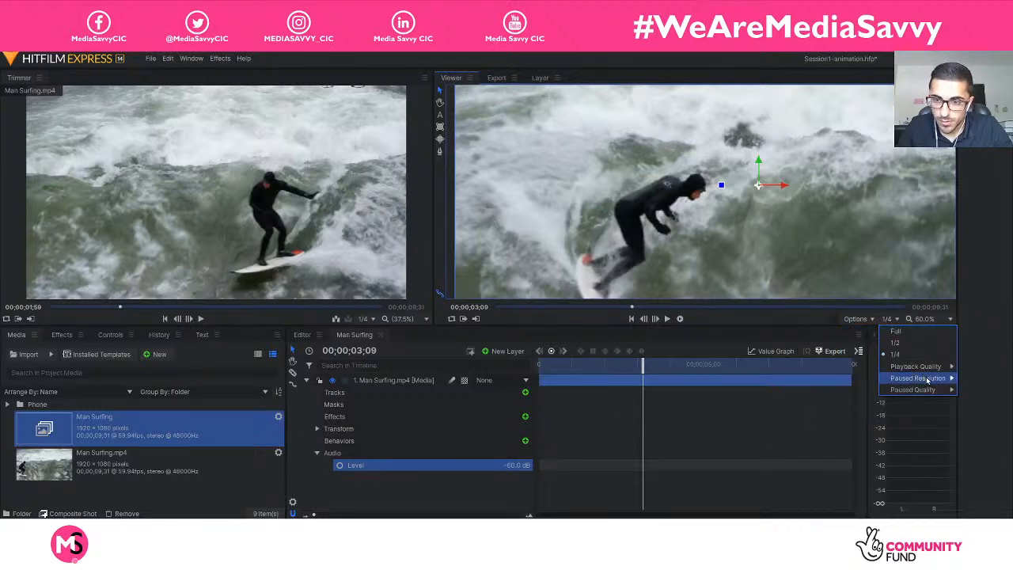
{"action": "mouse_move", "coordinate": [927, 380]}
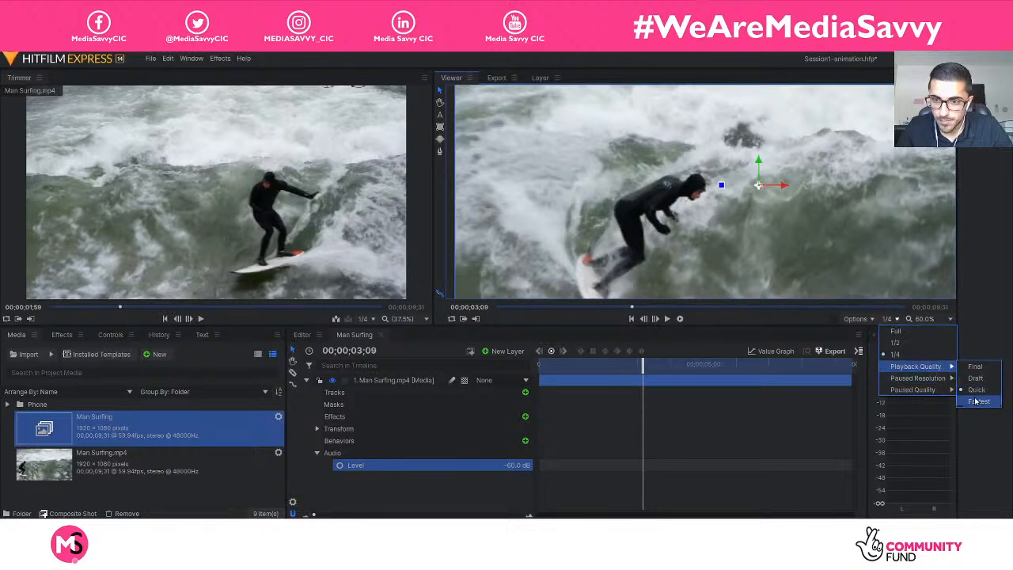
{"action": "left_click", "coordinate": [974, 402]}
{"action": "left_click", "coordinate": [888, 319]}
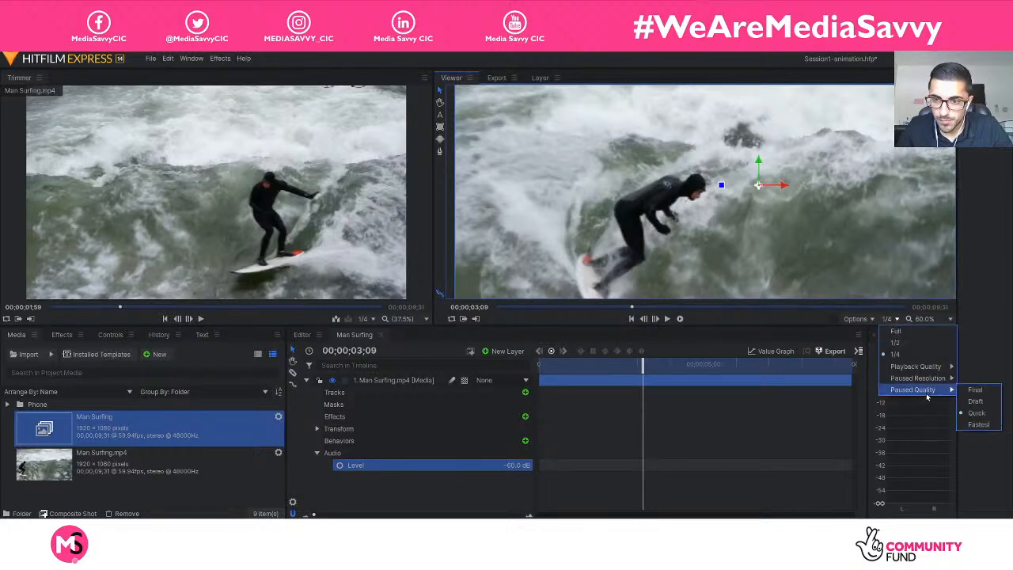
{"action": "left_click", "coordinate": [978, 425]}
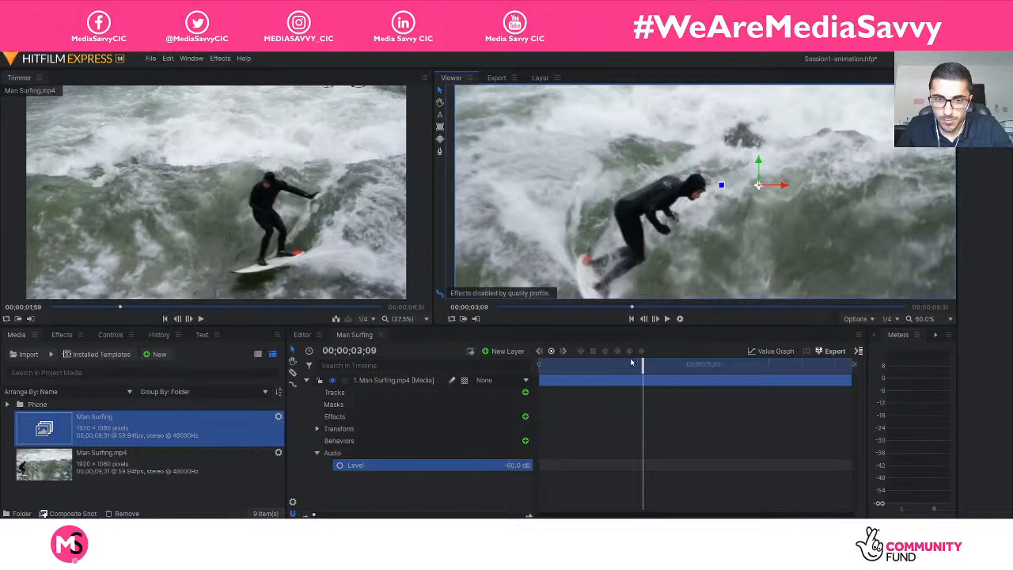
Go back to 00;00;02;27 in the composite shot, and step backward frame by frame to 00;00;02;23.
{"action": "left_click_drag", "start_coordinate": [643, 362], "coordinate": [620, 364]}
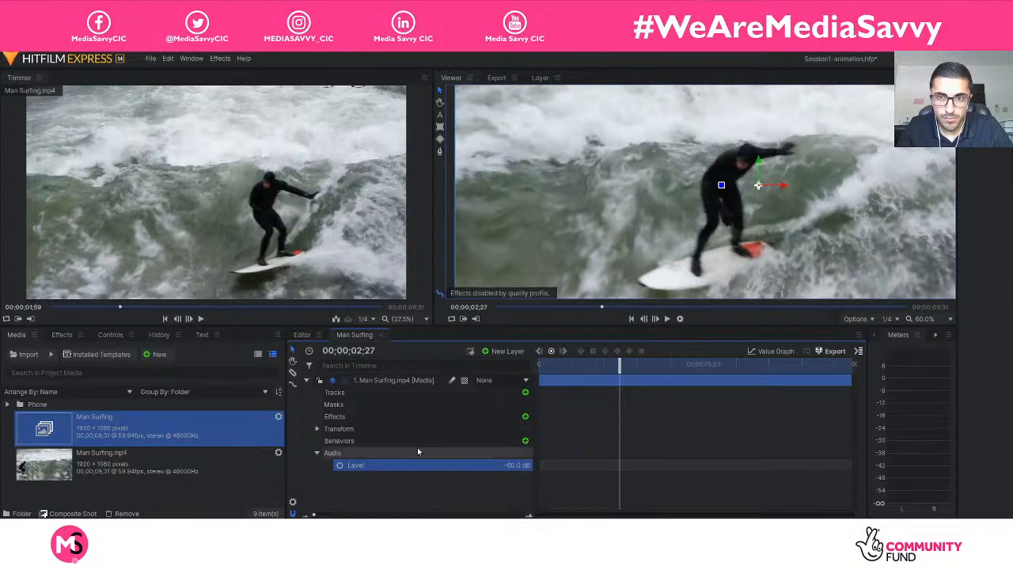
{"action": "left_click", "coordinate": [644, 319]}
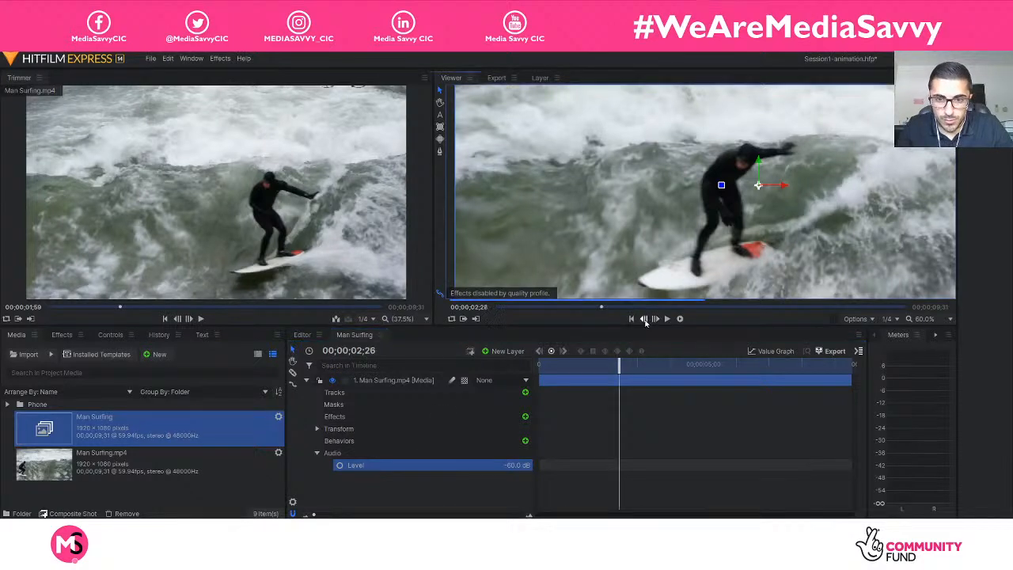
{"action": "left_click", "coordinate": [644, 318]}
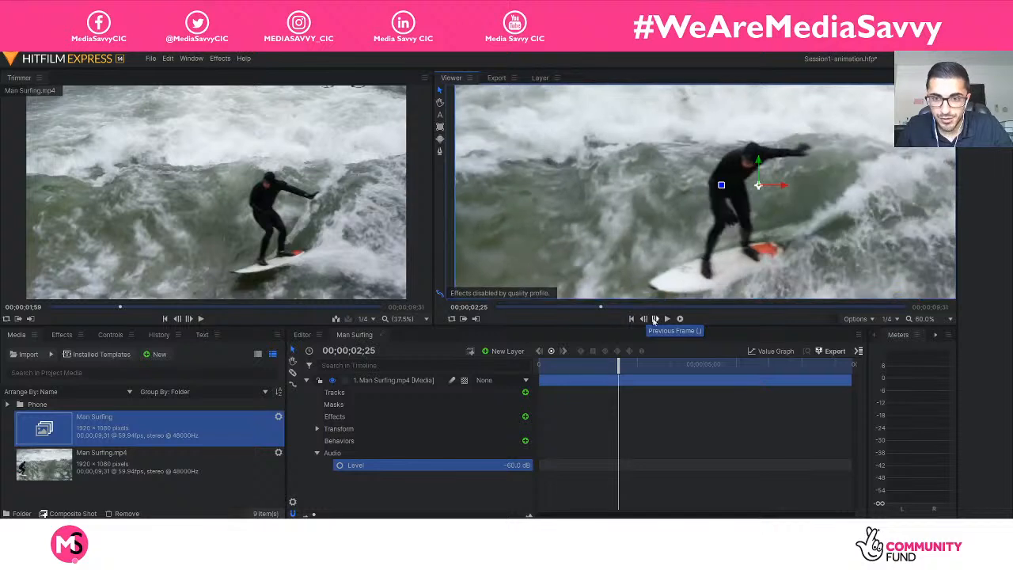
{"action": "left_click", "coordinate": [644, 319]}
{"action": "left_click", "coordinate": [644, 319]}
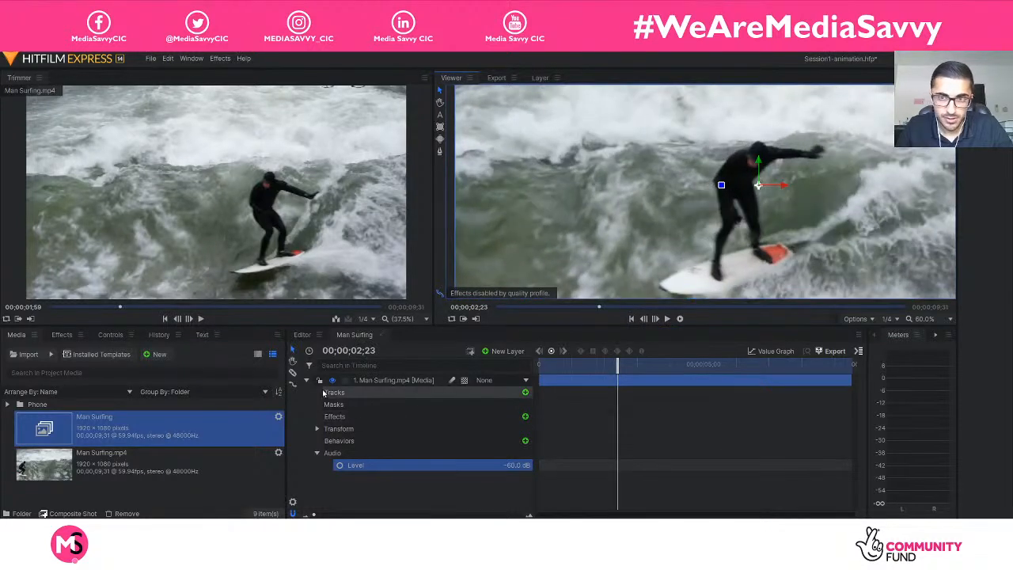
Move the playhead to 00;00;01;35, and frame the surfer in the Viewer at 100% zoom with the Hand tool.
{"action": "left_click_drag", "start_coordinate": [617, 363], "coordinate": [591, 365]}
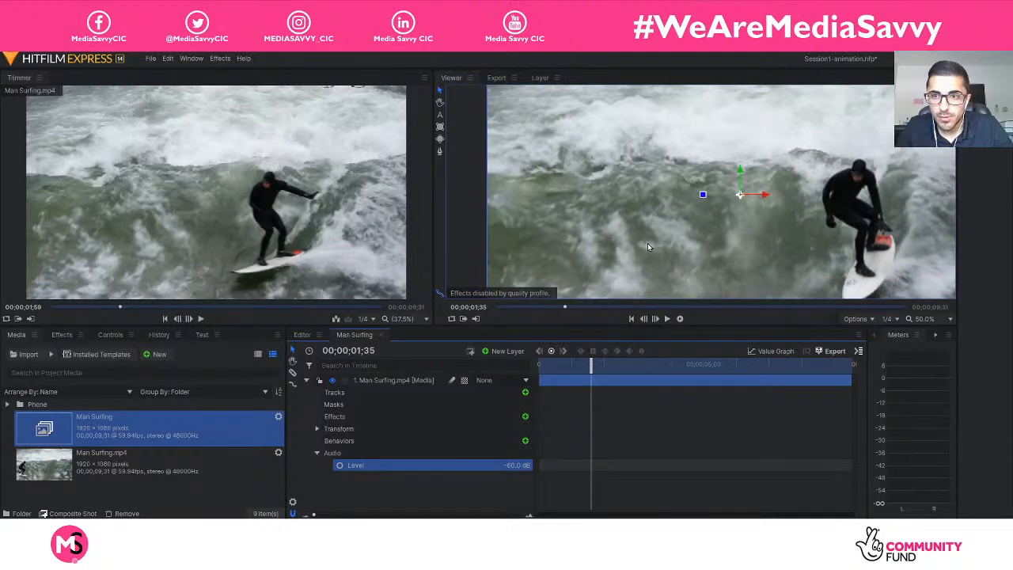
{"action": "scroll", "coordinate": [649, 262], "scroll_direction": "down", "scroll_amount": 1}
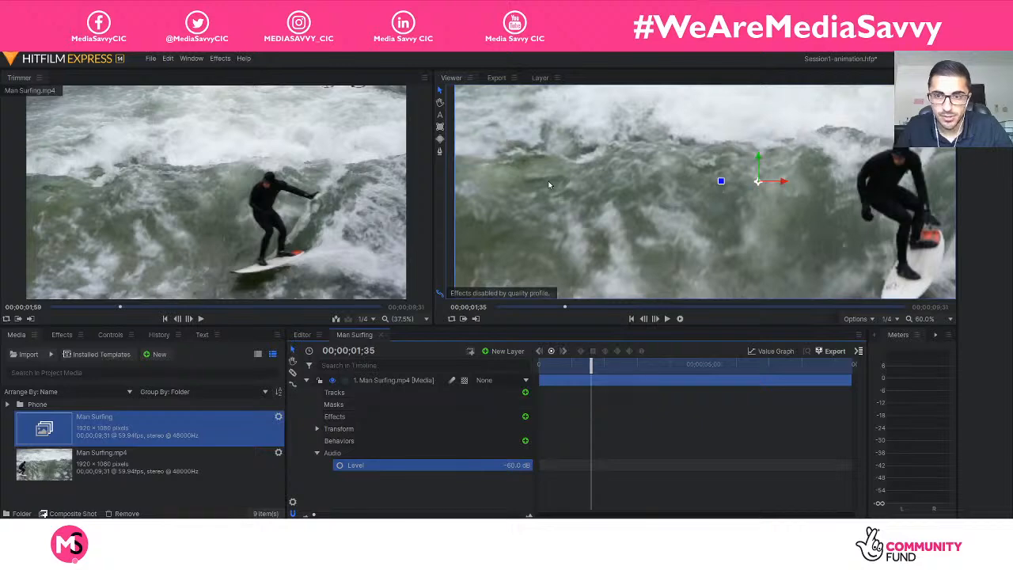
{"action": "left_click", "coordinate": [440, 103]}
{"action": "left_click_drag", "start_coordinate": [870, 199], "coordinate": [766, 211]}
{"action": "scroll", "coordinate": [717, 221], "scroll_direction": "up", "scroll_amount": 3}
{"action": "scroll", "coordinate": [748, 222], "scroll_direction": "up", "scroll_amount": 3}
{"action": "scroll", "coordinate": [739, 196], "scroll_direction": "down", "scroll_amount": 3}
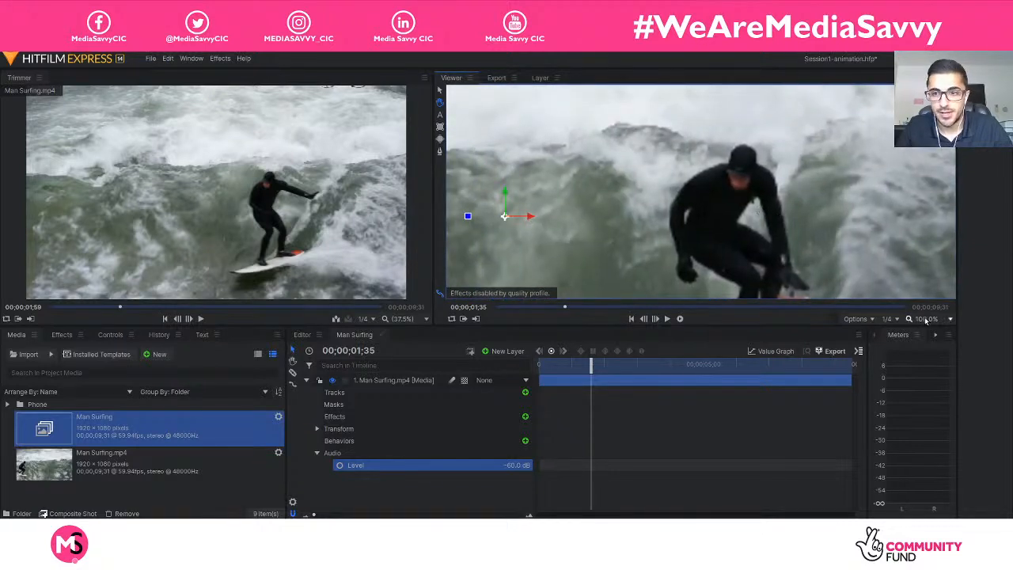
Set the Viewer's paused resolution to Full.
{"action": "left_click", "coordinate": [894, 319]}
{"action": "mouse_move", "coordinate": [936, 378]}
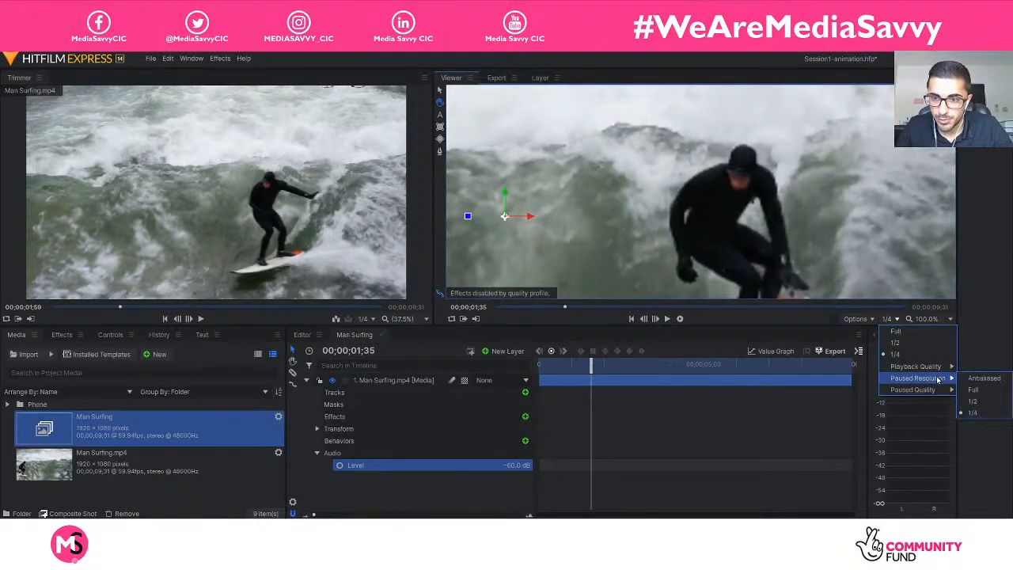
{"action": "left_click", "coordinate": [973, 390]}
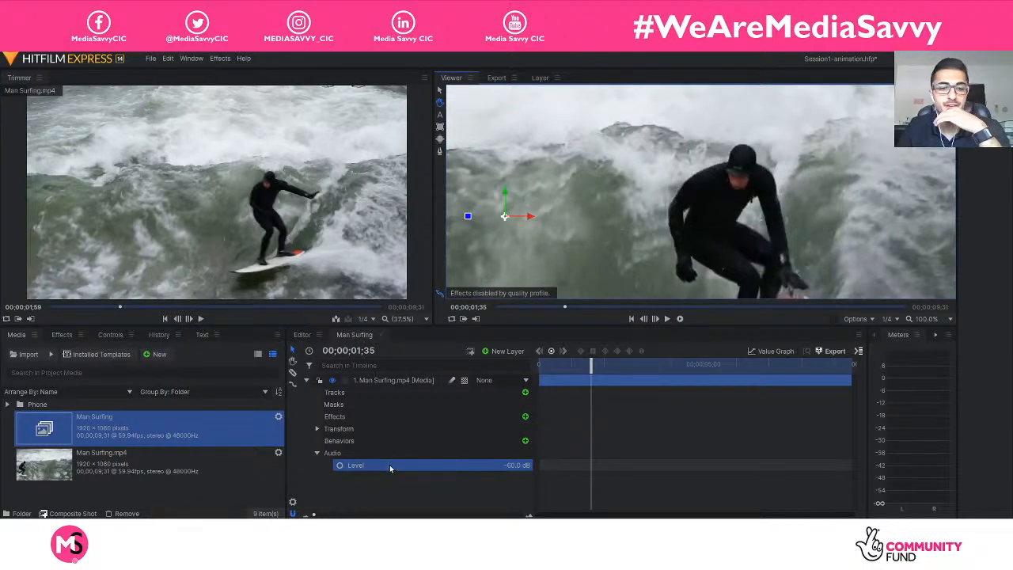
Collapse the Man Surfing.mp4 layer's Audio properties and add a new tracker to the layer.
{"action": "left_click", "coordinate": [316, 452]}
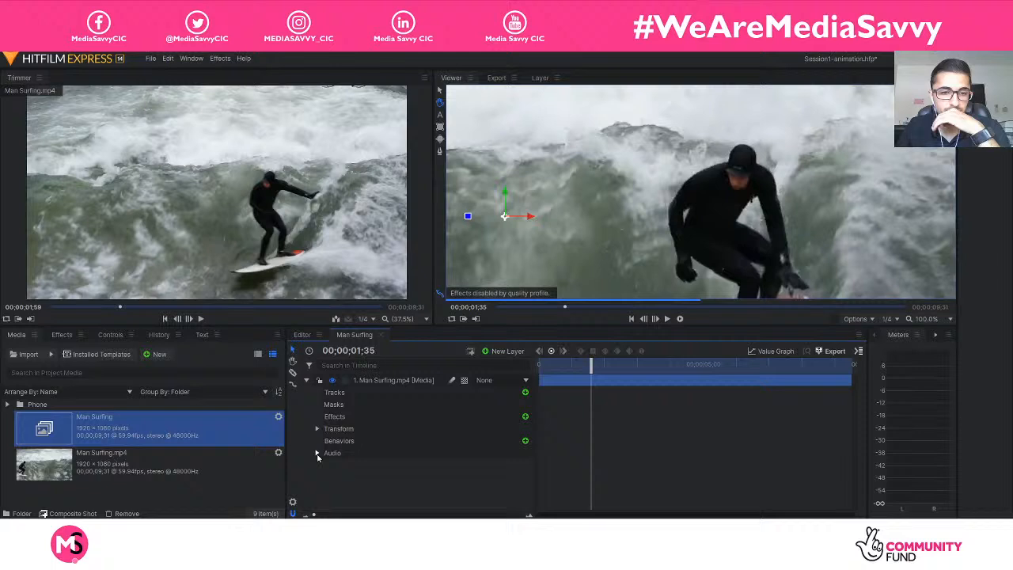
{"action": "left_click", "coordinate": [306, 381]}
{"action": "left_click", "coordinate": [306, 381]}
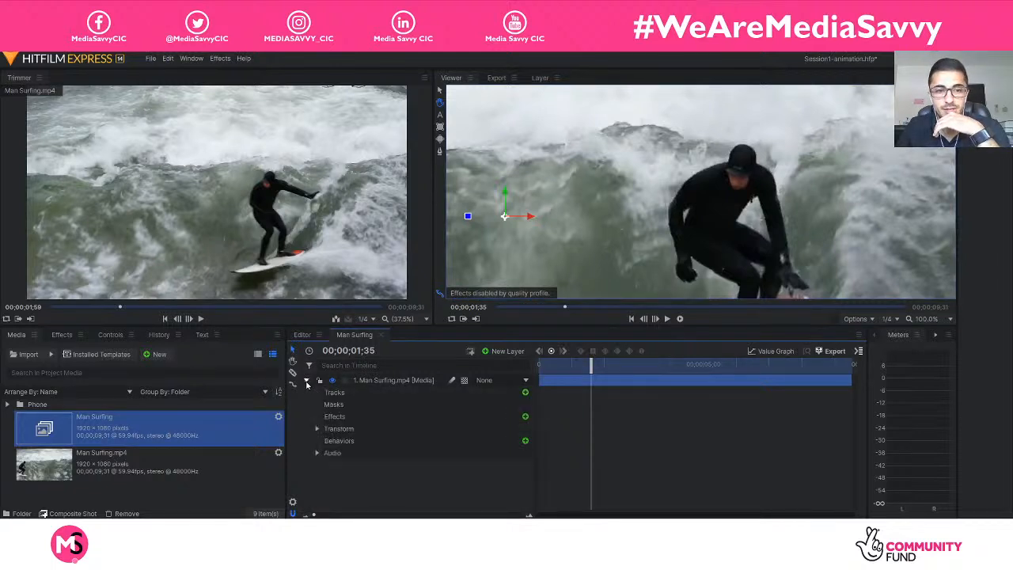
{"action": "left_click", "coordinate": [526, 392]}
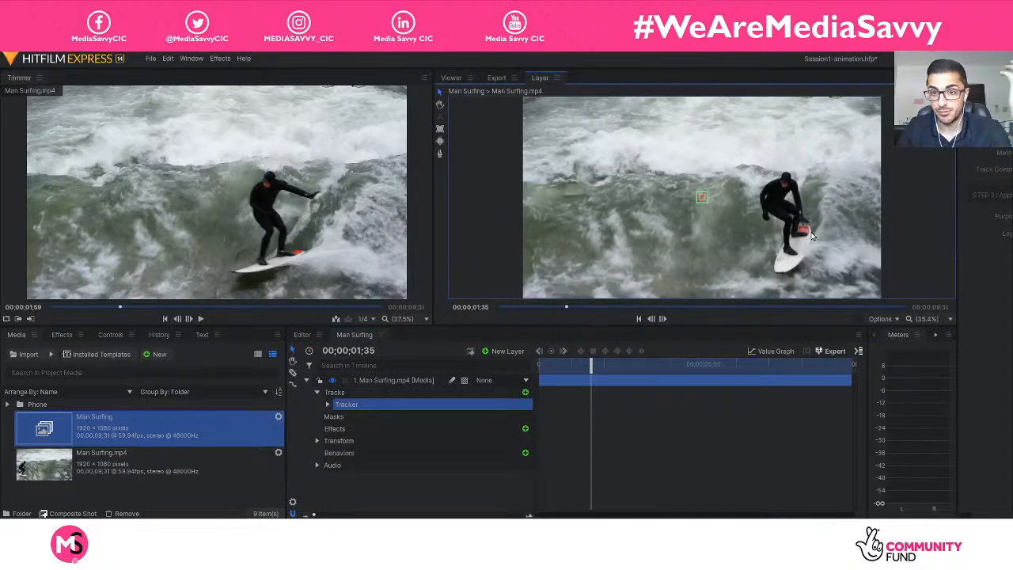
Widen the Track panel to show its controls, and enlarge the Layer panel by narrowing the Trimmer.
{"action": "scroll", "coordinate": [811, 236], "scroll_direction": "up", "scroll_amount": 8}
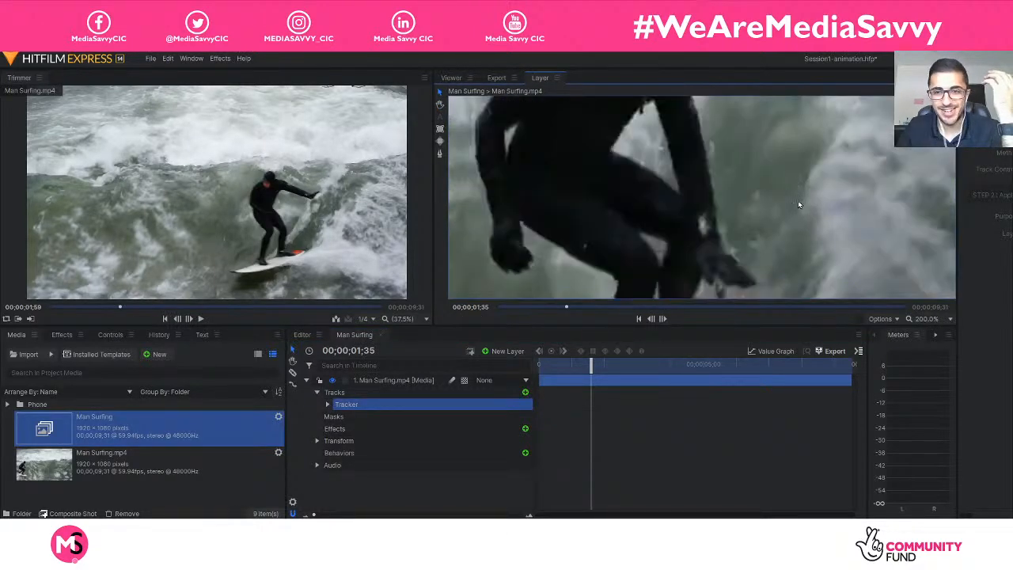
{"action": "scroll", "coordinate": [797, 204], "scroll_direction": "down", "scroll_amount": 3}
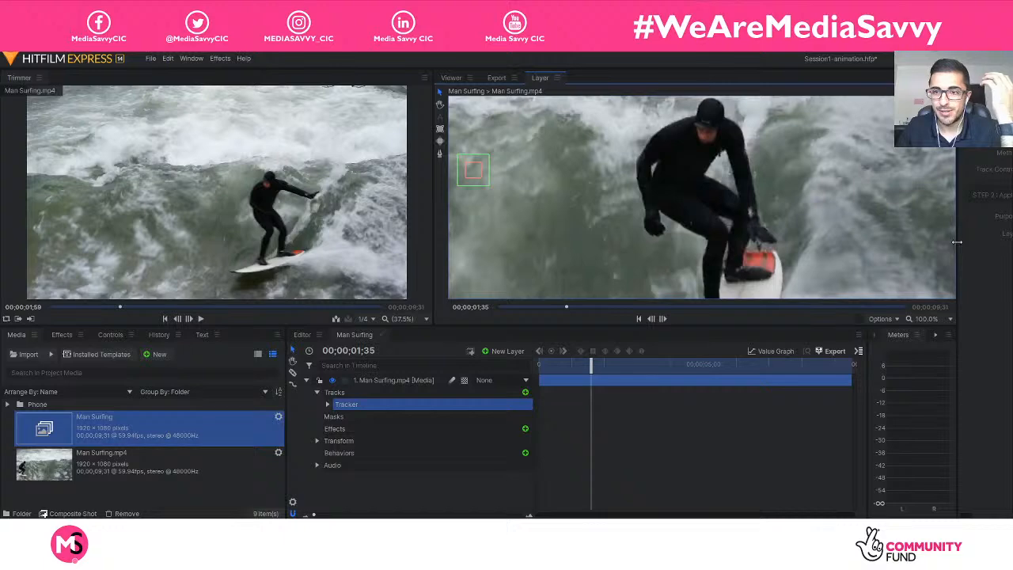
{"action": "left_click_drag", "start_coordinate": [955, 239], "coordinate": [786, 243]}
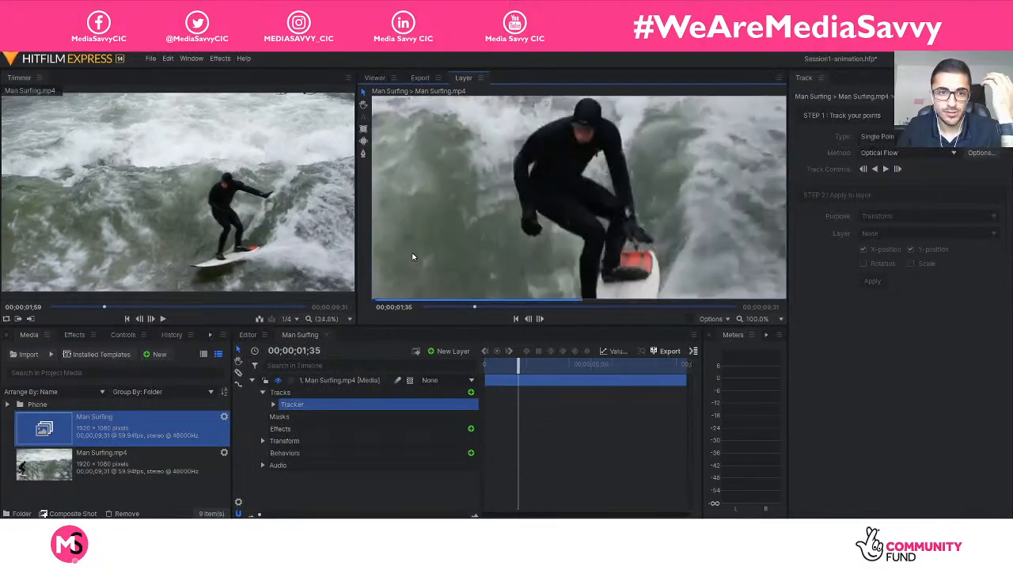
{"action": "left_click_drag", "start_coordinate": [354, 246], "coordinate": [180, 231]}
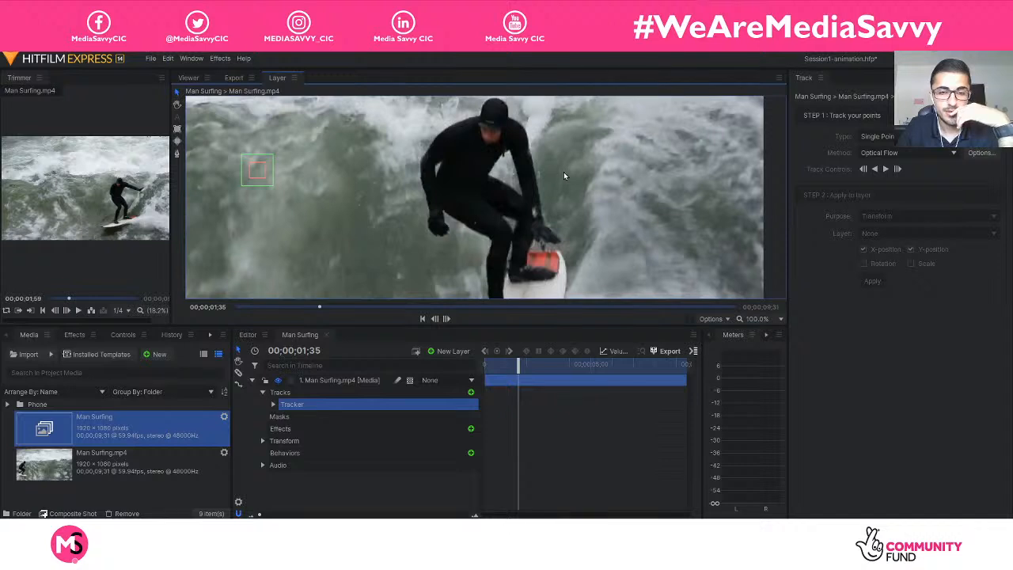
Place the tracking point on the surfer's black cap at 00;00;01;35, with its search area about 50 by 53.
{"action": "left_click", "coordinate": [176, 105]}
{"action": "left_click_drag", "start_coordinate": [403, 145], "coordinate": [423, 191]}
{"action": "left_click", "coordinate": [176, 92]}
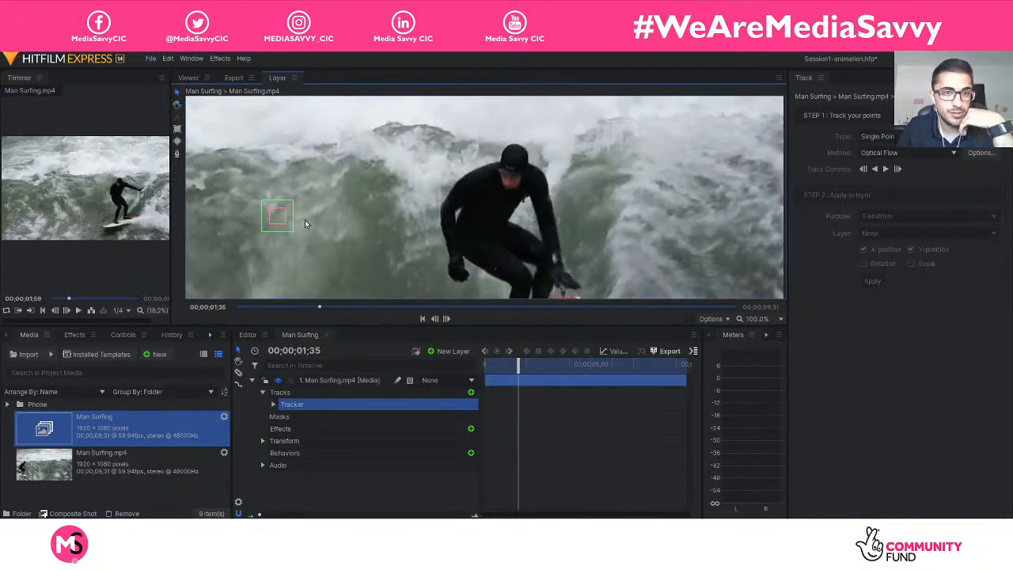
{"action": "left_click", "coordinate": [277, 216]}
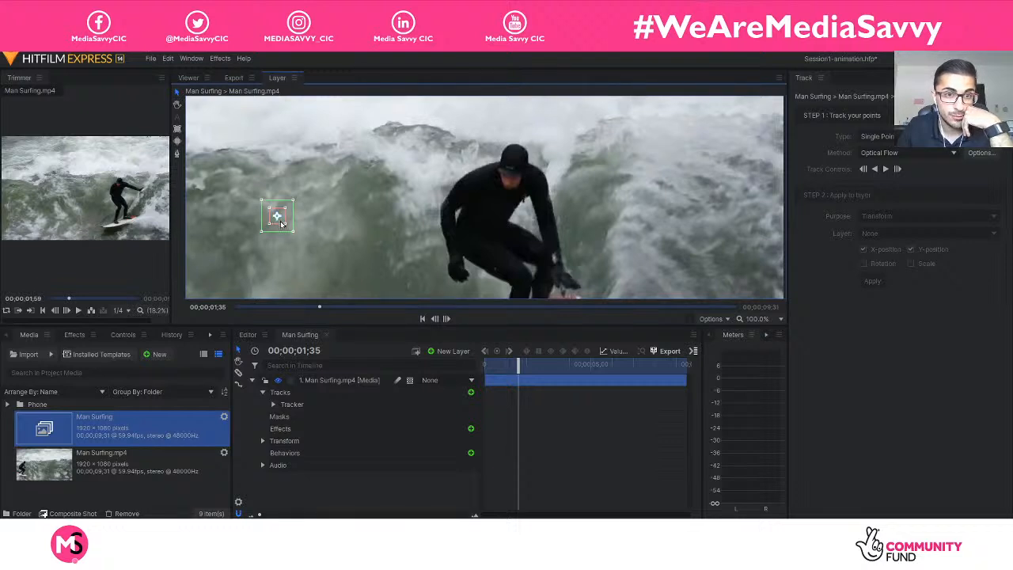
{"action": "left_click_drag", "start_coordinate": [282, 224], "coordinate": [518, 166]}
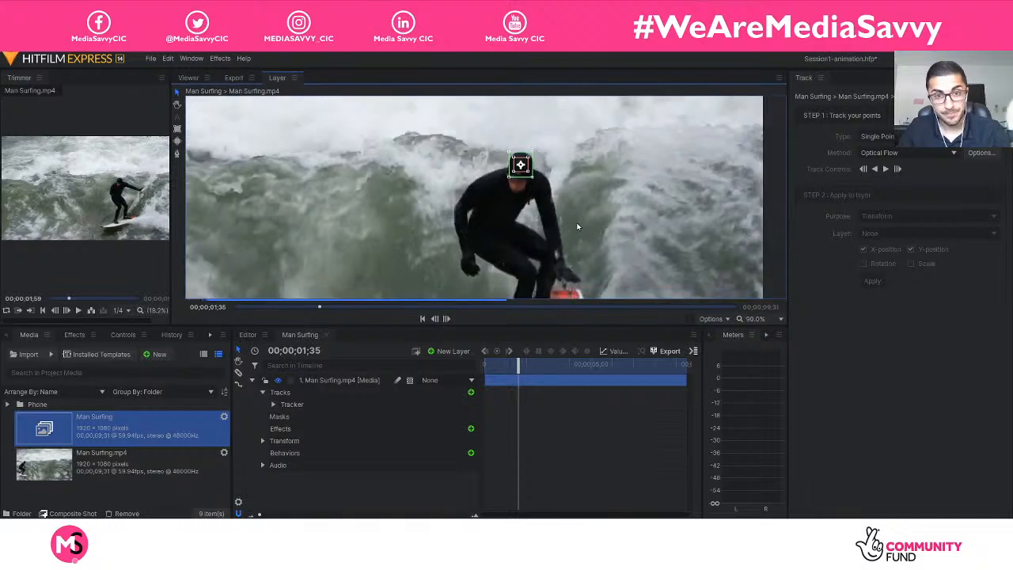
Track the surfer's head backward from 00;00;01;35 to the clip's start, pausing and resuming along the way.
{"action": "scroll", "coordinate": [619, 241], "scroll_direction": "down", "scroll_amount": 4}
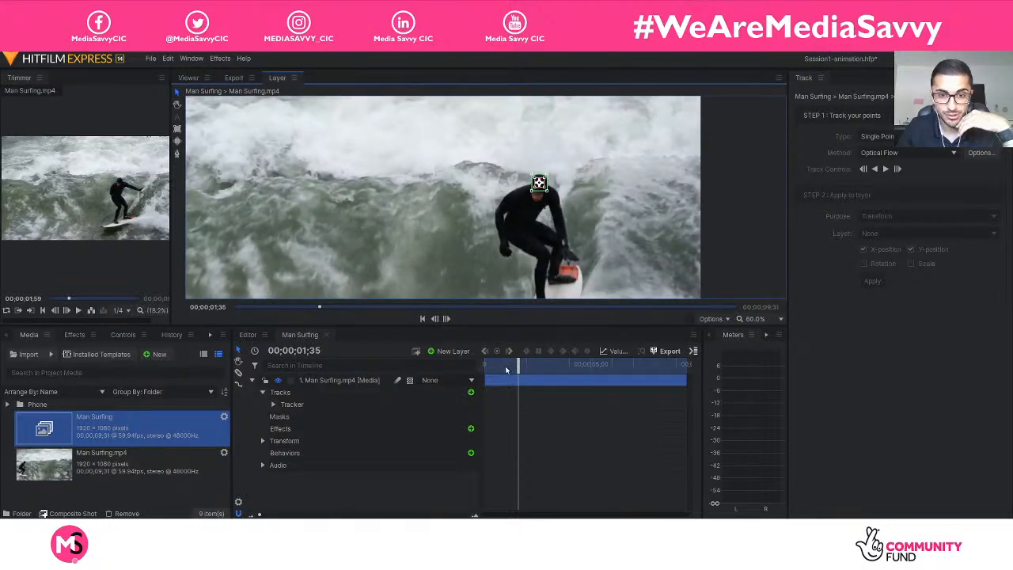
{"action": "left_click", "coordinate": [875, 169]}
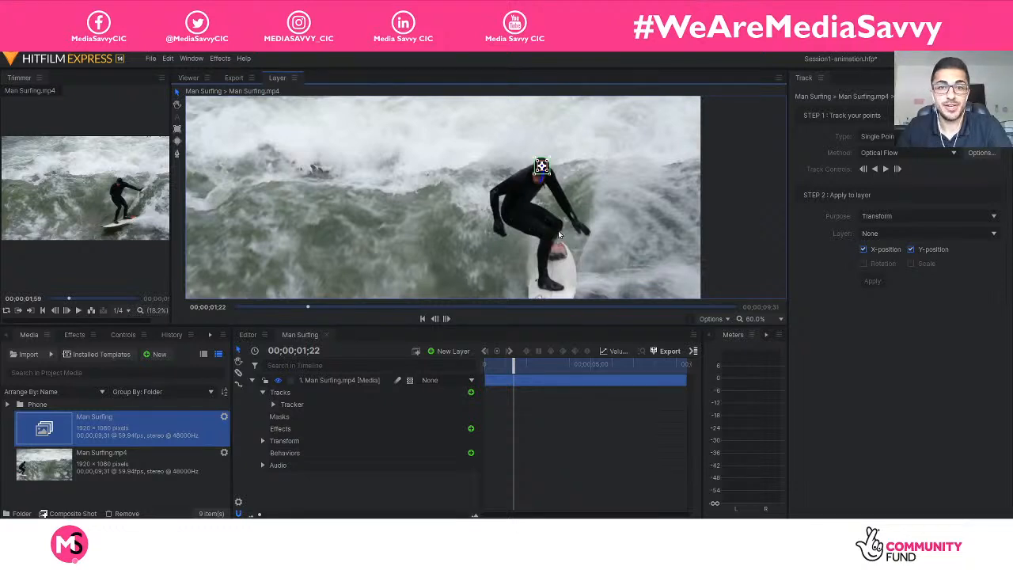
{"action": "scroll", "coordinate": [561, 174], "scroll_direction": "up", "scroll_amount": 3}
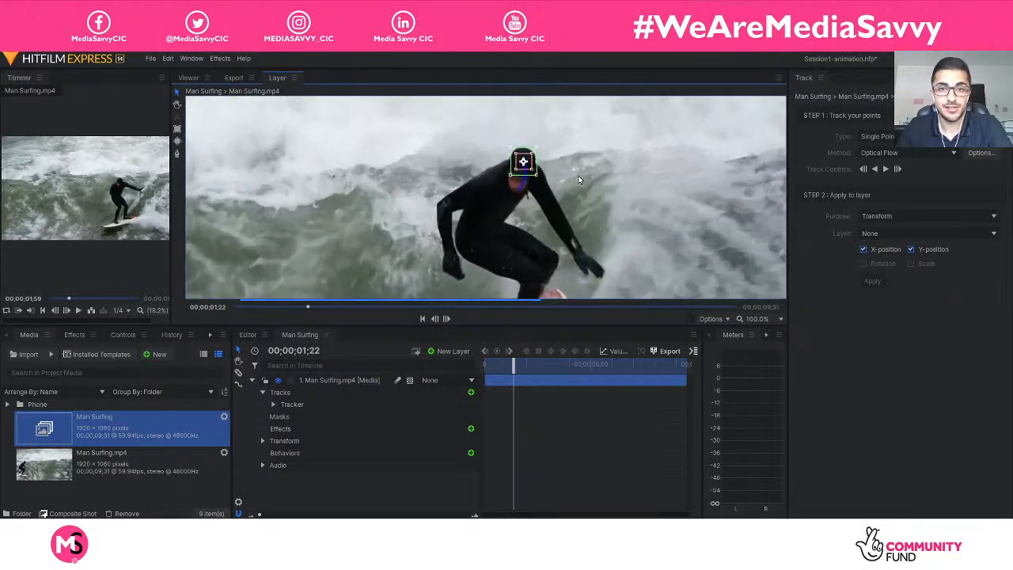
{"action": "scroll", "coordinate": [580, 179], "scroll_direction": "down", "scroll_amount": 1}
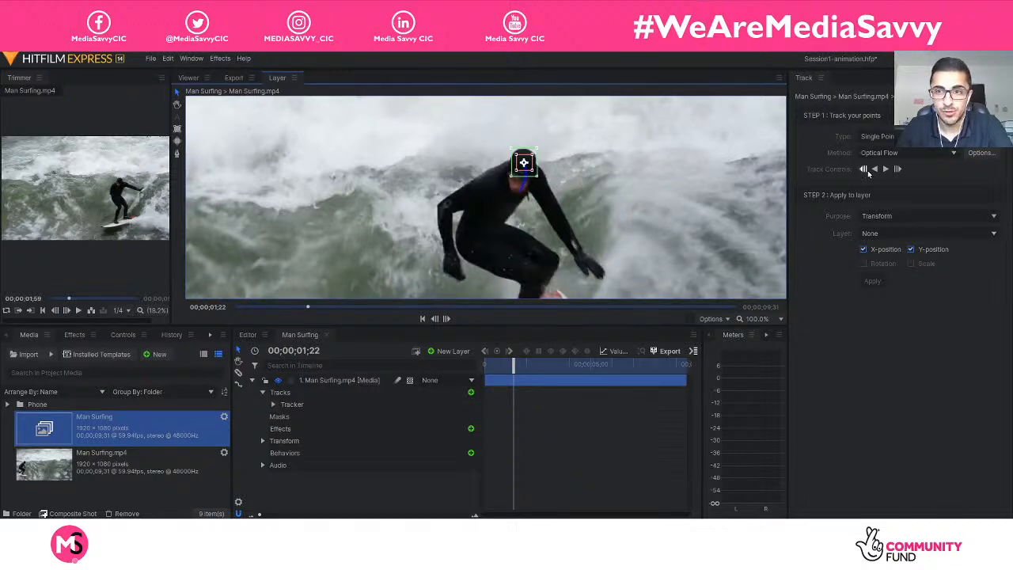
{"action": "left_click", "coordinate": [874, 169]}
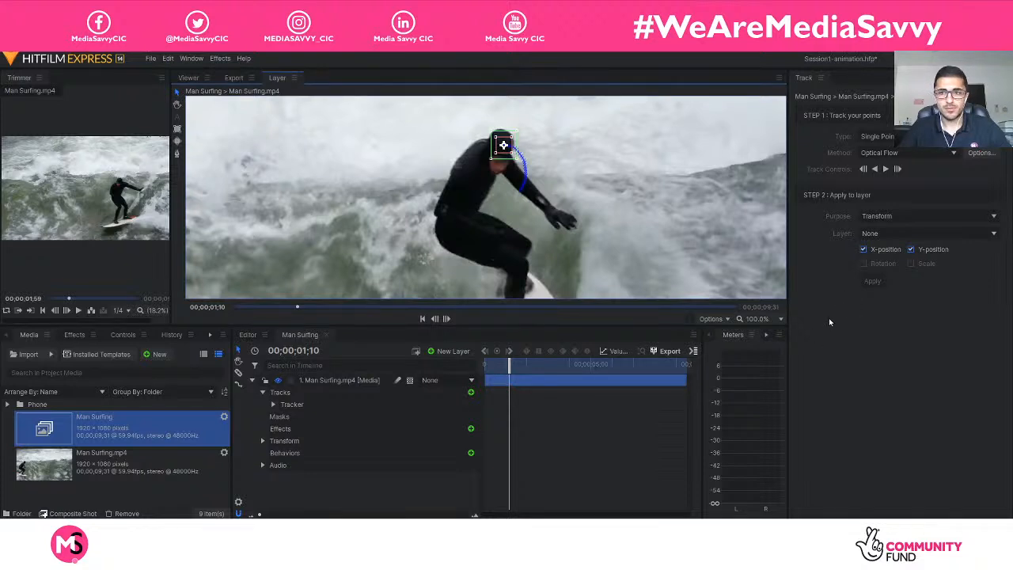
{"action": "left_click", "coordinate": [874, 169]}
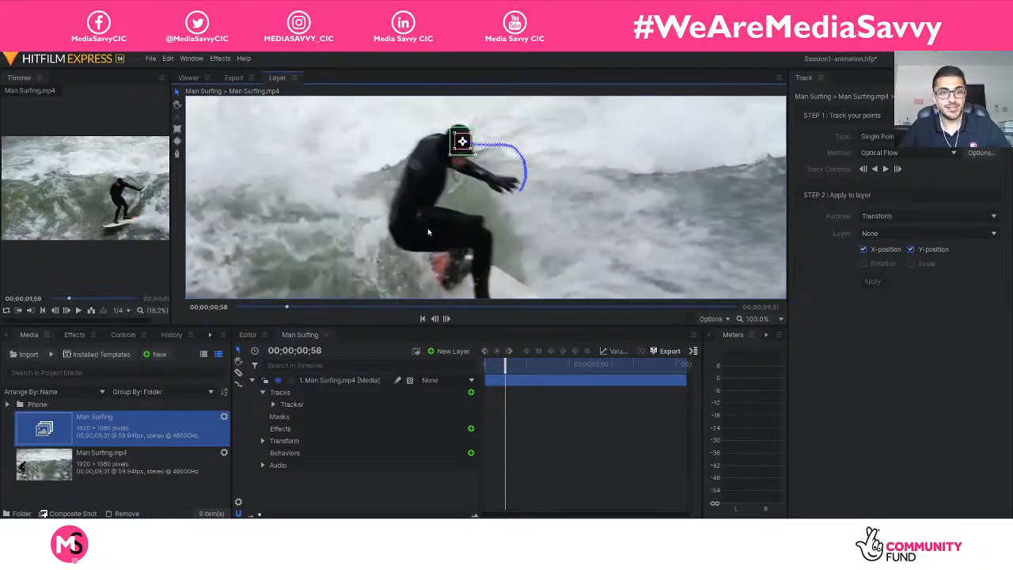
{"action": "left_click", "coordinate": [875, 170]}
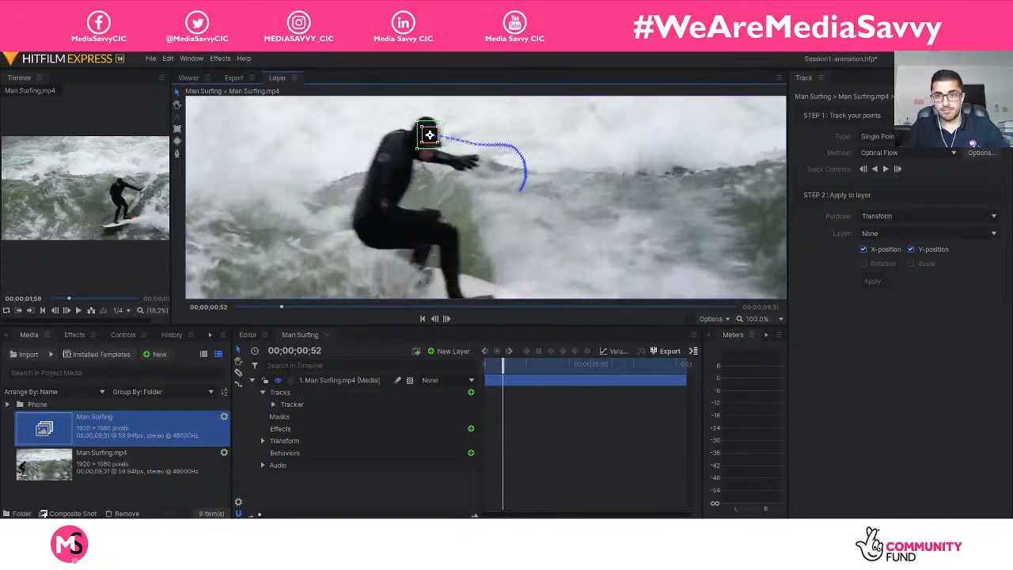
{"action": "left_click", "coordinate": [874, 169]}
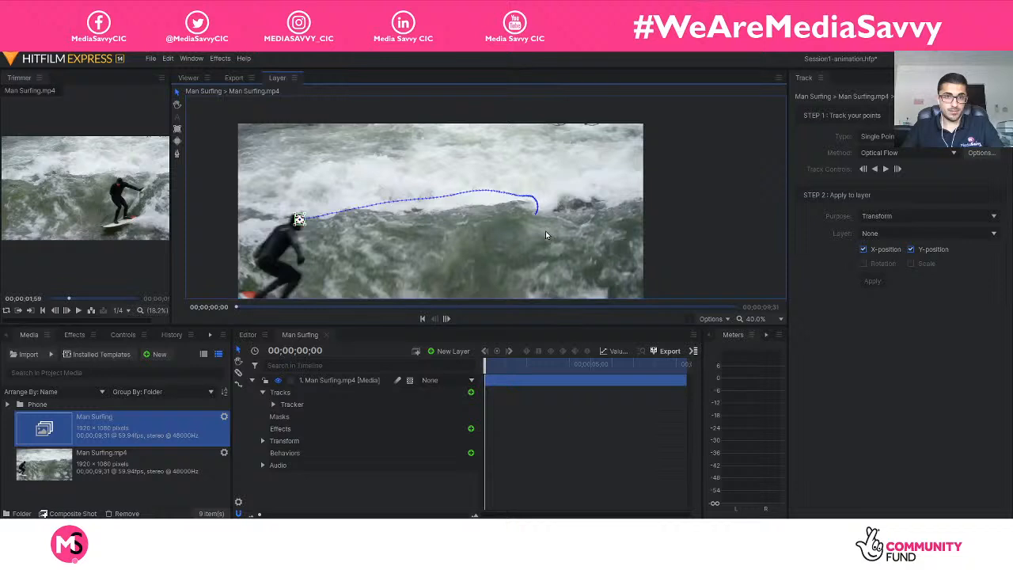
Expand the tracker to show the properties of Tracking Point 1, and move the playhead to 00;00;01;34.
{"action": "scroll", "coordinate": [546, 230], "scroll_direction": "down", "scroll_amount": 1}
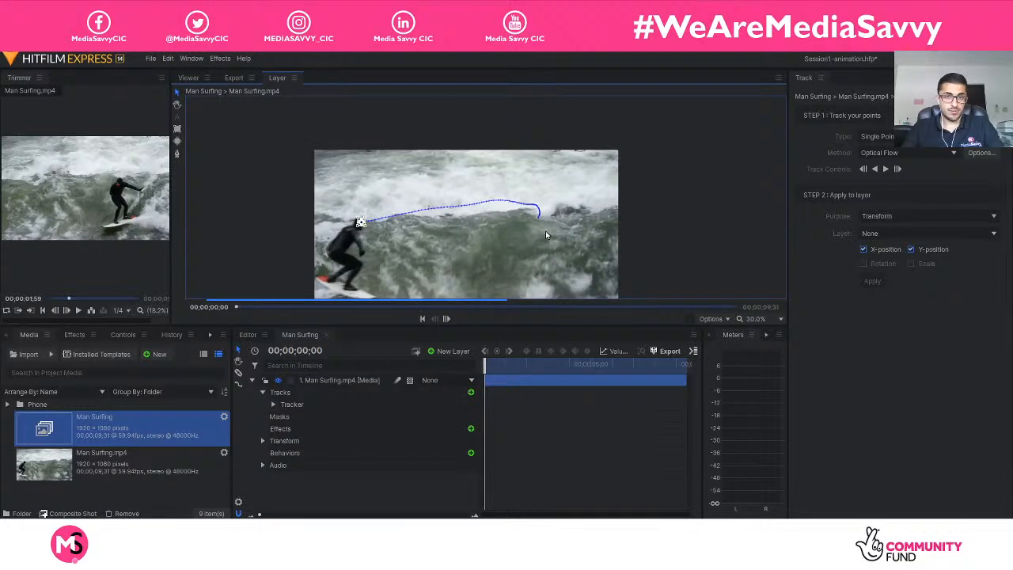
{"action": "scroll", "coordinate": [545, 231], "scroll_direction": "up", "scroll_amount": 2}
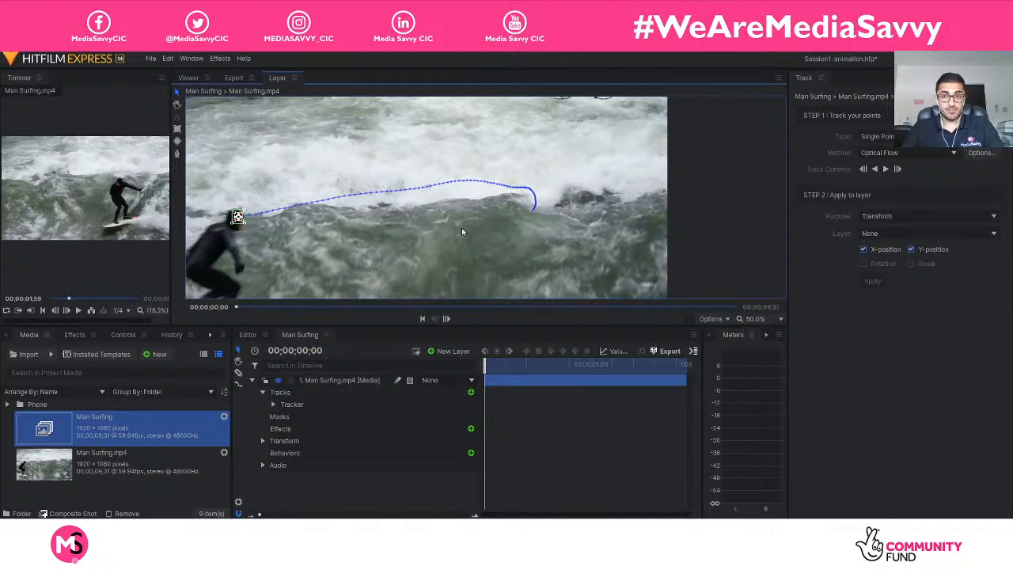
{"action": "left_click", "coordinate": [274, 405]}
{"action": "left_click", "coordinate": [284, 416]}
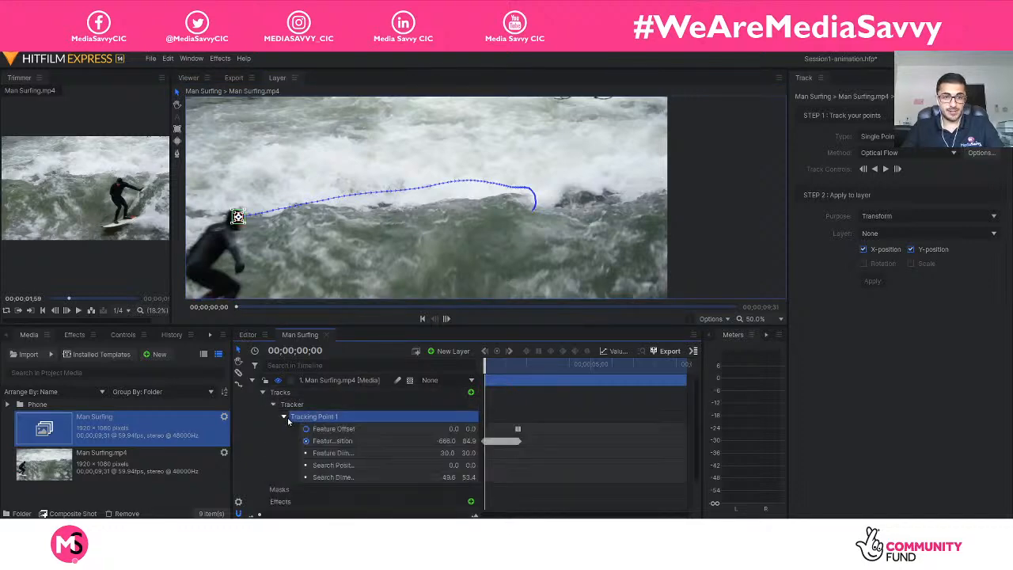
{"action": "left_click_drag", "start_coordinate": [486, 364], "coordinate": [519, 365]}
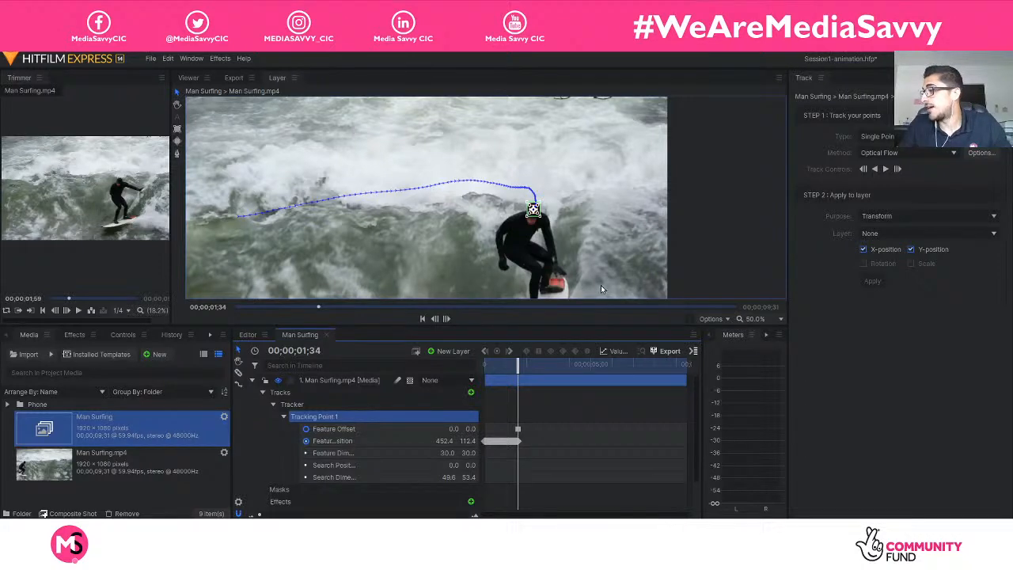
{"action": "scroll", "coordinate": [565, 217], "scroll_direction": "up", "scroll_amount": 2}
{"action": "scroll", "coordinate": [564, 218], "scroll_direction": "down", "scroll_amount": 2}
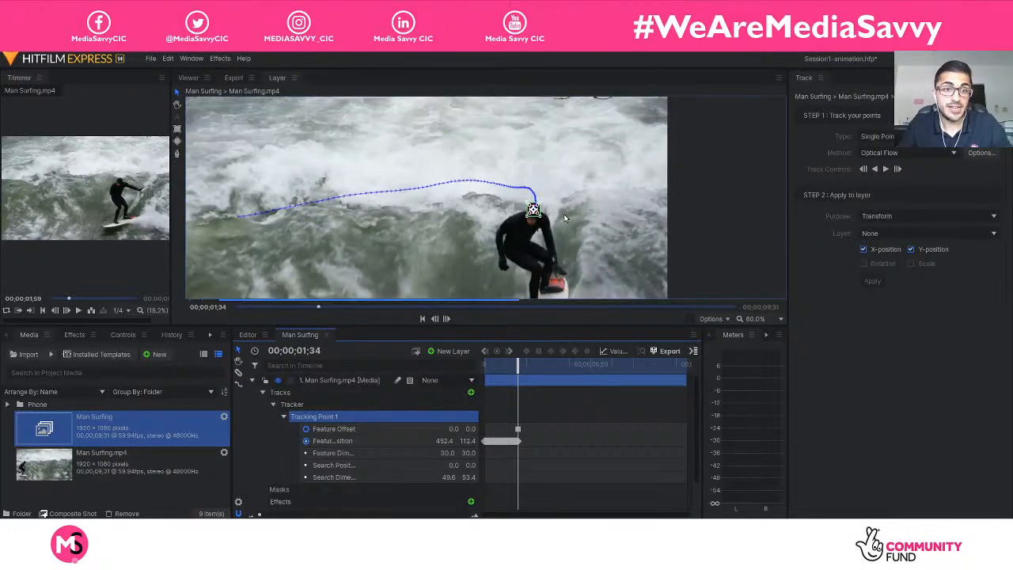
{"action": "mouse_move", "coordinate": [518, 428]}
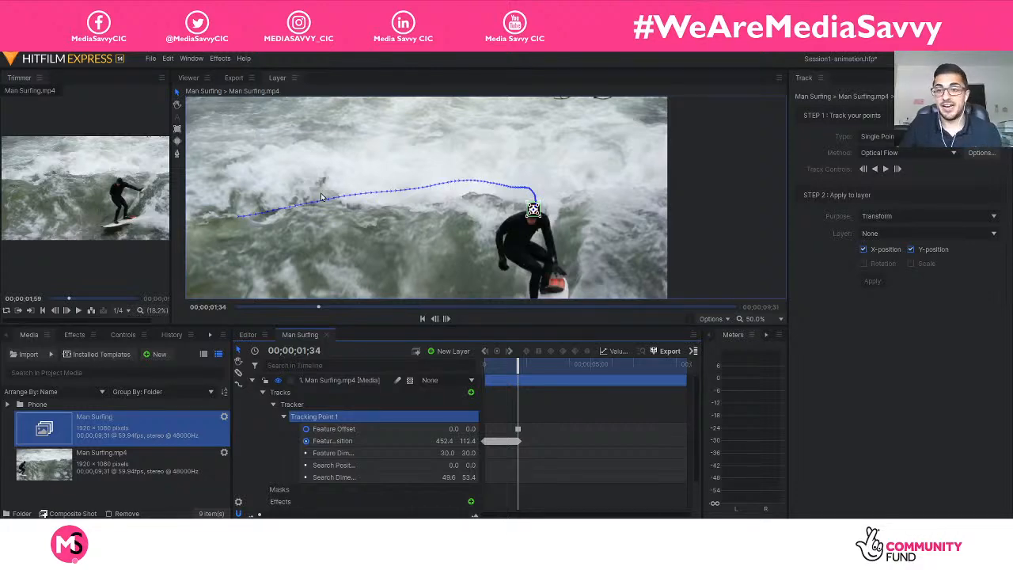
{"action": "scroll", "coordinate": [570, 214], "scroll_direction": "up", "scroll_amount": 4}
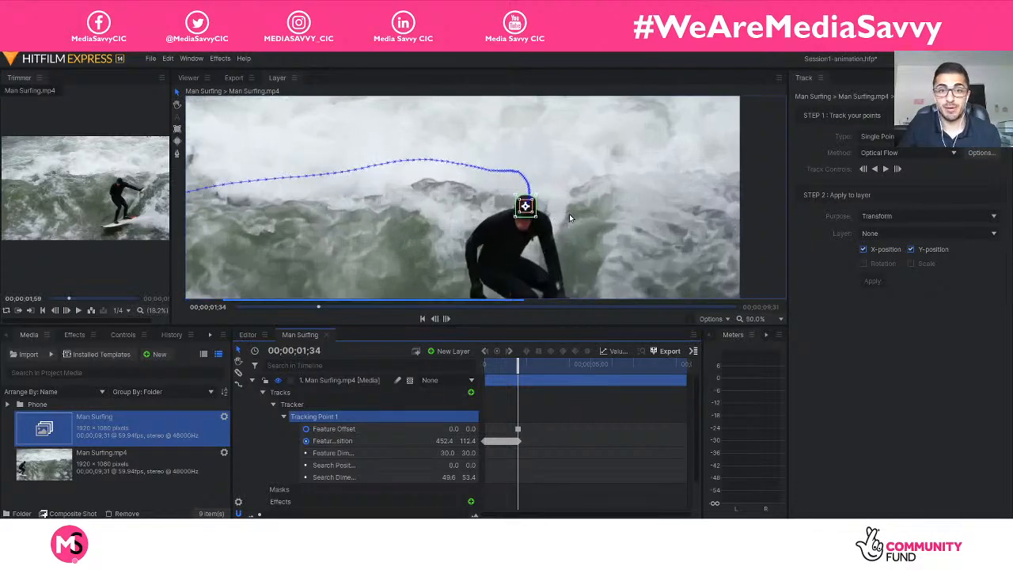
{"action": "scroll", "coordinate": [569, 213], "scroll_direction": "down", "scroll_amount": 3}
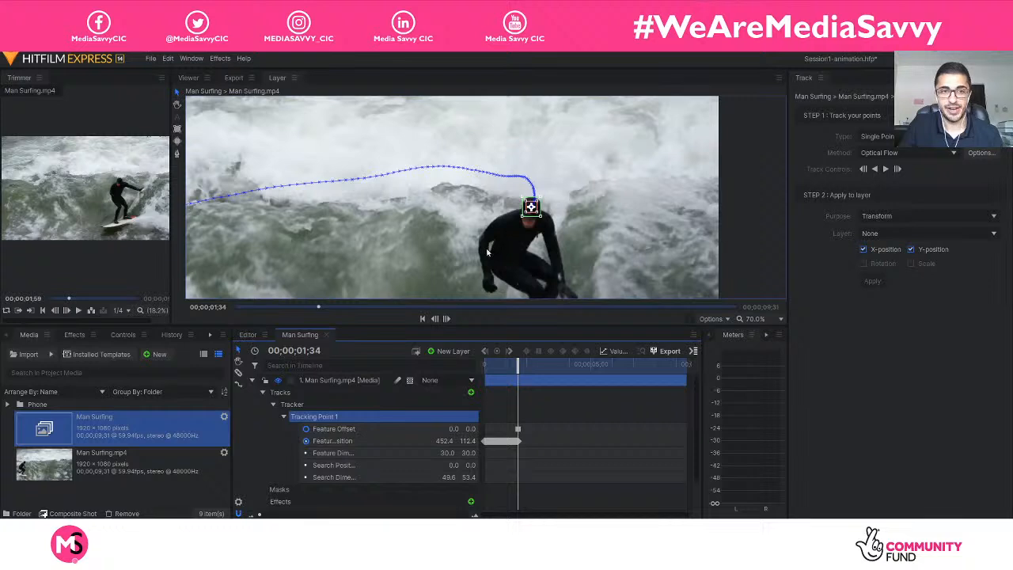
{"action": "scroll", "coordinate": [507, 181], "scroll_direction": "up", "scroll_amount": 2}
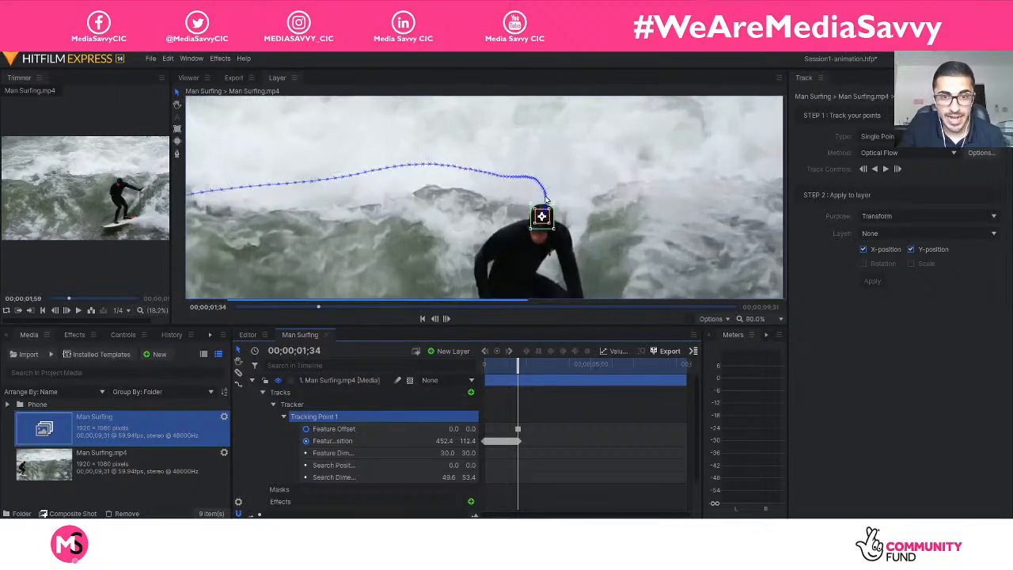
Track the surfer's head forward from 00;00;01;34, and stop the tracking at 00;00;07;48.
{"action": "scroll", "coordinate": [402, 163], "scroll_direction": "down", "scroll_amount": 1}
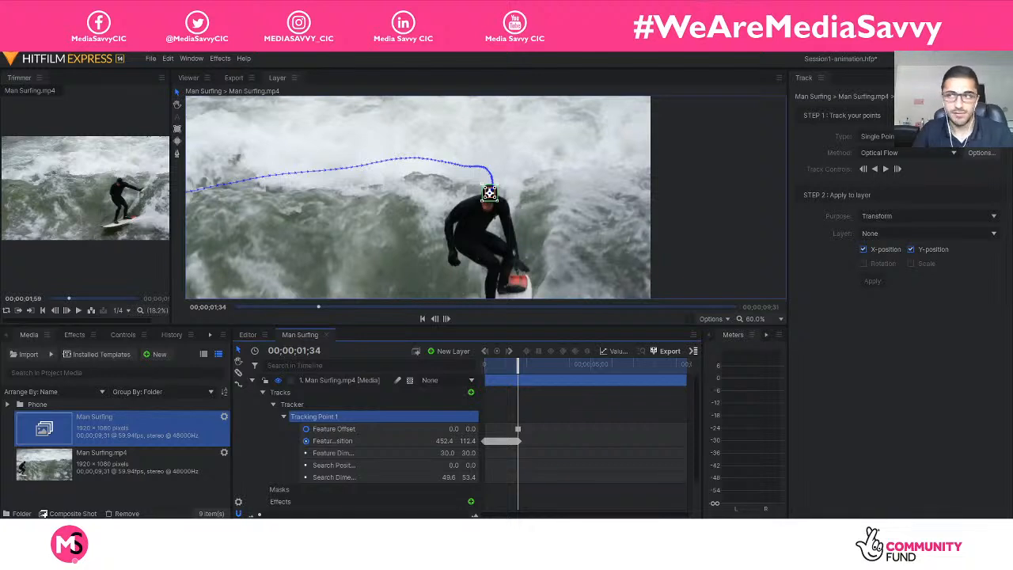
{"action": "left_click", "coordinate": [885, 170]}
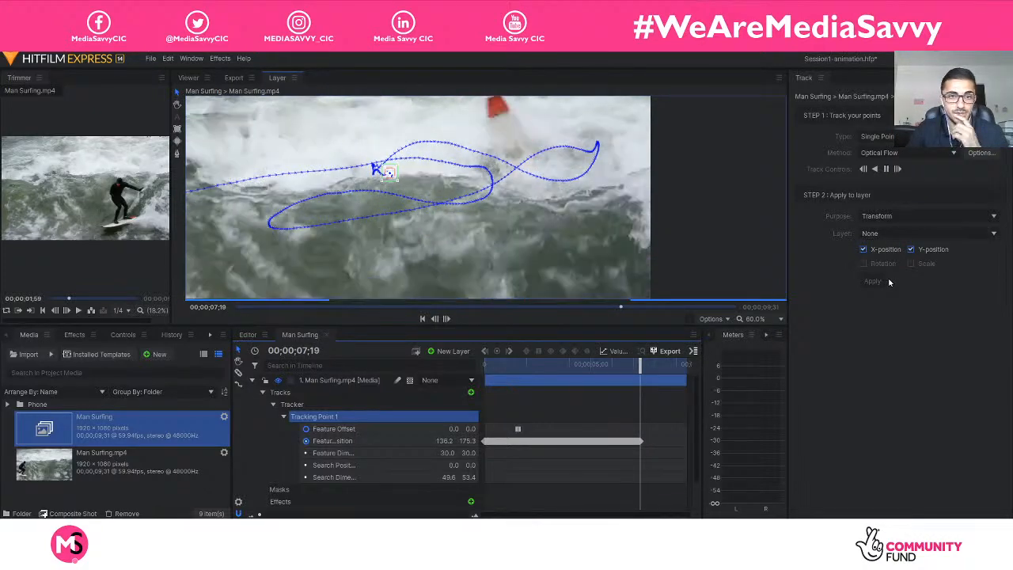
{"action": "left_click", "coordinate": [886, 170]}
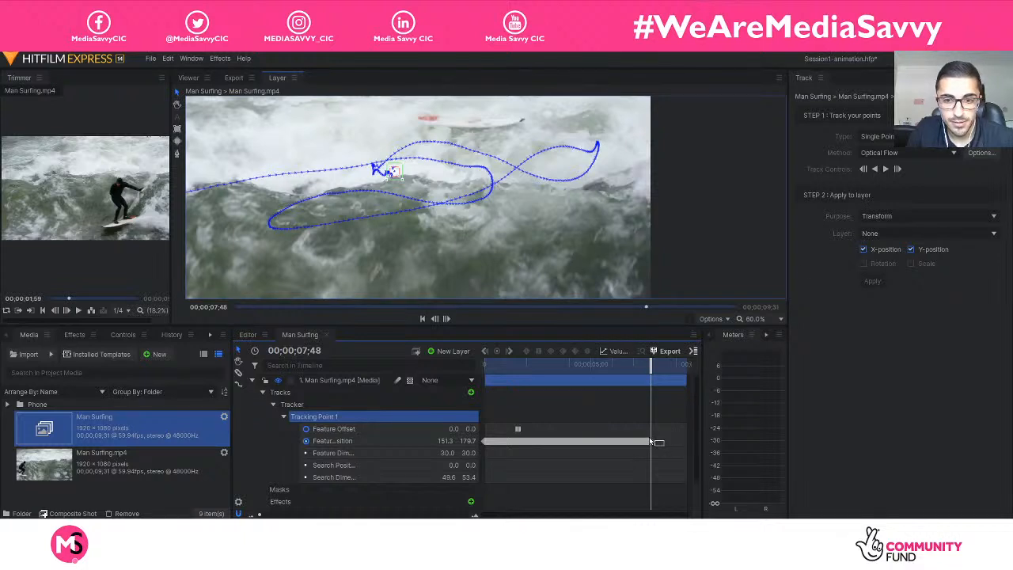
Delete all of Tracking Point 1's Feature Position keyframes after 00;00;06;29, where the surfer has already fallen.
{"action": "left_click", "coordinate": [648, 440]}
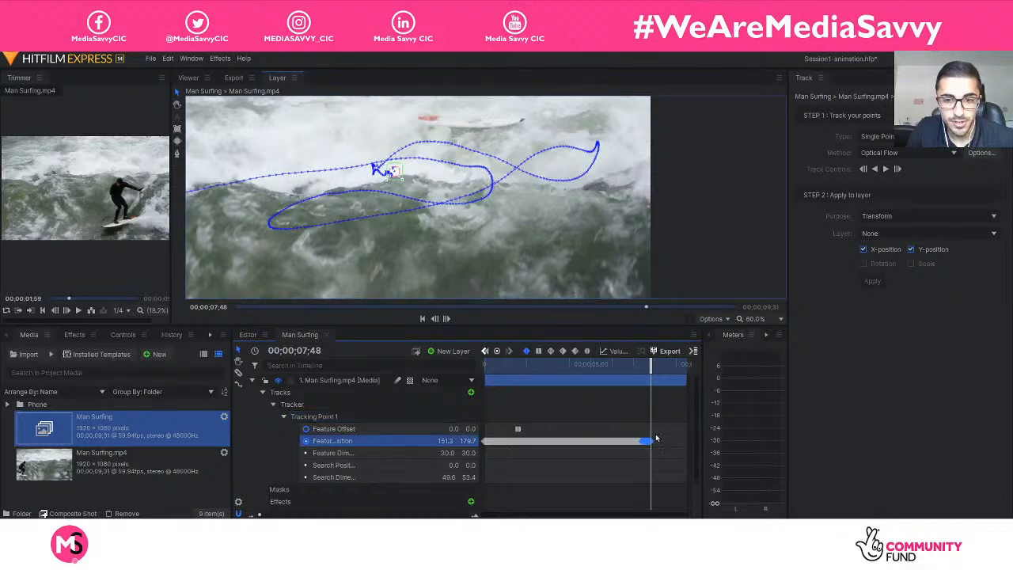
{"action": "key", "text": "Delete"}
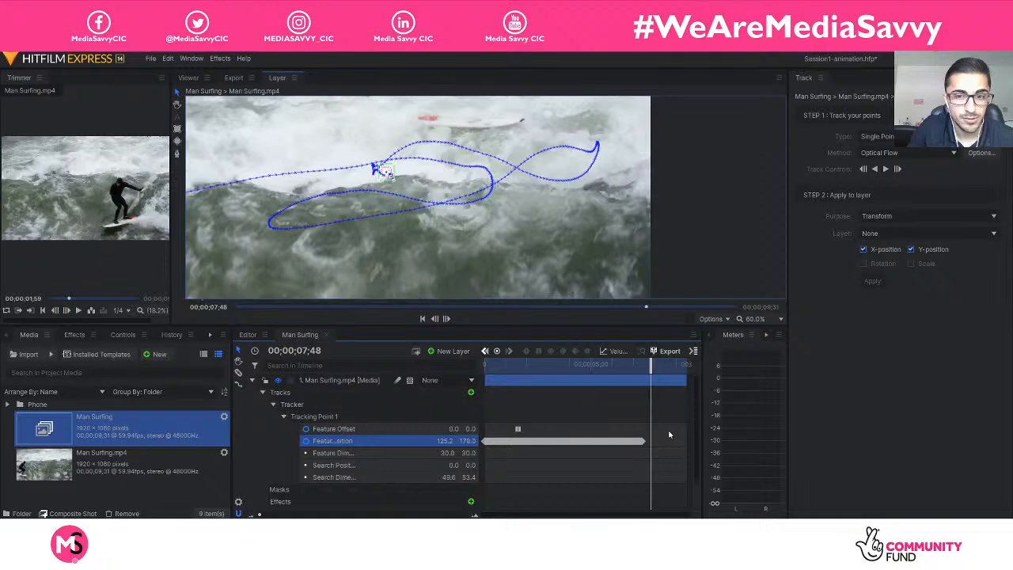
{"action": "left_click_drag", "start_coordinate": [648, 369], "coordinate": [621, 373]}
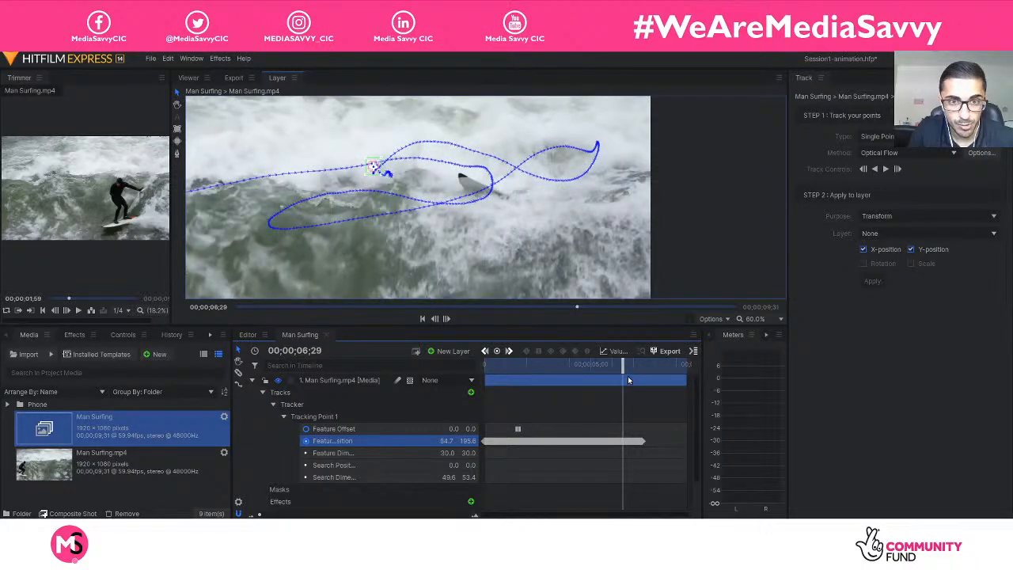
{"action": "left_click", "coordinate": [639, 440]}
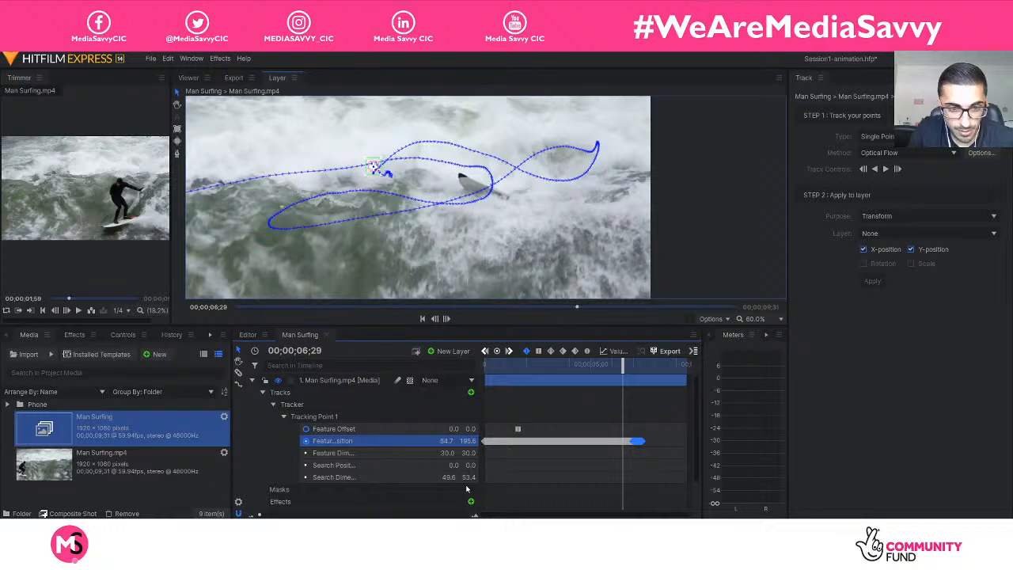
{"action": "left_click_drag", "start_coordinate": [260, 515], "coordinate": [332, 514]}
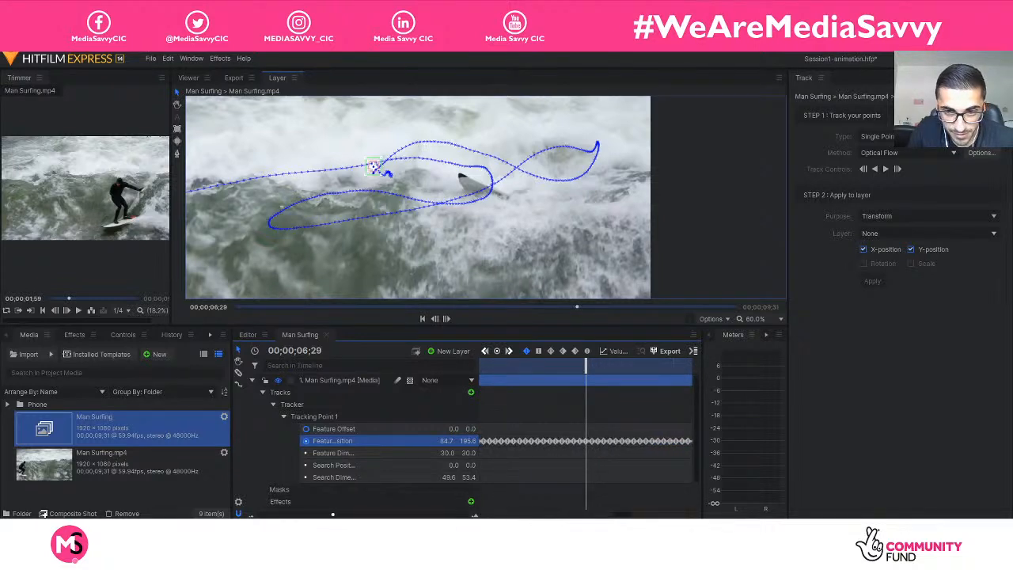
{"action": "left_click", "coordinate": [599, 427]}
{"action": "left_click_drag", "start_coordinate": [603, 445], "coordinate": [579, 457]}
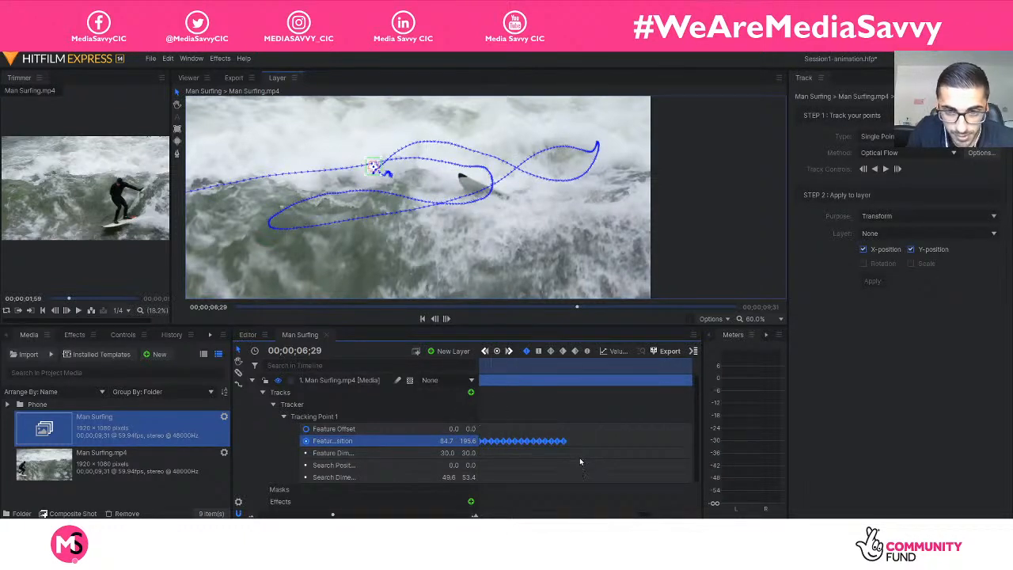
{"action": "key", "text": "Delete"}
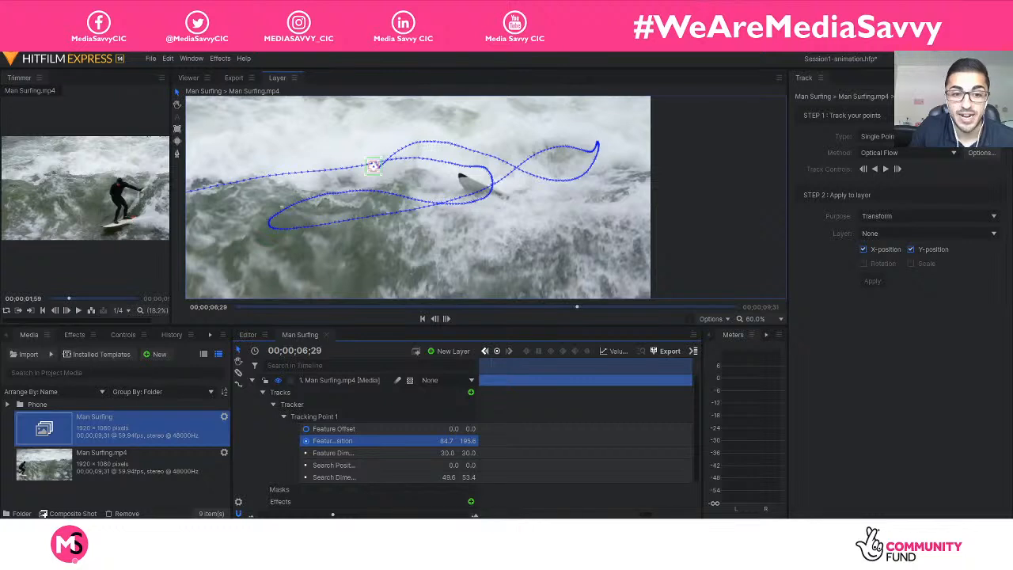
{"action": "left_click_drag", "start_coordinate": [332, 514], "coordinate": [260, 515]}
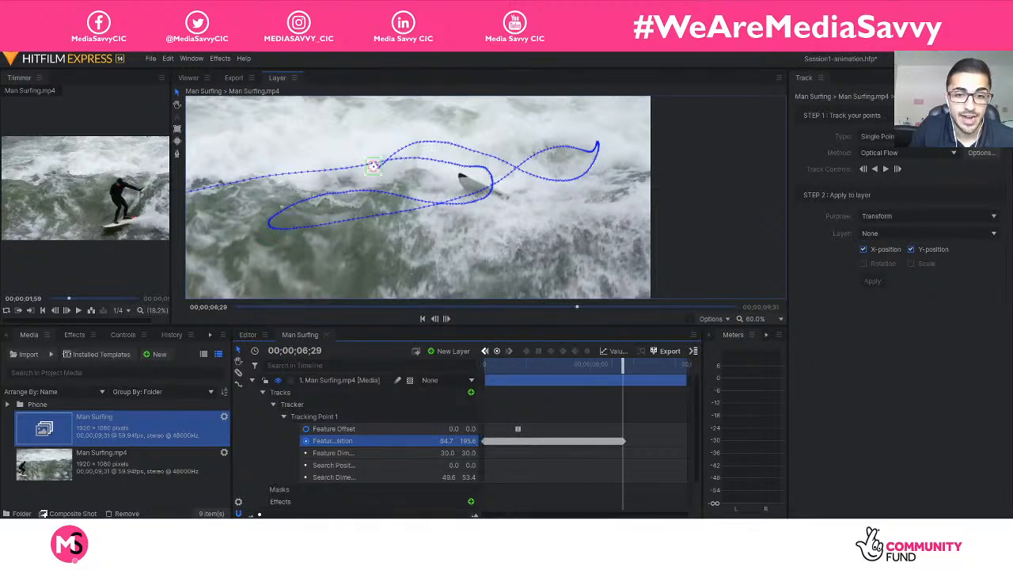
Scrub through the clip to check the track, stop at 00;00;06;20, and collapse and deselect the Man Surfing.mp4 layer.
{"action": "left_click_drag", "start_coordinate": [627, 363], "coordinate": [484, 364]}
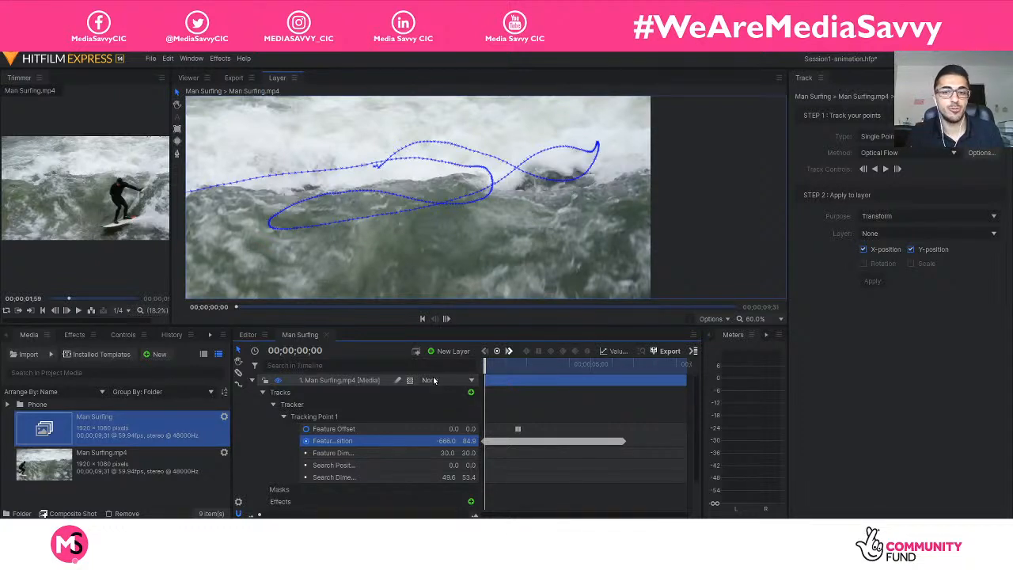
{"action": "left_click_drag", "start_coordinate": [484, 360], "coordinate": [527, 368]}
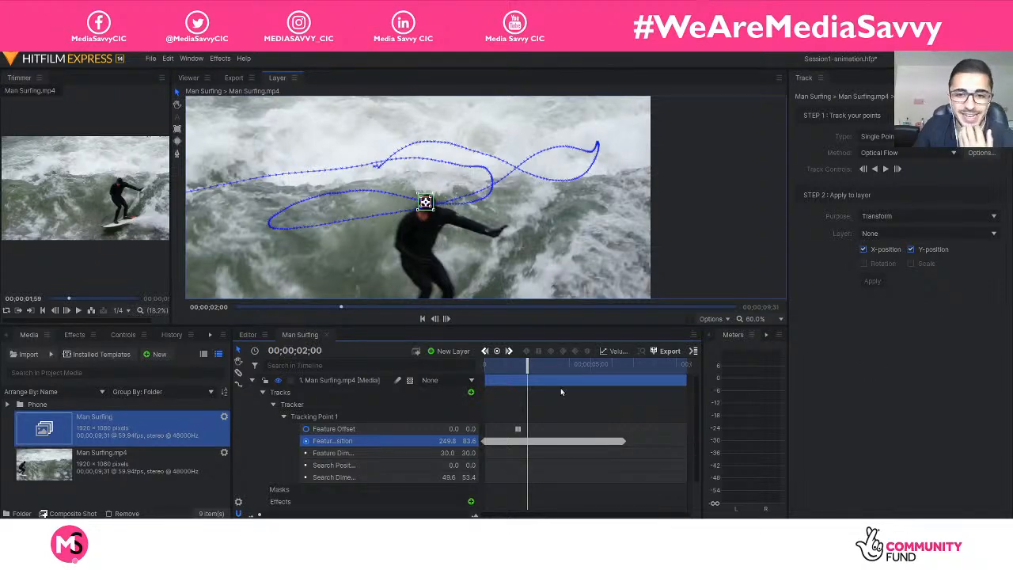
{"action": "left_click_drag", "start_coordinate": [527, 365], "coordinate": [619, 370]}
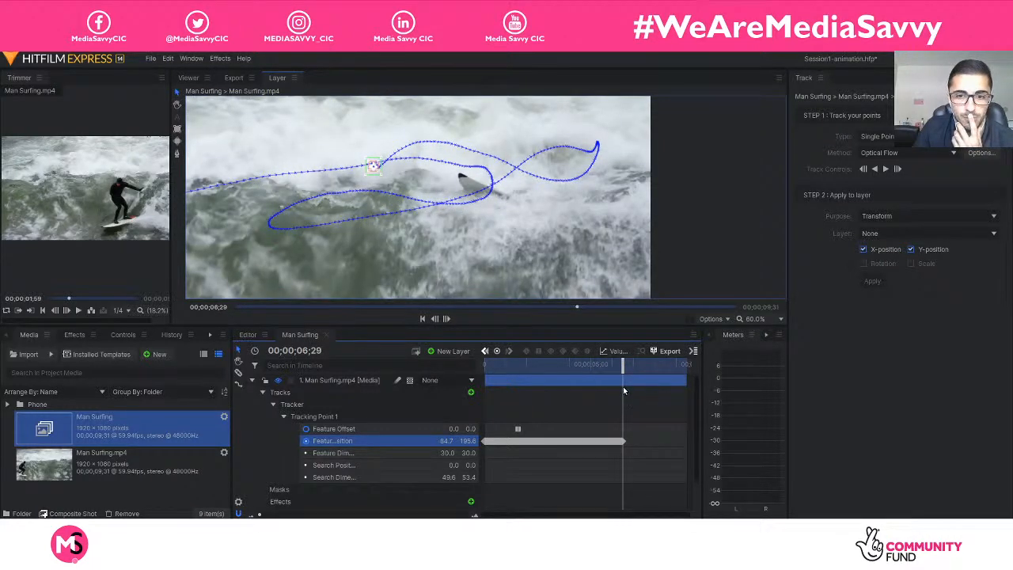
{"action": "left_click_drag", "start_coordinate": [625, 369], "coordinate": [620, 369]}
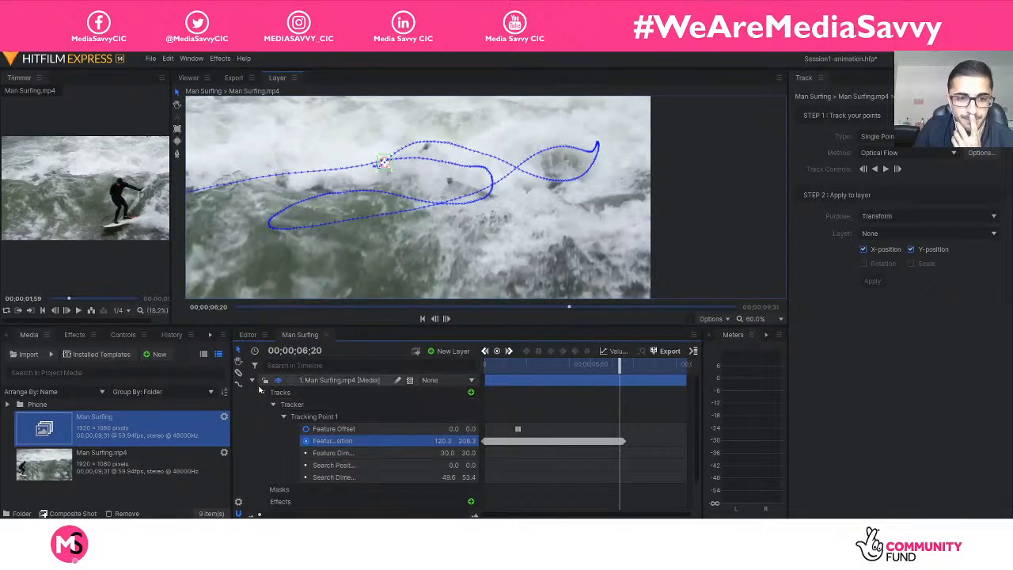
{"action": "left_click", "coordinate": [251, 380]}
{"action": "left_click", "coordinate": [540, 389]}
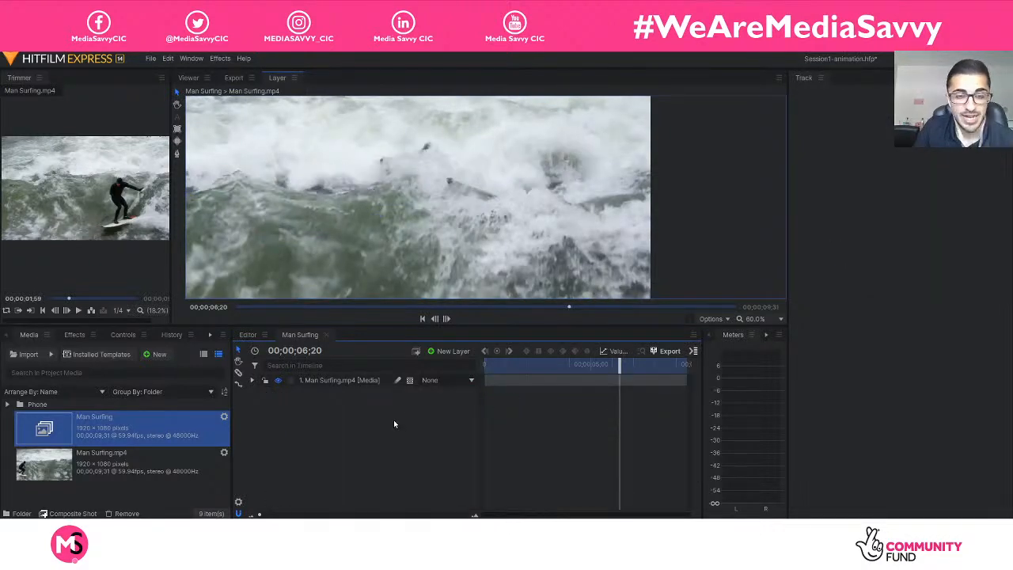
Show the composite shot in the Viewer instead of the layer view, scaled to fit.
{"action": "scroll", "coordinate": [500, 230], "scroll_direction": "down", "scroll_amount": 3}
{"action": "scroll", "coordinate": [310, 174], "scroll_direction": "up", "scroll_amount": 1}
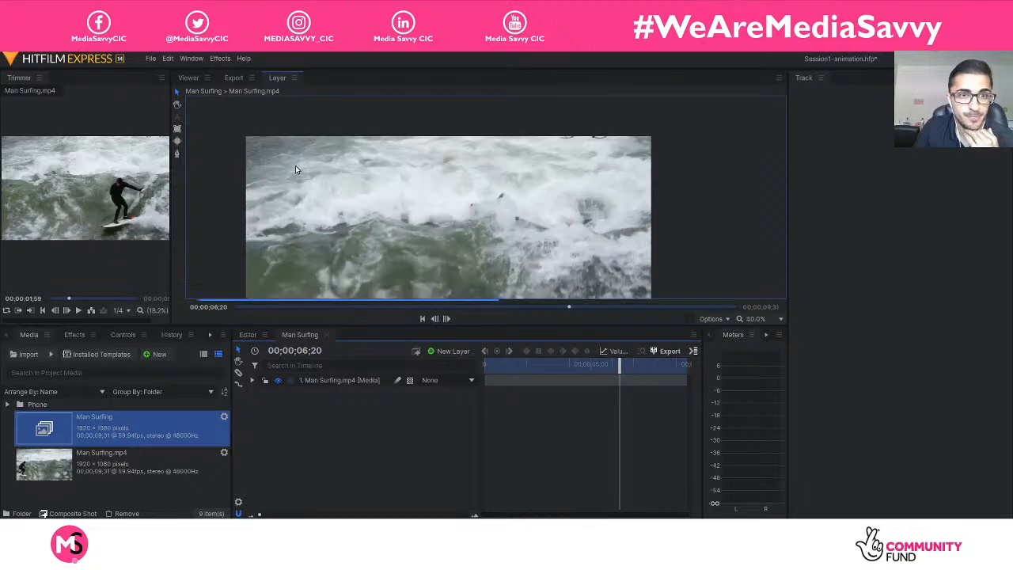
{"action": "left_click", "coordinate": [190, 78]}
{"action": "scroll", "coordinate": [364, 187], "scroll_direction": "down", "scroll_amount": 5}
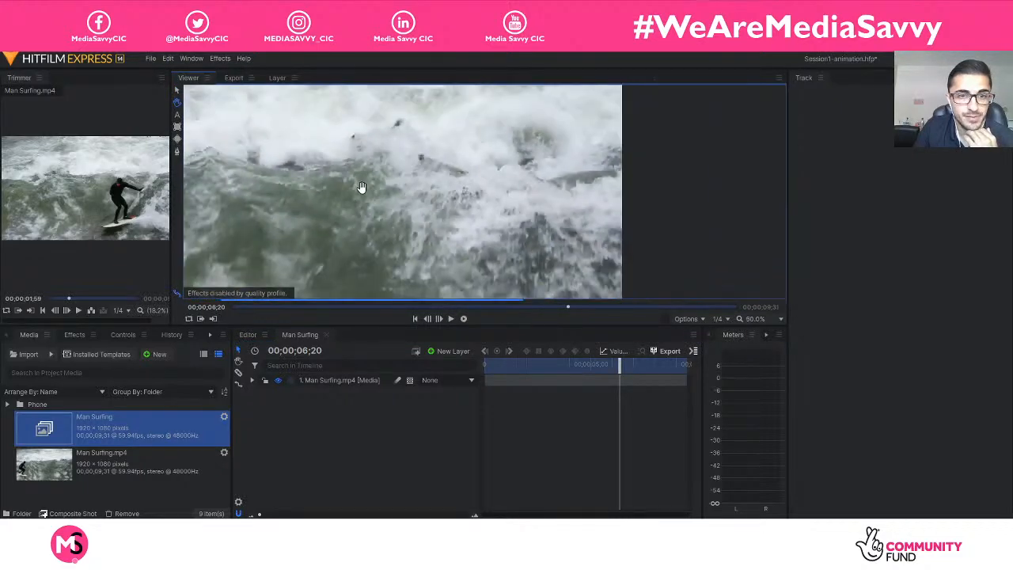
{"action": "left_click", "coordinate": [754, 318]}
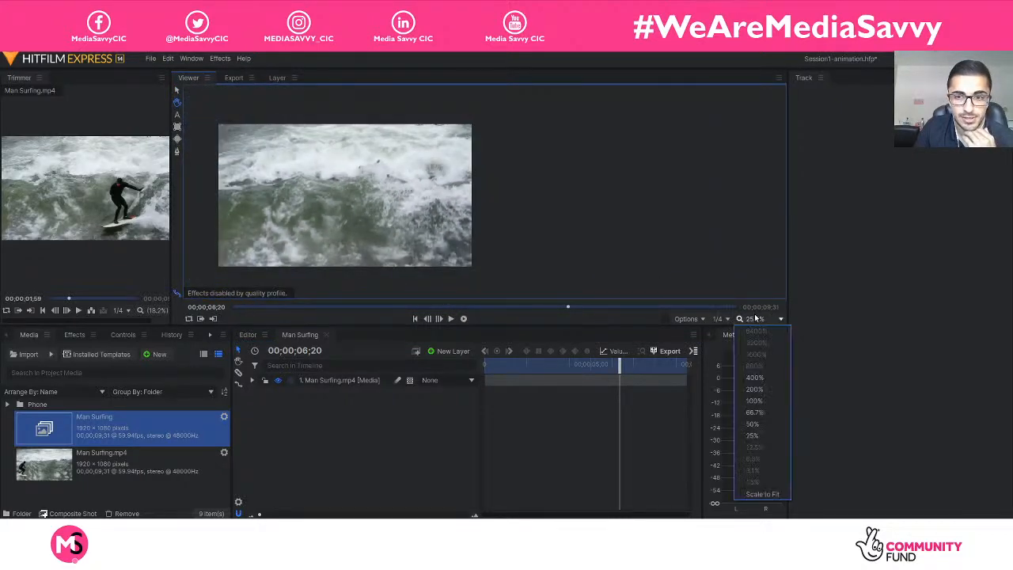
{"action": "left_click", "coordinate": [762, 493]}
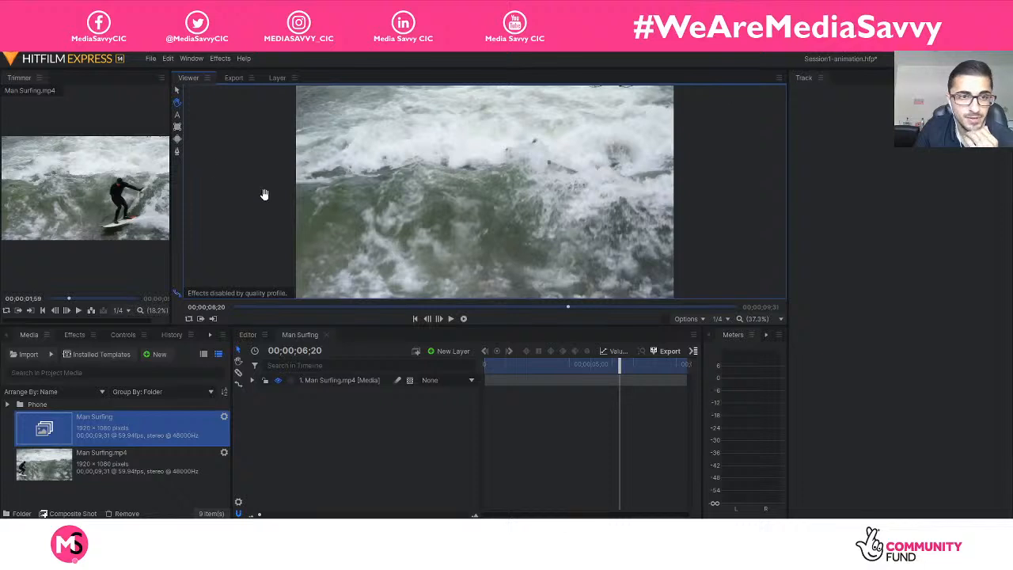
Add a text layer reading "Surf's up" over the white water in the upper-left part of the frame.
{"action": "left_click", "coordinate": [352, 162]}
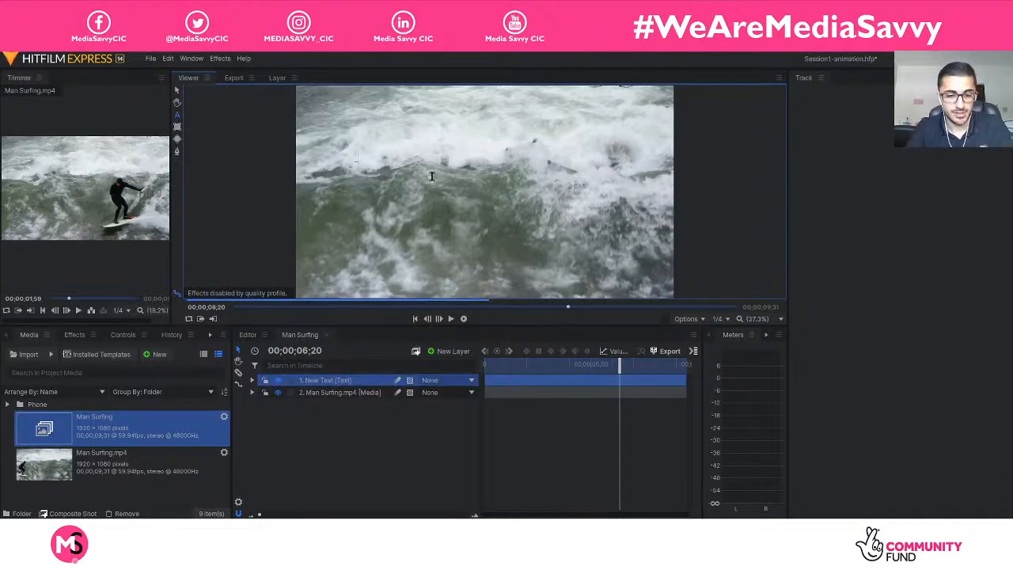
{"action": "type", "text": "Surf"}
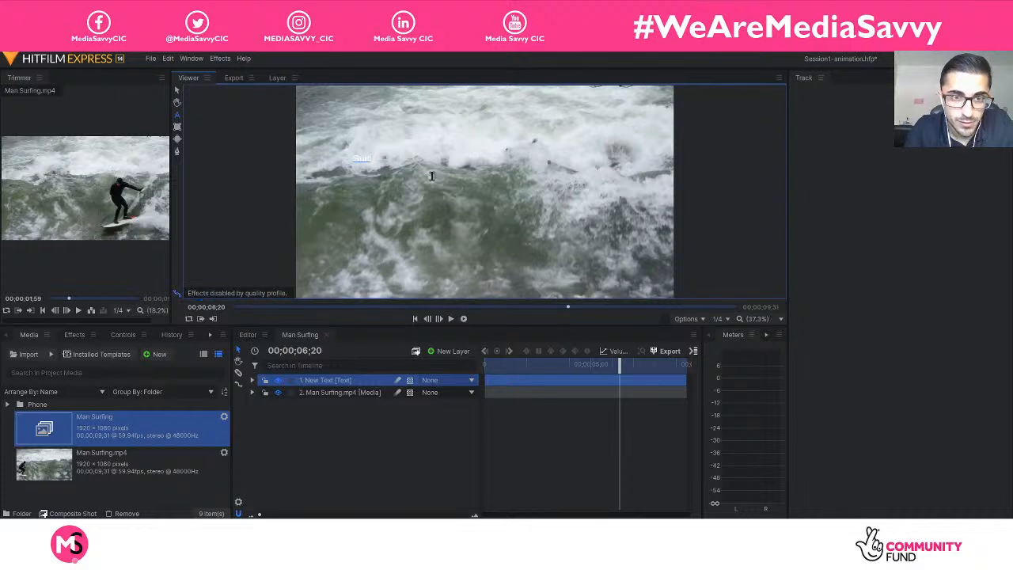
{"action": "type", "text": "s up"}
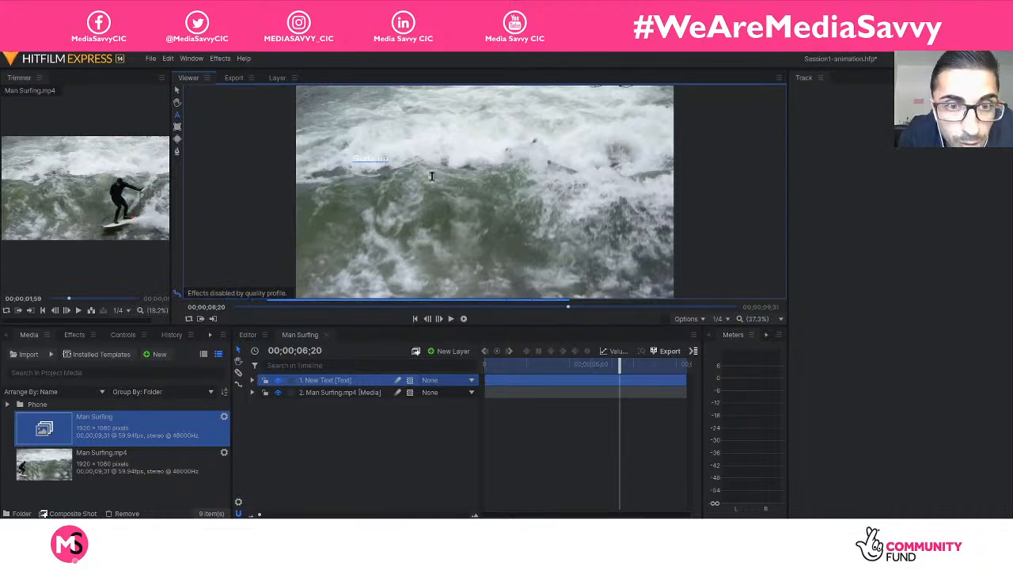
{"action": "key", "text": "Left"}
{"action": "key", "text": "Left"}
{"action": "key", "text": "Left"}
{"action": "key", "text": "Left"}
{"action": "type", "text": "'"}
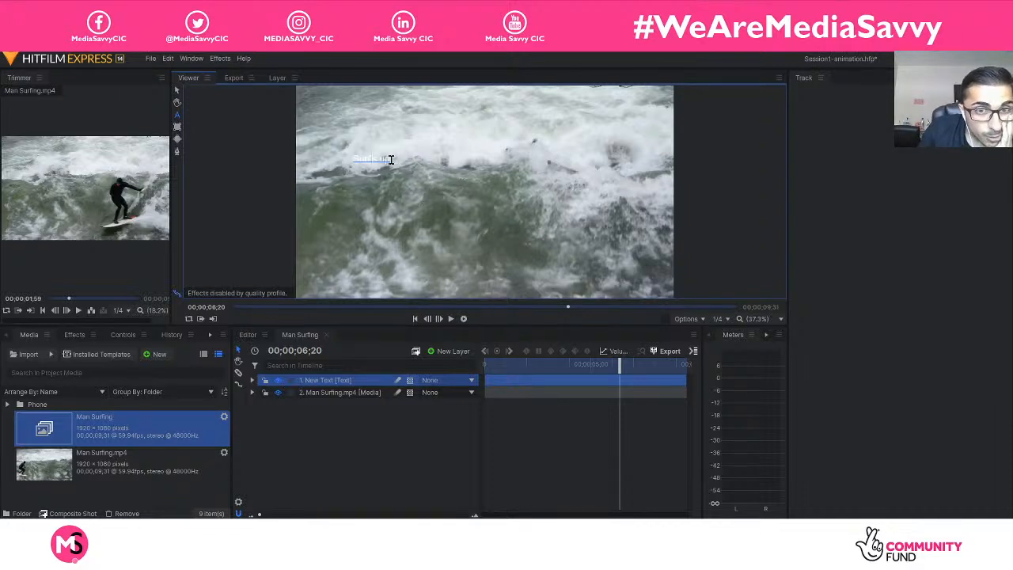
{"action": "left_click", "coordinate": [353, 199]}
{"action": "left_click", "coordinate": [371, 153]}
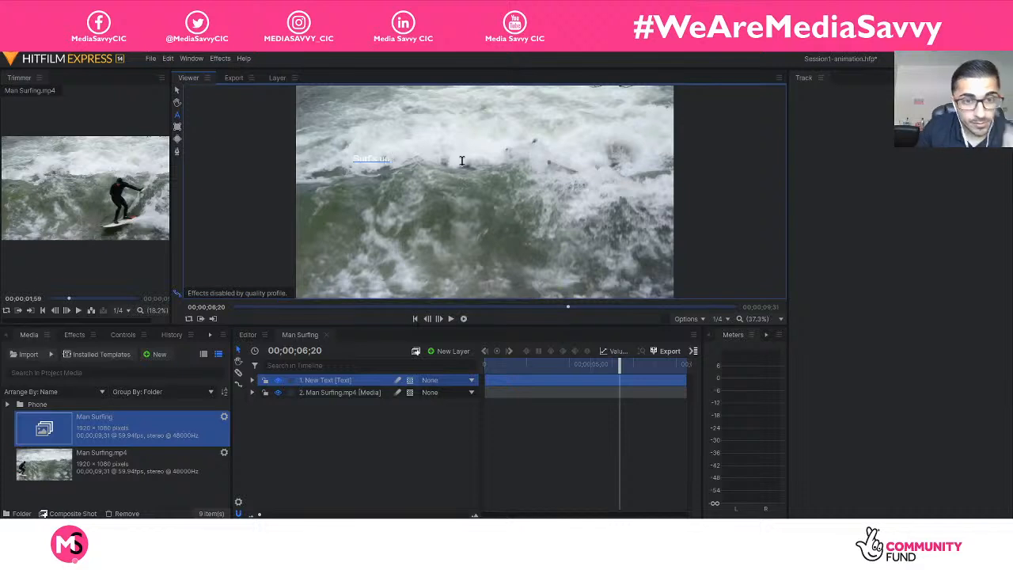
Select the whole "Surf's up" text and set its fill colour to black.
{"action": "key", "text": "ctrl+a"}
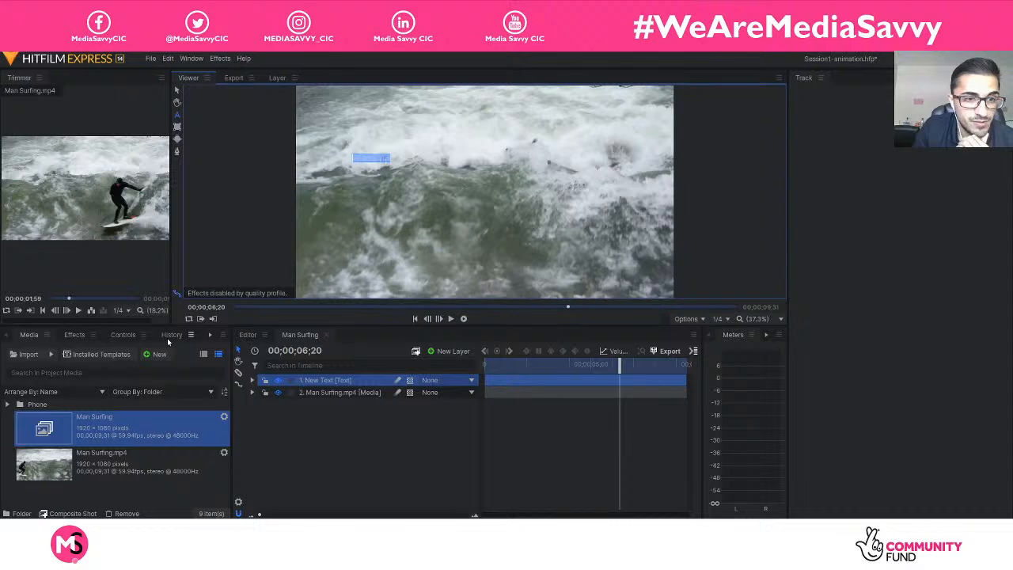
{"action": "left_click", "coordinate": [209, 337]}
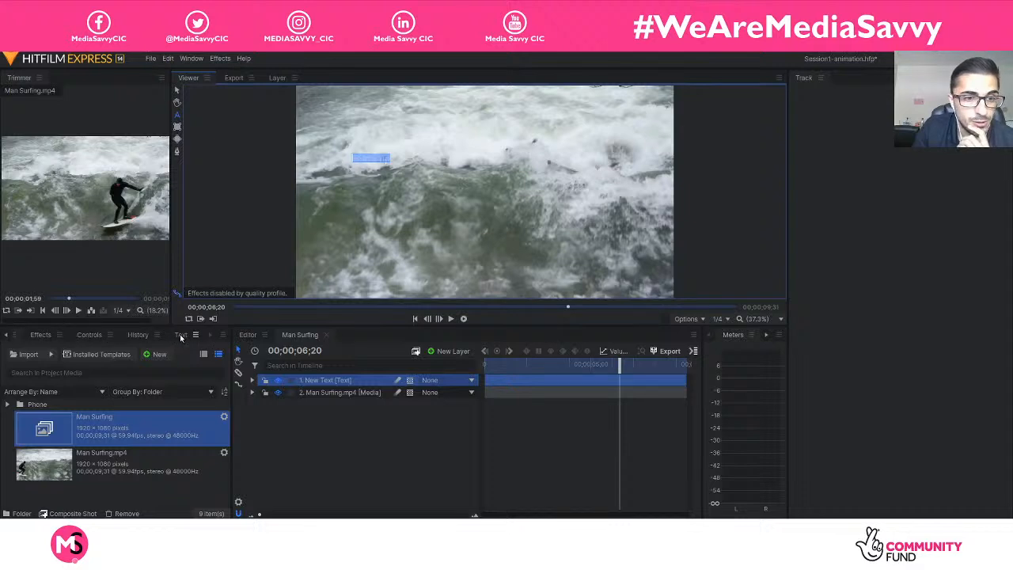
{"action": "left_click", "coordinate": [182, 334]}
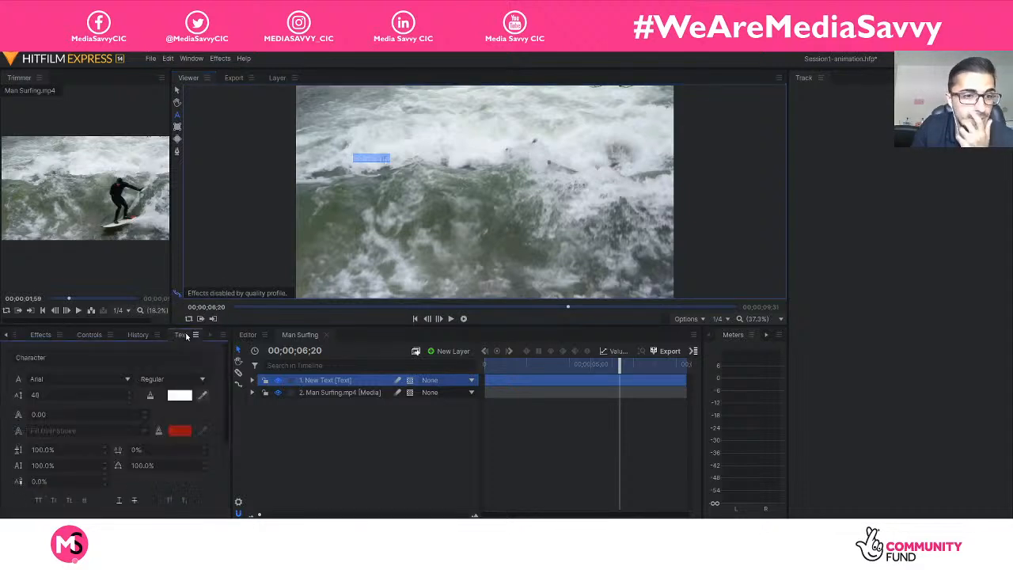
{"action": "left_click", "coordinate": [181, 395]}
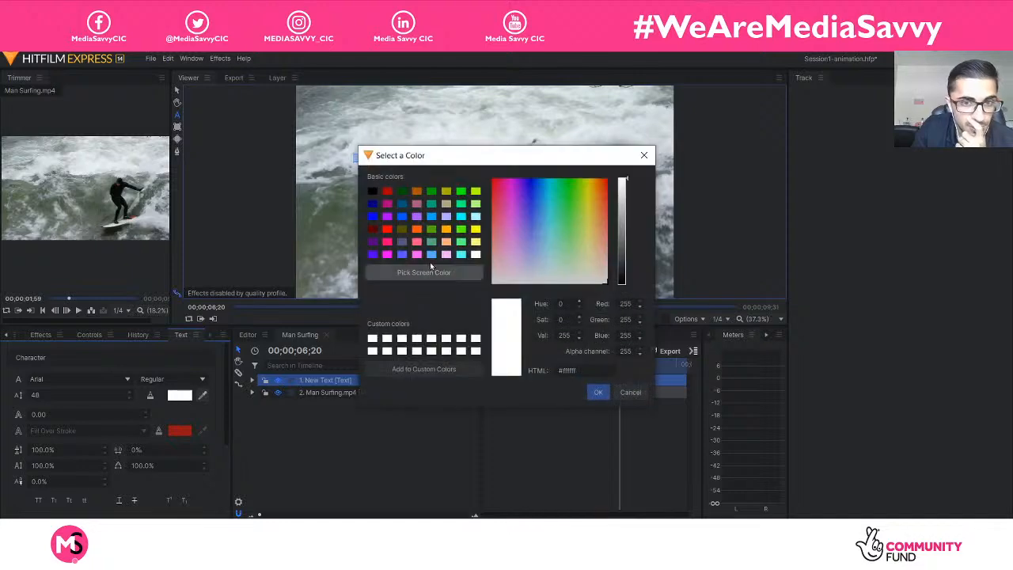
{"action": "left_click", "coordinate": [373, 192]}
{"action": "left_click", "coordinate": [597, 393]}
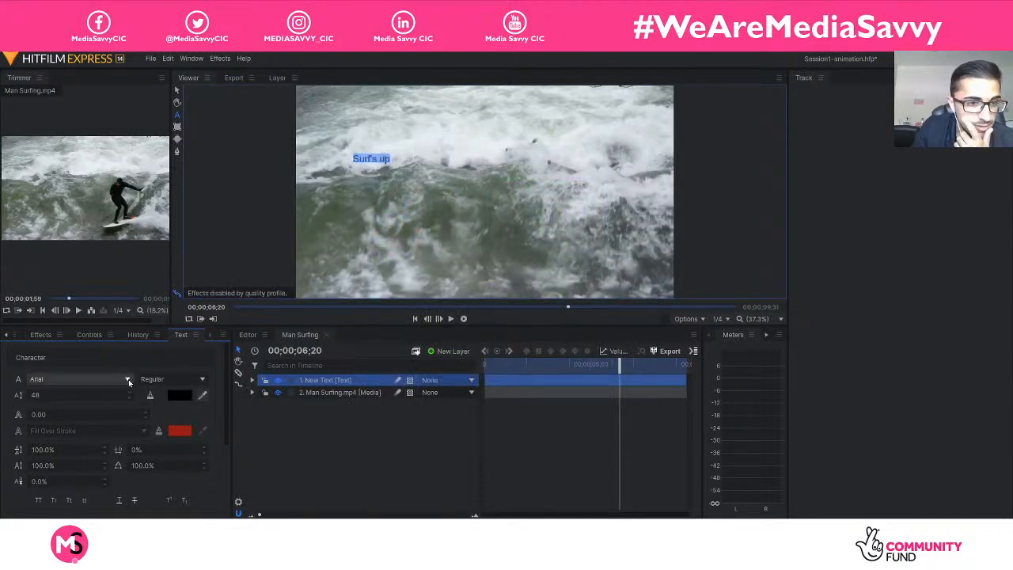
Capitalise the second word so the text reads "Surf's Up", and set the font size of the whole text to 75.
{"action": "left_click", "coordinate": [384, 160]}
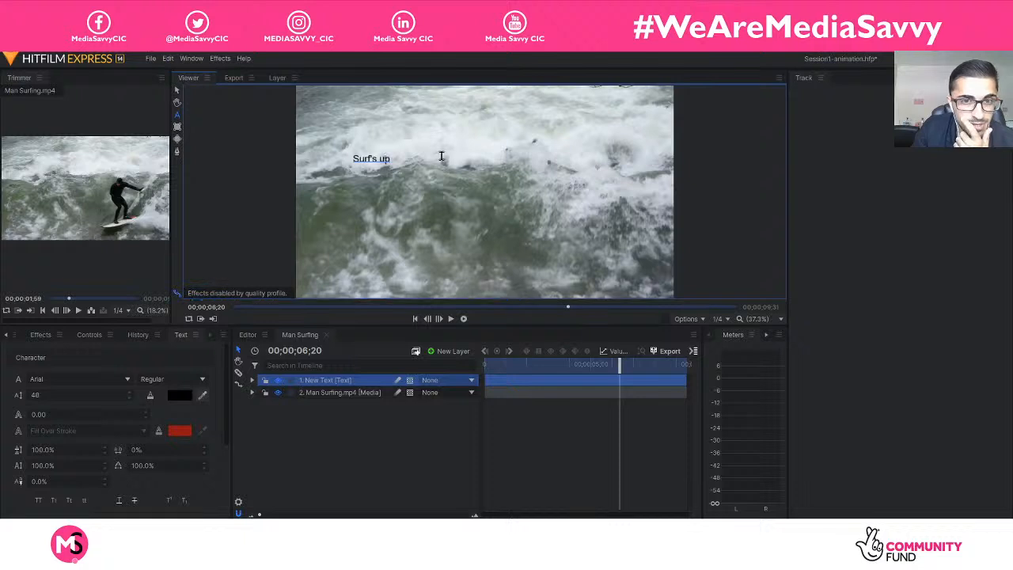
{"action": "key", "text": "BackSpace"}
{"action": "type", "text": "U"}
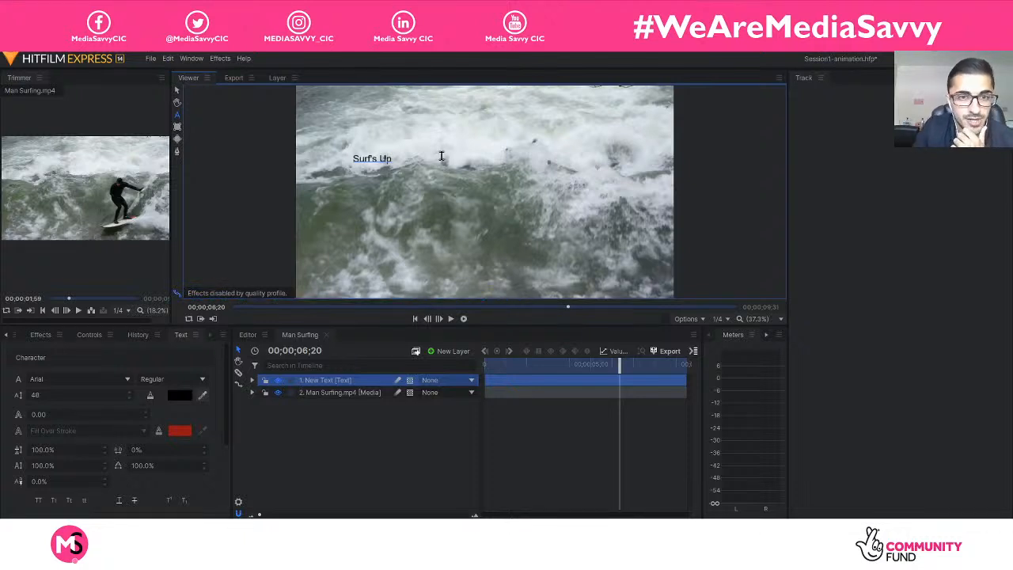
{"action": "key", "text": "ctrl+a"}
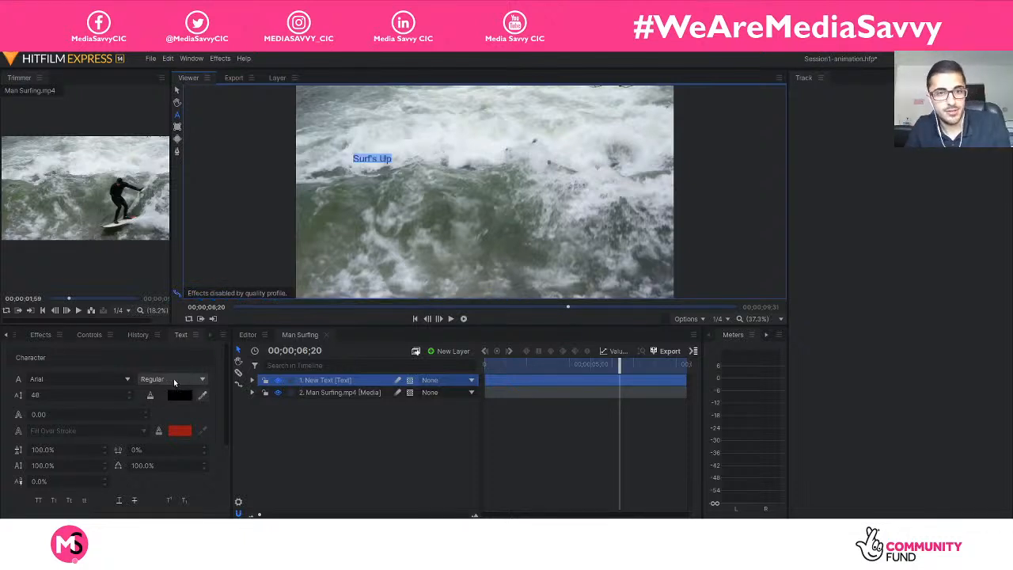
{"action": "left_click", "coordinate": [100, 394]}
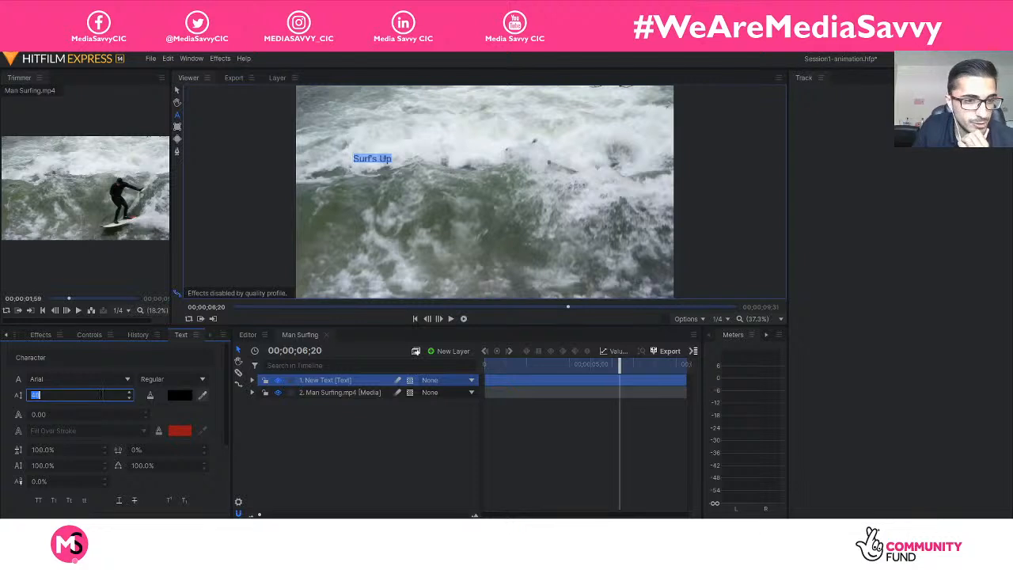
{"action": "key", "text": "Return"}
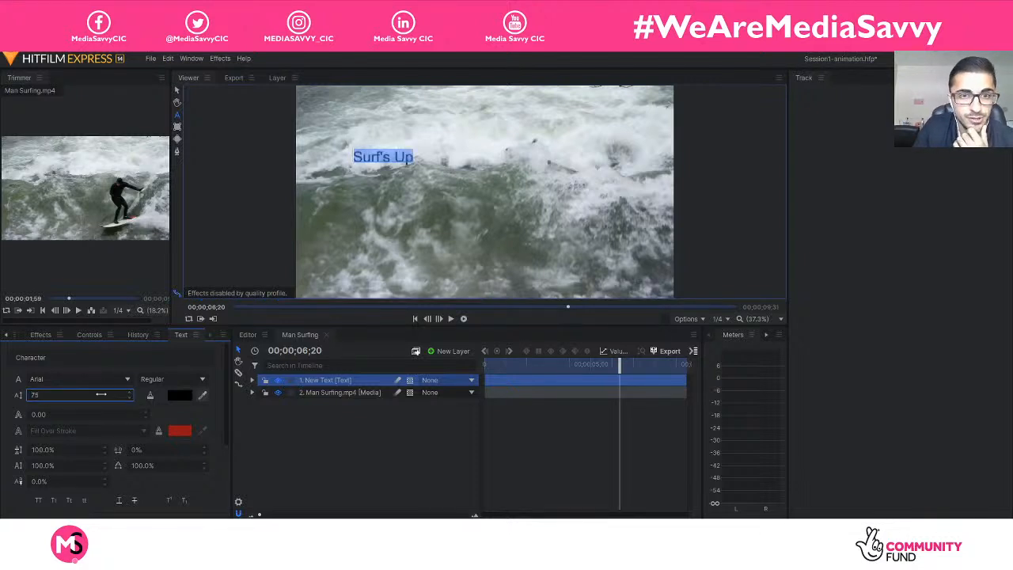
Try out successive fonts on the selected "Surf's Up" text and set it to Forte.
{"action": "left_click", "coordinate": [87, 379]}
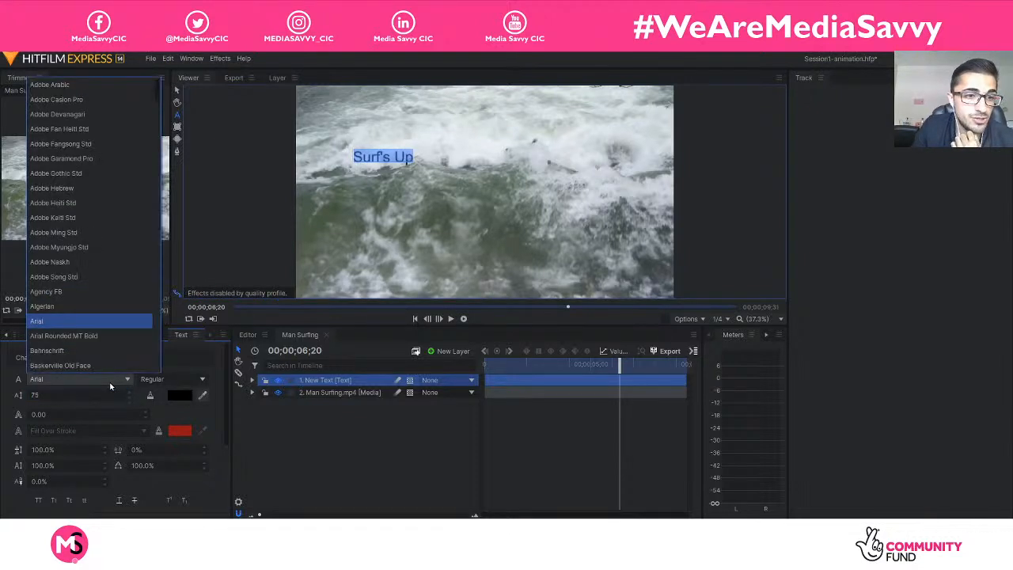
{"action": "left_click", "coordinate": [95, 342]}
{"action": "key", "text": "Down"}
{"action": "key", "text": "Down"}
{"action": "key", "text": "Down"}
{"action": "key", "text": "Down"}
{"action": "key", "text": "Down"}
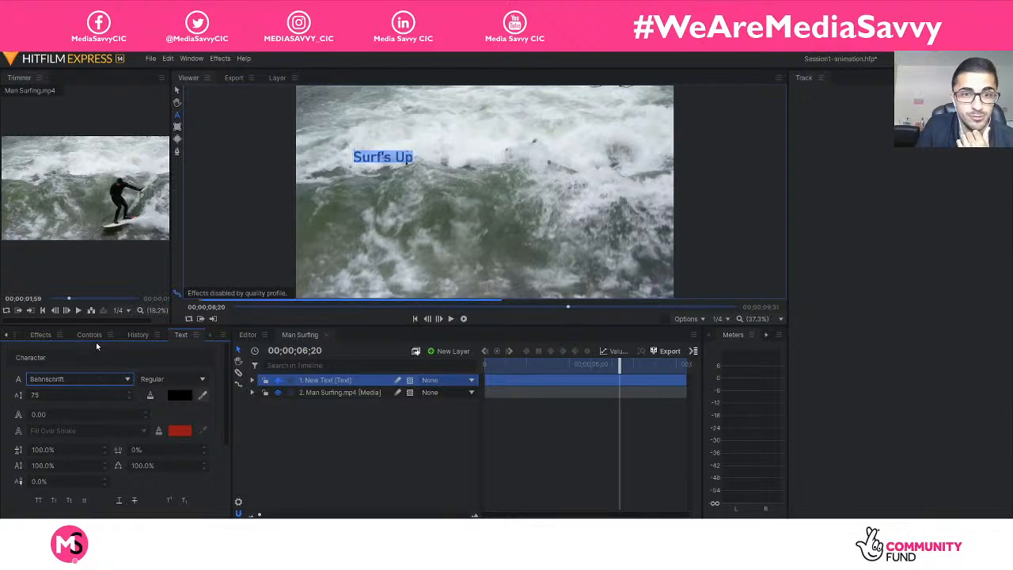
{"action": "key", "text": "Down"}
{"action": "key", "text": "Down"}
{"action": "key", "text": "Down"}
{"action": "key", "text": "Down"}
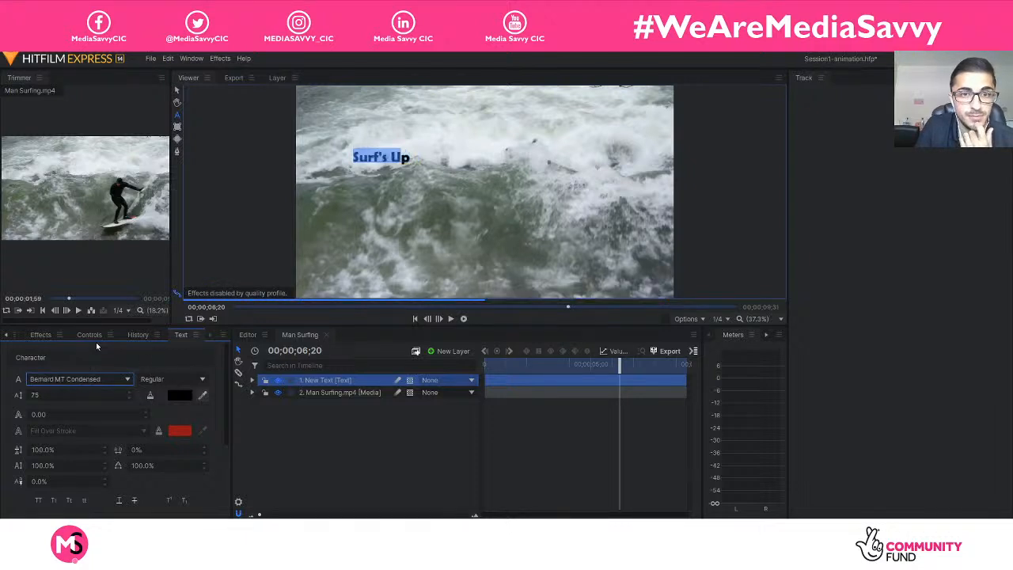
{"action": "key", "text": "Down"}
{"action": "key", "text": "Down"}
{"action": "key", "text": "Down"}
{"action": "key", "text": "Down"}
{"action": "key", "text": "Down"}
{"action": "key", "text": "Down"}
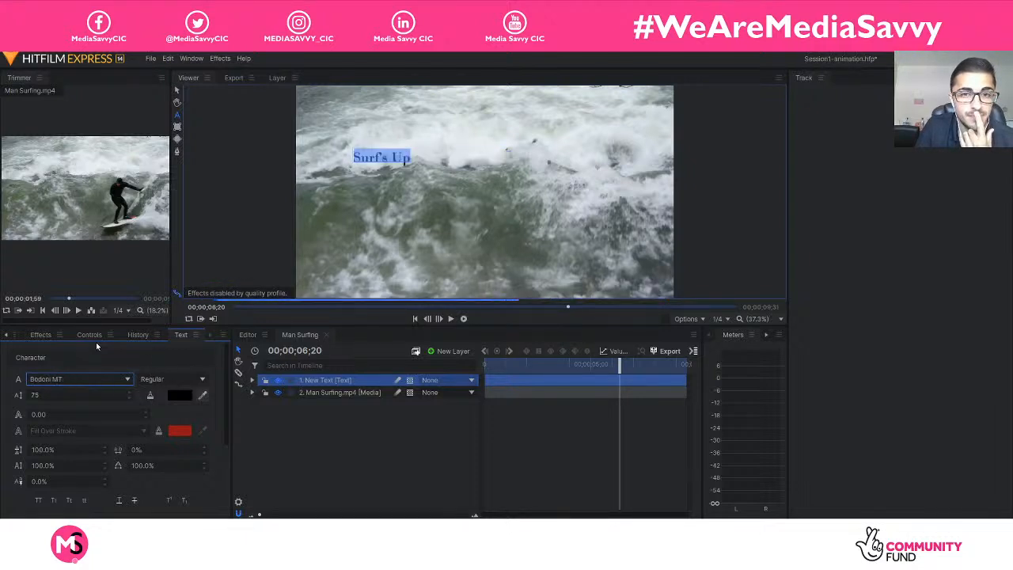
{"action": "key", "text": "Down"}
{"action": "key", "text": "Down"}
{"action": "key", "text": "Down"}
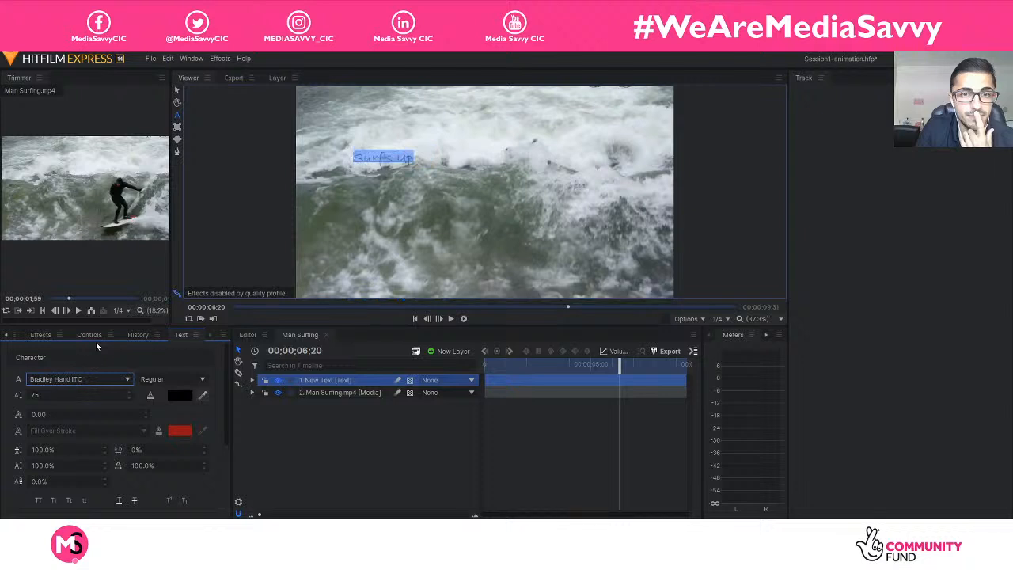
{"action": "key", "text": "Down"}
{"action": "key", "text": "Down"}
{"action": "key", "text": "Down"}
{"action": "key", "text": "Down"}
{"action": "key", "text": "Down"}
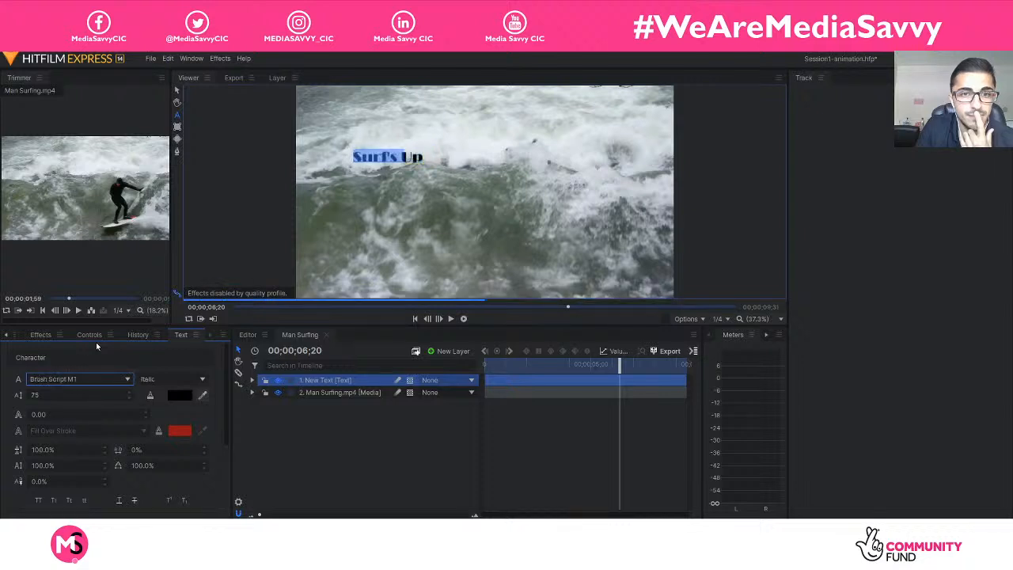
{"action": "key", "text": "Down"}
{"action": "key", "text": "Down"}
{"action": "key", "text": "Down"}
{"action": "key", "text": "Down"}
{"action": "key", "text": "Down"}
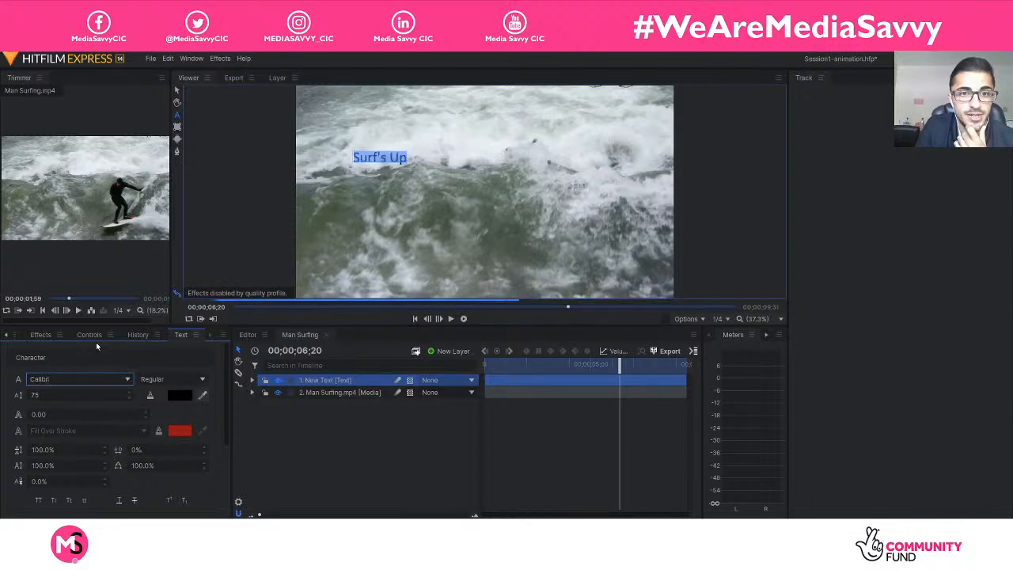
{"action": "key", "text": "Down"}
{"action": "key", "text": "Down"}
{"action": "key", "text": "Down"}
{"action": "key", "text": "Down"}
{"action": "key", "text": "Down"}
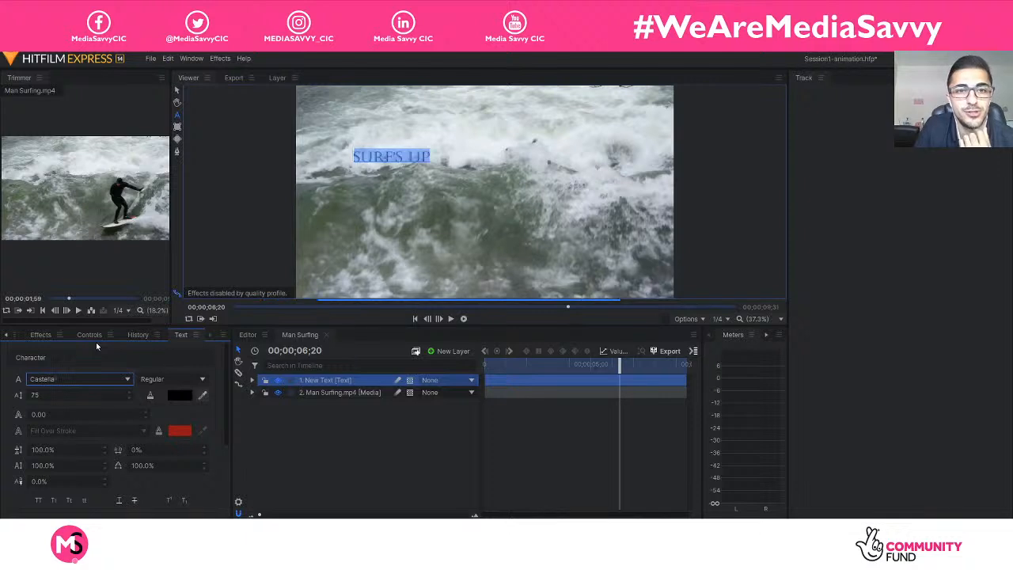
{"action": "key", "text": "Down"}
{"action": "key", "text": "Down"}
{"action": "key", "text": "Down"}
{"action": "key", "text": "Down"}
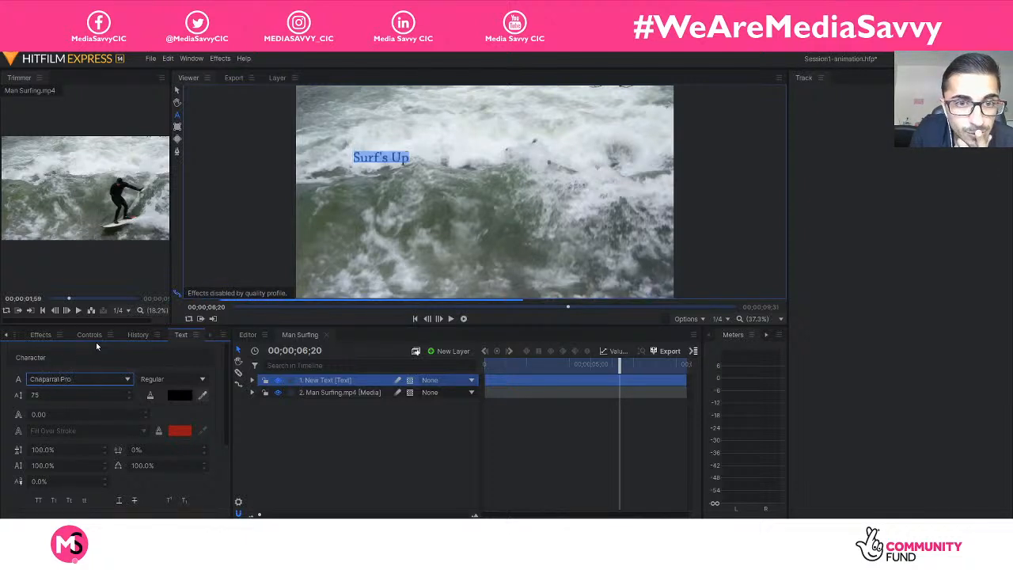
{"action": "key", "text": "Down"}
{"action": "key", "text": "Up"}
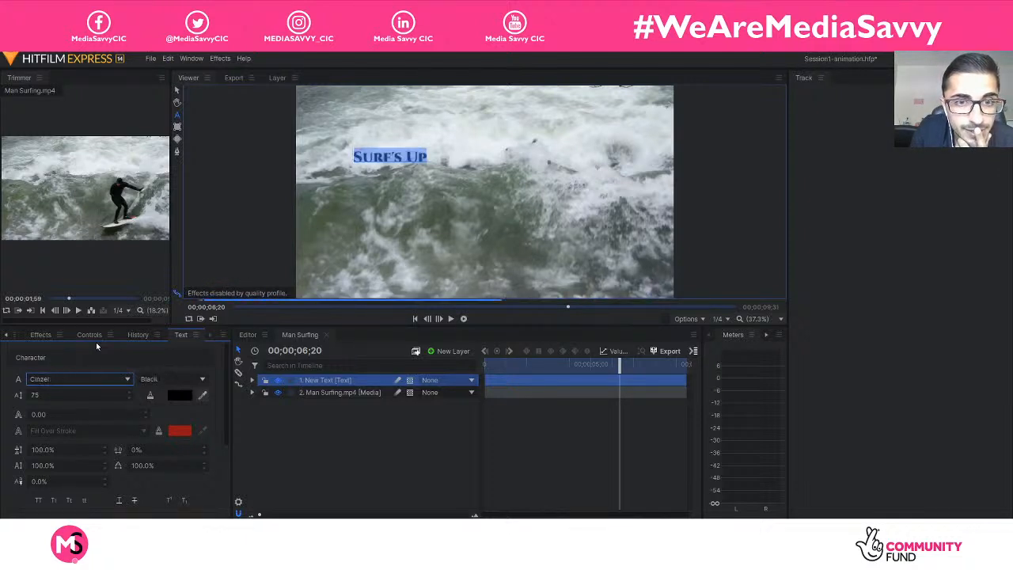
{"action": "key", "text": "Down"}
{"action": "key", "text": "Down"}
{"action": "key", "text": "Down"}
{"action": "key", "text": "Down"}
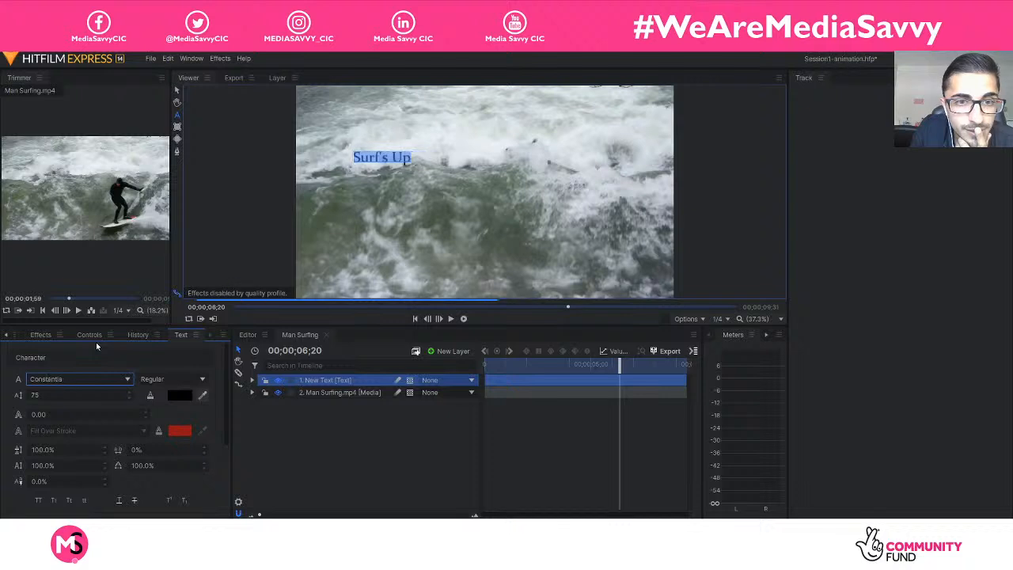
{"action": "key", "text": "Down"}
{"action": "key", "text": "Down"}
{"action": "key", "text": "Down"}
{"action": "key", "text": "Down"}
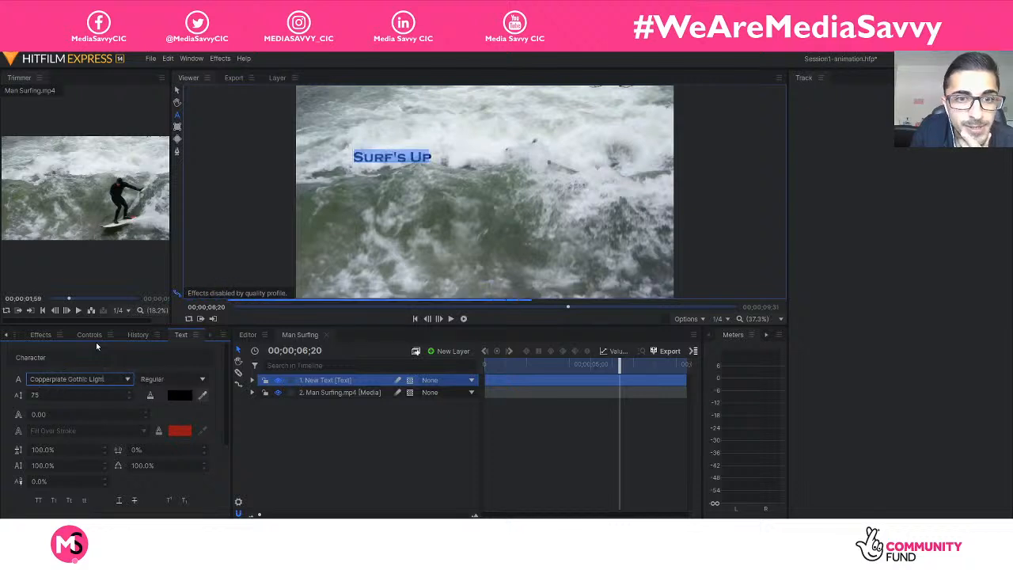
{"action": "key", "text": "Down"}
{"action": "key", "text": "Down"}
{"action": "key", "text": "Down"}
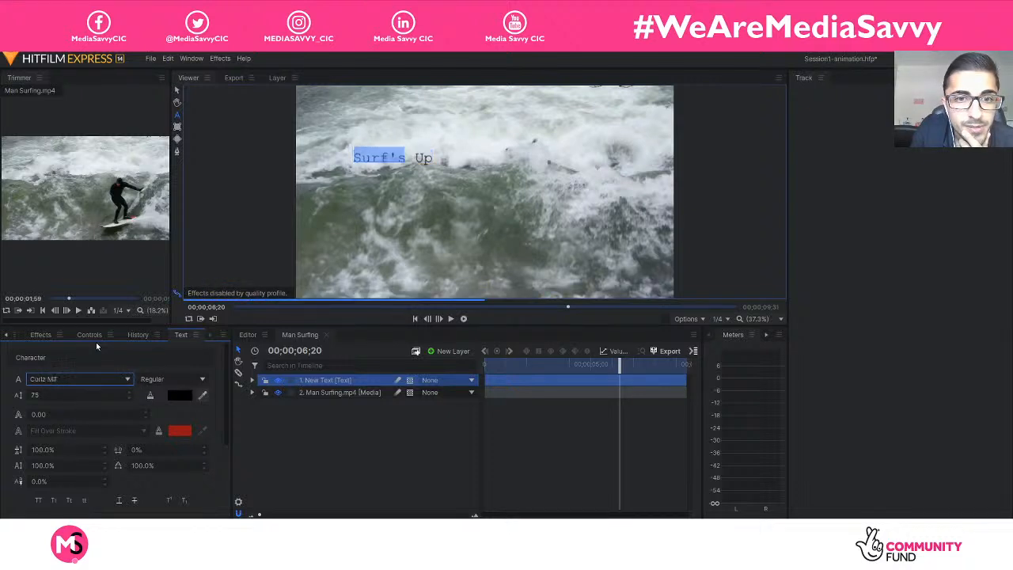
{"action": "key", "text": "Down"}
{"action": "key", "text": "Down"}
{"action": "key", "text": "Down"}
{"action": "key", "text": "Down"}
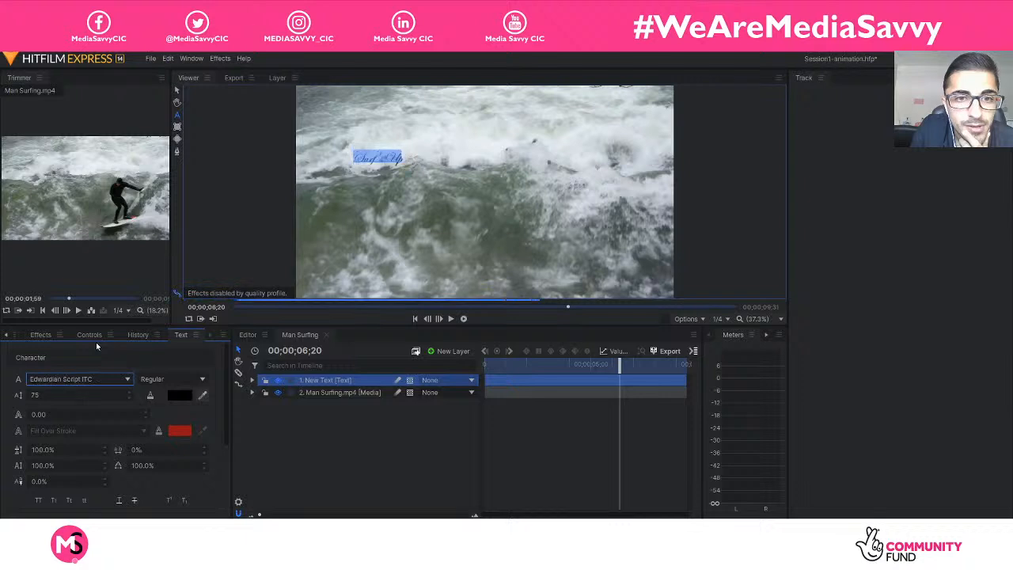
{"action": "key", "text": "Down"}
{"action": "key", "text": "Down"}
{"action": "key", "text": "Down"}
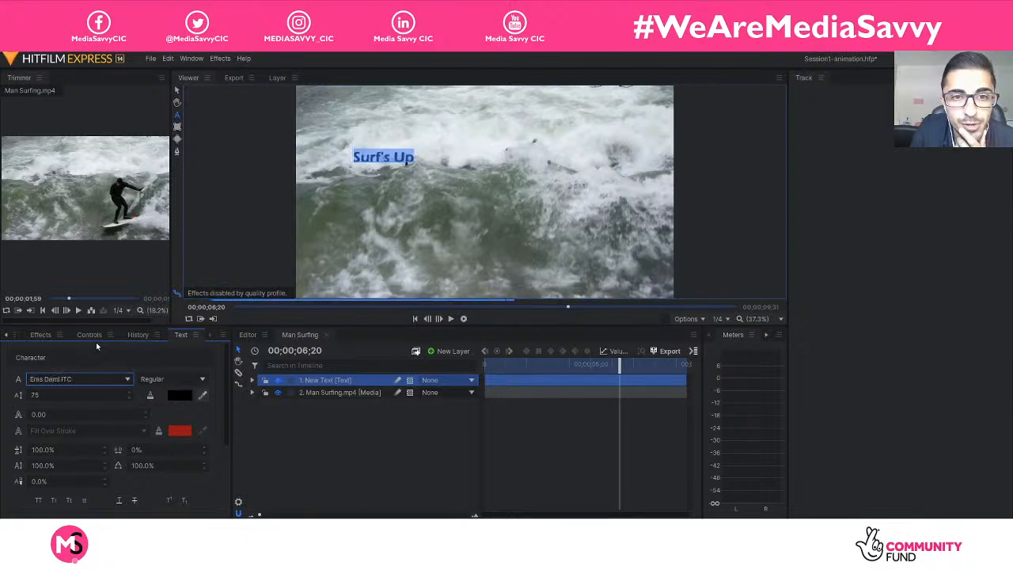
{"action": "key", "text": "Down"}
{"action": "key", "text": "Down"}
{"action": "key", "text": "Down"}
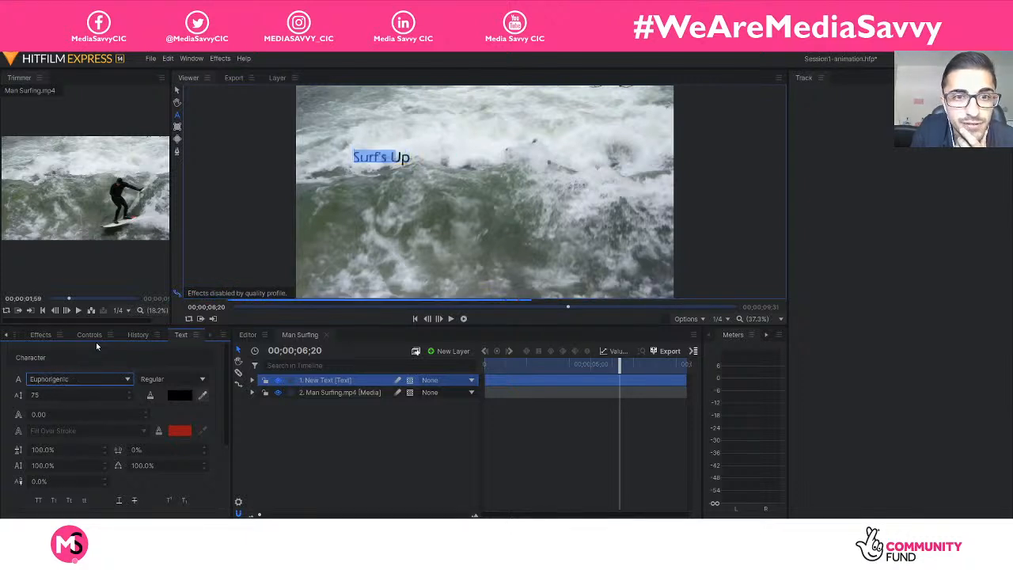
{"action": "key", "text": "Down"}
{"action": "key", "text": "Down"}
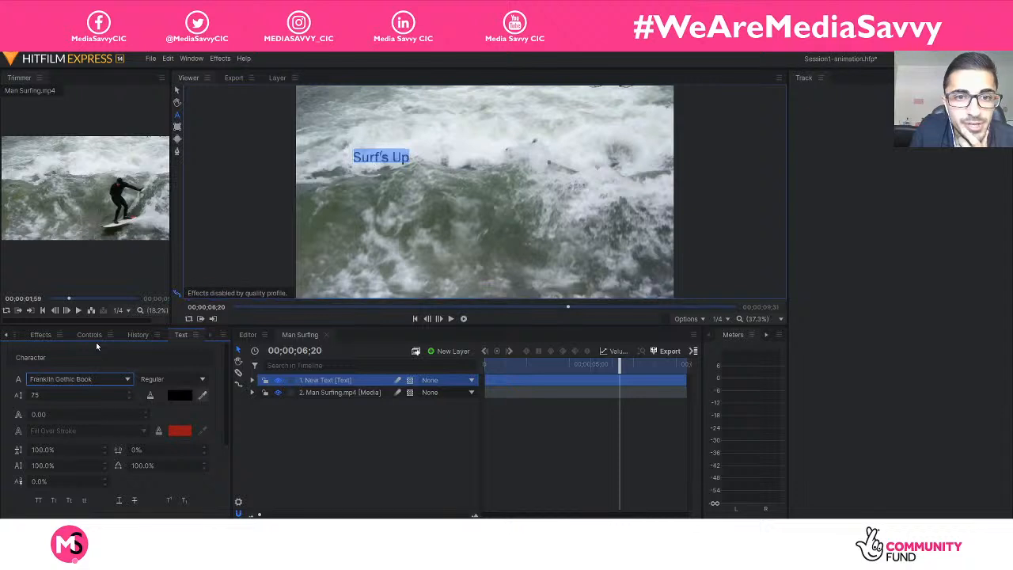
{"action": "key", "text": "Up"}
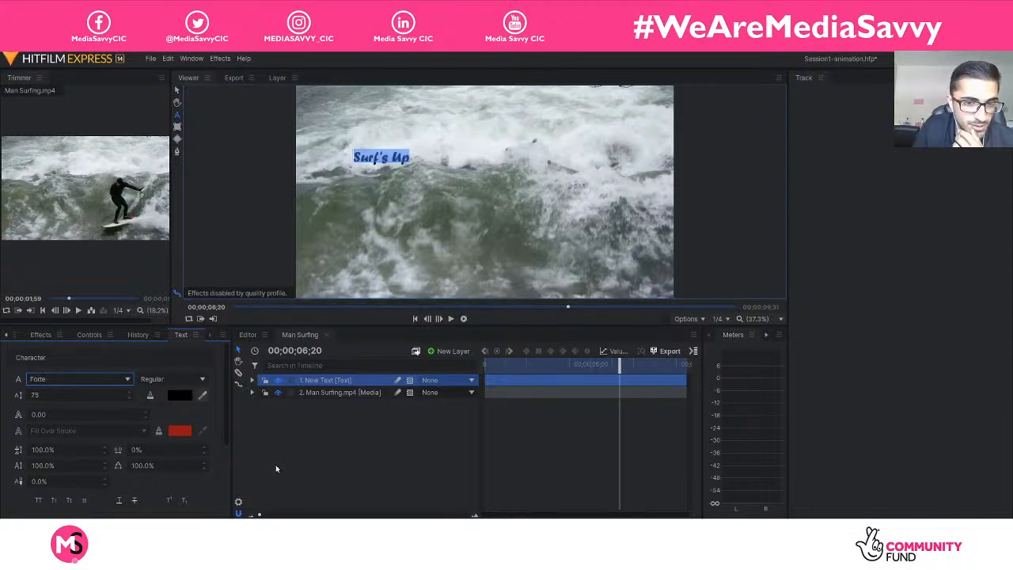
{"action": "left_click", "coordinate": [276, 468]}
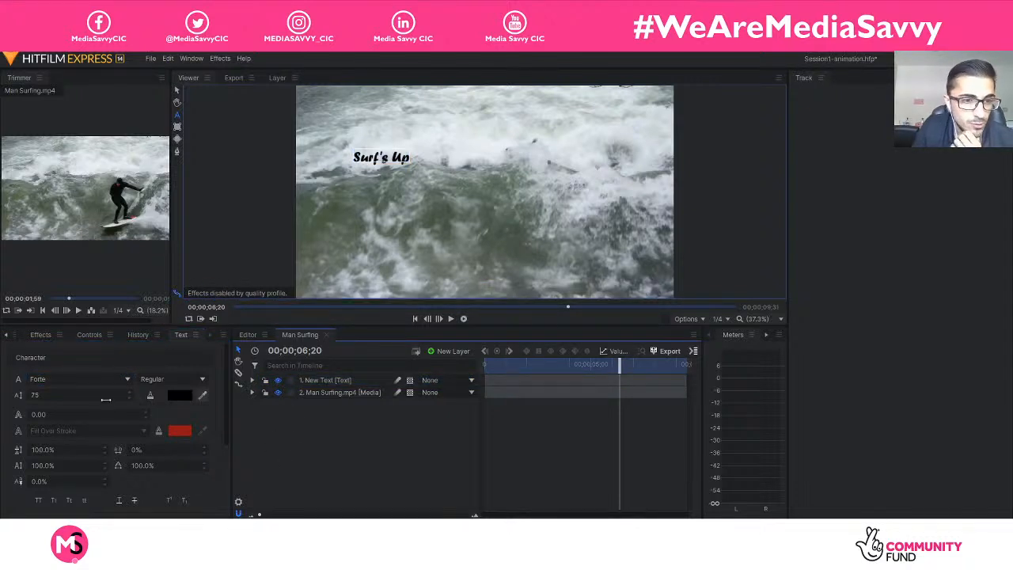
Select the "Surf's Up" text layer again and set its font size to 100.
{"action": "left_click", "coordinate": [330, 382]}
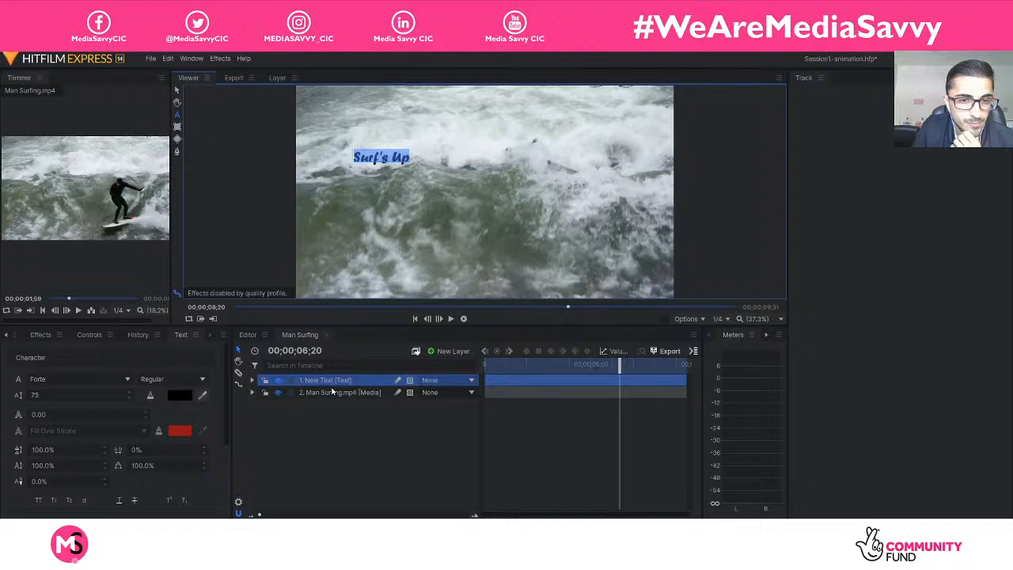
{"action": "left_click", "coordinate": [87, 395]}
{"action": "type", "text": "100"}
{"action": "key", "text": "Return"}
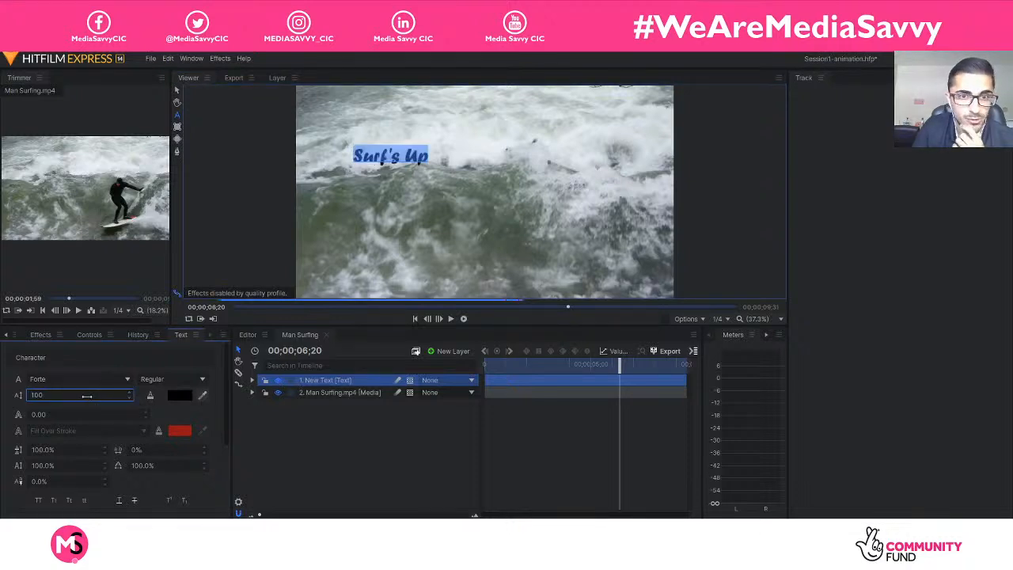
{"action": "left_click", "coordinate": [312, 438]}
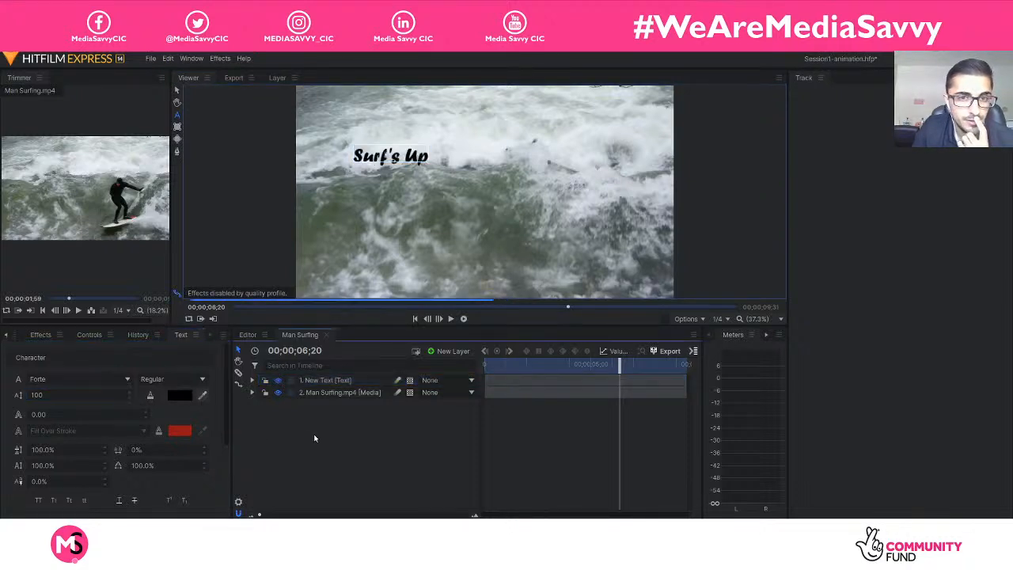
{"action": "scroll", "coordinate": [119, 455], "scroll_direction": "down", "scroll_amount": 3}
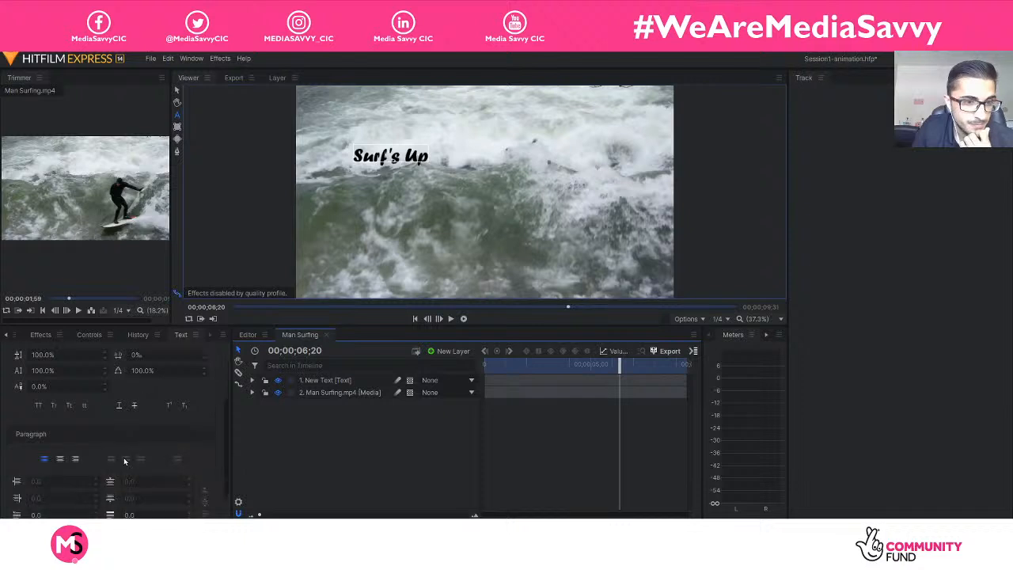
{"action": "scroll", "coordinate": [121, 462], "scroll_direction": "up", "scroll_amount": 3}
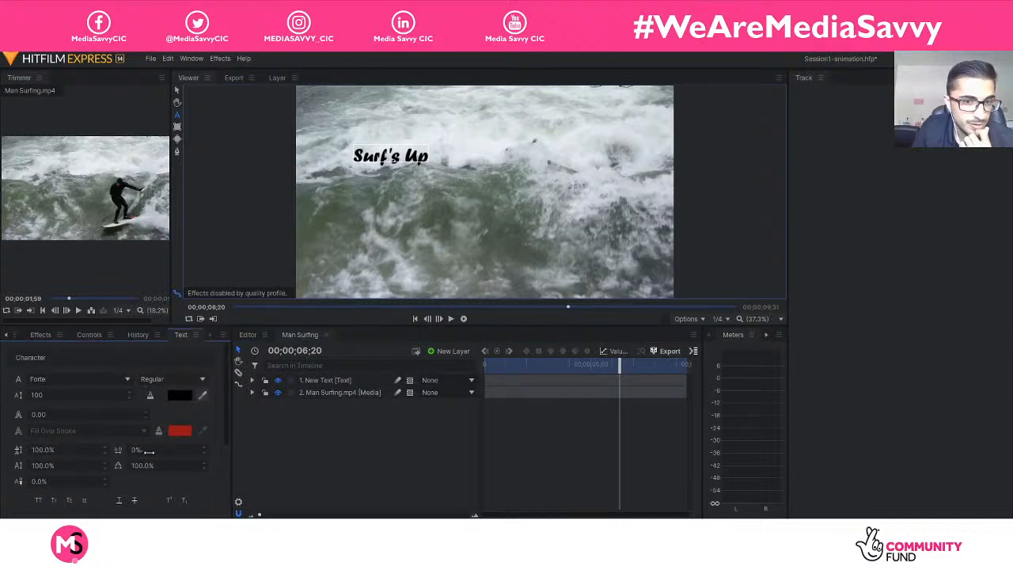
{"action": "left_click", "coordinate": [312, 381]}
{"action": "right_click", "coordinate": [312, 384]}
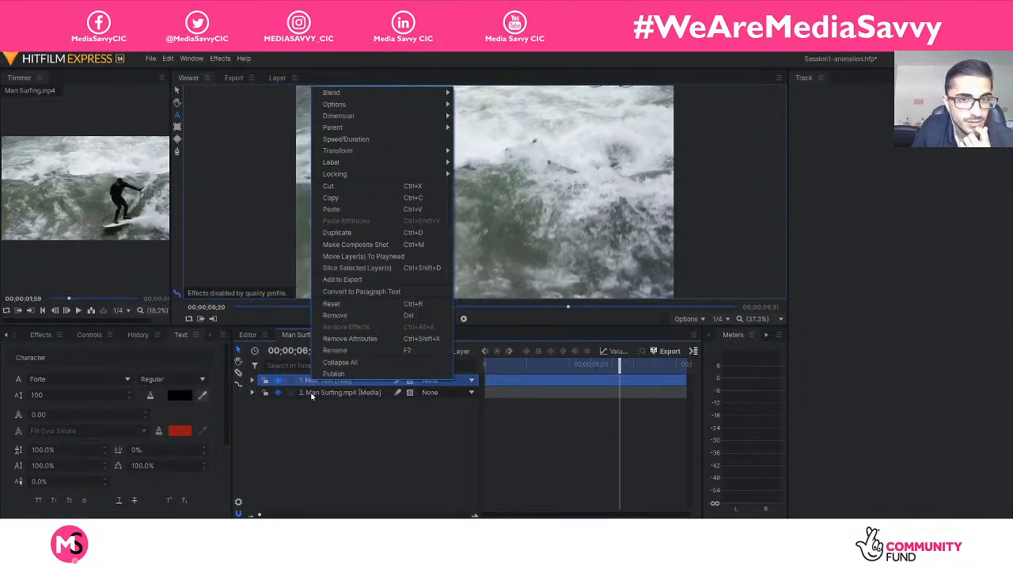
{"action": "mouse_move", "coordinate": [387, 157]}
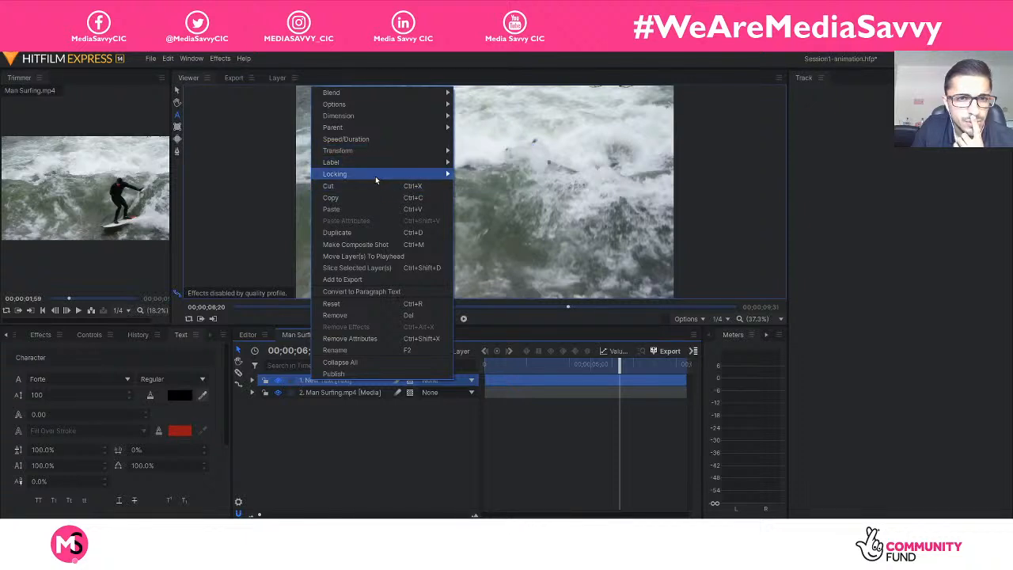
{"action": "mouse_move", "coordinate": [376, 178]}
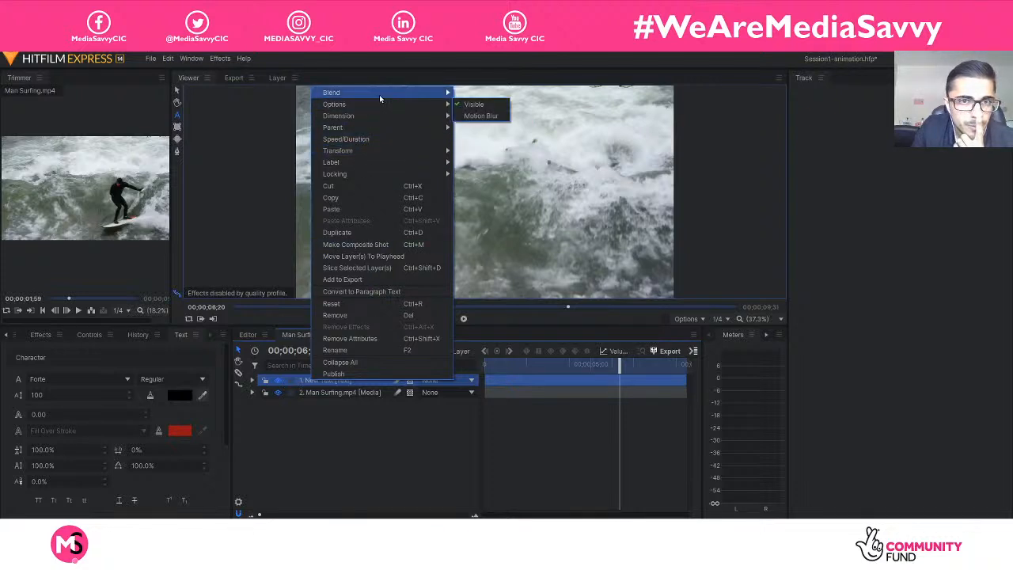
{"action": "mouse_move", "coordinate": [379, 96]}
{"action": "left_click", "coordinate": [346, 417]}
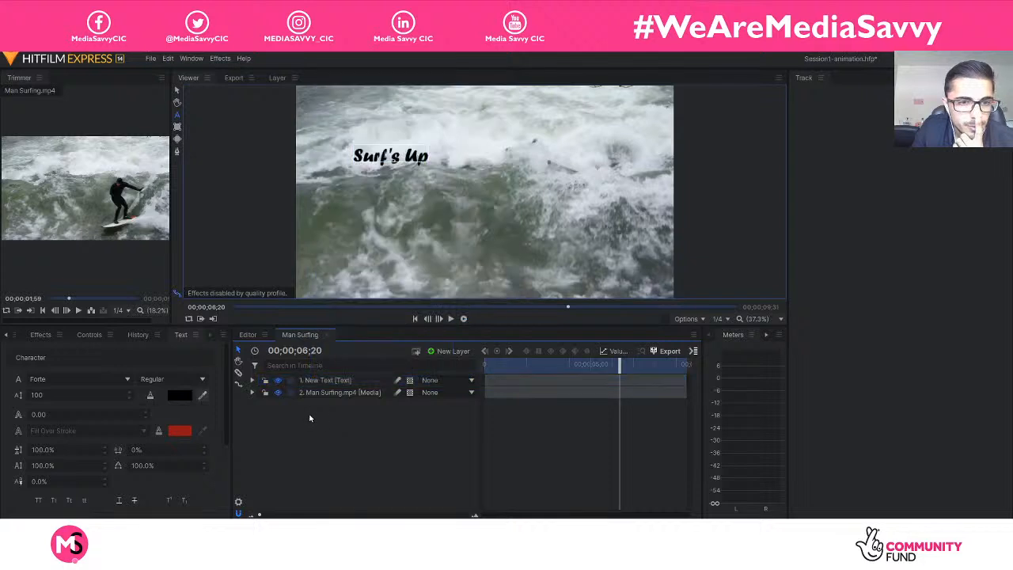
Select the whole "Surf's Up" text and expand its layer's property groups in the timeline.
{"action": "double_click", "coordinate": [285, 384]}
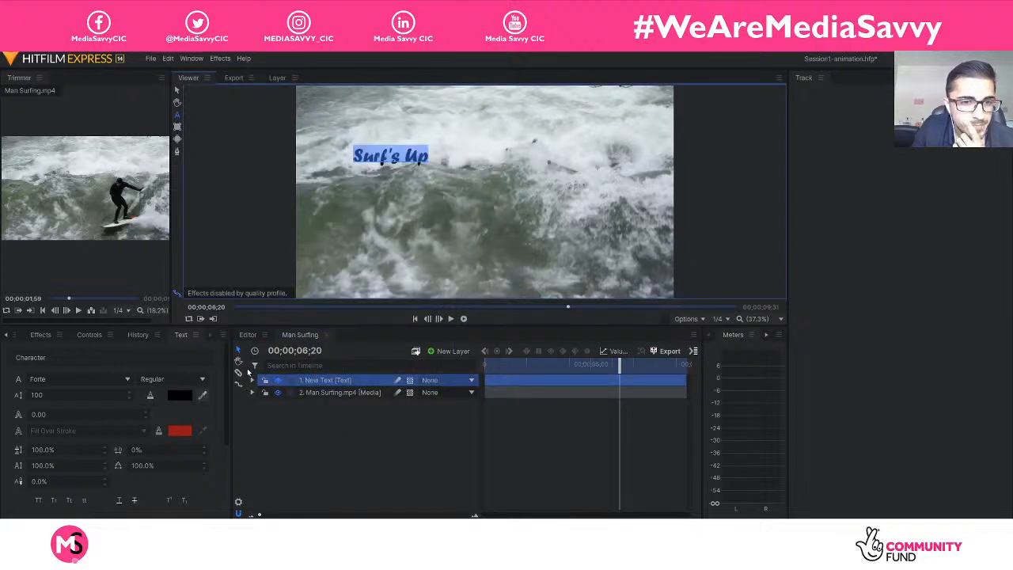
{"action": "left_click", "coordinate": [251, 379]}
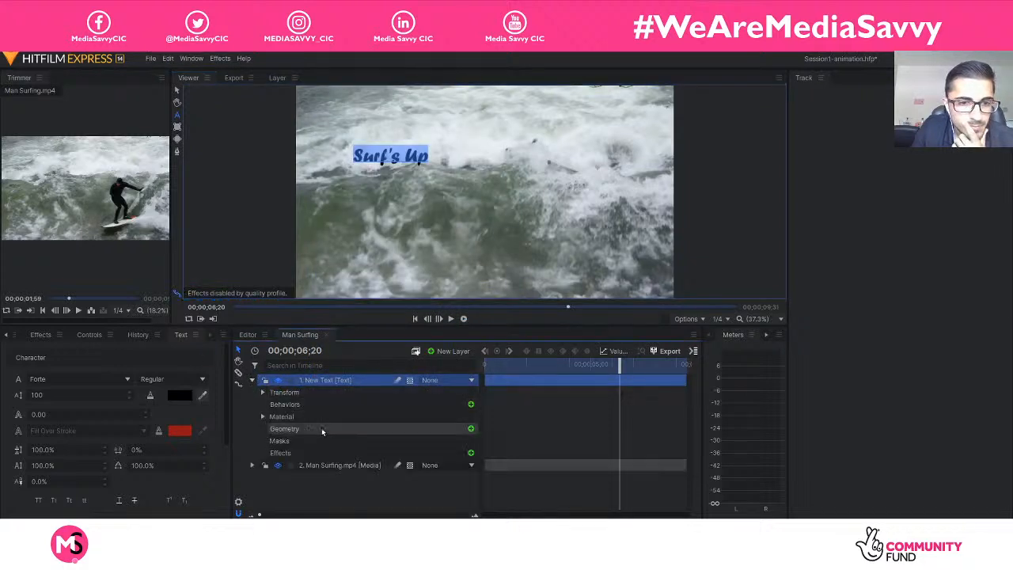
{"action": "left_click", "coordinate": [263, 417]}
{"action": "left_click", "coordinate": [262, 417]}
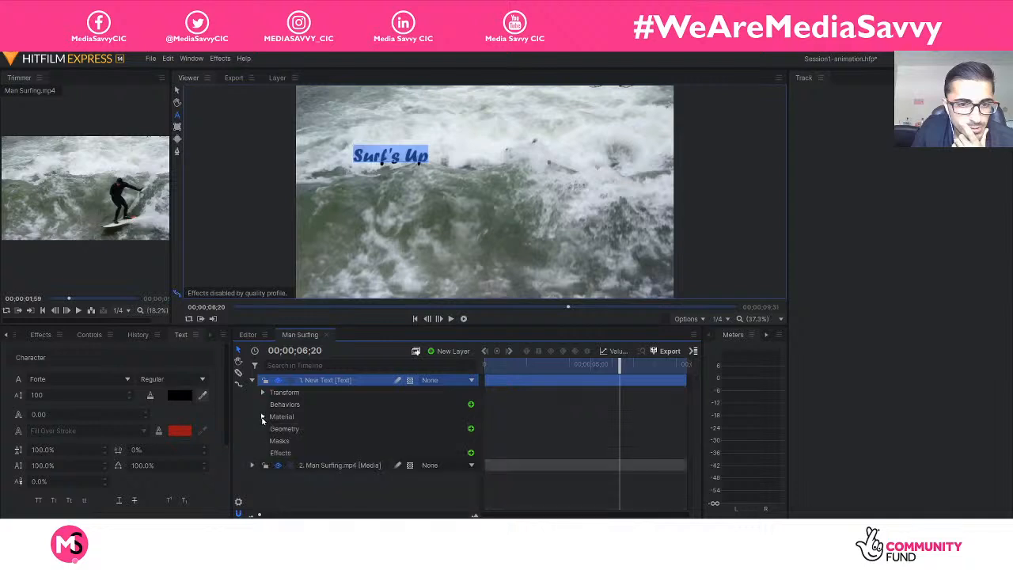
{"action": "left_click", "coordinate": [470, 452]}
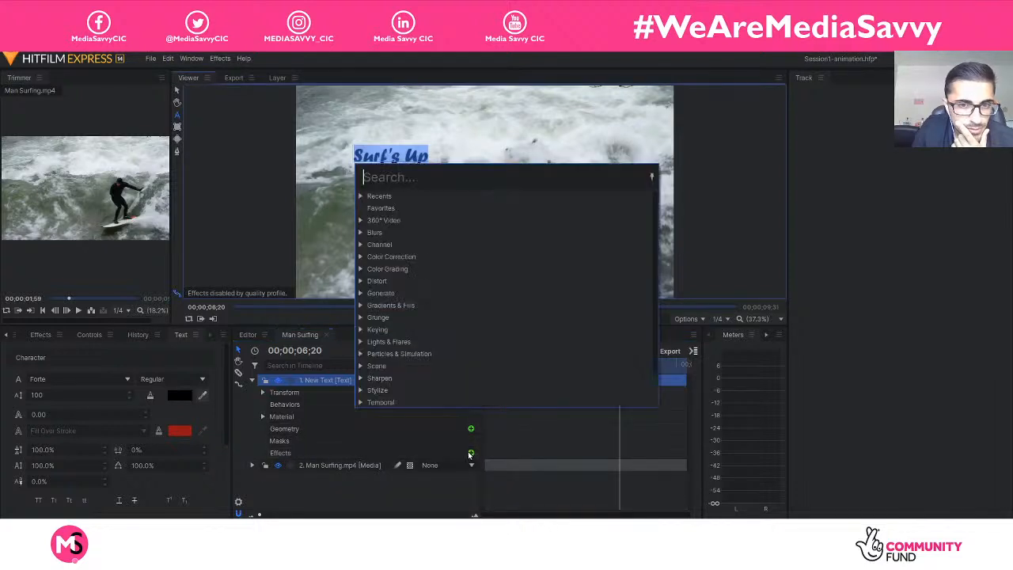
{"action": "type", "text": "sha"}
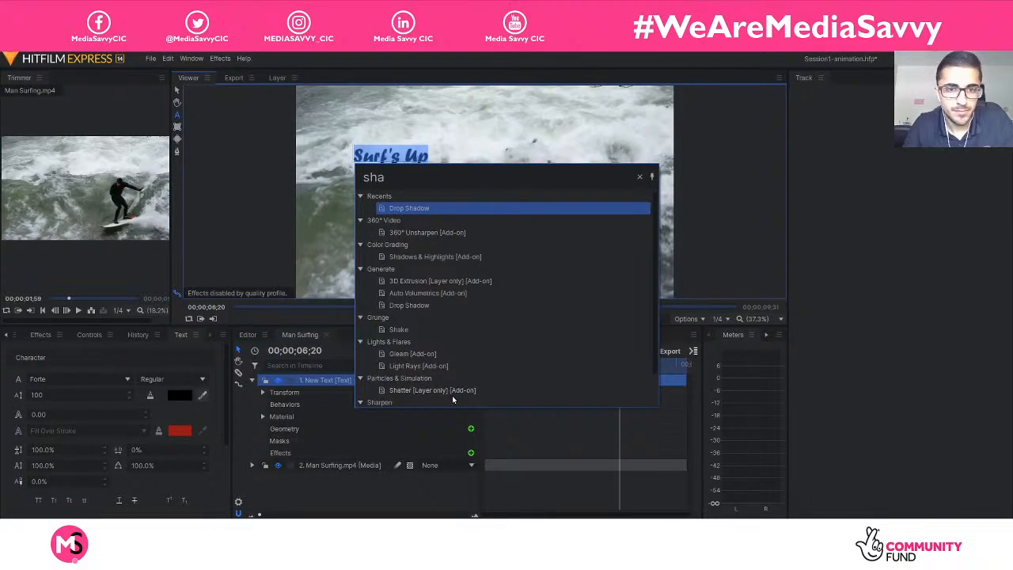
{"action": "left_click", "coordinate": [361, 498]}
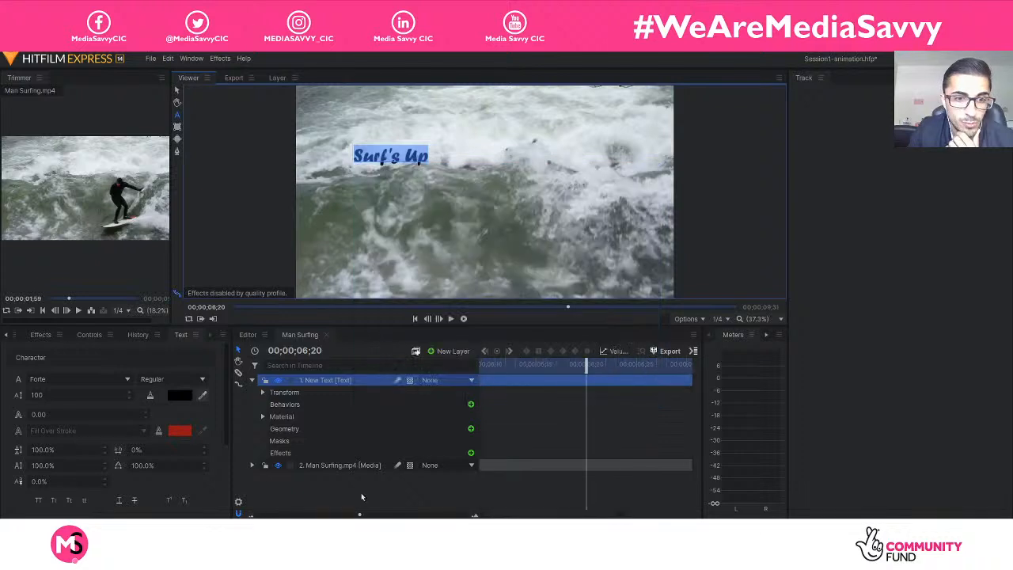
Add a Drop Shadow effect to the "Surf's Up" text layer and expand its settings.
{"action": "left_click", "coordinate": [311, 405]}
{"action": "left_click", "coordinate": [315, 384]}
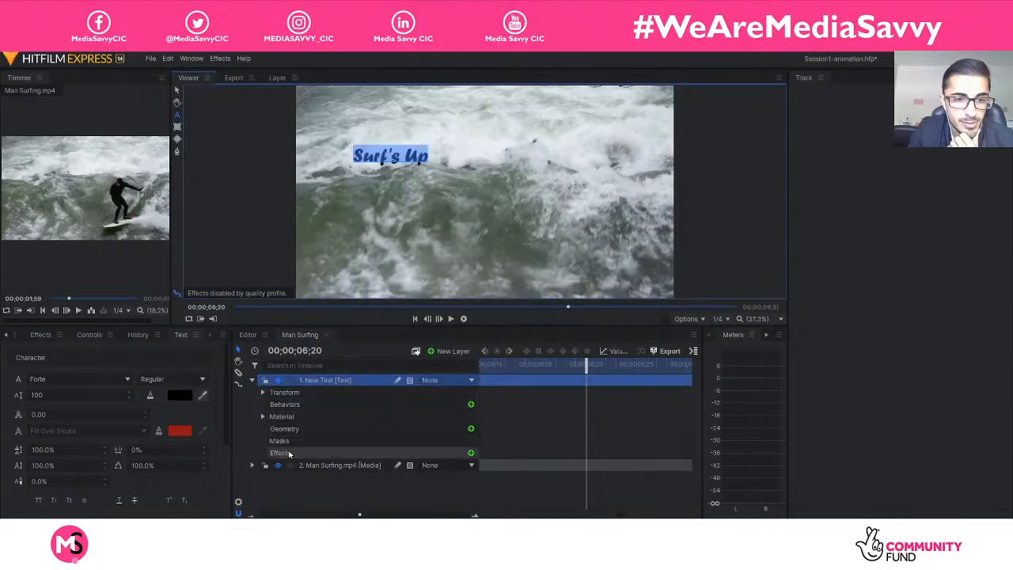
{"action": "left_click", "coordinate": [470, 453]}
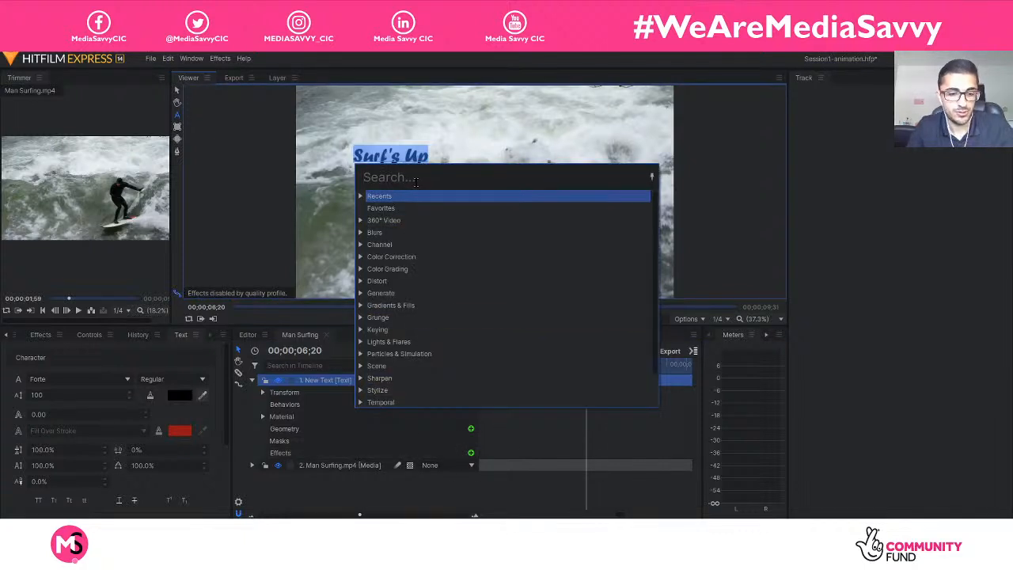
{"action": "type", "text": "shaw"}
{"action": "key", "text": "BackSpace"}
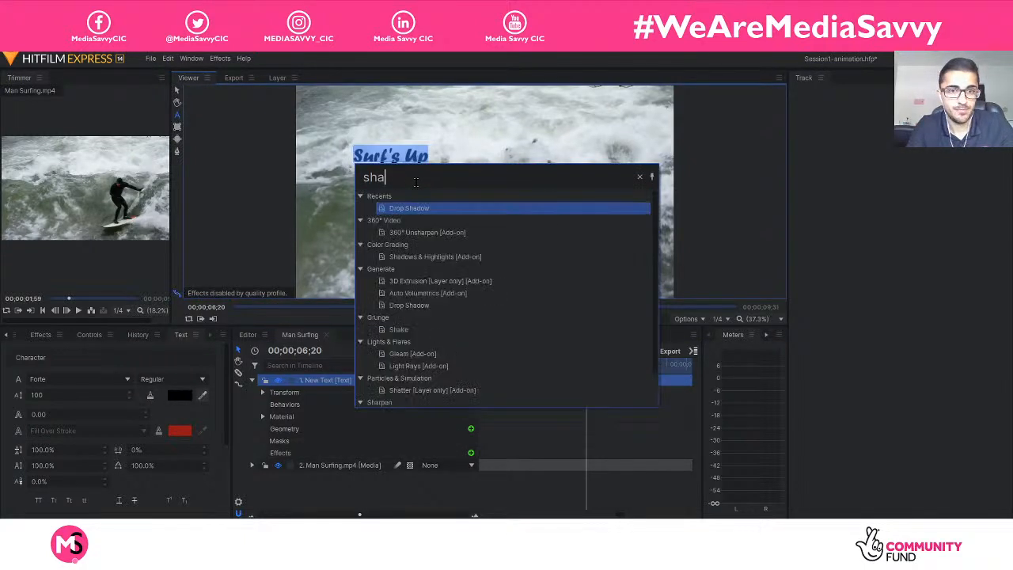
{"action": "type", "text": "dow"}
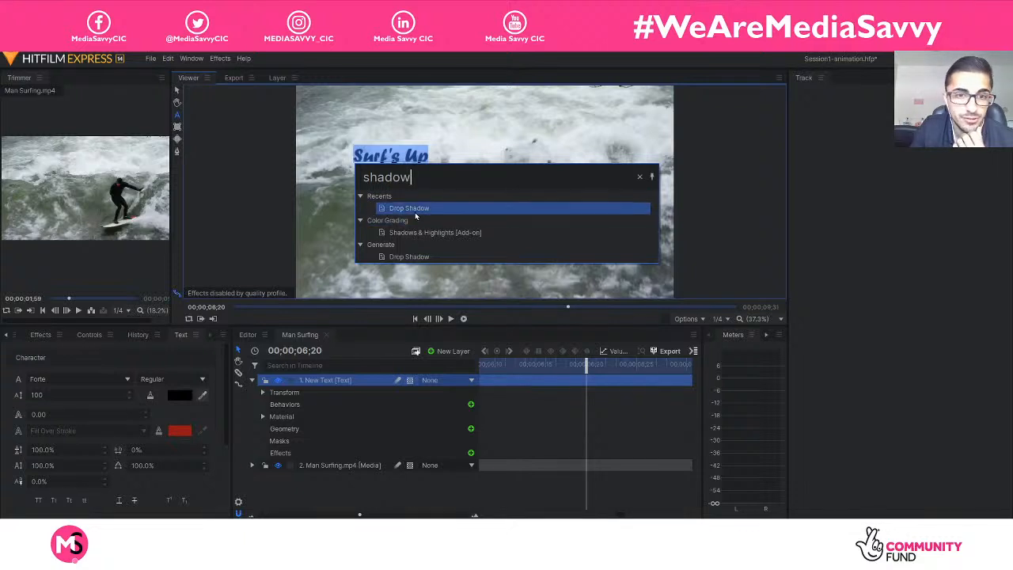
{"action": "left_click", "coordinate": [420, 209]}
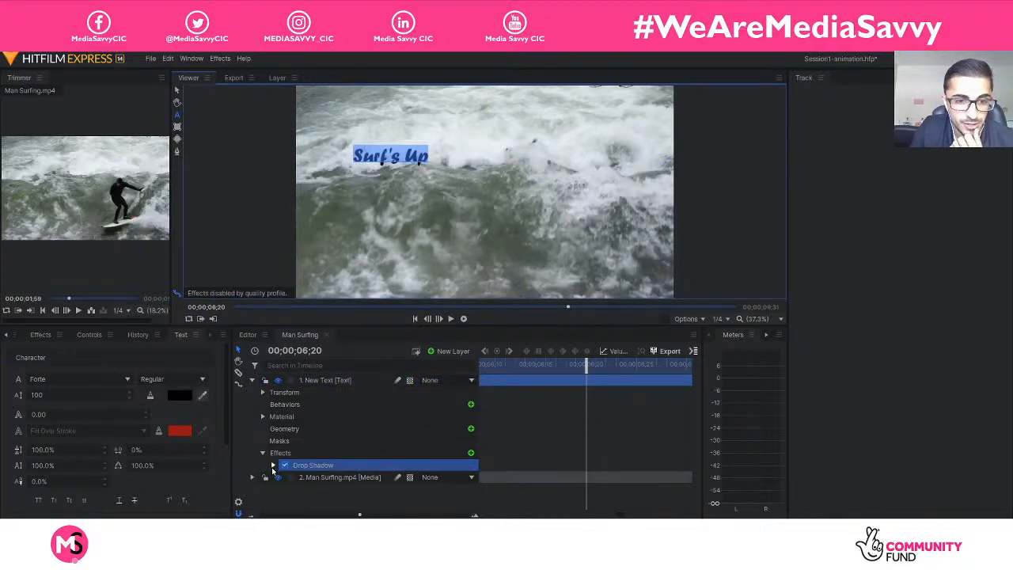
{"action": "left_click", "coordinate": [273, 465]}
{"action": "scroll", "coordinate": [404, 481], "scroll_direction": "down", "scroll_amount": 1}
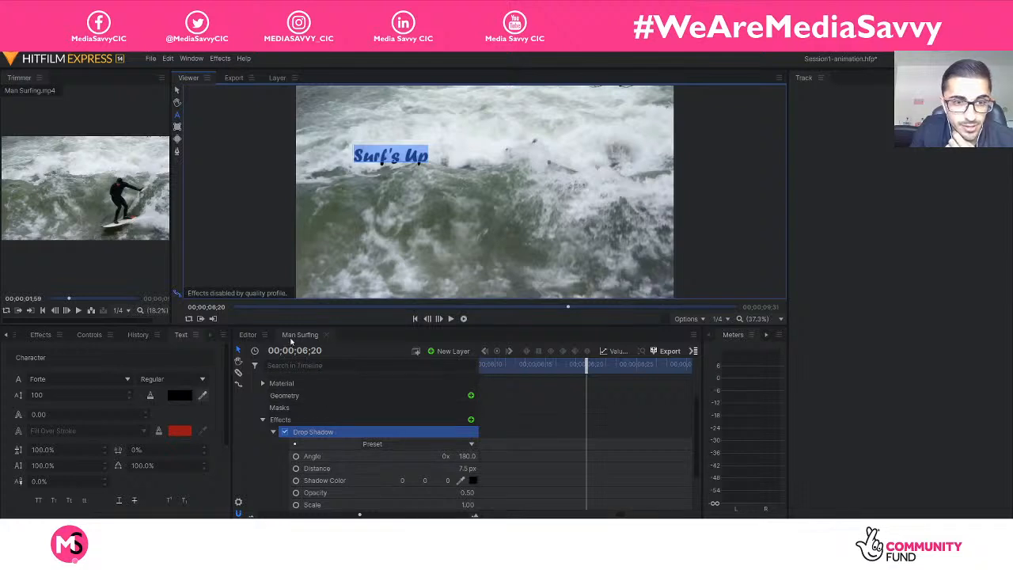
Switch from the Text tool to the Select tool and try the Drop Shadow's Shadow Only option on and off.
{"action": "left_click", "coordinate": [176, 89]}
{"action": "left_click", "coordinate": [428, 188]}
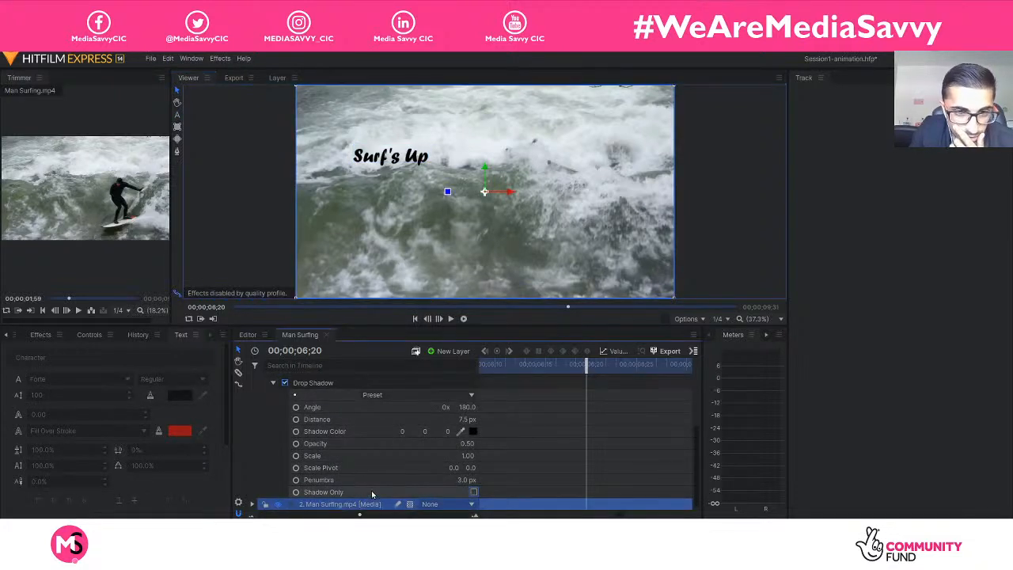
{"action": "left_click", "coordinate": [473, 492]}
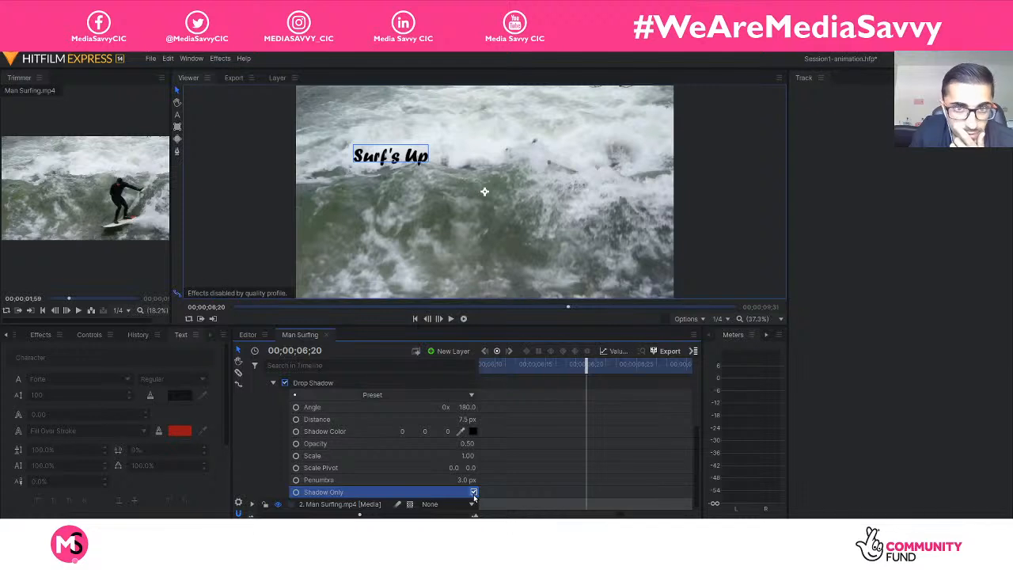
{"action": "left_click", "coordinate": [473, 492]}
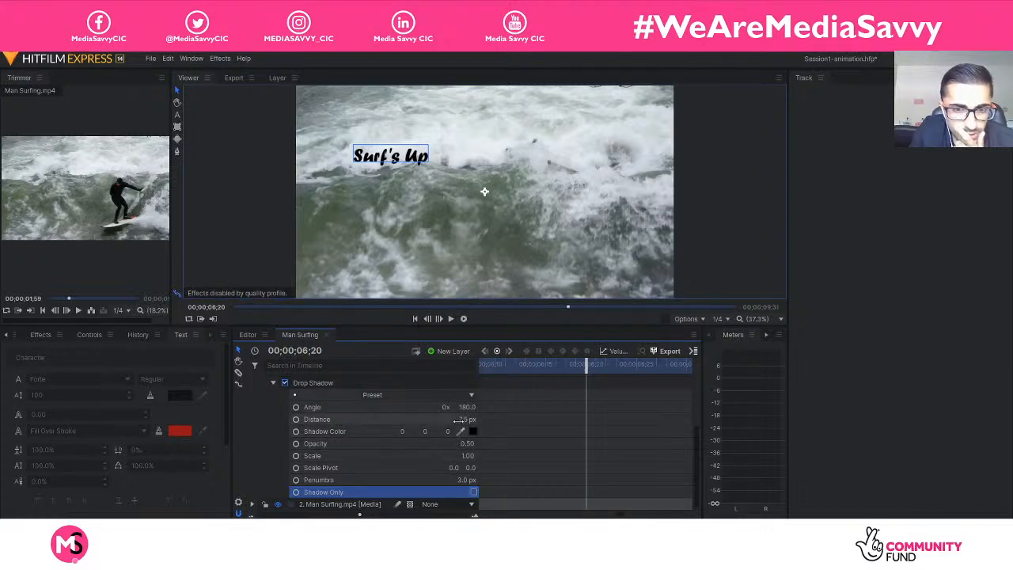
Try a stronger Drop Shadow with opacity 1.00, scale 1.93 and distance 122.5 px.
{"action": "left_click_drag", "start_coordinate": [459, 419], "coordinate": [478, 427]}
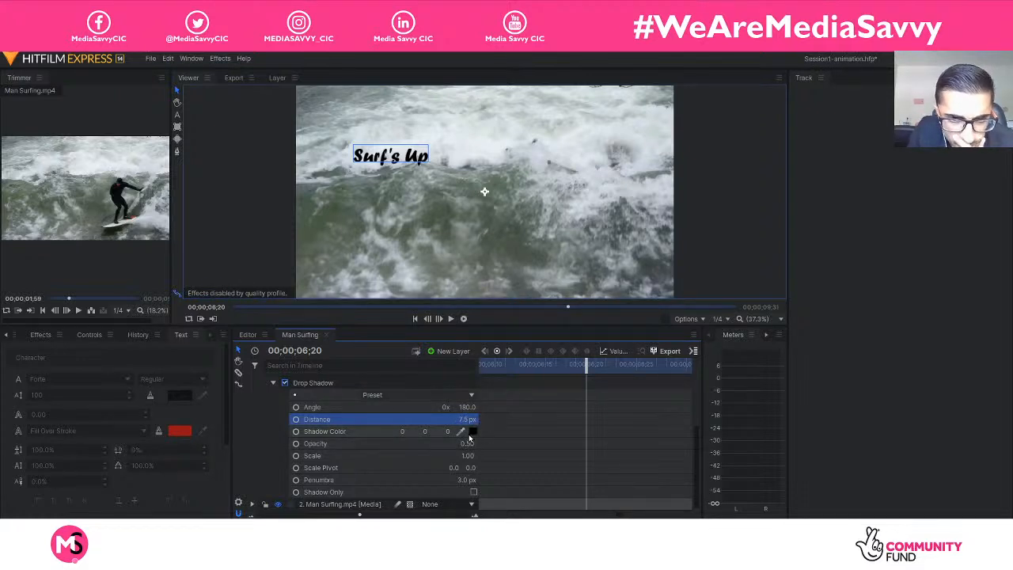
{"action": "left_click_drag", "start_coordinate": [467, 444], "coordinate": [476, 444]}
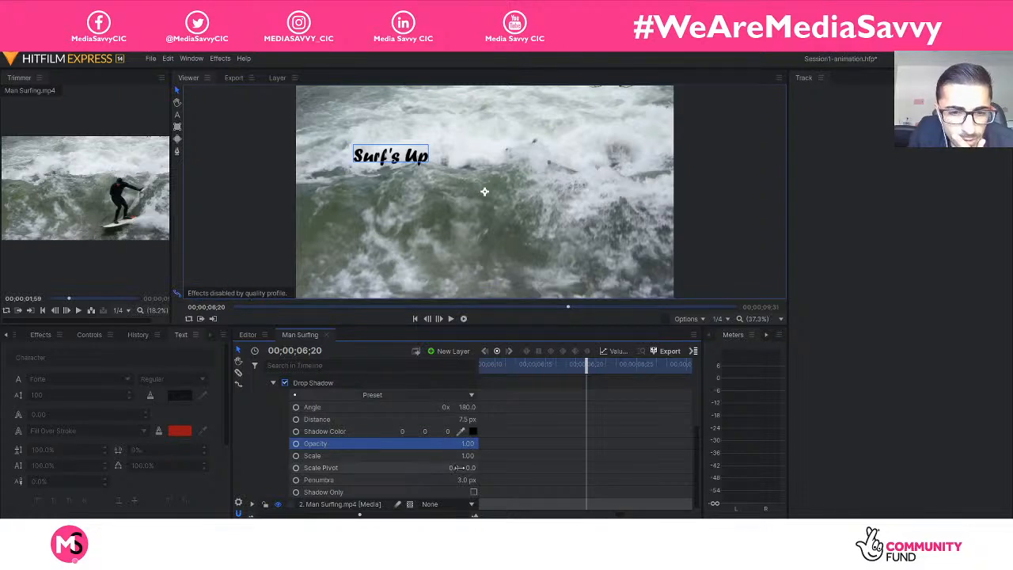
{"action": "left_click_drag", "start_coordinate": [463, 458], "coordinate": [475, 459]}
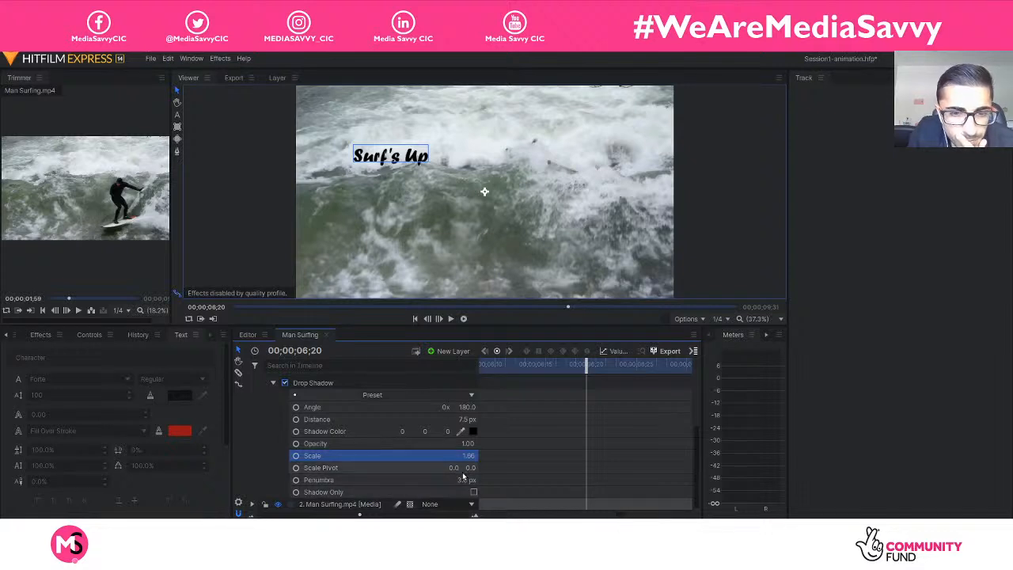
{"action": "left_click_drag", "start_coordinate": [467, 458], "coordinate": [417, 458]}
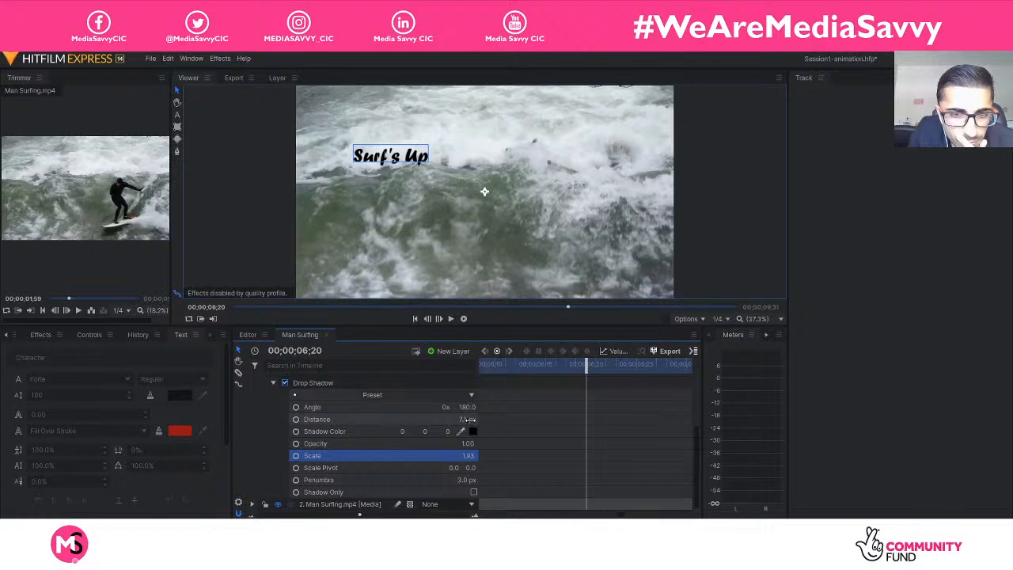
{"action": "left_click_drag", "start_coordinate": [466, 420], "coordinate": [555, 420]}
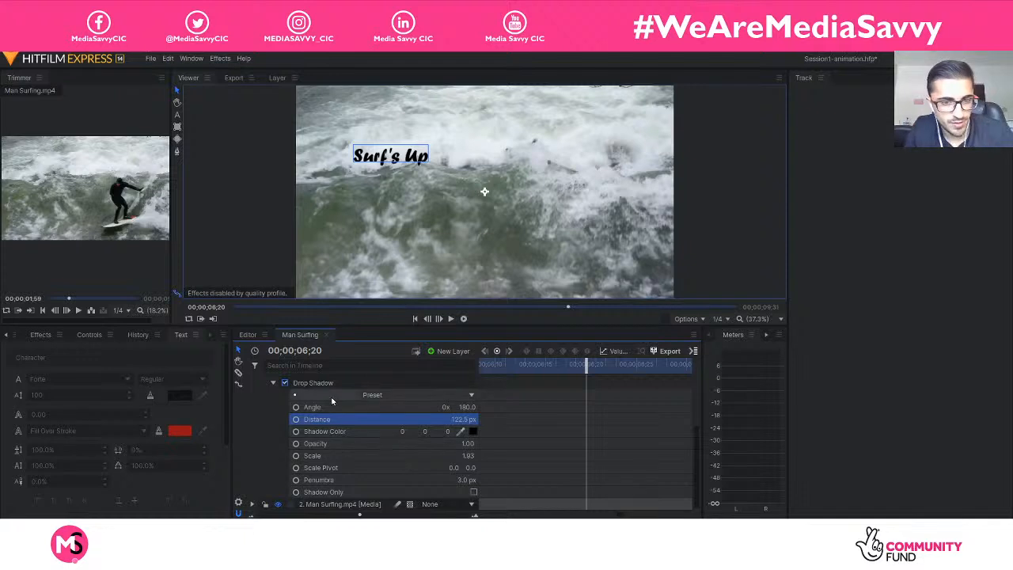
Delete the Drop Shadow effect from the "Surf's Up" text layer.
{"action": "scroll", "coordinate": [325, 400], "scroll_direction": "up", "scroll_amount": 1}
{"action": "left_click", "coordinate": [323, 416]}
{"action": "key", "text": "Delete"}
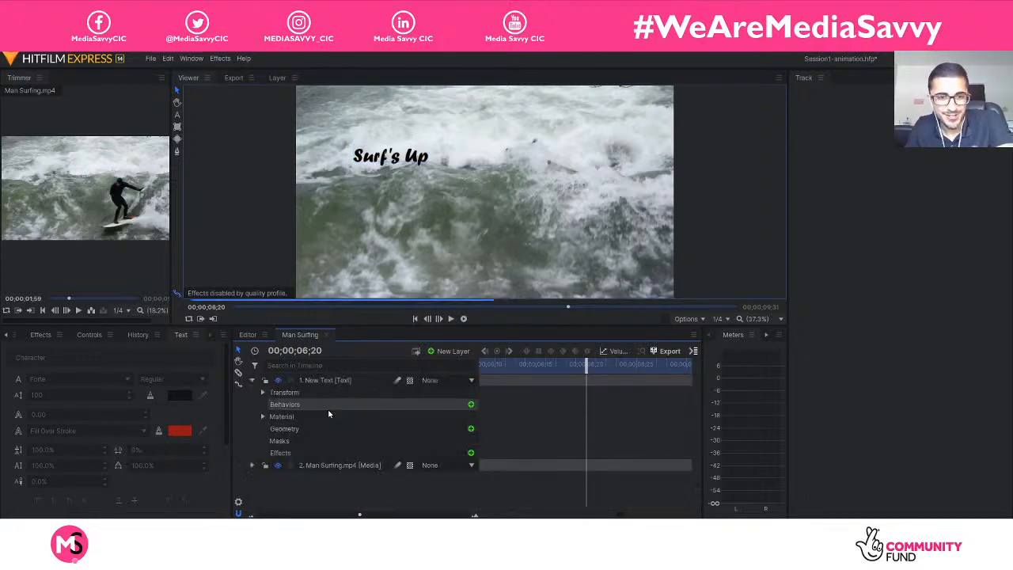
Set both the playback quality and the paused quality of the viewer to Draft.
{"action": "left_click", "coordinate": [729, 320]}
{"action": "mouse_move", "coordinate": [753, 367]}
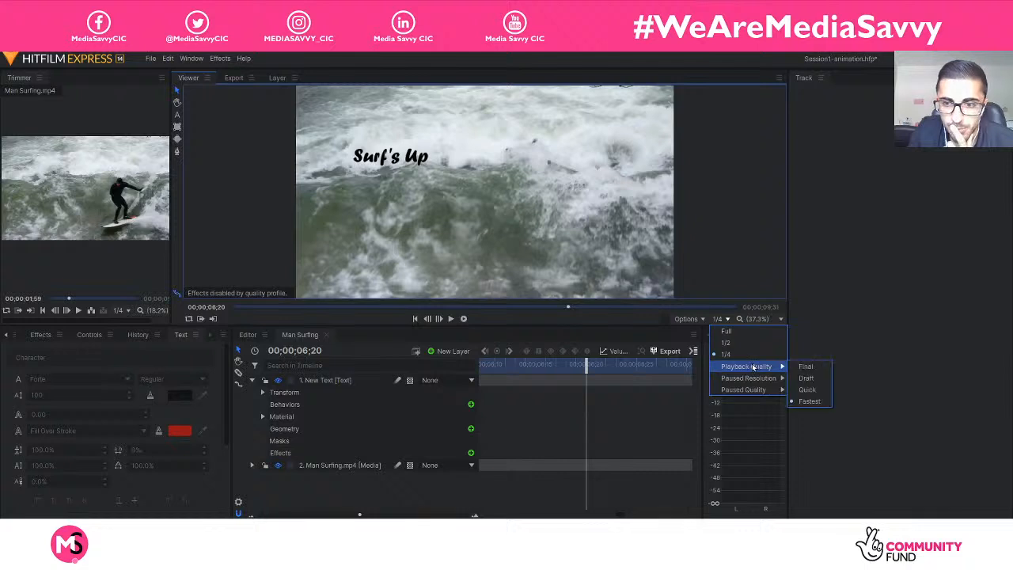
{"action": "left_click", "coordinate": [806, 380]}
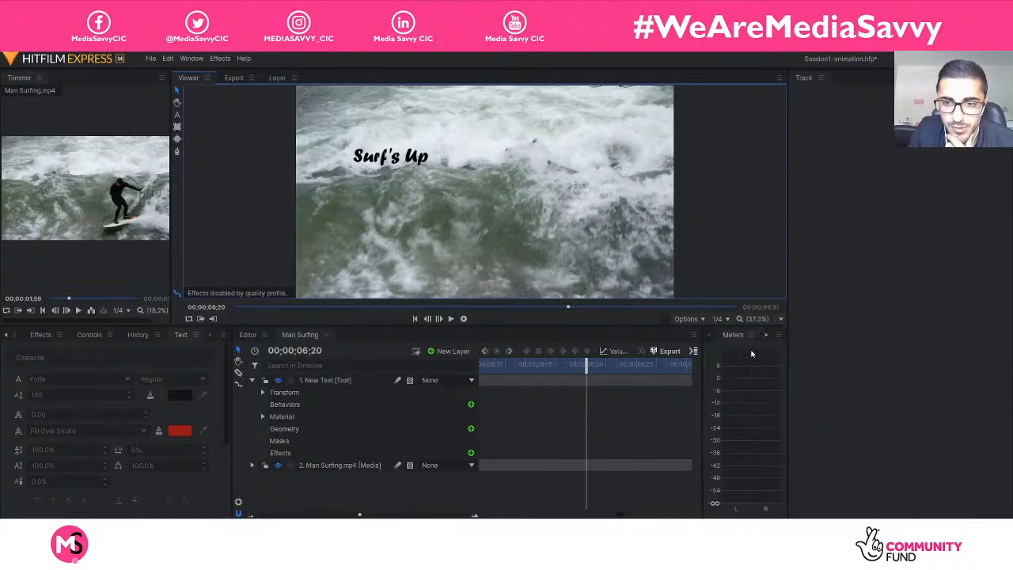
{"action": "left_click", "coordinate": [723, 319]}
{"action": "mouse_move", "coordinate": [781, 379]}
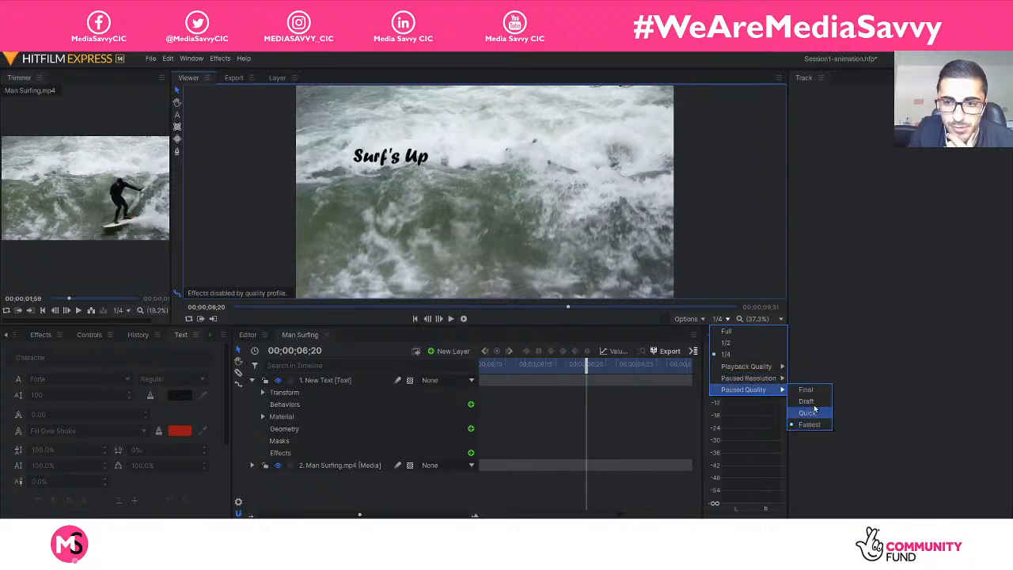
{"action": "left_click", "coordinate": [805, 401]}
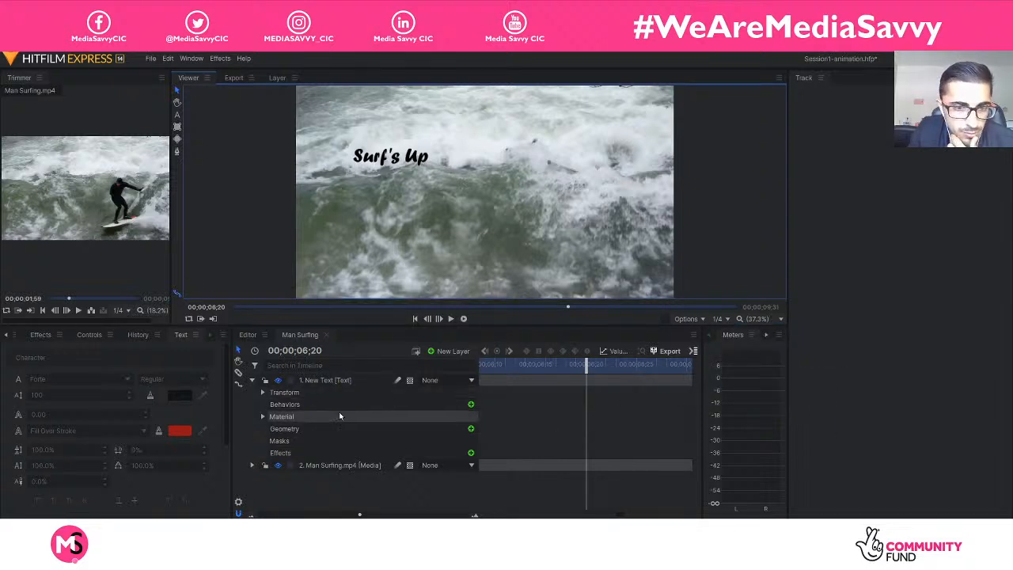
Apply a new Drop Shadow effect to the "Surf's Up" text layer and show its parameters.
{"action": "left_click", "coordinate": [471, 452]}
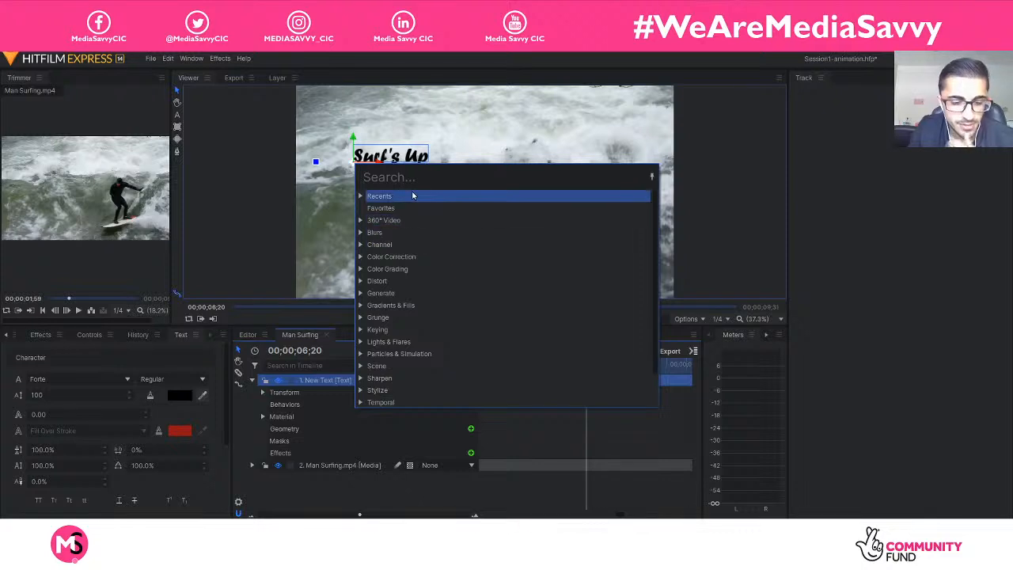
{"action": "type", "text": "drop"}
{"action": "double_click", "coordinate": [431, 207]}
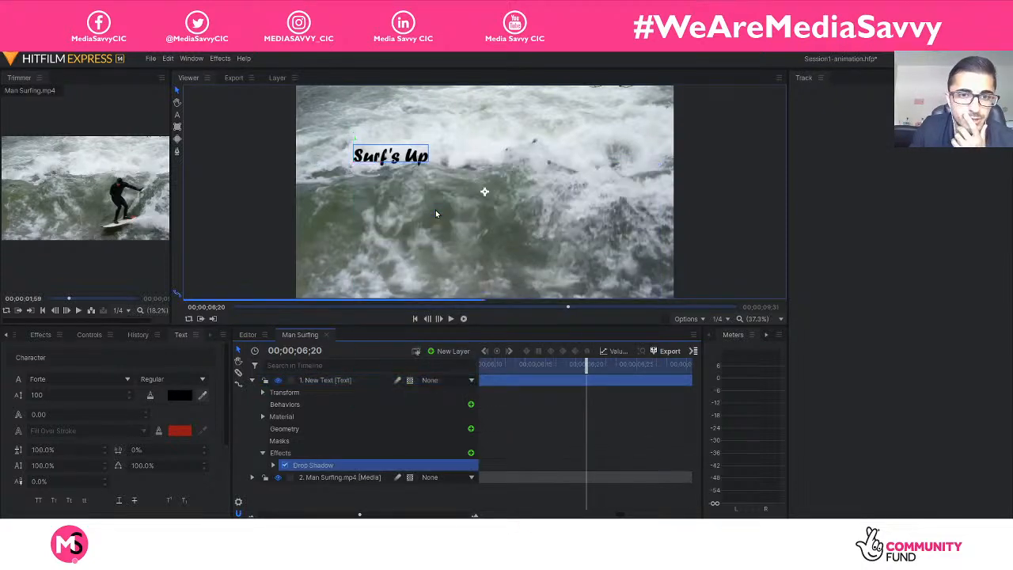
{"action": "left_click", "coordinate": [273, 464]}
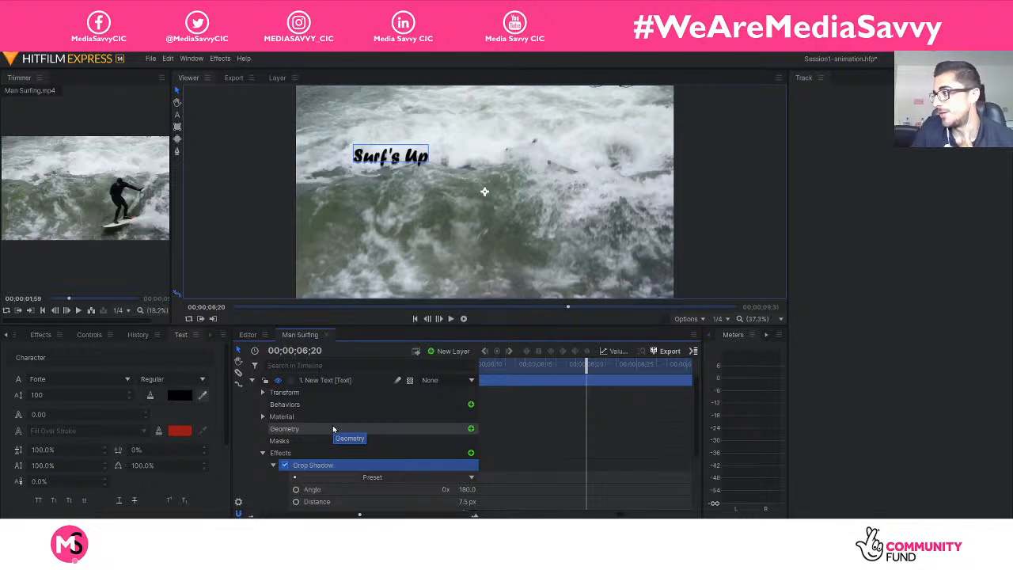
{"action": "scroll", "coordinate": [333, 428], "scroll_direction": "down", "scroll_amount": 3}
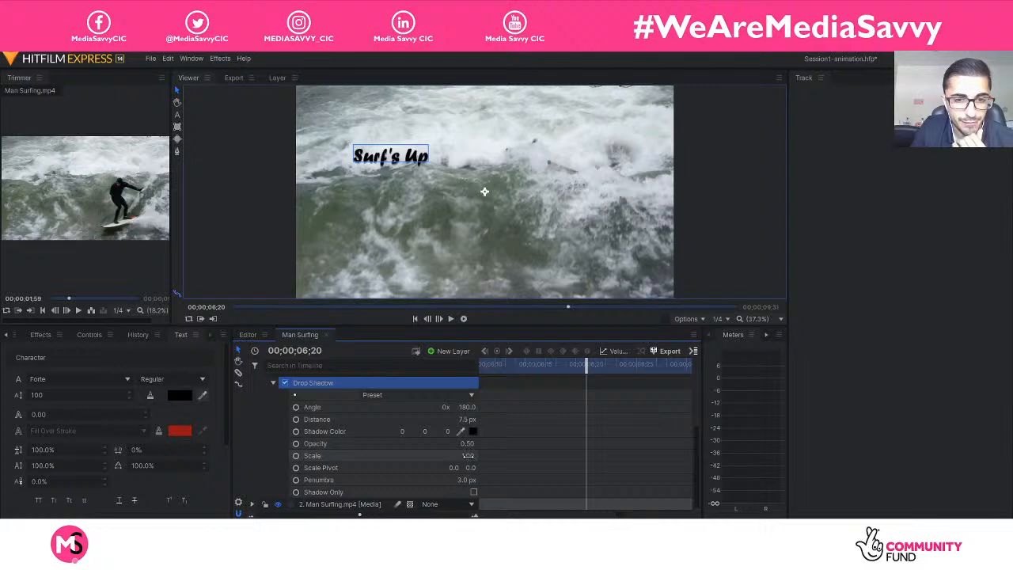
Set the Drop Shadow's opacity to 0.75.
{"action": "left_click_drag", "start_coordinate": [467, 446], "coordinate": [484, 445]}
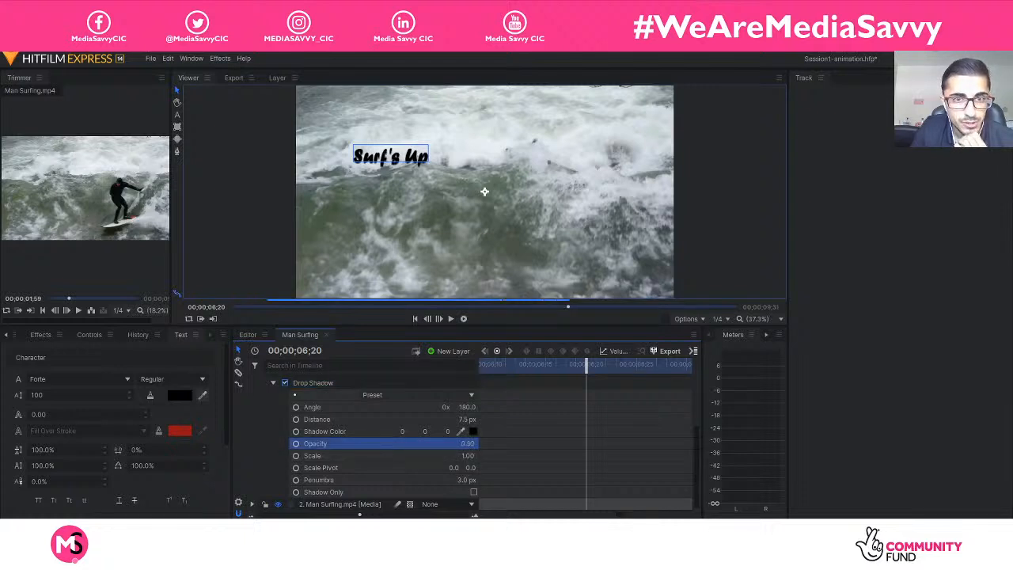
{"action": "left_click", "coordinate": [470, 443]}
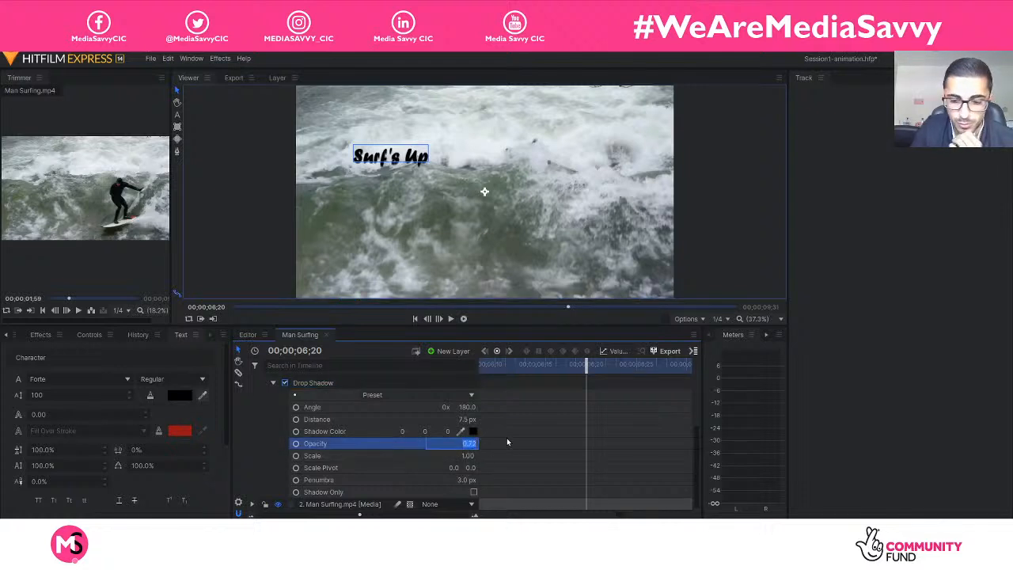
{"action": "type", "text": "0.75"}
{"action": "key", "text": "Return"}
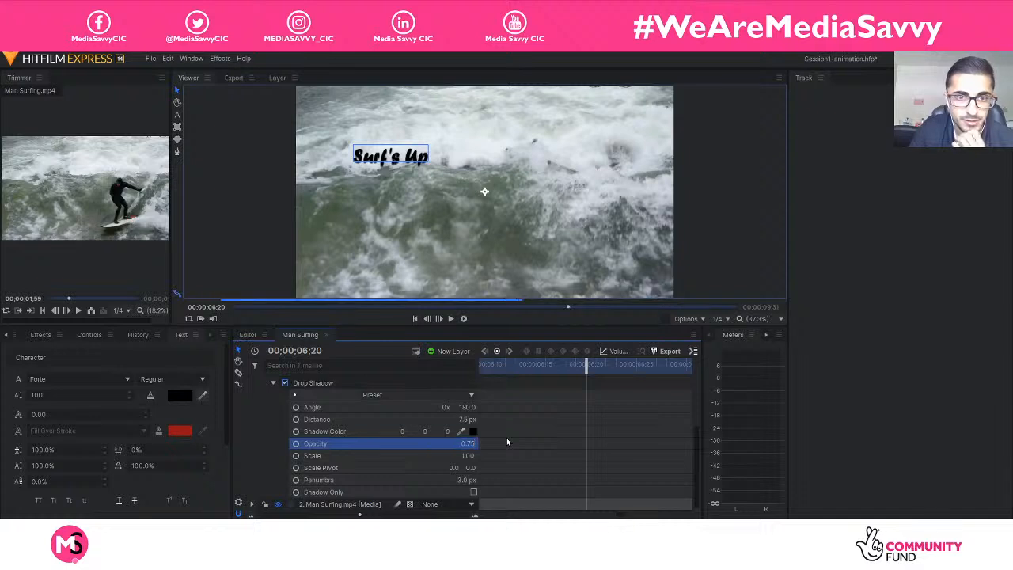
Set the Drop Shadow's distance to 13.5 px and angle to 148, lower its opacity slightly, and collapse the effect.
{"action": "left_click_drag", "start_coordinate": [467, 455], "coordinate": [489, 444]}
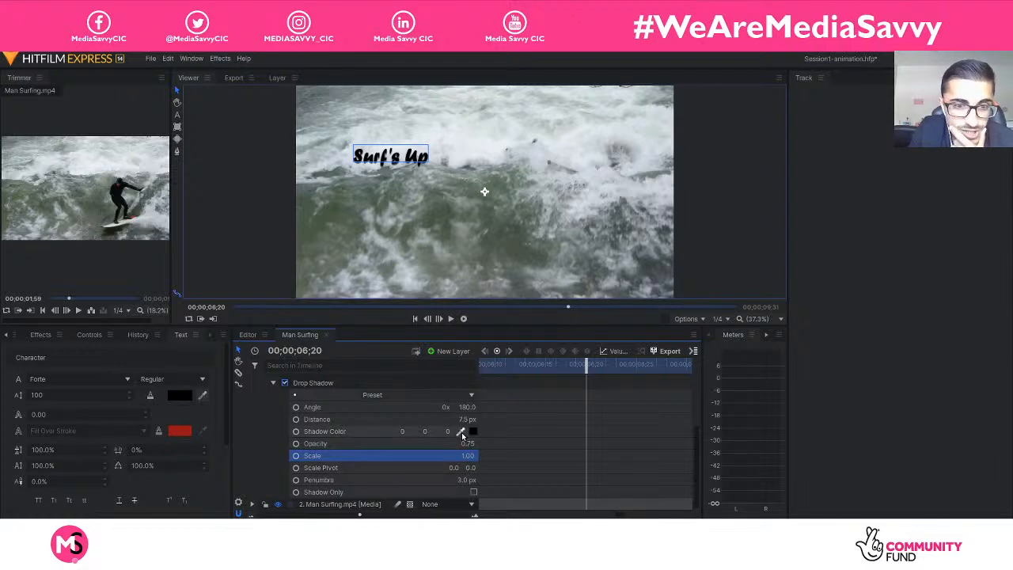
{"action": "left_click_drag", "start_coordinate": [467, 419], "coordinate": [427, 407]}
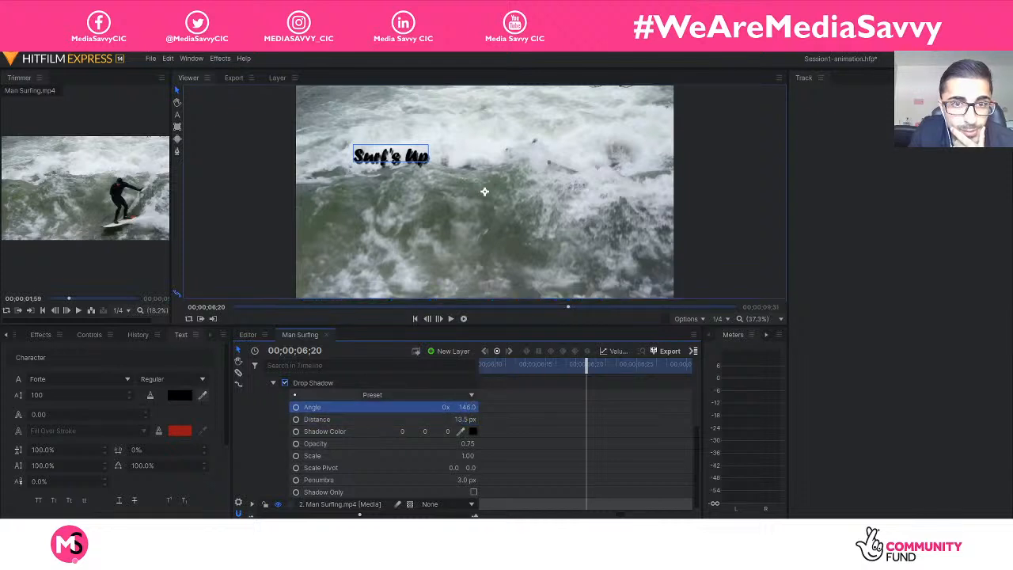
{"action": "left_click_drag", "start_coordinate": [467, 443], "coordinate": [472, 443]}
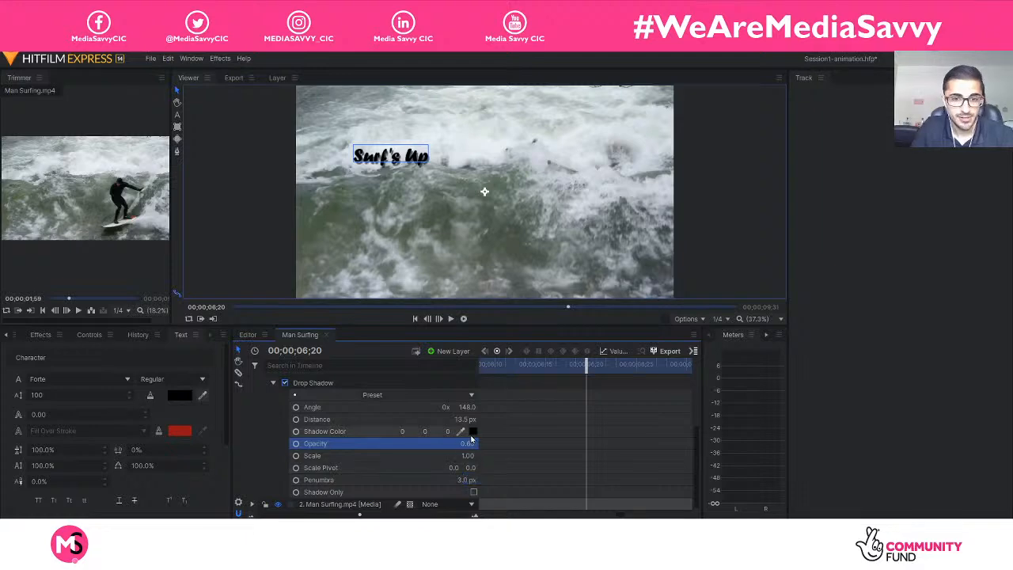
{"action": "left_click", "coordinate": [274, 383]}
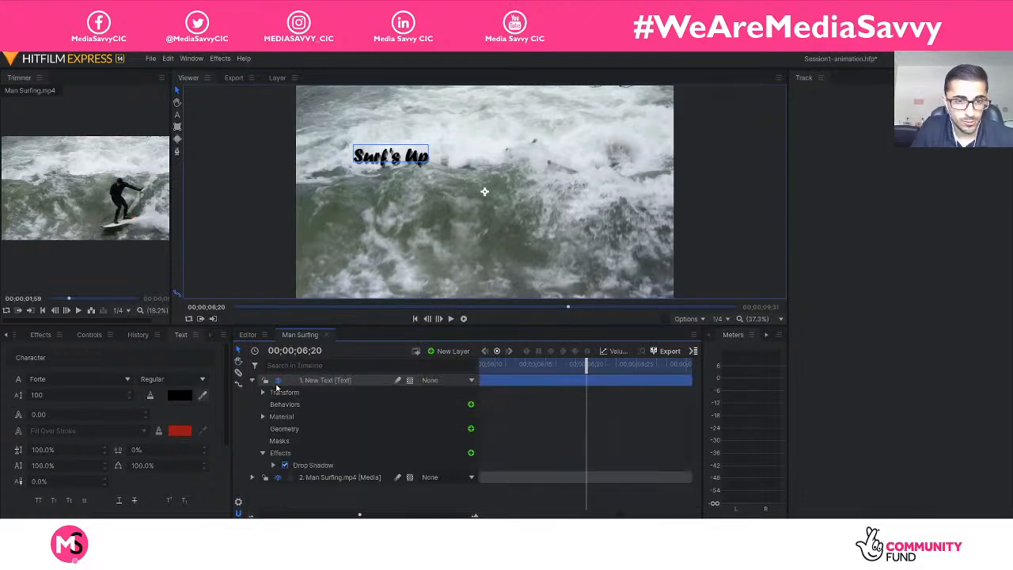
Change the fill colour of the "Surf's Up" text to white.
{"action": "left_click", "coordinate": [178, 395]}
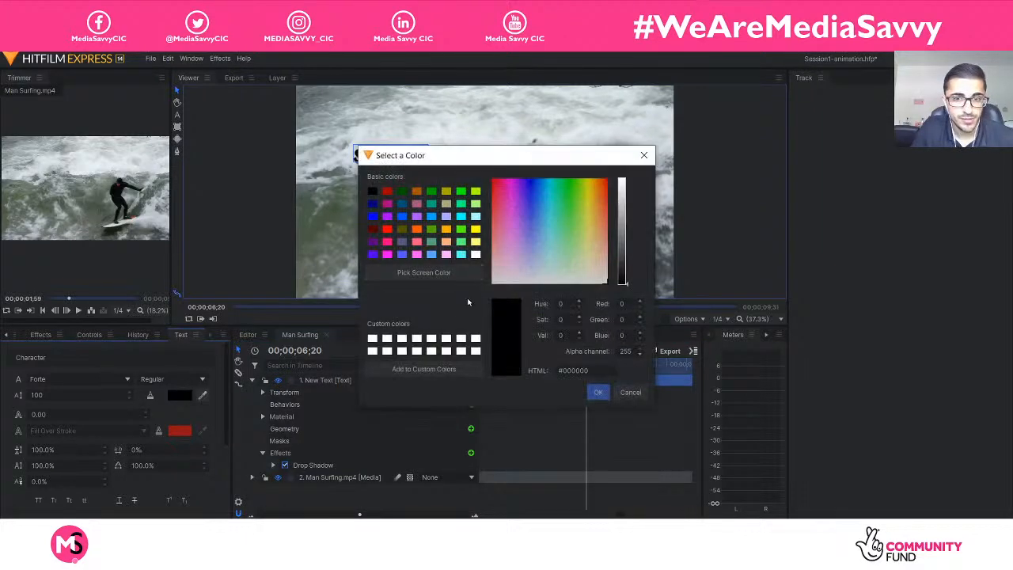
{"action": "left_click", "coordinate": [377, 338]}
{"action": "left_click", "coordinate": [597, 392]}
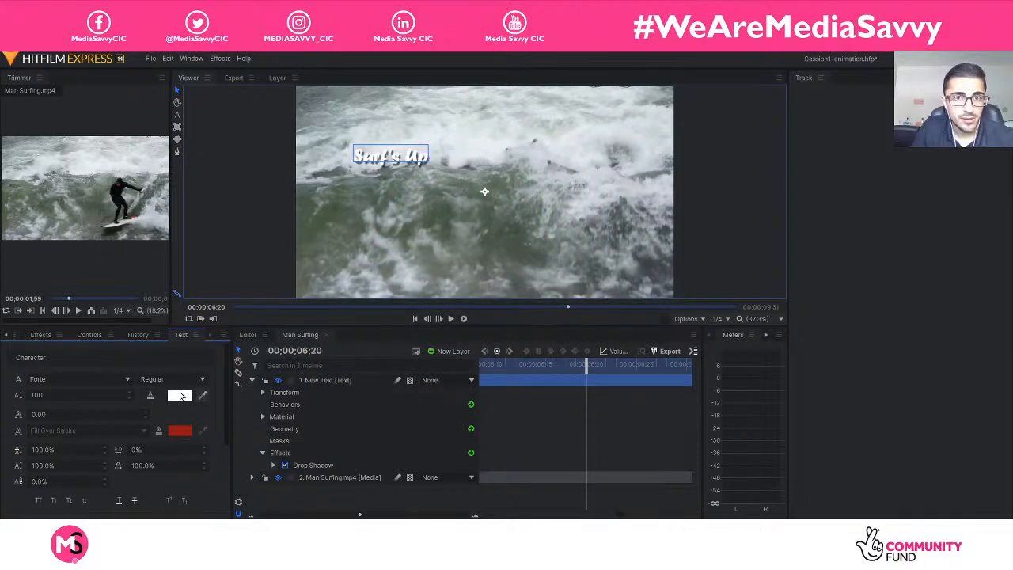
Change the fill colour of the "Surf's Up" text to the bright yellow-green basic colour.
{"action": "left_click", "coordinate": [179, 395]}
{"action": "left_click", "coordinate": [403, 192]}
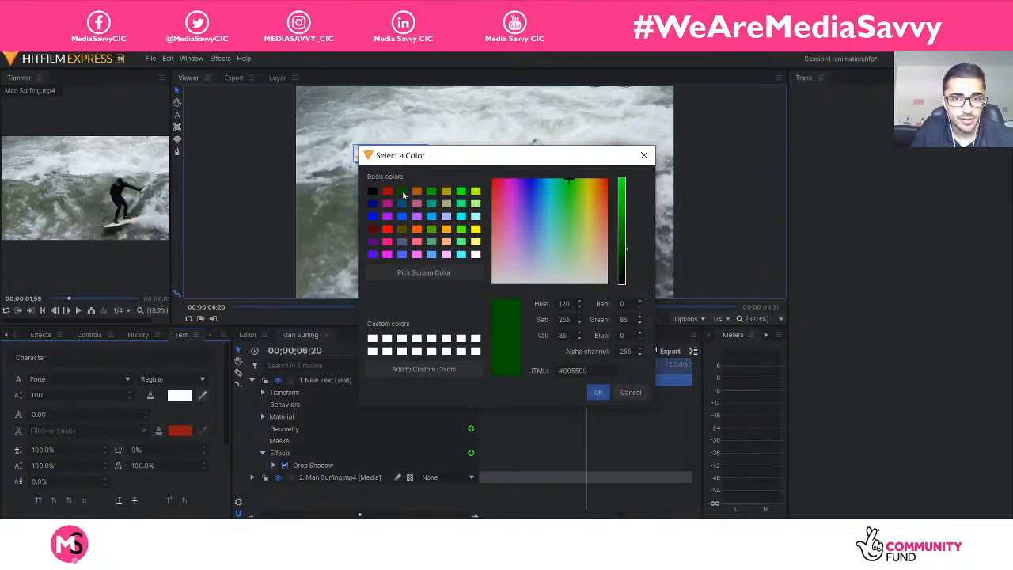
{"action": "left_click_drag", "start_coordinate": [431, 156], "coordinate": [534, 181]}
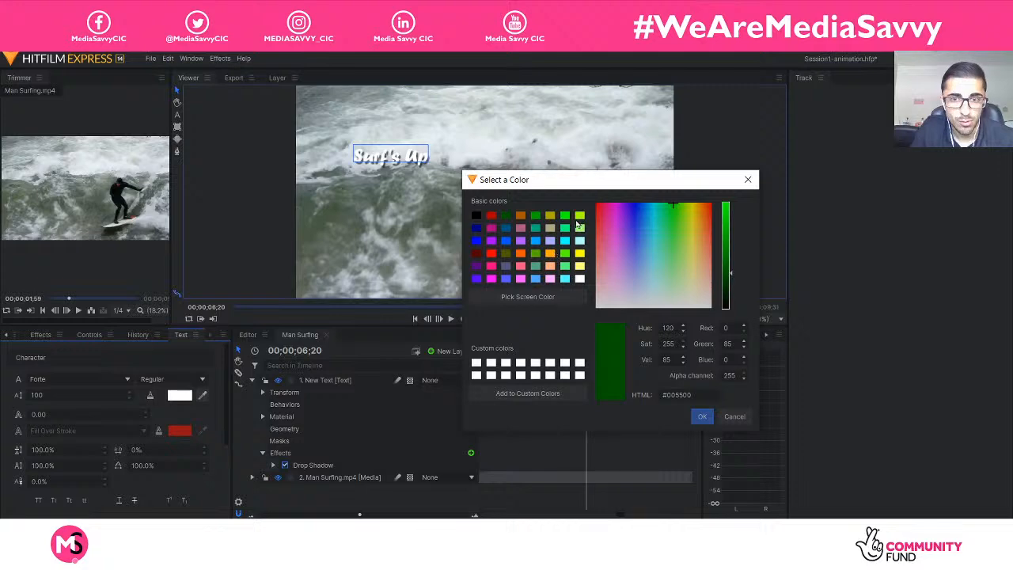
{"action": "left_click", "coordinate": [579, 216]}
{"action": "left_click", "coordinate": [702, 417]}
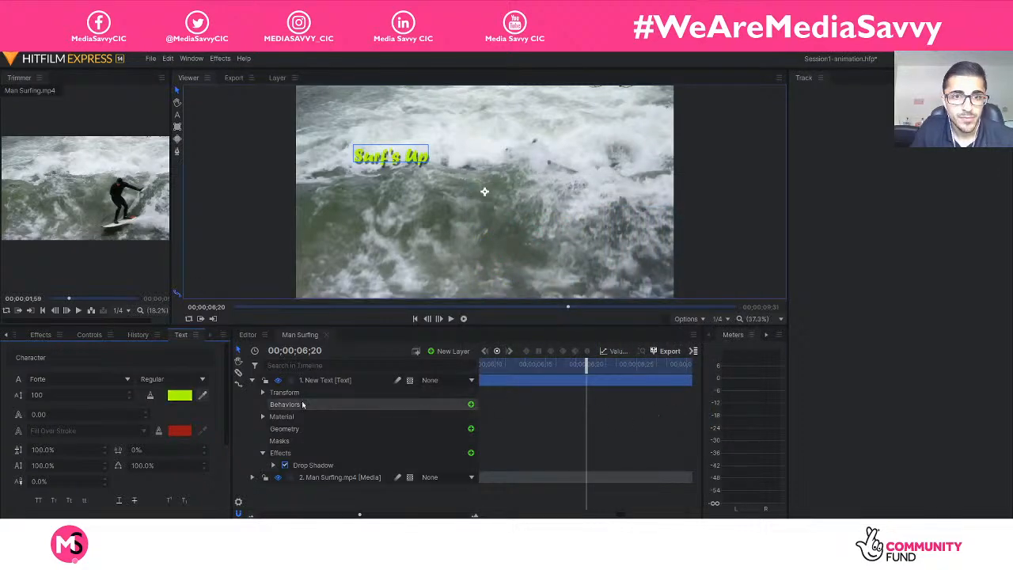
Try the bright purple and the brown-orange #aa5500 basic colours as the fill of the "Surf's Up" text.
{"action": "left_click", "coordinate": [187, 398]}
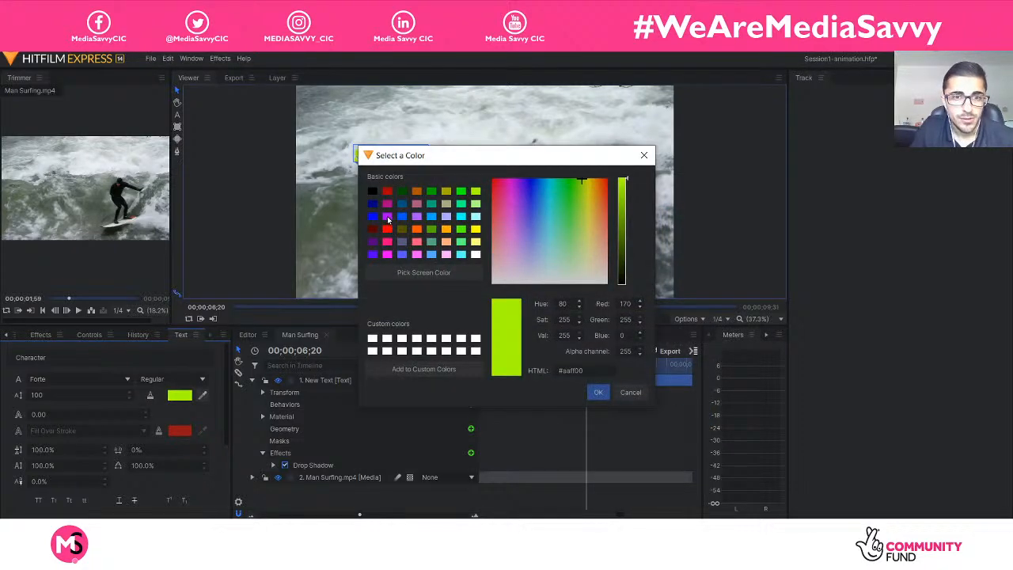
{"action": "left_click", "coordinate": [387, 216]}
{"action": "left_click", "coordinate": [597, 393]}
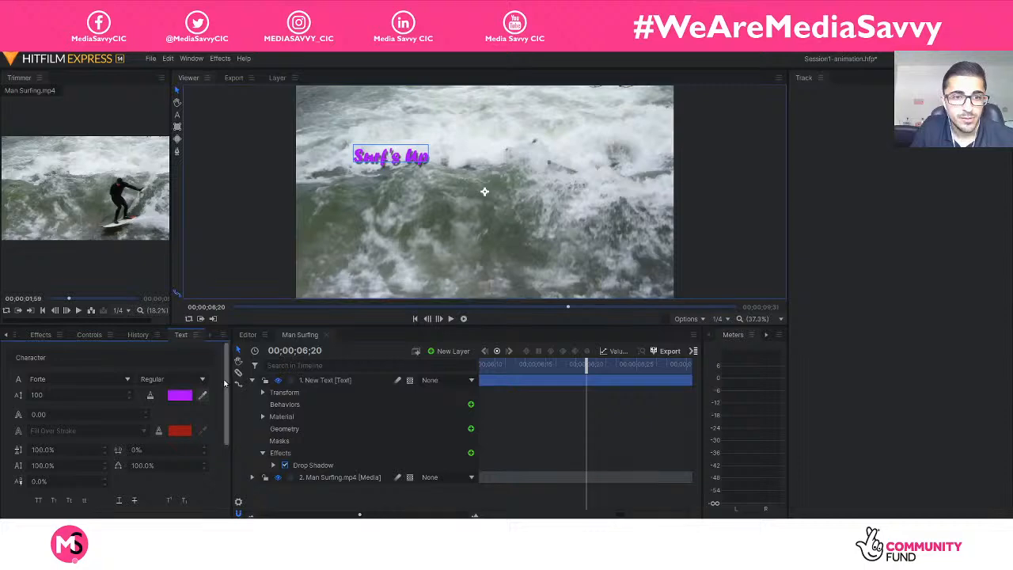
{"action": "left_click", "coordinate": [189, 394]}
{"action": "left_click", "coordinate": [416, 193]}
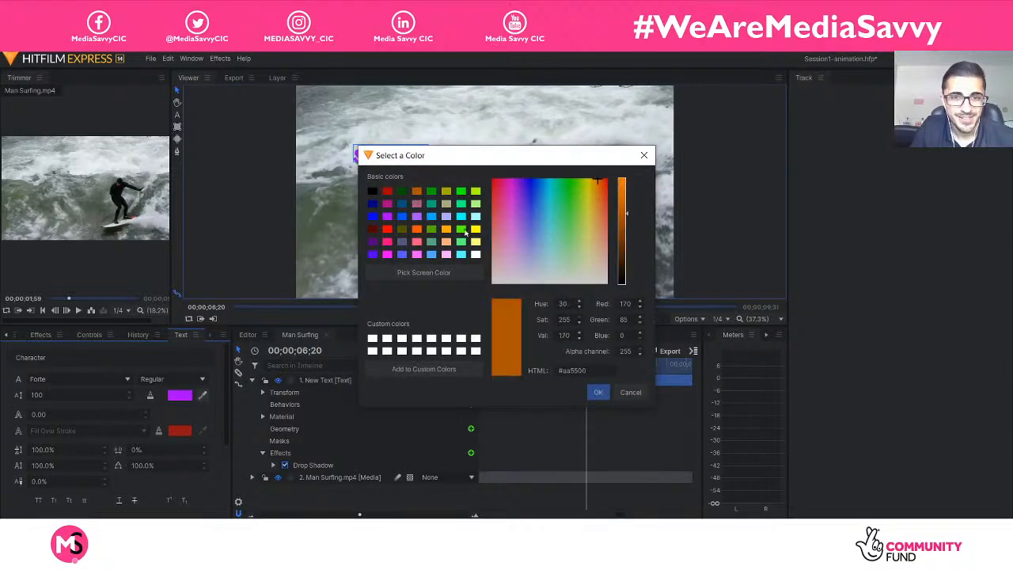
{"action": "left_click", "coordinate": [589, 389]}
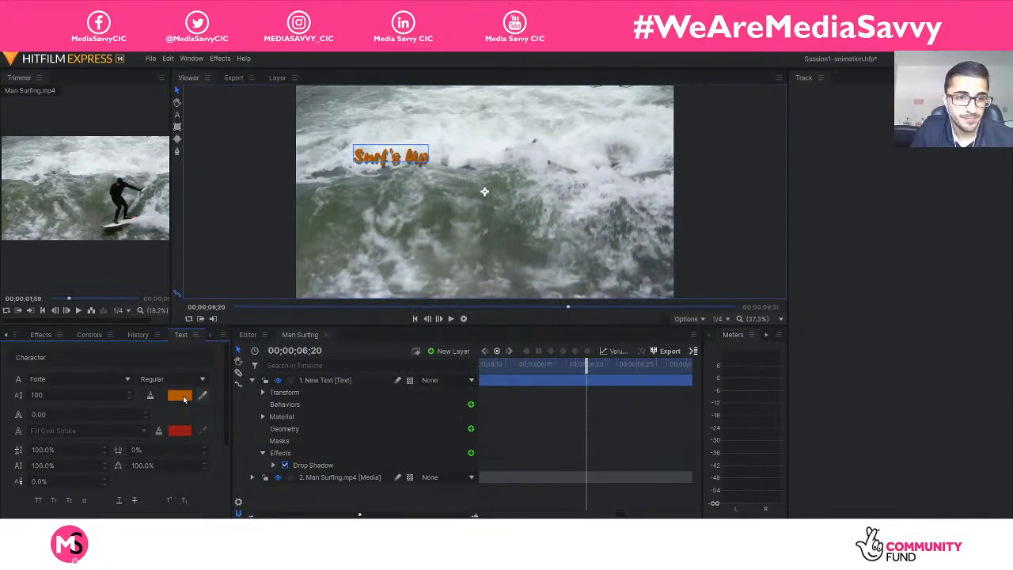
Try violet-blue #5500ff and spring green #00ff7f as the fill of the "Surf's Up" text.
{"action": "left_click", "coordinate": [184, 395]}
{"action": "left_click", "coordinate": [371, 254]}
{"action": "left_click", "coordinate": [597, 392]}
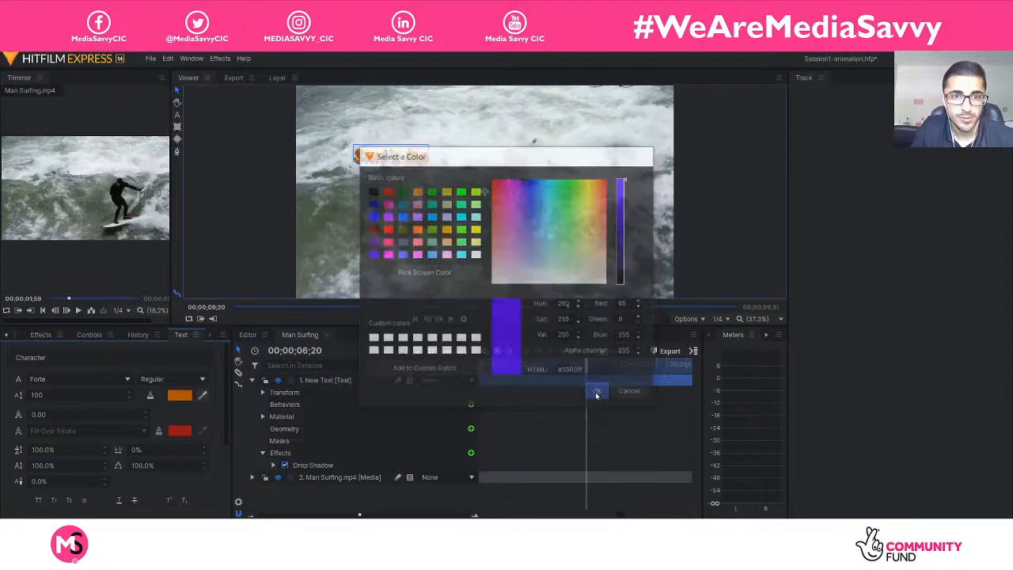
{"action": "left_click", "coordinate": [180, 396]}
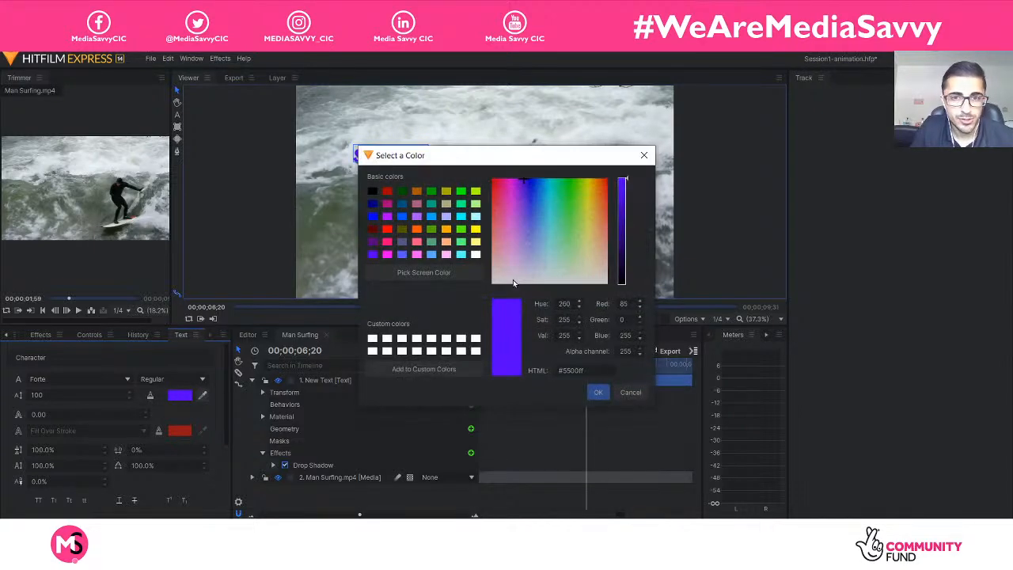
{"action": "left_click", "coordinate": [461, 204]}
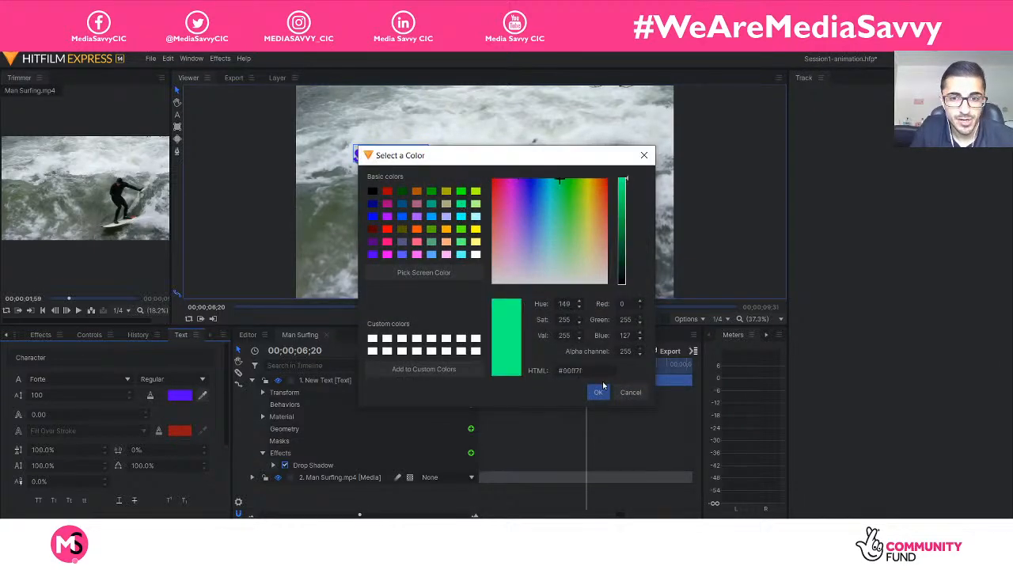
{"action": "left_click", "coordinate": [602, 390]}
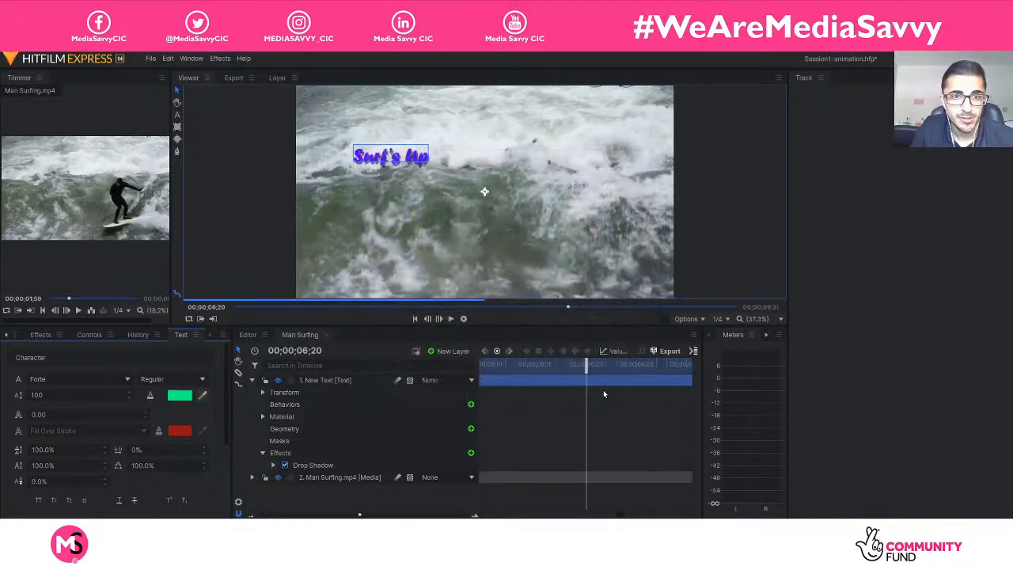
Change the fill of the "Surf's Up" text to the light grey #c6c6c6.
{"action": "left_click", "coordinate": [181, 395]}
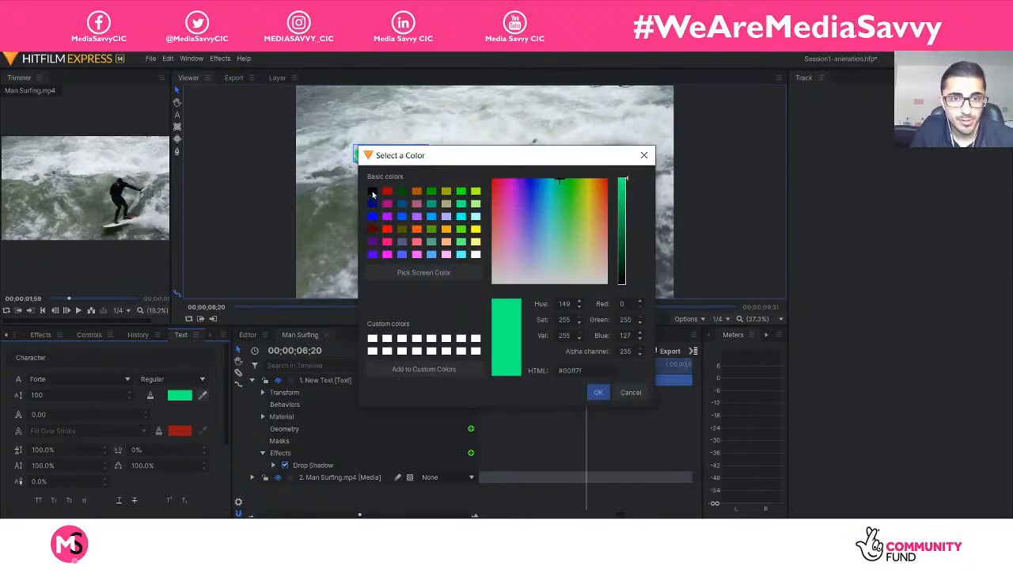
{"action": "left_click", "coordinate": [373, 192]}
{"action": "left_click", "coordinate": [625, 203]}
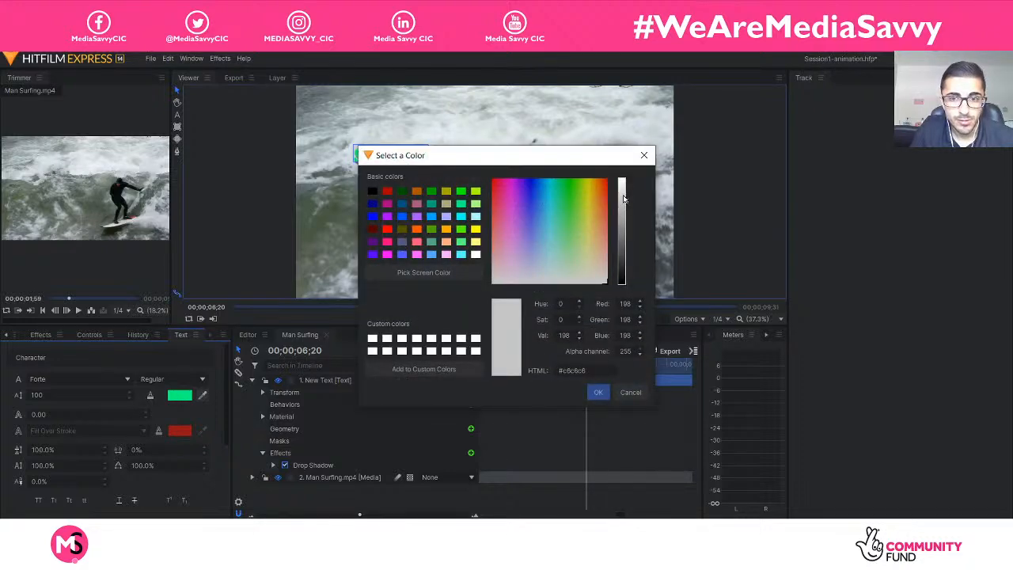
{"action": "left_click", "coordinate": [599, 387]}
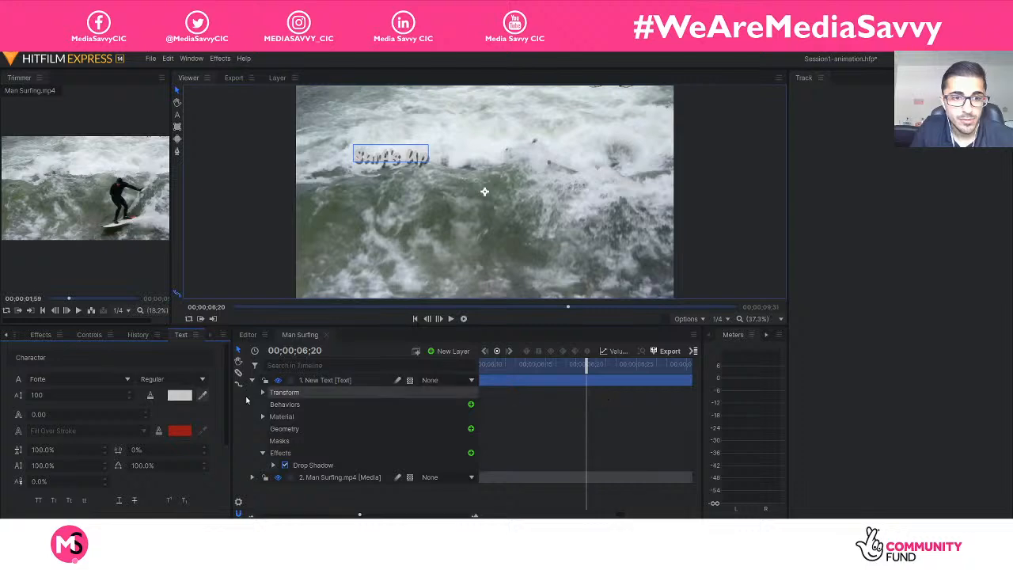
{"action": "left_click", "coordinate": [177, 398]}
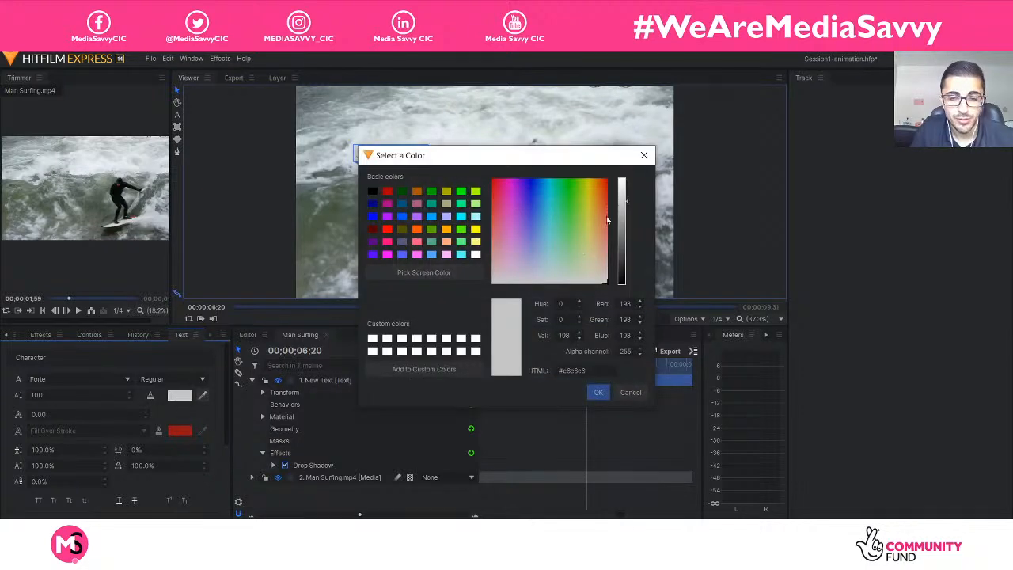
{"action": "left_click", "coordinate": [598, 392]}
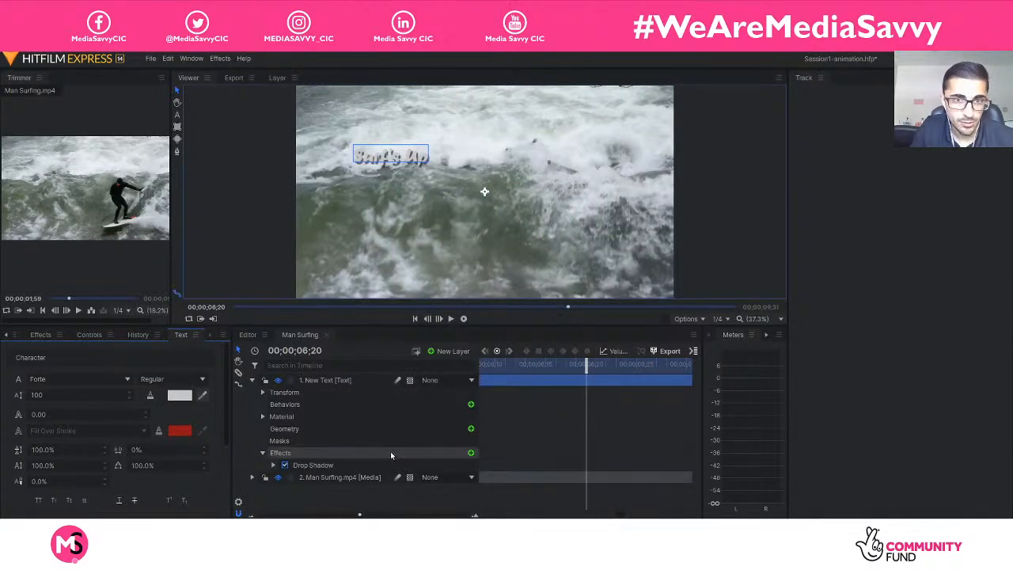
Look for a stroke effect for the text layer and add the Emboss effect from the Stylize category.
{"action": "left_click", "coordinate": [470, 453]}
{"action": "type", "text": "strok"}
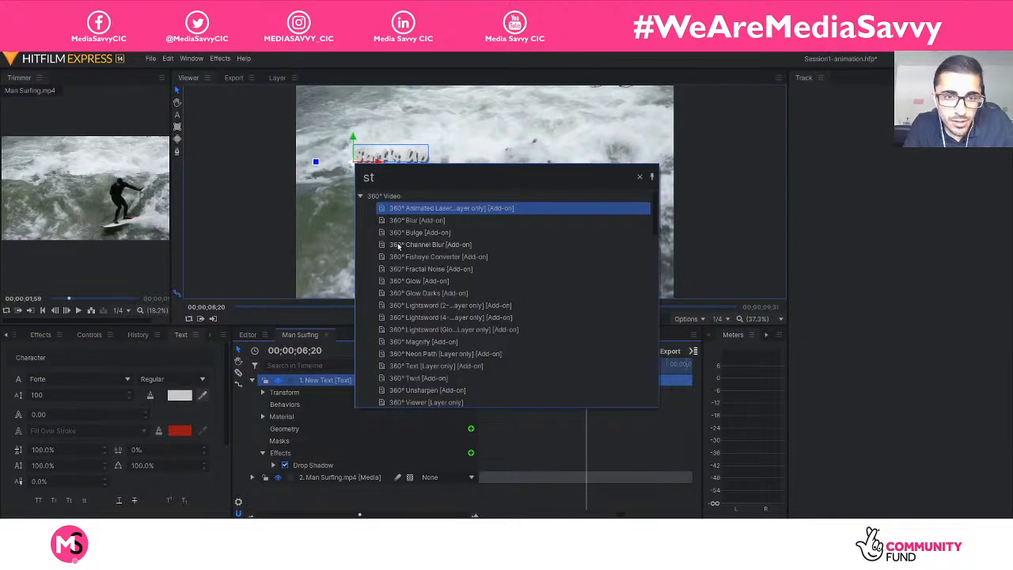
{"action": "type", "text": "ro"}
{"action": "key", "text": "BackSpace"}
{"action": "key", "text": "BackSpace"}
{"action": "key", "text": "BackSpace"}
{"action": "key", "text": "BackSpace"}
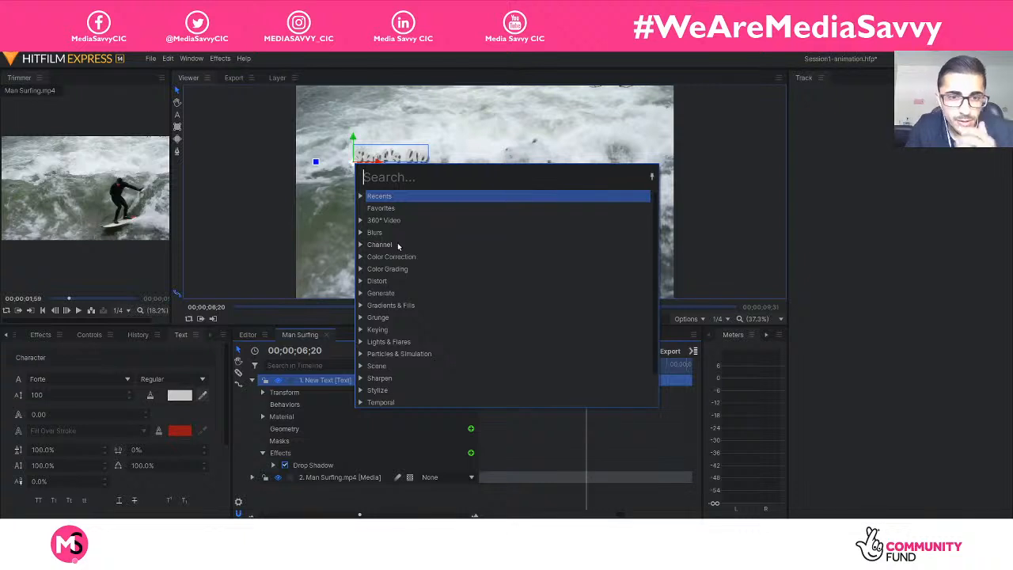
{"action": "scroll", "coordinate": [418, 291], "scroll_direction": "down", "scroll_amount": 1}
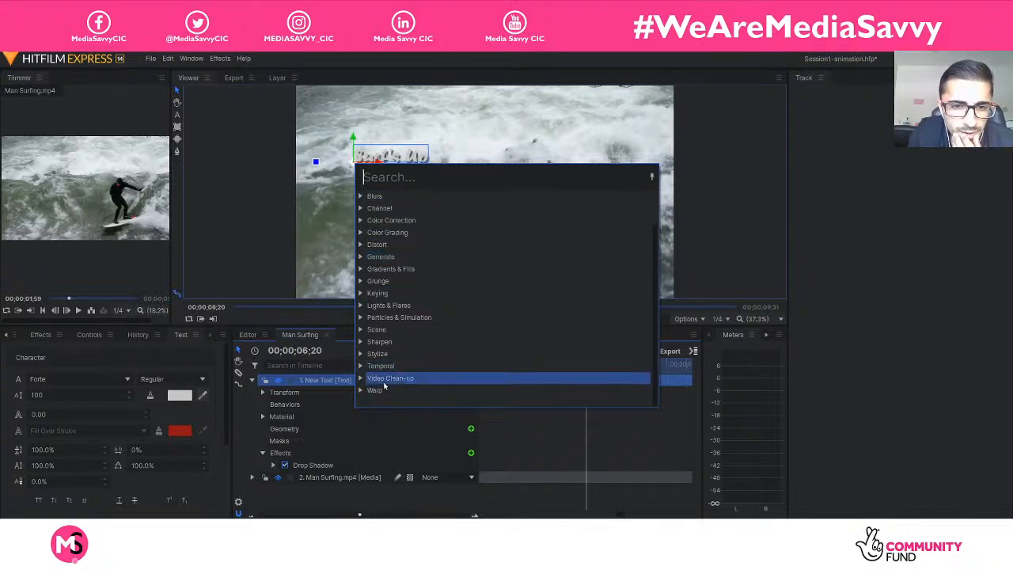
{"action": "left_click", "coordinate": [378, 354]}
{"action": "scroll", "coordinate": [410, 372], "scroll_direction": "down", "scroll_amount": 1}
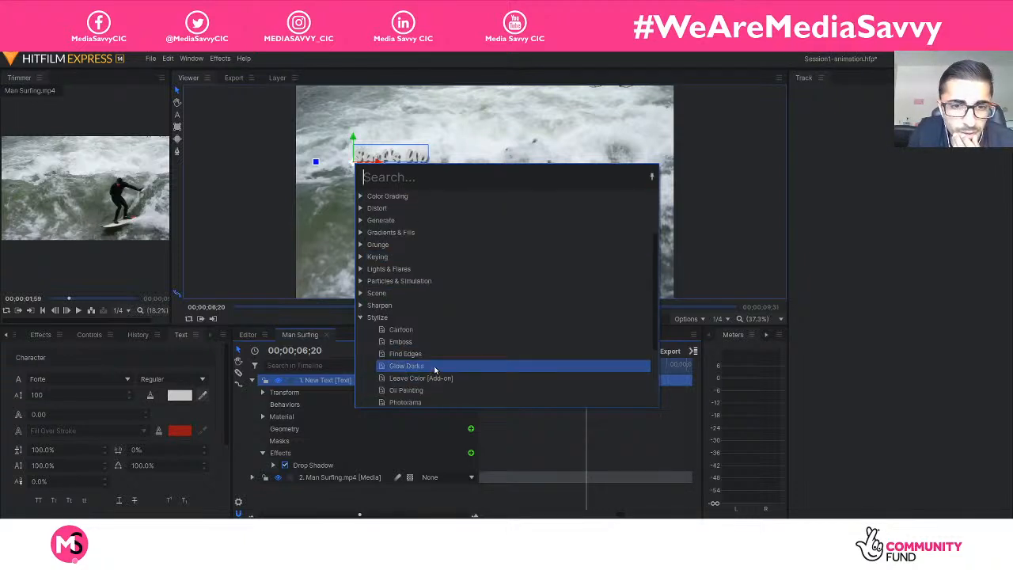
{"action": "left_click", "coordinate": [419, 341]}
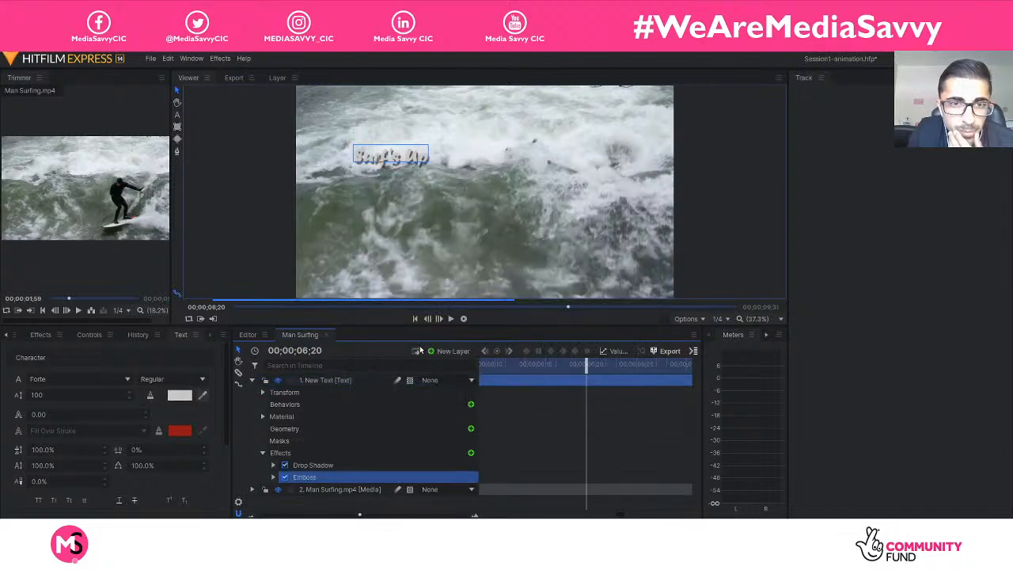
Try lowering the Emboss effect's Blend Amount and remove the effect from the text layer.
{"action": "left_click", "coordinate": [274, 477]}
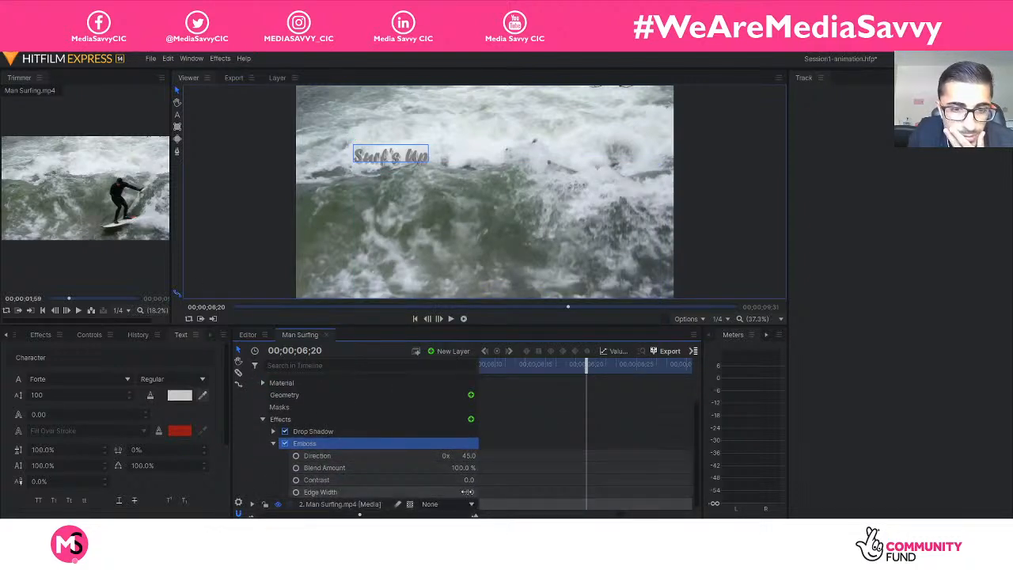
{"action": "left_click_drag", "start_coordinate": [464, 469], "coordinate": [416, 456]}
{"action": "left_click", "coordinate": [332, 447]}
{"action": "key", "text": "Delete"}
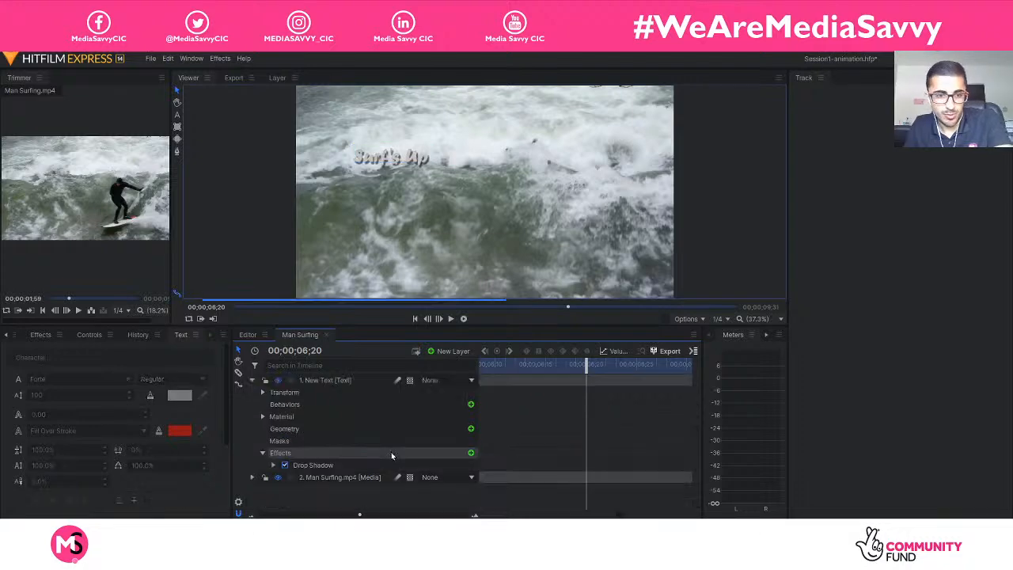
Change the fill colour of the "Surf's Up" text to black (#000000) and deselect the text layer.
{"action": "left_click", "coordinate": [325, 380]}
{"action": "left_click", "coordinate": [180, 394]}
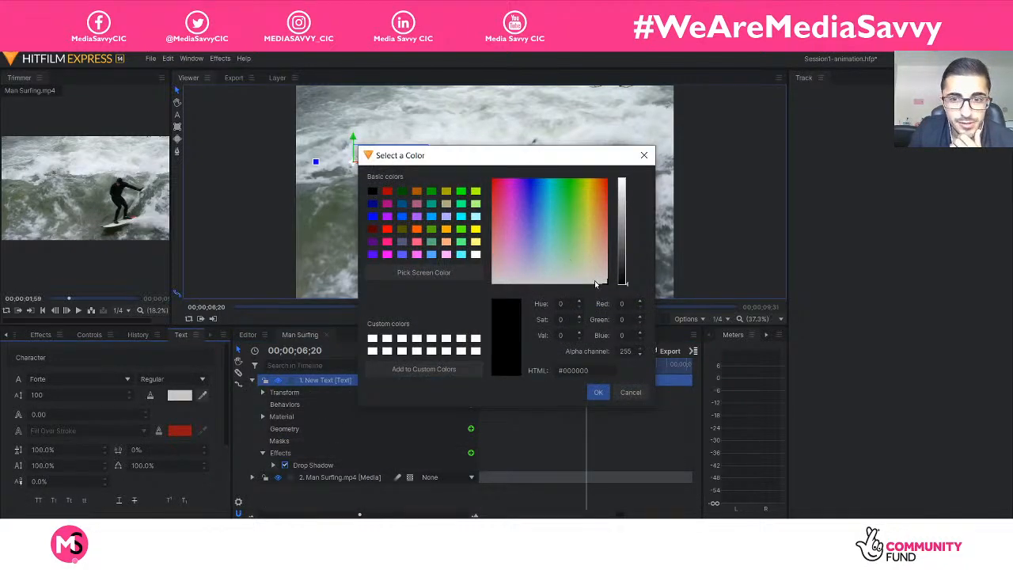
{"action": "left_click", "coordinate": [497, 189]}
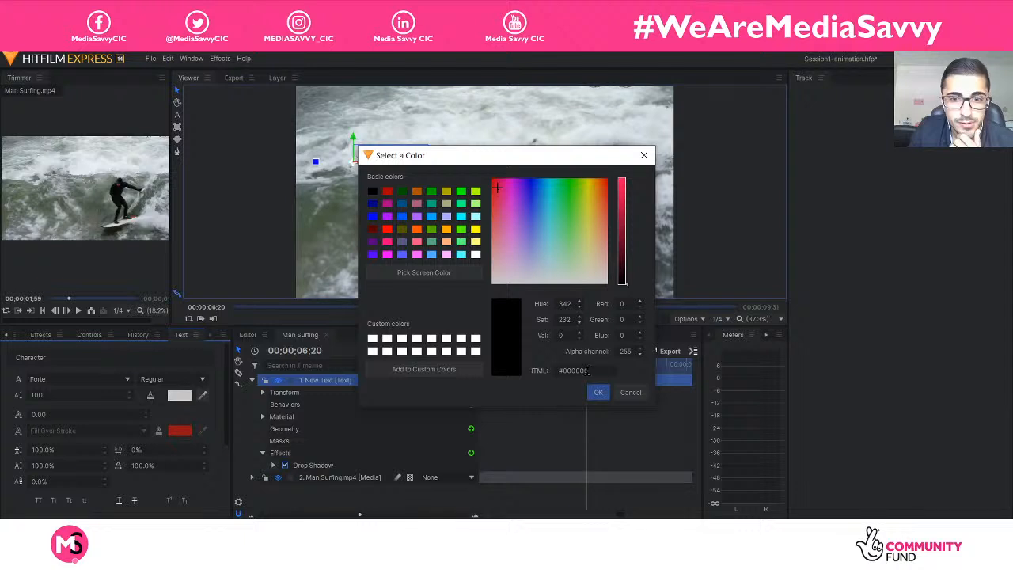
{"action": "left_click", "coordinate": [598, 392]}
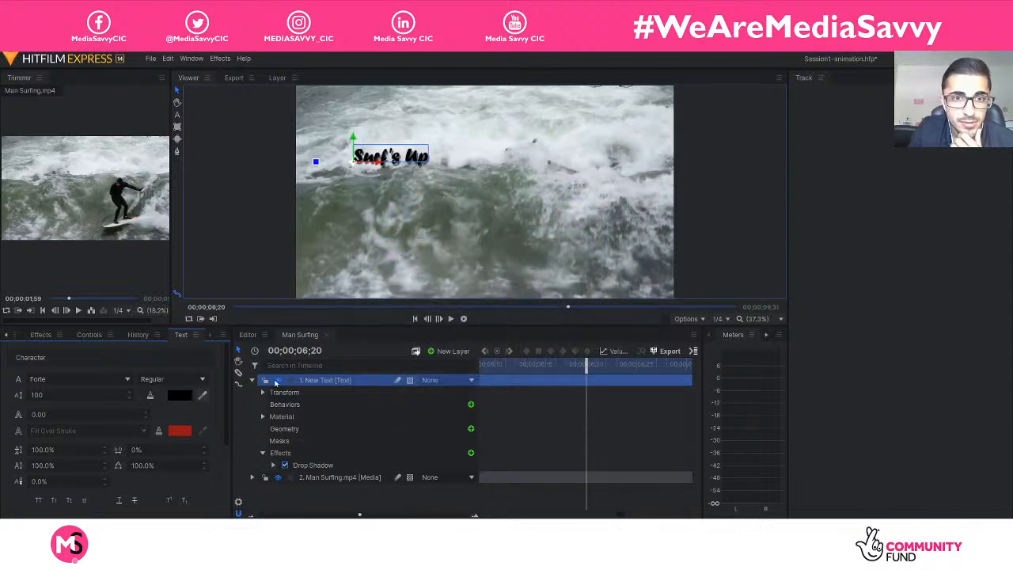
{"action": "left_click", "coordinate": [311, 446]}
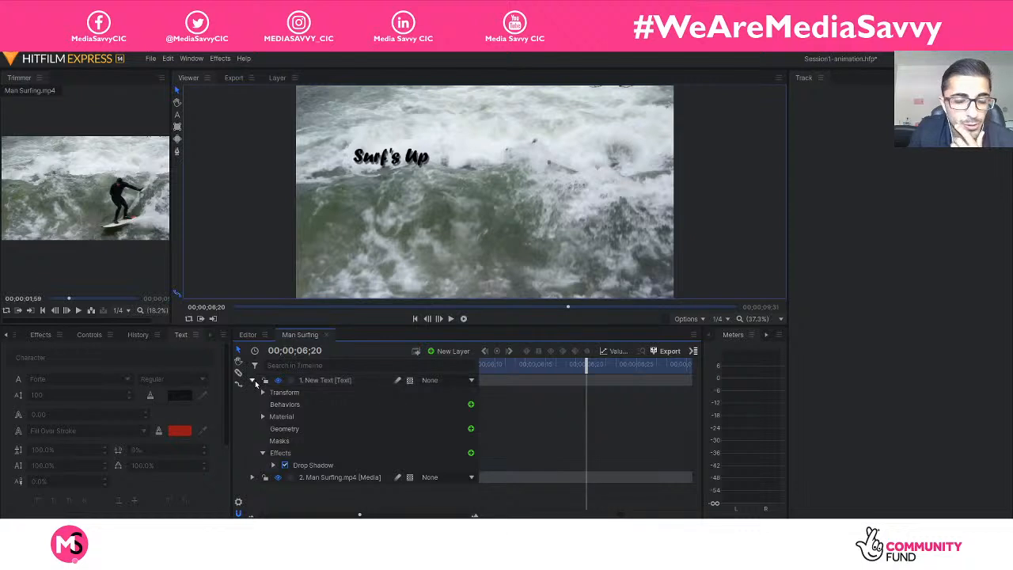
Collapse the text layer, expand the Man Surfing.mp4 layer, and select its Tracker to check the available target layers.
{"action": "left_click", "coordinate": [252, 381]}
{"action": "left_click", "coordinate": [252, 393]}
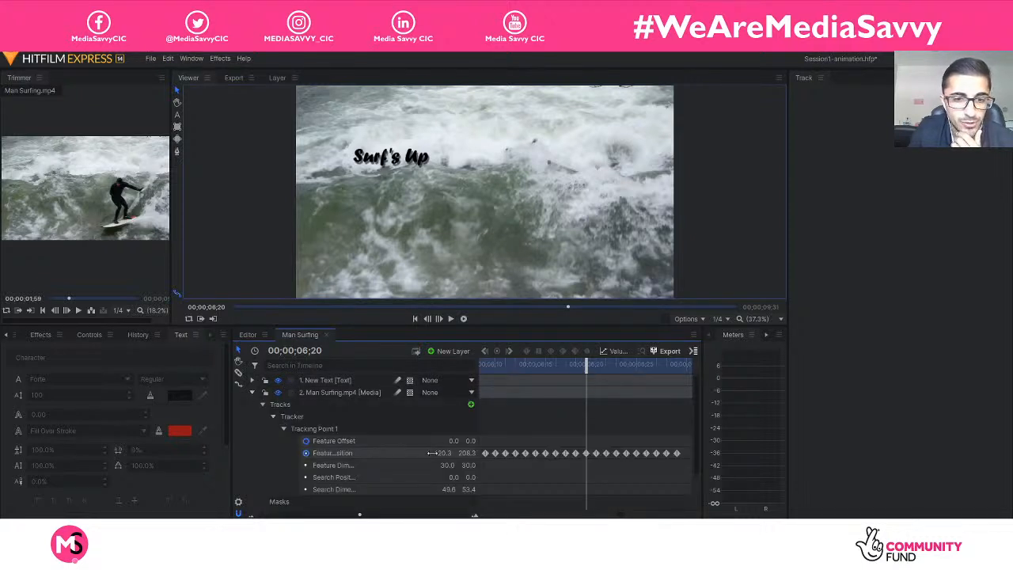
{"action": "left_click_drag", "start_coordinate": [359, 514], "coordinate": [230, 518]}
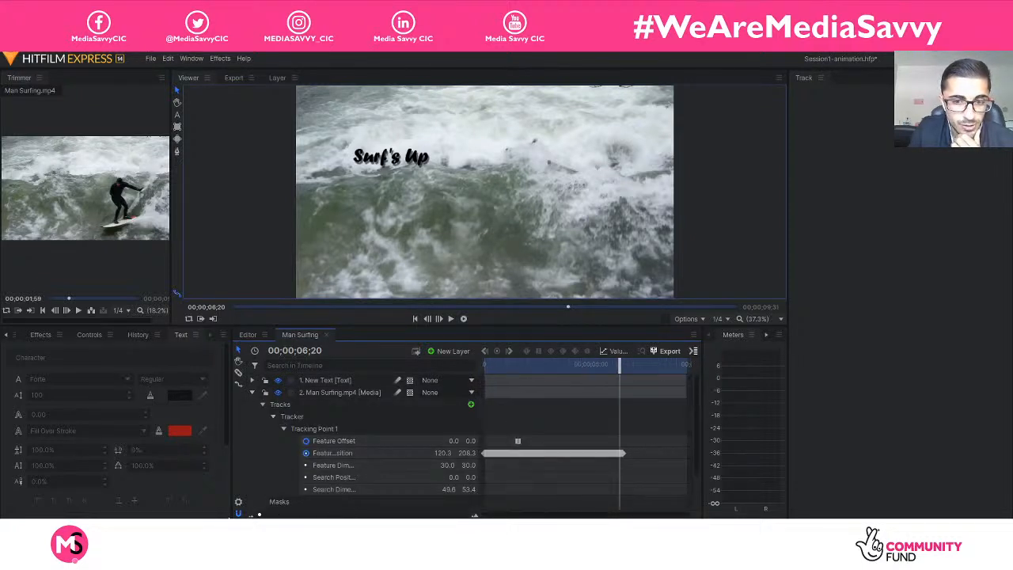
{"action": "left_click", "coordinate": [302, 416]}
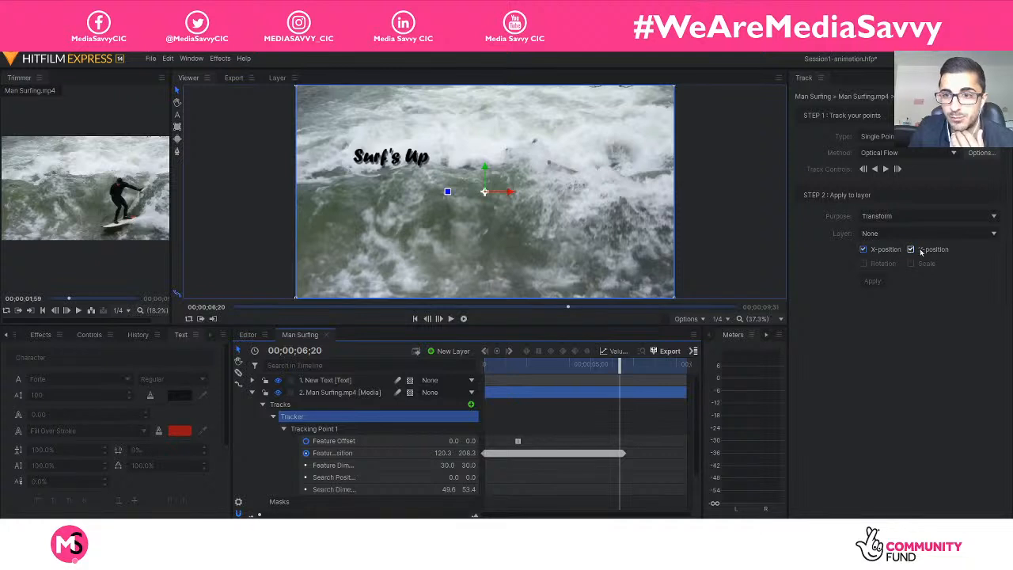
{"action": "left_click", "coordinate": [877, 233]}
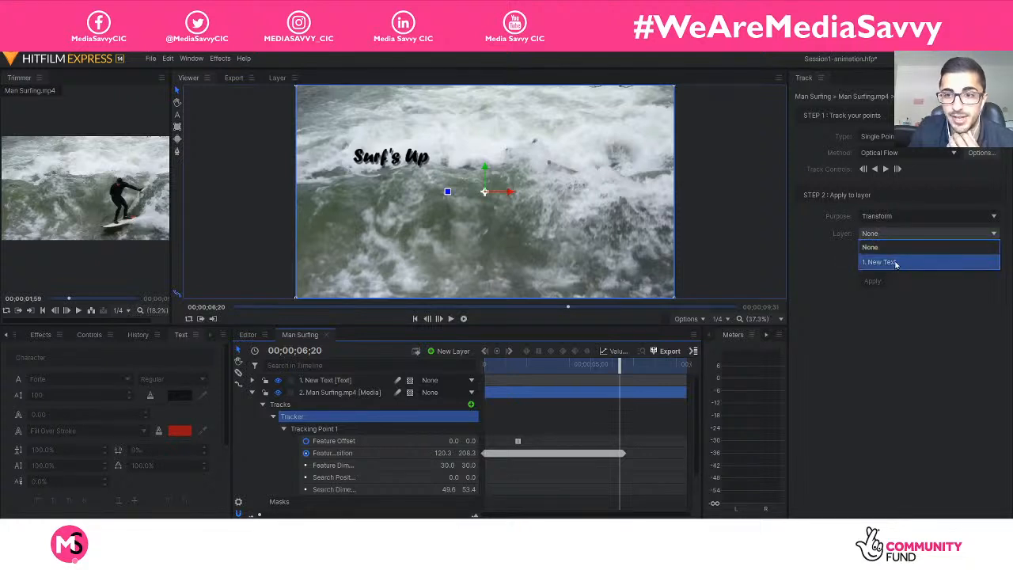
{"action": "left_click", "coordinate": [908, 327]}
Rename the New Text layer as "Surf's up".
{"action": "left_click", "coordinate": [322, 380]}
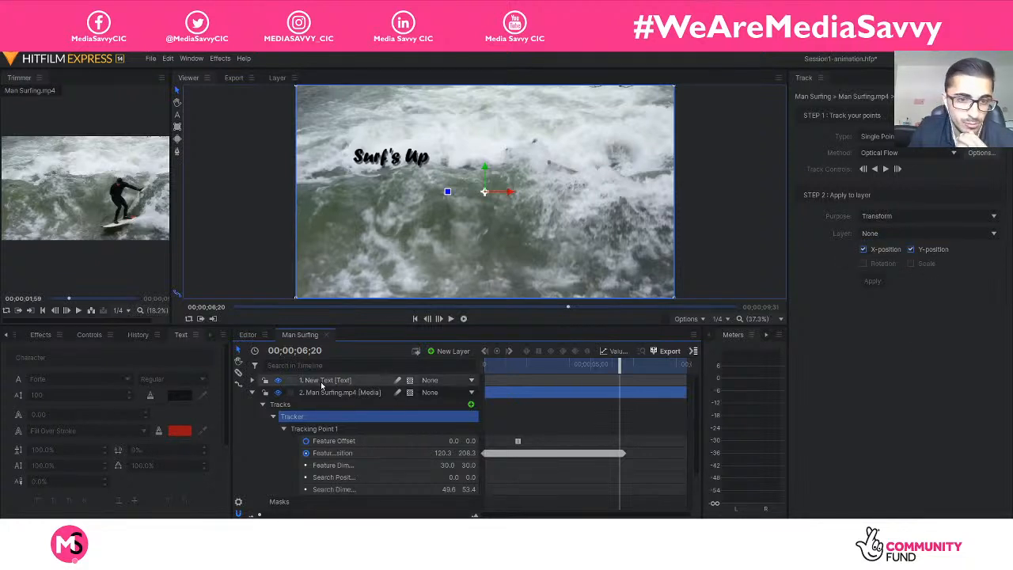
{"action": "right_click", "coordinate": [326, 381]}
{"action": "right_click", "coordinate": [305, 381]}
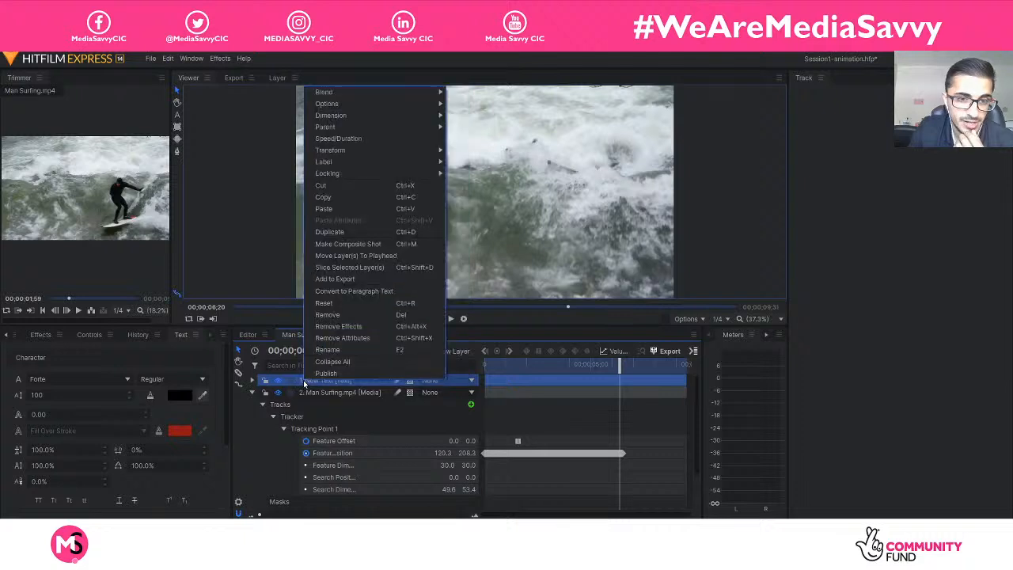
{"action": "left_click", "coordinate": [352, 349]}
{"action": "type", "text": "Surf"}
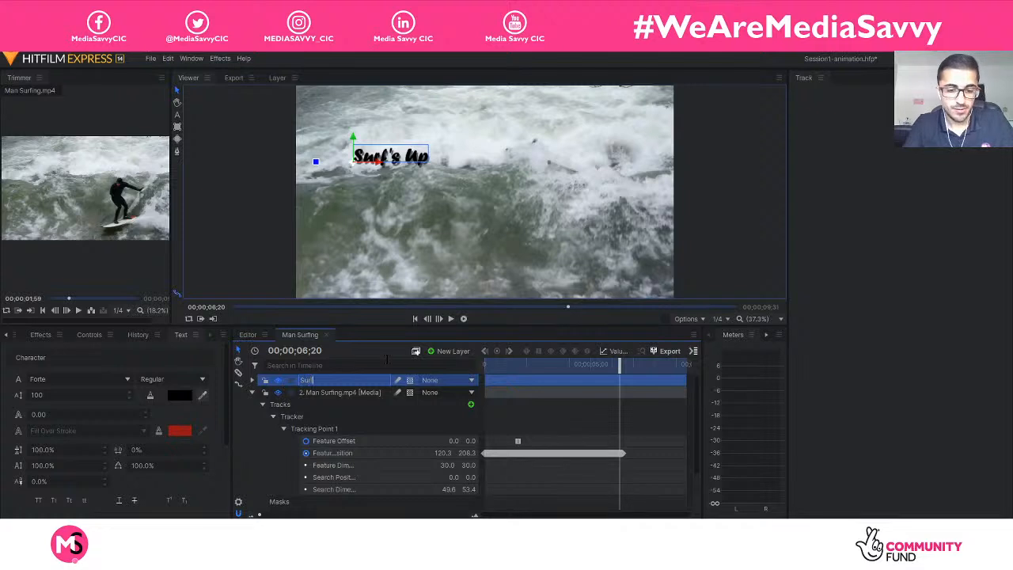
{"action": "type", "text": "'s up"}
{"action": "key", "text": "Return"}
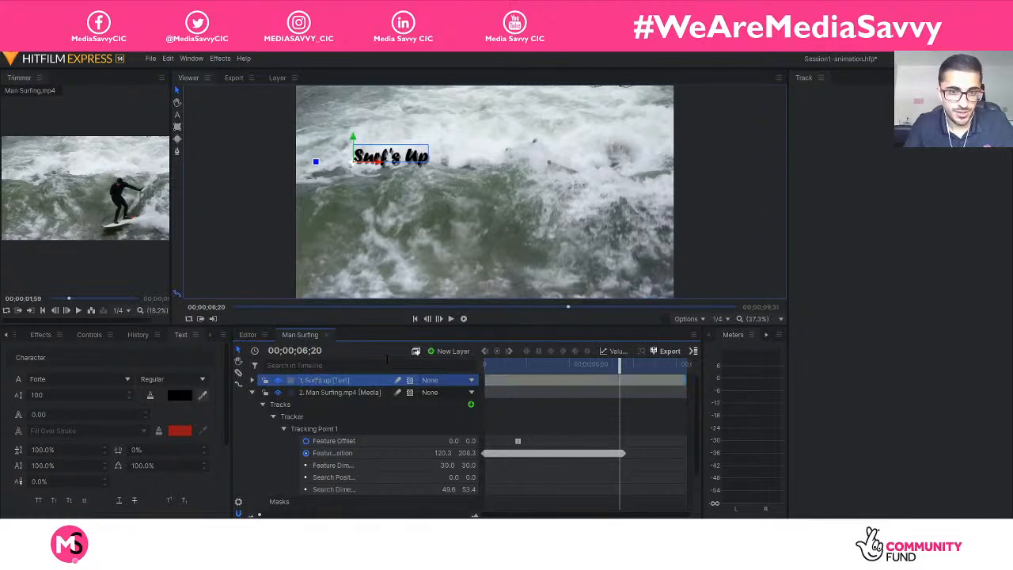
Apply the Man Surfing.mp4 Tracker's X and Y position to the "Surf's up" layer with the Transform purpose.
{"action": "left_click", "coordinate": [300, 416]}
{"action": "left_click", "coordinate": [334, 428]}
{"action": "left_click", "coordinate": [326, 420]}
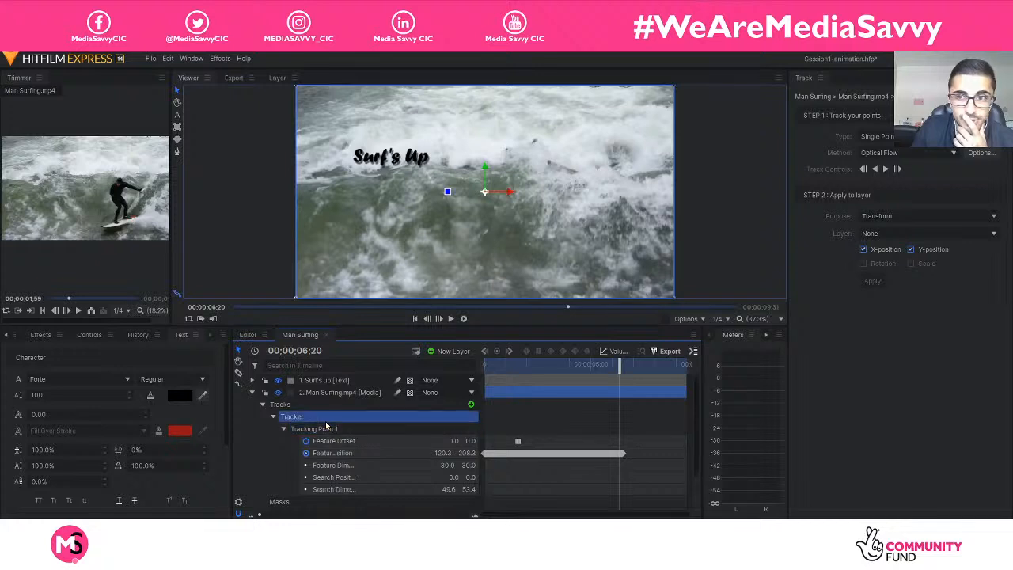
{"action": "left_click", "coordinate": [874, 233]}
{"action": "left_click", "coordinate": [887, 264]}
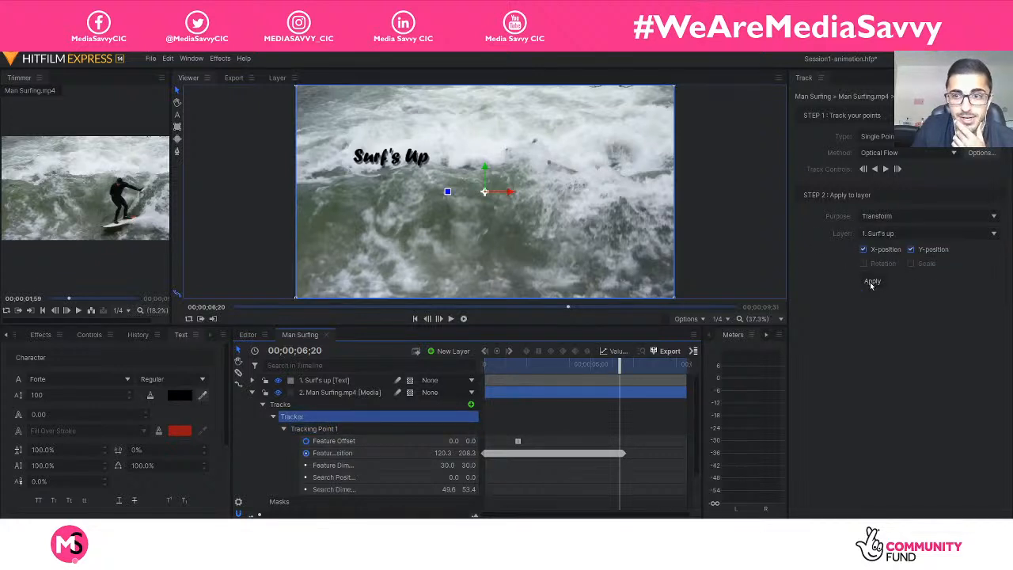
{"action": "left_click", "coordinate": [871, 282]}
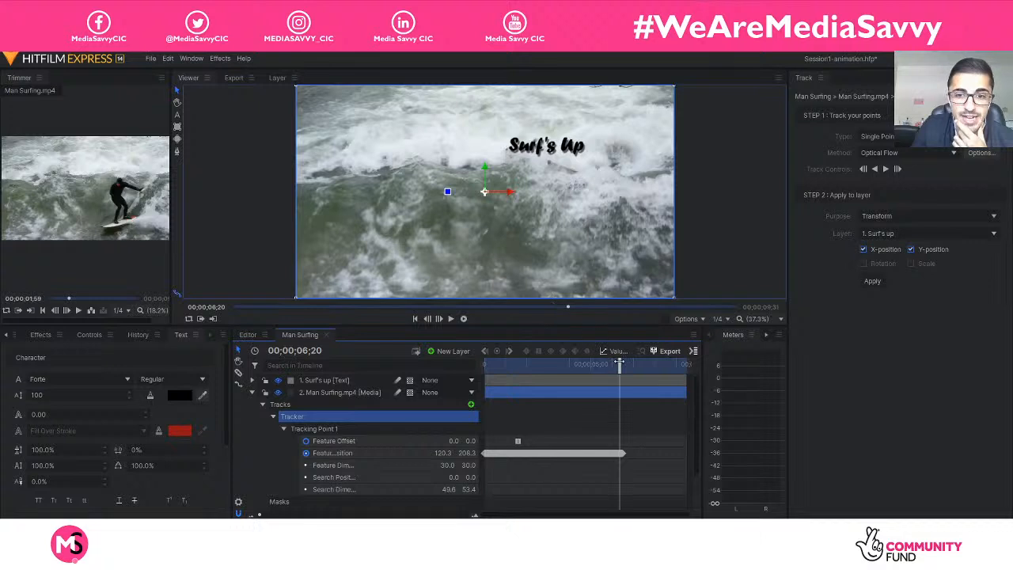
At the start of the shot, shift the "Surf's up" layer's anchor point to about 185, -74 to place the text above the surfer's head.
{"action": "left_click_drag", "start_coordinate": [619, 363], "coordinate": [438, 365]}
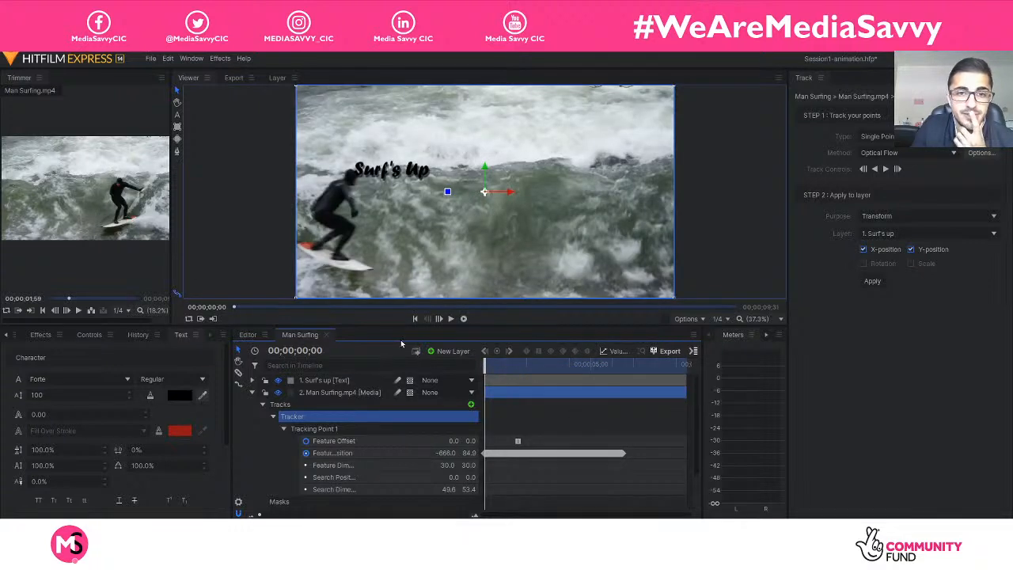
{"action": "left_click", "coordinate": [252, 381]}
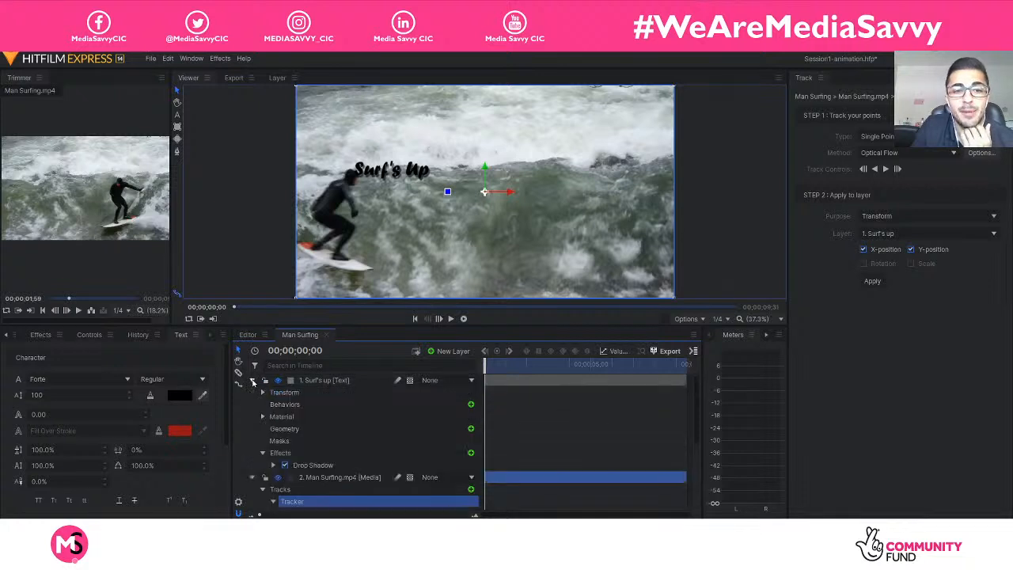
{"action": "left_click", "coordinate": [252, 478]}
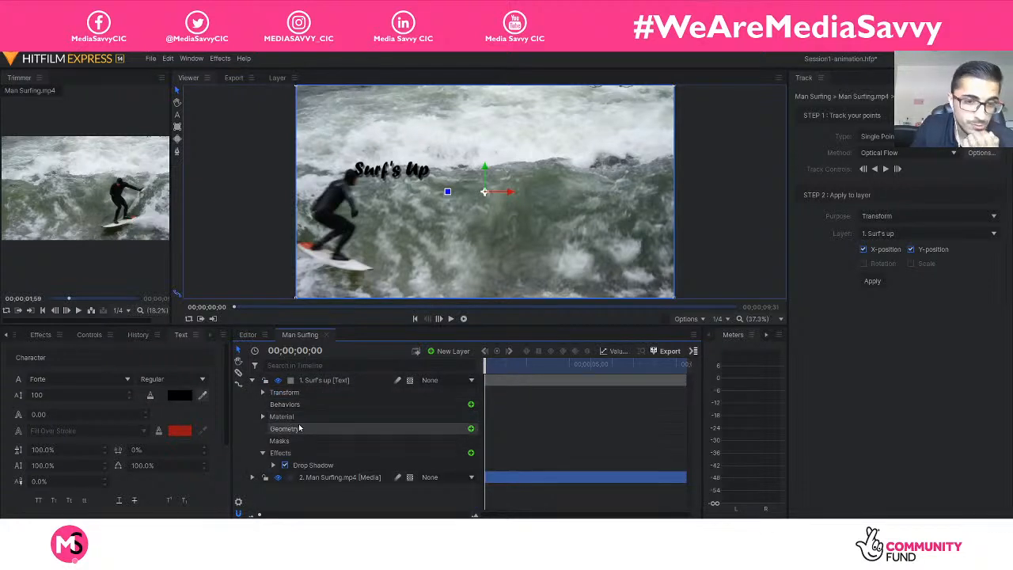
{"action": "left_click", "coordinate": [268, 383]}
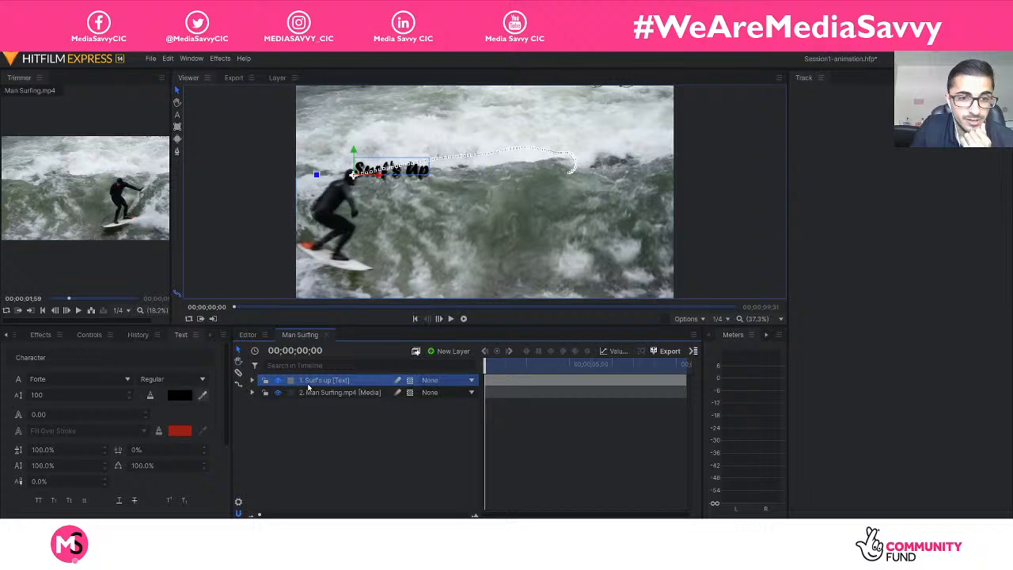
{"action": "left_click", "coordinate": [263, 392]}
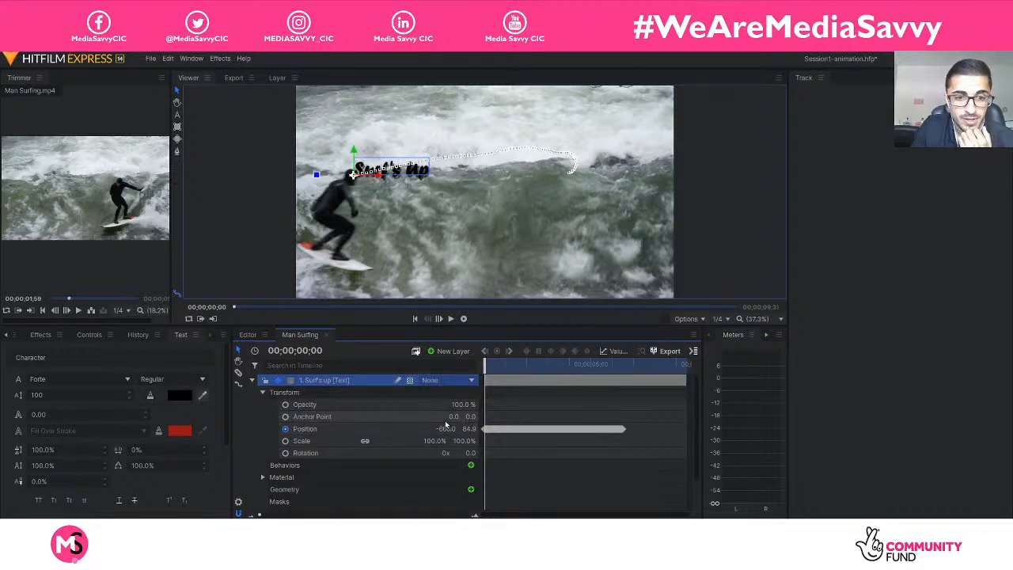
{"action": "left_click_drag", "start_coordinate": [457, 417], "coordinate": [568, 417]}
{"action": "left_click_drag", "start_coordinate": [468, 416], "coordinate": [435, 416]}
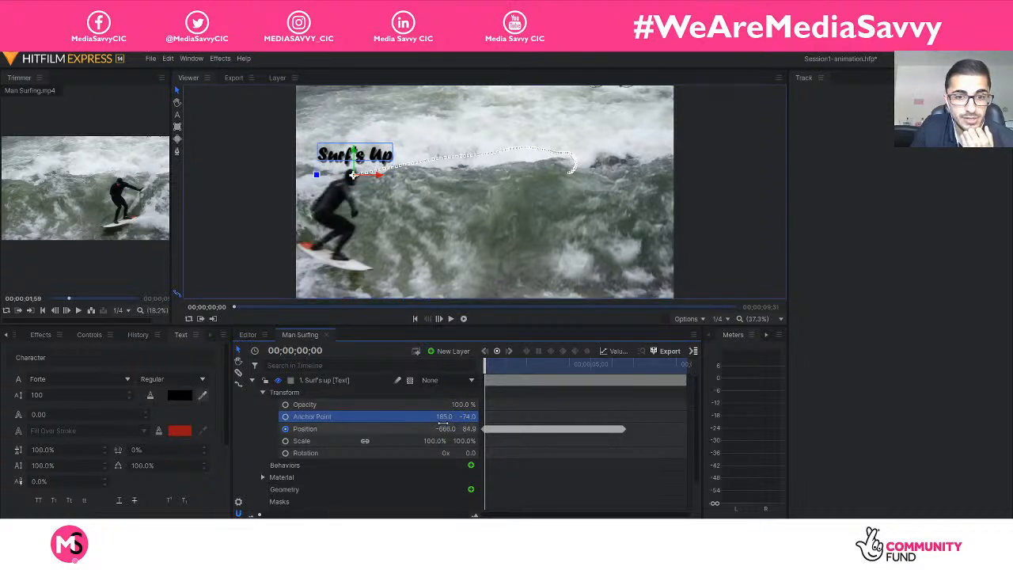
Refine the "Surf's up" anchor point to 187, -95 and play the shot to check the text placement.
{"action": "left_click_drag", "start_coordinate": [445, 416], "coordinate": [459, 417]}
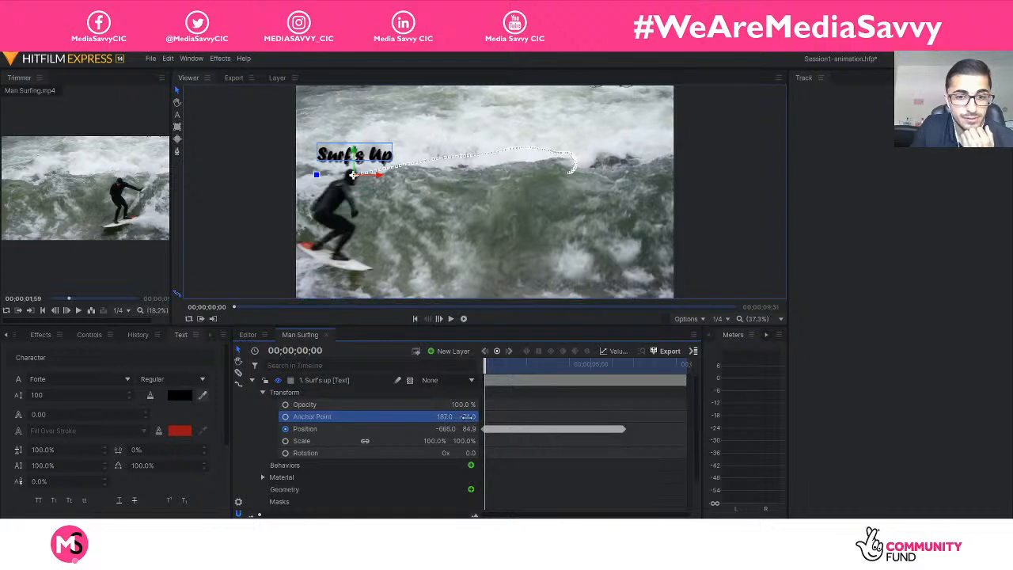
{"action": "left_click", "coordinate": [469, 417]}
{"action": "left_click", "coordinate": [499, 422]}
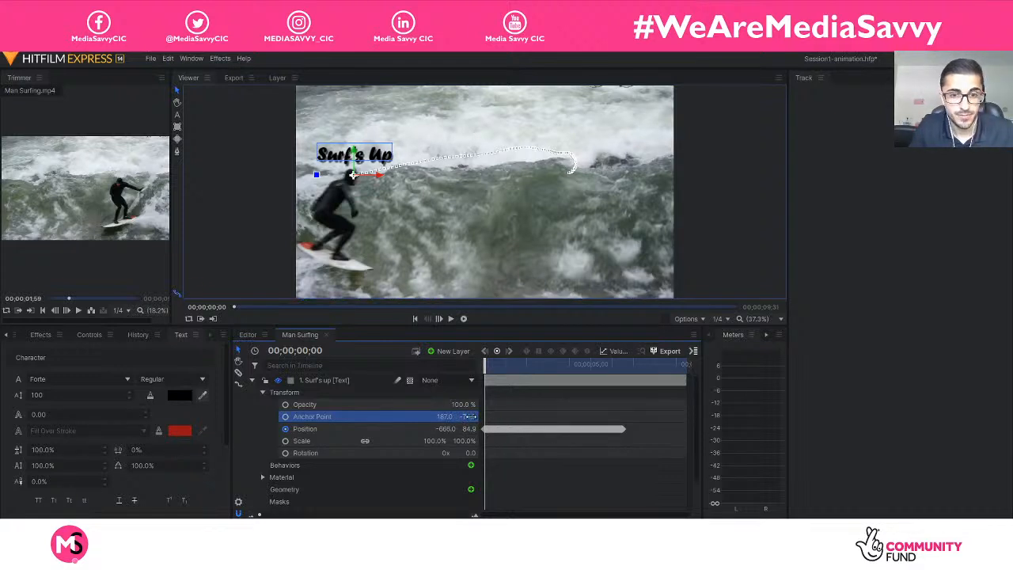
{"action": "key", "text": "ctrl"}
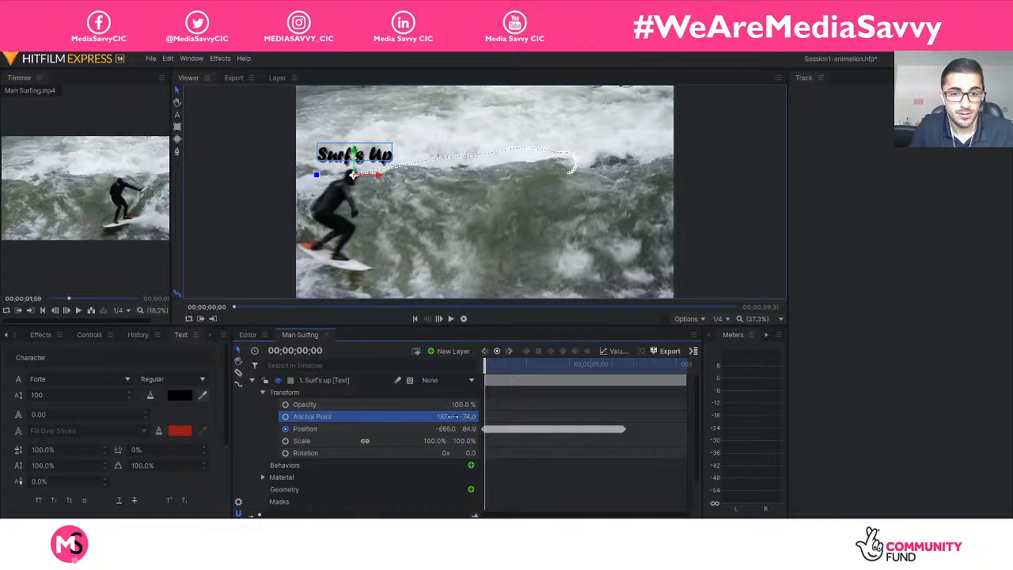
{"action": "left_click_drag", "start_coordinate": [470, 416], "coordinate": [471, 416]}
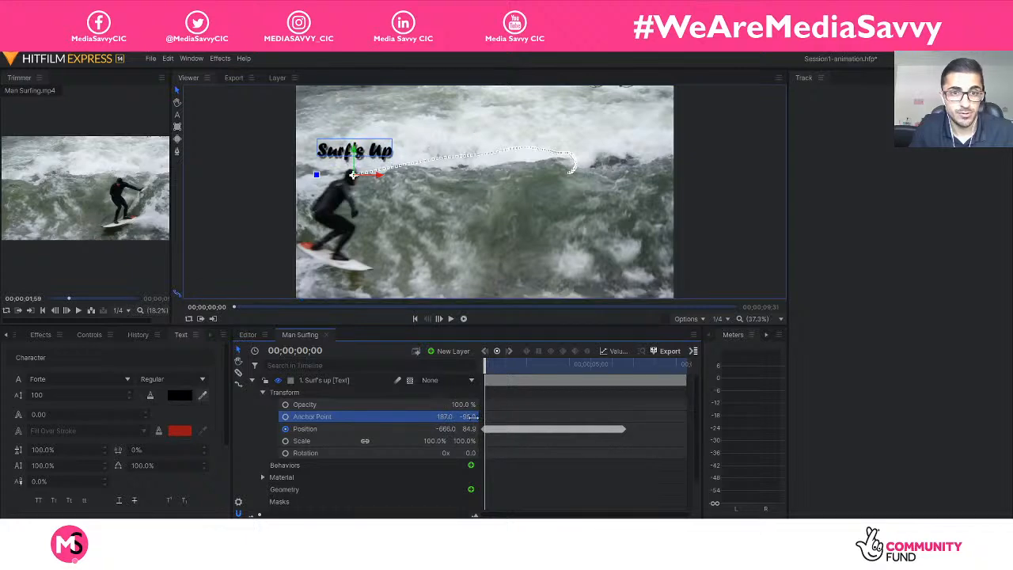
{"action": "key", "text": "space"}
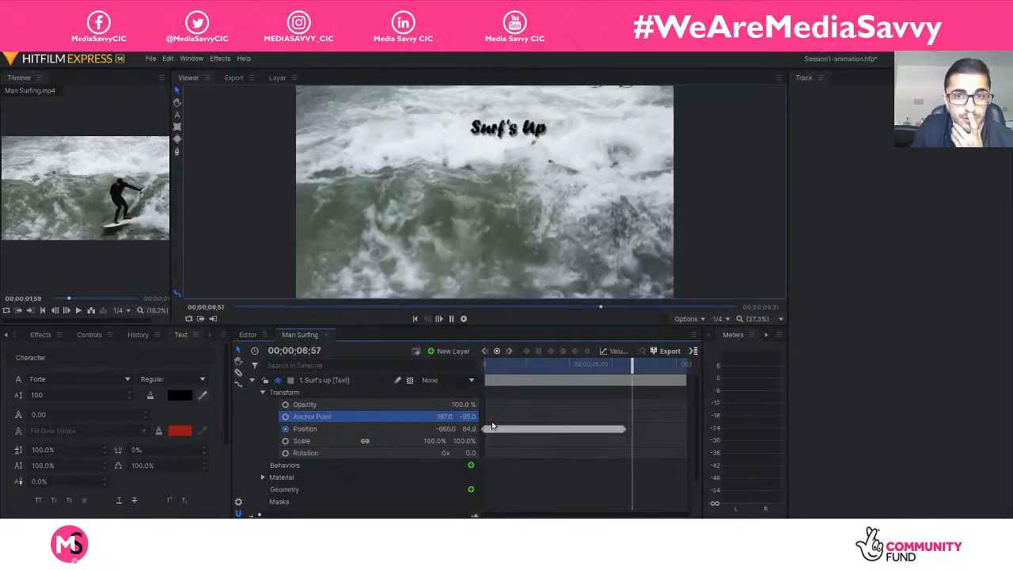
{"action": "key", "text": "space"}
Fade out the "Surf's up" layer with opacity keyframes of 100% at 00;00;06;03 and 0% at 00;00;06;19.
{"action": "left_click_drag", "start_coordinate": [651, 370], "coordinate": [613, 370]}
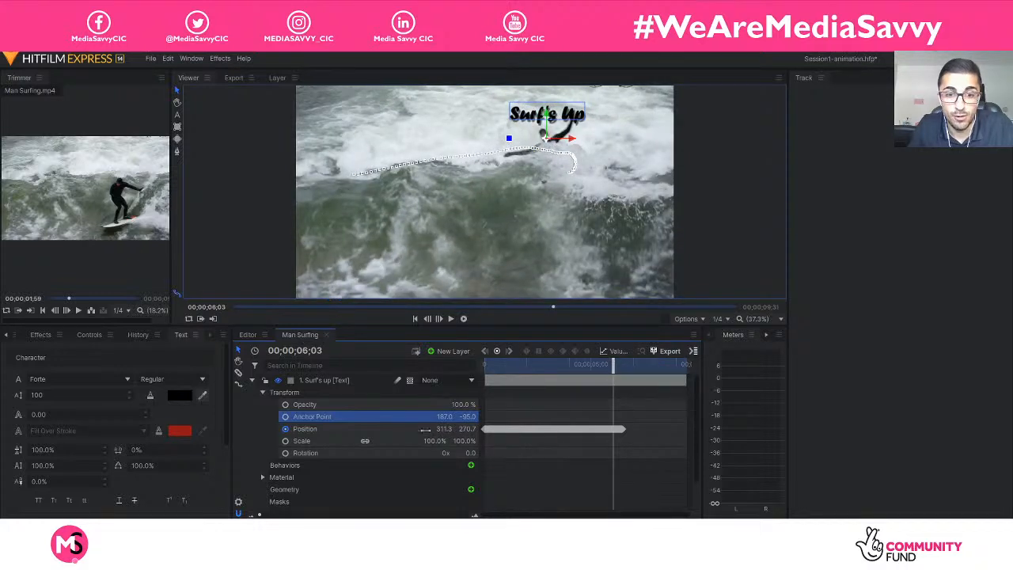
{"action": "left_click", "coordinate": [285, 406]}
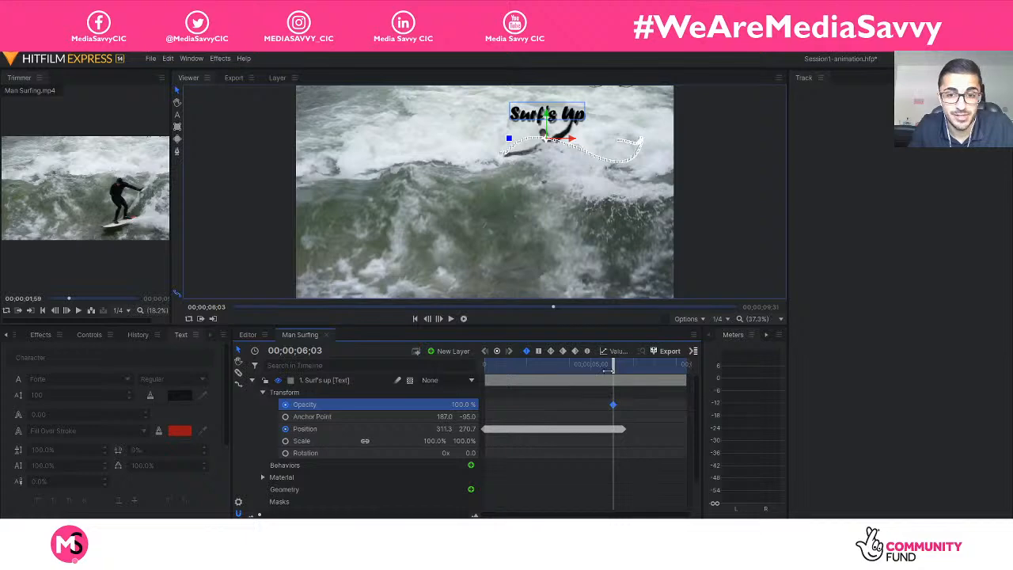
{"action": "left_click_drag", "start_coordinate": [608, 369], "coordinate": [614, 367]}
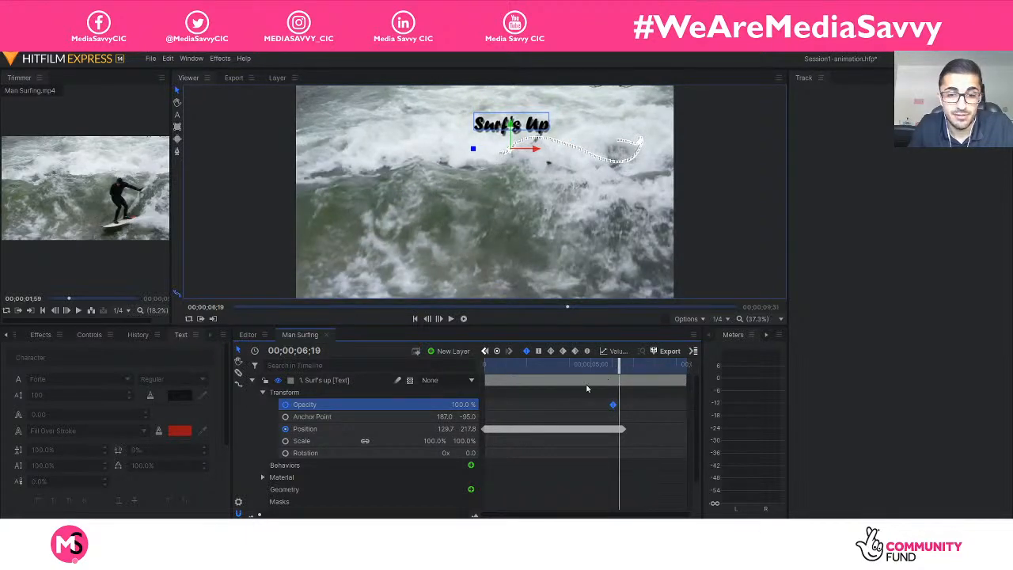
{"action": "left_click", "coordinate": [470, 405]}
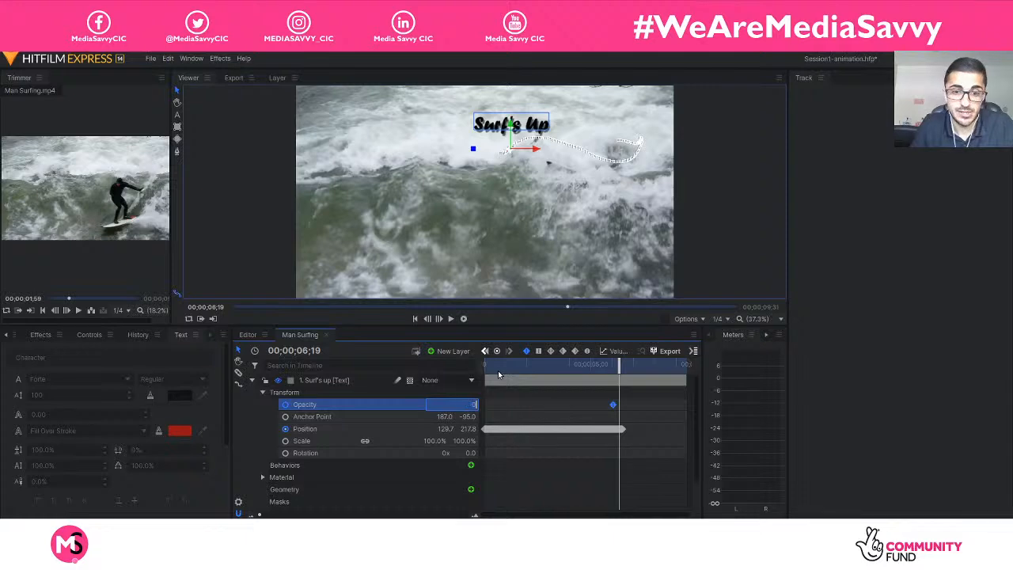
{"action": "key", "text": "Return"}
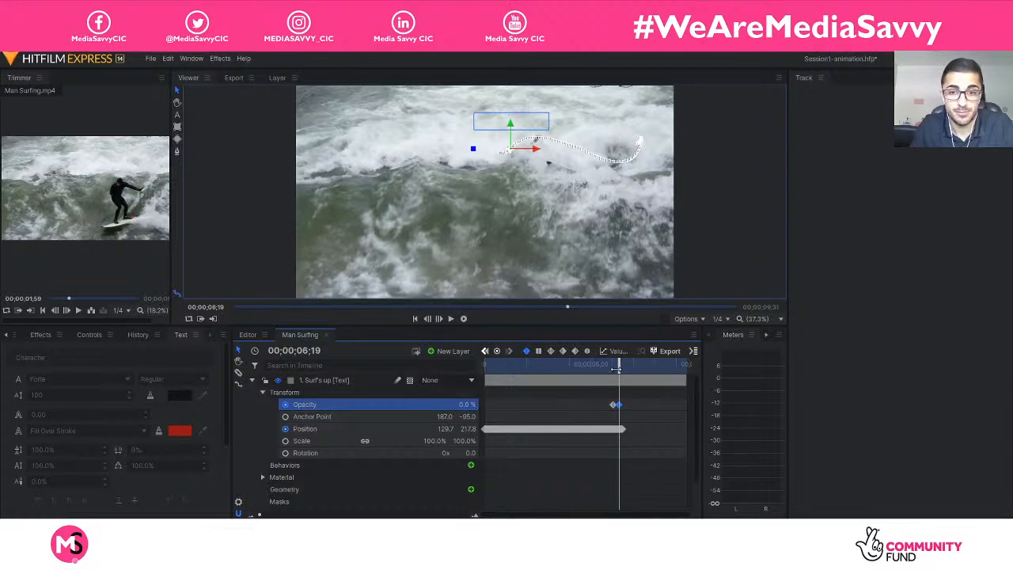
Play the composite shot from its start to check how the tracked text follows the surfer and fades out.
{"action": "left_click_drag", "start_coordinate": [615, 370], "coordinate": [432, 370]}
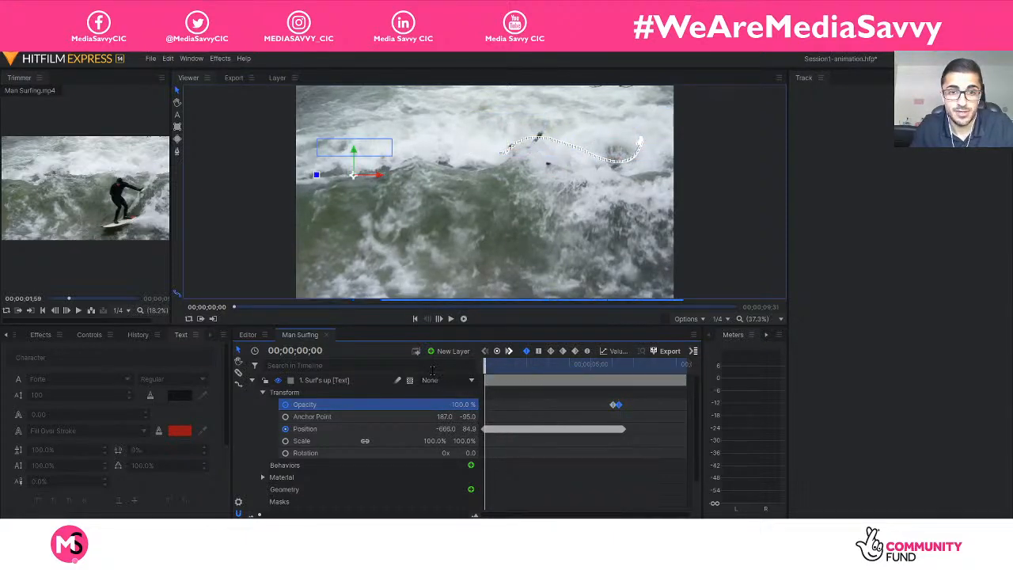
{"action": "key", "text": "space"}
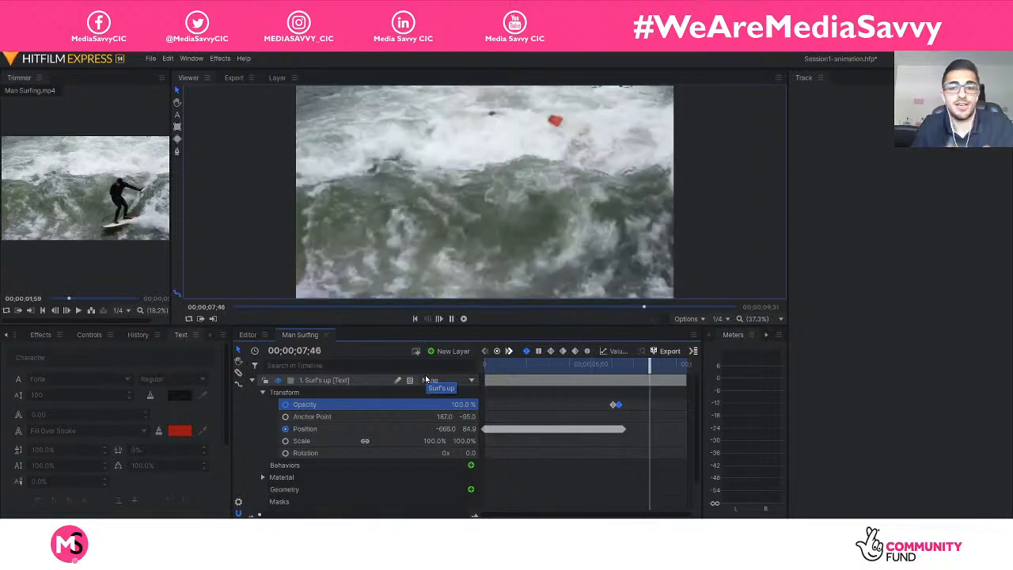
{"action": "key", "text": "space"}
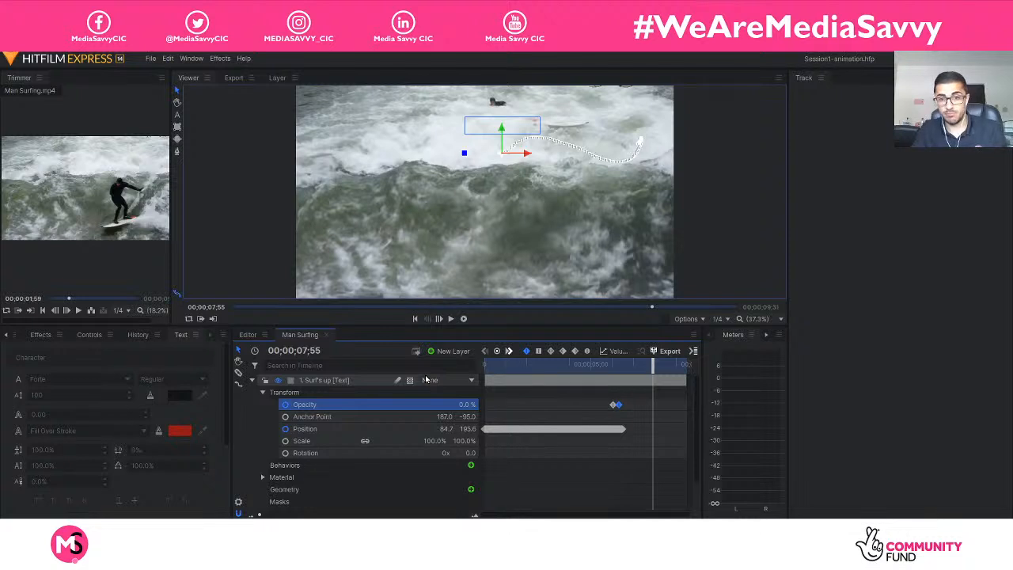
Save the project and collapse the "Surf's up" layer.
{"action": "left_click", "coordinate": [150, 59]}
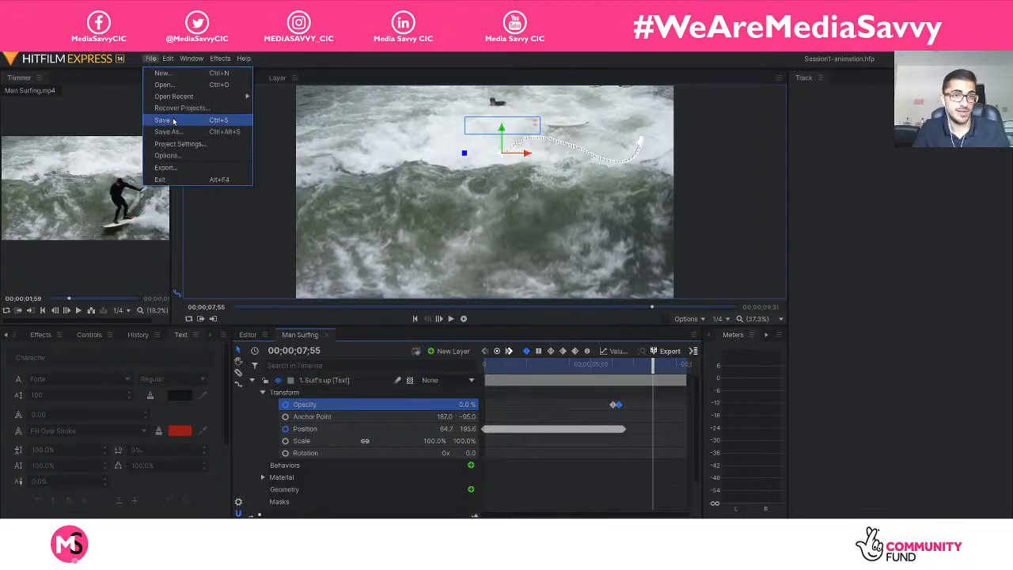
{"action": "left_click", "coordinate": [172, 121]}
{"action": "left_click", "coordinate": [253, 379]}
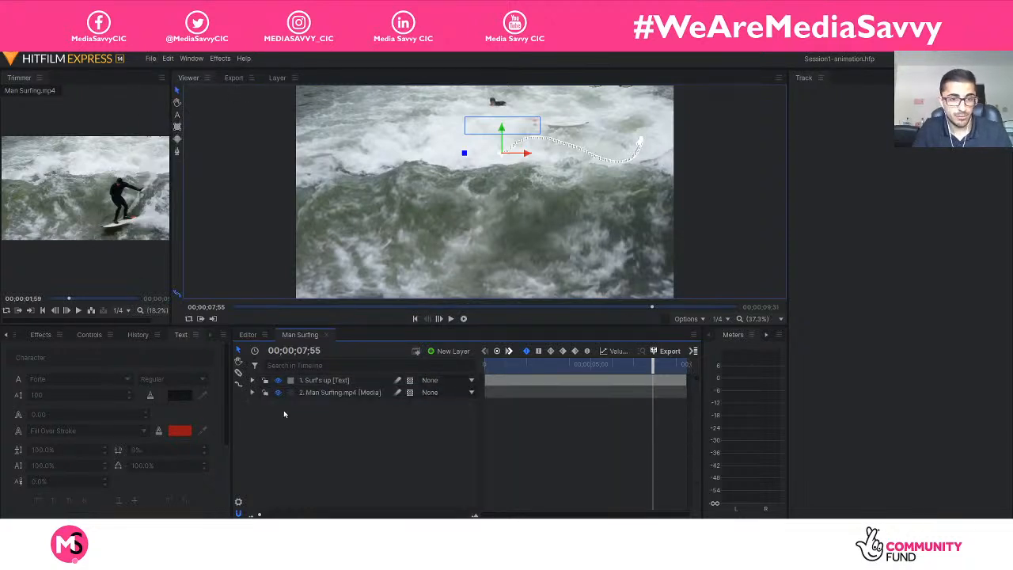
{"action": "left_click", "coordinate": [399, 449]}
Bring up the project's media list and leave all timeline layers deselected.
{"action": "left_click", "coordinate": [359, 380]}
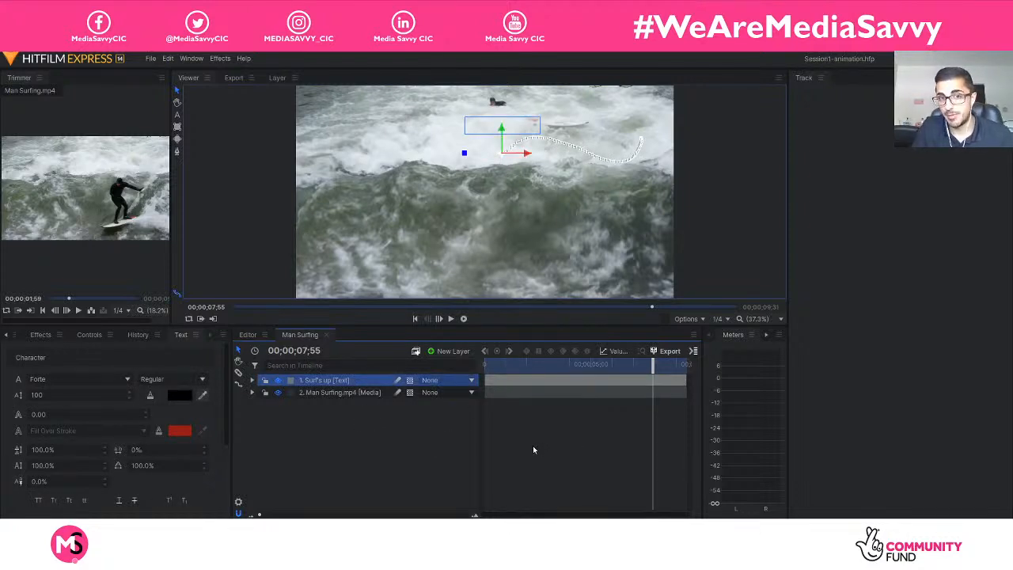
{"action": "left_click", "coordinate": [4, 335]}
{"action": "left_click", "coordinate": [28, 335]}
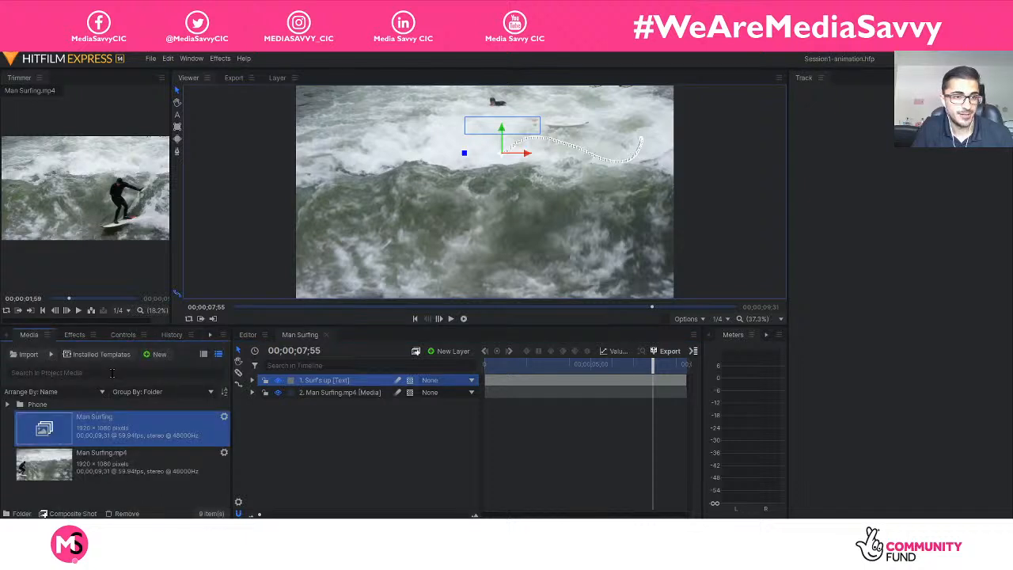
{"action": "left_click", "coordinate": [381, 452]}
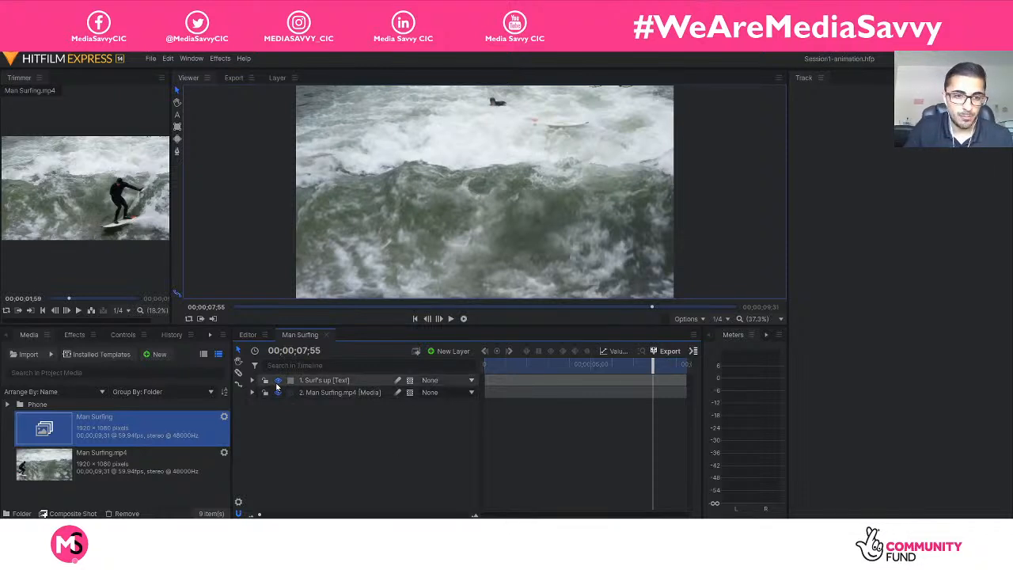
Expand the "Surf's up" layer with its Transform group collapsed and check the effect categories that can be added.
{"action": "left_click", "coordinate": [252, 380]}
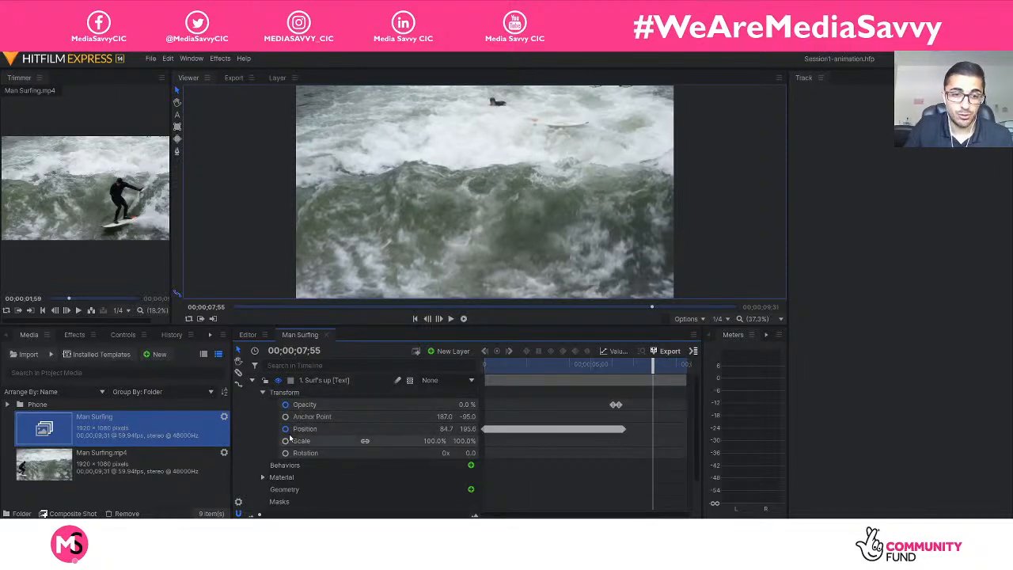
{"action": "left_click", "coordinate": [263, 393]}
{"action": "left_click", "coordinate": [470, 453]}
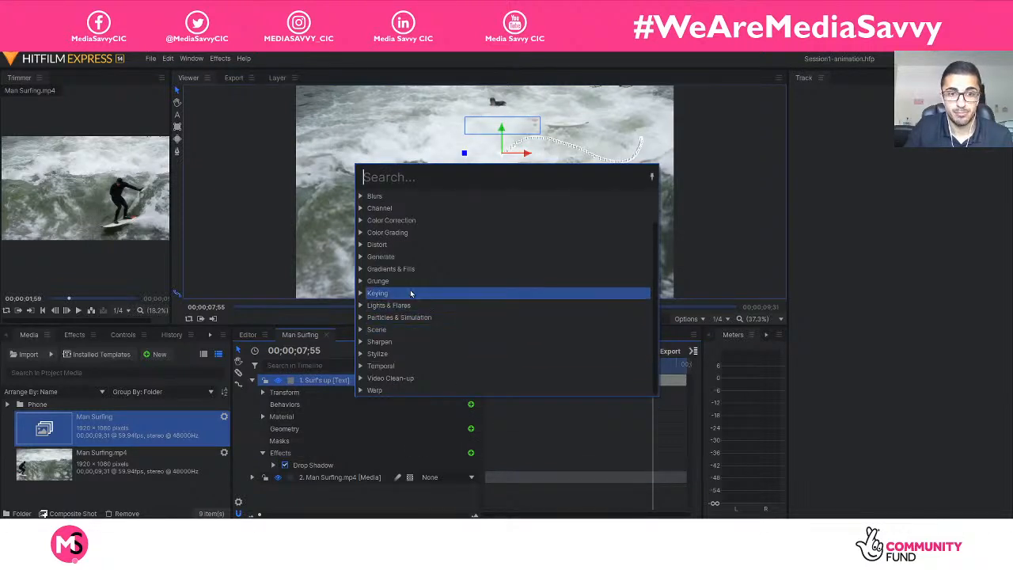
{"action": "left_click", "coordinate": [261, 256]}
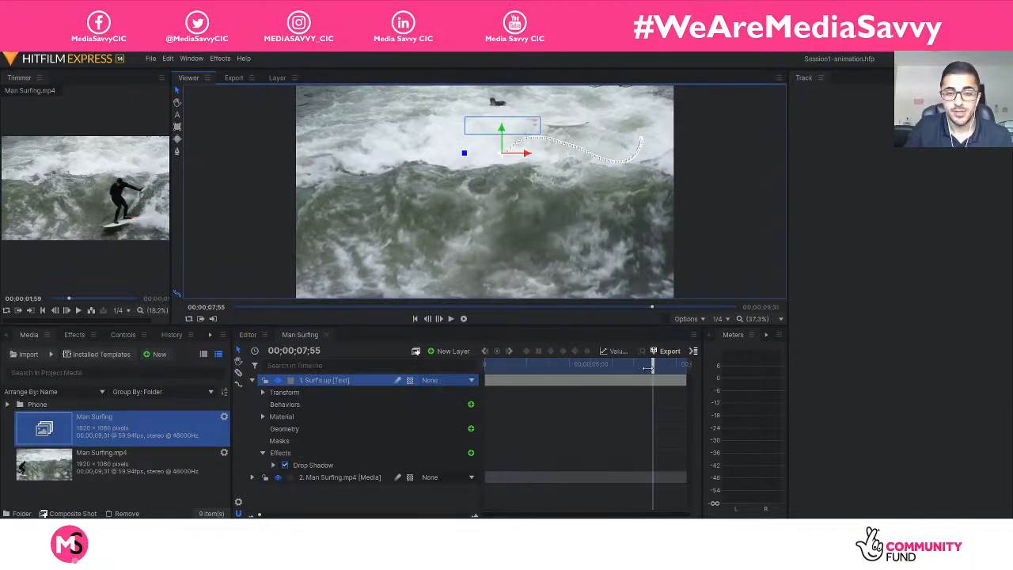
Scrub through the shot from its start and set the out point at 00;00;06;39, after the text has faded.
{"action": "left_click_drag", "start_coordinate": [648, 368], "coordinate": [393, 370]}
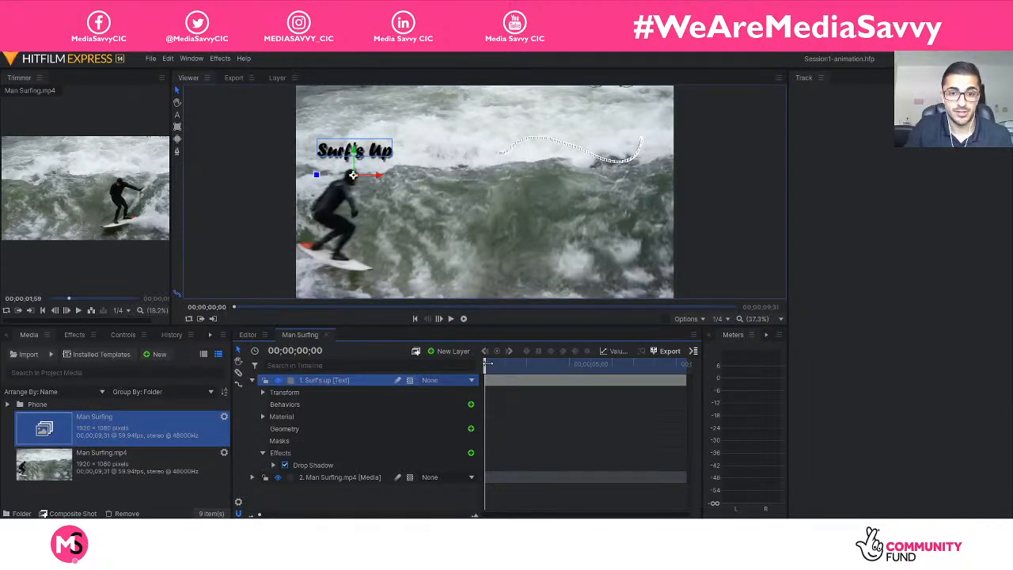
{"action": "left_click_drag", "start_coordinate": [487, 363], "coordinate": [618, 377]}
{"action": "left_click_drag", "start_coordinate": [621, 376], "coordinate": [625, 377]}
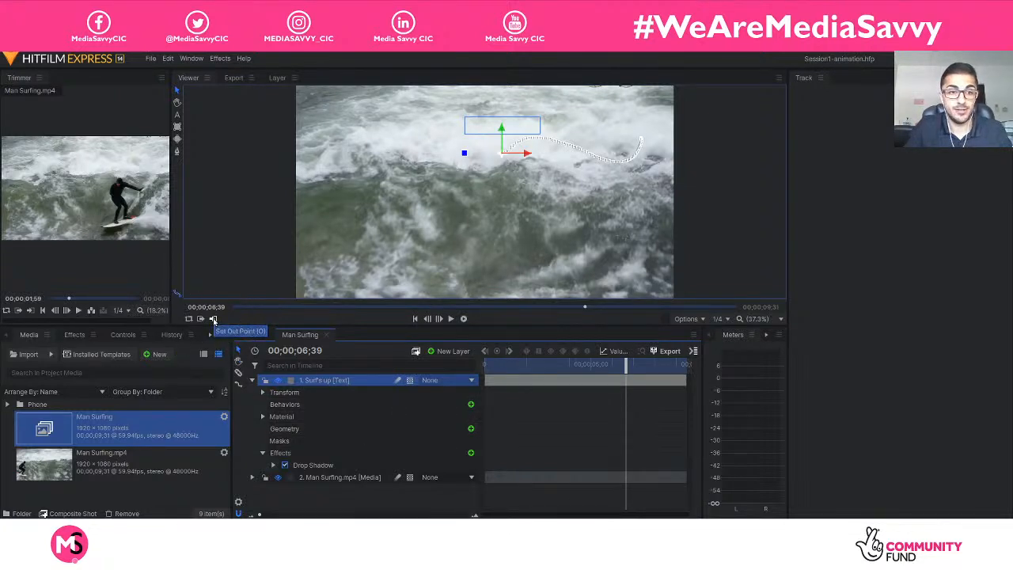
{"action": "left_click", "coordinate": [213, 319]}
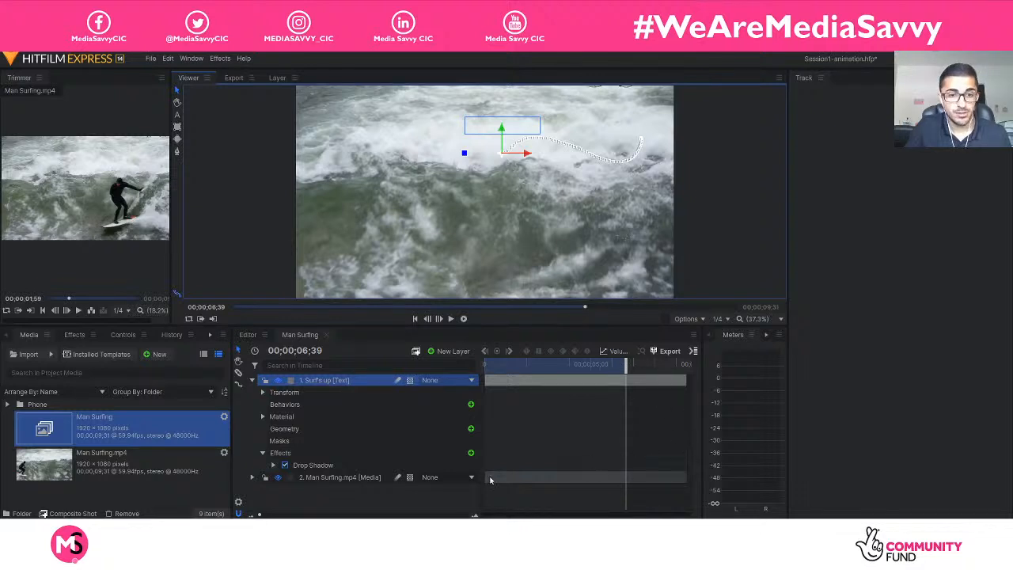
Collapse both layers and check the commands available for the Man Surfing.mp4 layer, leaving it deselected.
{"action": "left_click", "coordinate": [252, 478]}
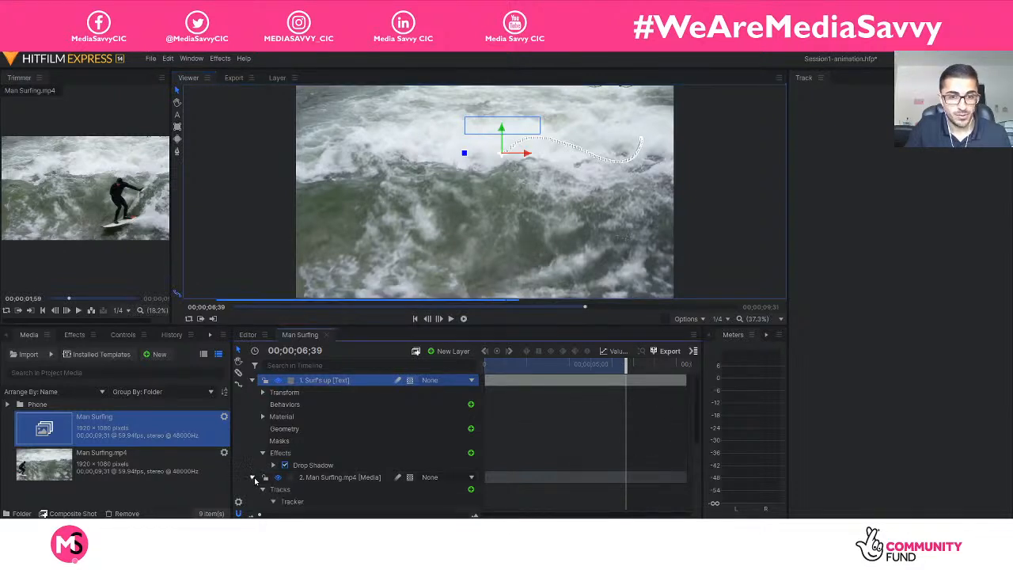
{"action": "left_click", "coordinate": [252, 478]}
{"action": "left_click", "coordinate": [253, 381]}
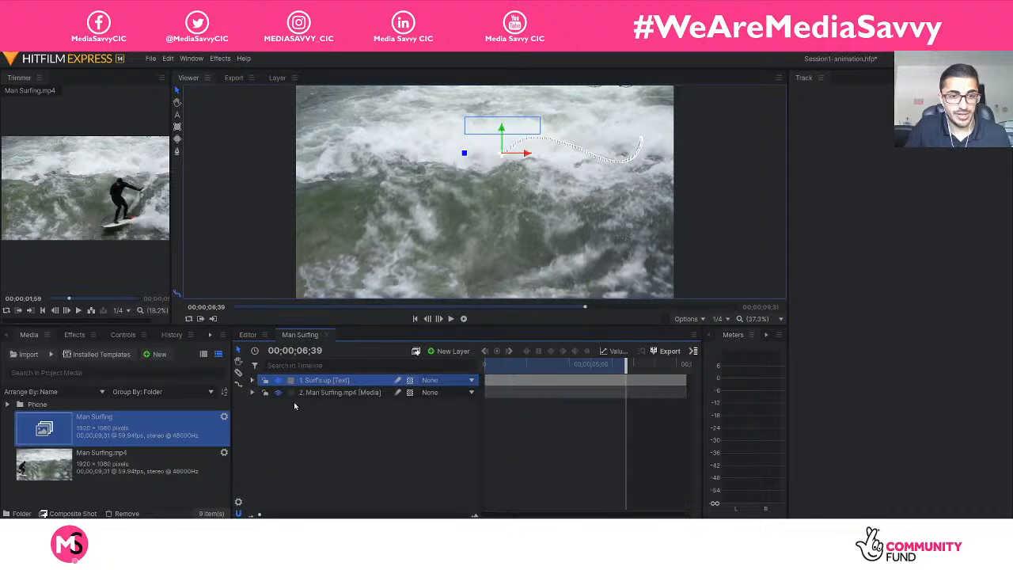
{"action": "left_click", "coordinate": [303, 393]}
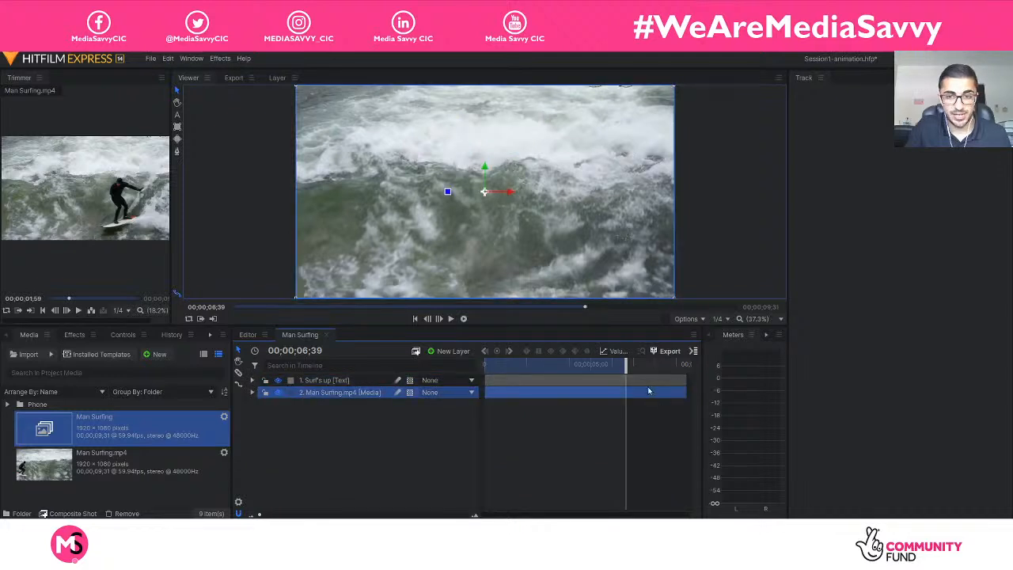
{"action": "right_click", "coordinate": [314, 400]}
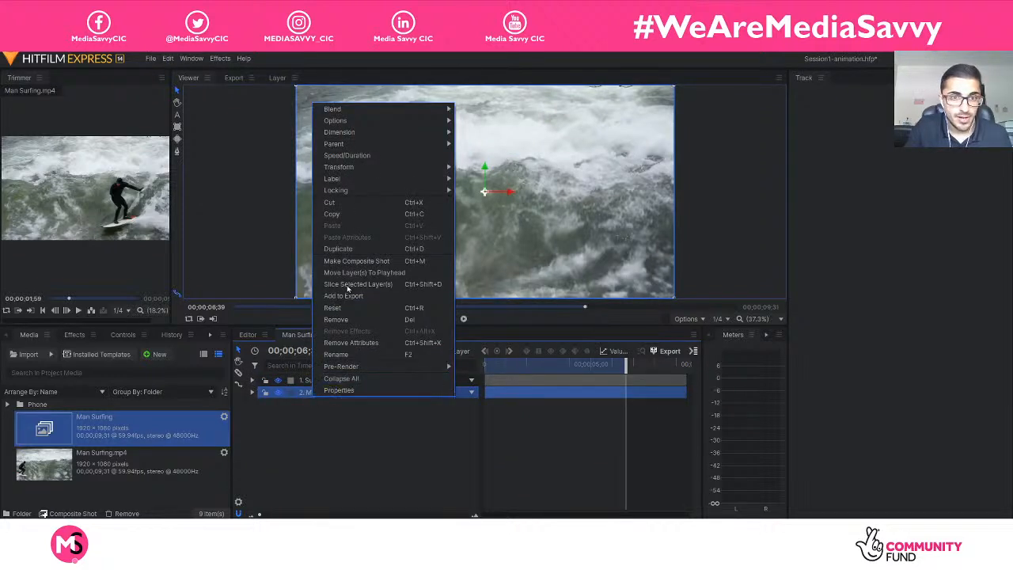
{"action": "left_click", "coordinate": [368, 420]}
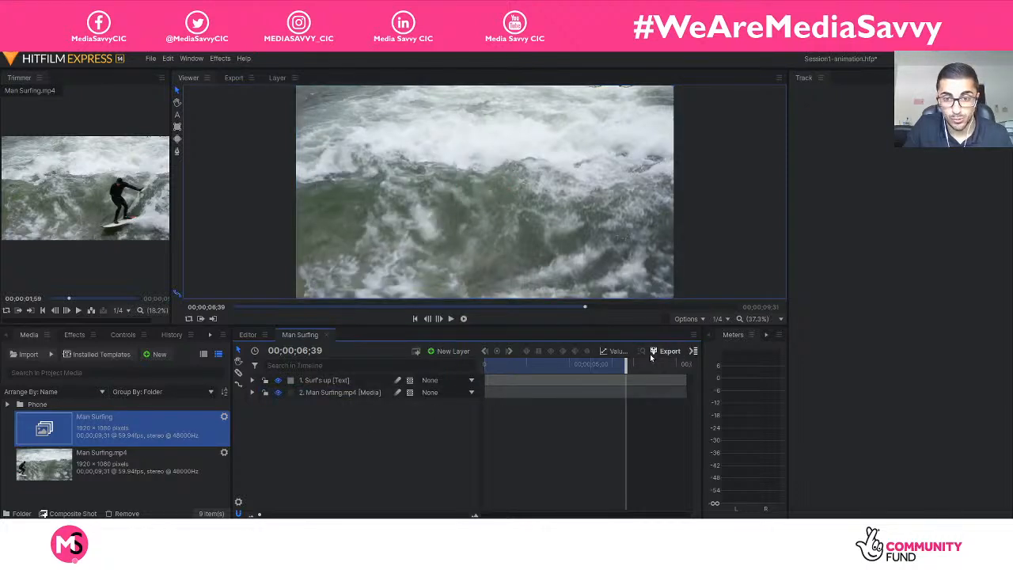
Add the In-to-Out Area of the Man Surfing composite shot to the export queue.
{"action": "left_click", "coordinate": [692, 351]}
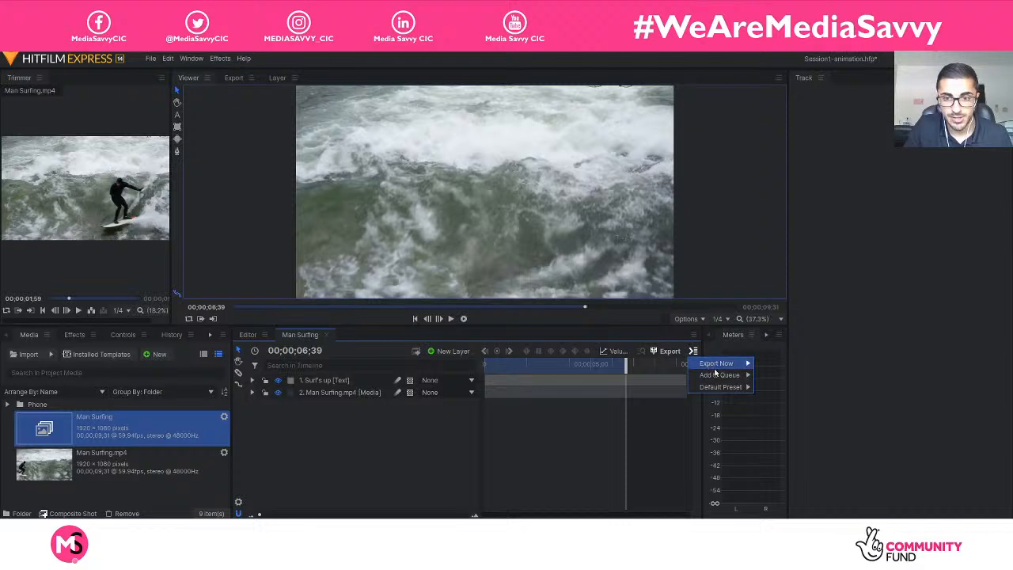
{"action": "mouse_move", "coordinate": [712, 375]}
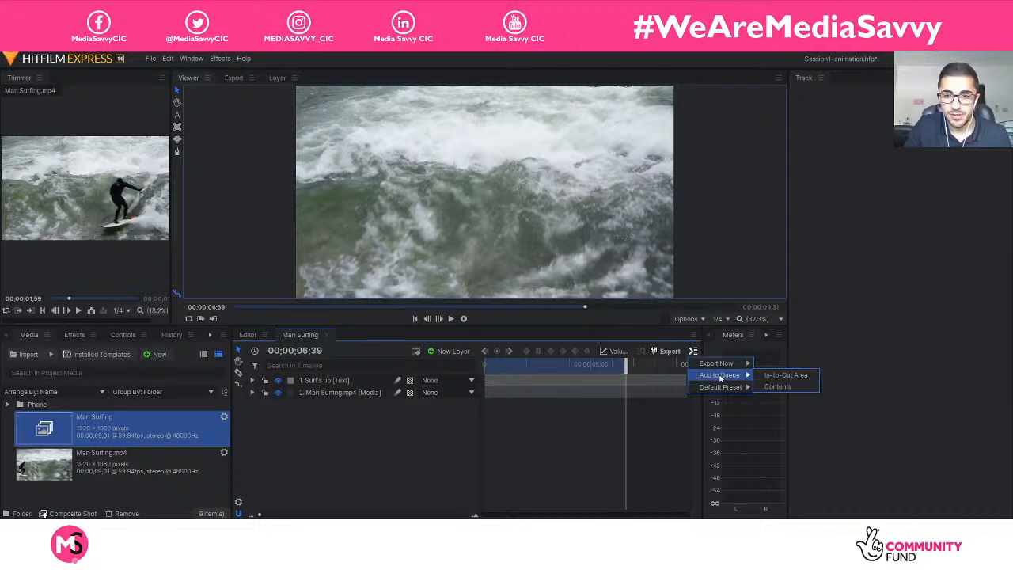
{"action": "left_click", "coordinate": [795, 379]}
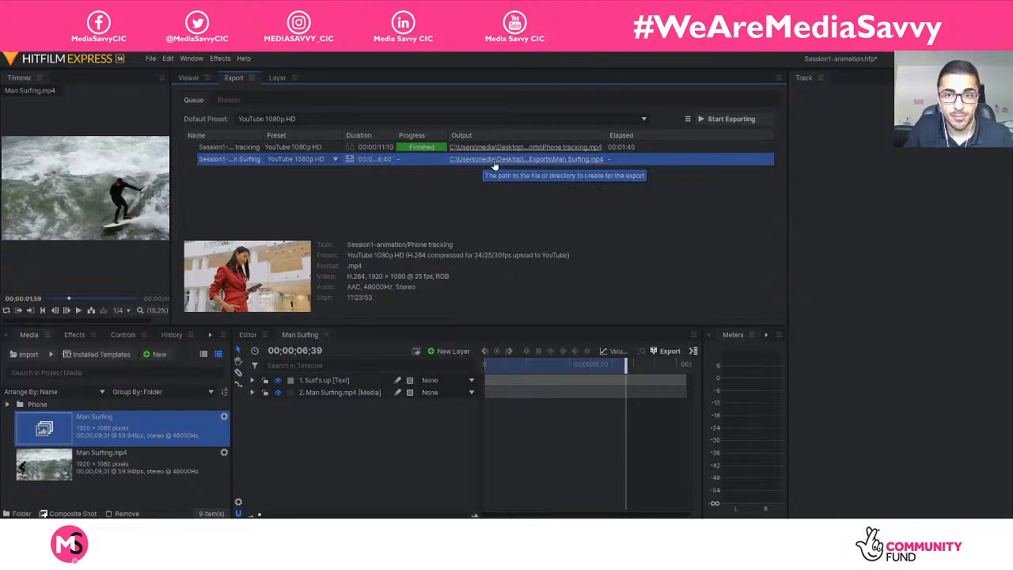
Check the export presets and task commands available for the queued Man Surfing export, leaving its settings as they are.
{"action": "left_click", "coordinate": [335, 160]}
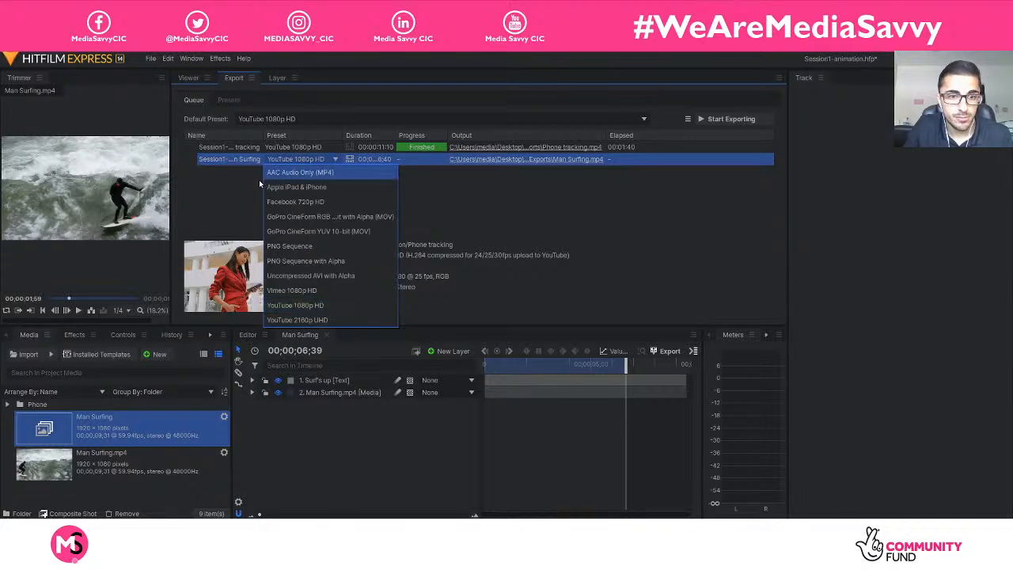
{"action": "left_click", "coordinate": [235, 197]}
{"action": "left_click", "coordinate": [343, 159]}
{"action": "right_click", "coordinate": [402, 162]}
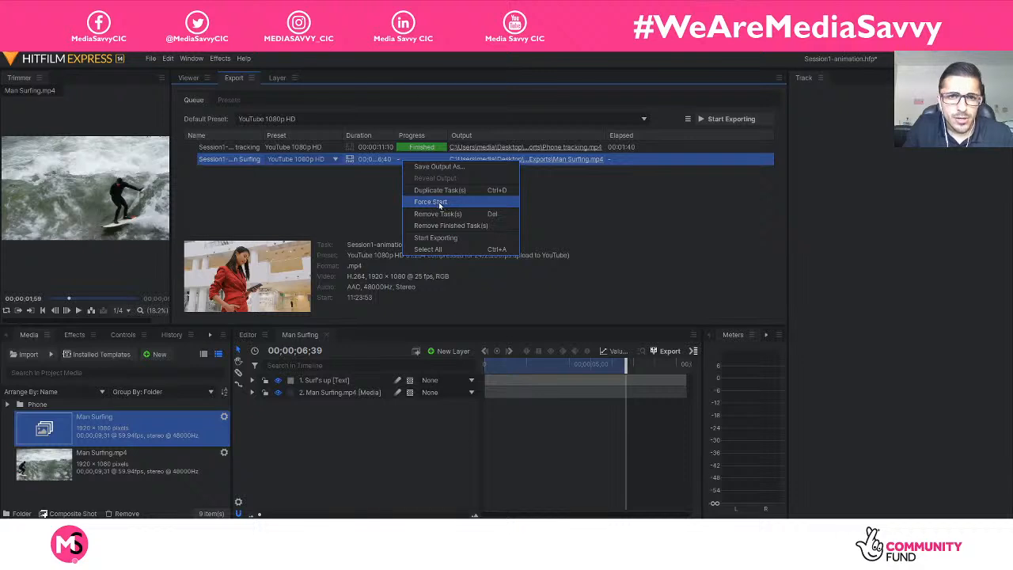
{"action": "left_click", "coordinate": [328, 214]}
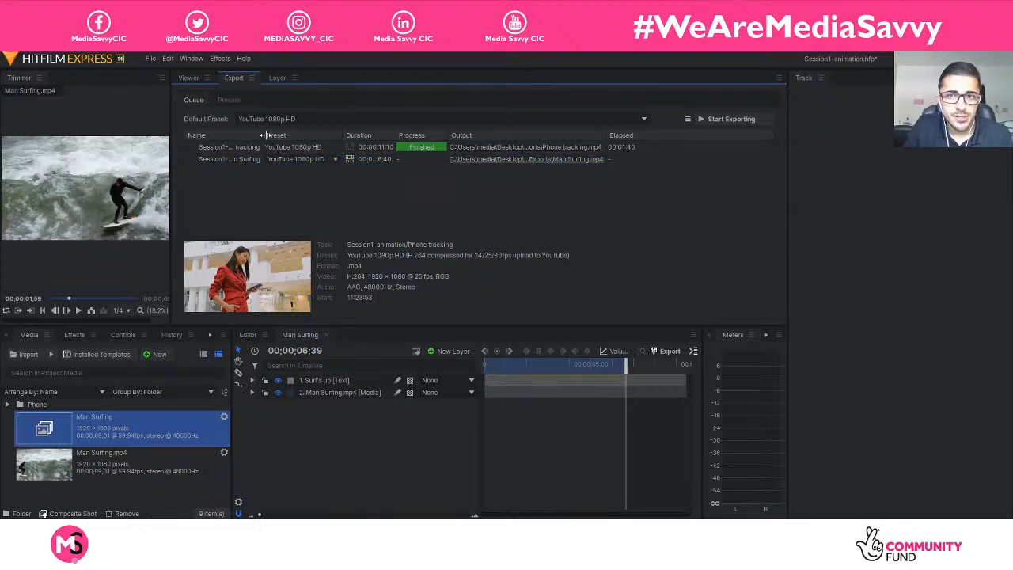
Widen the export queue's Name column to show the full task names and review the commands for the Man Surfing task.
{"action": "left_click_drag", "start_coordinate": [264, 134], "coordinate": [314, 134]}
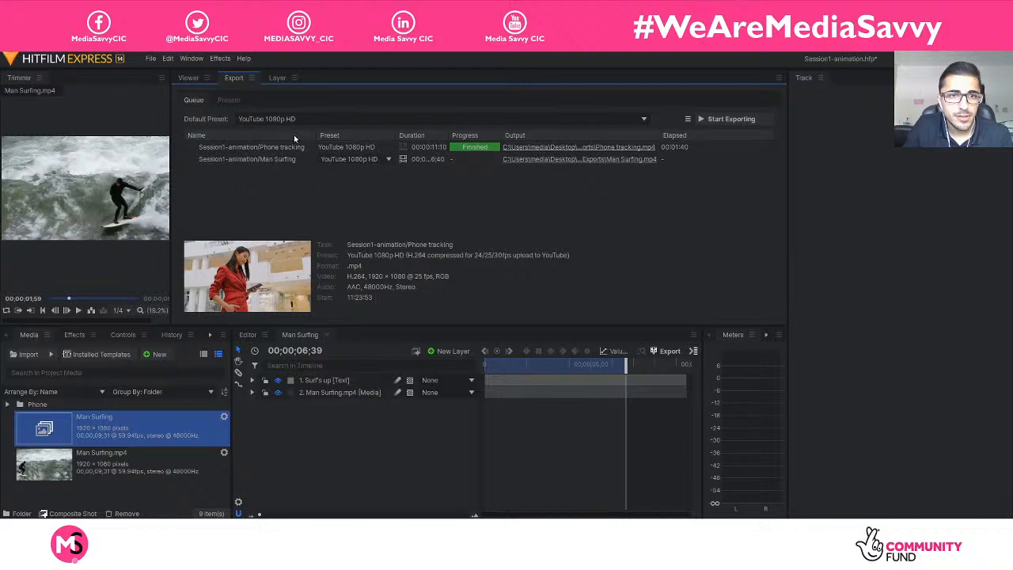
{"action": "left_click", "coordinate": [274, 159]}
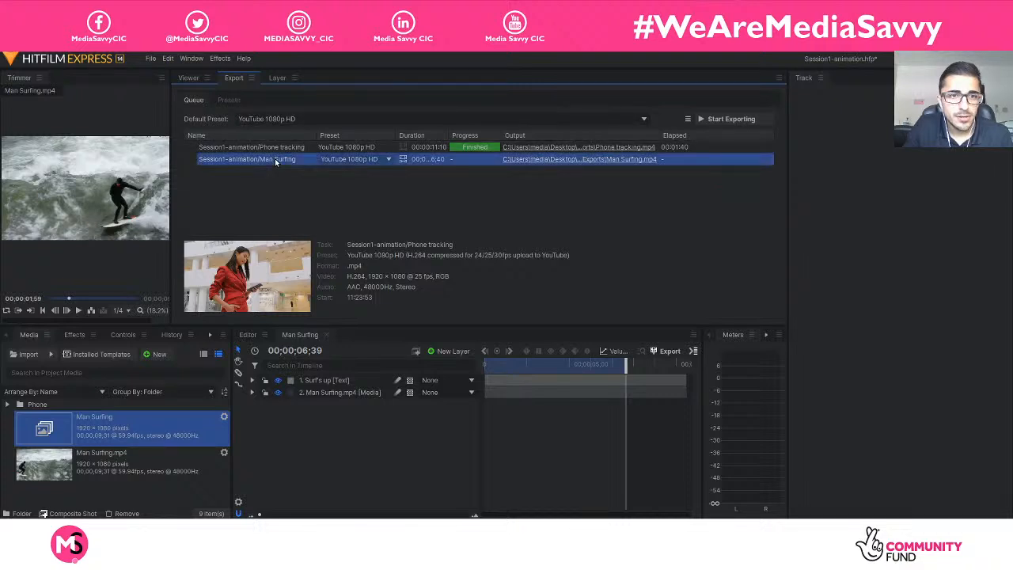
{"action": "right_click", "coordinate": [275, 162]}
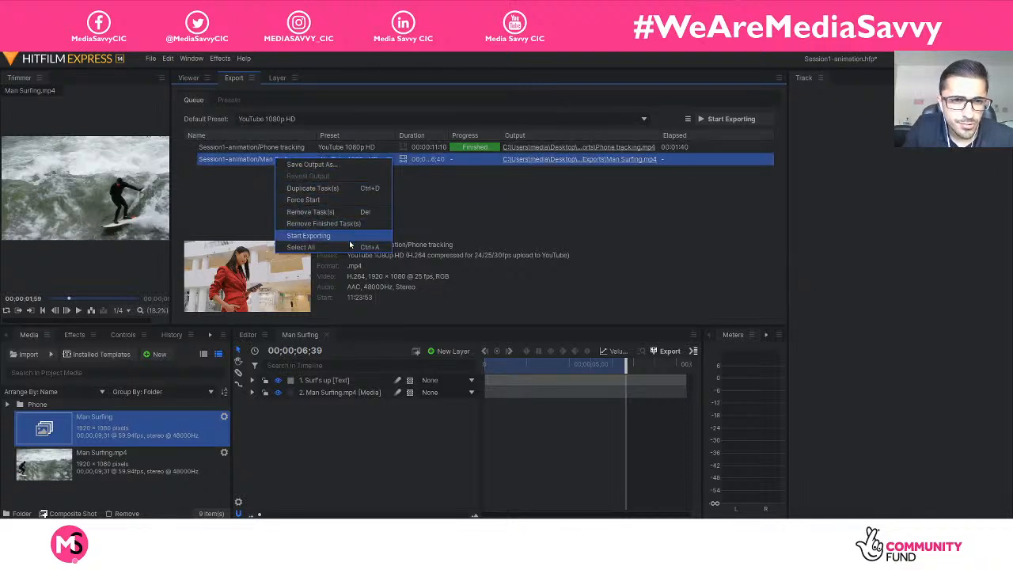
{"action": "left_click", "coordinate": [217, 211]}
{"action": "left_click", "coordinate": [217, 212]}
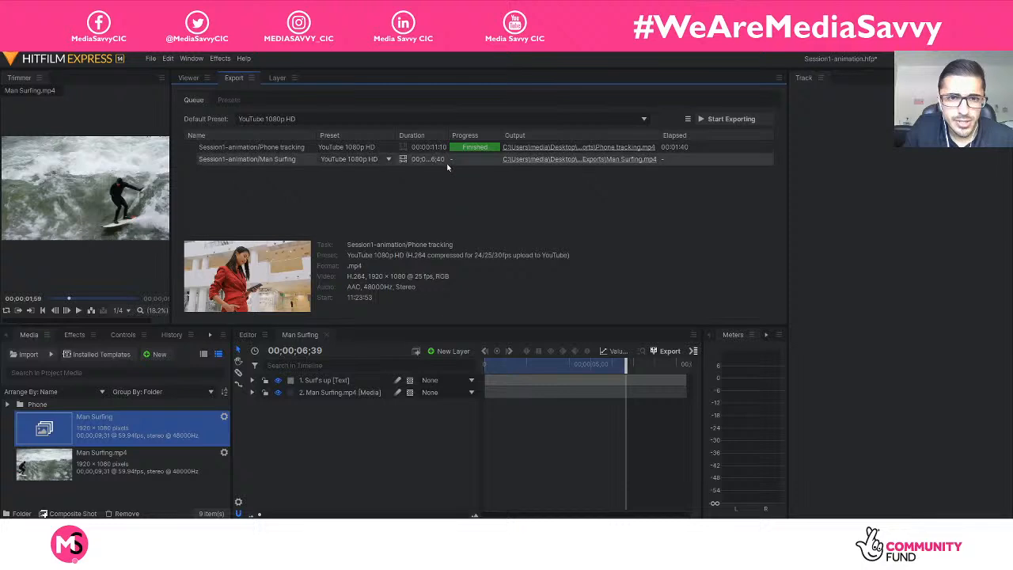
{"action": "left_click", "coordinate": [679, 161]}
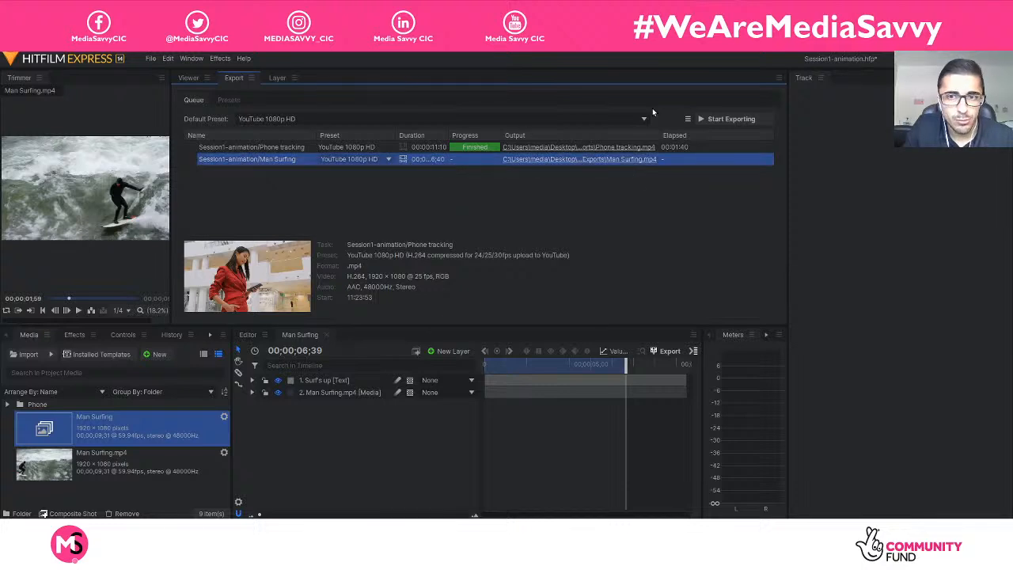
{"action": "left_click", "coordinate": [688, 123]}
{"action": "left_click", "coordinate": [624, 195]}
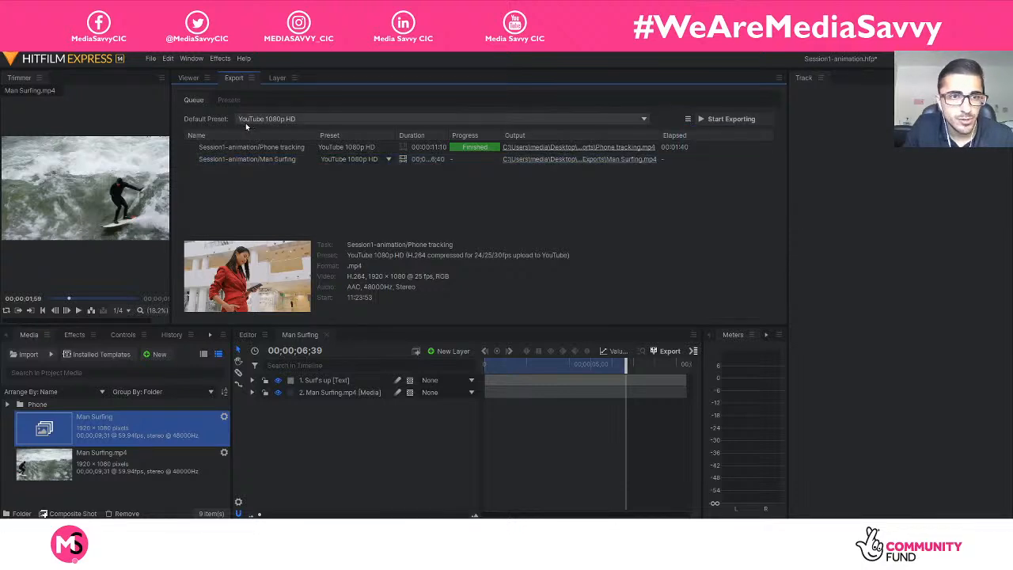
Bring up the list of export presets and check the commands available for the YouTube 1080p HD preset.
{"action": "left_click", "coordinate": [229, 99]}
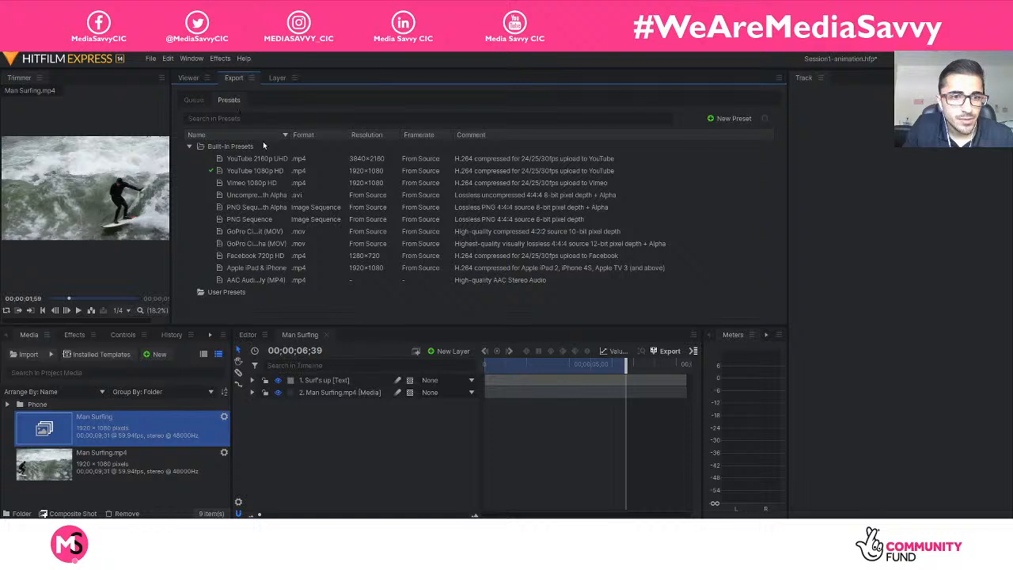
{"action": "left_click", "coordinate": [260, 171]}
{"action": "right_click", "coordinate": [260, 174]}
{"action": "mouse_move", "coordinate": [293, 181]}
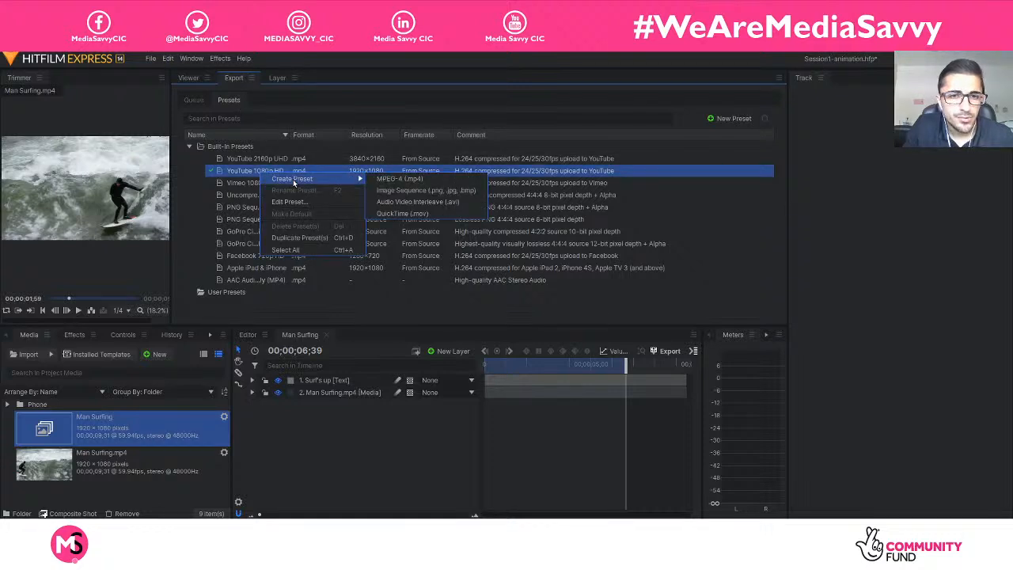
{"action": "left_click", "coordinate": [326, 302]}
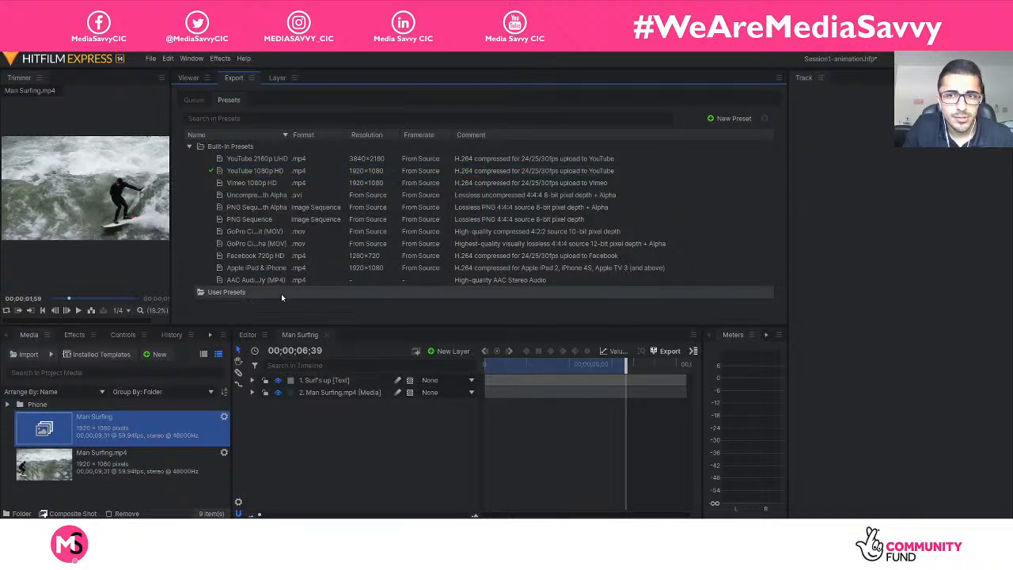
Create an MPEG-4 (.mp4) export preset named "No Audio" with its audio turned off.
{"action": "left_click", "coordinate": [722, 118]}
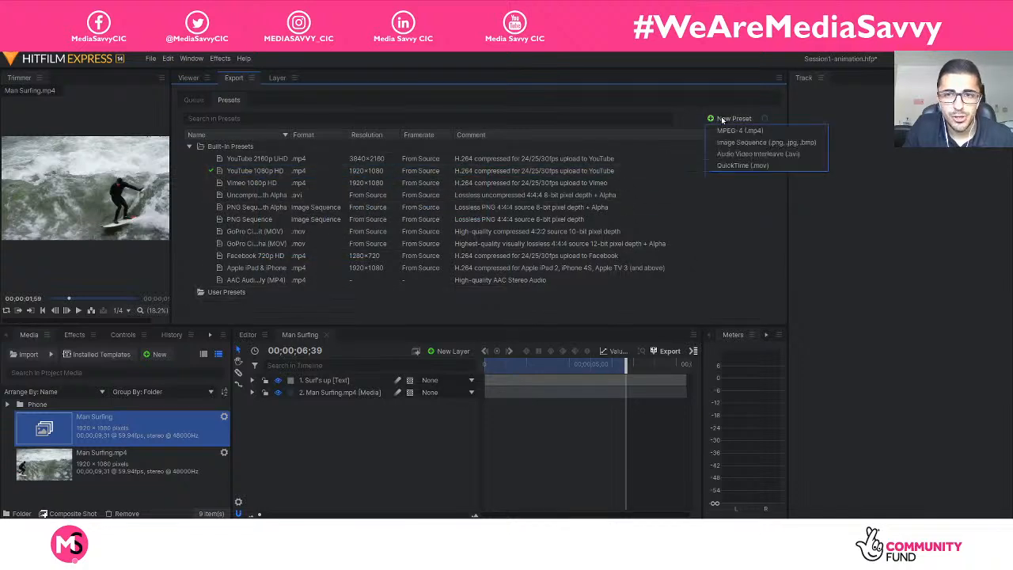
{"action": "left_click", "coordinate": [788, 135]}
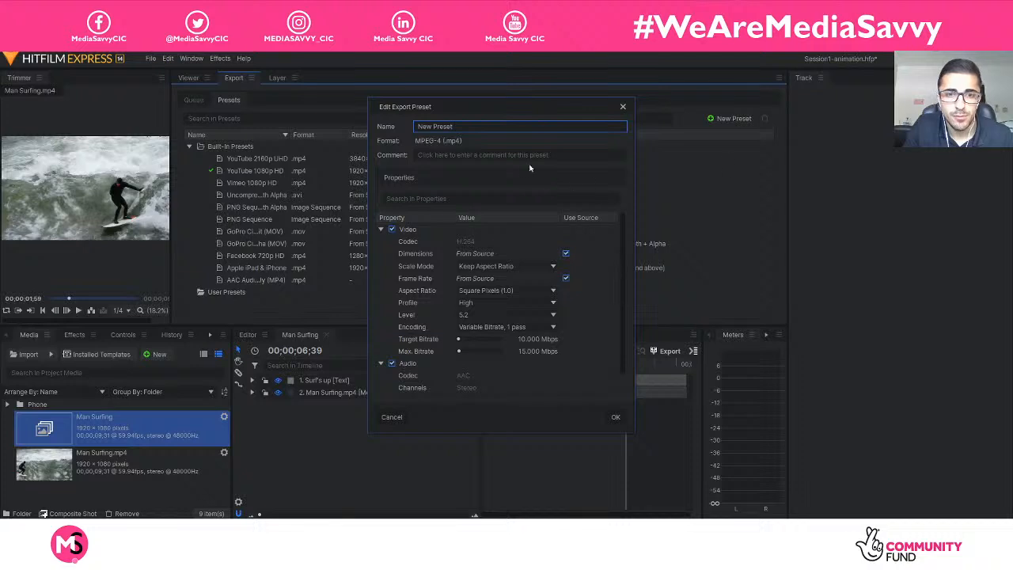
{"action": "left_click", "coordinate": [392, 364]}
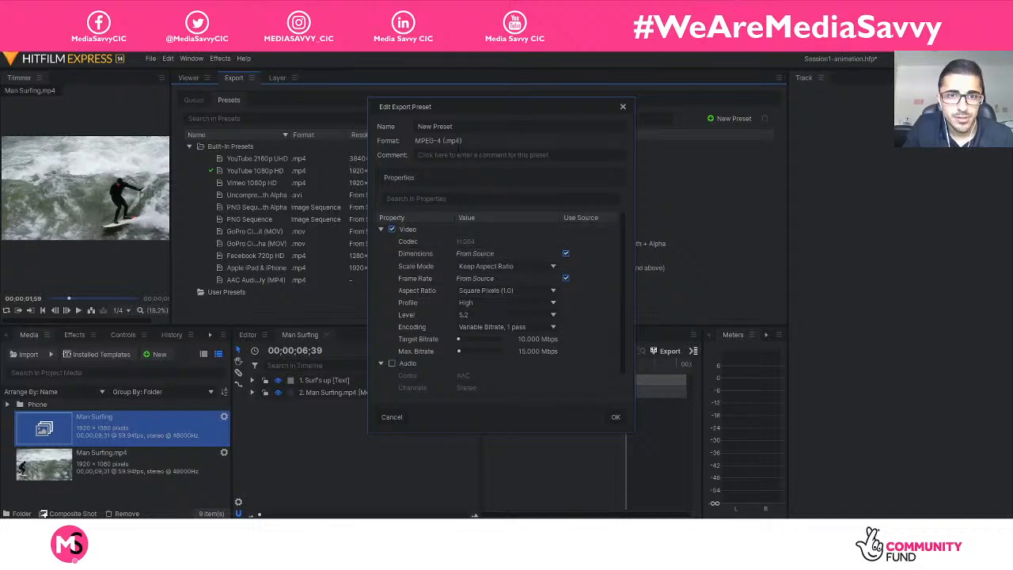
{"action": "left_click", "coordinate": [453, 126]}
{"action": "key", "text": "ctrl+a"}
{"action": "key", "text": "BackSpace"}
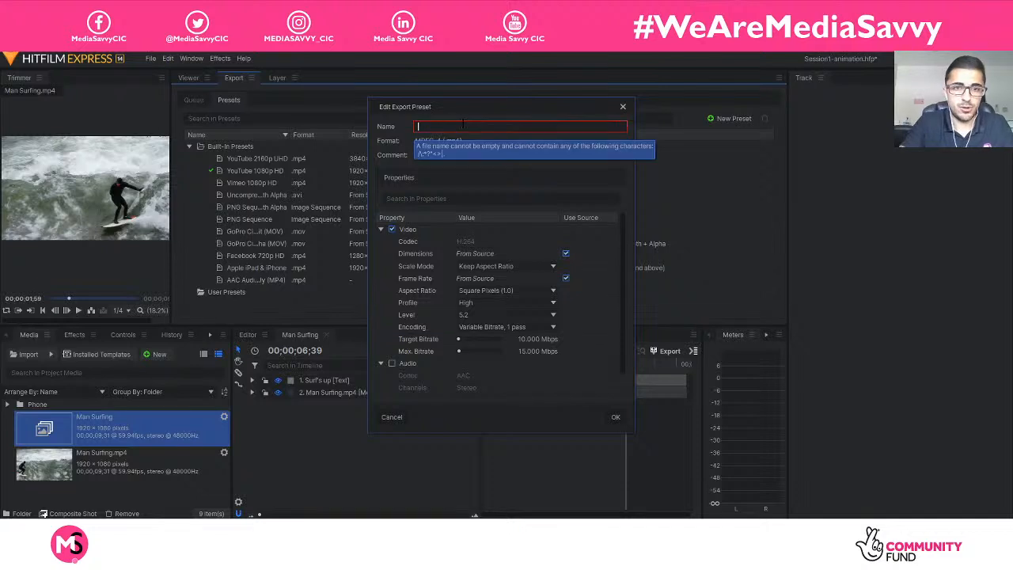
{"action": "type", "text": "No Audio"}
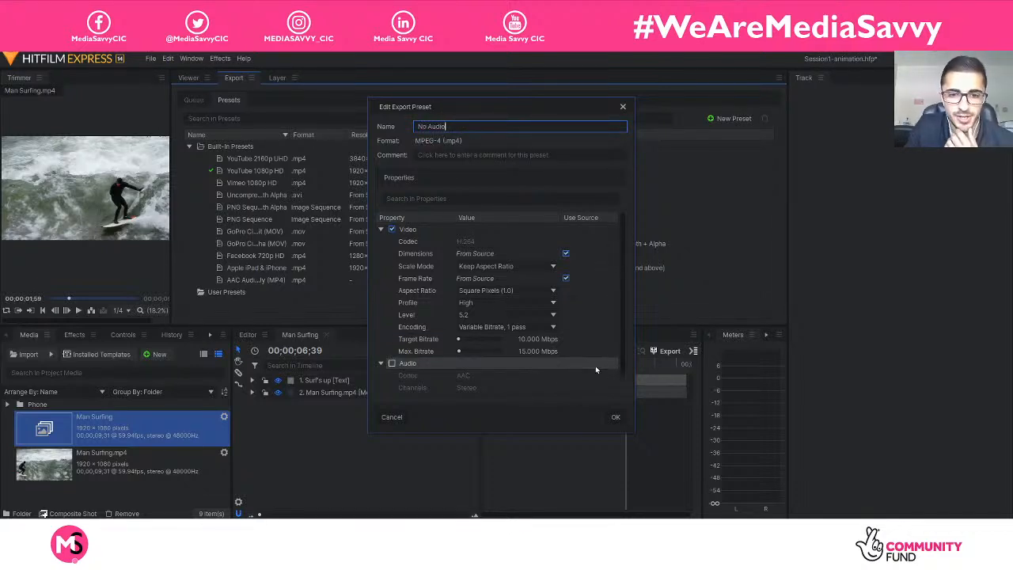
{"action": "scroll", "coordinate": [551, 353], "scroll_direction": "down", "scroll_amount": 1}
{"action": "scroll", "coordinate": [501, 361], "scroll_direction": "up", "scroll_amount": 1}
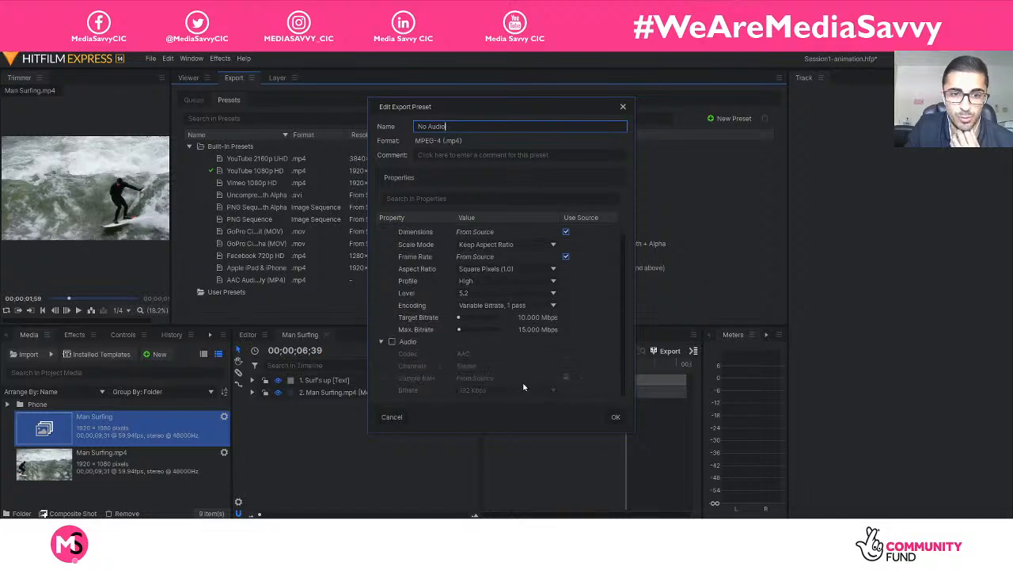
{"action": "left_click", "coordinate": [614, 417]}
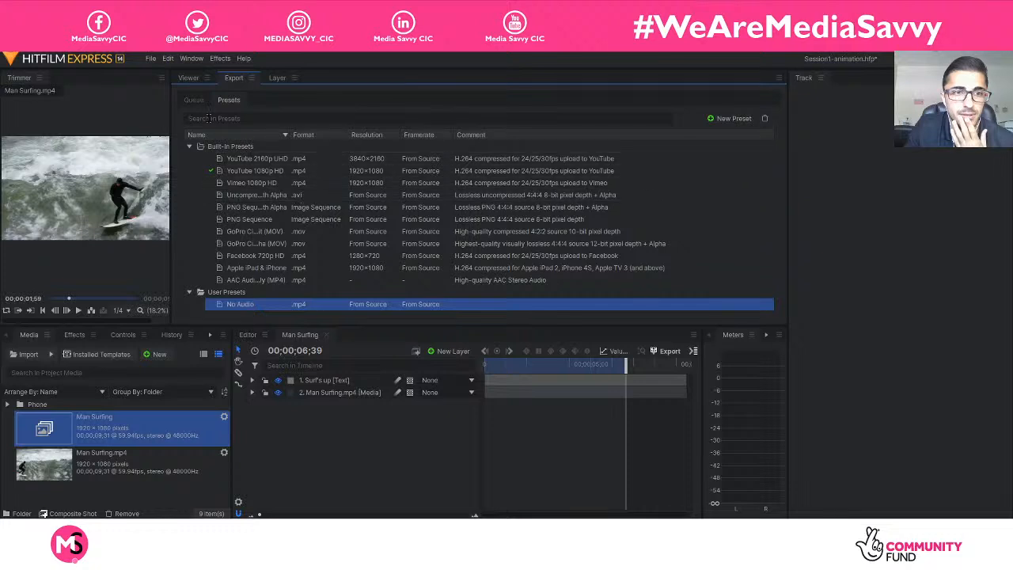
Assign the No Audio preset to the queued Man Surfing task and start exporting it.
{"action": "left_click", "coordinate": [194, 99]}
{"action": "left_click", "coordinate": [388, 159]}
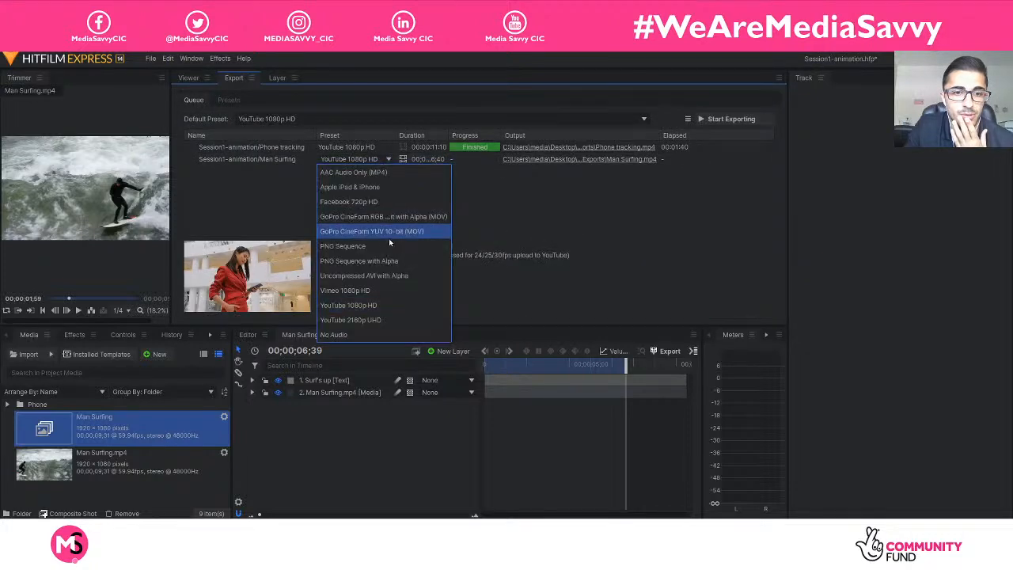
{"action": "left_click", "coordinate": [348, 334]}
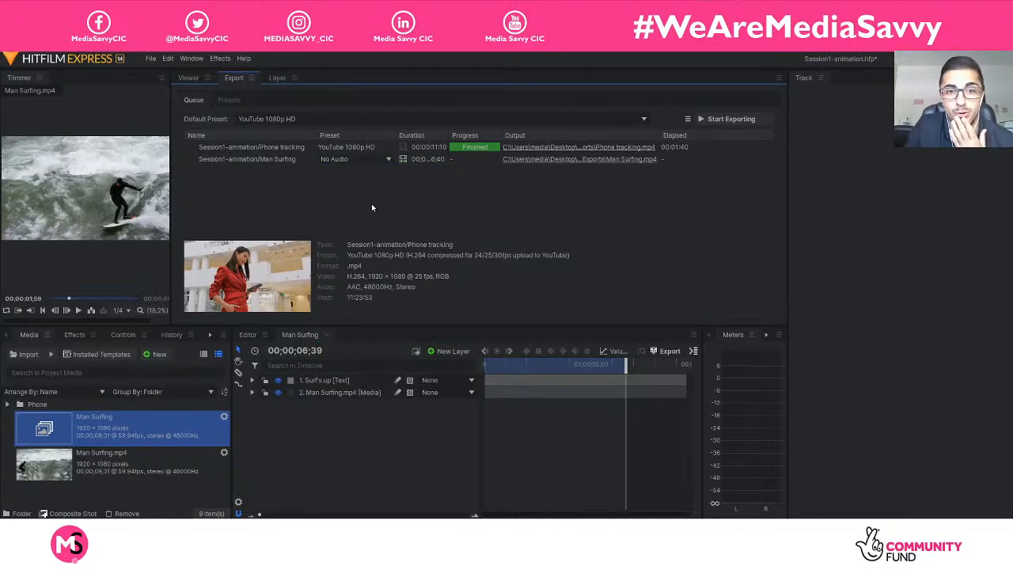
{"action": "left_click", "coordinate": [375, 159]}
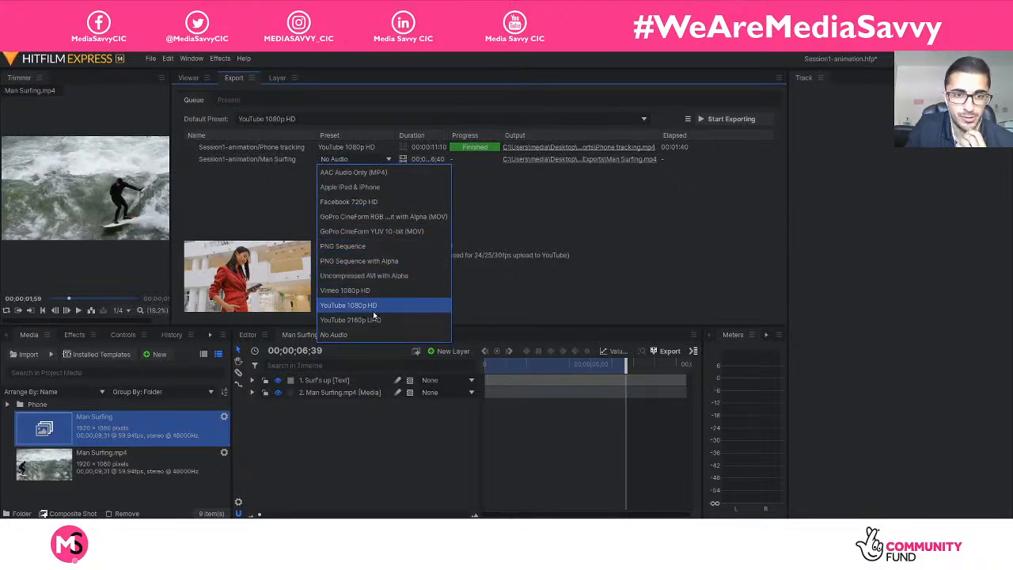
{"action": "left_click", "coordinate": [269, 226]}
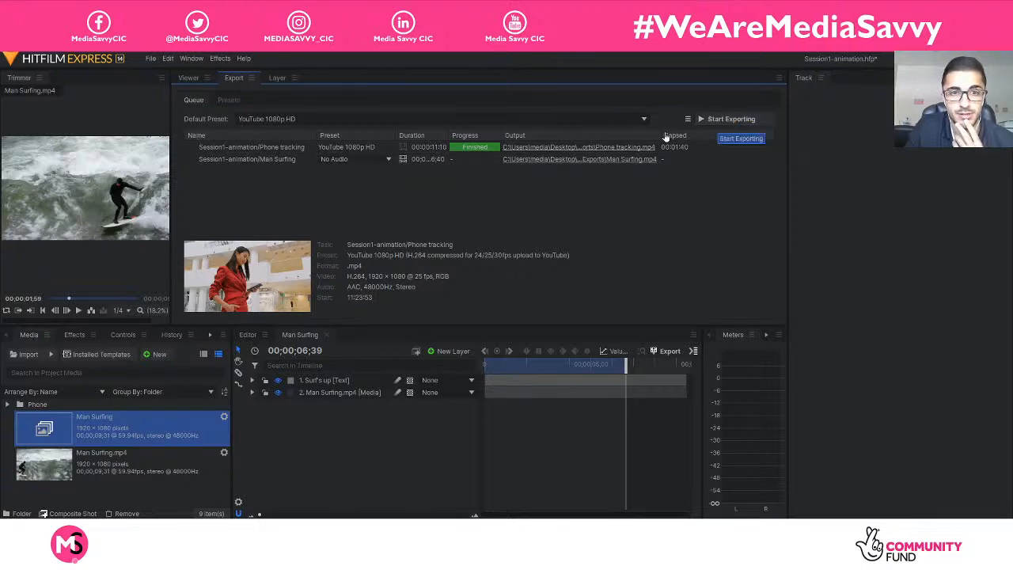
{"action": "left_click", "coordinate": [224, 160]}
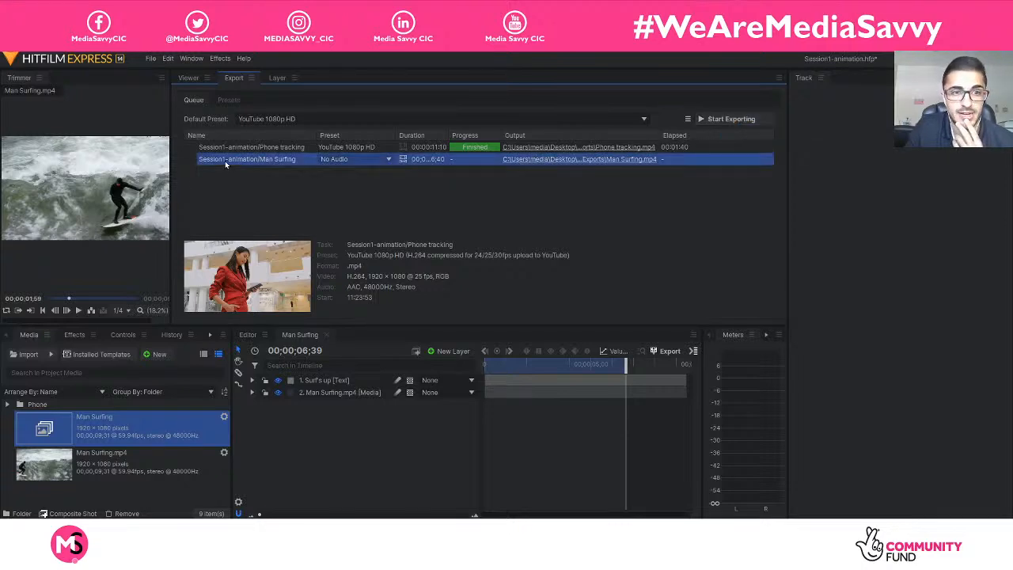
{"action": "left_click", "coordinate": [707, 118]}
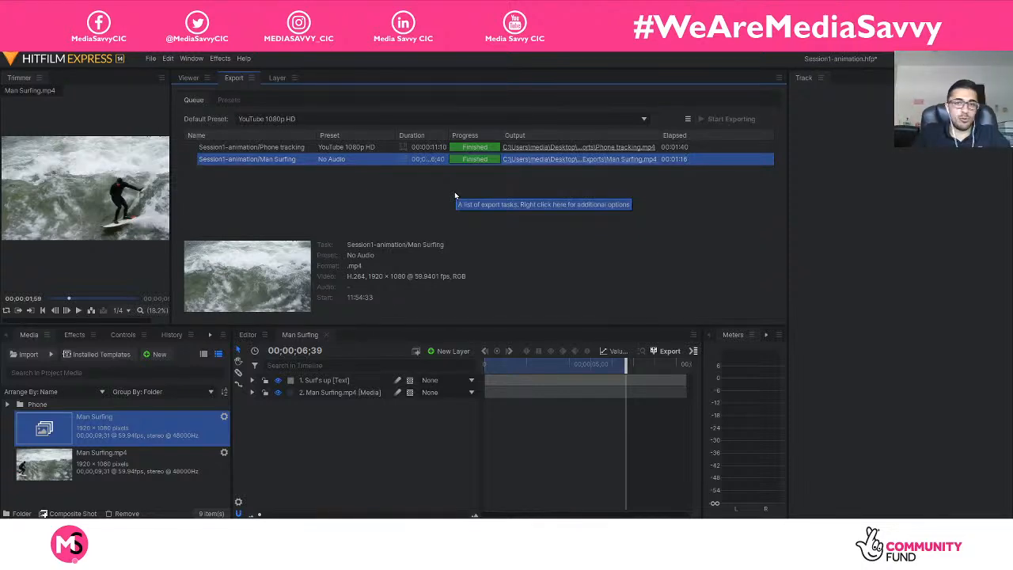
Open the exported Man Surfing video from its output folder, play it from the start and close the player.
{"action": "left_click", "coordinate": [535, 162]}
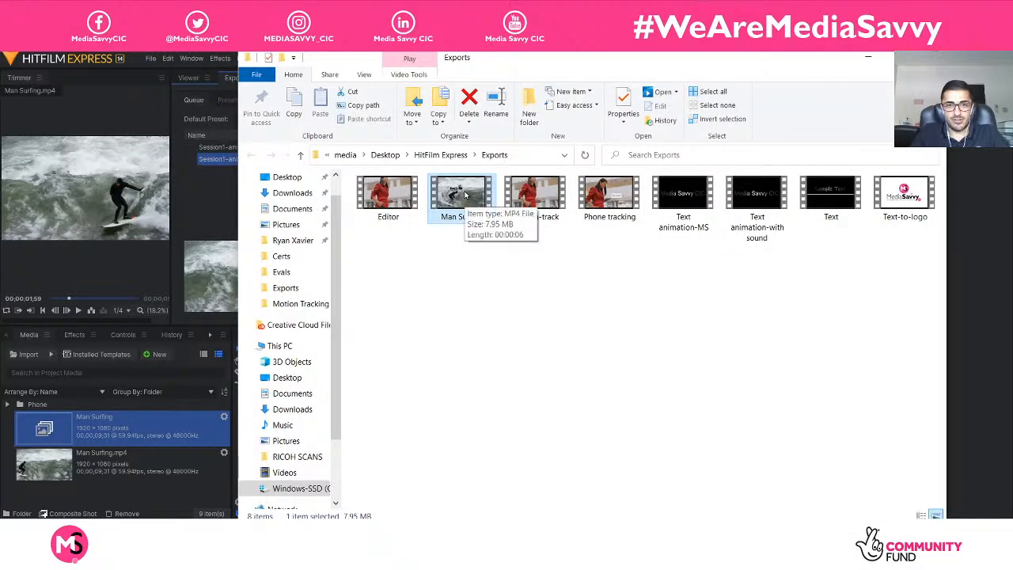
{"action": "double_click", "coordinate": [475, 195]}
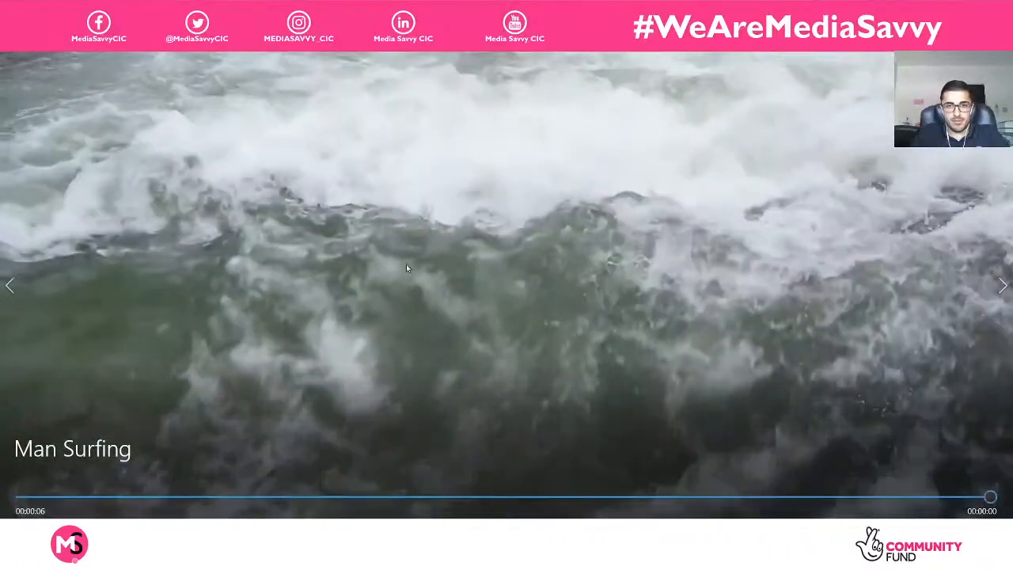
{"action": "left_click_drag", "start_coordinate": [123, 499], "coordinate": [5, 502]}
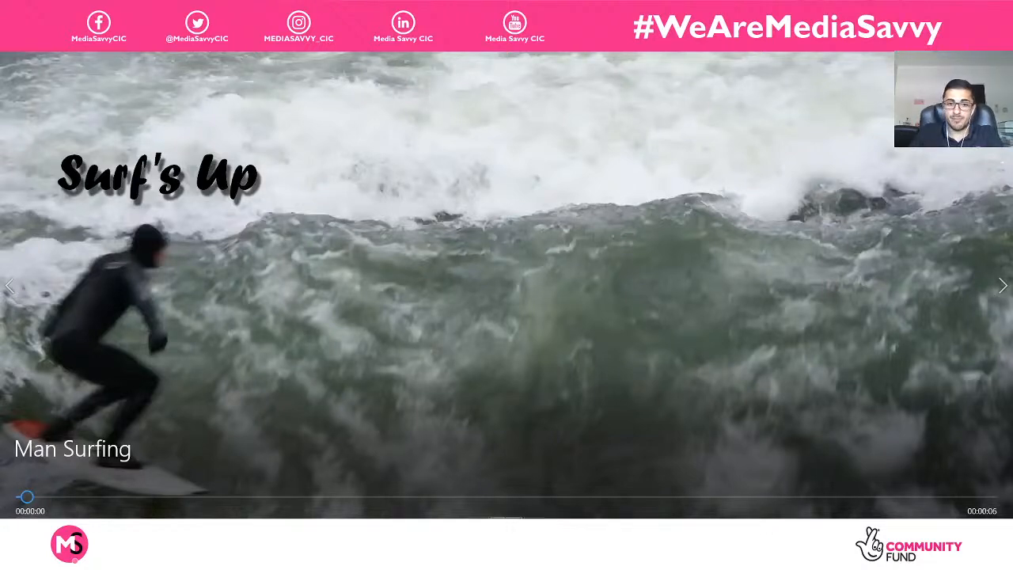
{"action": "left_click", "coordinate": [506, 516]}
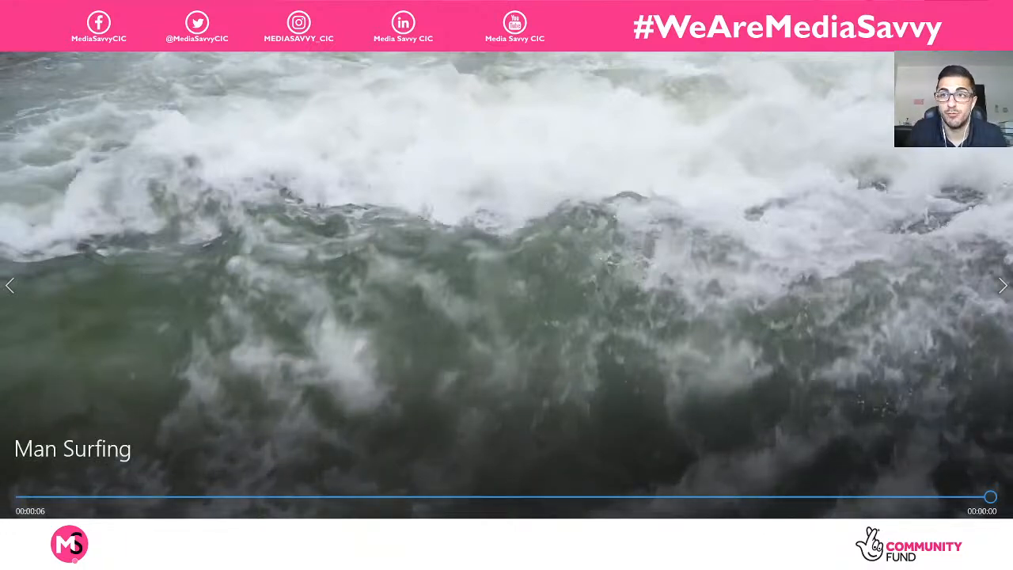
{"action": "left_click", "coordinate": [998, 7]}
Play the Phone tracking video from the Exports folder.
{"action": "left_click", "coordinate": [387, 212]}
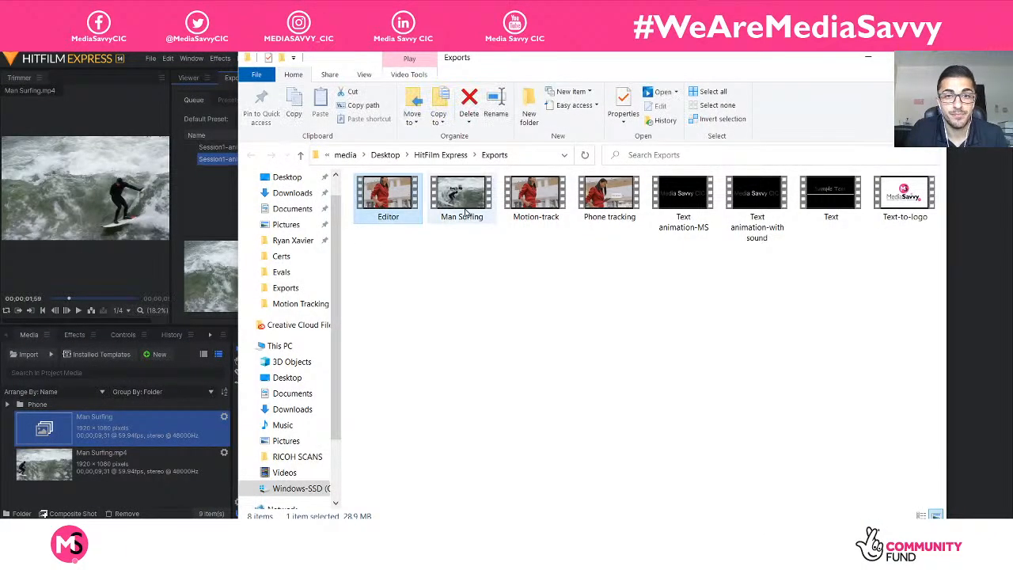
{"action": "left_click", "coordinate": [535, 197]}
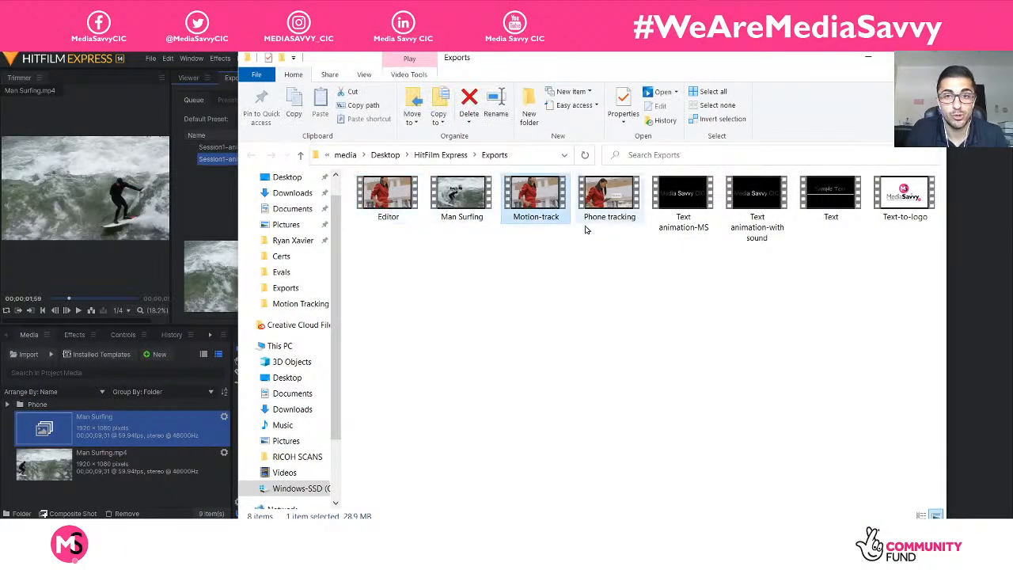
{"action": "double_click", "coordinate": [617, 195]}
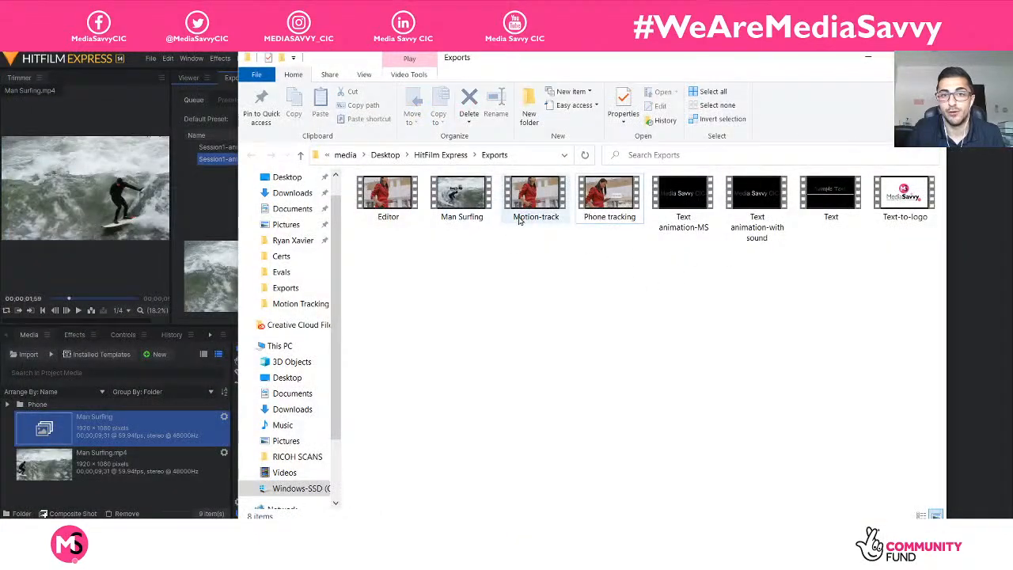
Play the Man Surfing video from the Exports folder, scrub through it towards the end and close the player.
{"action": "left_click", "coordinate": [463, 200]}
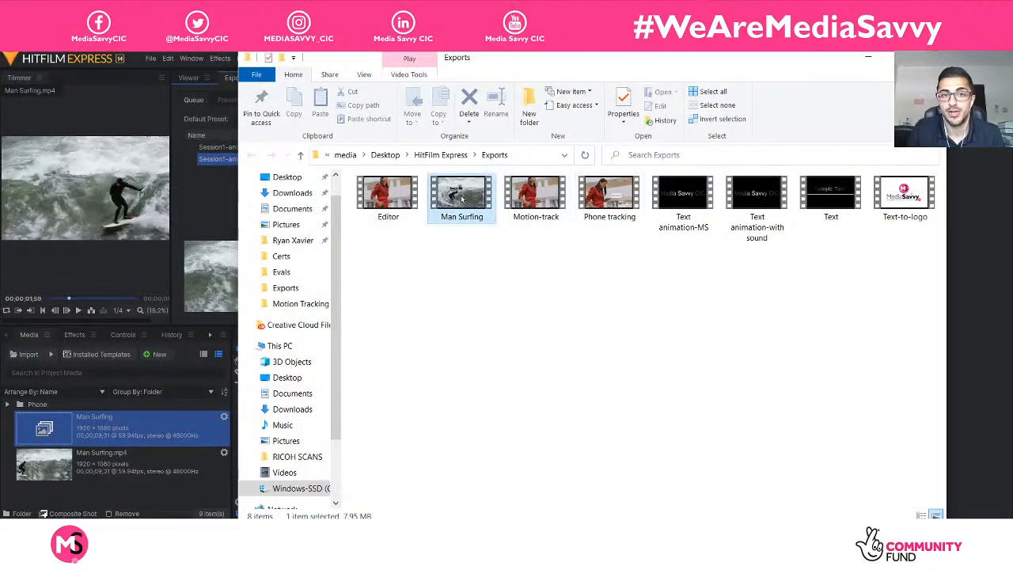
{"action": "double_click", "coordinate": [463, 200]}
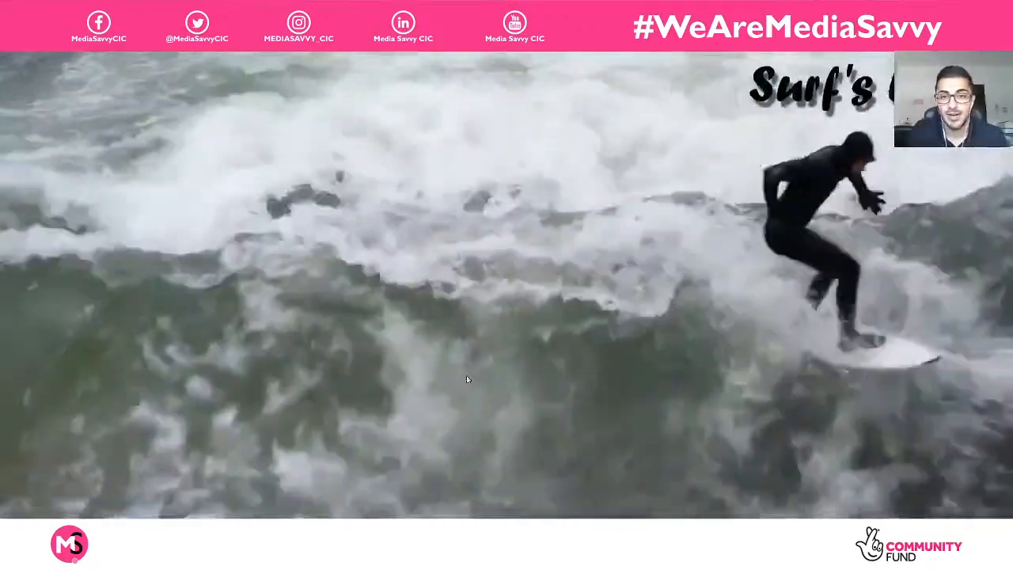
{"action": "left_click", "coordinate": [509, 510]}
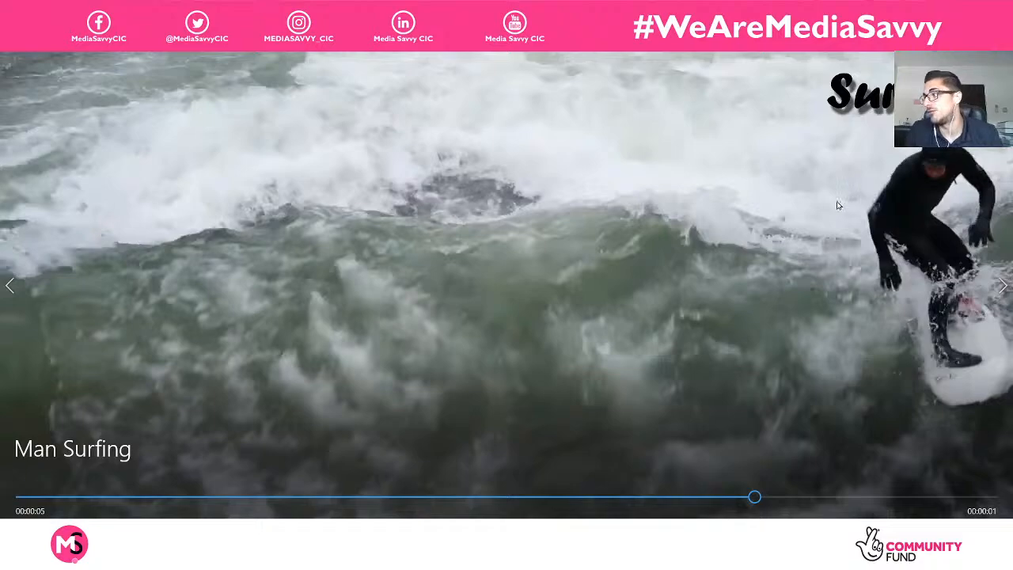
{"action": "left_click", "coordinate": [508, 511]}
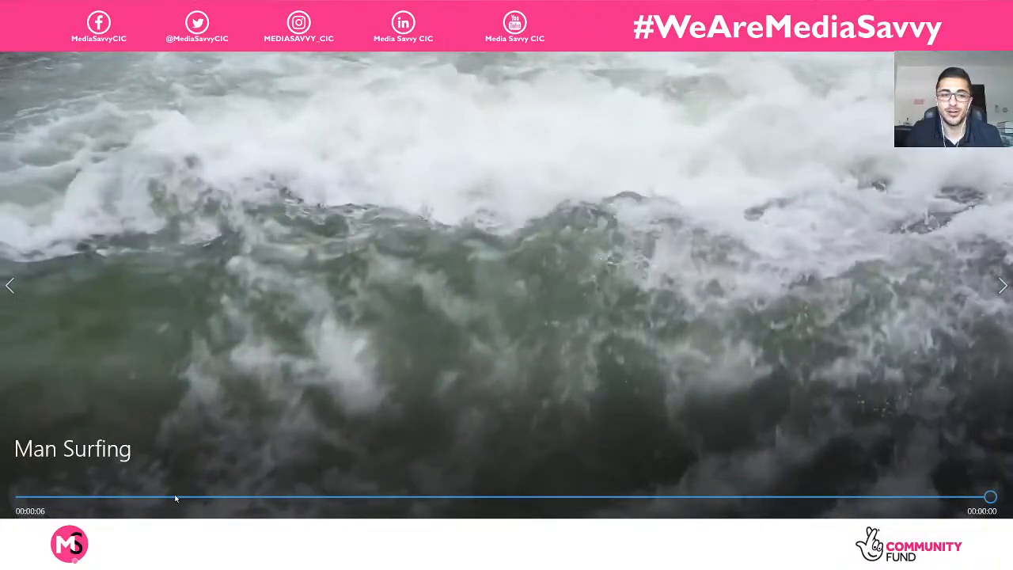
{"action": "left_click_drag", "start_coordinate": [182, 497], "coordinate": [941, 497]}
{"action": "left_click", "coordinate": [997, 57]}
{"action": "left_click", "coordinate": [729, 363]}
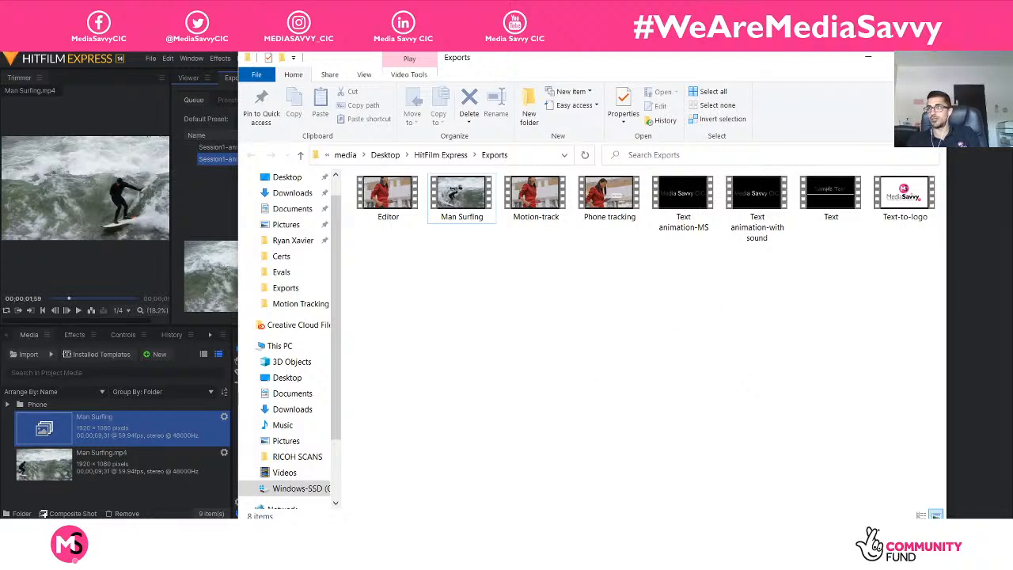
Switch to Google Drive and examine the sound effects, message-button images and video footage in the shared Motion Tracking folder.
{"action": "key", "text": "alt+Tab"}
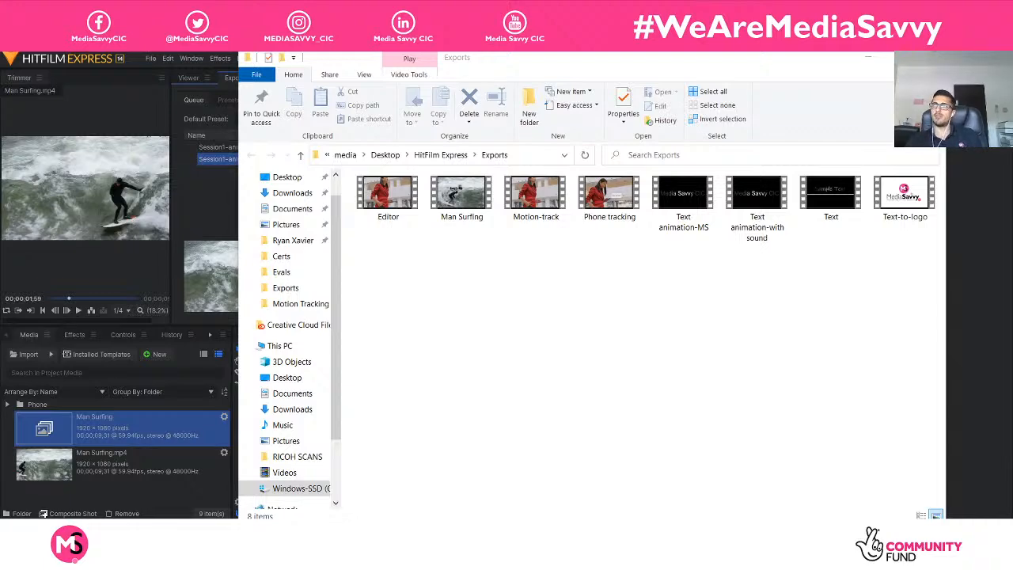
{"action": "left_click_drag", "start_coordinate": [1012, 151], "coordinate": [316, 4]}
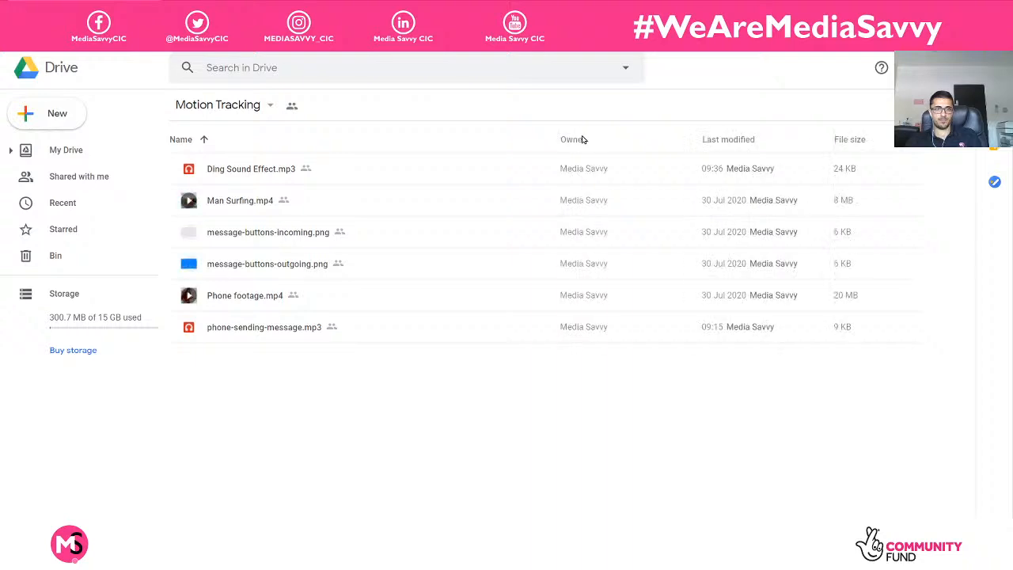
{"action": "left_click", "coordinate": [270, 340]}
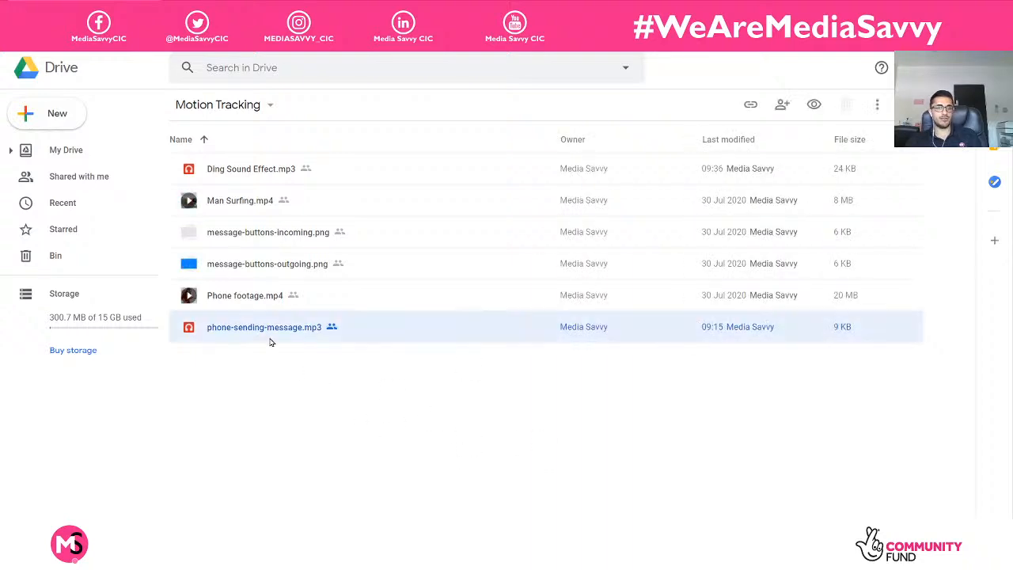
{"action": "left_click", "coordinate": [265, 170]}
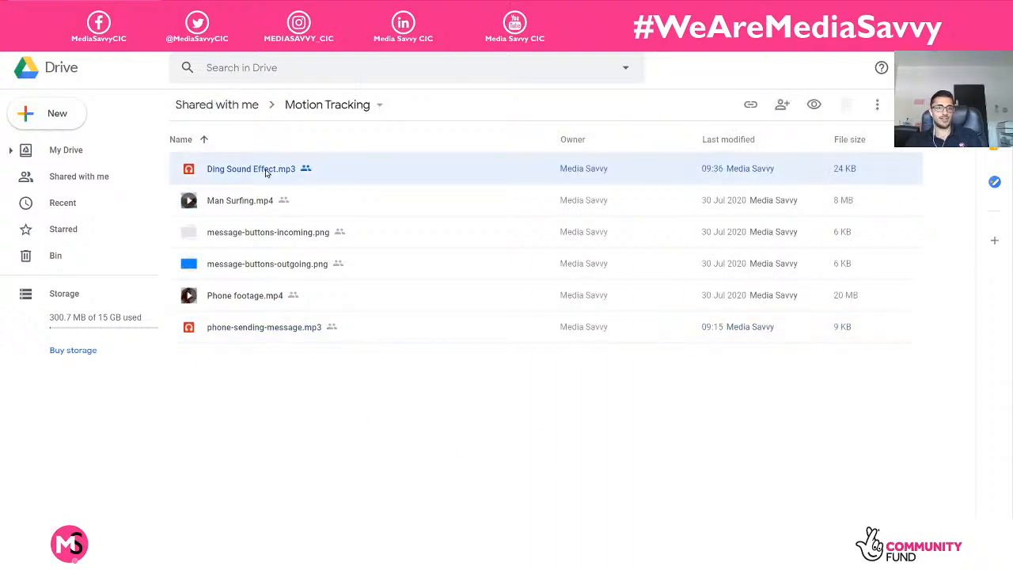
{"action": "left_click", "coordinate": [246, 293]}
{"action": "left_click", "coordinate": [252, 269]}
{"action": "left_click", "coordinate": [262, 239]}
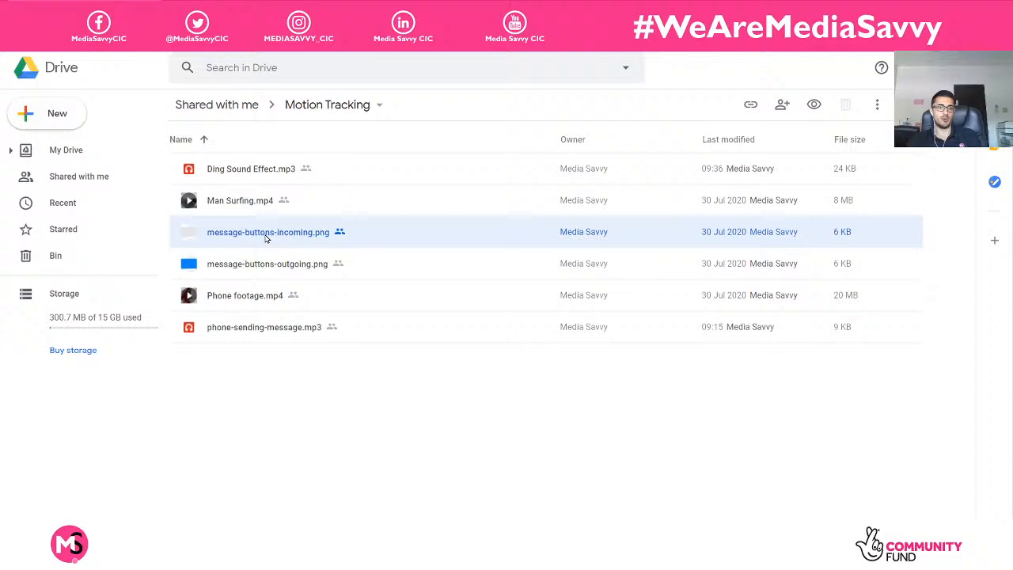
{"action": "left_click", "coordinate": [269, 354]}
{"action": "left_click", "coordinate": [237, 201]}
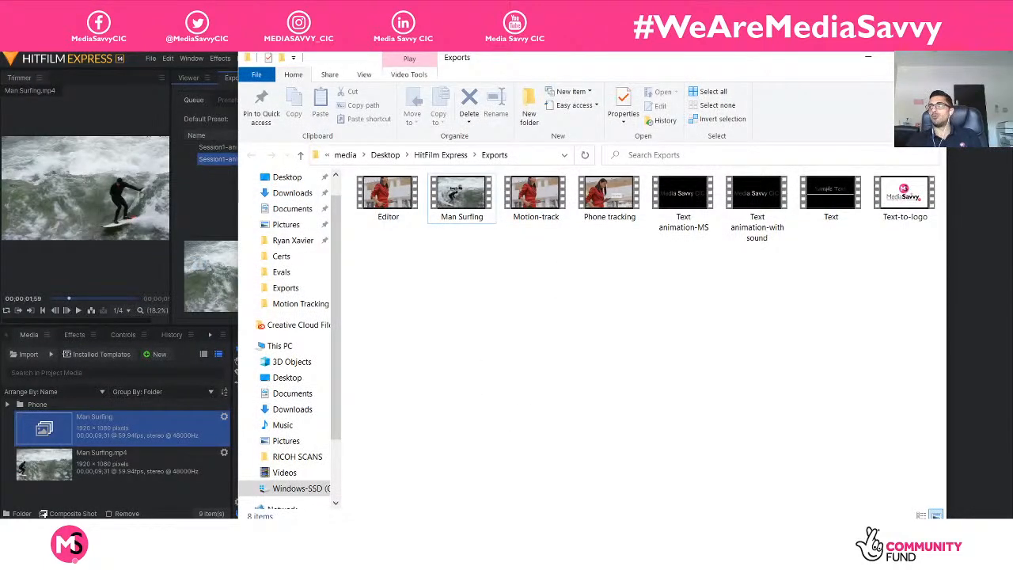
Return to HitFilm Express and remove the Phone tracking and Man Surfing tasks from the export queue.
{"action": "left_click", "coordinate": [867, 58]}
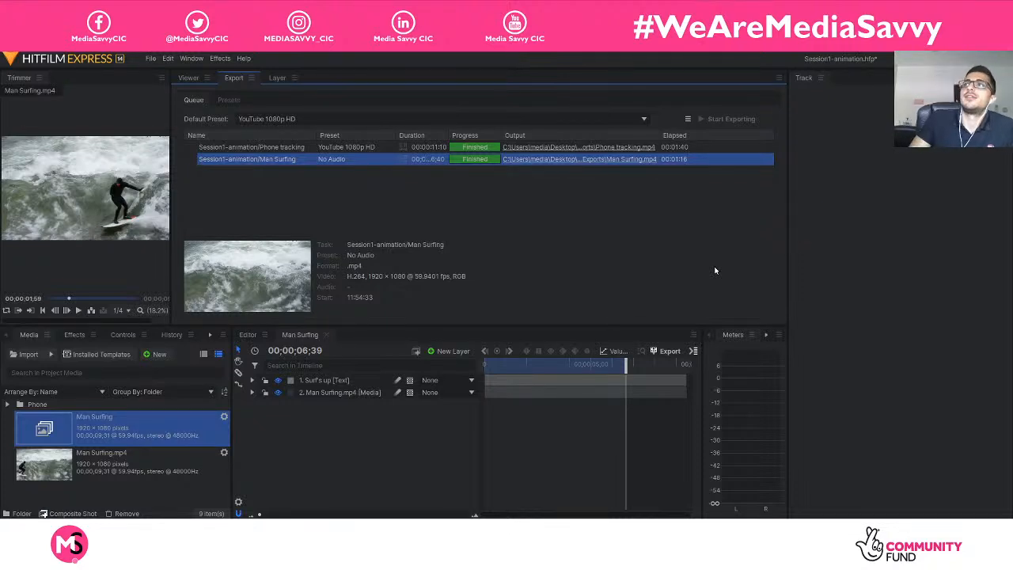
{"action": "left_click", "coordinate": [352, 150], "text": "shift"}
{"action": "key", "text": "Delete"}
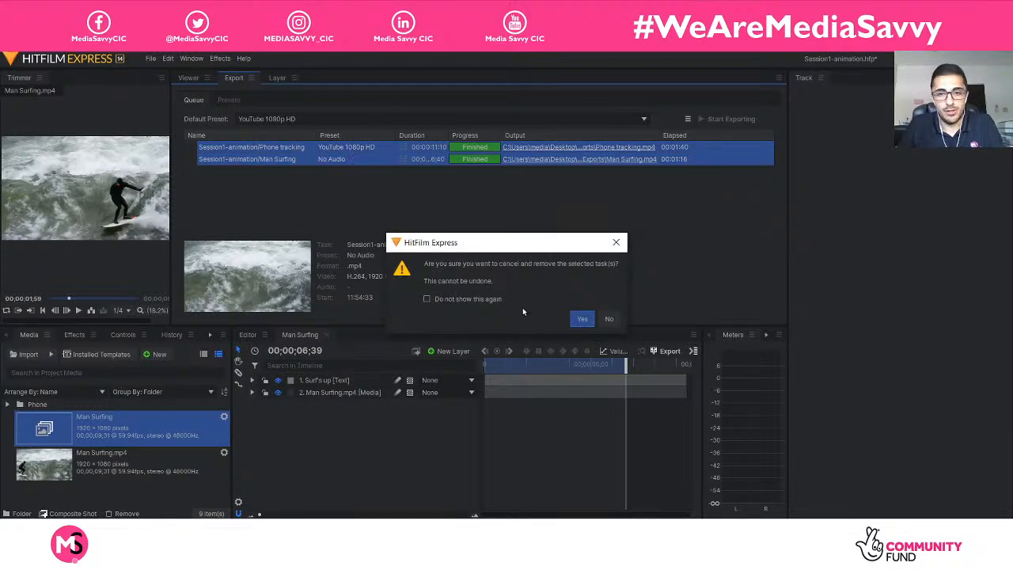
{"action": "left_click", "coordinate": [579, 320]}
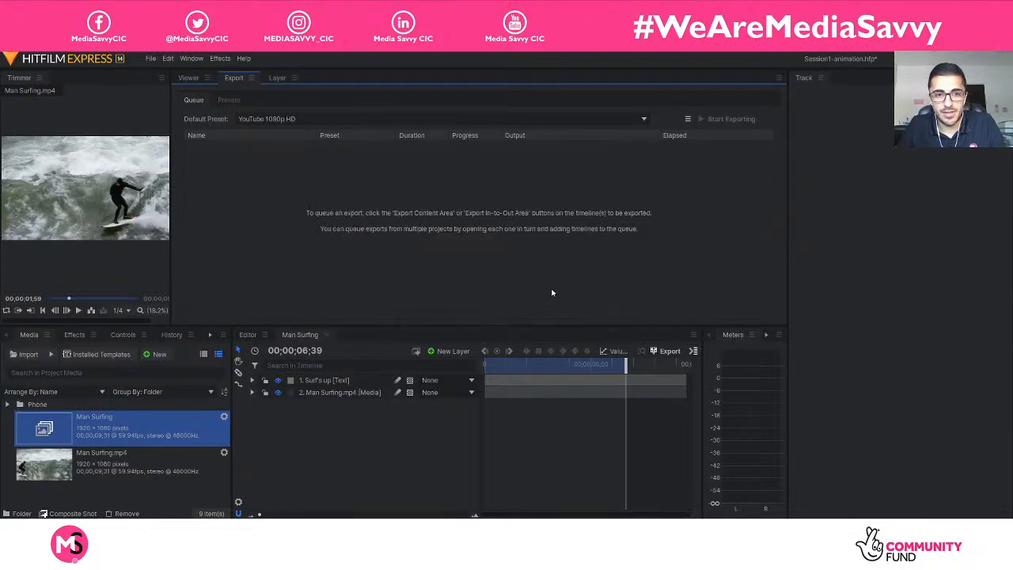
Bring back the Viewer, look at the Editor timeline, and return to the Man Surfing composite shot with its playhead at 00;00;00;00.
{"action": "left_click", "coordinate": [188, 77]}
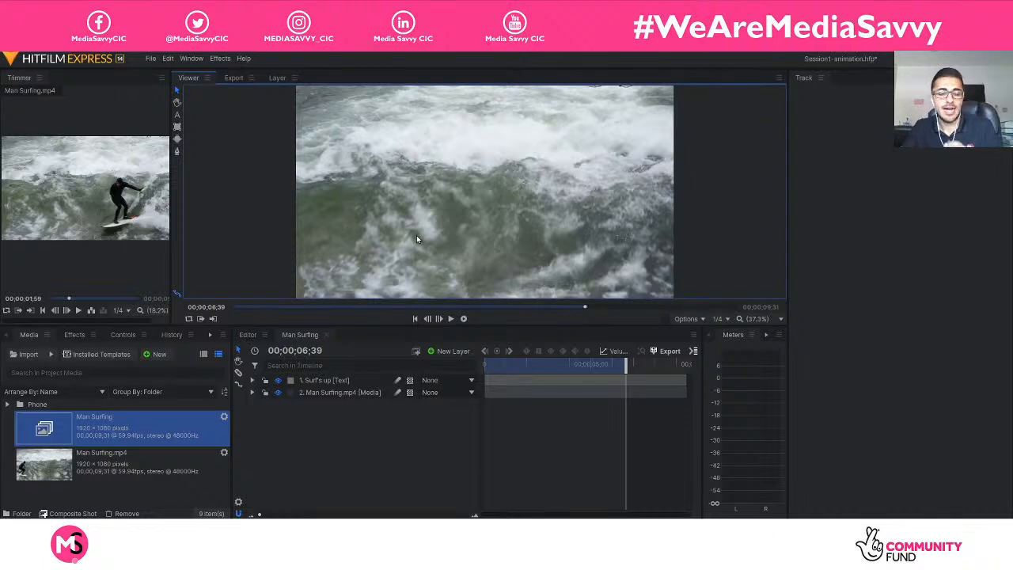
{"action": "left_click", "coordinate": [249, 335]}
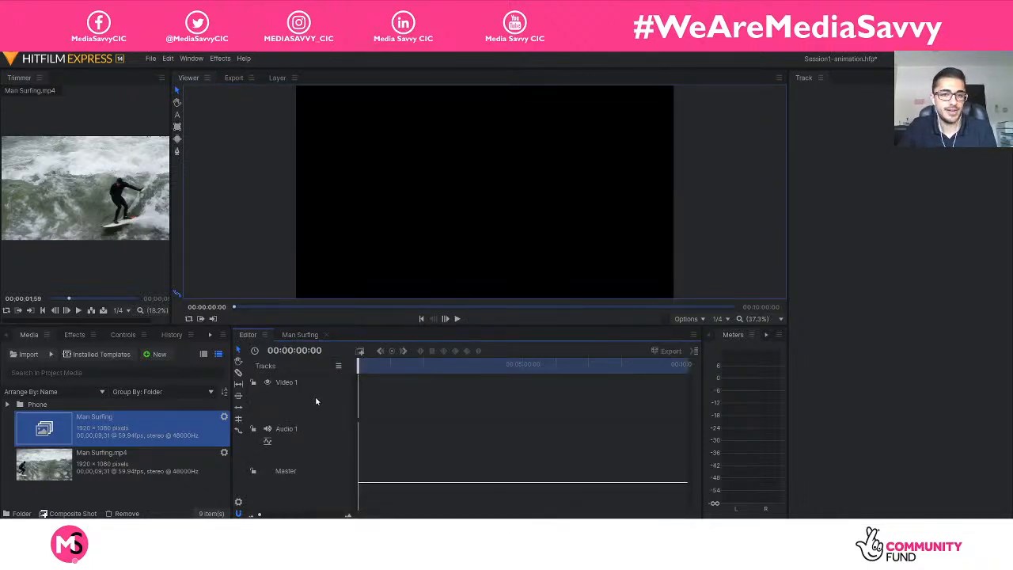
{"action": "left_click", "coordinate": [140, 496]}
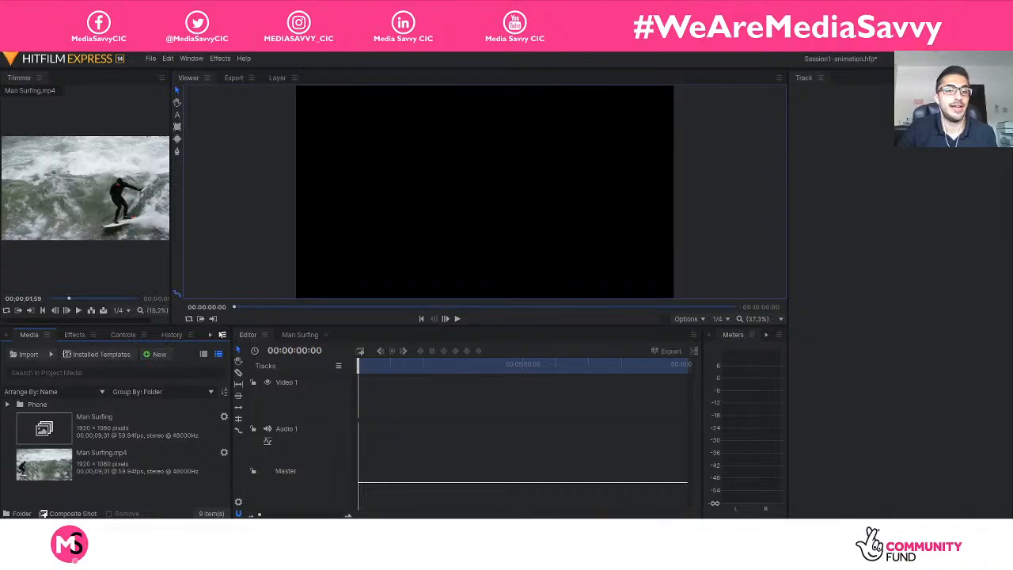
{"action": "left_click", "coordinate": [298, 338]}
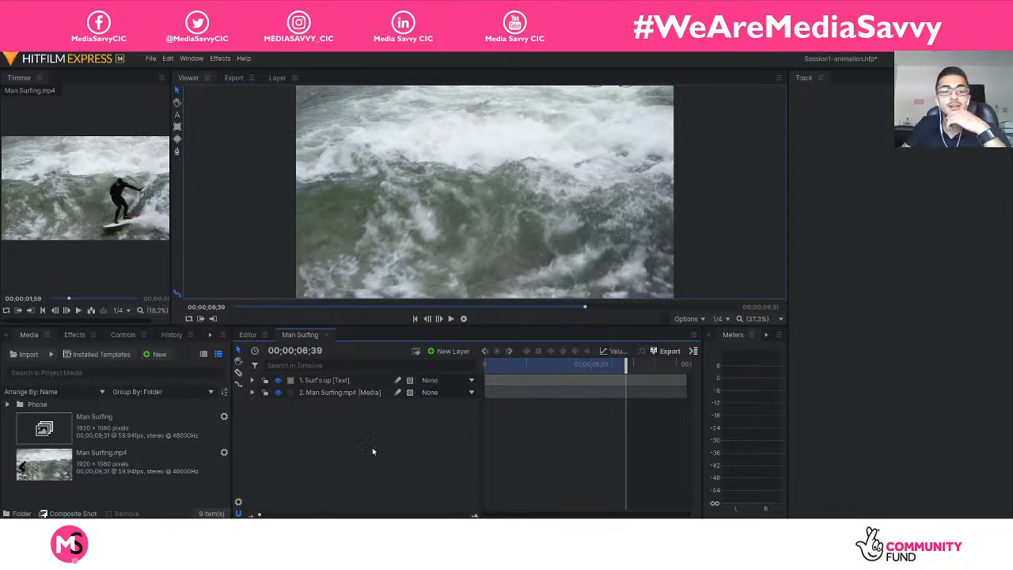
{"action": "left_click_drag", "start_coordinate": [622, 385], "coordinate": [480, 378]}
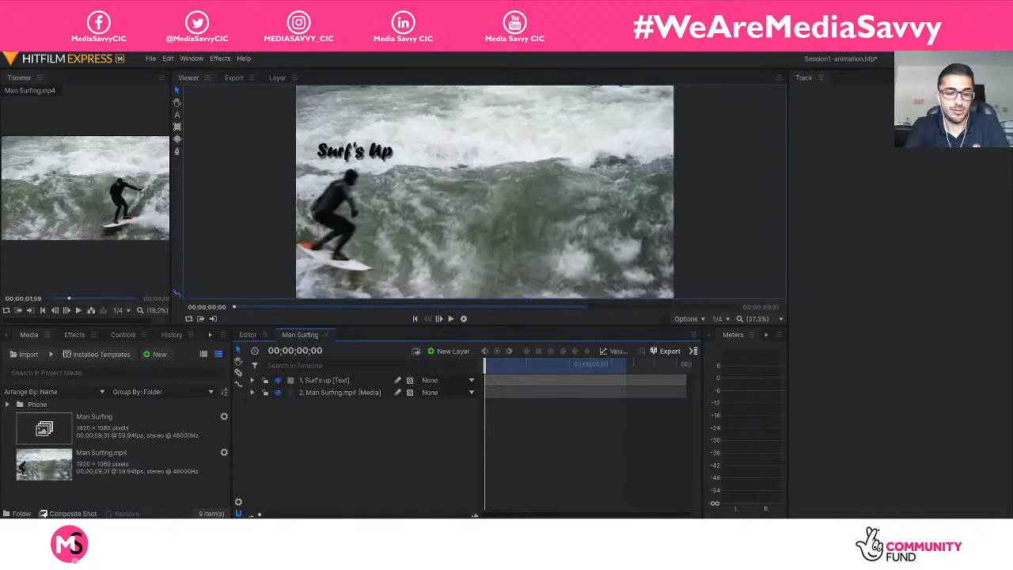